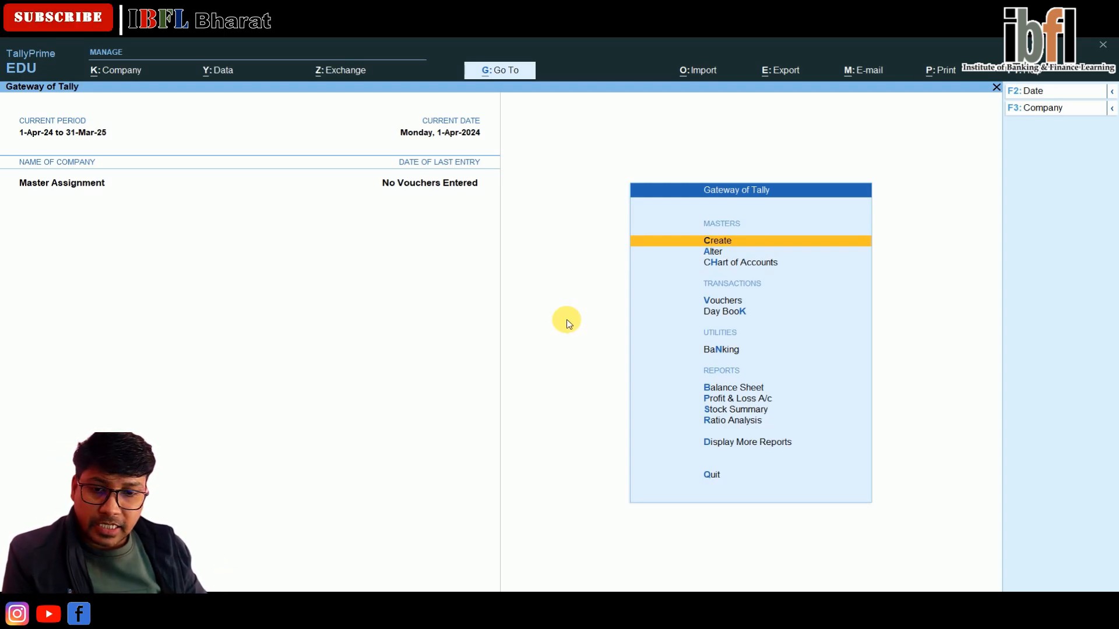
pyautogui.click(569, 325)
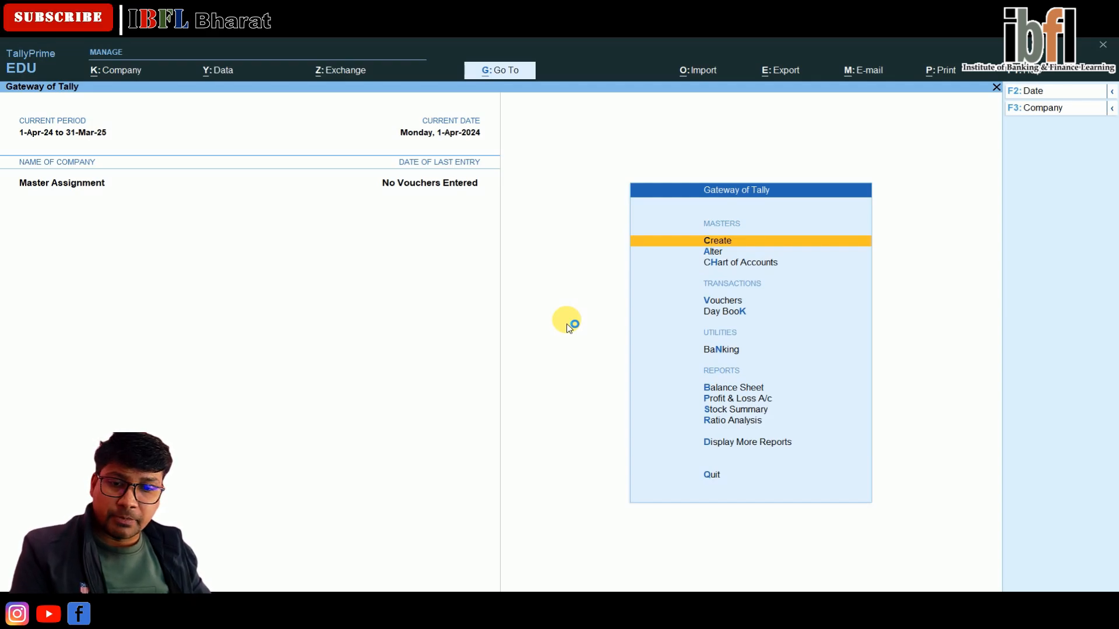
pyautogui.click(570, 327)
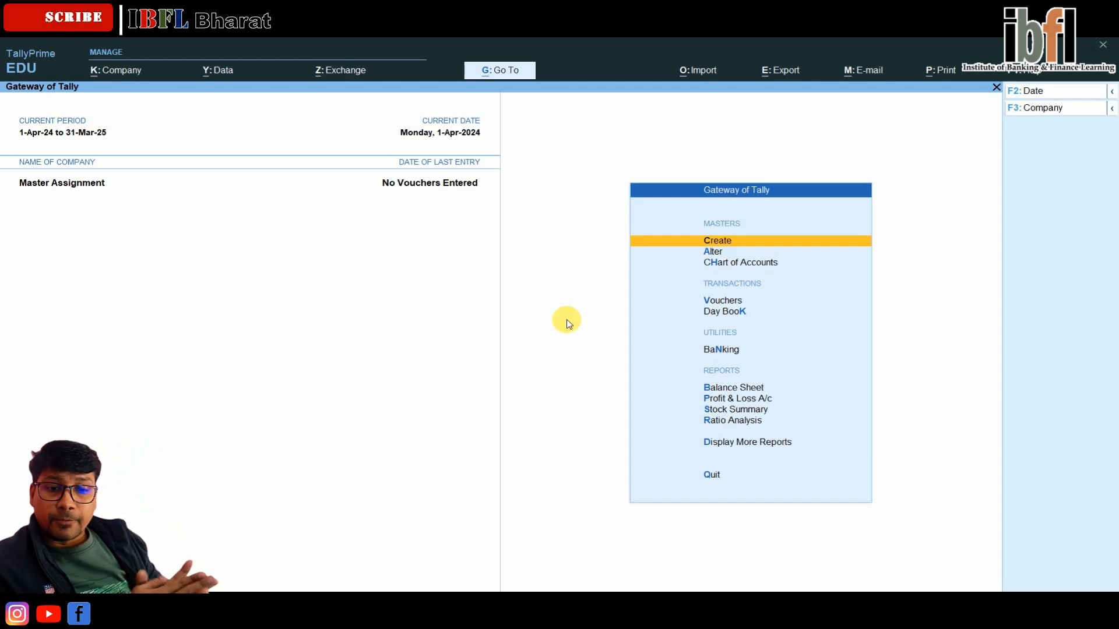
pyautogui.click(570, 328)
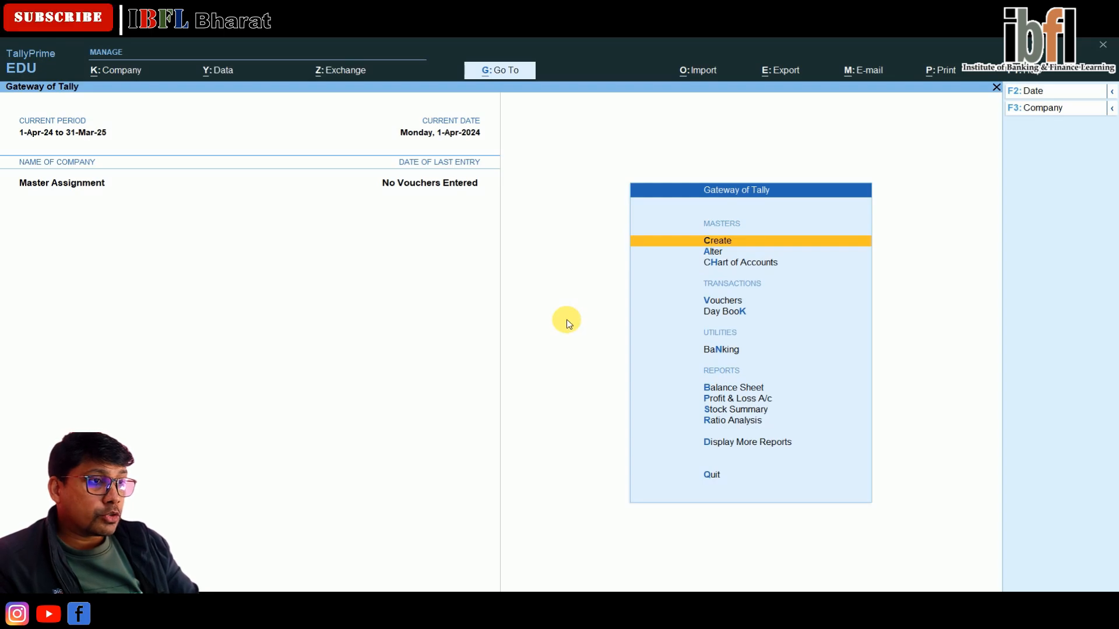
# Start creating a ledger master and name it 50000 Equity Share Capital.
pyautogui.press('Return')
pyautogui.press('Down')
pyautogui.press('Return')
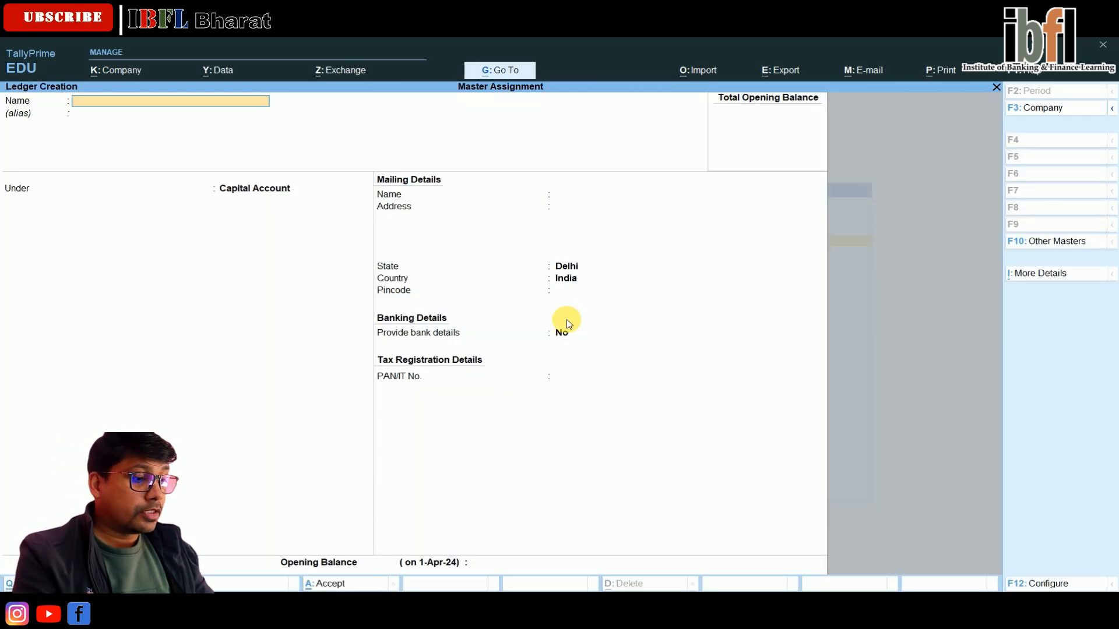
pyautogui.write('50000')
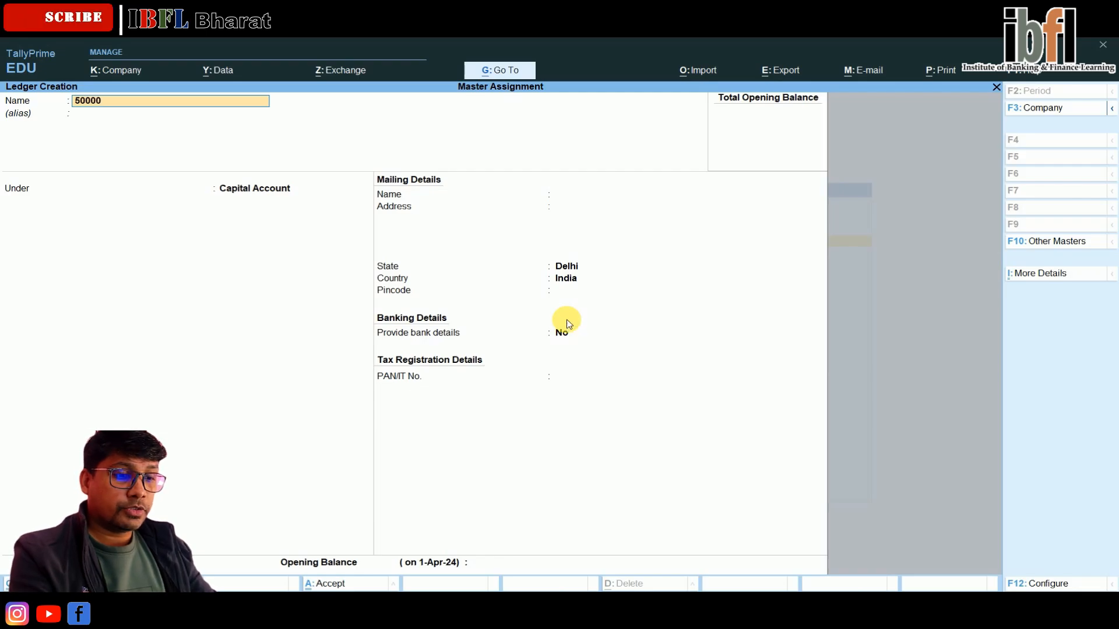
pyautogui.write(' Equity')
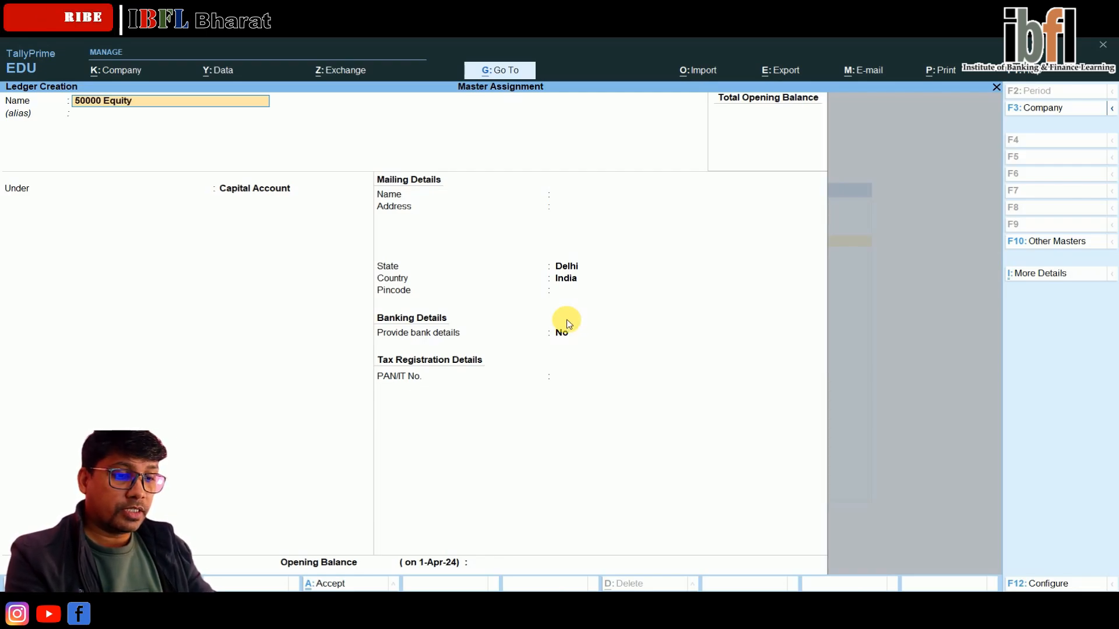
pyautogui.write(' Shar')
pyautogui.press('BackSpace')
pyautogui.press('BackSpace')
pyautogui.write('har')
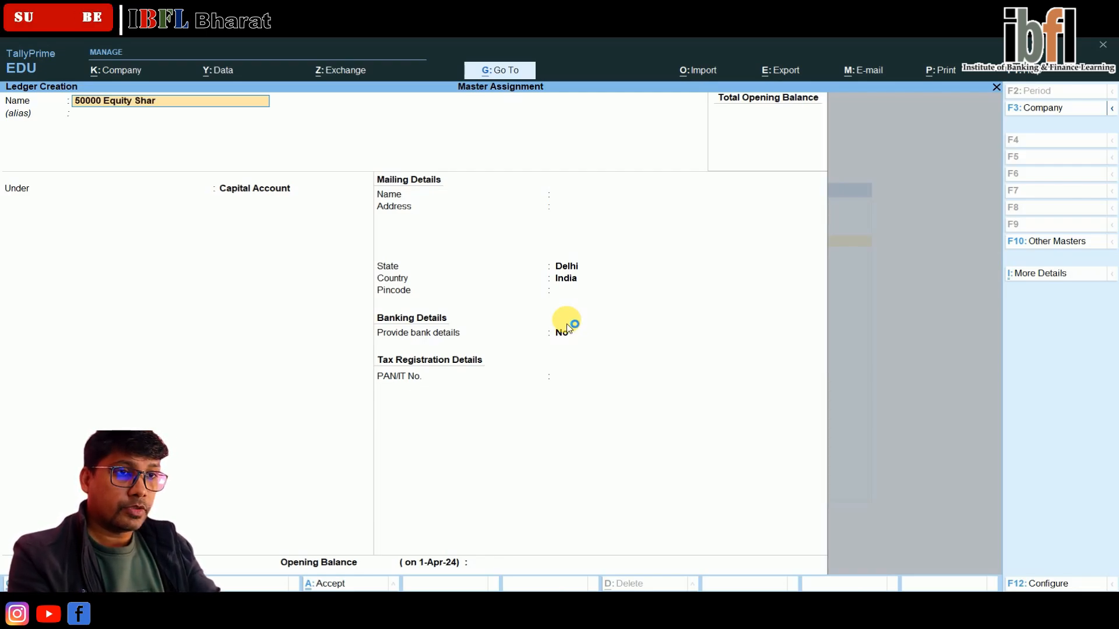
pyautogui.write('e Capital')
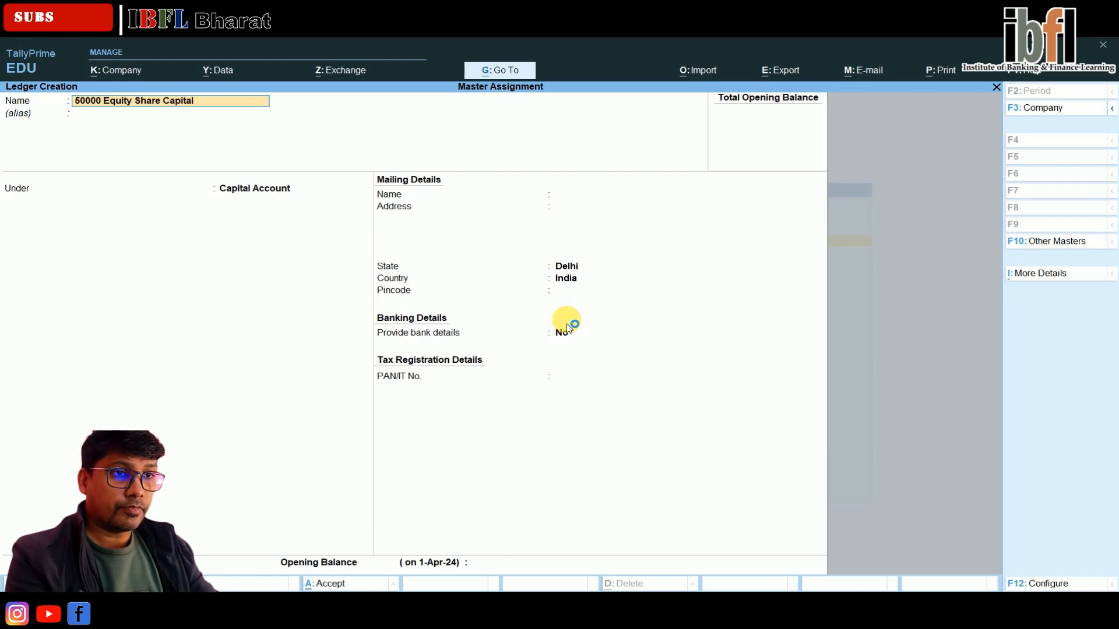
# Keep the equity share ledger under Capital Account with the default mailing and bank details, and save it.
pyautogui.press('Return')
pyautogui.press('Return')
pyautogui.press('Return')
pyautogui.press('Return')
pyautogui.press('Return')
pyautogui.press('Return')
pyautogui.press('Return')
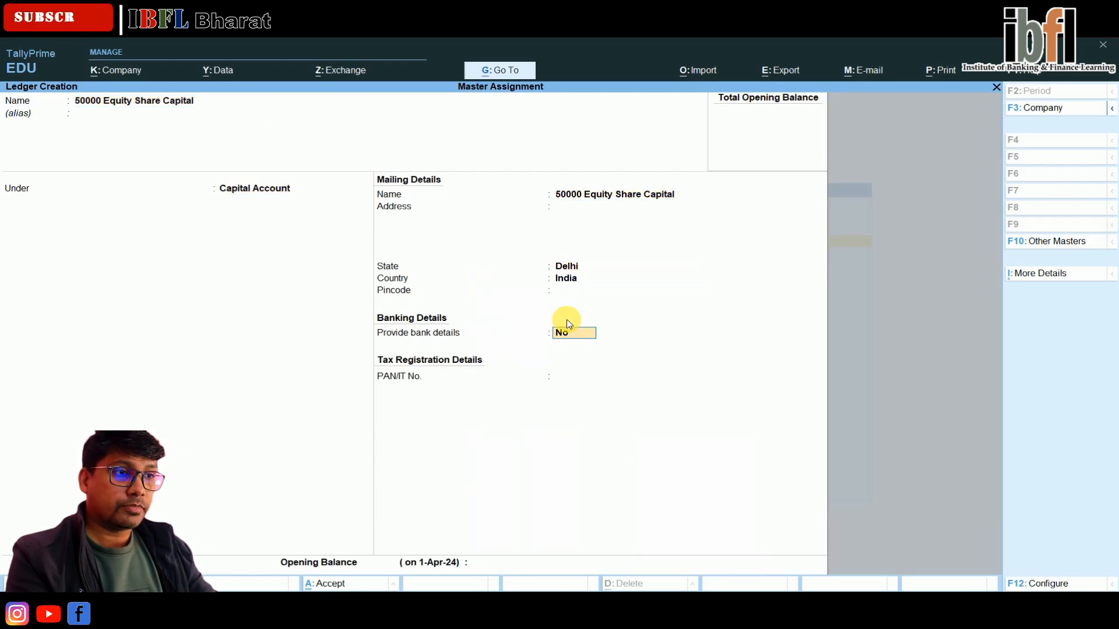
pyautogui.press('Return')
pyautogui.press('Return')
pyautogui.press('Return')
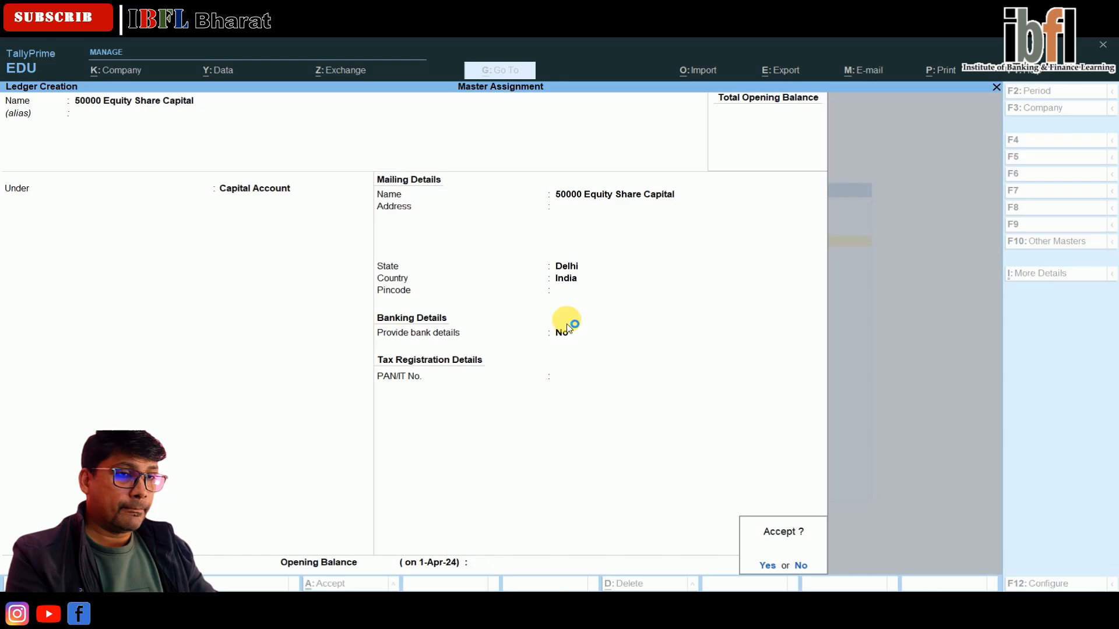
pyautogui.press('Return')
# Create and save a ledger named 20000 Preference Share Capital under Capital Account, keeping the default details.
pyautogui.write('20000')
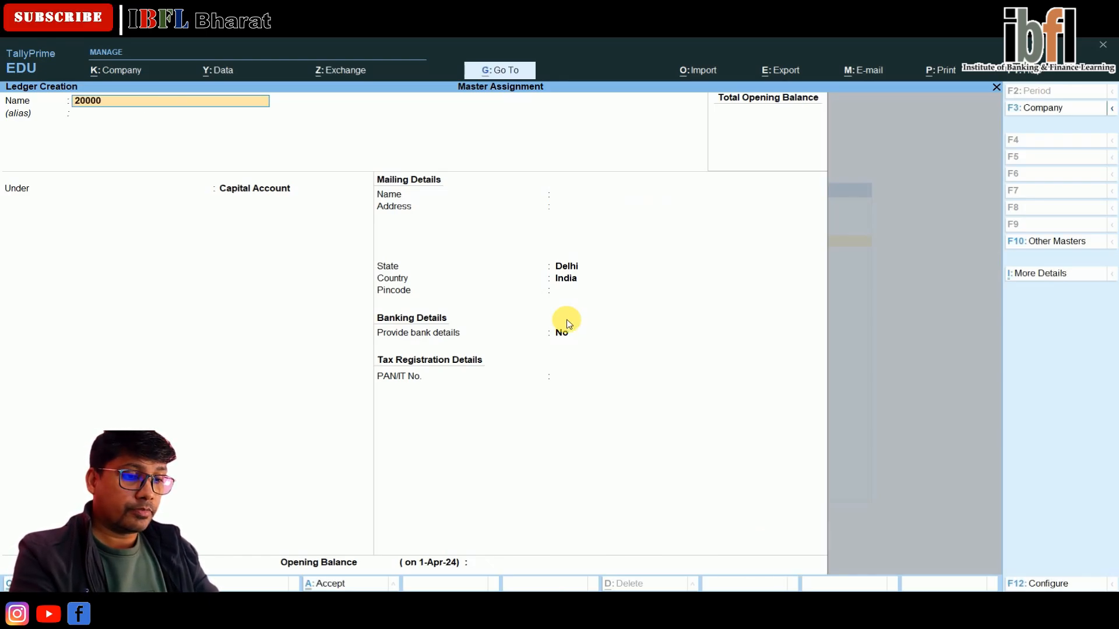
pyautogui.write(' Preference')
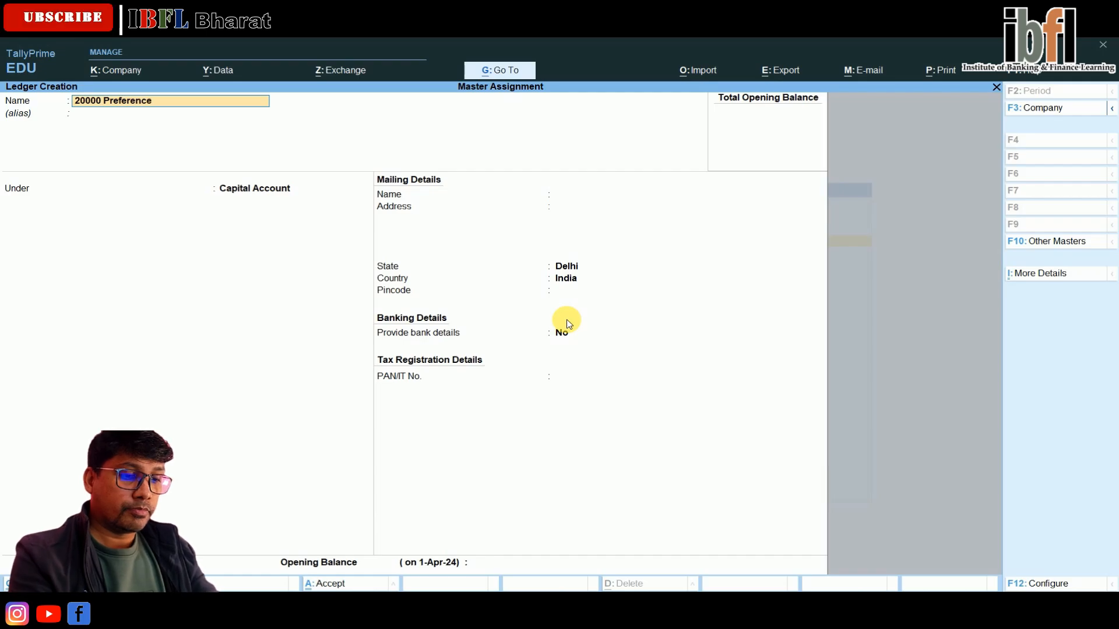
pyautogui.write(' Share Capi')
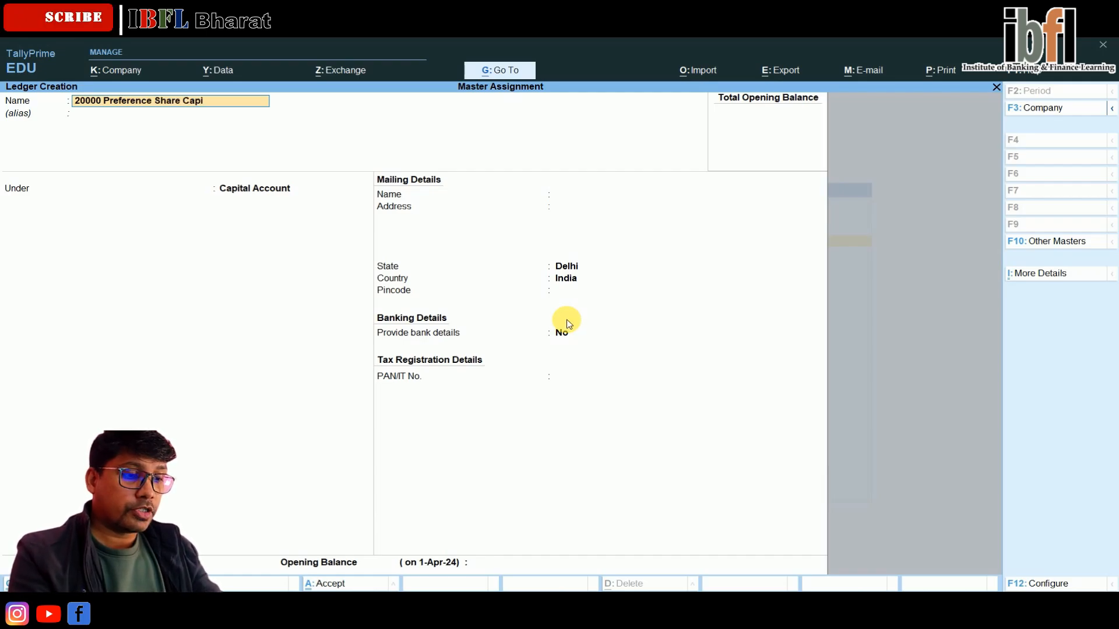
pyautogui.write('tal')
pyautogui.press('Return')
pyautogui.press('Return')
pyautogui.press('Return')
pyautogui.press('Return')
pyautogui.press('Return')
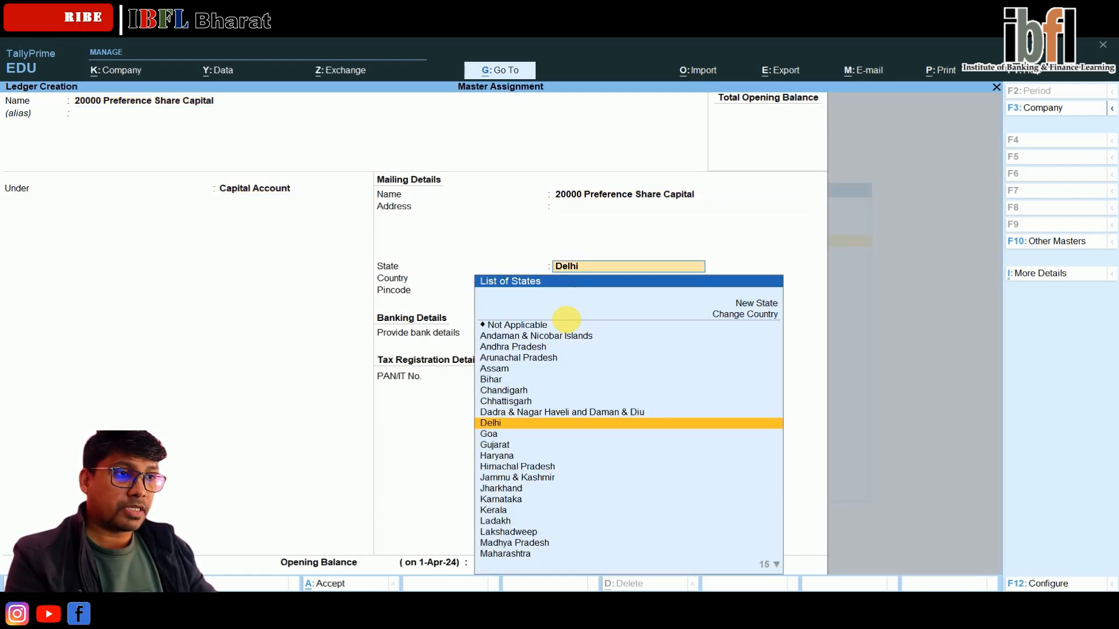
pyautogui.press('Return')
pyautogui.press('Return')
pyautogui.press('Return')
pyautogui.press('Return')
pyautogui.press('Return')
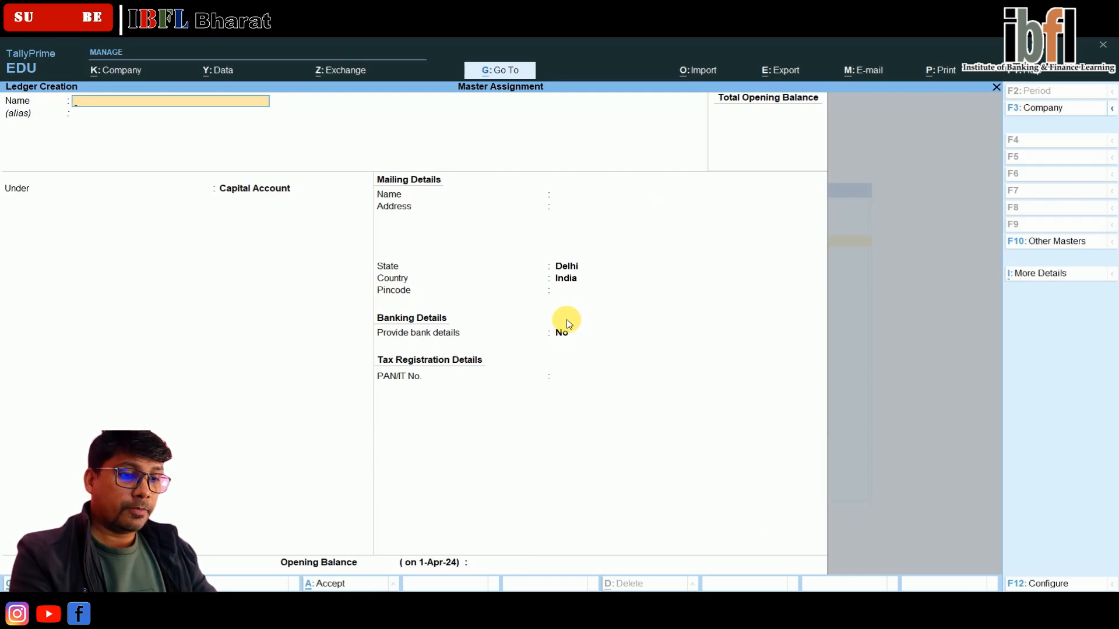
# Create and save a ledger named Security Premium under Capital Account, keeping the default details.
pyautogui.write('Secu')
pyautogui.write('rit')
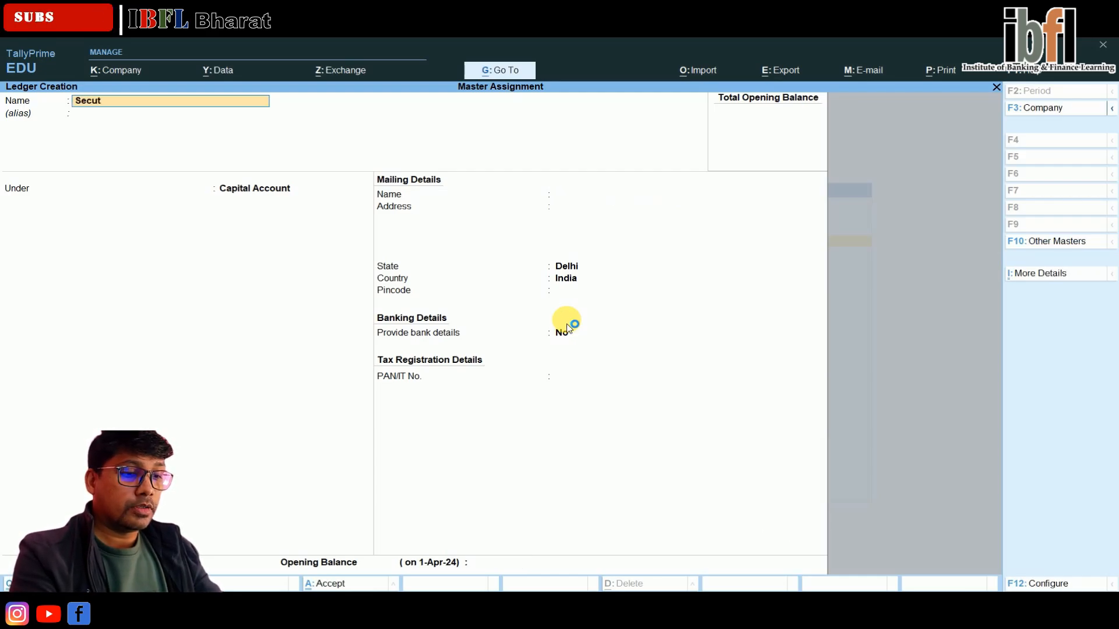
pyautogui.write('y Pr')
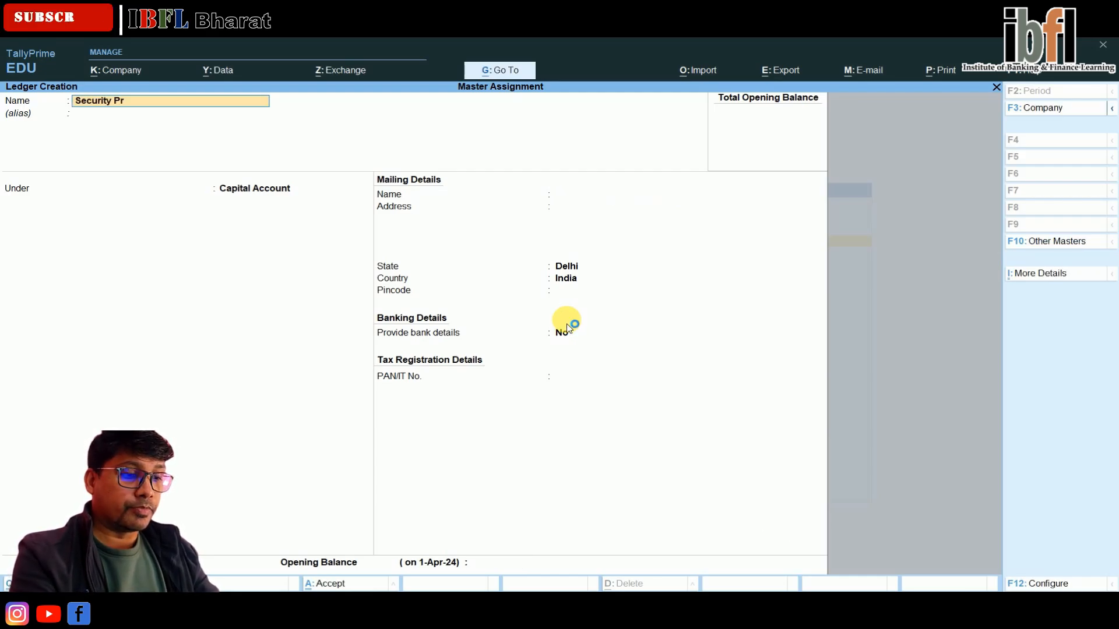
pyautogui.write('emium')
pyautogui.press('Return')
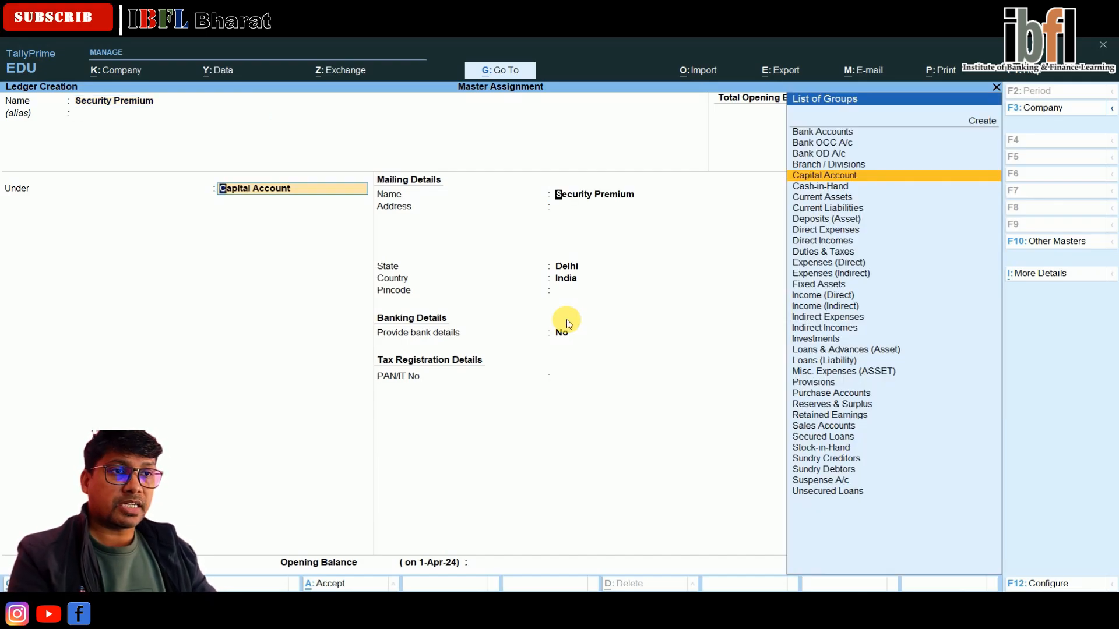
pyautogui.press('Return')
pyautogui.press('Return')
pyautogui.press('Return')
pyautogui.press('Return')
pyautogui.press('Return')
pyautogui.press('Return')
pyautogui.press('Return')
pyautogui.press('Return')
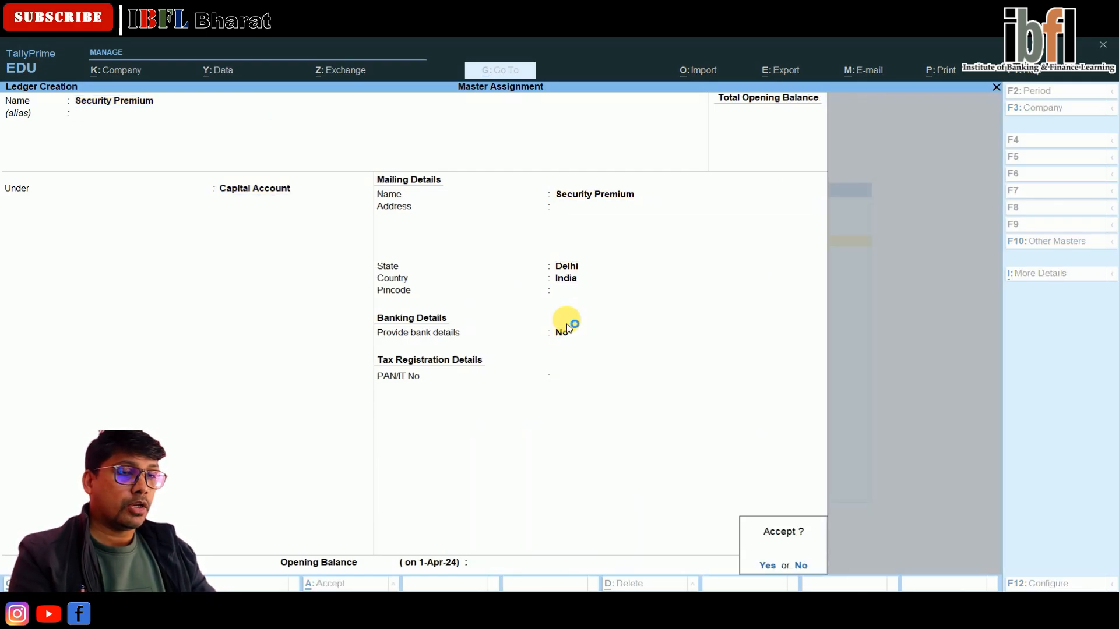
pyautogui.press('Return')
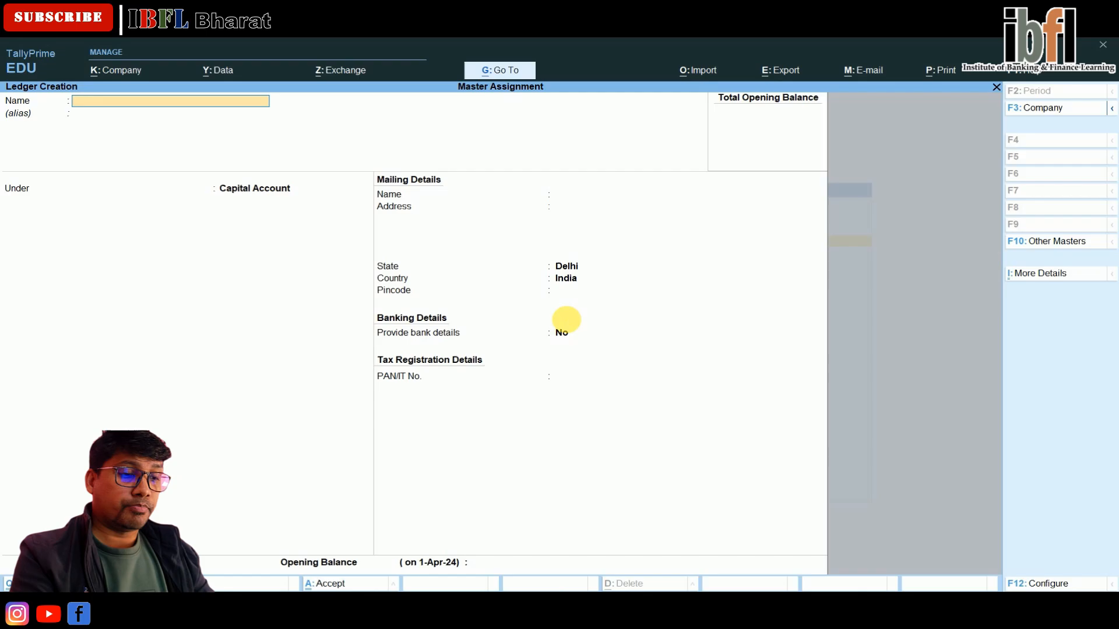
# Create a Punjab National Bank ledger under Bank Accounts with default bank details, save it, and leave ledger creation.
pyautogui.write('Punj')
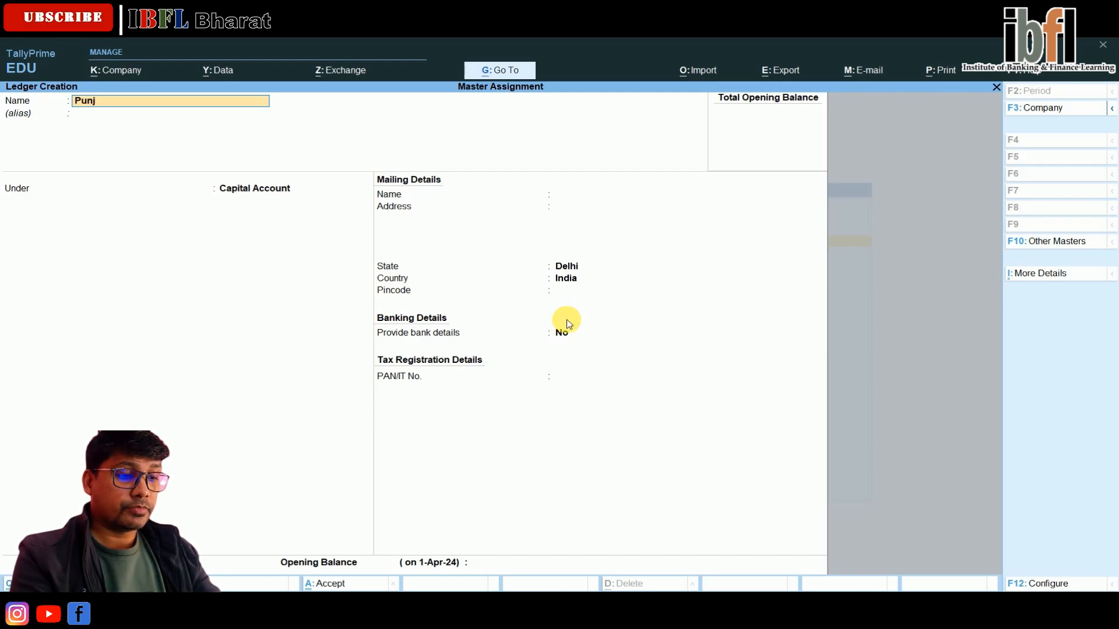
pyautogui.write('ab National Bank')
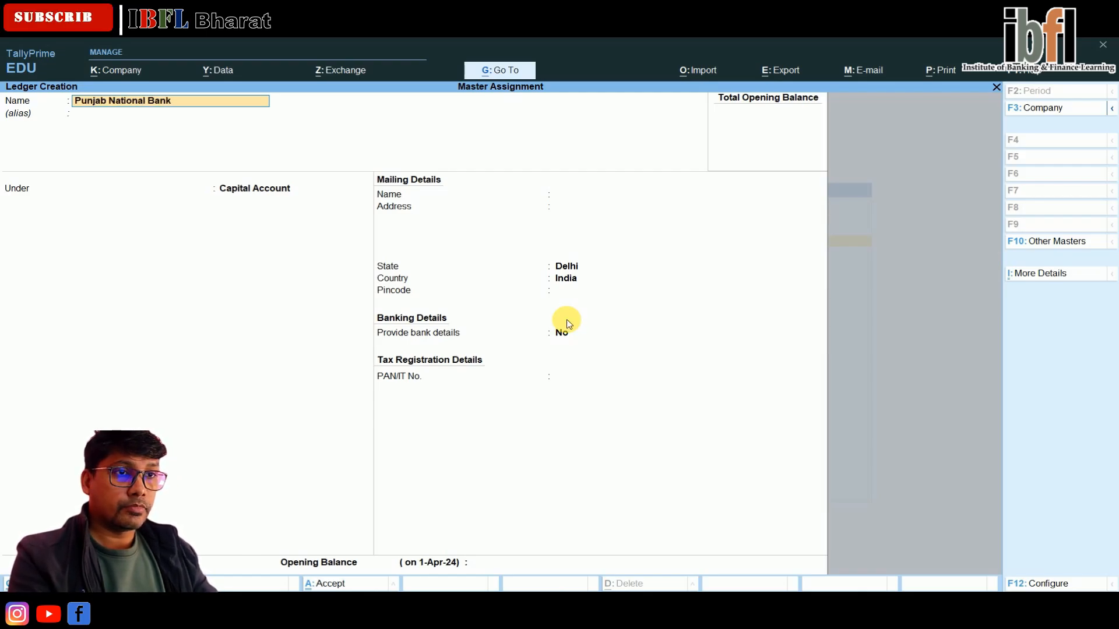
pyautogui.press('Return')
pyautogui.write('Bank')
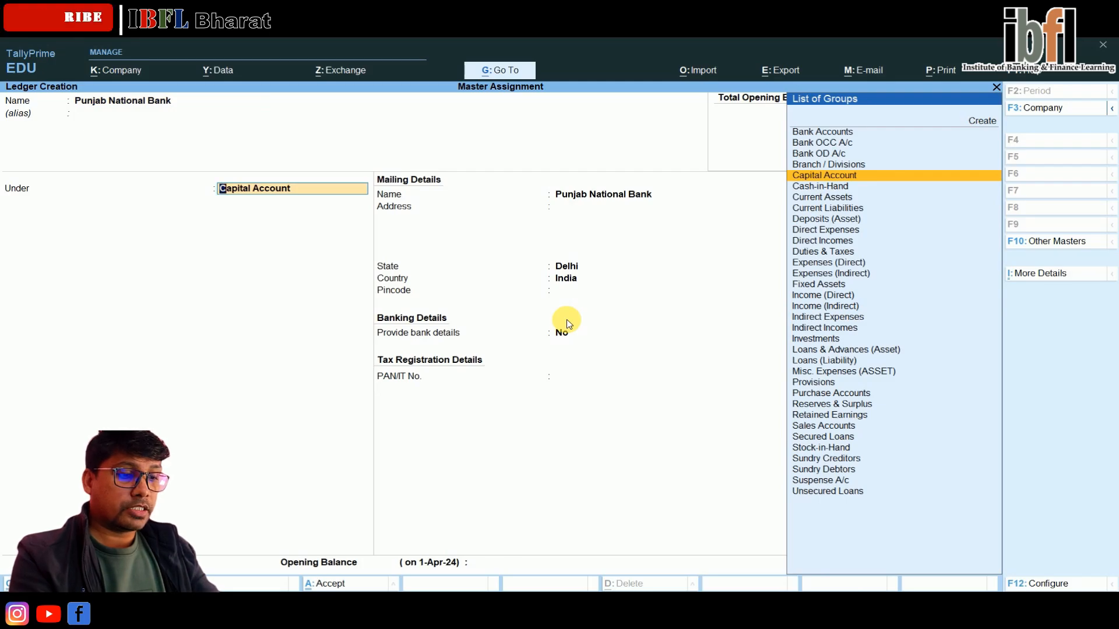
pyautogui.press('Return')
pyautogui.press('Return')
pyautogui.press('Return')
pyautogui.press('Return')
pyautogui.press('Return')
pyautogui.press('Return')
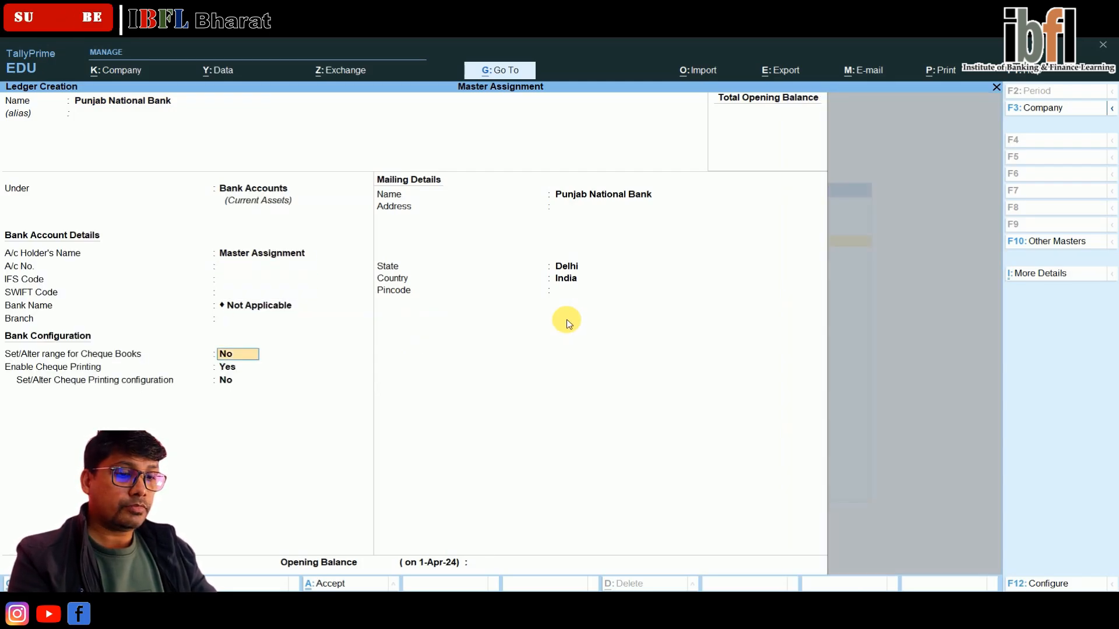
pyautogui.hotkey('ctrl', 'a')
pyautogui.press('Escape')
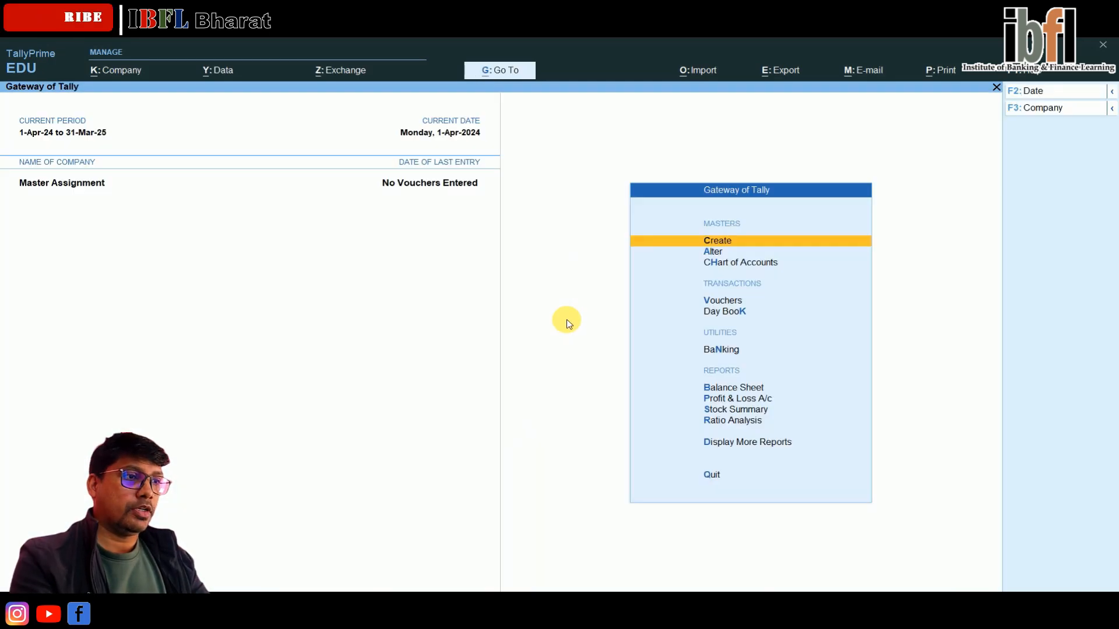
# Open voucher entry and switch the voucher type to Receipt.
pyautogui.press('Down')
pyautogui.press('Down')
pyautogui.press('Down')
pyautogui.press('Return')
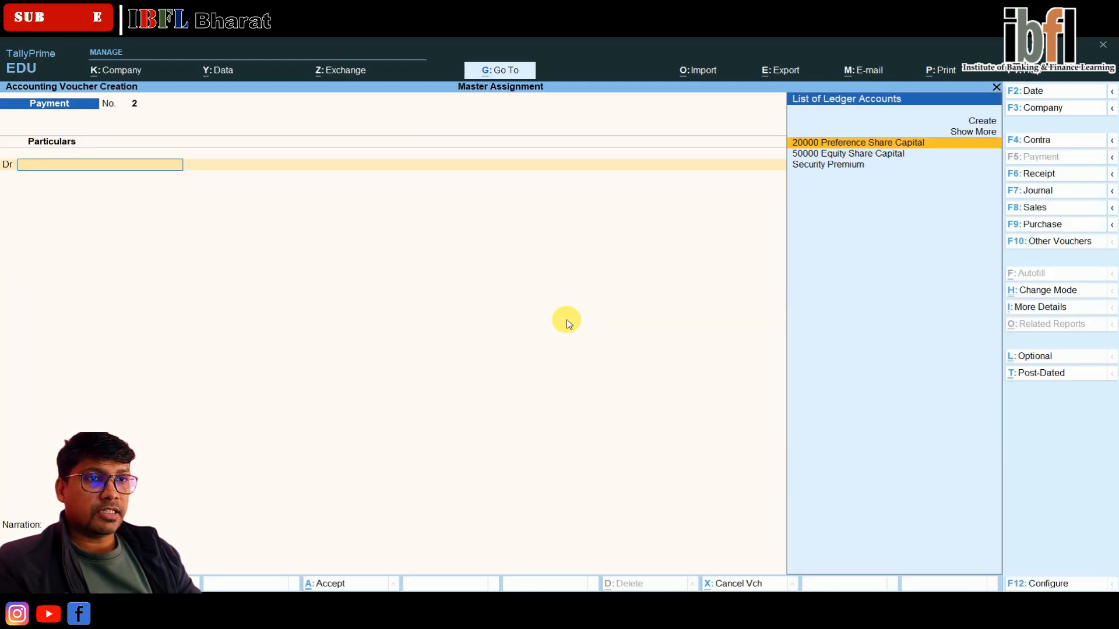
pyautogui.press('F6')
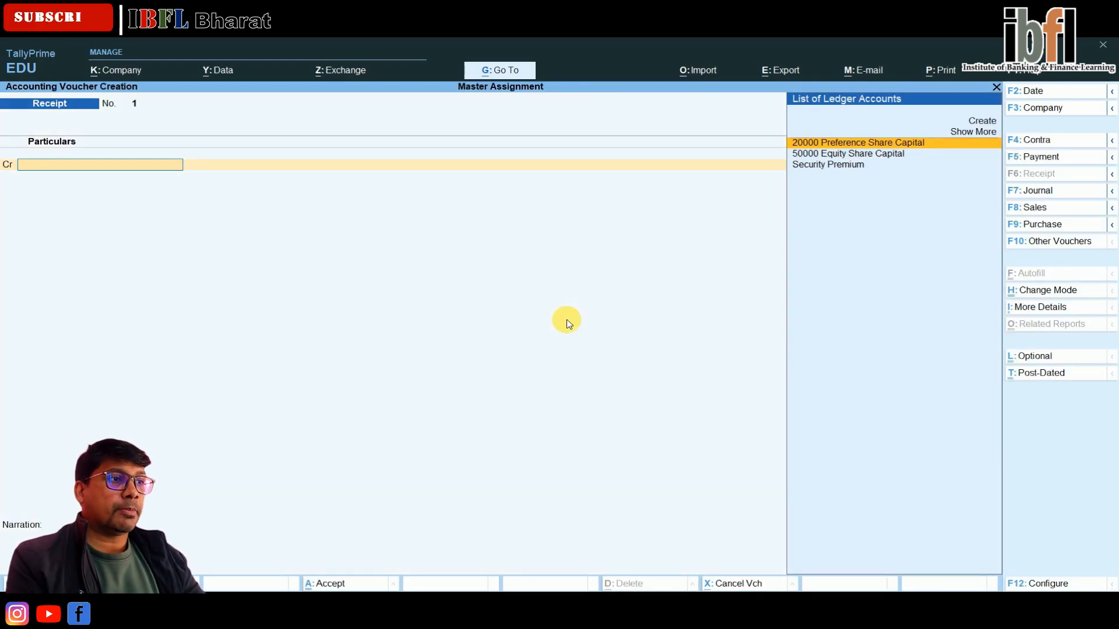
# Credit the 50000 Equity Share Capital ledger with 50,00,000 in the receipt voucher.
pyautogui.press('Down')
pyautogui.press('Down')
pyautogui.press('Up')
pyautogui.press('Up')
pyautogui.press('Down')
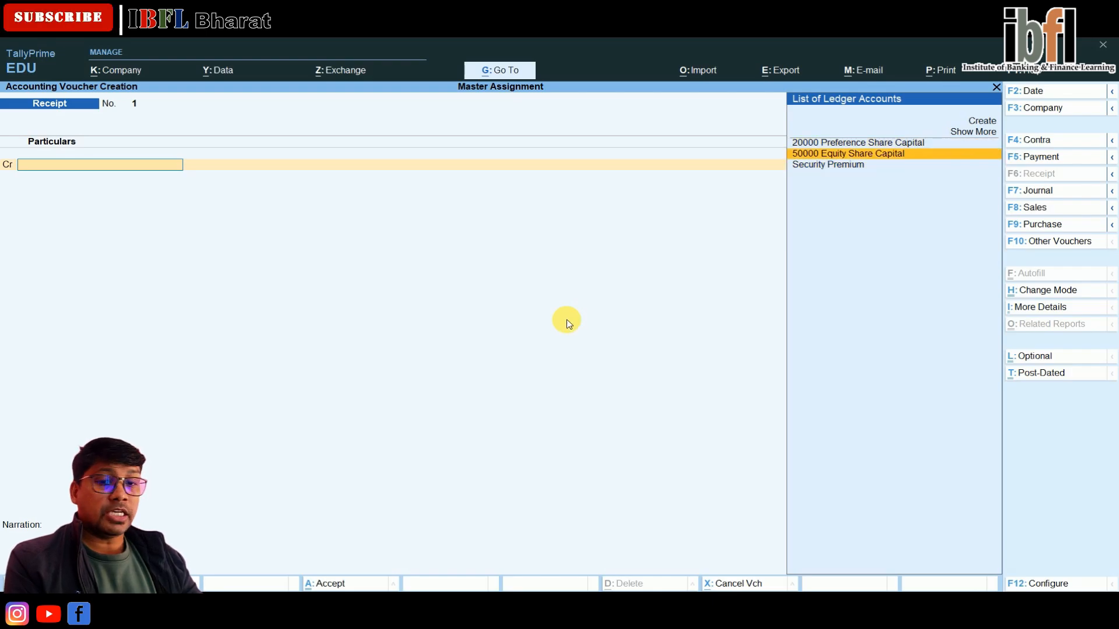
pyautogui.press('Return')
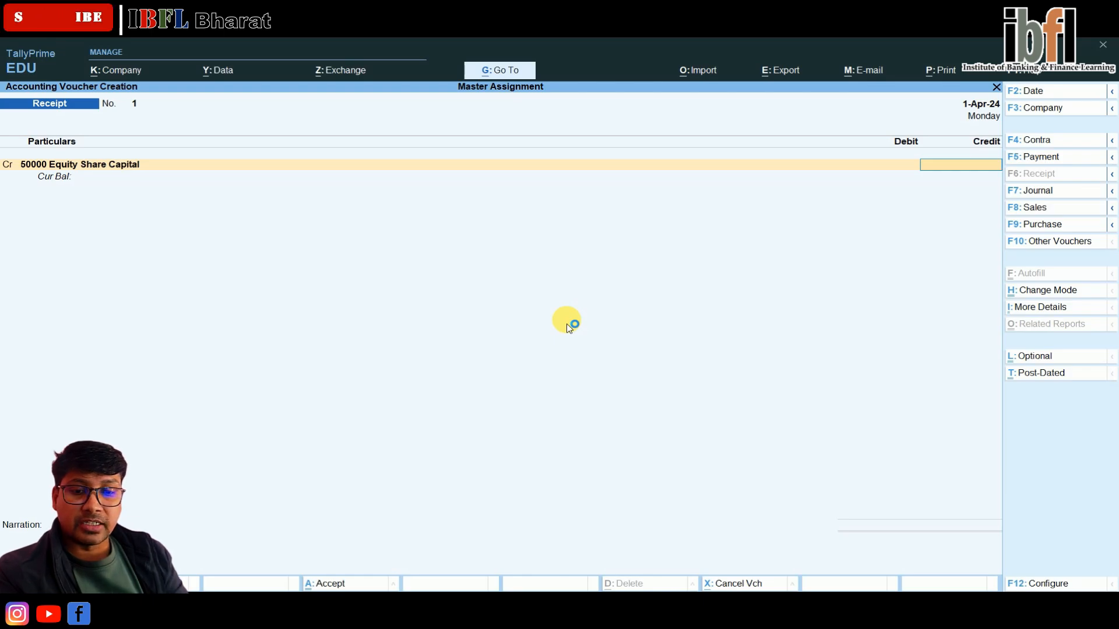
pyautogui.write('5000000')
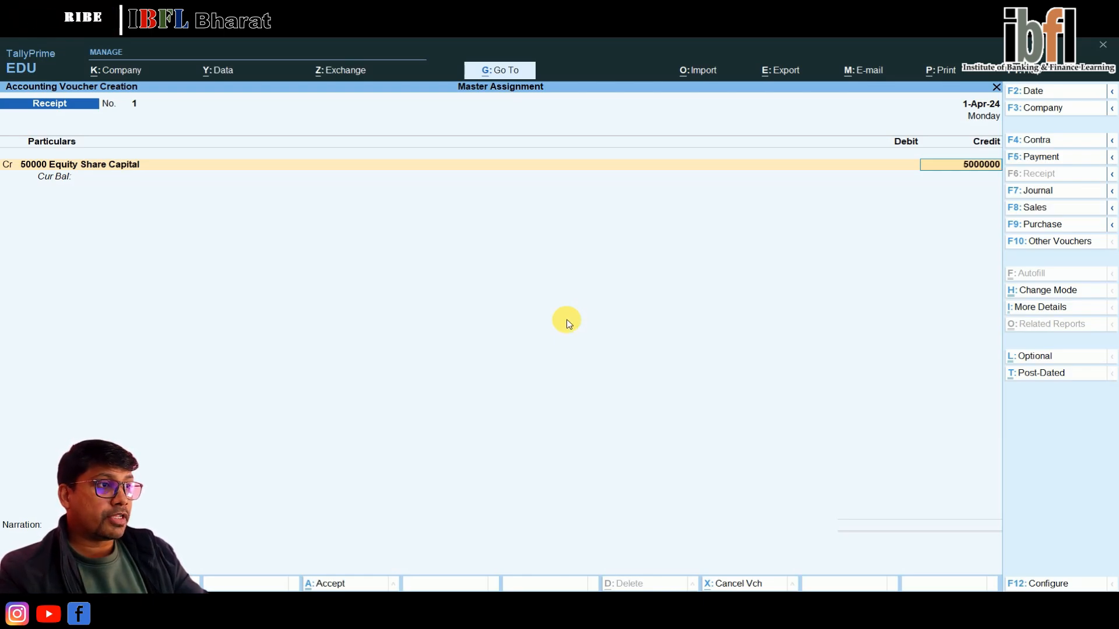
pyautogui.press('Return')
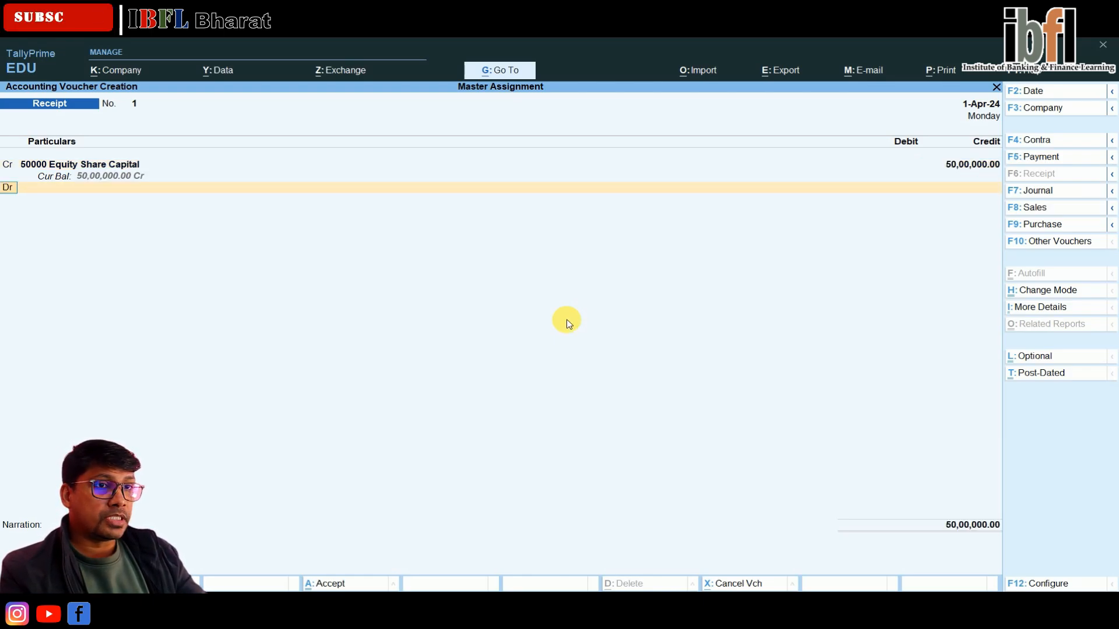
# Make the second voucher line a credit to Security Premium with an amount of 10,00,000.
pyautogui.press('Return')
pyautogui.press('BackSpace')
pyautogui.press('c')
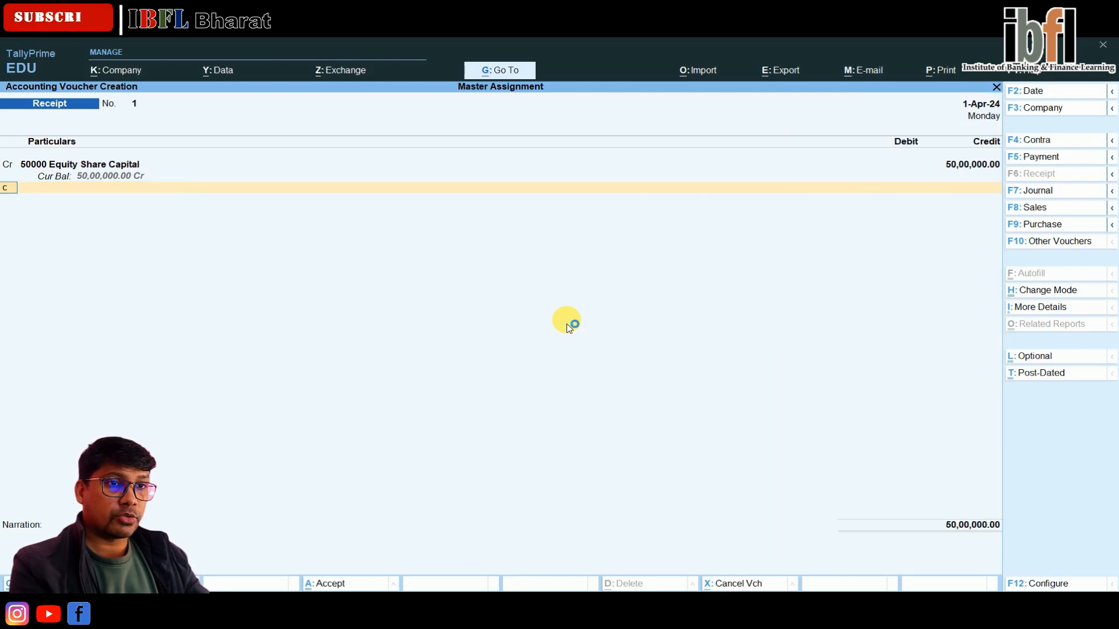
pyautogui.press('Return')
pyautogui.press('Down')
pyautogui.press('Down')
pyautogui.press('Return')
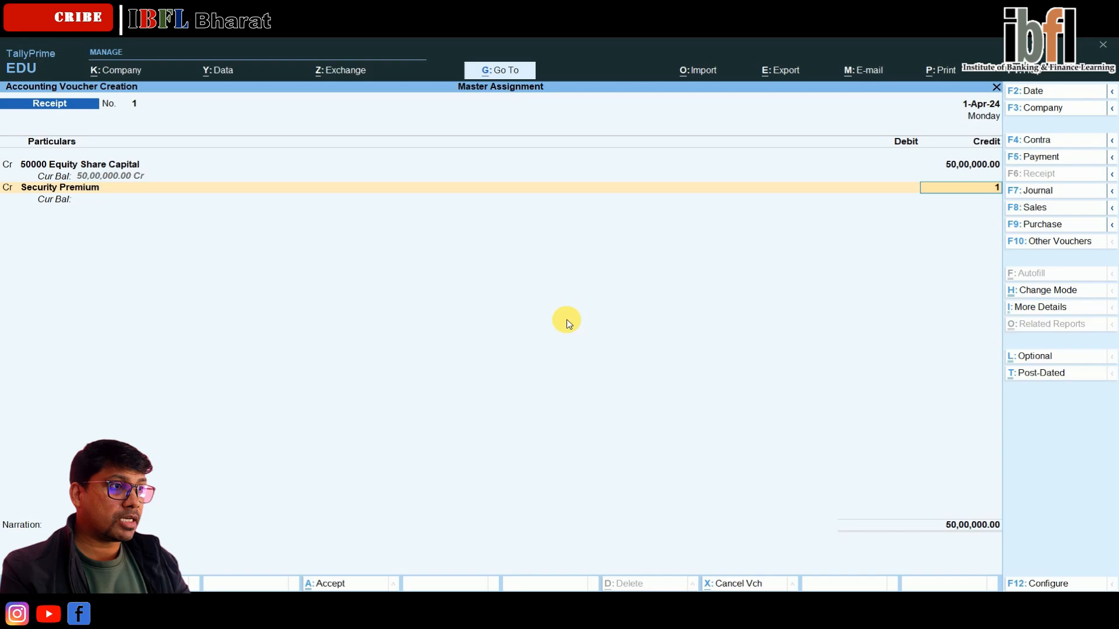
pyautogui.write('1000000')
pyautogui.press('Return')
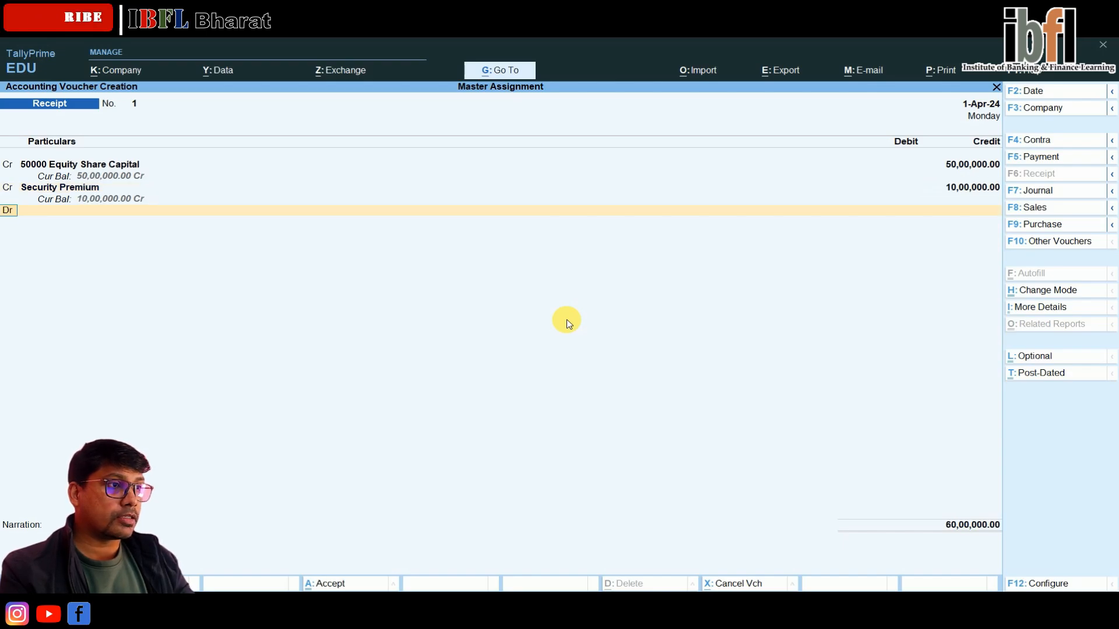
# Correct the Security Premium credit amount to 1,00,000.
pyautogui.press('BackSpace')
pyautogui.press('BackSpace')
pyautogui.press('BackSpace')
pyautogui.press('BackSpace')
pyautogui.write('00')
pyautogui.press('Return')
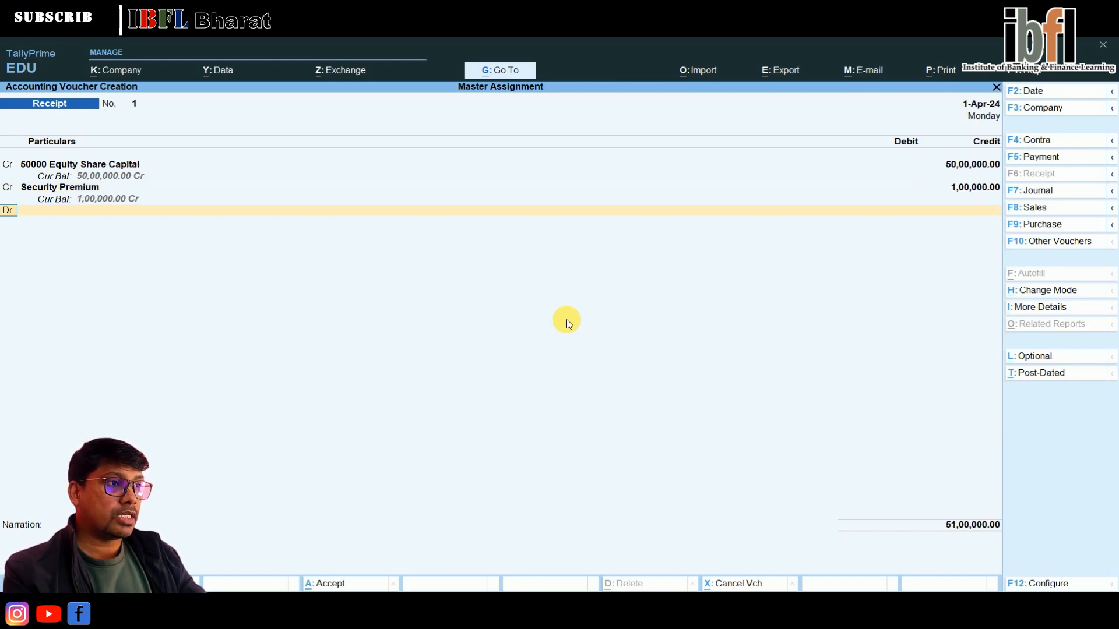
# Add a third voucher line crediting 20000 Preference Share Capital with 20,00,000.
pyautogui.press('c')
pyautogui.press('Return')
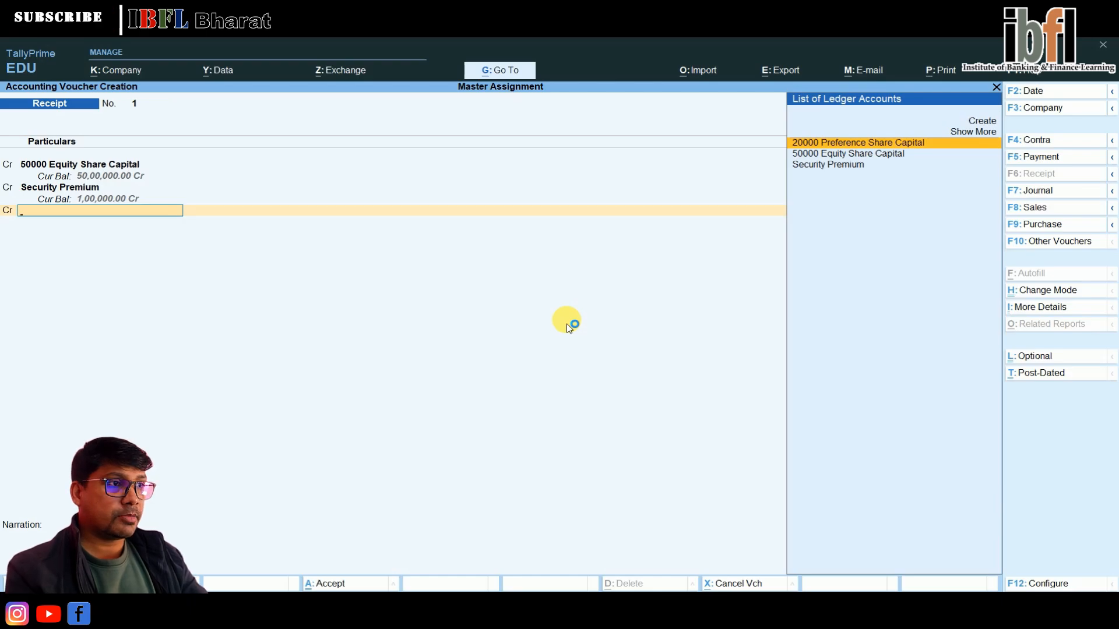
pyautogui.press('Return')
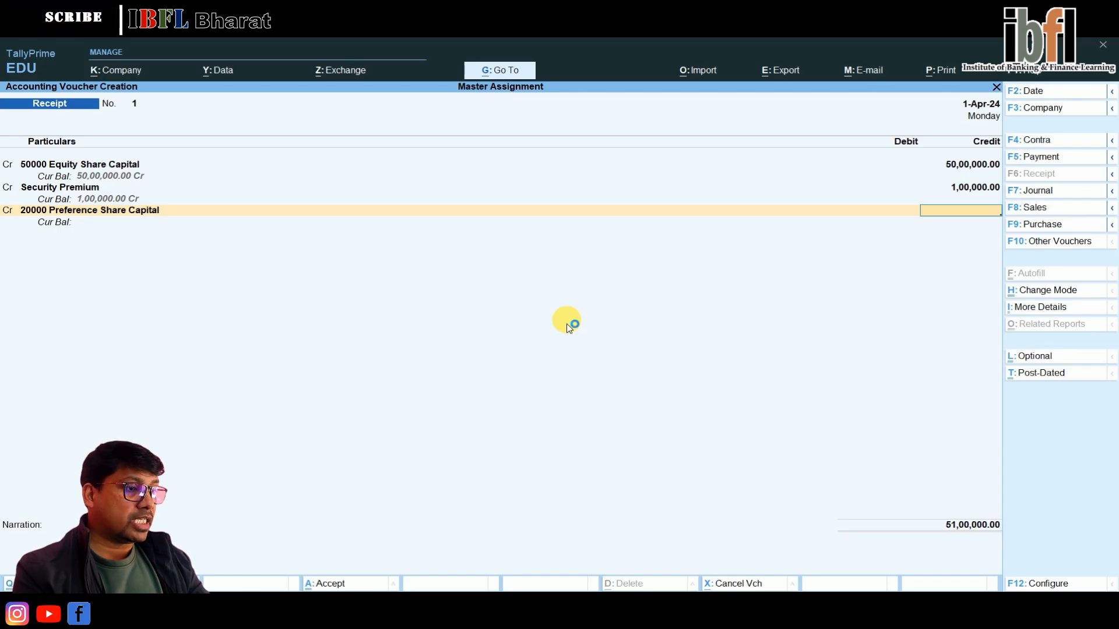
pyautogui.write('20')
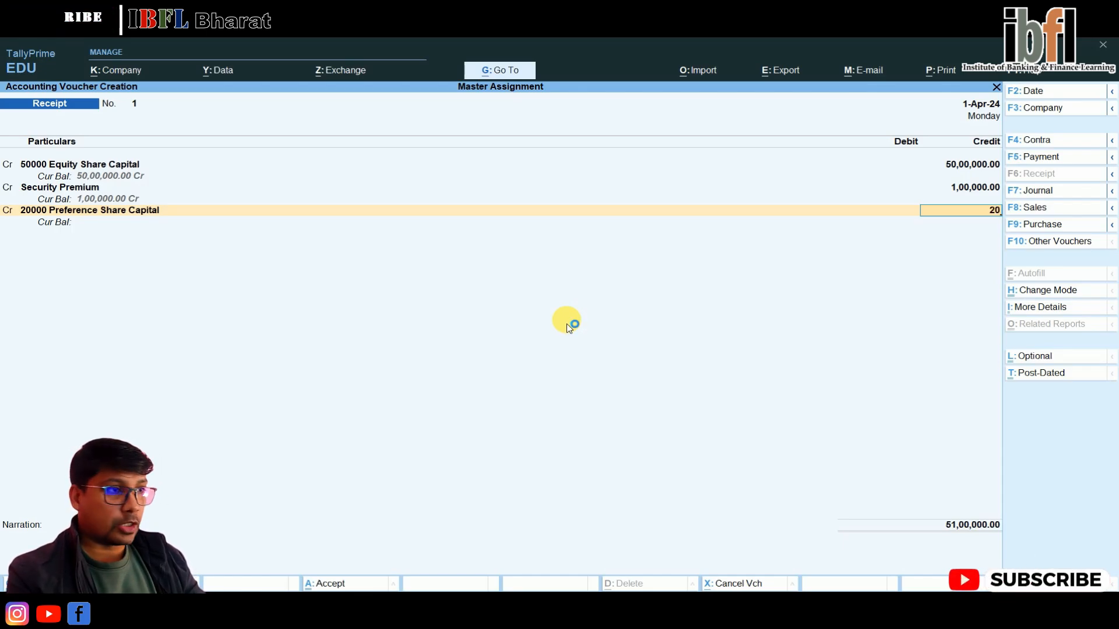
pyautogui.write(',00')
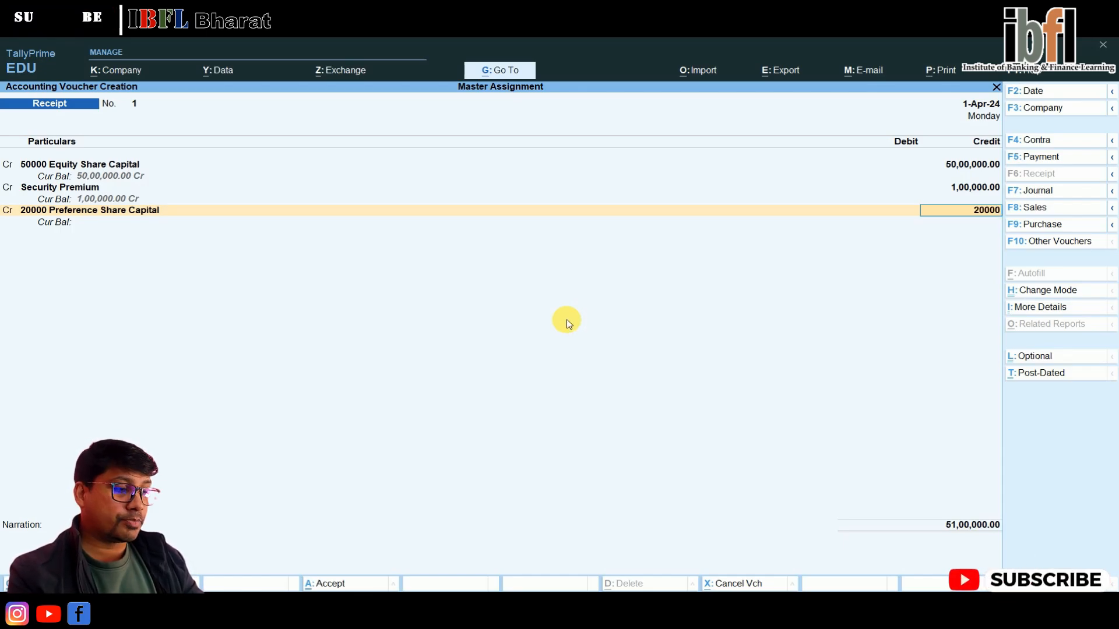
pyautogui.write(',000')
pyautogui.press('Return')
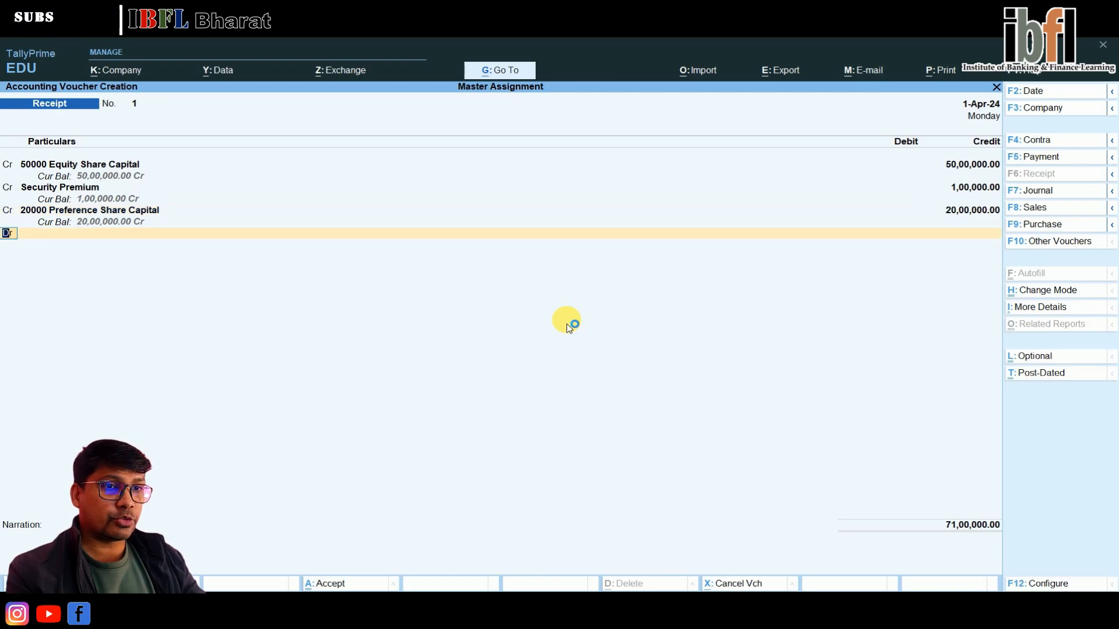
# Add the balancing voucher line as a debit to Punjab National Bank.
pyautogui.press('Return')
pyautogui.press('Down')
pyautogui.press('Down')
pyautogui.press('Down')
pyautogui.press('Return')
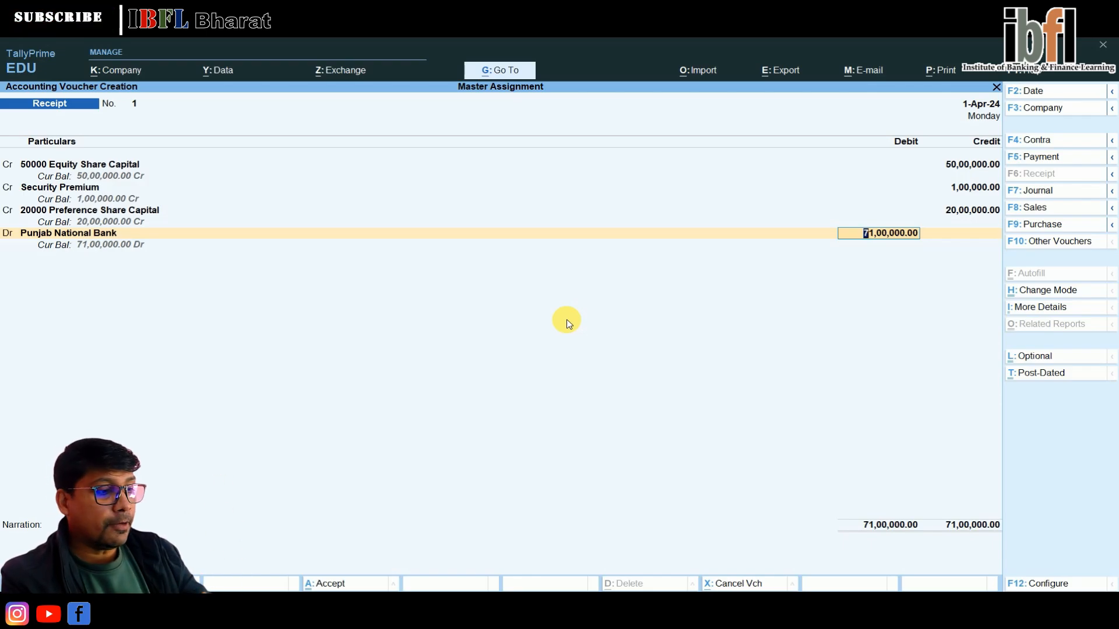
# Accept the 71,00,000 debit with a Cheque/DD bank allocation and save the receipt voucher.
pyautogui.press('Return')
pyautogui.press('Return')
pyautogui.press('Return')
pyautogui.press('Return')
pyautogui.press('Return')
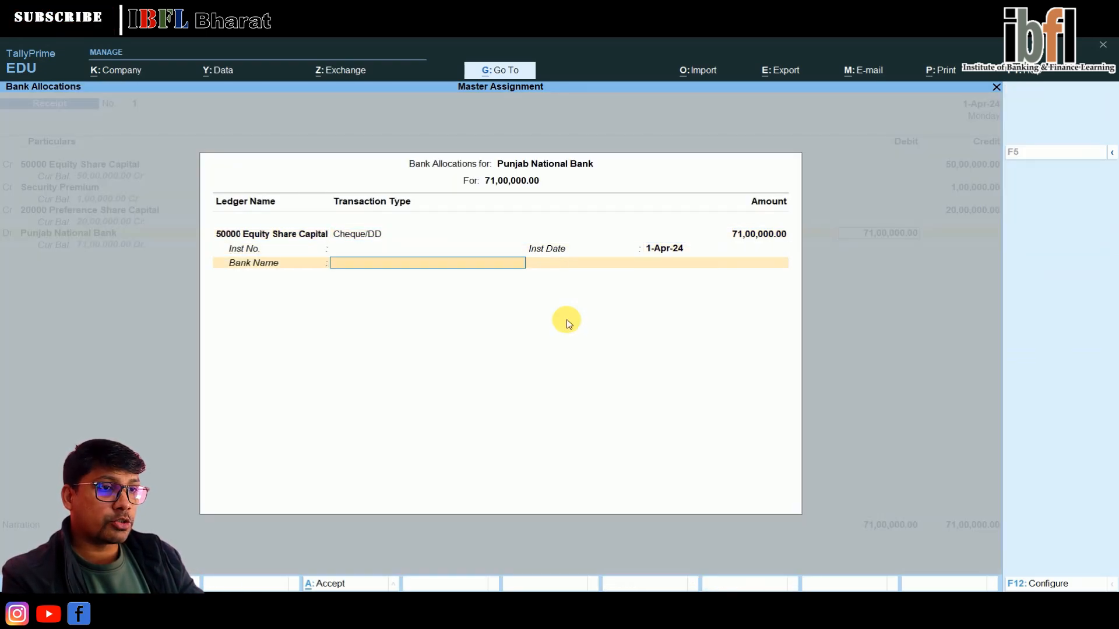
pyautogui.press('Return')
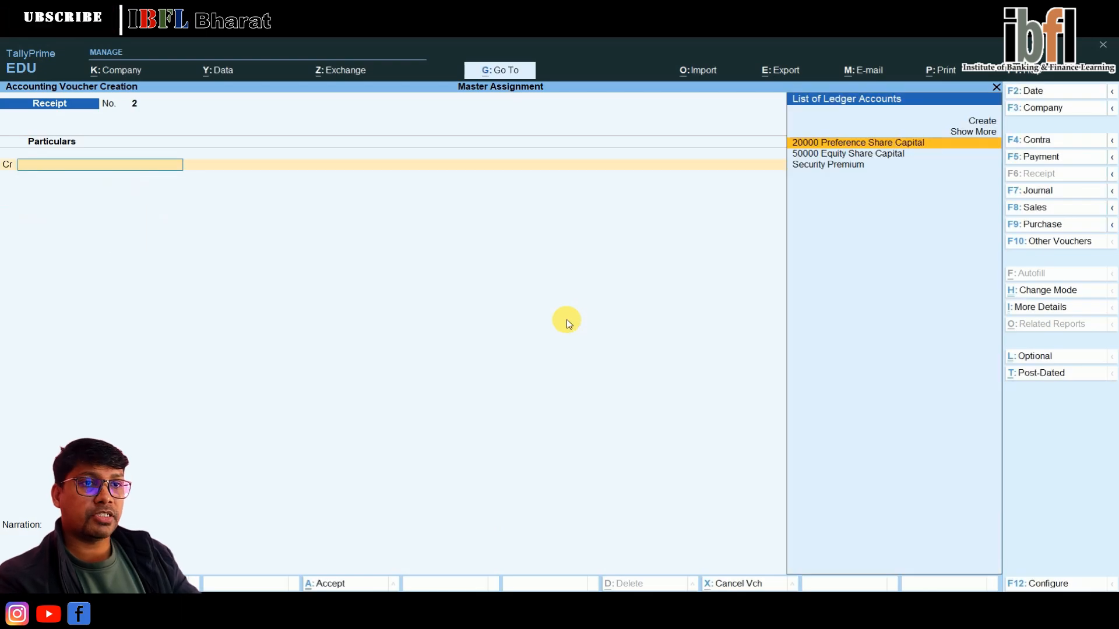
# Leave voucher entry, open the Balance Sheet and display it in detailed form.
pyautogui.press('Escape')
pyautogui.press('Return')
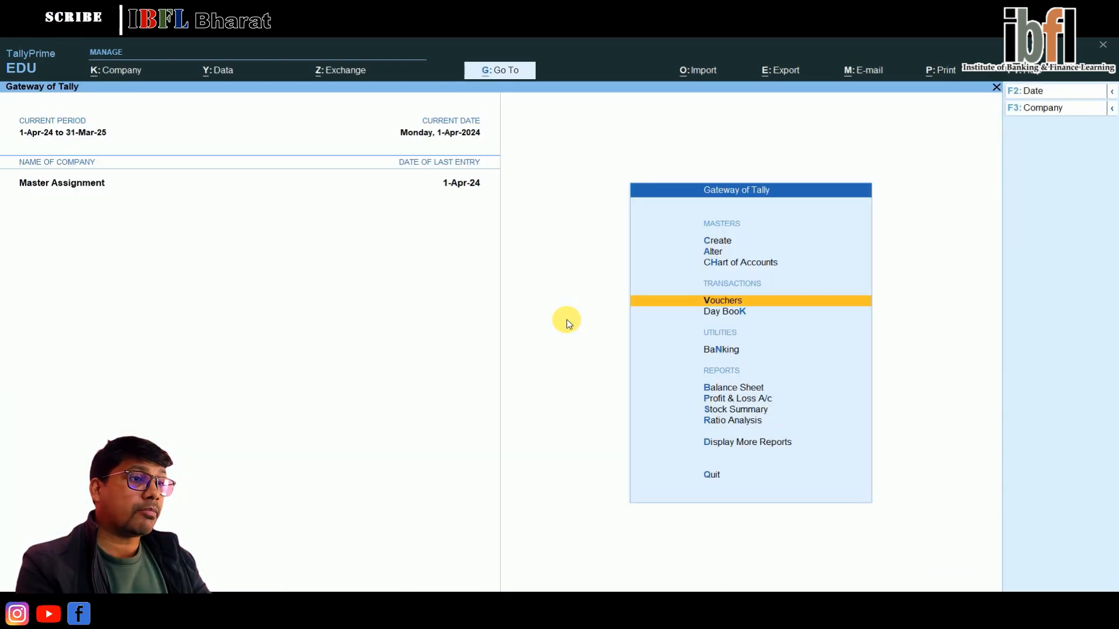
pyautogui.press('Down')
pyautogui.press('Down')
pyautogui.press('Down')
pyautogui.press('Return')
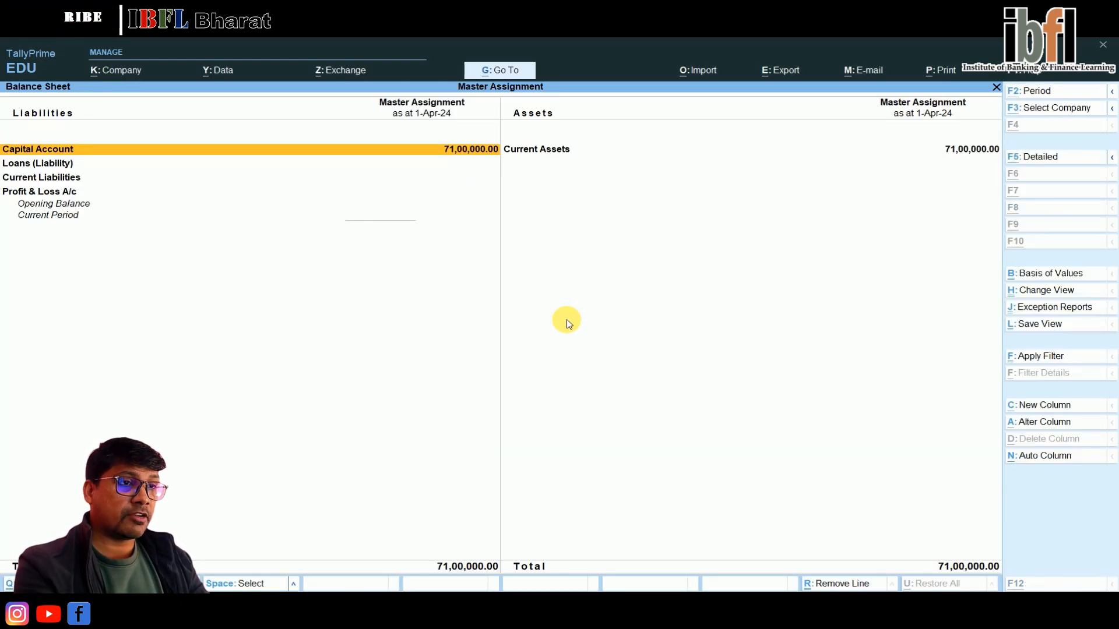
pyautogui.hotkey('alt', 'F5')
# Examine the share capital and premium ledgers under liabilities and the bank accounts under current assets.
pyautogui.press('Down')
pyautogui.press('Down')
pyautogui.press('Down')
pyautogui.press('Up')
pyautogui.press('Up')
pyautogui.press('Up')
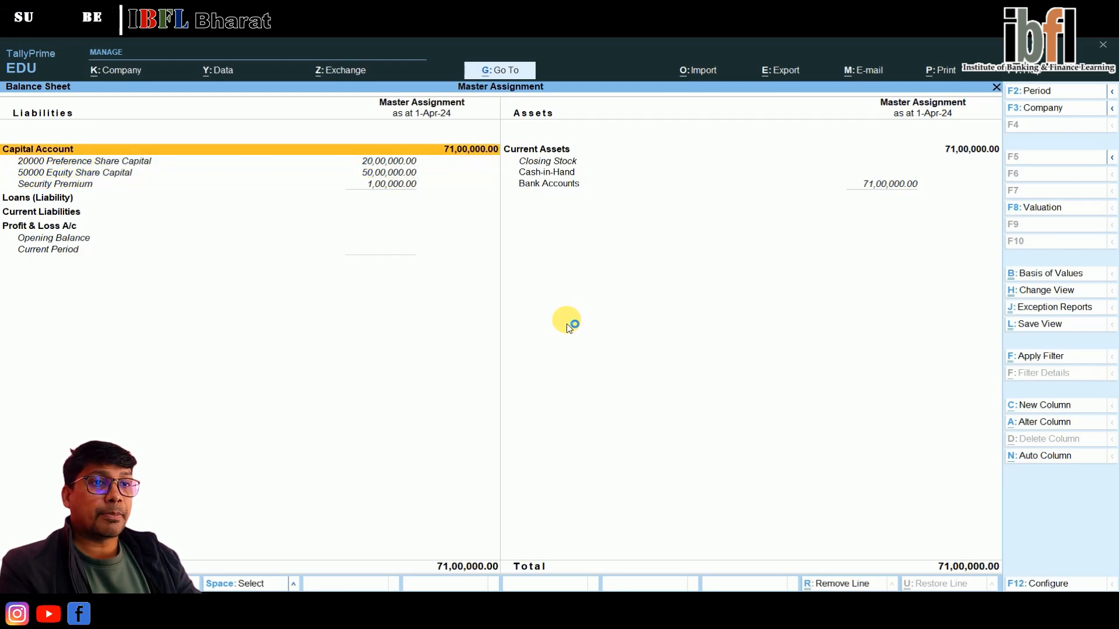
pyautogui.press('Down')
pyautogui.press('Down')
pyautogui.press('Down')
pyautogui.press('Up')
pyautogui.press('Up')
pyautogui.press('Right')
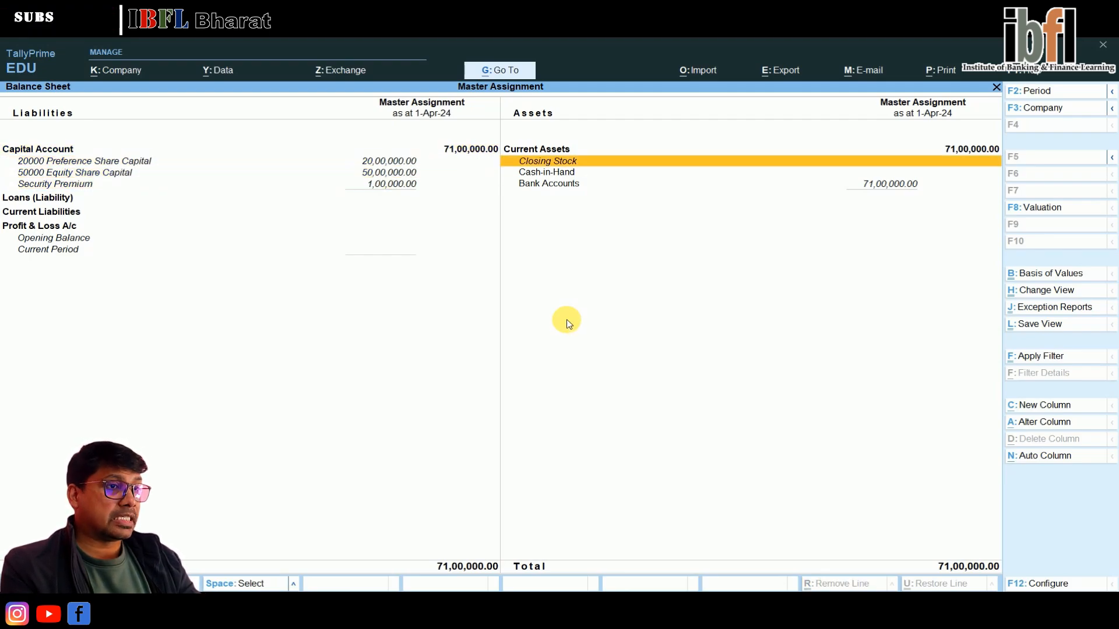
pyautogui.press('Down')
pyautogui.press('Down')
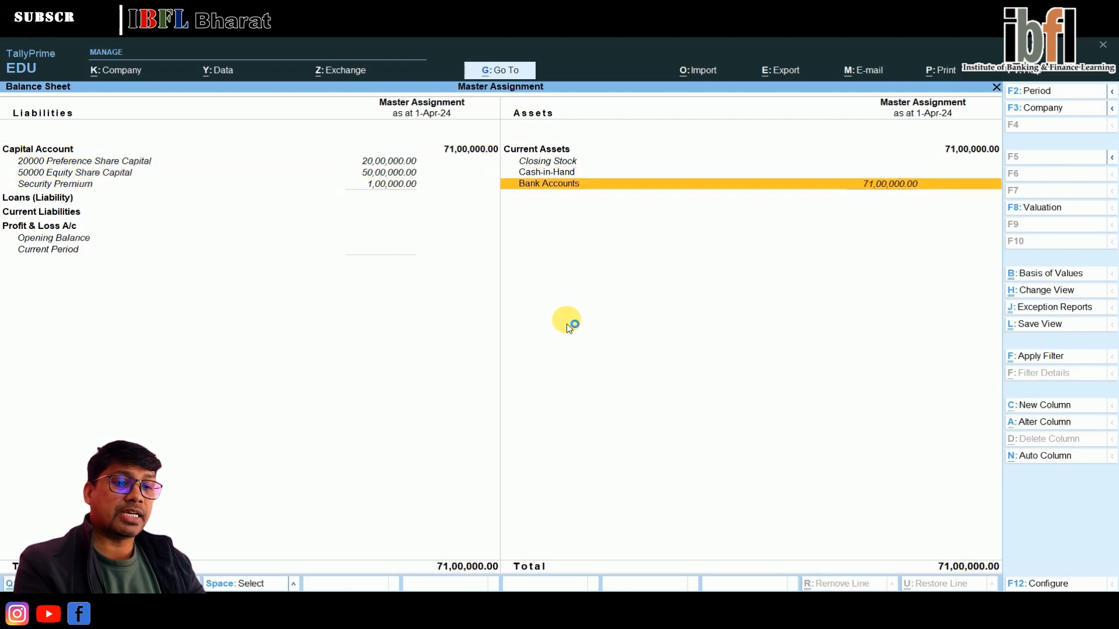
# Close the Balance Sheet, reopen voucher entry and switch the voucher type to Contra.
pyautogui.press('Escape')
pyautogui.press('Escape')
pyautogui.press('n')
pyautogui.press('Down')
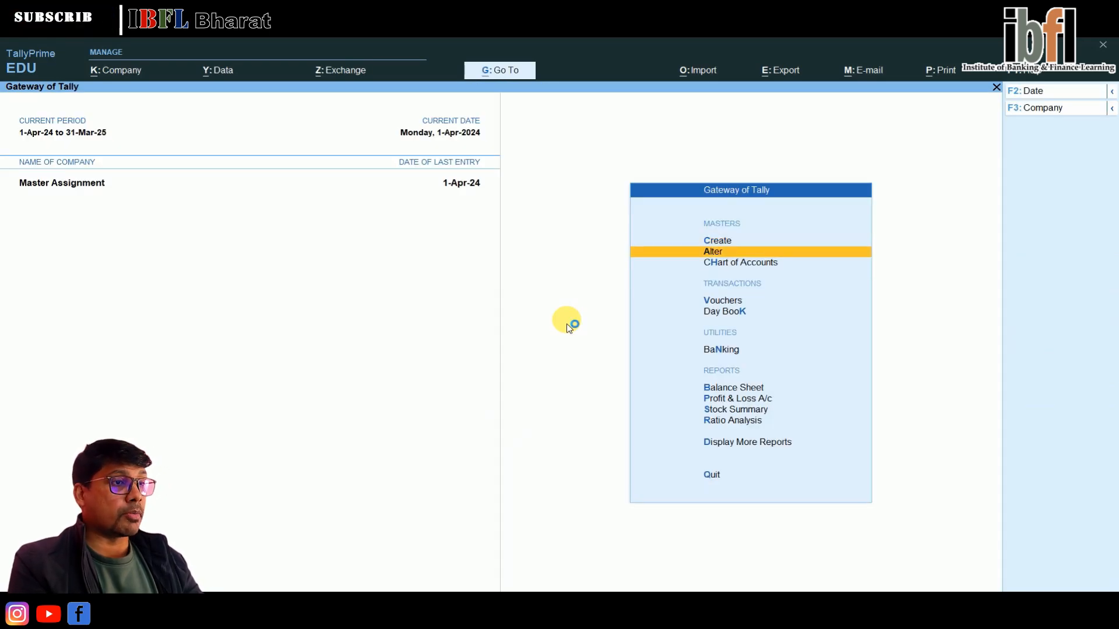
pyautogui.press('Down')
pyautogui.press('Down')
pyautogui.press('Return')
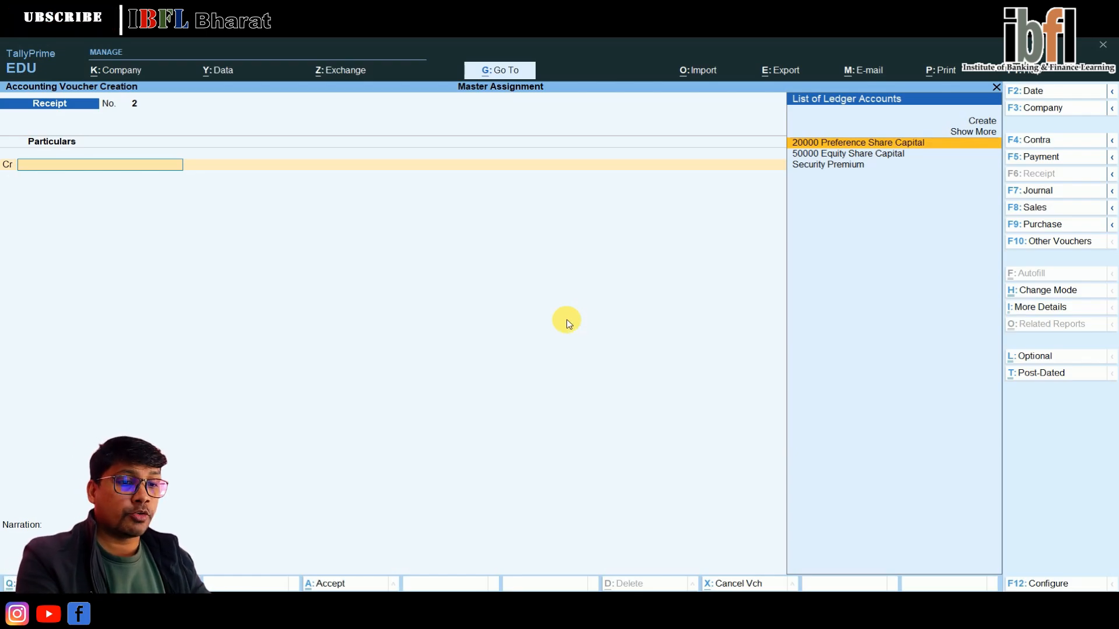
pyautogui.press('F4')
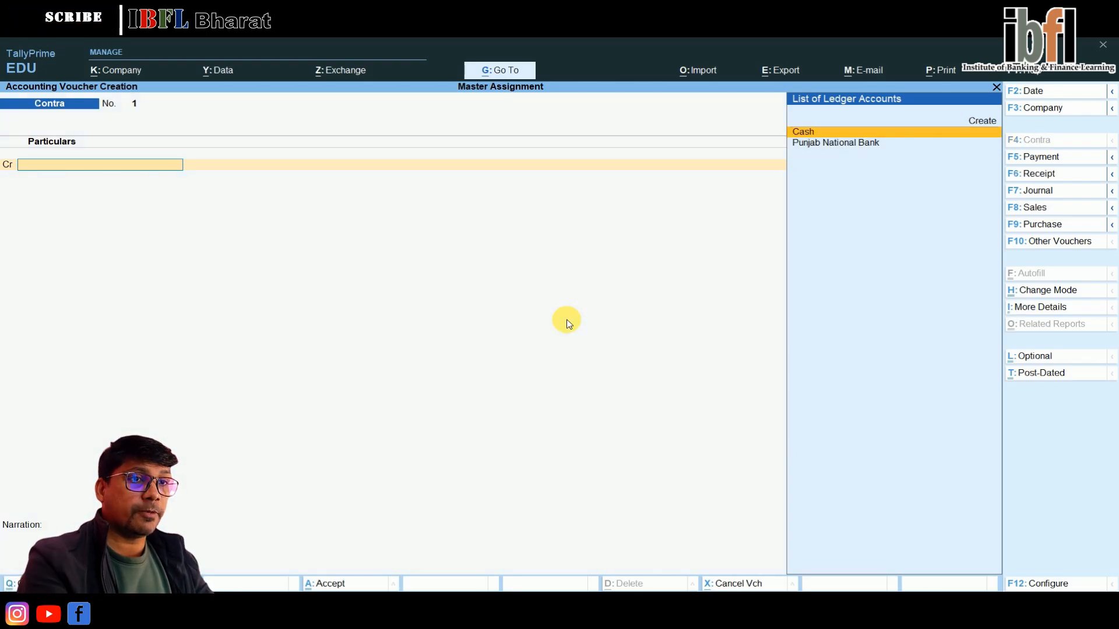
# Credit Punjab National Bank with 30,00,000 in the contra voucher.
pyautogui.press('Down')
pyautogui.press('Return')
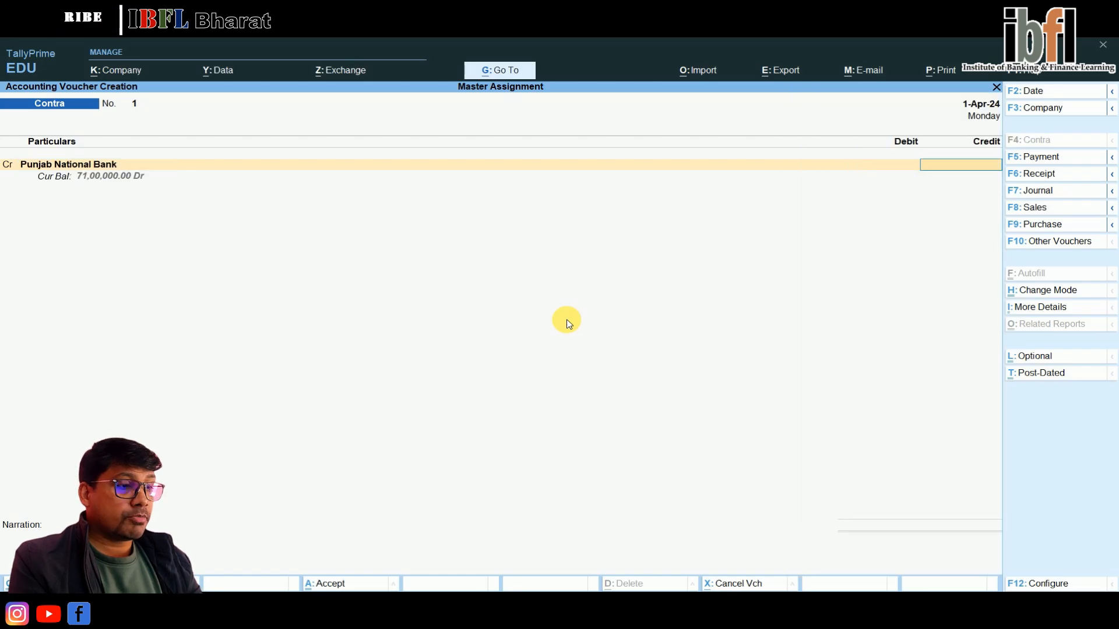
pyautogui.write('30,00,000')
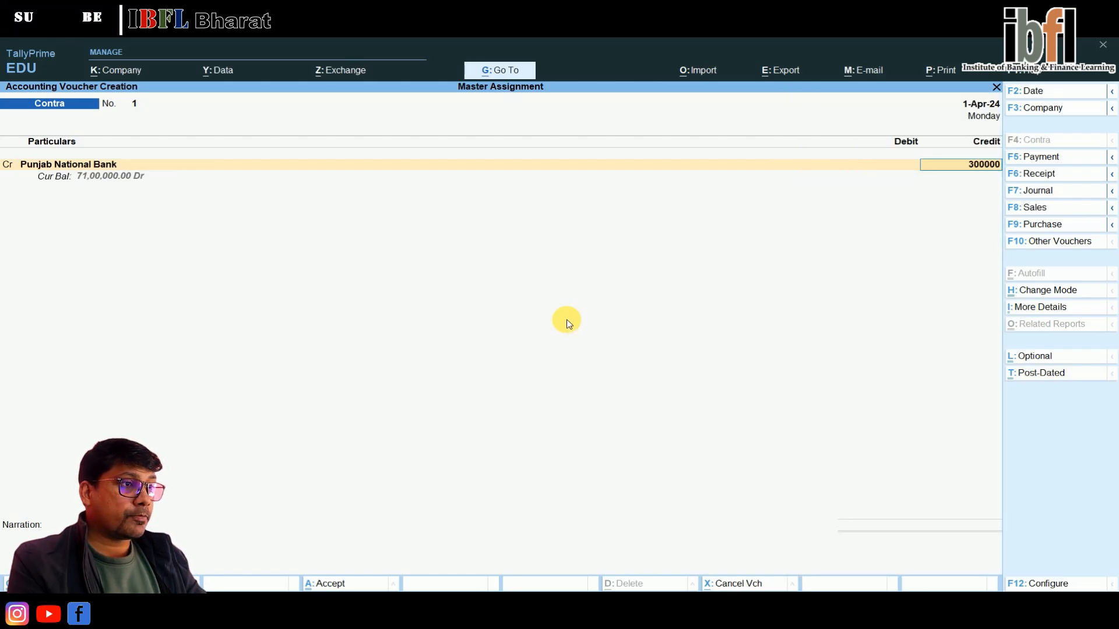
pyautogui.press('Return')
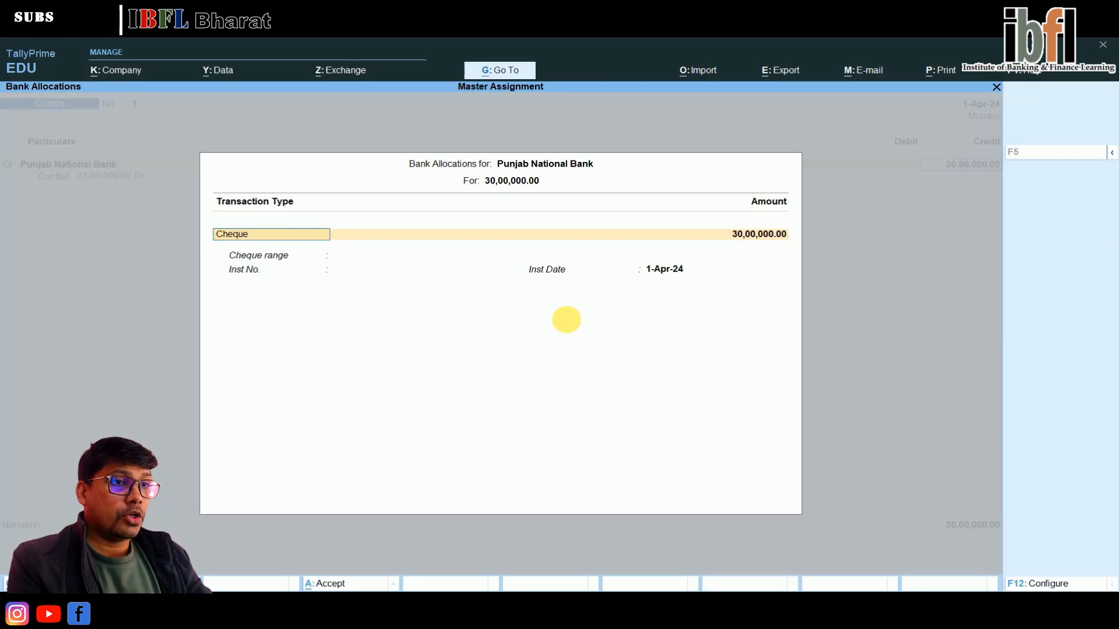
# Set the contra voucher date to 2-4-2024 and the cheque's instrument date to the 2nd, accepting the bank allocation.
pyautogui.hotkey('ctrl', 'a')
pyautogui.press('F2')
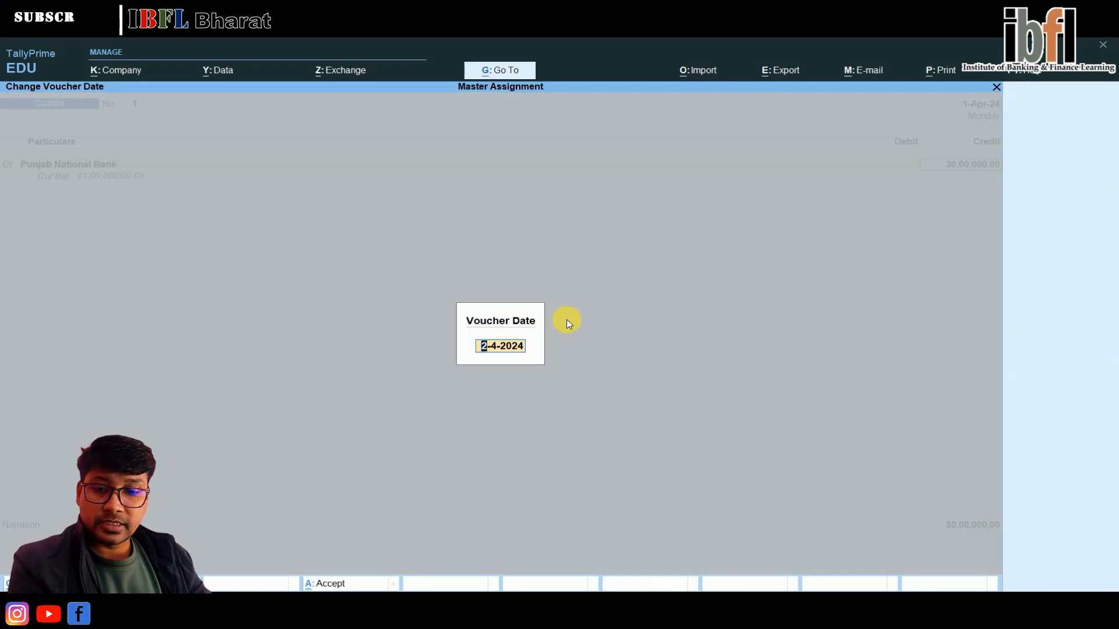
pyautogui.press('Return')
pyautogui.press('Return')
pyautogui.press('Return')
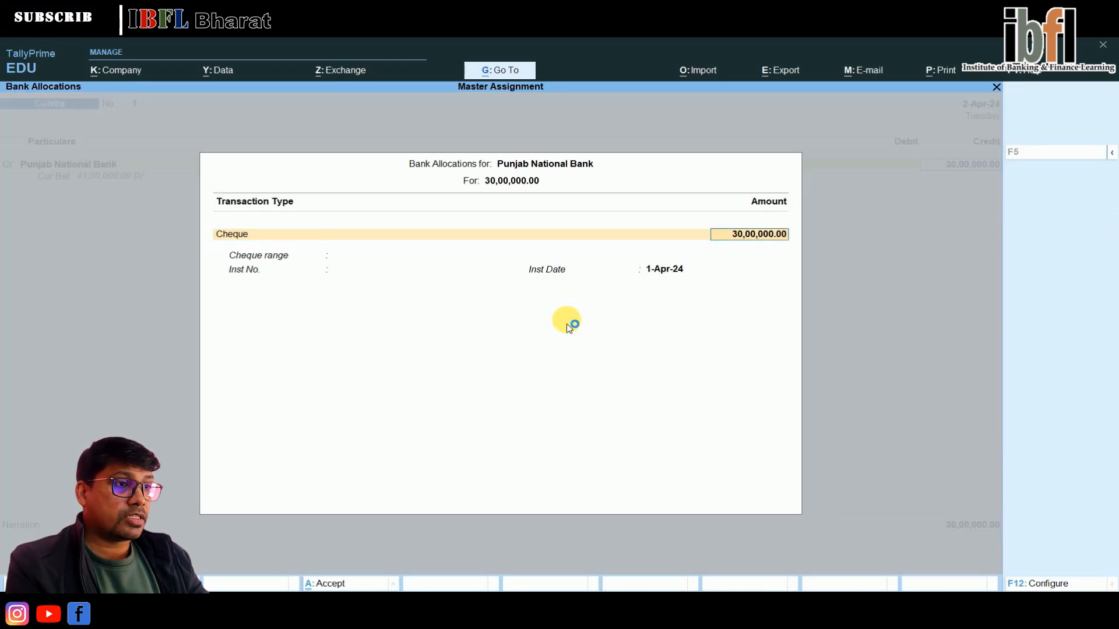
pyautogui.press('Return')
pyautogui.press('Return')
pyautogui.write('2')
pyautogui.press('Return')
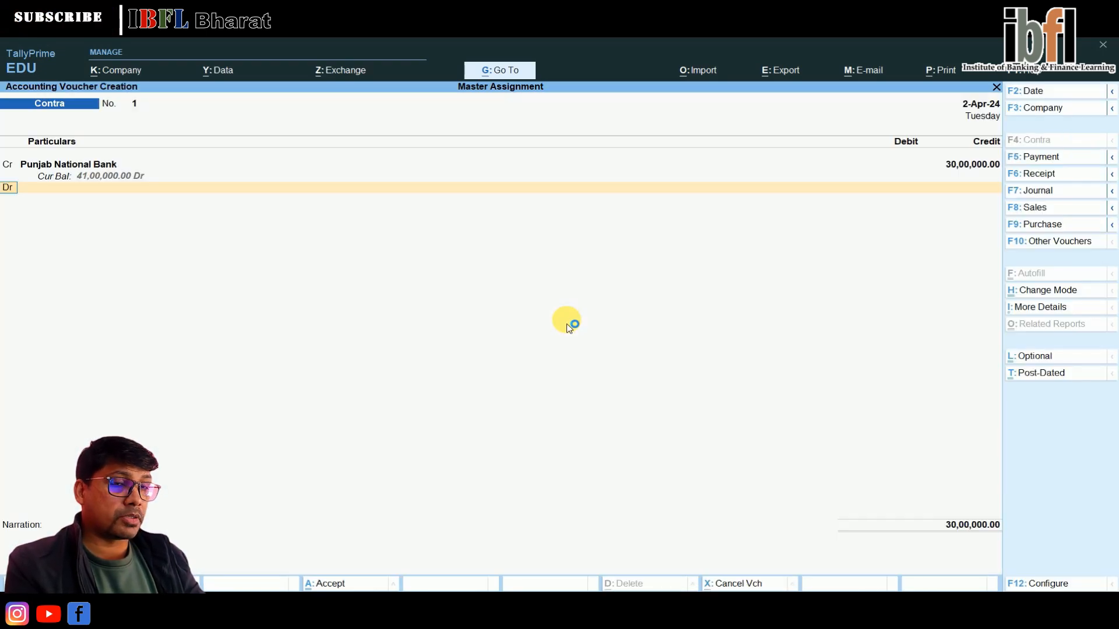
# Debit Cash with 30,00,000 and save the contra voucher.
pyautogui.press('Return')
pyautogui.press('Return')
pyautogui.press('Return')
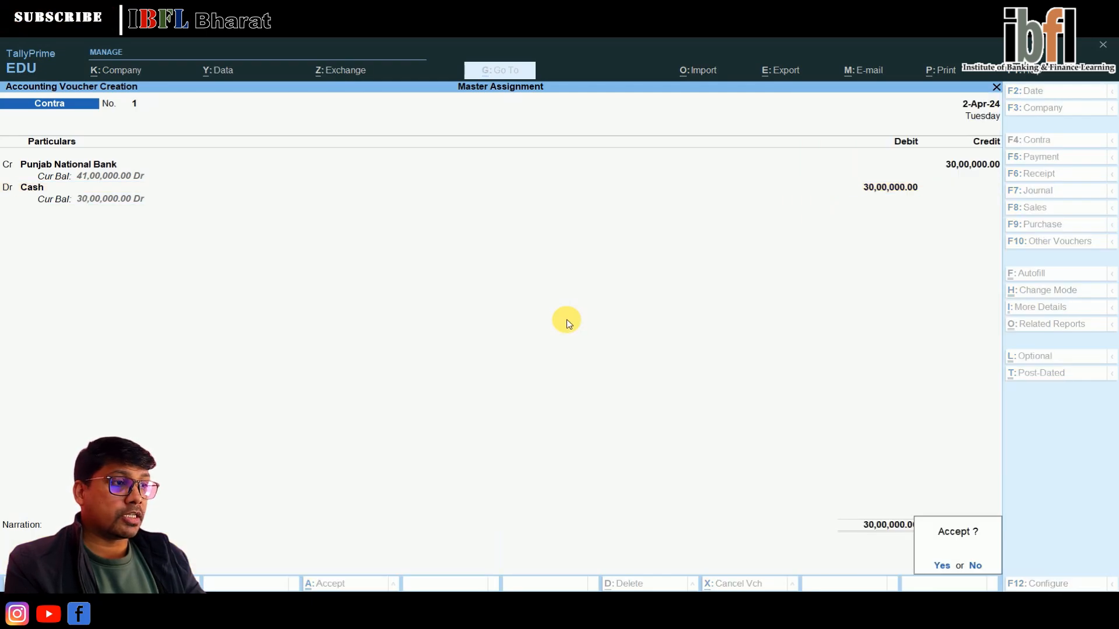
pyautogui.press('Return')
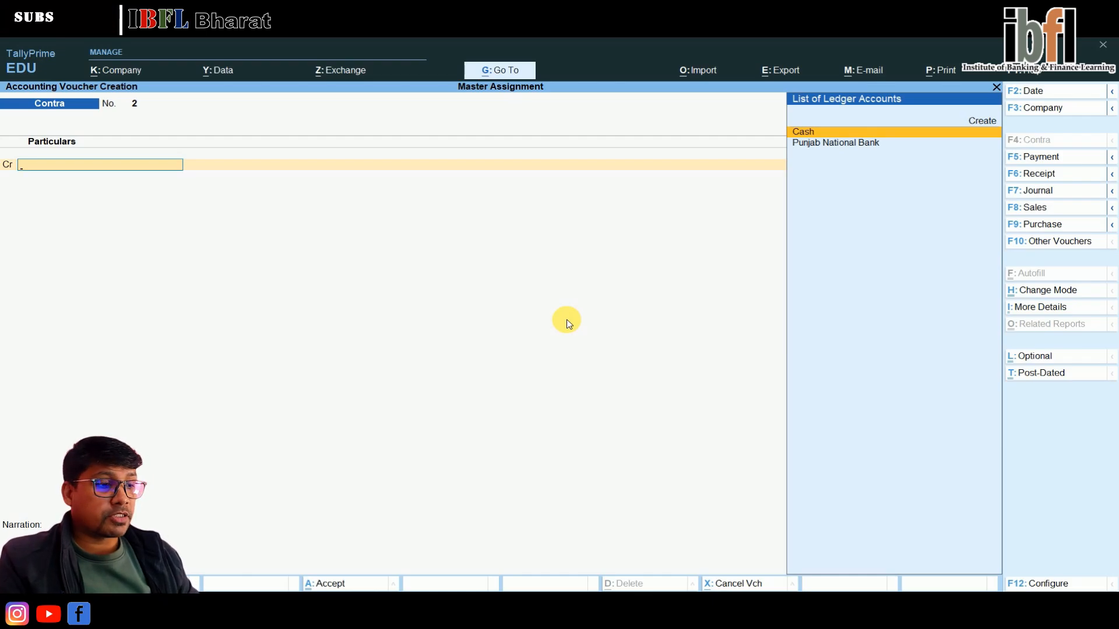
# Switch the voucher type to Payment and start creating a new ledger named Preliminary Exp.
pyautogui.press('F5')
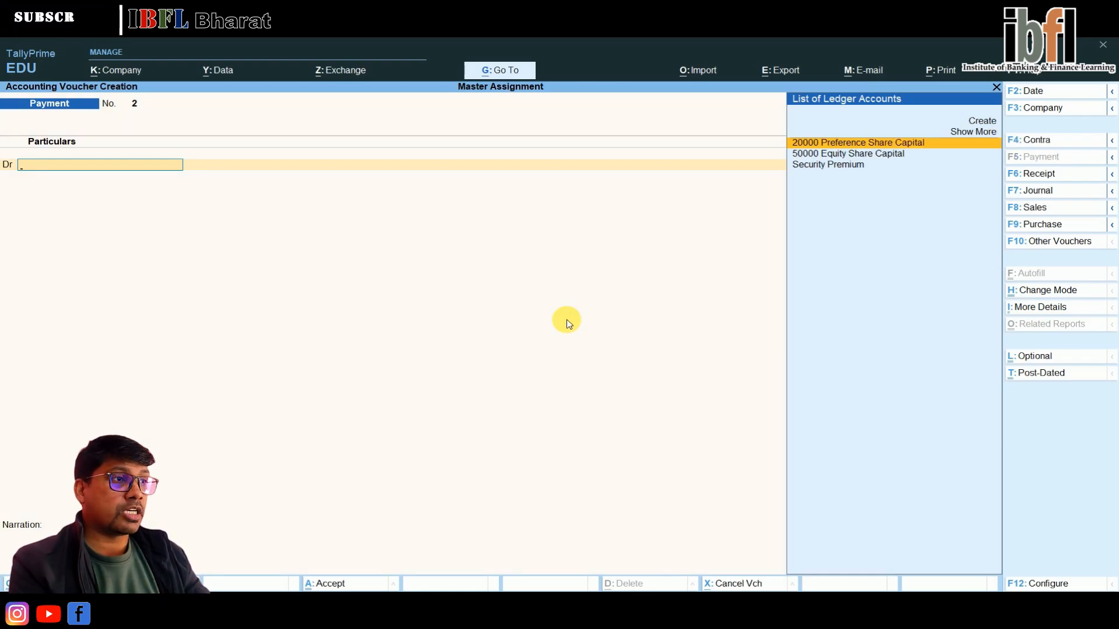
pyautogui.press('Up')
pyautogui.press('Up')
pyautogui.press('Return')
pyautogui.write('Pre')
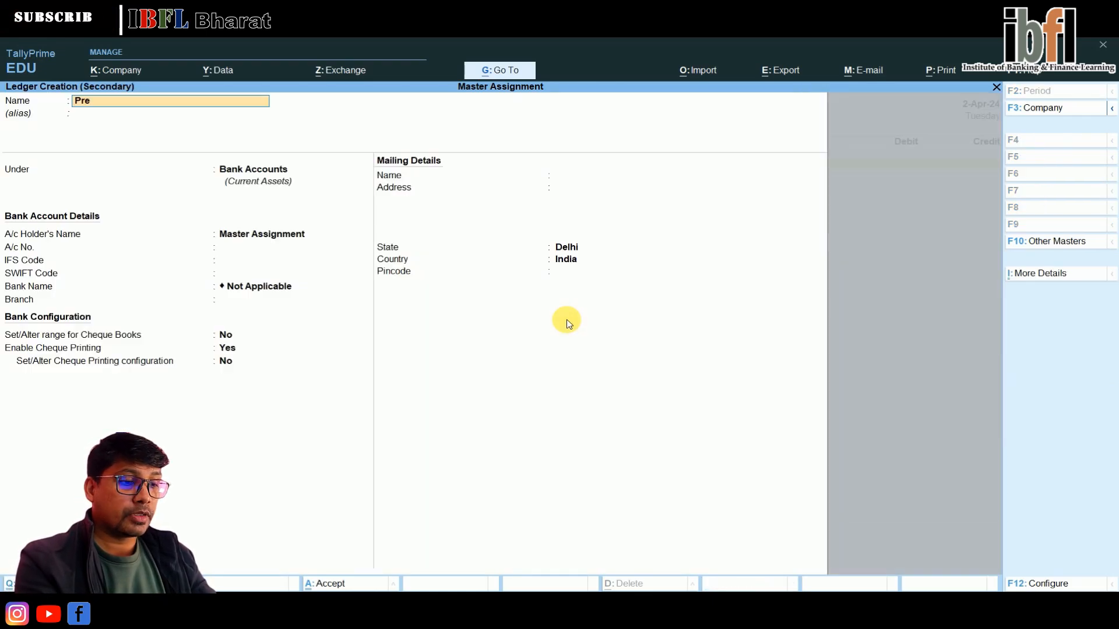
pyautogui.write('liminary')
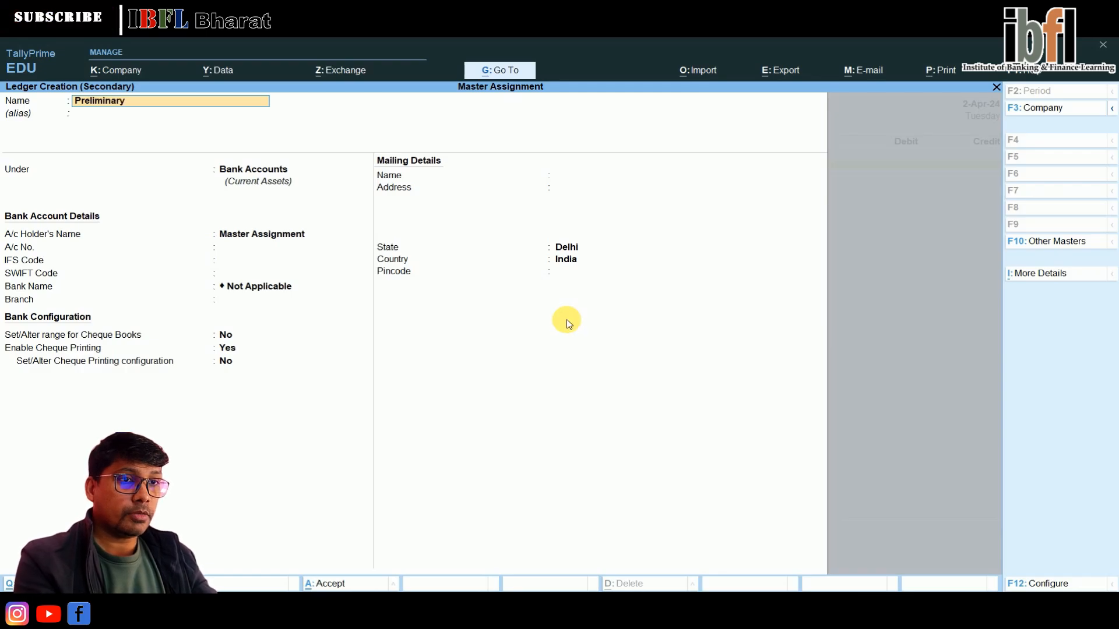
pyautogui.write(' Exp')
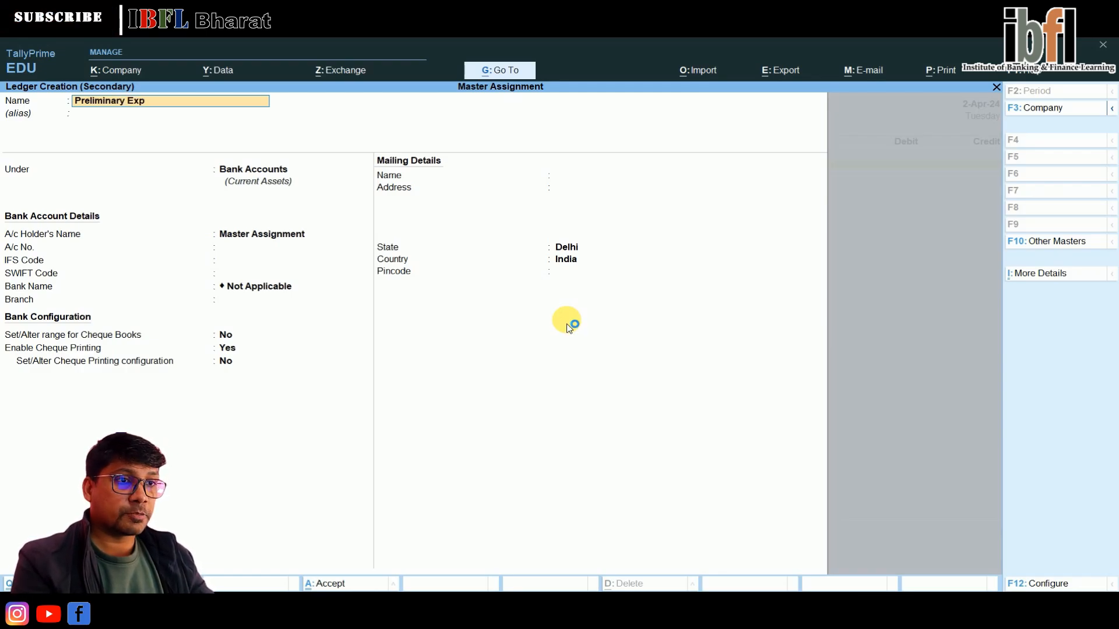
# Place the Preliminary Exp ledger under Indirect Expenses and save it into the payment voucher's debit line.
pyautogui.press('Return')
pyautogui.write('ind')
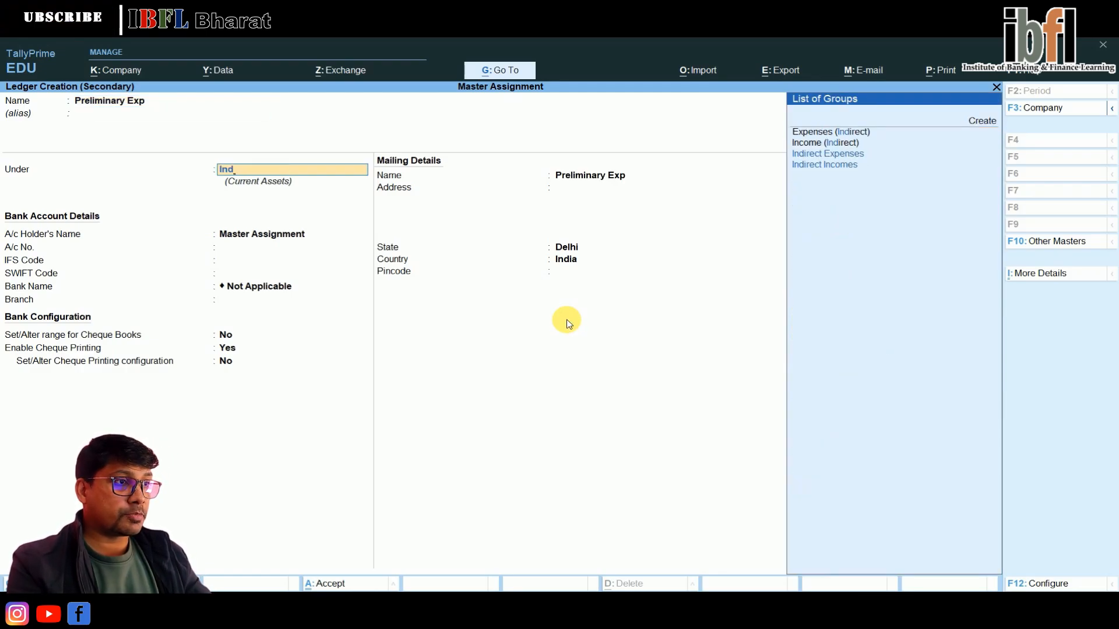
pyautogui.press('Return')
pyautogui.press('Return')
pyautogui.press('Return')
pyautogui.press('Return')
pyautogui.press('Return')
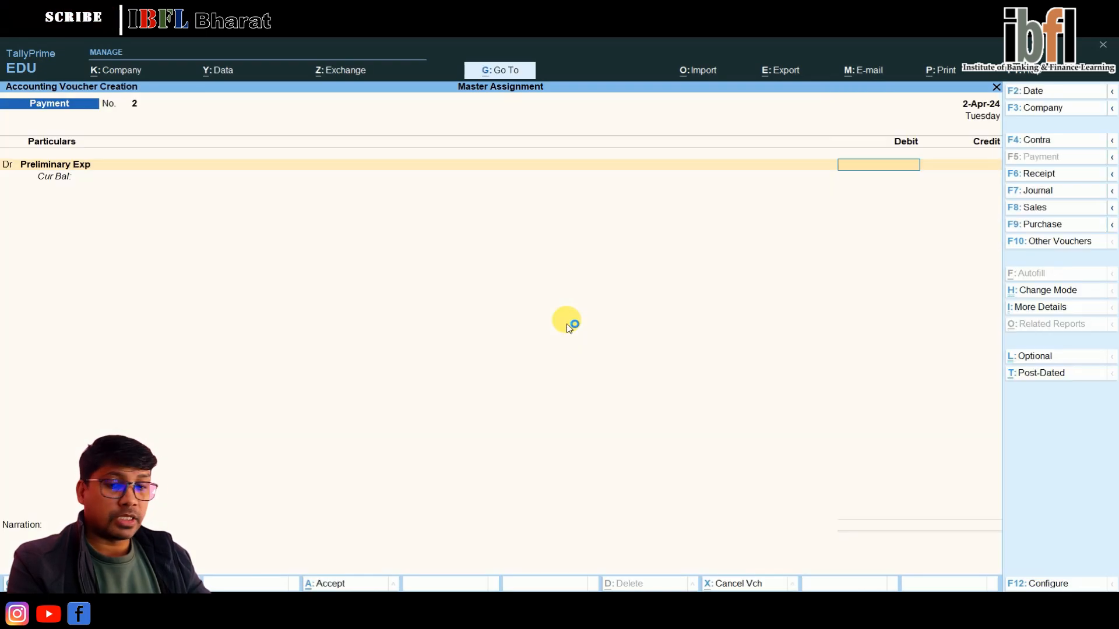
# Debit Preliminary Exp with 50,000, credit Cash with the same amount and save the payment voucher.
pyautogui.write('50000')
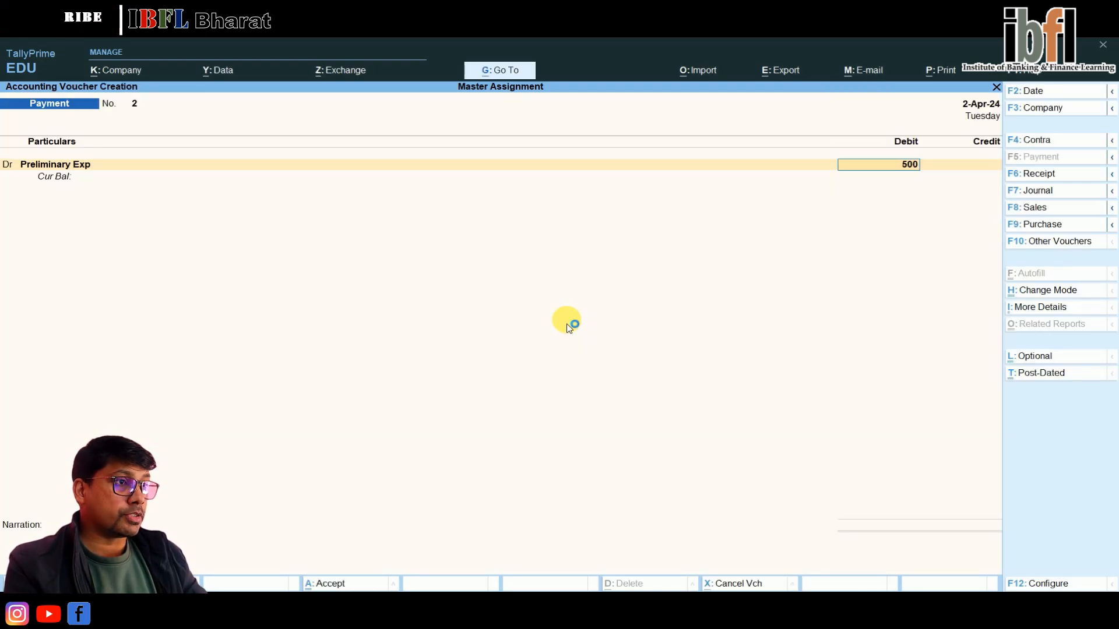
pyautogui.press('Return')
pyautogui.press('Return')
pyautogui.press('Down')
pyautogui.press('Down')
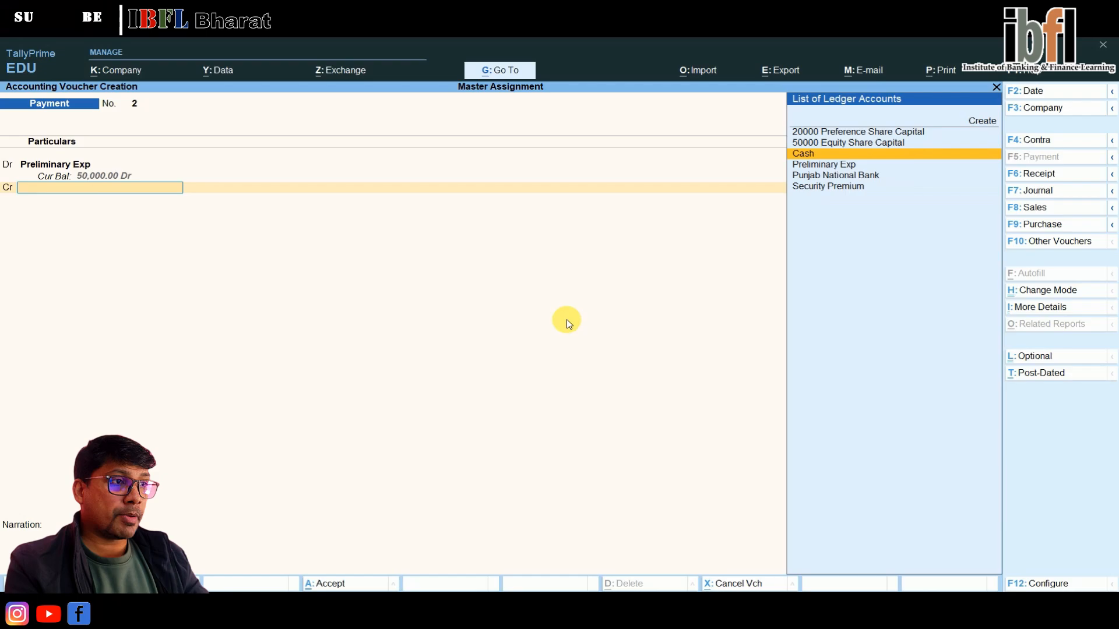
pyautogui.press('Return')
pyautogui.press('Return')
pyautogui.press('Return')
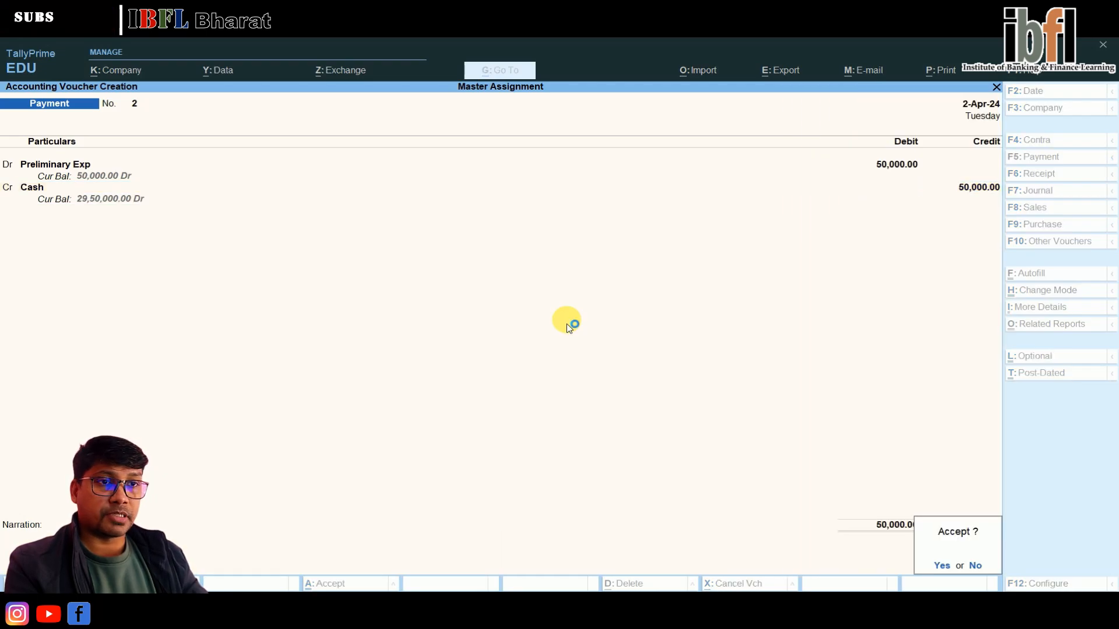
pyautogui.press('Return')
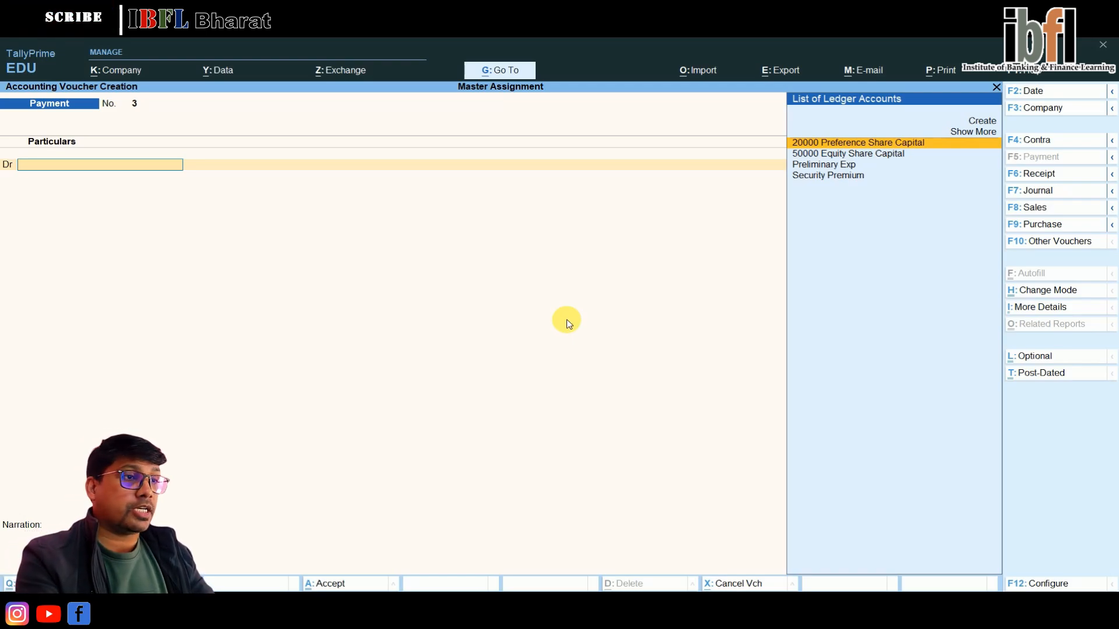
# Leave voucher entry and open the creation form for a new godown master.
pyautogui.press('Escape')
pyautogui.press('Up')
pyautogui.press('Up')
pyautogui.press('Up')
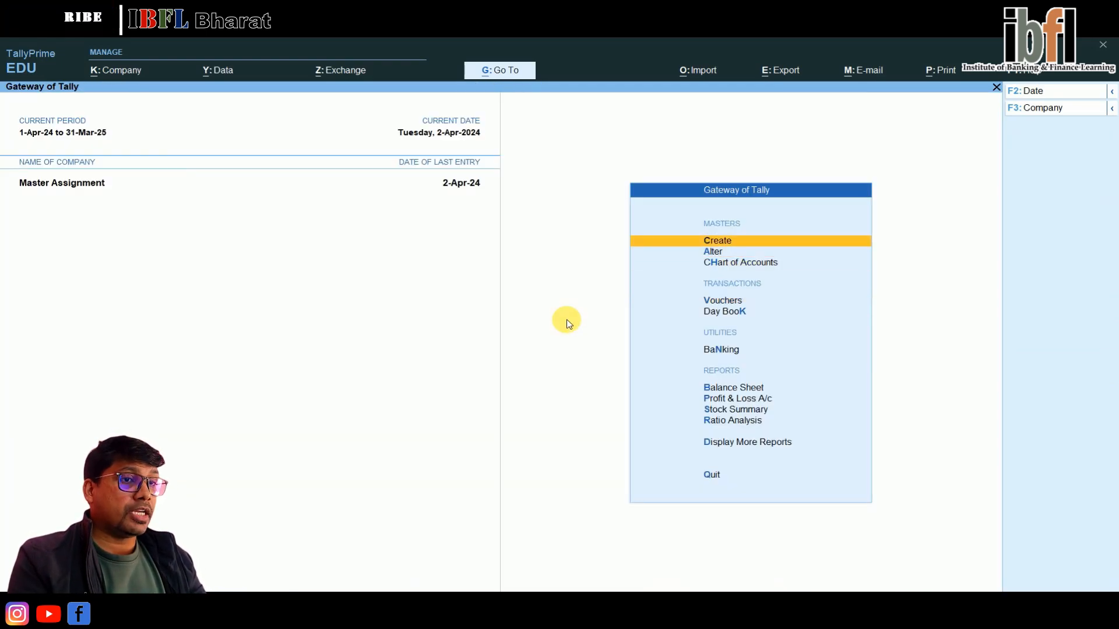
pyautogui.press('Return')
pyautogui.press('Down')
pyautogui.press('Down')
pyautogui.press('Down')
pyautogui.press('Down')
pyautogui.press('Down')
pyautogui.press('Down')
pyautogui.press('Down')
pyautogui.press('Down')
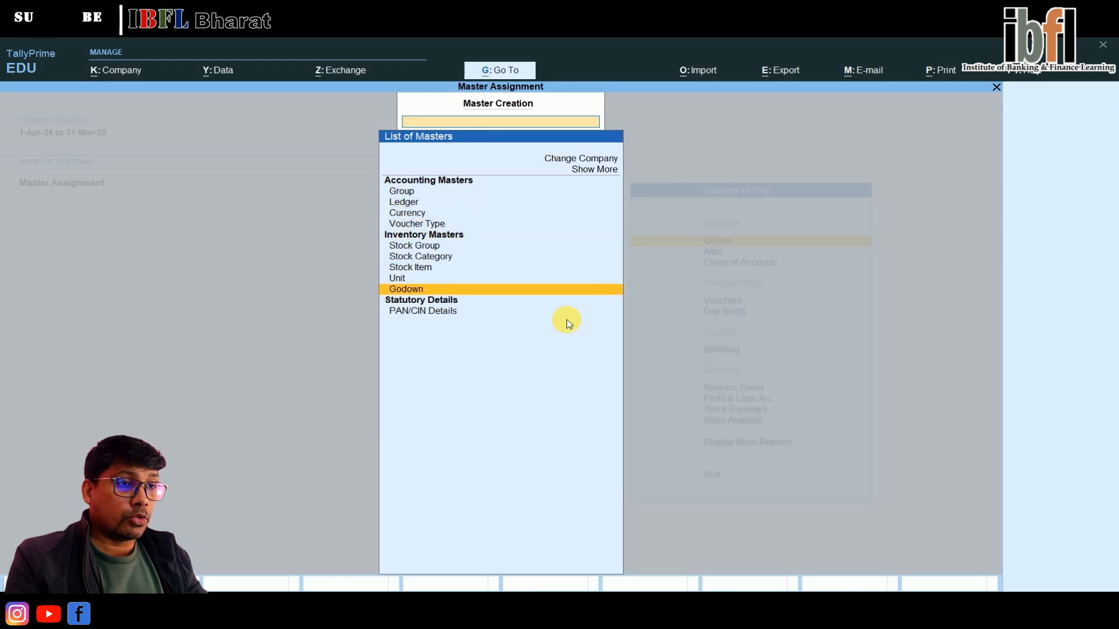
pyautogui.press('Return')
pyautogui.press('Return')
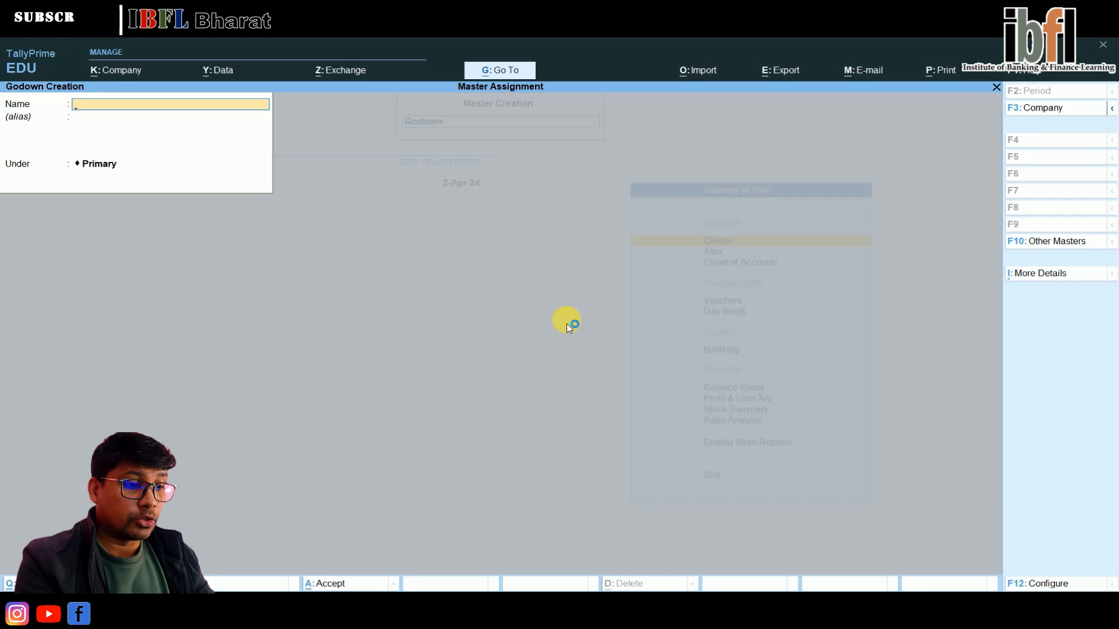
# Create a godown named Lajpat Nagar under Primary and save it.
pyautogui.write('Lajpa')
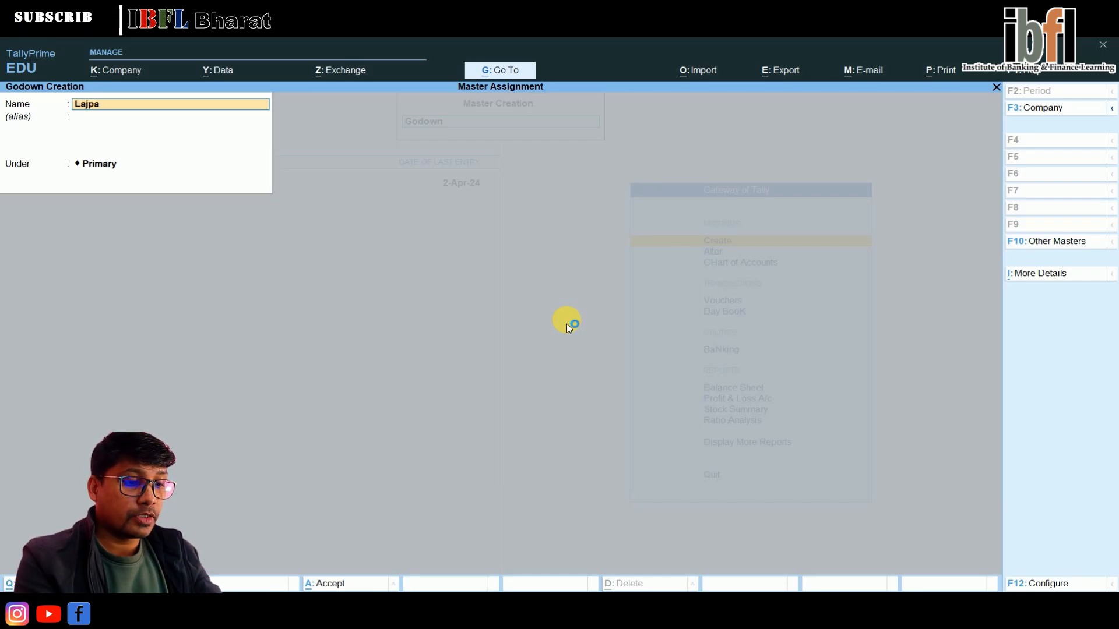
pyautogui.write('t Nagar')
pyautogui.press('Return')
pyautogui.press('Return')
pyautogui.press('Return')
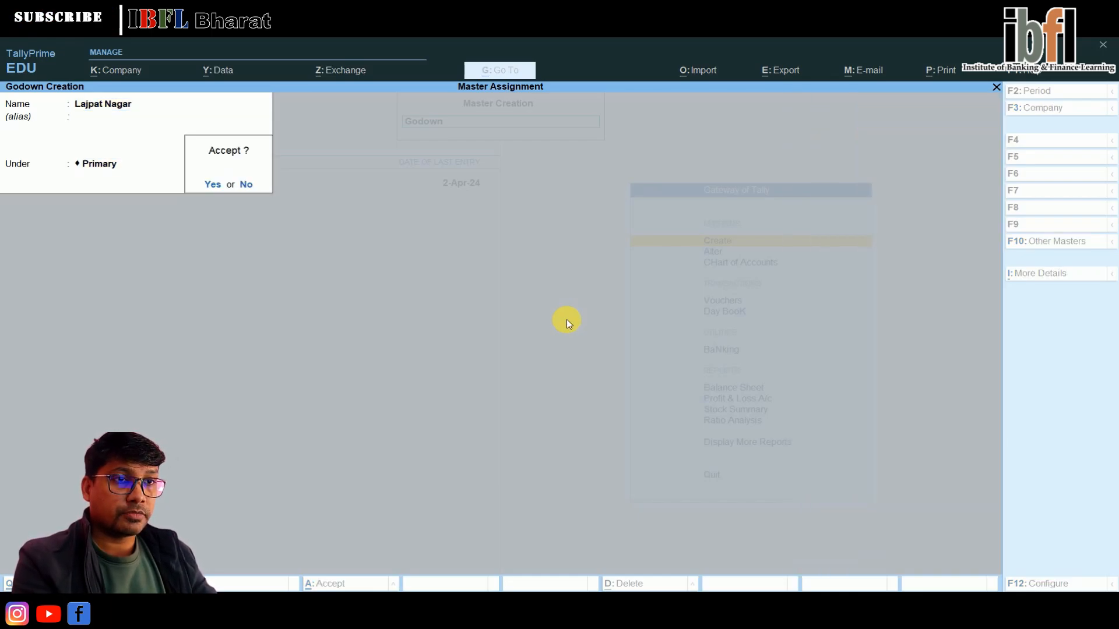
pyautogui.write('y')
# Create a second godown named South Ex under Primary, save it and leave godown creation.
pyautogui.write('Sou')
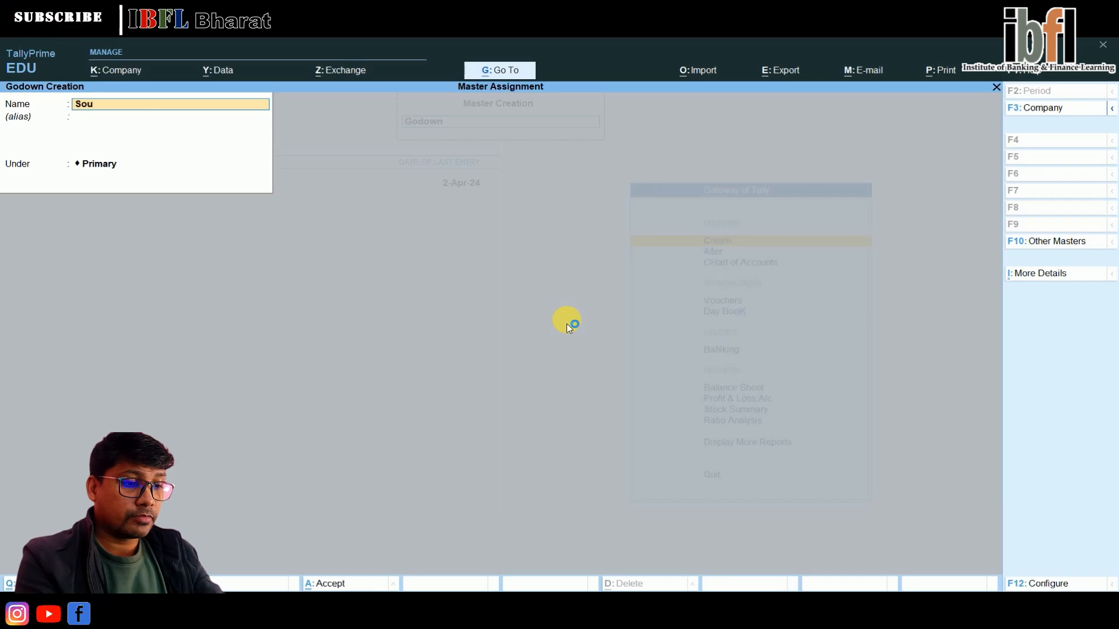
pyautogui.write('th Ex')
pyautogui.press('Return')
pyautogui.press('Return')
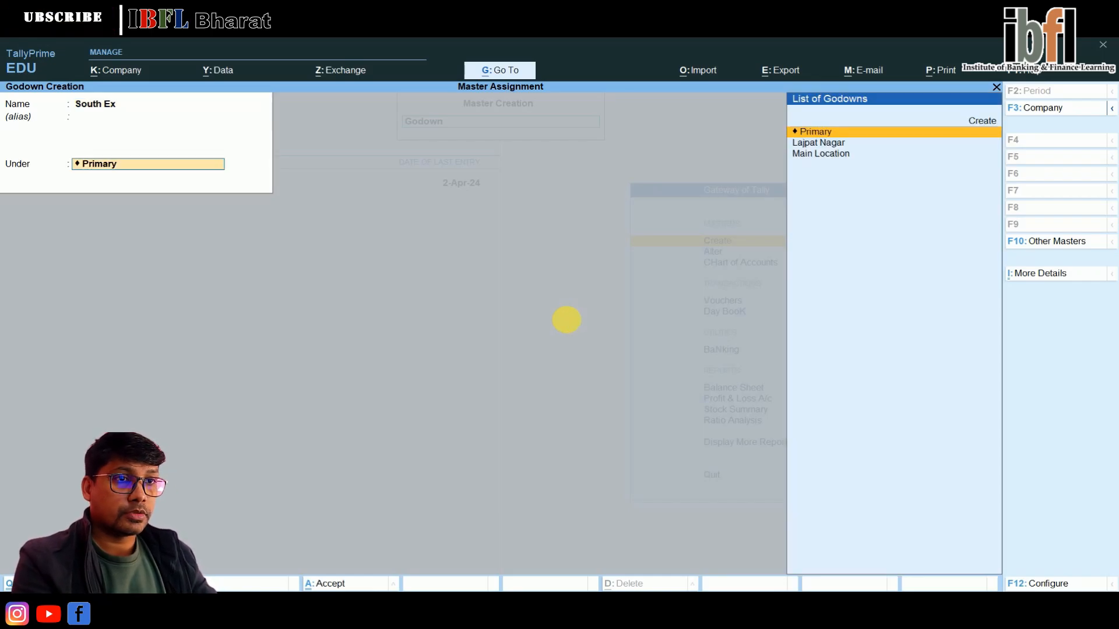
pyautogui.press('Return')
pyautogui.press('y')
pyautogui.press('Escape')
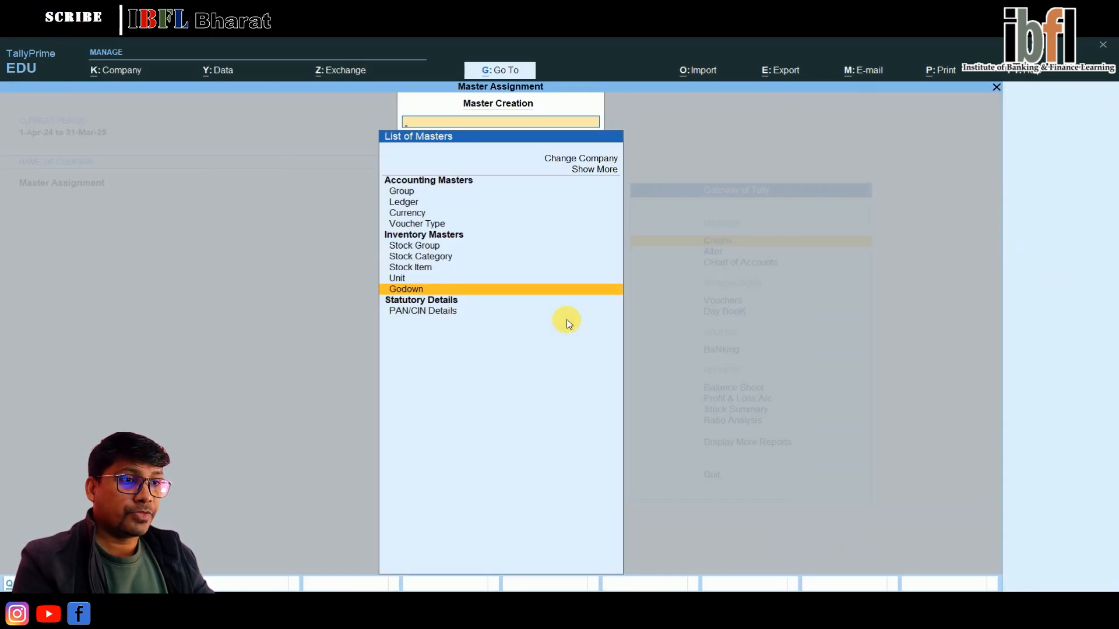
# Create a simple unit of measure with the symbol Kgs and 0 decimal places.
pyautogui.press('Up')
pyautogui.press('Up')
pyautogui.press('Down')
pyautogui.press('Return')
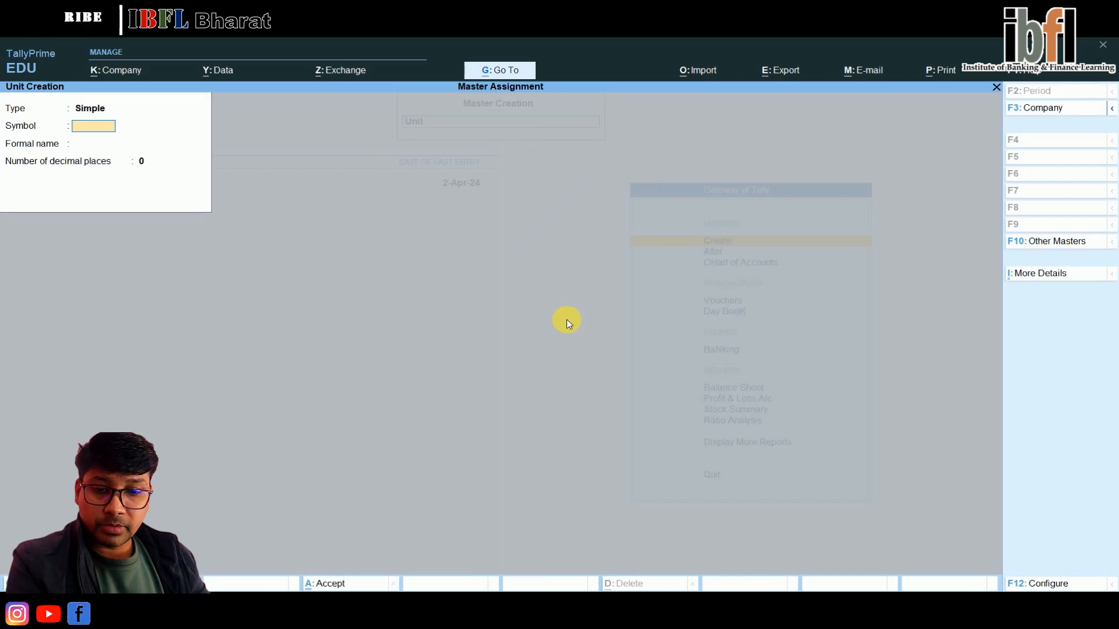
pyautogui.write('Kgs')
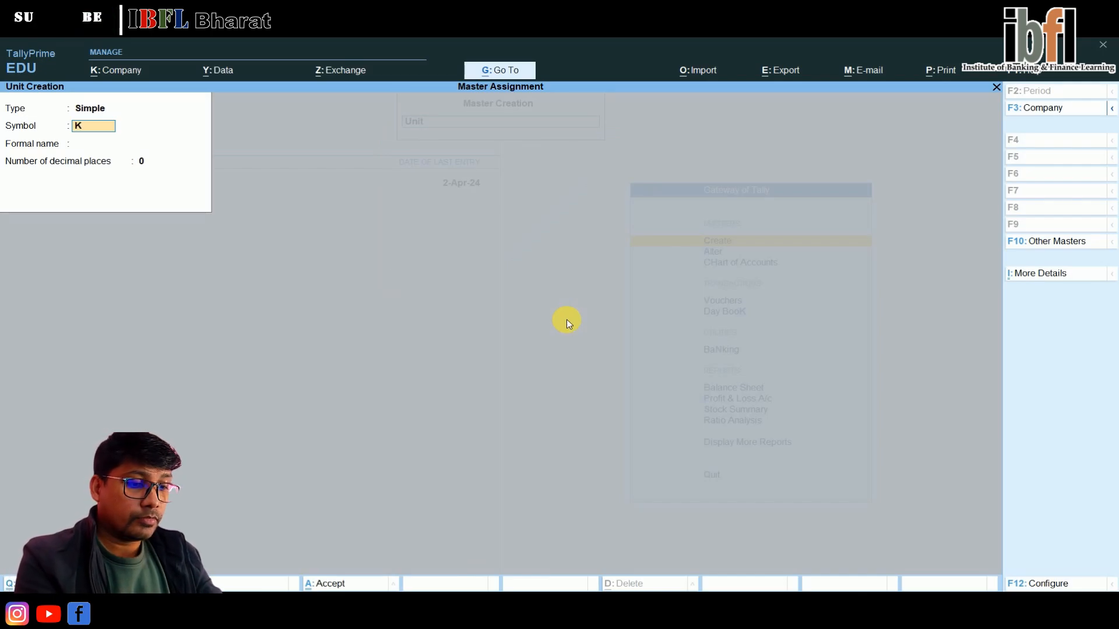
pyautogui.press('Return')
pyautogui.press('Return')
pyautogui.hotkey('ctrl', 'a')
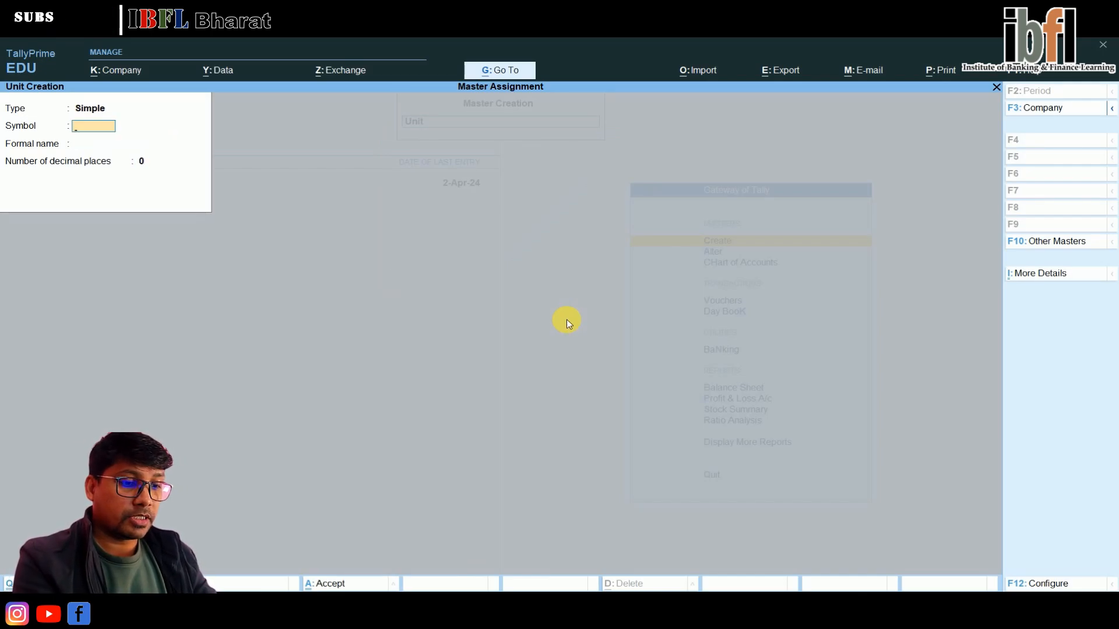
# Create two more simple units, grms and Ltr, each with 0 decimal places.
pyautogui.write('gms')
pyautogui.press('Return')
pyautogui.press('Return')
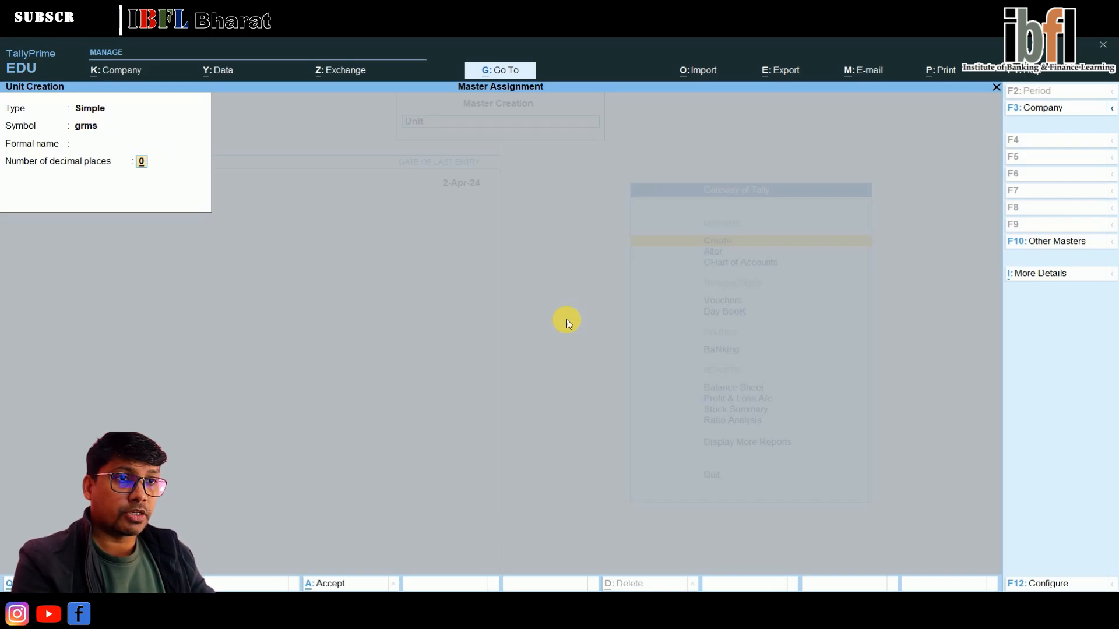
pyautogui.hotkey('ctrl', 'a')
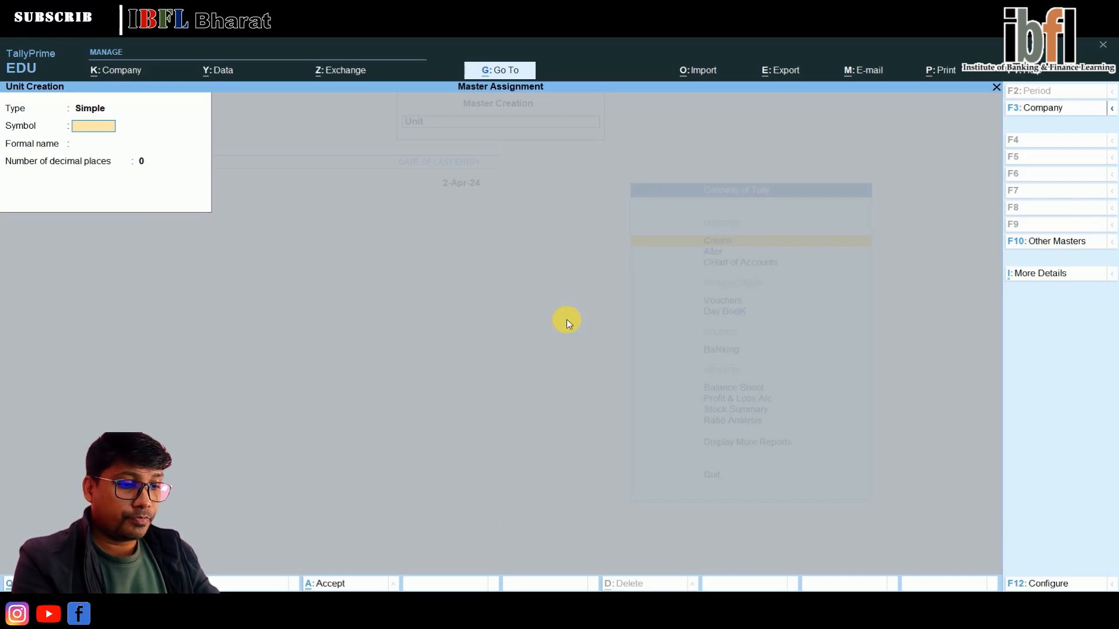
pyautogui.write('Lt')
pyautogui.press('Return')
pyautogui.press('Return')
pyautogui.hotkey('ctrl', 'a')
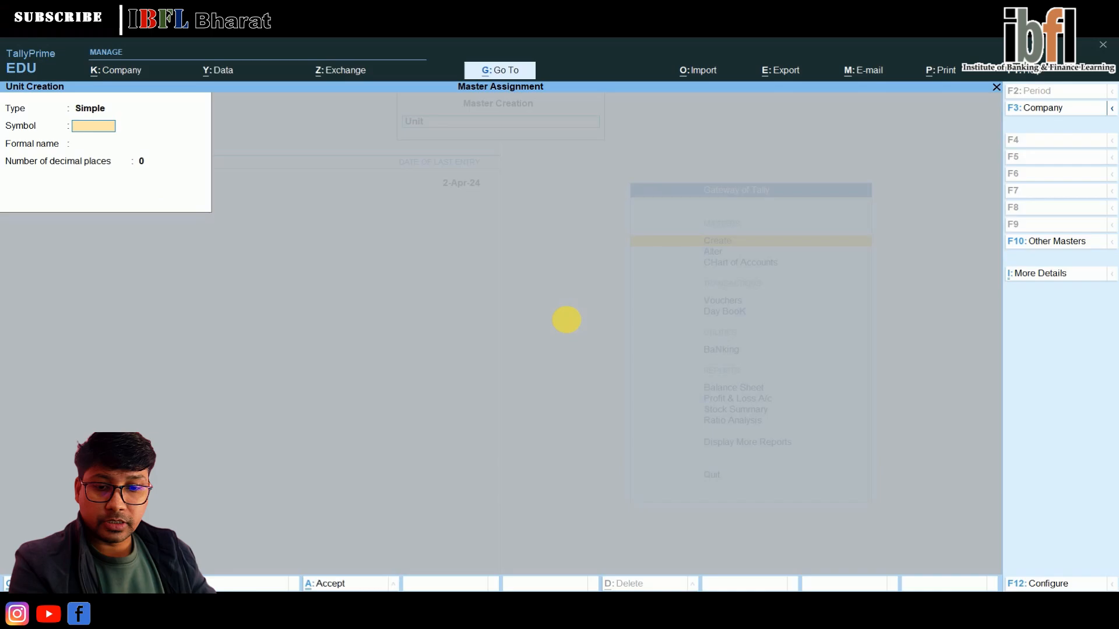
# Create the simple units Ml and Dzn, each with 0 decimal places.
pyautogui.write('M')
pyautogui.press('Return')
pyautogui.press('Return')
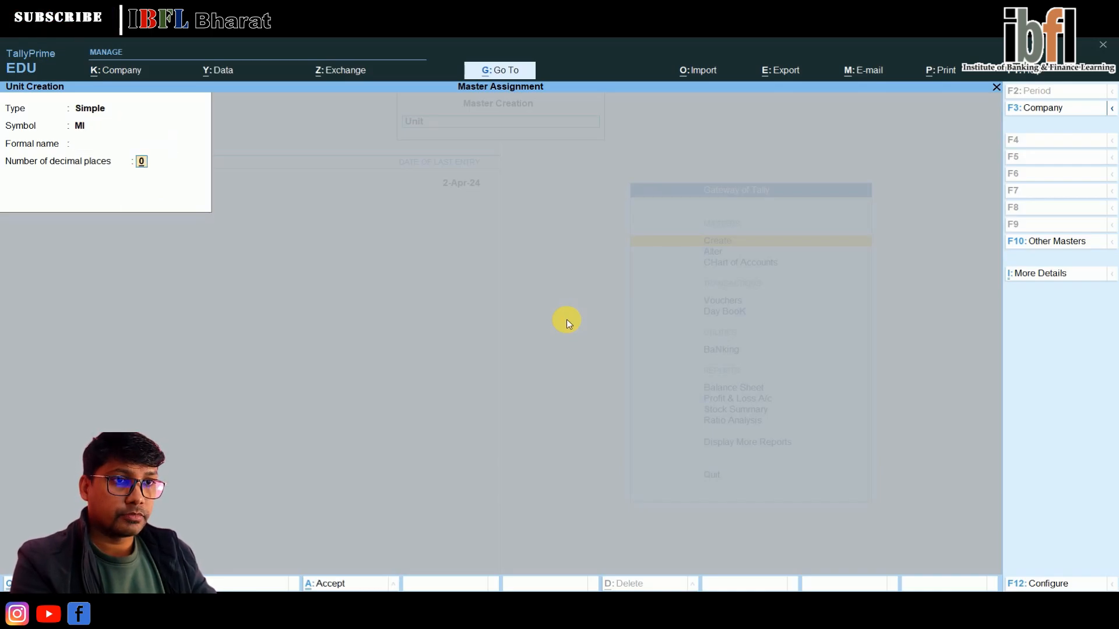
pyautogui.hotkey('ctrl', 'a')
pyautogui.click(570, 327)
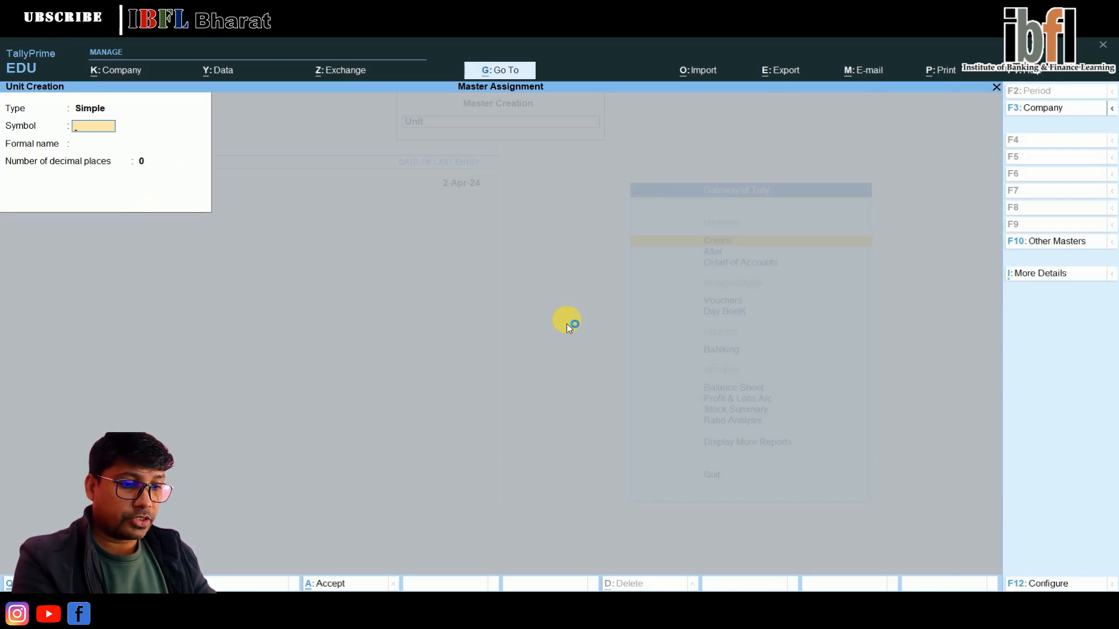
pyautogui.write('Dz')
pyautogui.press('Return')
pyautogui.press('Return')
pyautogui.press('Return')
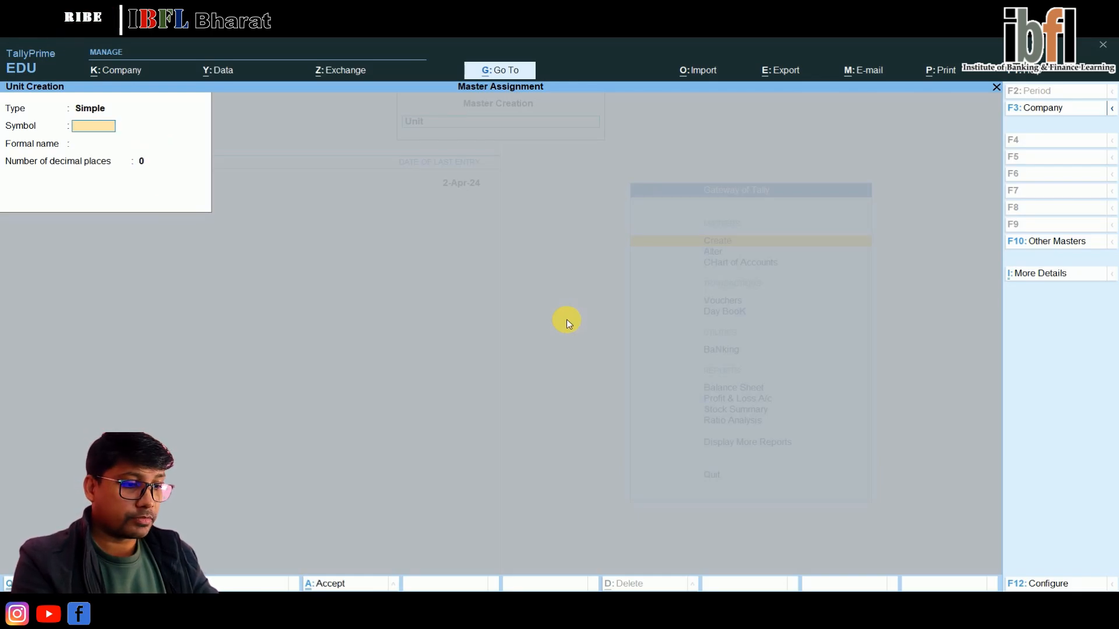
# Create a simple unit with the symbol Pcs and 0 decimal places.
pyautogui.write('Pcs')
pyautogui.press('Return')
pyautogui.press('Return')
pyautogui.press('Return')
pyautogui.click(570, 326)
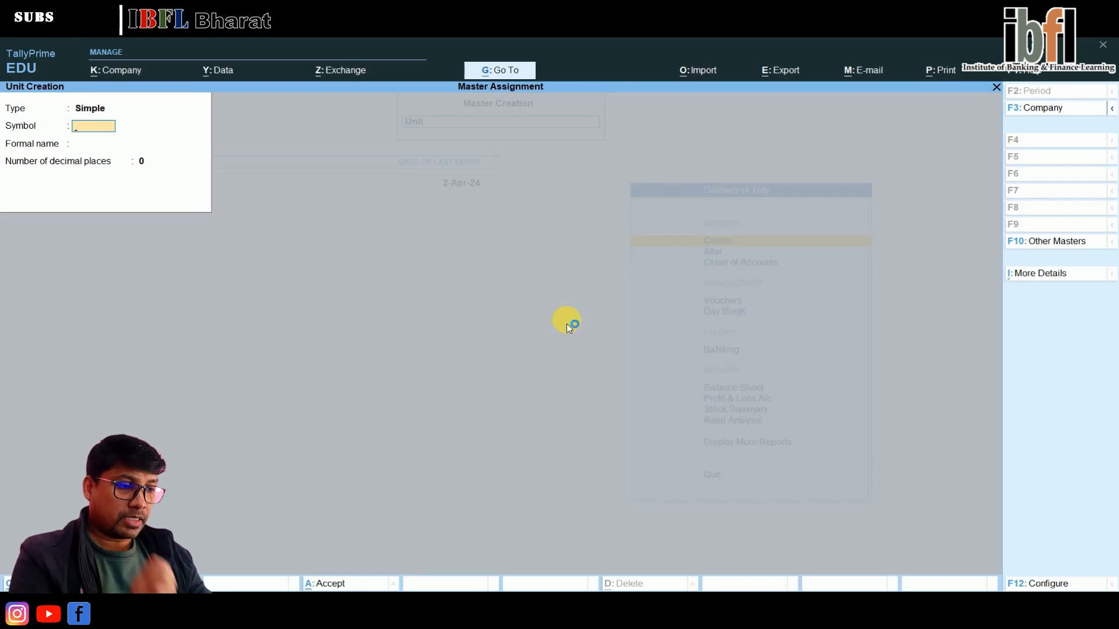
# Switch the unit type to Compound and save the compound unit Dzn of 12 Pcs.
pyautogui.press('BackSpace')
pyautogui.press('Up')
pyautogui.press('Return')
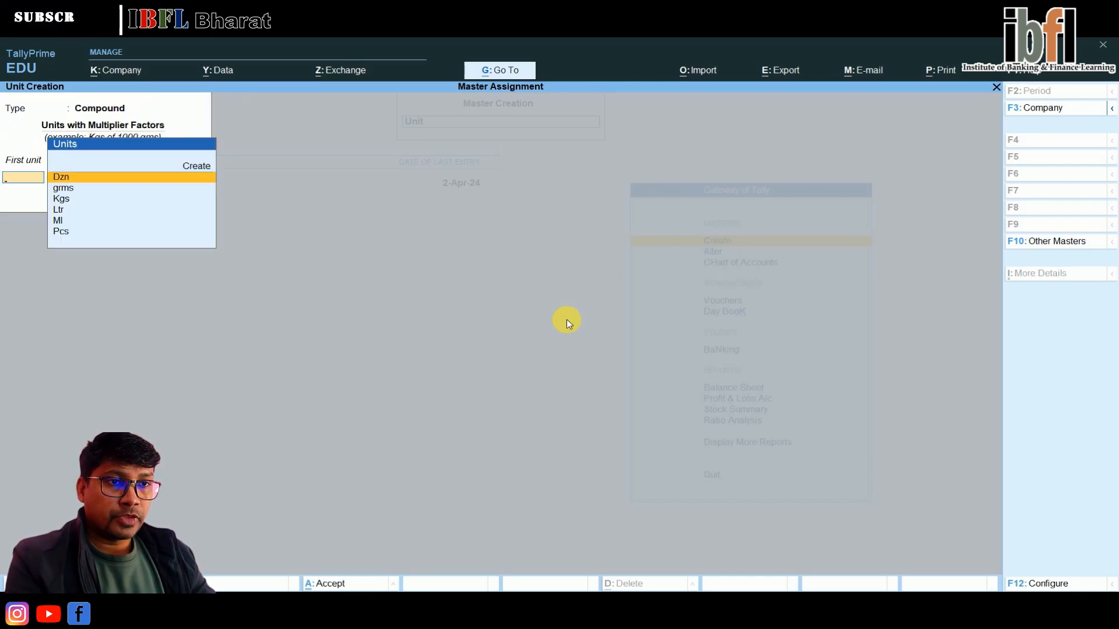
pyautogui.press('Return')
pyautogui.write('12')
pyautogui.press('Return')
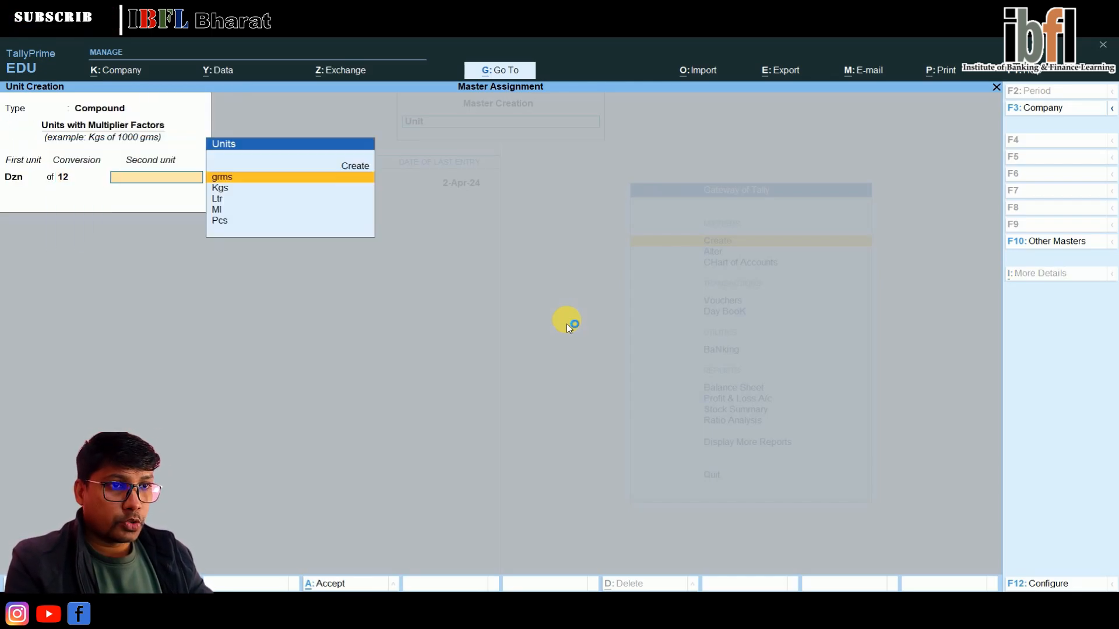
pyautogui.press('Down')
pyautogui.press('Down')
pyautogui.press('Down')
pyautogui.press('Down')
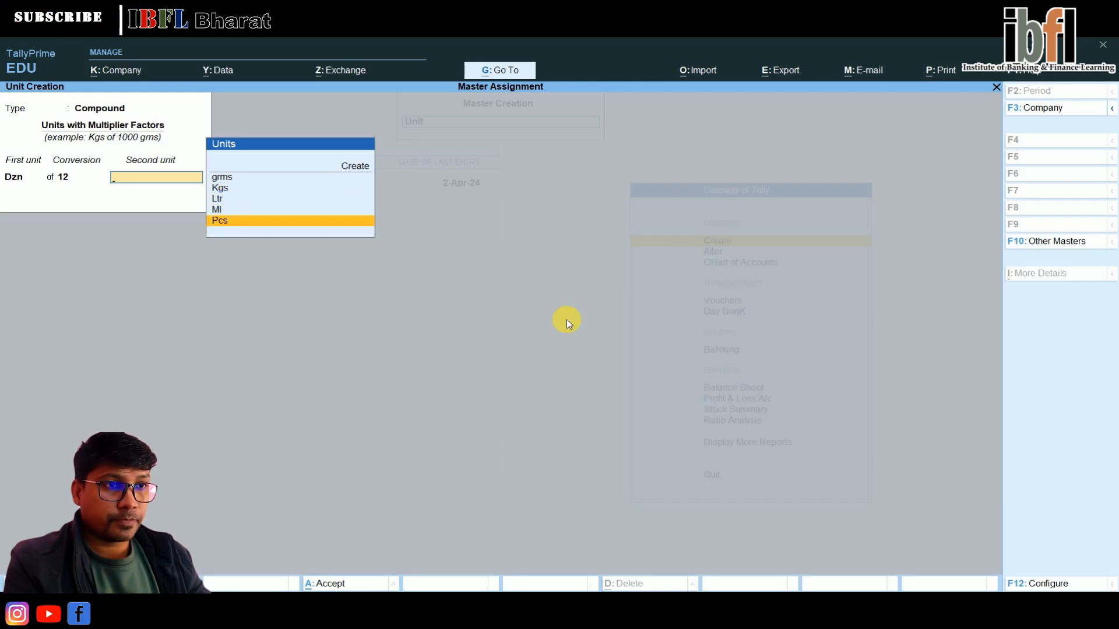
pyautogui.press('BackSpace')
pyautogui.press('BackSpace')
# Create and save the compound unit Kgs of 1000 grms.
pyautogui.press('Down')
pyautogui.press('Down')
pyautogui.press('Return')
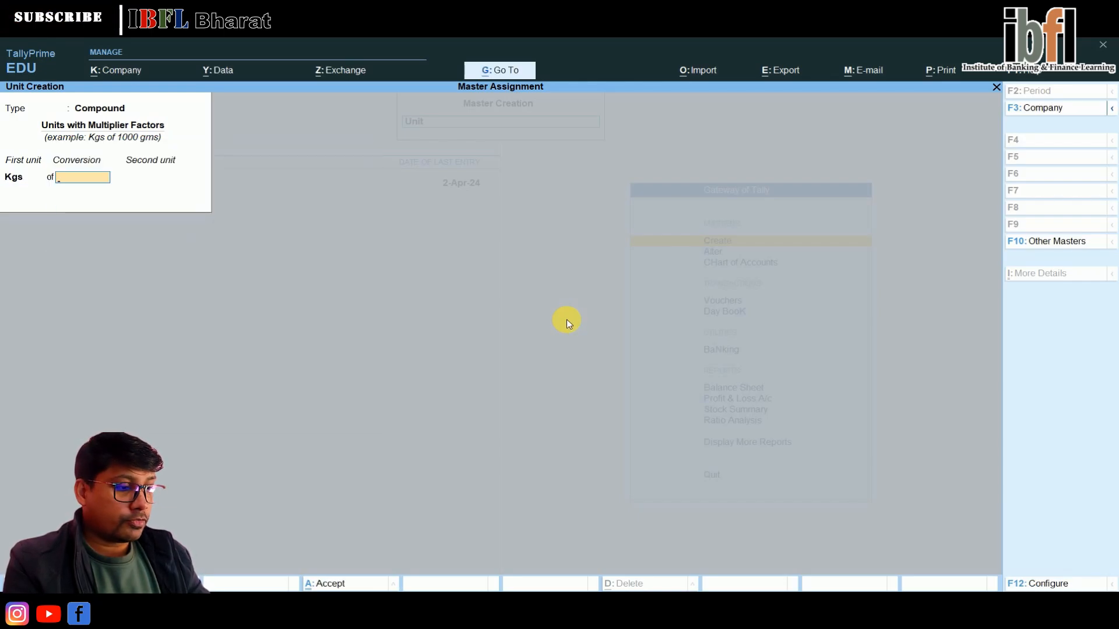
pyautogui.write('1000')
pyautogui.press('Return')
pyautogui.press('Down')
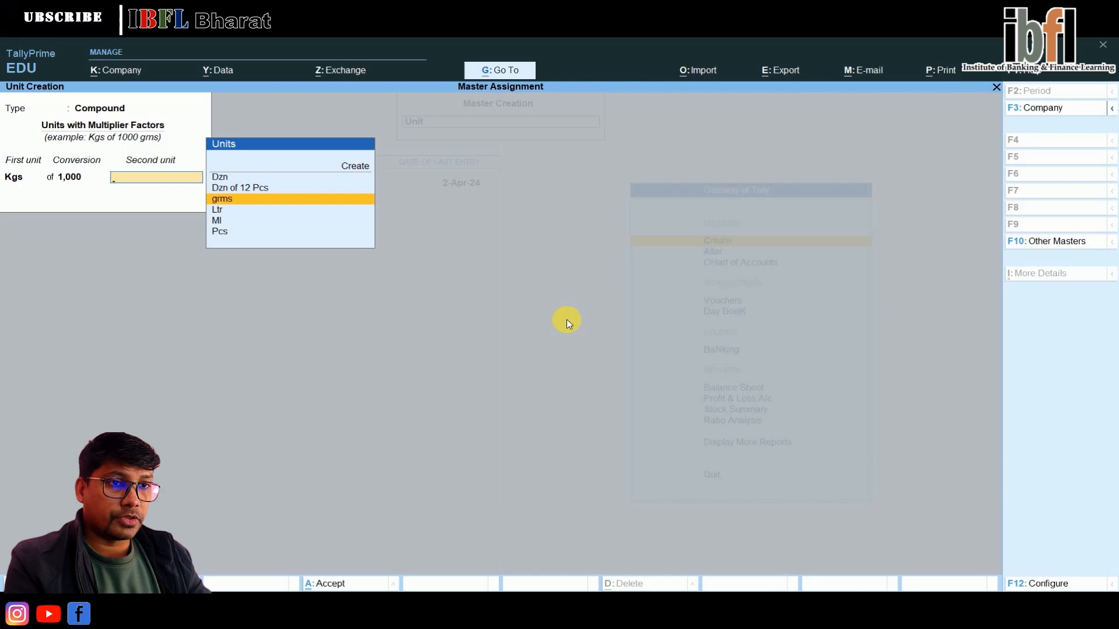
pyautogui.press('BackSpace')
pyautogui.press('BackSpace')
# Create and save the compound unit Ltr of 1000 Ml, then leave unit creation.
pyautogui.press('Down')
pyautogui.press('Down')
pyautogui.press('Down')
pyautogui.press('Down')
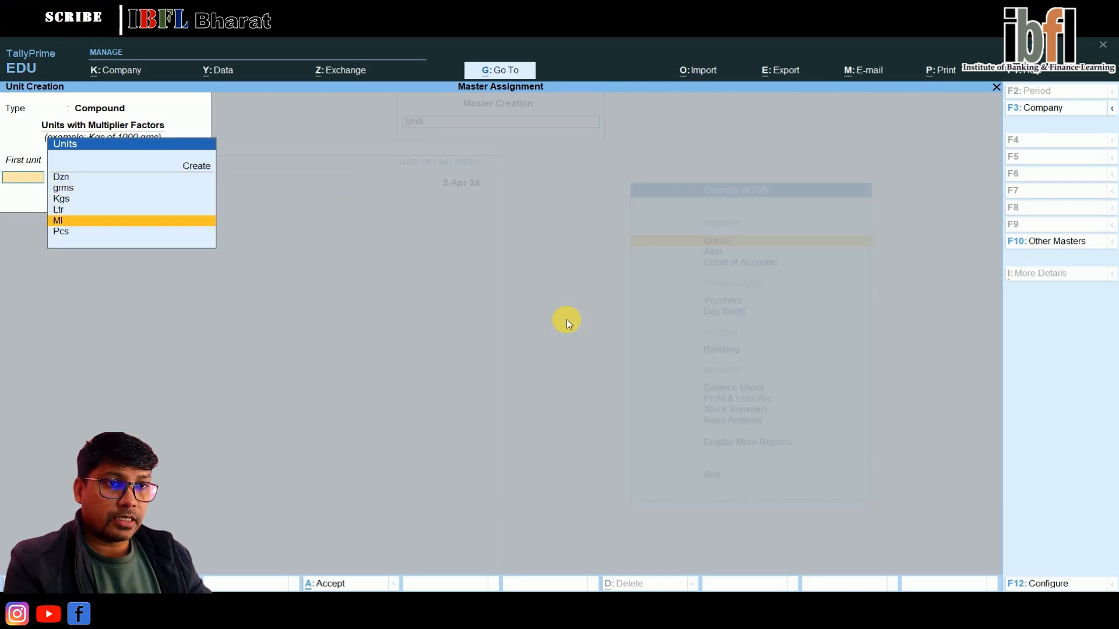
pyautogui.press('Up')
pyautogui.press('Return')
pyautogui.write('1,000')
pyautogui.press('Return')
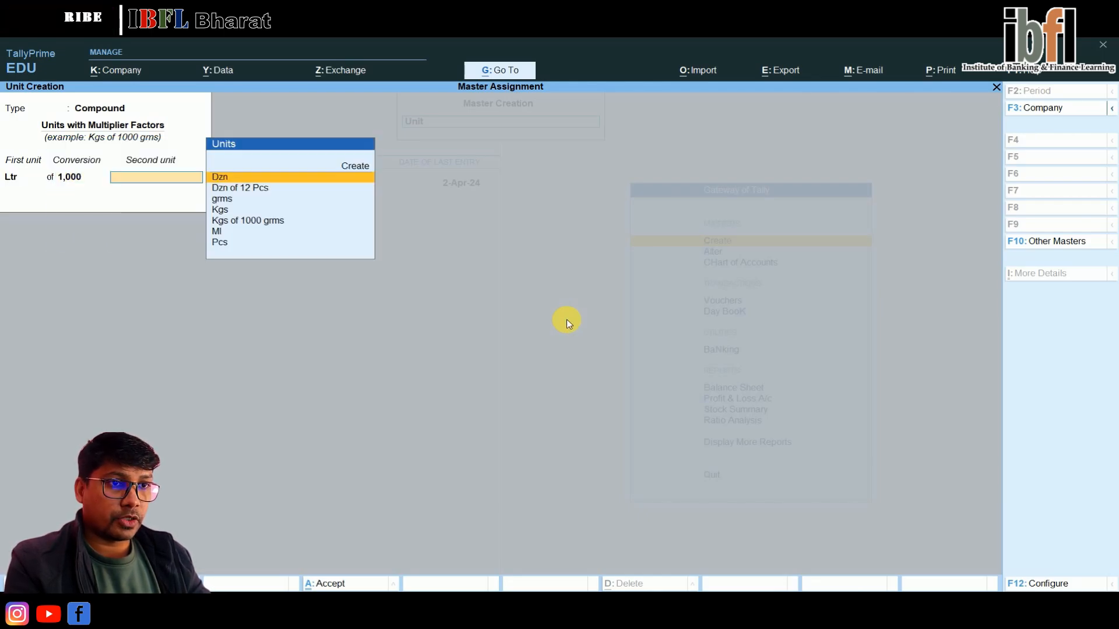
pyautogui.press('Down')
pyautogui.press('Down')
pyautogui.press('Down')
pyautogui.press('Down')
pyautogui.press('Down')
pyautogui.press('Return')
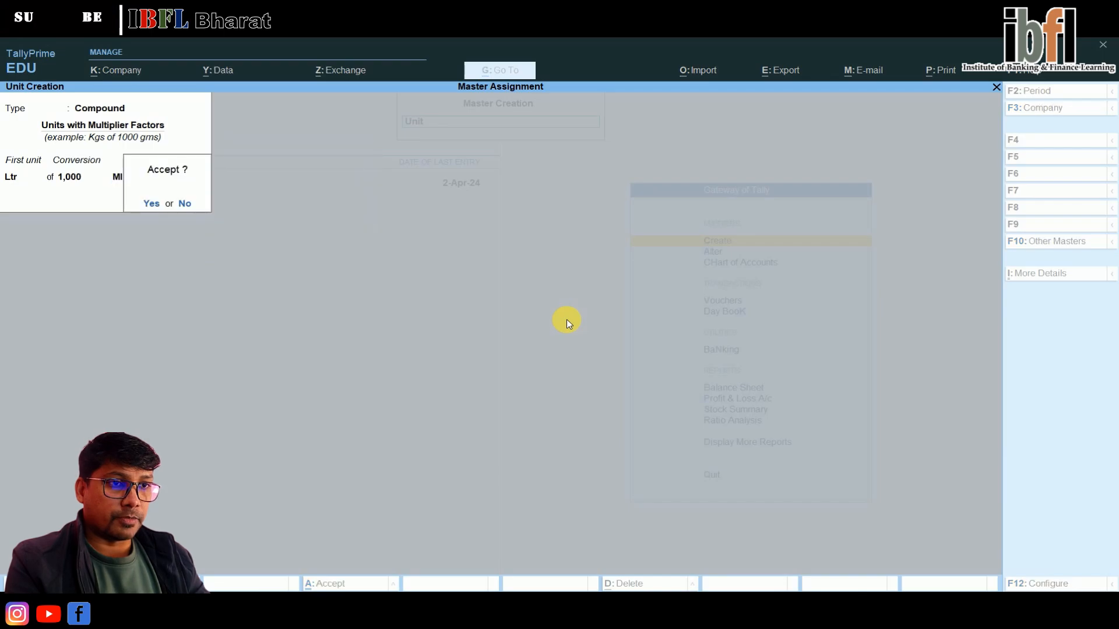
pyautogui.press('Return')
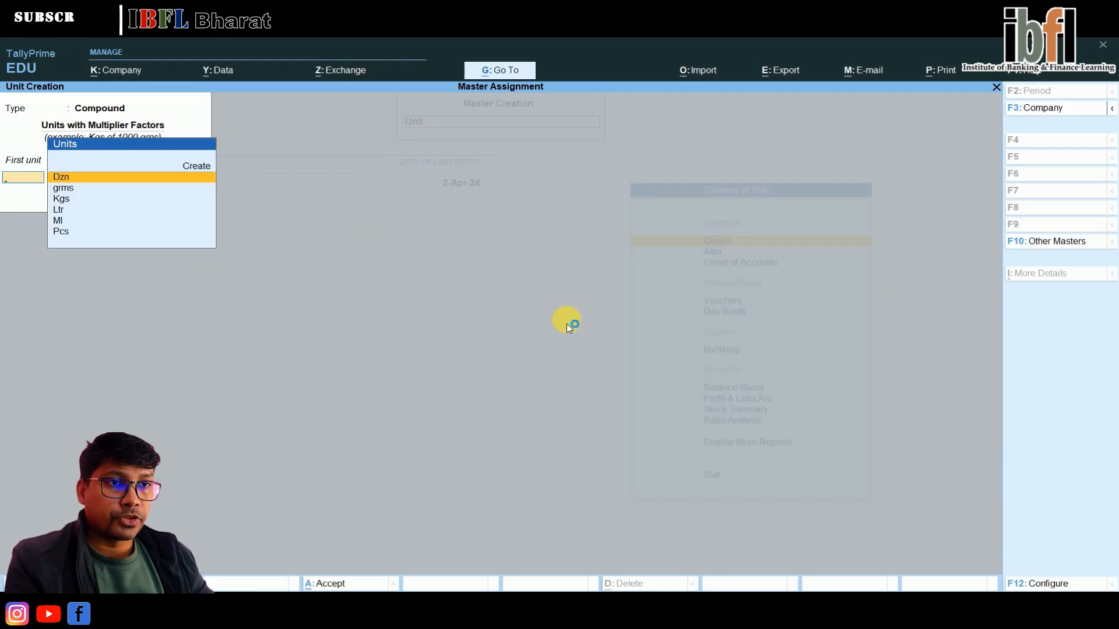
pyautogui.press('Escape')
pyautogui.press('Return')
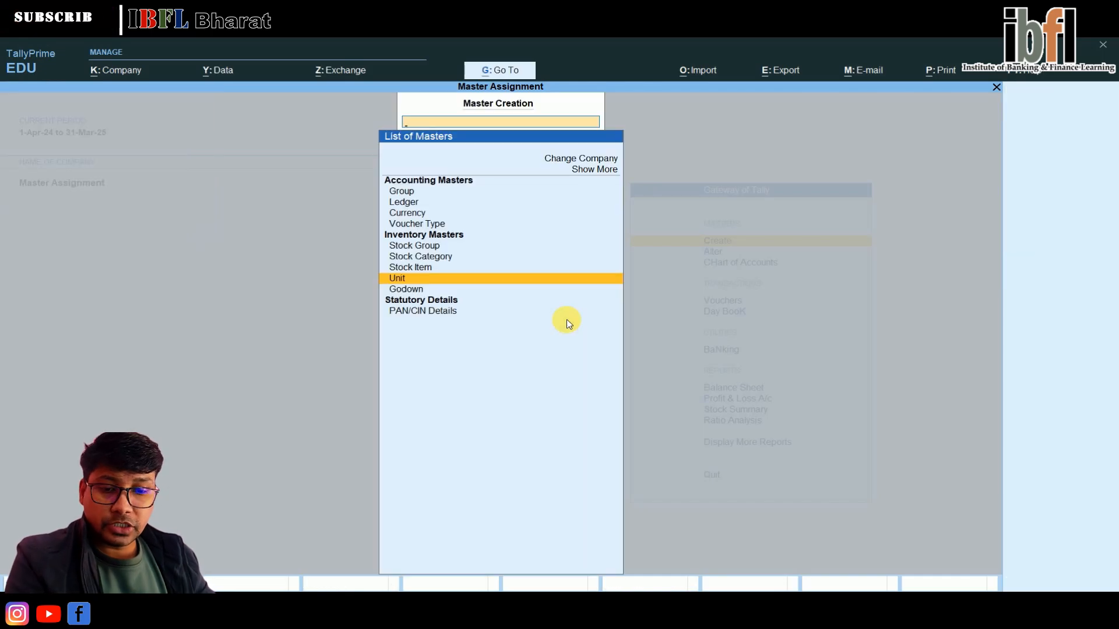
# Create a stock group named Raw Material under Primary, save it and leave stock group creation.
pyautogui.press('Up')
pyautogui.press('Up')
pyautogui.press('Up')
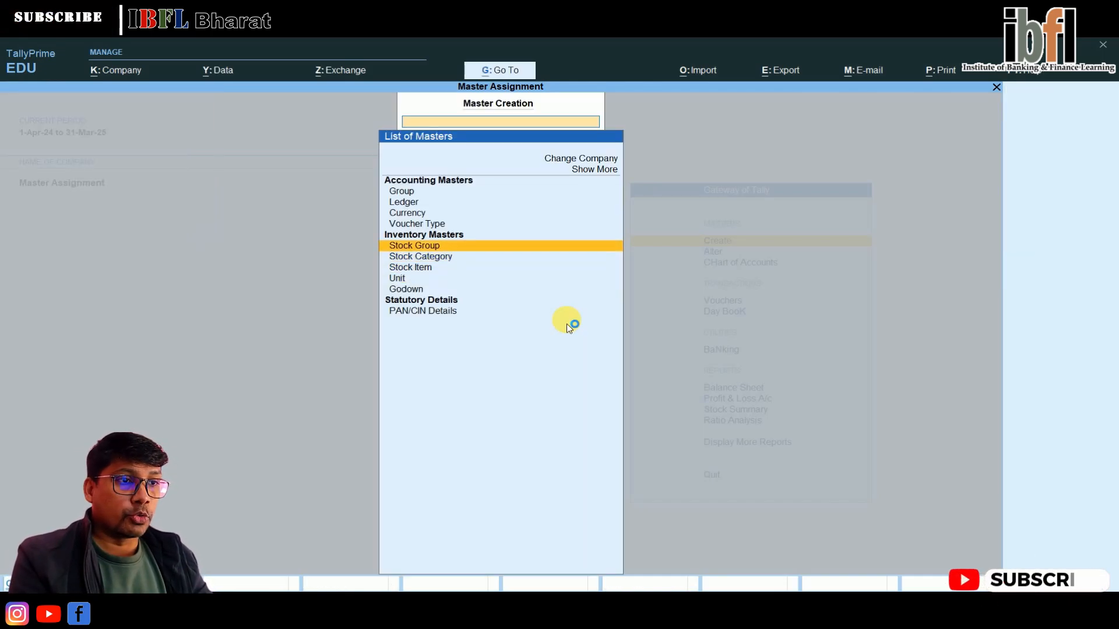
pyautogui.press('Return')
pyautogui.write('Ra')
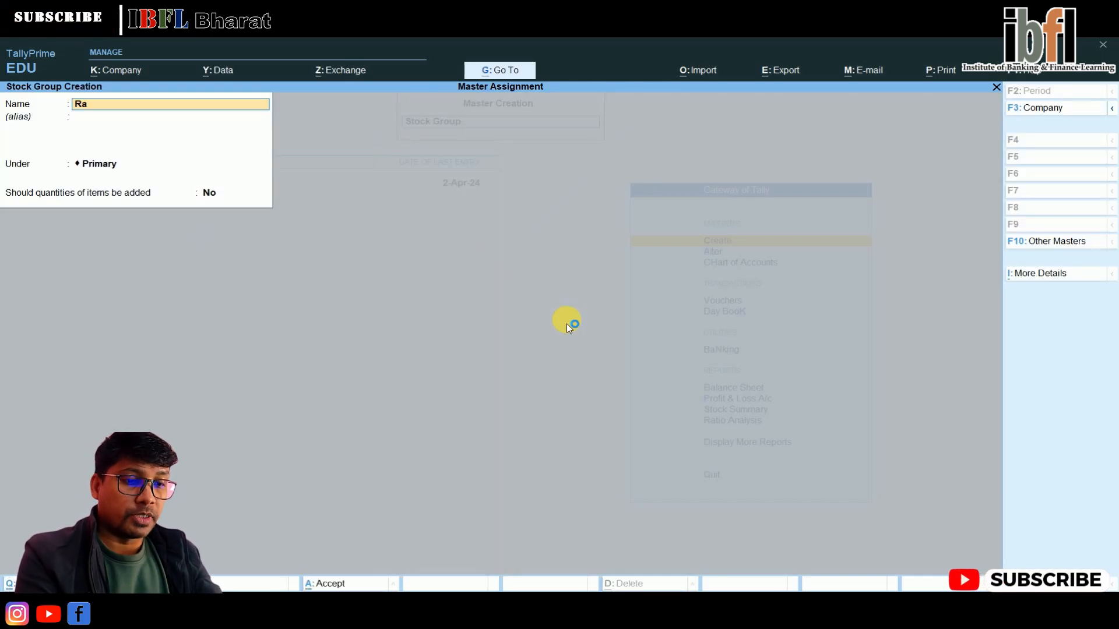
pyautogui.write('w Material')
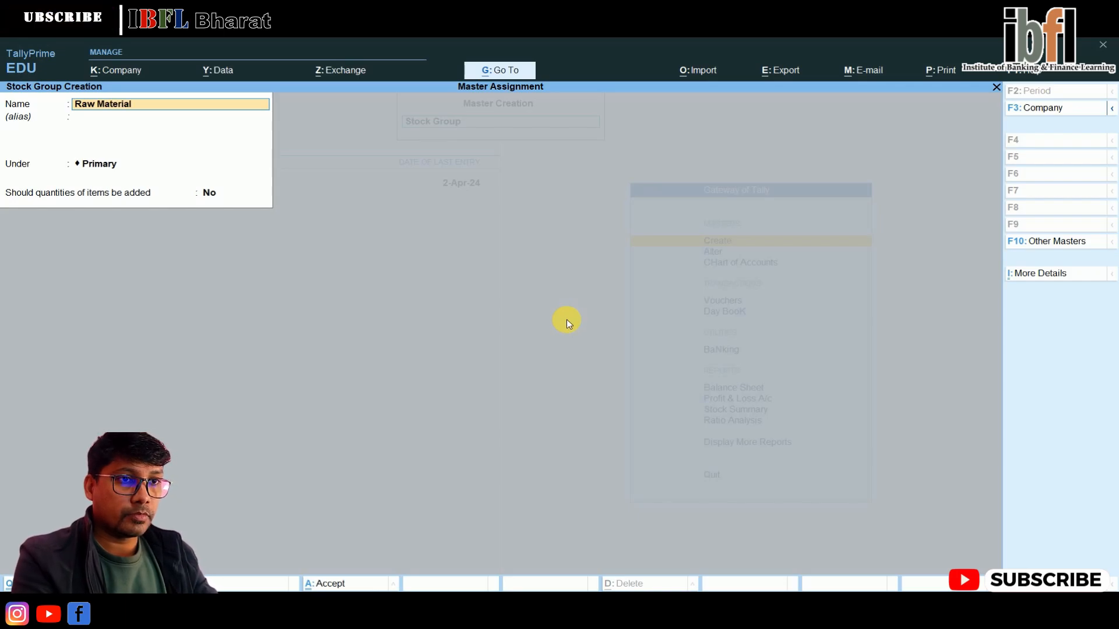
pyautogui.press('Return')
pyautogui.press('Return')
pyautogui.press('Return')
pyautogui.press('Return')
pyautogui.press('Return')
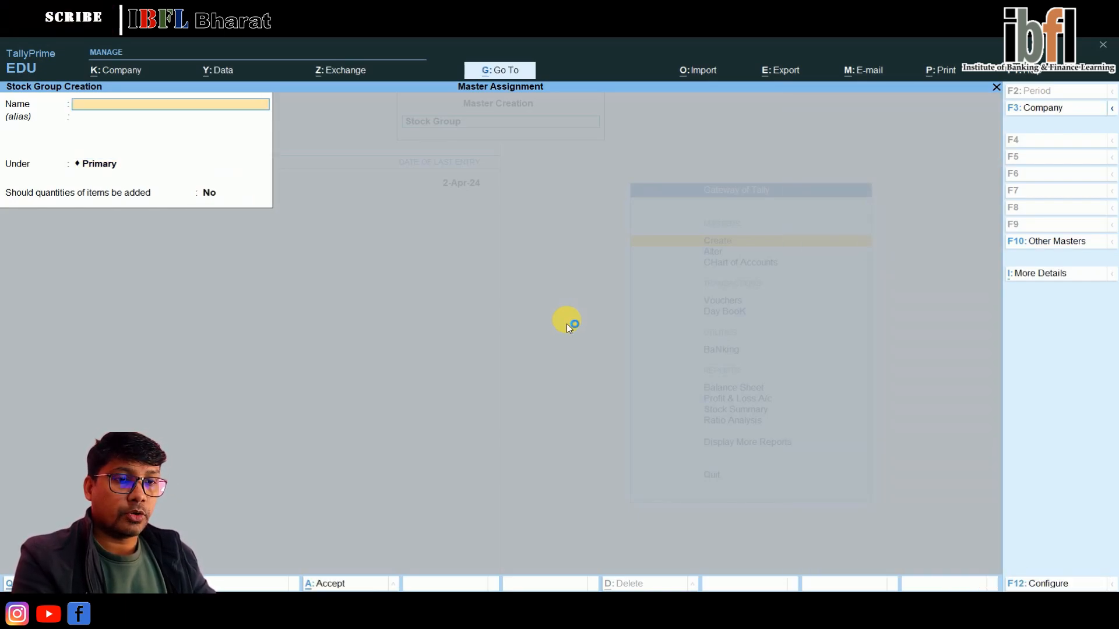
pyautogui.press('Escape')
# Create a stock category named Ingredients of Wafer under Primary, save it and leave stock category creation.
pyautogui.press('Down')
pyautogui.press('Return')
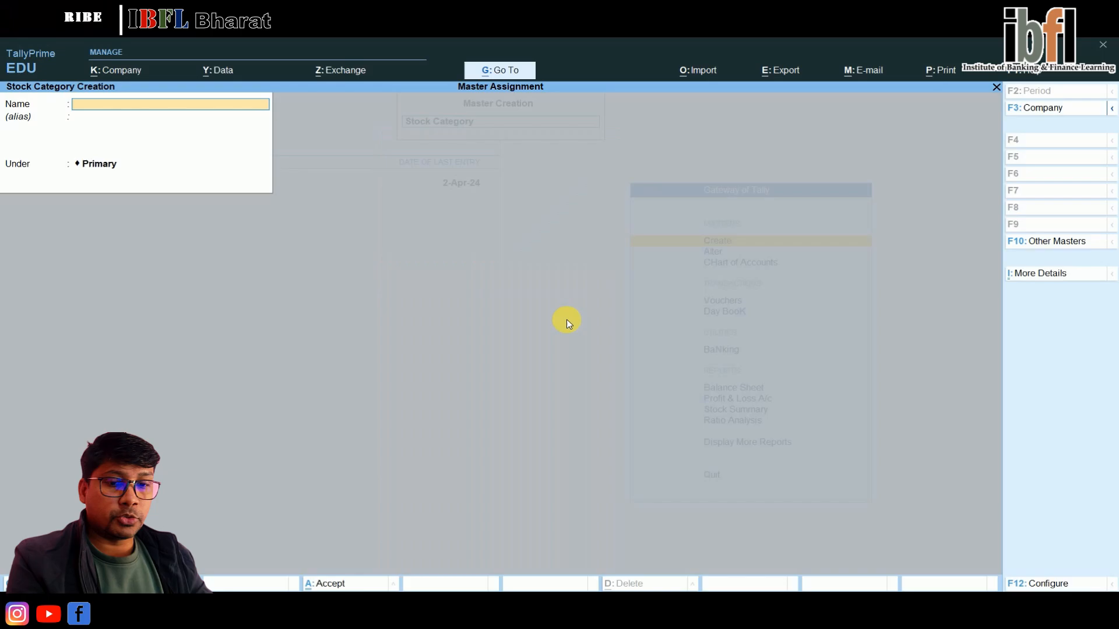
pyautogui.write('I')
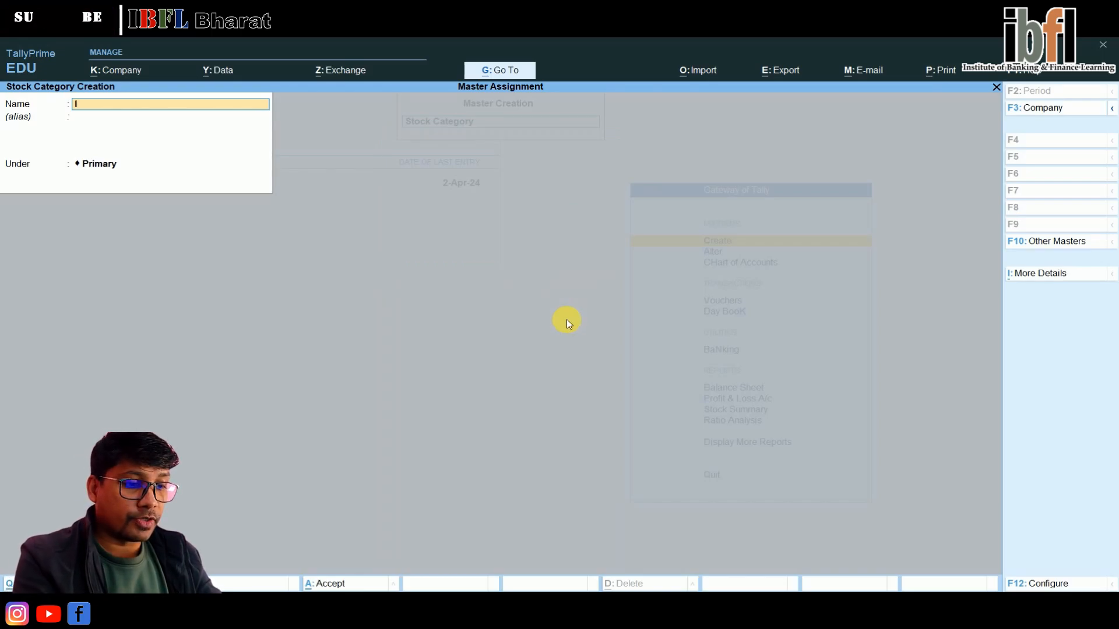
pyautogui.write('ngredients o')
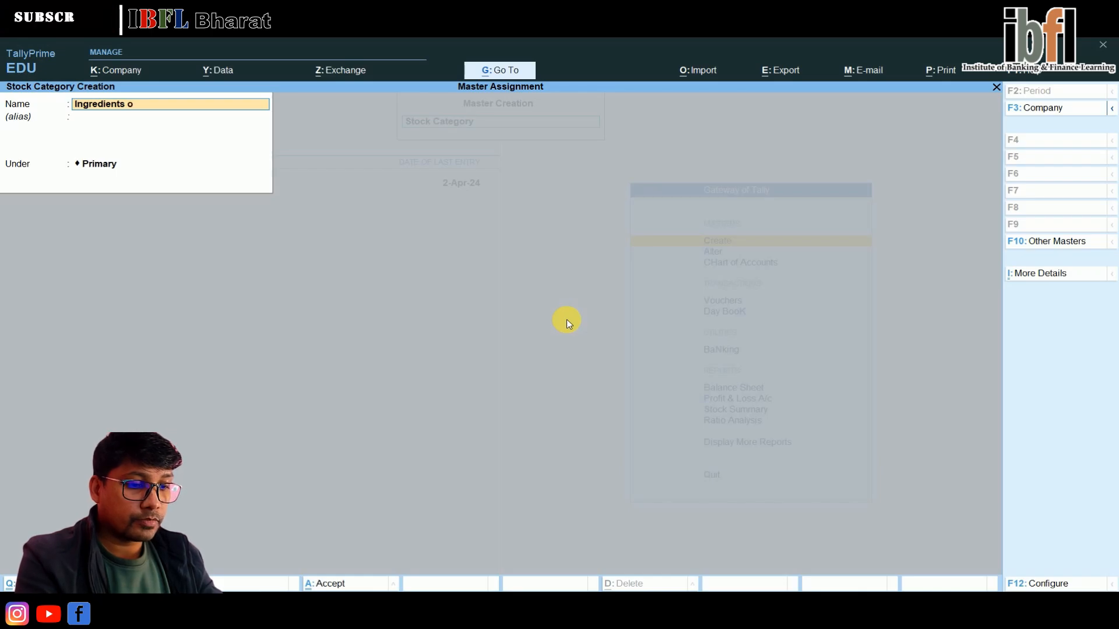
pyautogui.write('f Wafer')
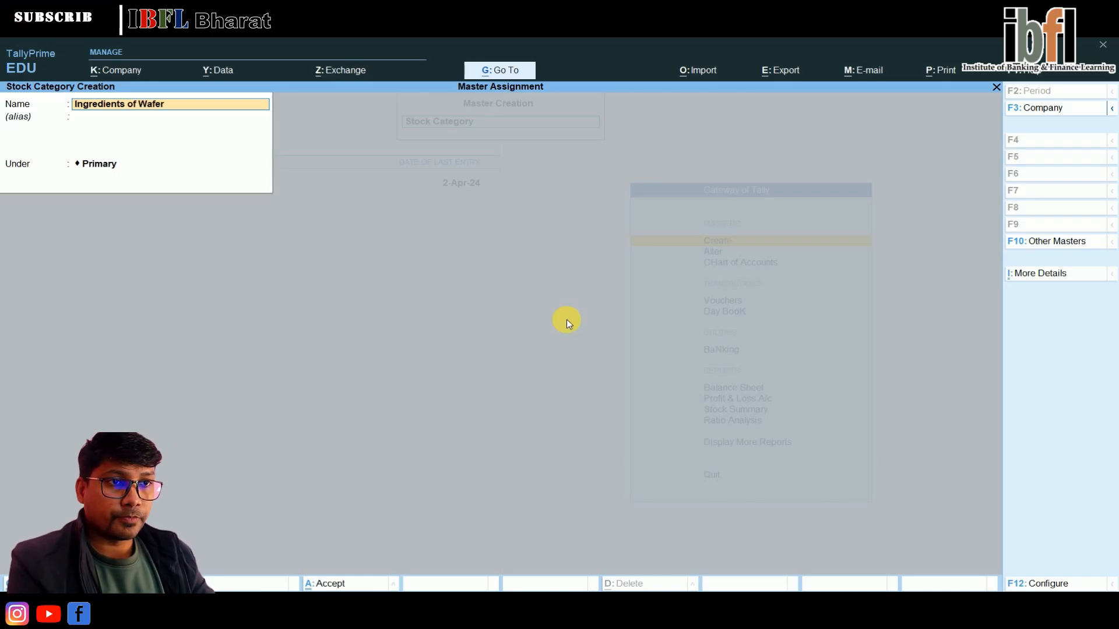
pyautogui.press('Return')
pyautogui.press('Return')
pyautogui.press('Return')
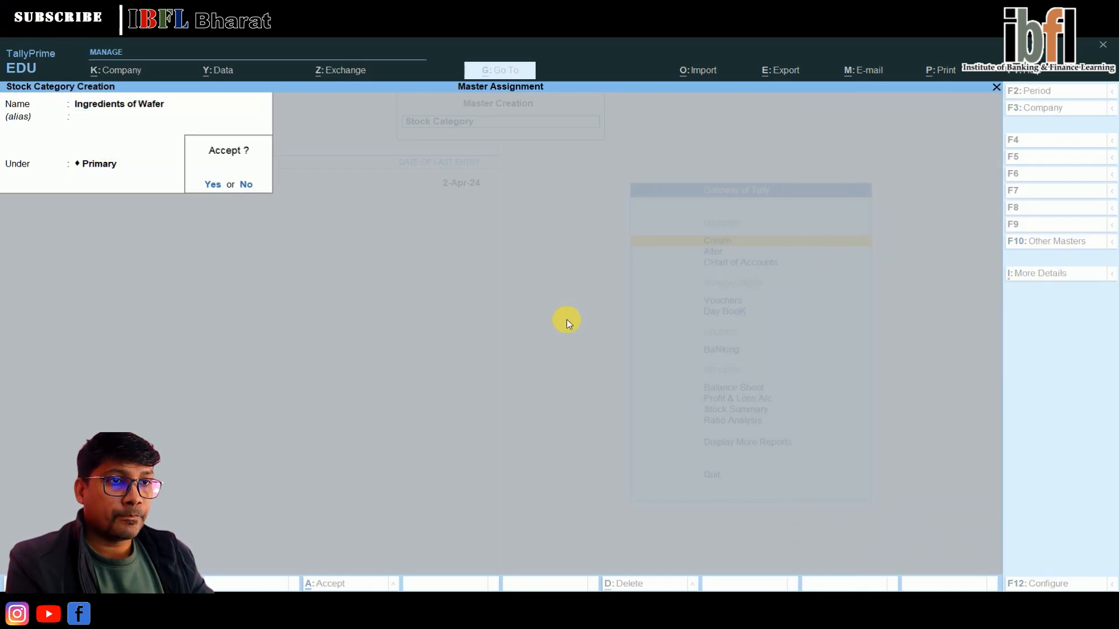
pyautogui.press('Escape')
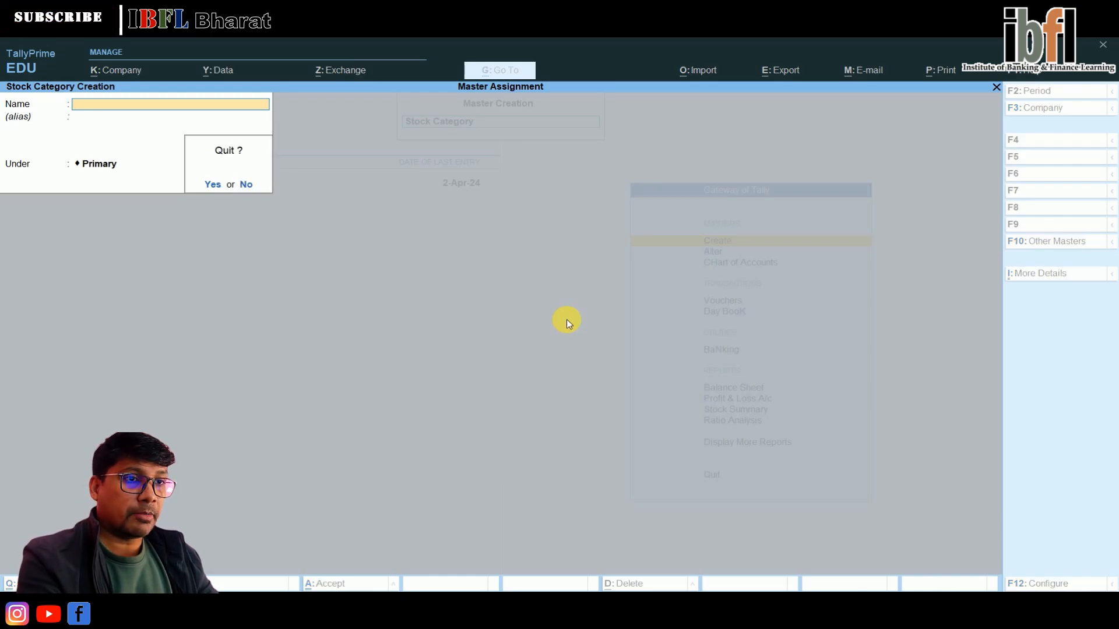
pyautogui.press('Return')
# Start creating a stock item and name it POtato, leaving alias and description blank.
pyautogui.press('Down')
pyautogui.press('Return')
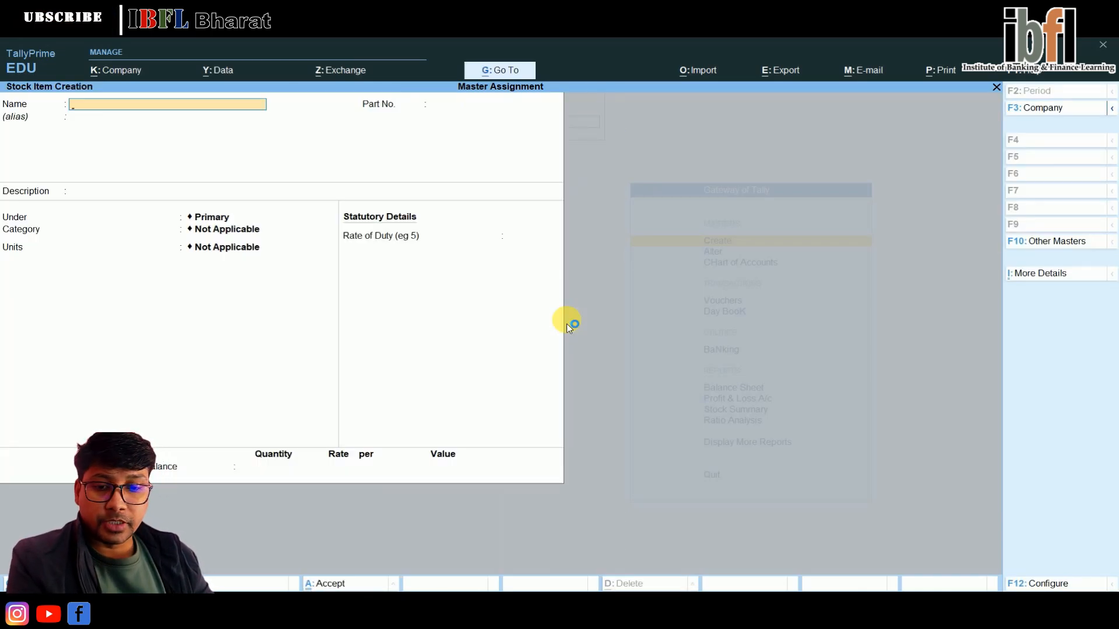
pyautogui.write('POta')
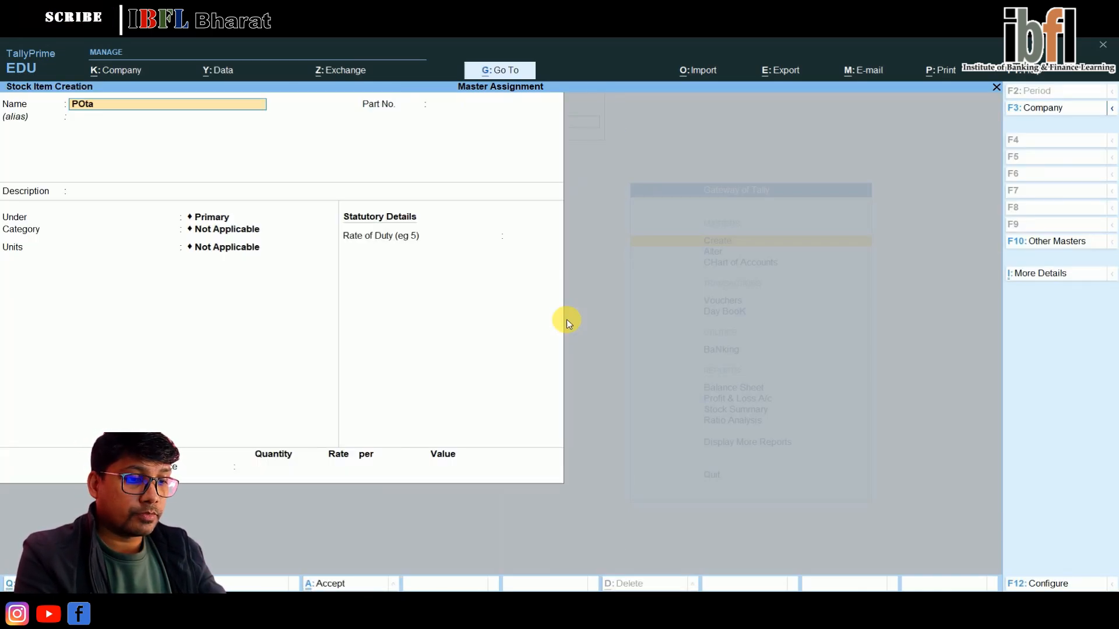
pyautogui.write('to')
pyautogui.press('Return')
pyautogui.press('Return')
pyautogui.press('Return')
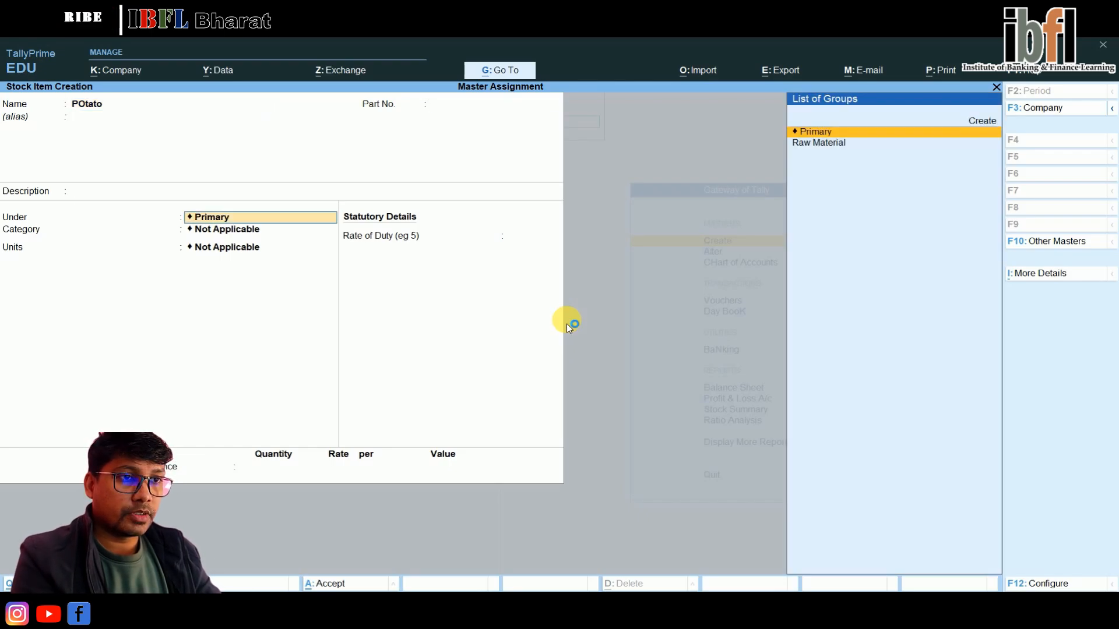
# Place the potato item under the Raw Material group and in the Ingredients of Wafer category.
pyautogui.press('Return')
pyautogui.press('BackSpace')
pyautogui.press('Down')
pyautogui.press('Return')
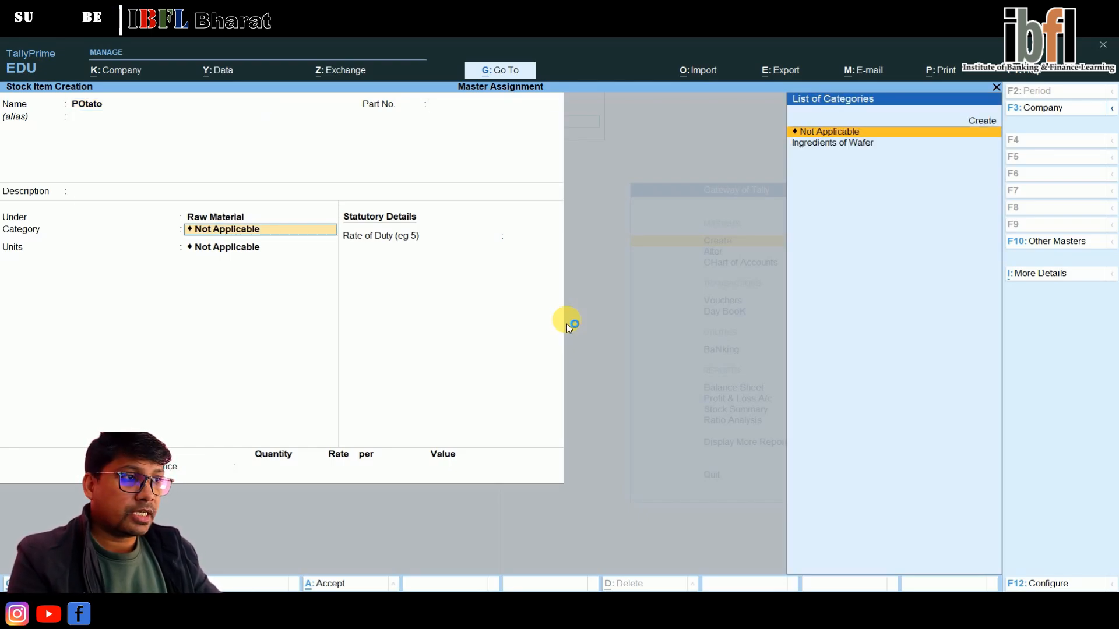
pyautogui.press('Down')
pyautogui.press('Return')
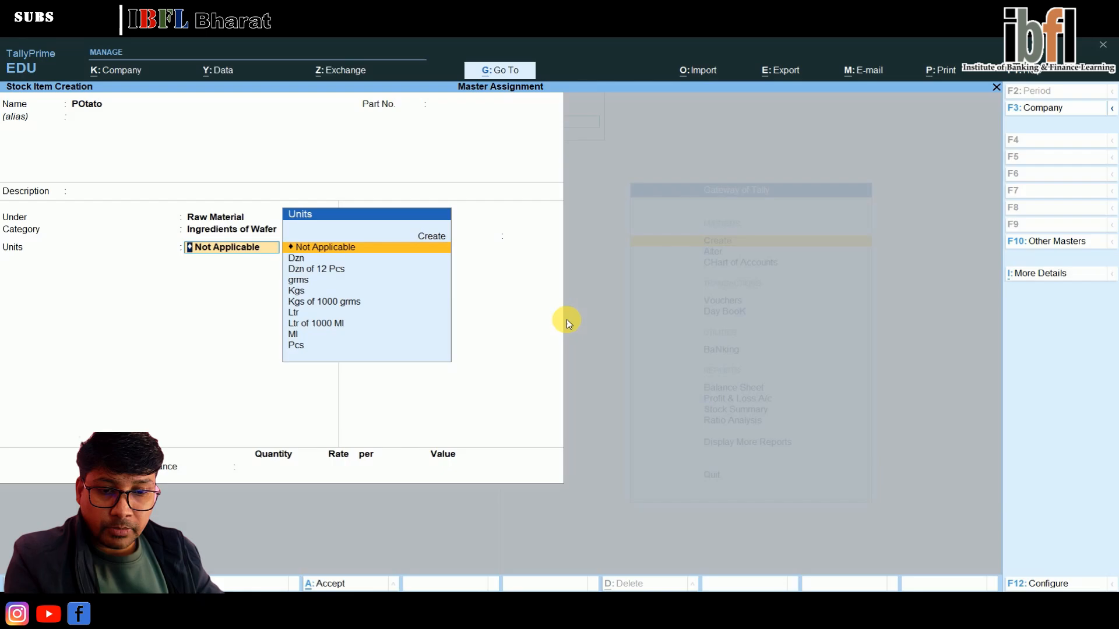
# Set the potato item's unit to Kgs of 1000 grms, keep the remaining defaults and save the item.
pyautogui.press('Down')
pyautogui.press('Down')
pyautogui.press('Down')
pyautogui.press('Down')
pyautogui.press('Down')
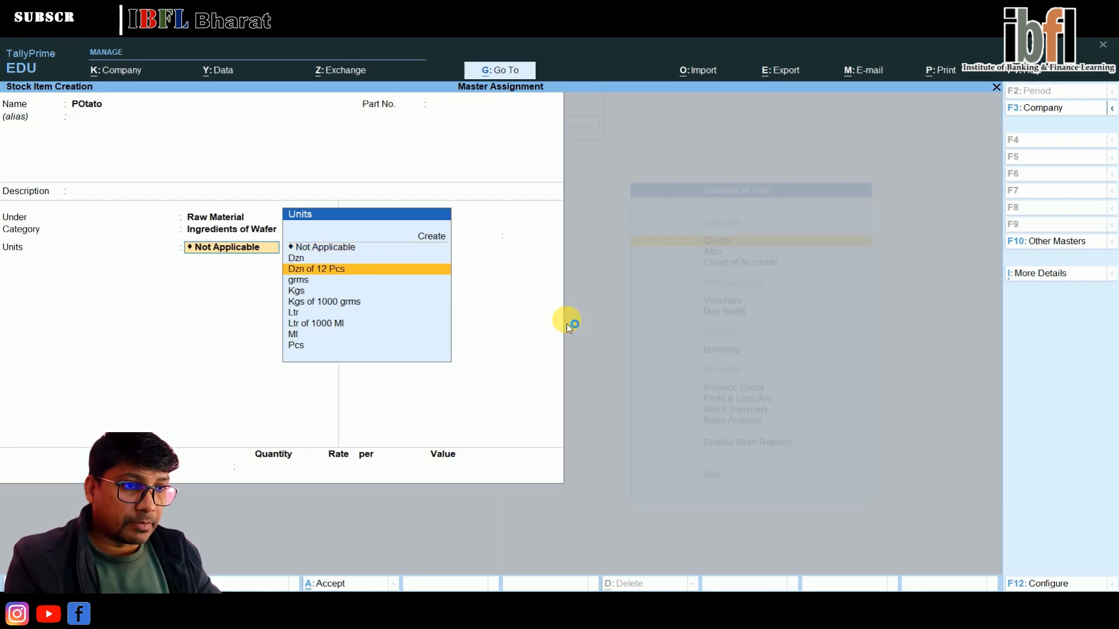
pyautogui.press('Return')
pyautogui.press('Return')
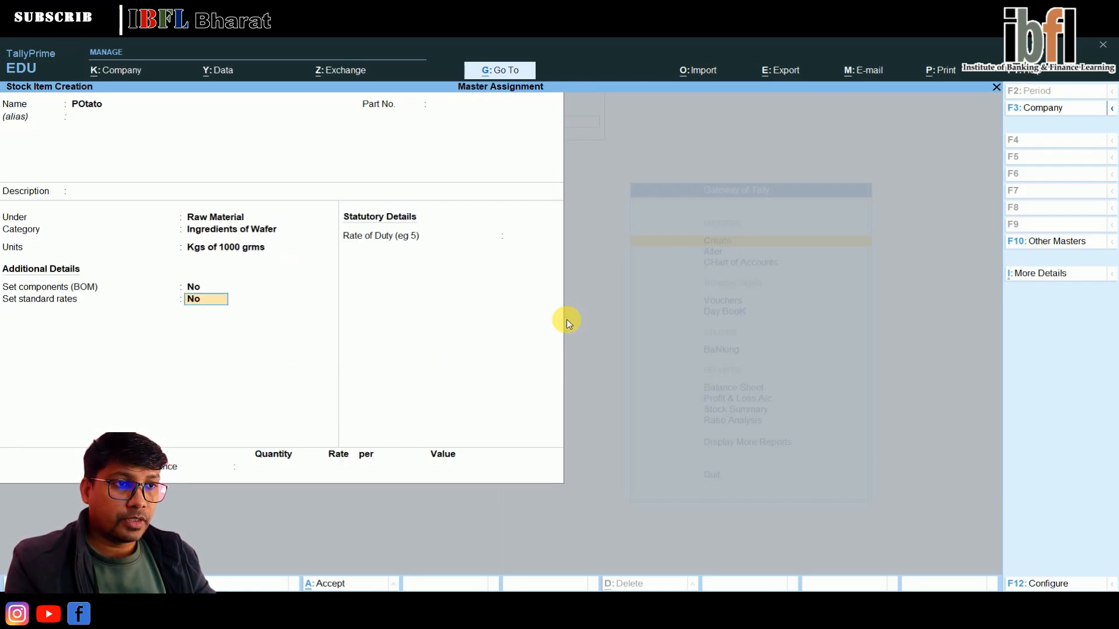
pyautogui.press('Return')
pyautogui.press('Return')
pyautogui.press('Return')
pyautogui.press('Return')
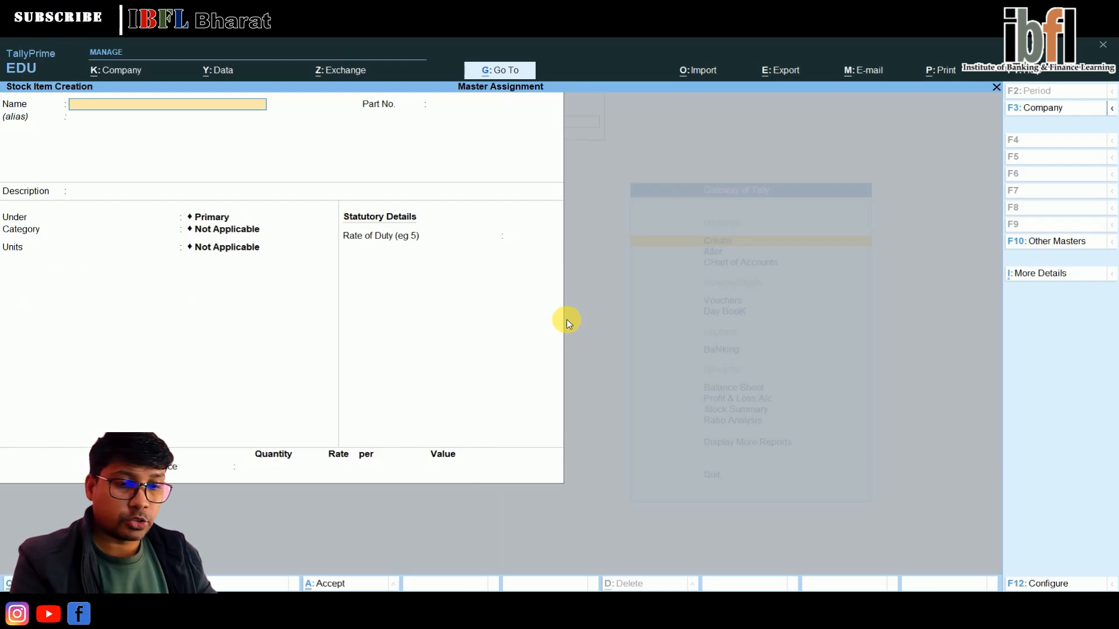
# Create and save the stock item Salt under Raw Material, category Ingredients of Wafer, with unit Kgs of 1000 grms.
pyautogui.write('Salt')
pyautogui.press('Return')
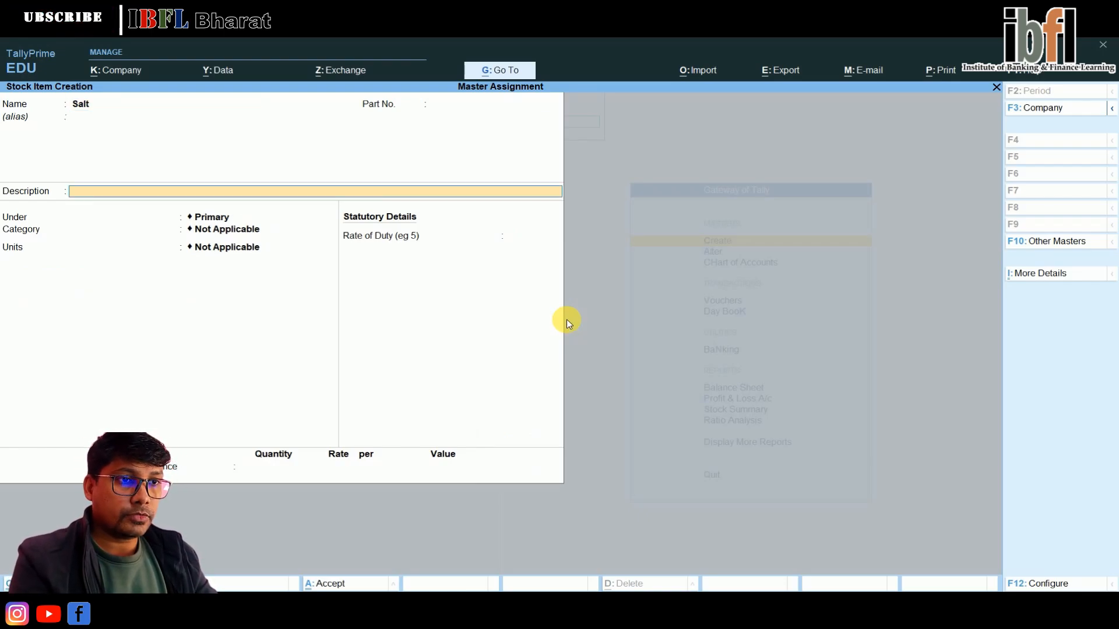
pyautogui.press('Return')
pyautogui.press('Down')
pyautogui.press('Return')
pyautogui.press('Down')
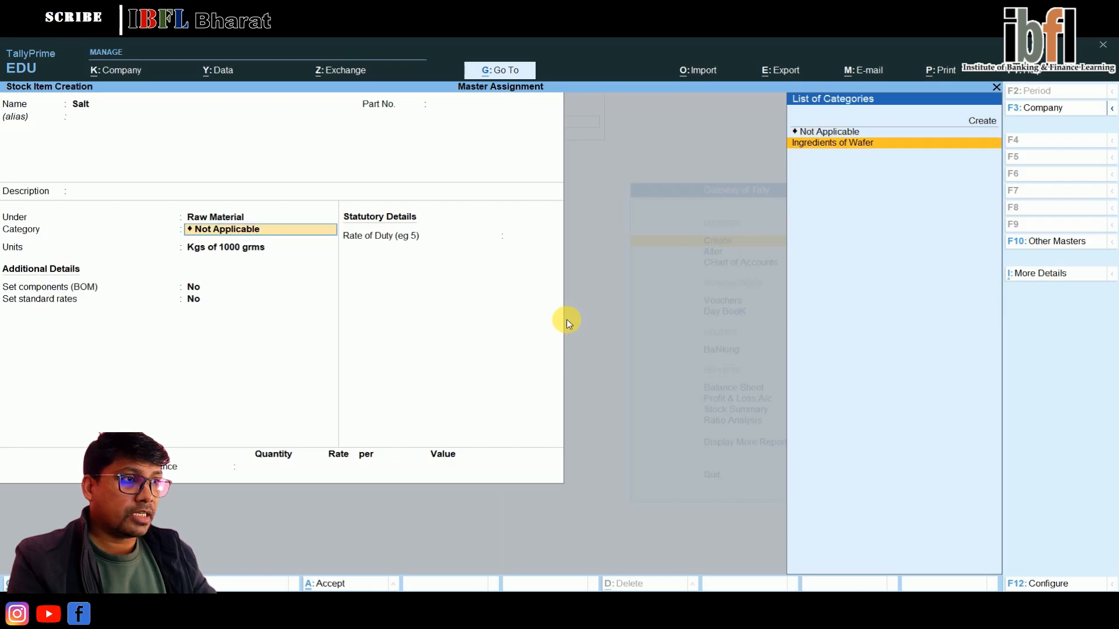
pyautogui.press('Return')
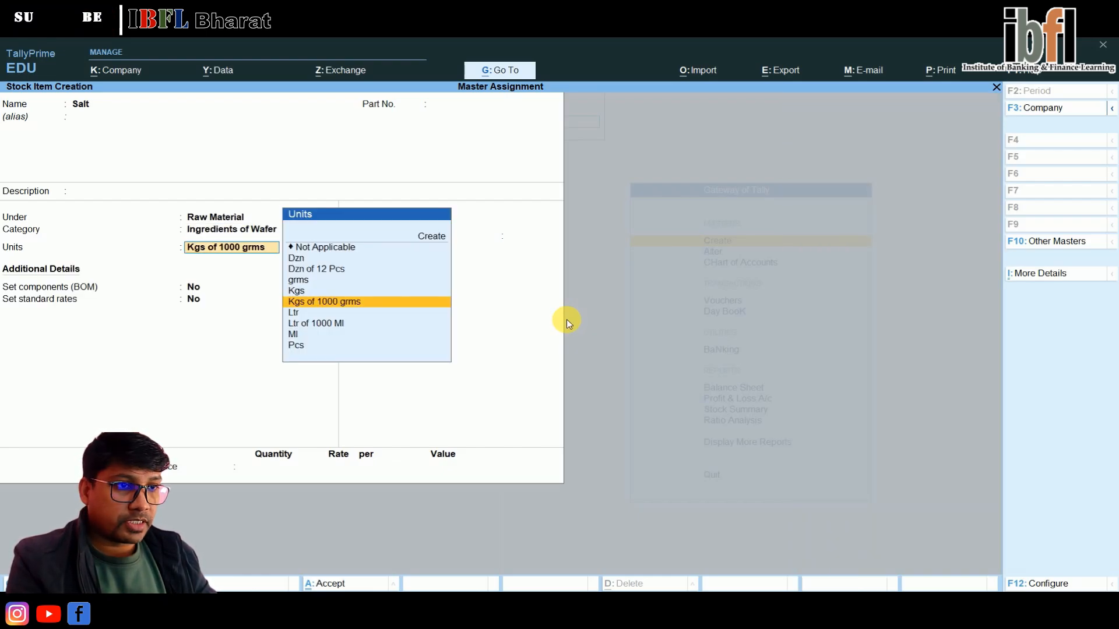
pyautogui.press('Return')
pyautogui.press('Return')
pyautogui.press('Return')
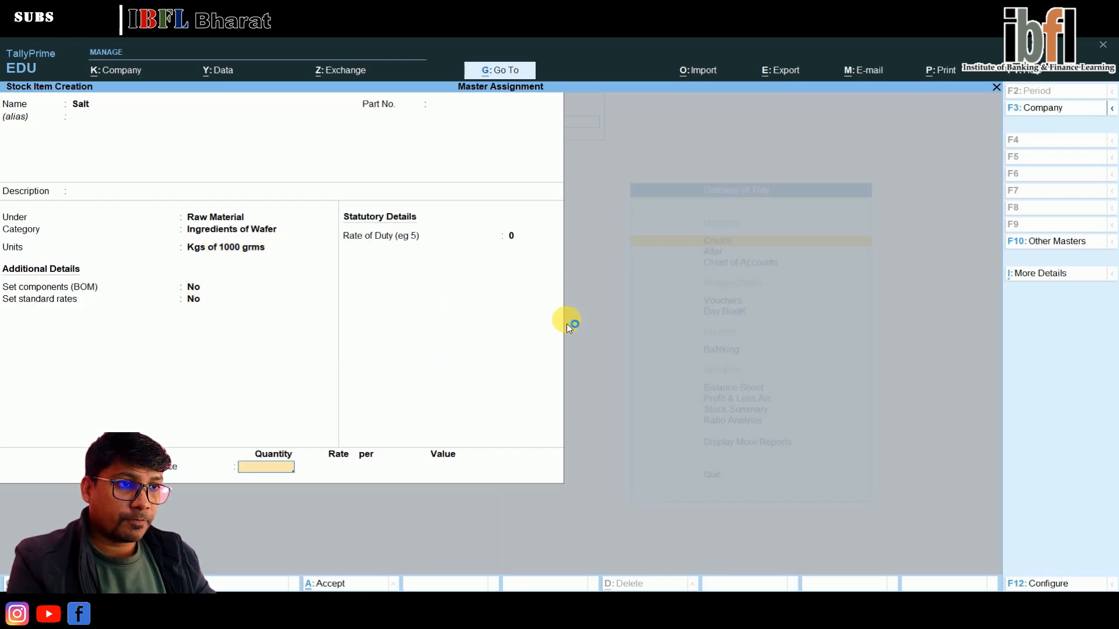
pyautogui.press('Return')
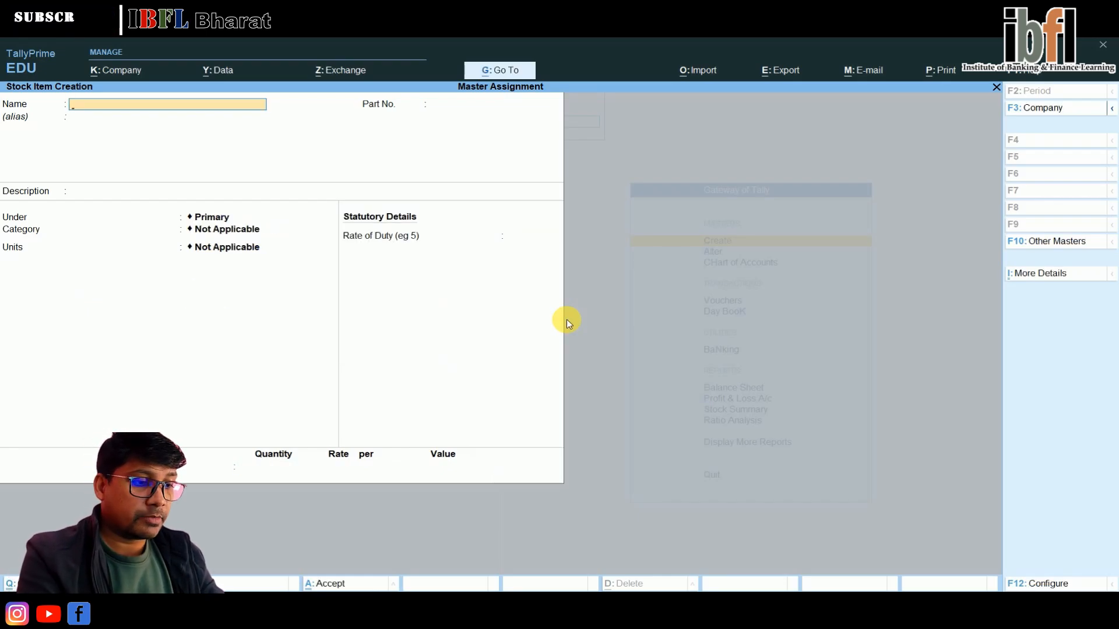
# Name a new stock item Oil and assign it to the Raw Material group and Ingredients of Wafer category.
pyautogui.write('Oil')
pyautogui.press('Return')
pyautogui.press('Return')
pyautogui.press('Return')
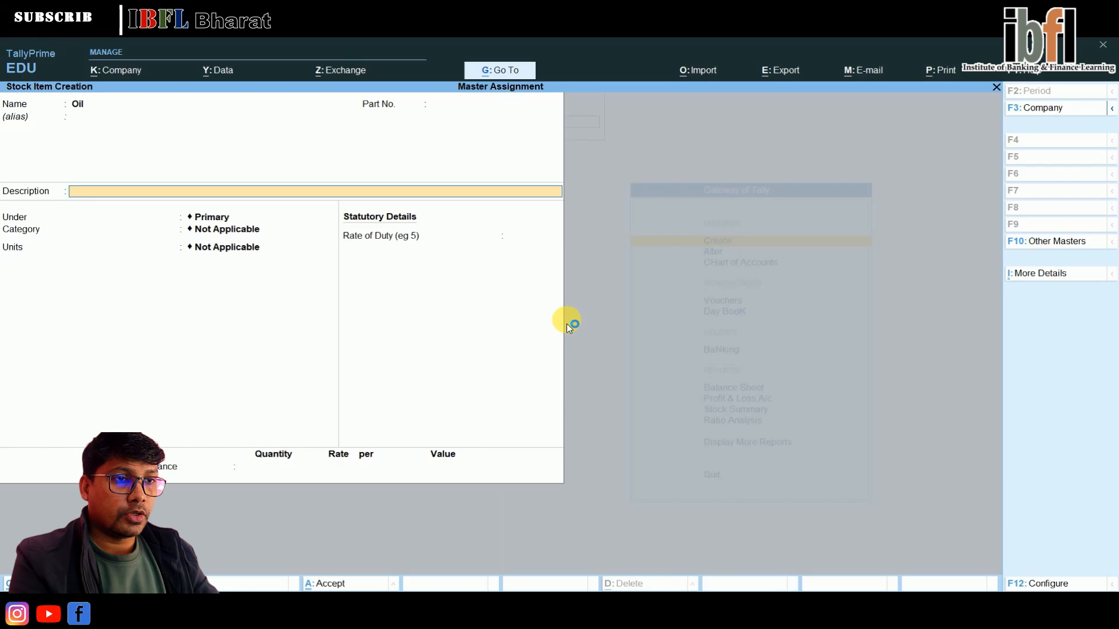
pyautogui.press('Return')
pyautogui.press('Down')
pyautogui.press('Return')
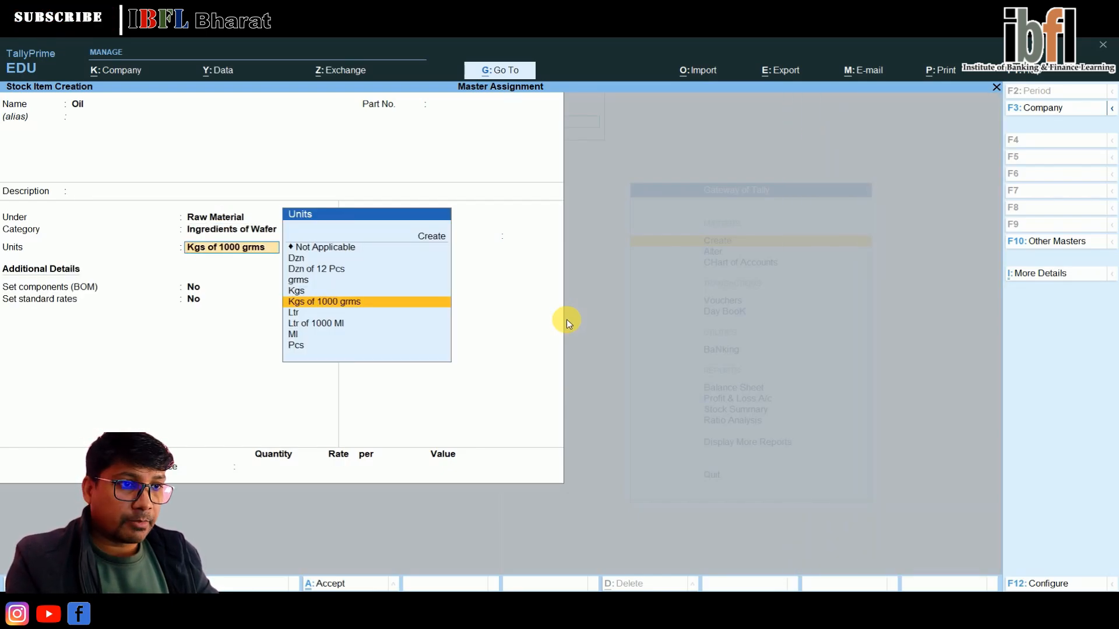
# Set the oil item's unit to Ltr of 1000 Ml and save it without an opening balance.
pyautogui.press('Down')
pyautogui.press('Down')
pyautogui.press('Return')
pyautogui.press('Return')
pyautogui.press('Return')
pyautogui.press('Return')
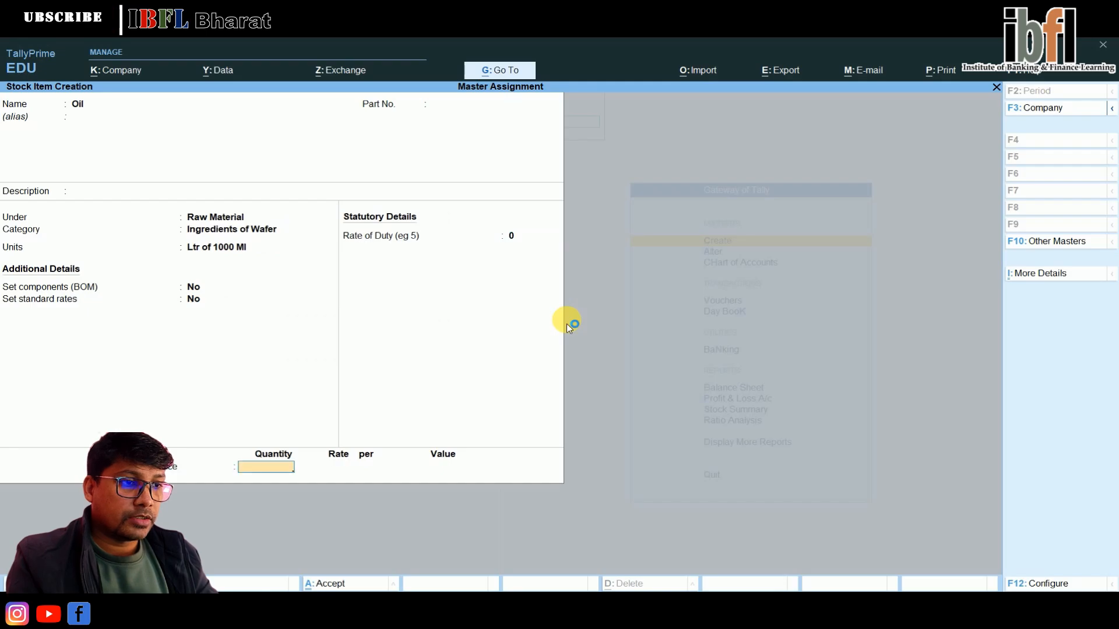
pyautogui.hotkey('ctrl', 'a')
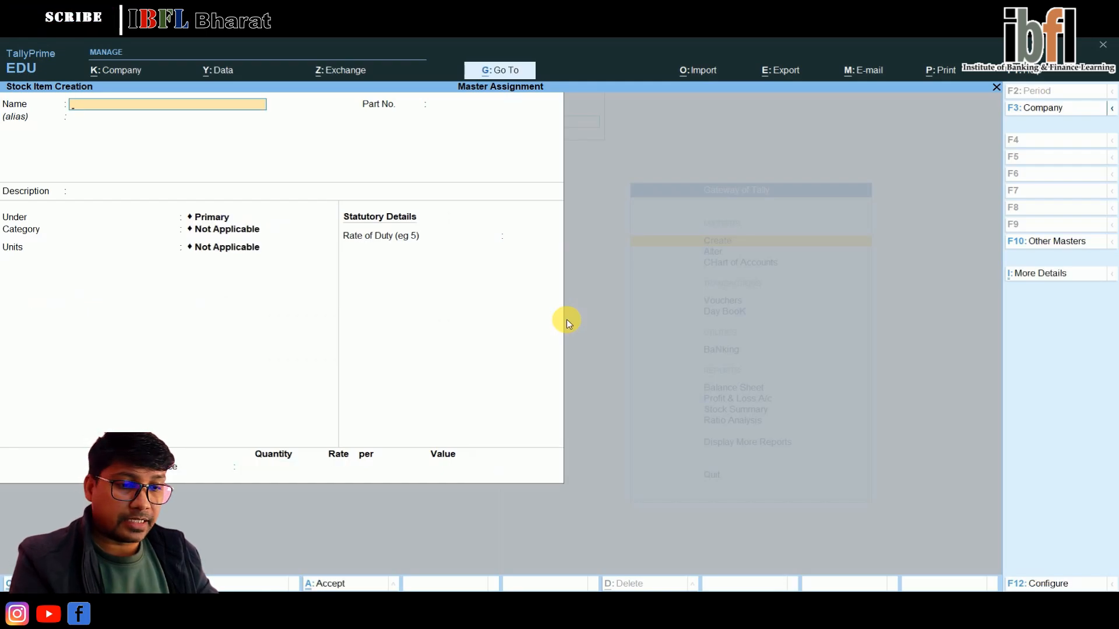
# Name a new stock item Eggs and assign it to the Raw Material group and Ingredients of Wafer category.
pyautogui.write('Eggs')
pyautogui.press('Return')
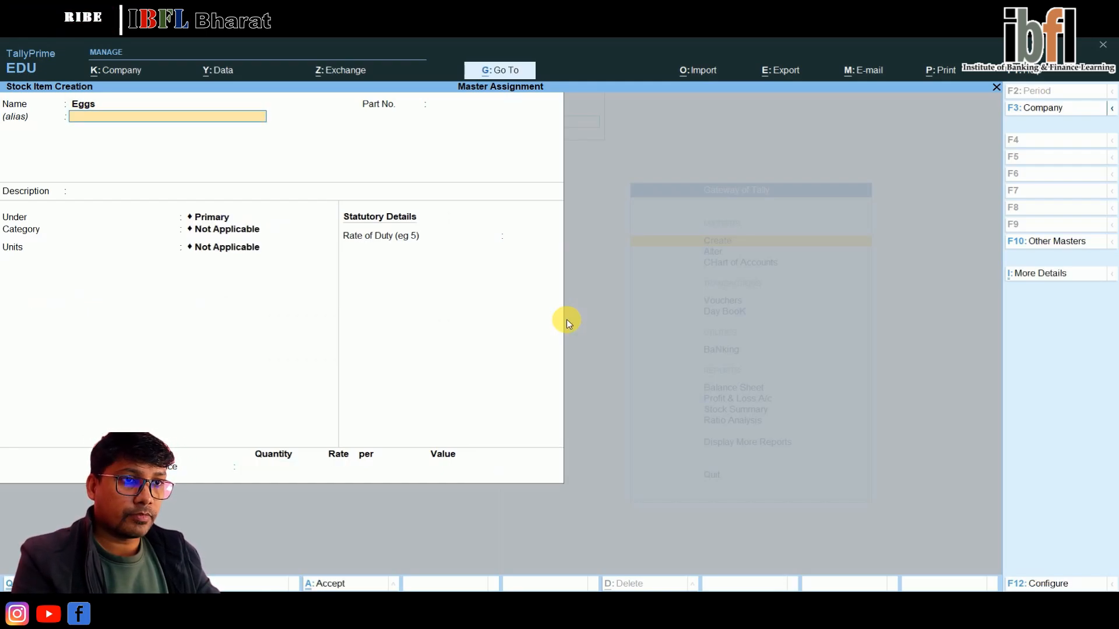
pyautogui.press('Return')
pyautogui.press('Return')
pyautogui.press('Down')
pyautogui.press('Return')
pyautogui.press('Down')
pyautogui.press('Return')
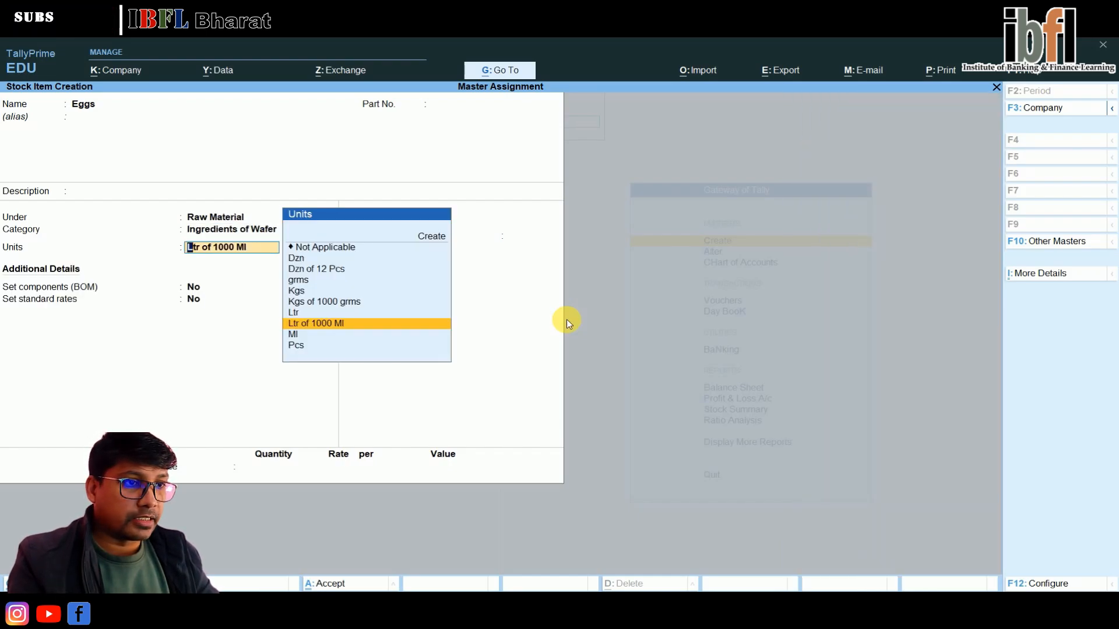
# Set the eggs item's unit to Dzn of 12 Pcs, keep the remaining defaults and save the item.
pyautogui.press('Down')
pyautogui.press('Down')
pyautogui.press('Up')
pyautogui.press('Up')
pyautogui.press('Up')
pyautogui.press('Up')
pyautogui.press('Up')
pyautogui.press('Up')
pyautogui.press('Up')
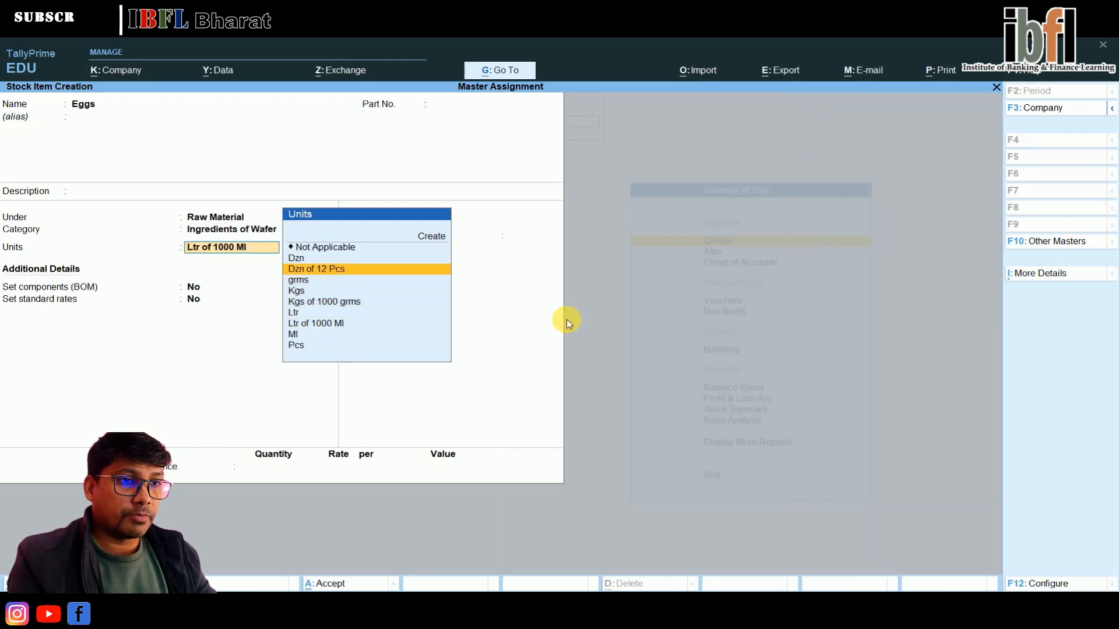
pyautogui.press('Return')
pyautogui.press('Return')
pyautogui.press('Return')
pyautogui.press('Return')
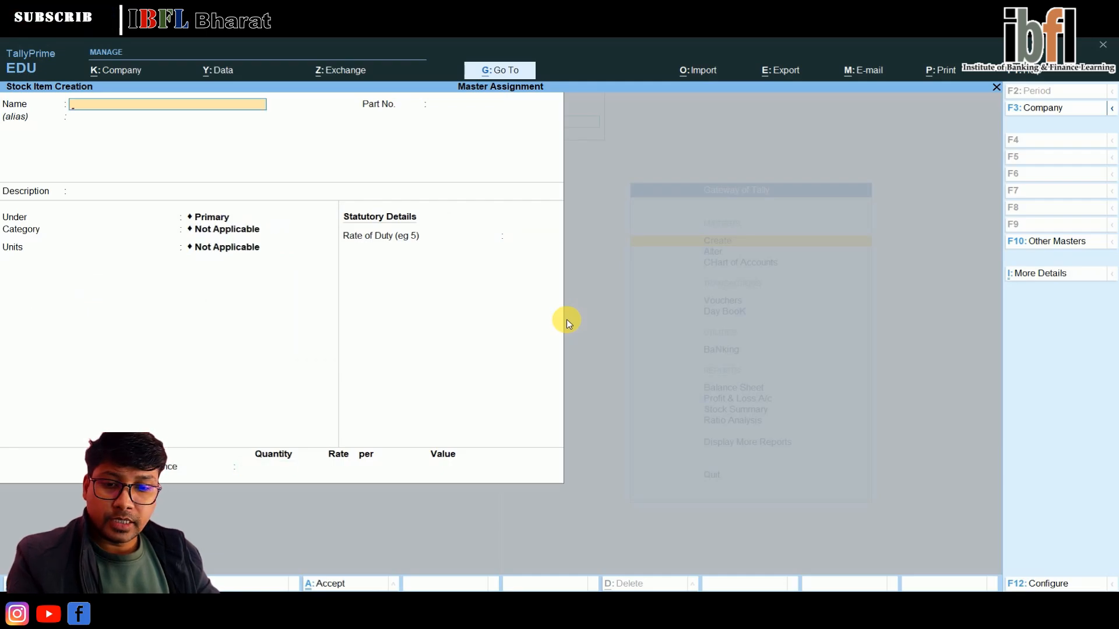
# Name a new stock item Flour and assign it to the Raw Material group and Ingredients of Wafer category.
pyautogui.write('Flou')
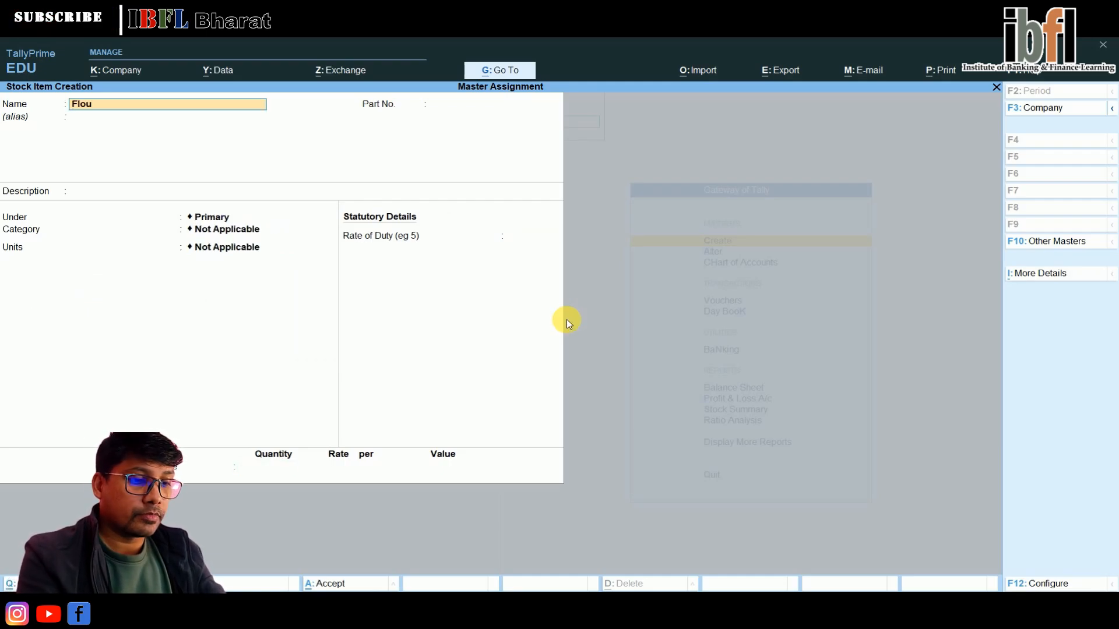
pyautogui.write('r')
pyautogui.press('Return')
pyautogui.press('Return')
pyautogui.press('Return')
pyautogui.press('Return')
pyautogui.press('Down')
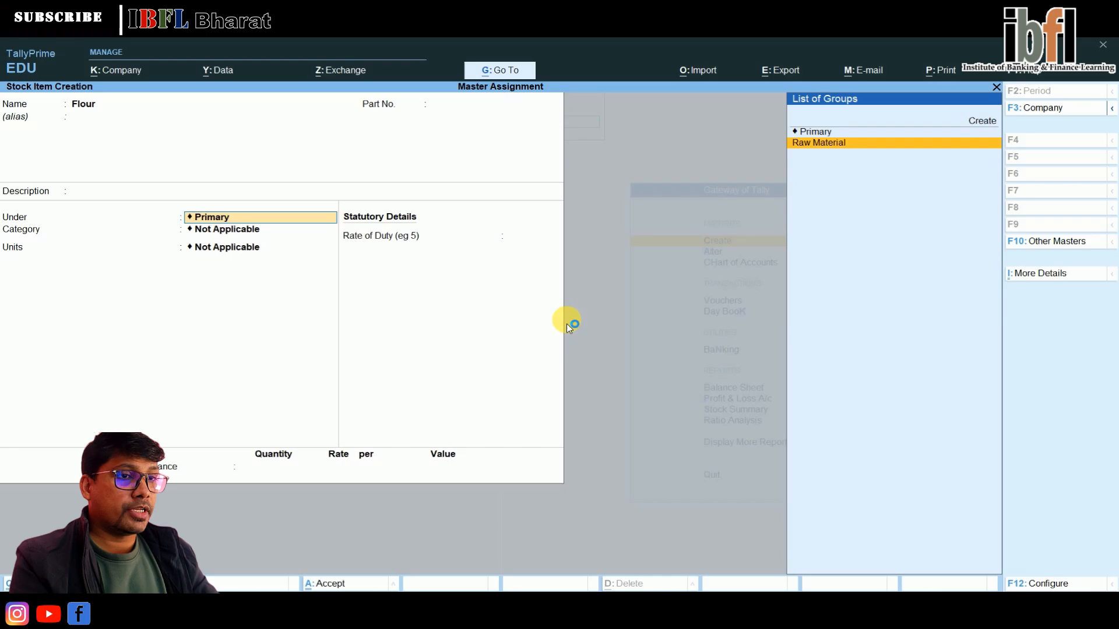
pyautogui.press('Return')
pyautogui.press('Down')
pyautogui.press('Return')
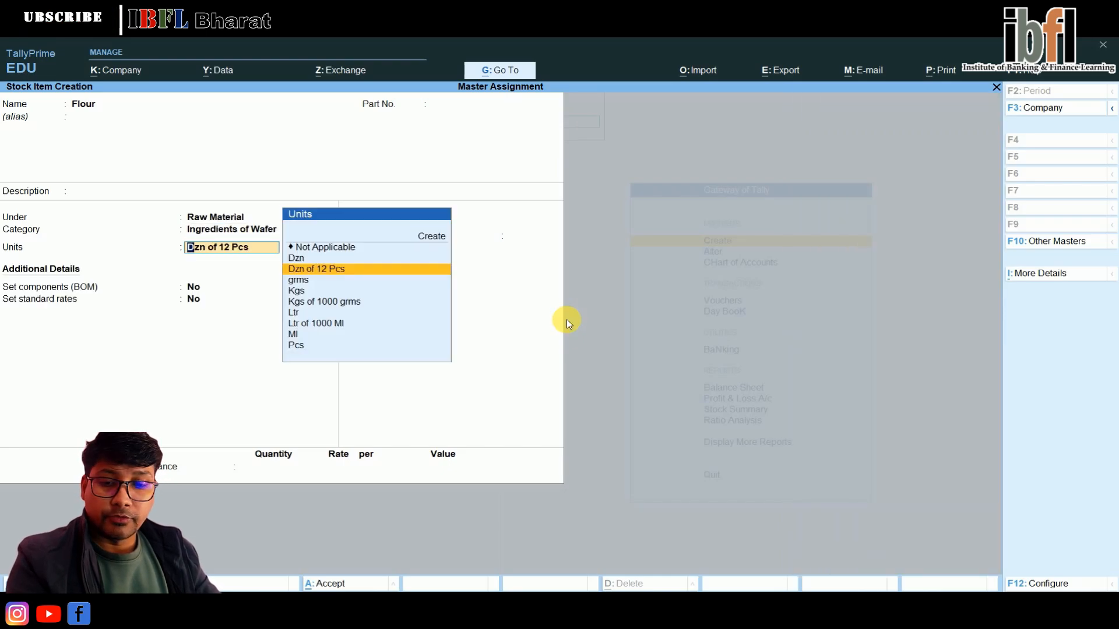
# Set the flour item's unit to Kgs of 1000 grms, save the item and leave master creation.
pyautogui.press('Down')
pyautogui.press('Down')
pyautogui.press('Down')
pyautogui.press('Up')
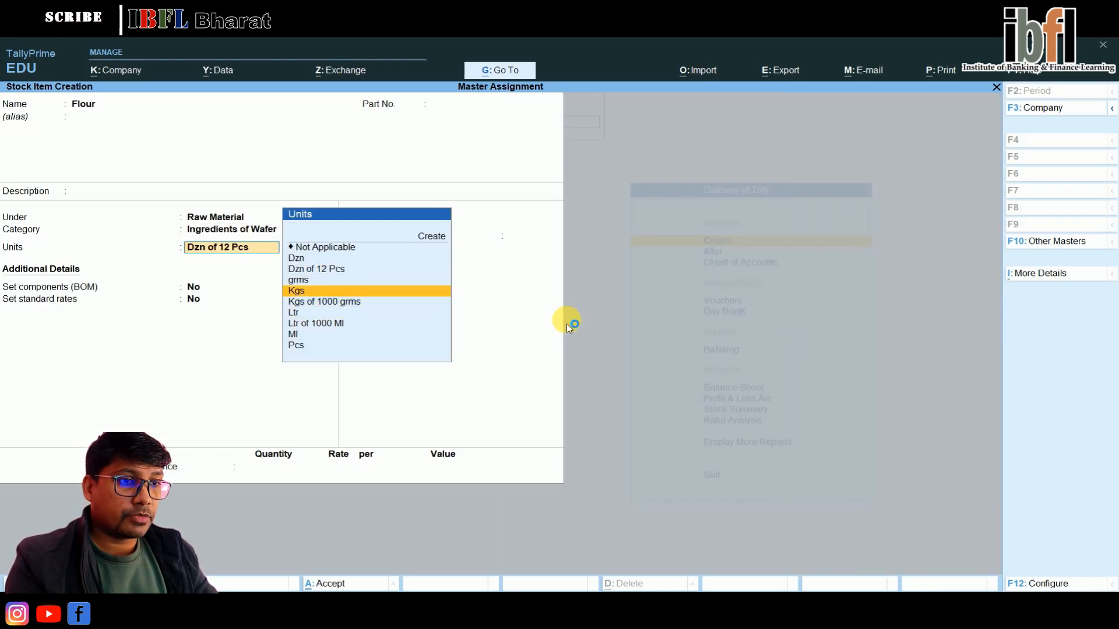
pyautogui.press('Down')
pyautogui.press('Return')
pyautogui.press('Return')
pyautogui.press('Return')
pyautogui.press('Return')
pyautogui.press('Return')
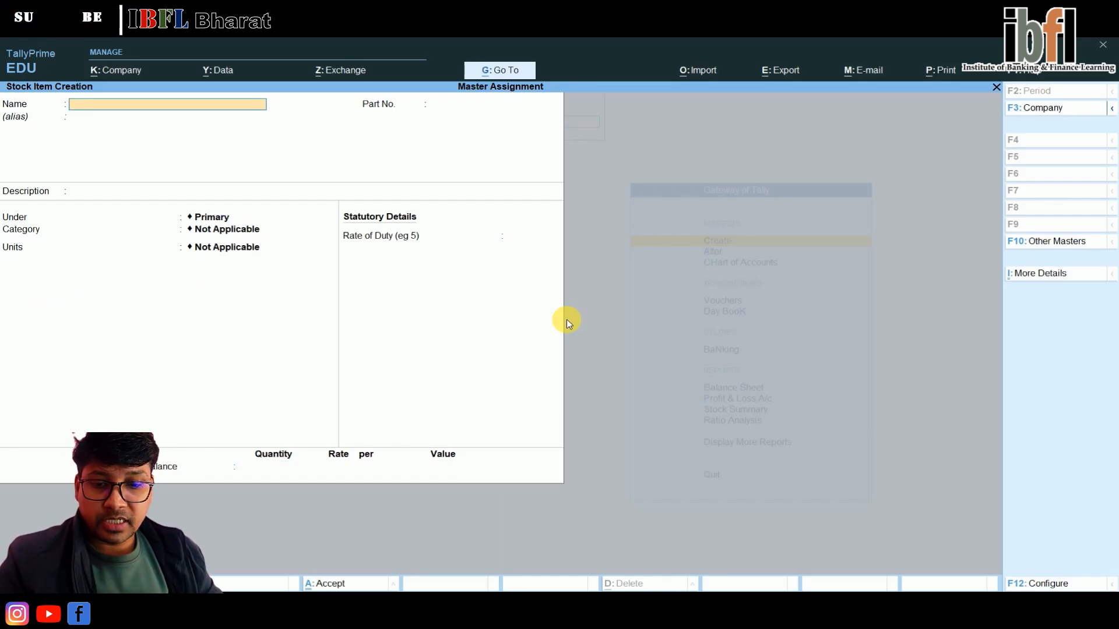
pyautogui.press('Escape')
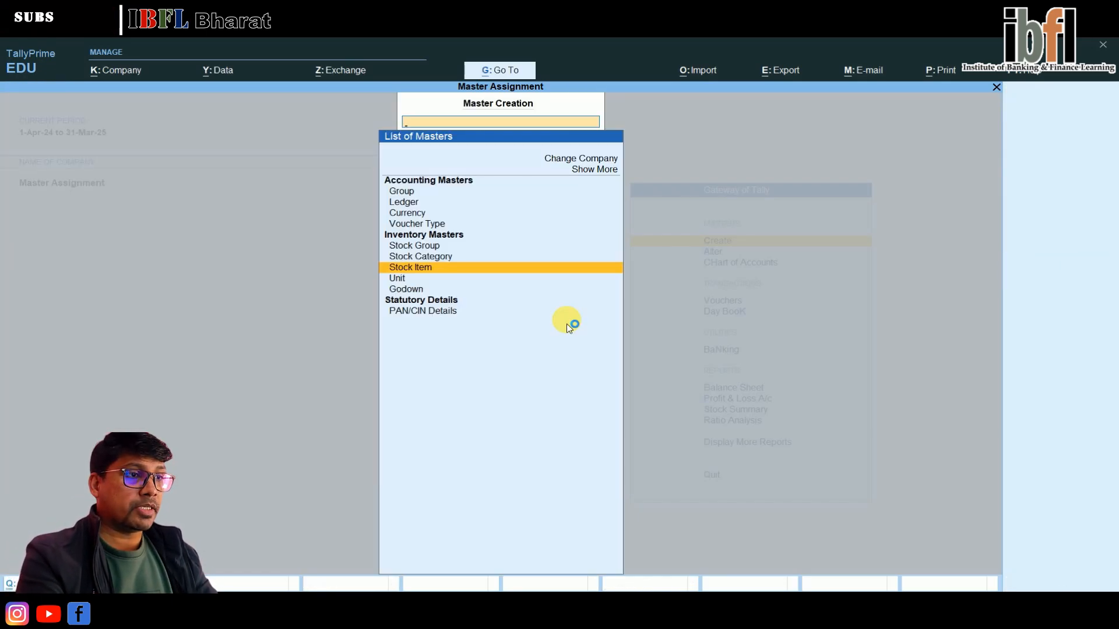
pyautogui.press('Escape')
# Open voucher entry and set the voucher date to 31-May-24.
pyautogui.press('Down')
pyautogui.press('Down')
pyautogui.press('Return')
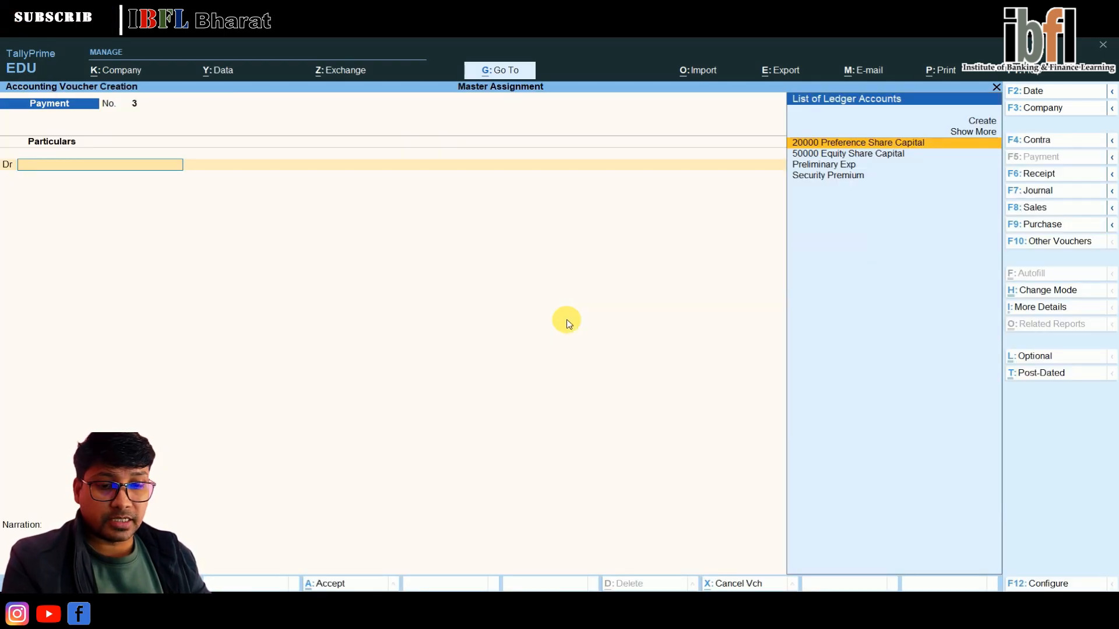
pyautogui.press('F2')
pyautogui.write('31-3')
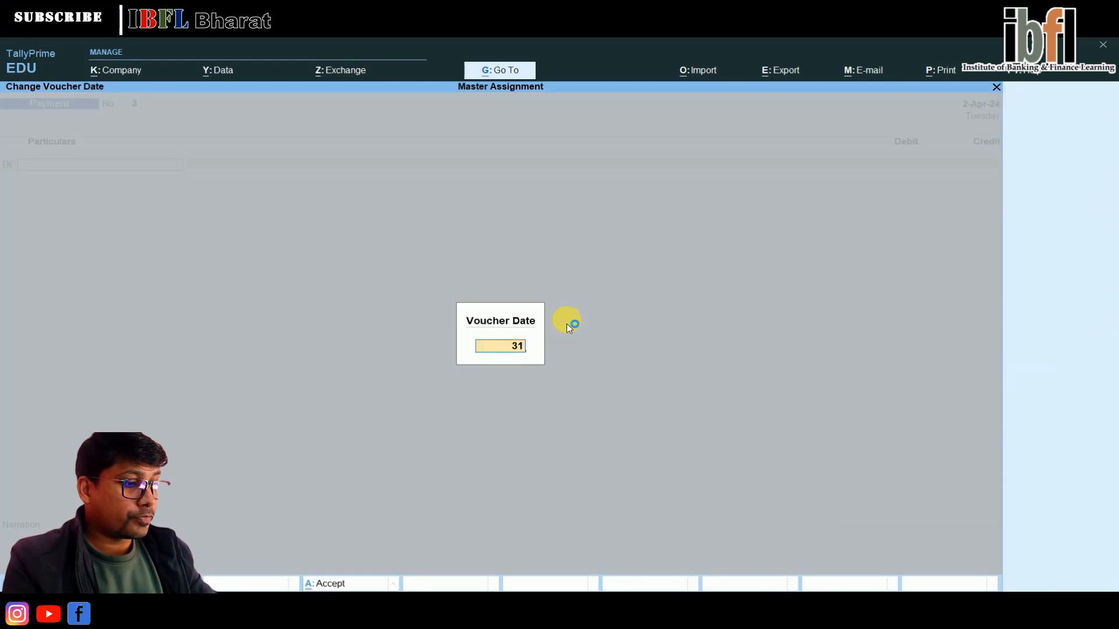
pyautogui.press('Return')
# Bring up the other voucher types and include the inactive ones in the list.
pyautogui.press('F10')
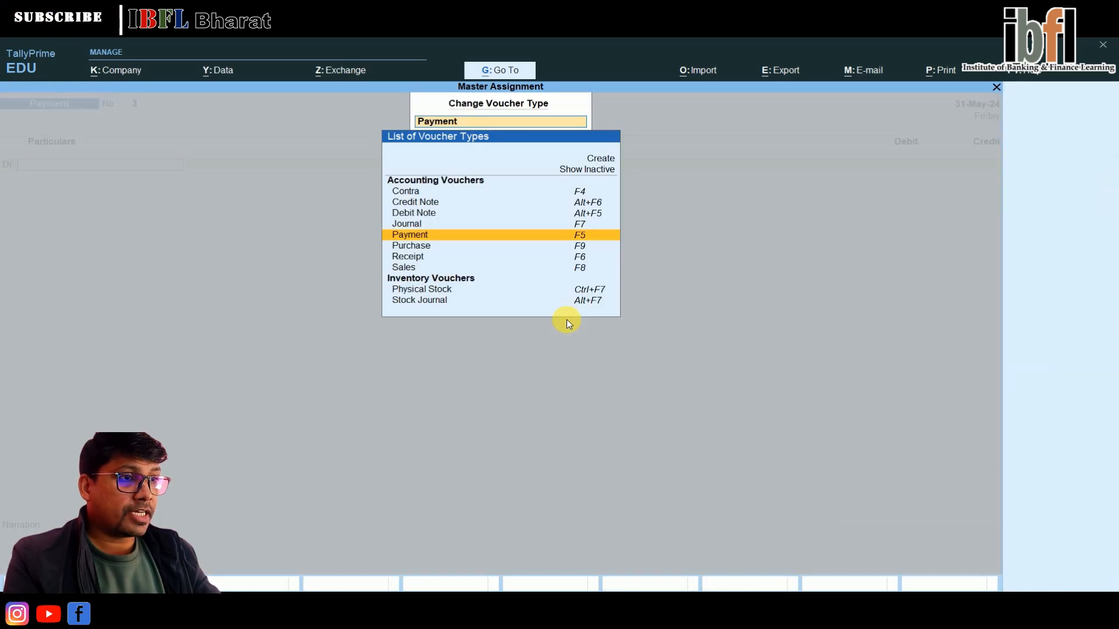
pyautogui.press('Up')
pyautogui.press('Up')
pyautogui.press('Up')
pyautogui.press('Up')
pyautogui.press('Up')
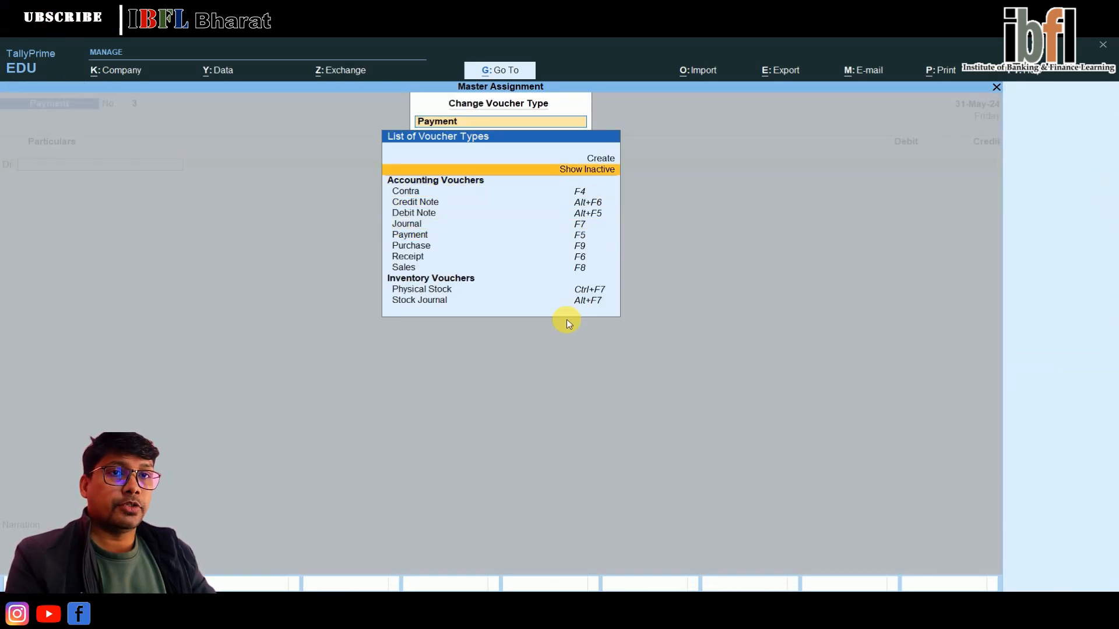
pyautogui.press('Return')
# Choose the inactive Purchase Order voucher type and activate it for a new order.
pyautogui.press('Down')
pyautogui.press('Down')
pyautogui.press('Down')
pyautogui.press('Down')
pyautogui.press('Down')
pyautogui.press('Down')
pyautogui.press('Down')
pyautogui.press('Down')
pyautogui.press('Down')
pyautogui.press('Down')
pyautogui.press('Down')
pyautogui.press('Down')
pyautogui.press('Down')
pyautogui.press('Down')
pyautogui.press('Down')
pyautogui.press('Down')
pyautogui.press('Down')
pyautogui.press('Down')
pyautogui.press('Down')
pyautogui.press('Down')
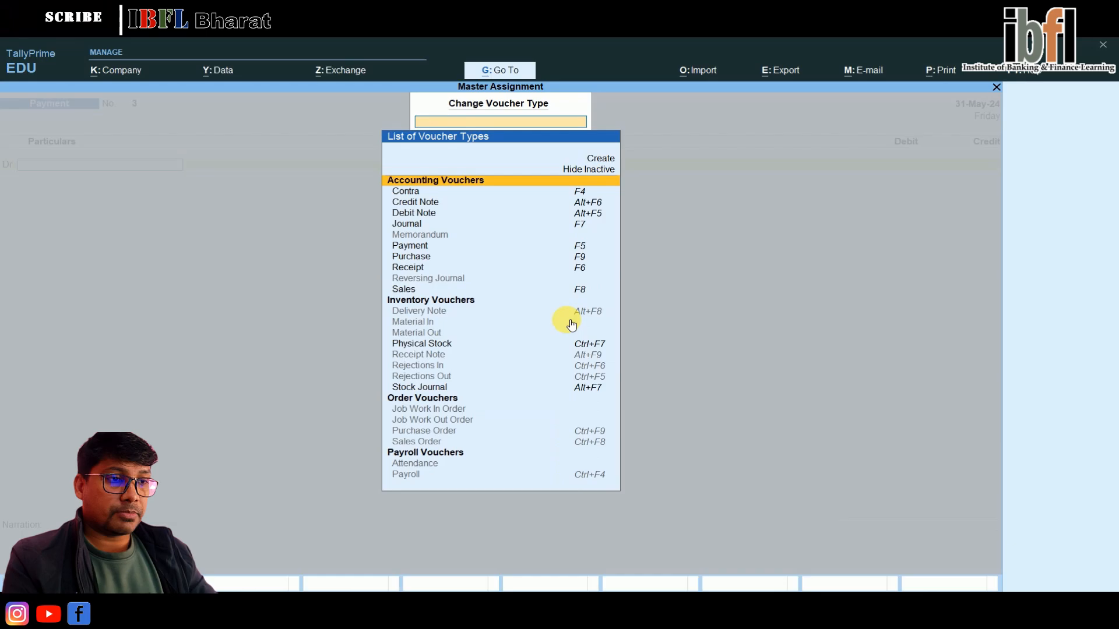
pyautogui.press('Down')
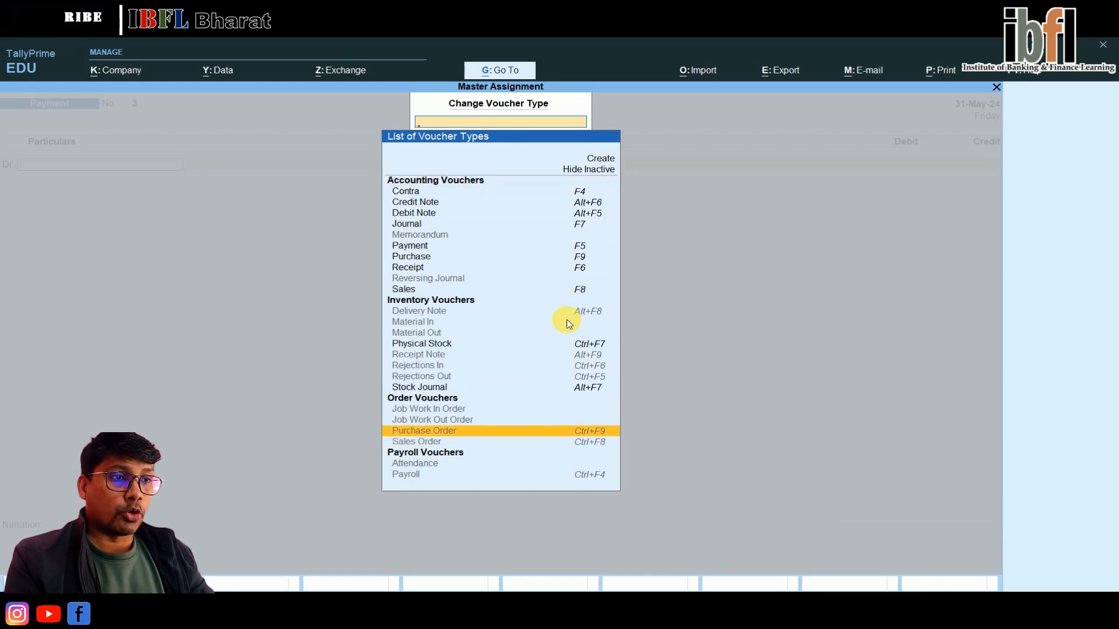
pyautogui.press('Return')
pyautogui.press('y')
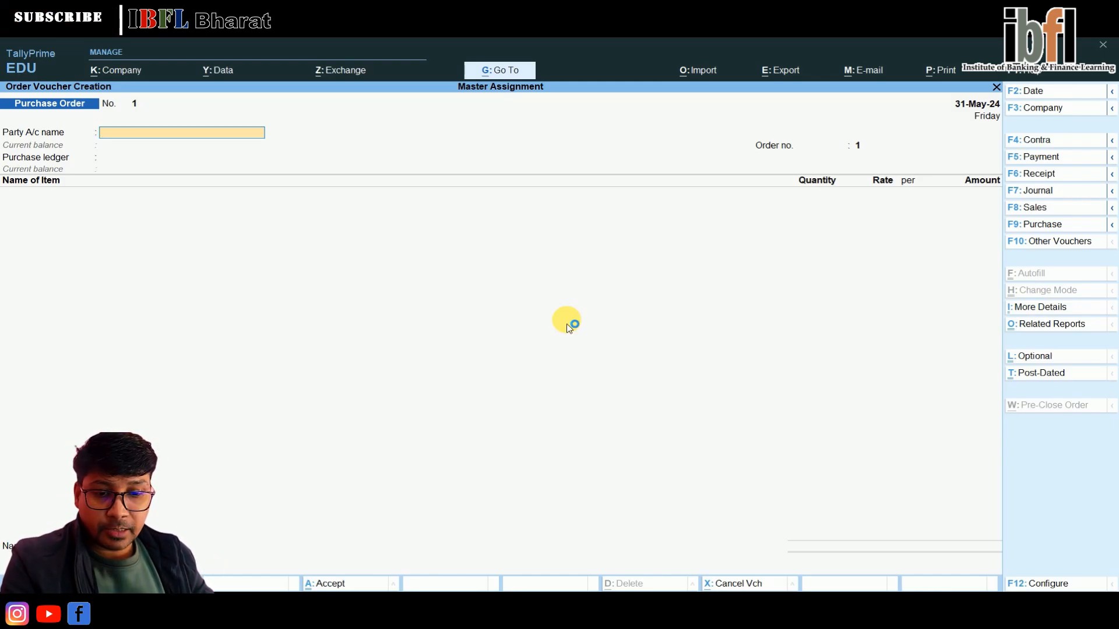
# Start a new party ledger named SKY Ltd and place it under the Sundry Creditors group.
pyautogui.hotkey('alt', 'c')
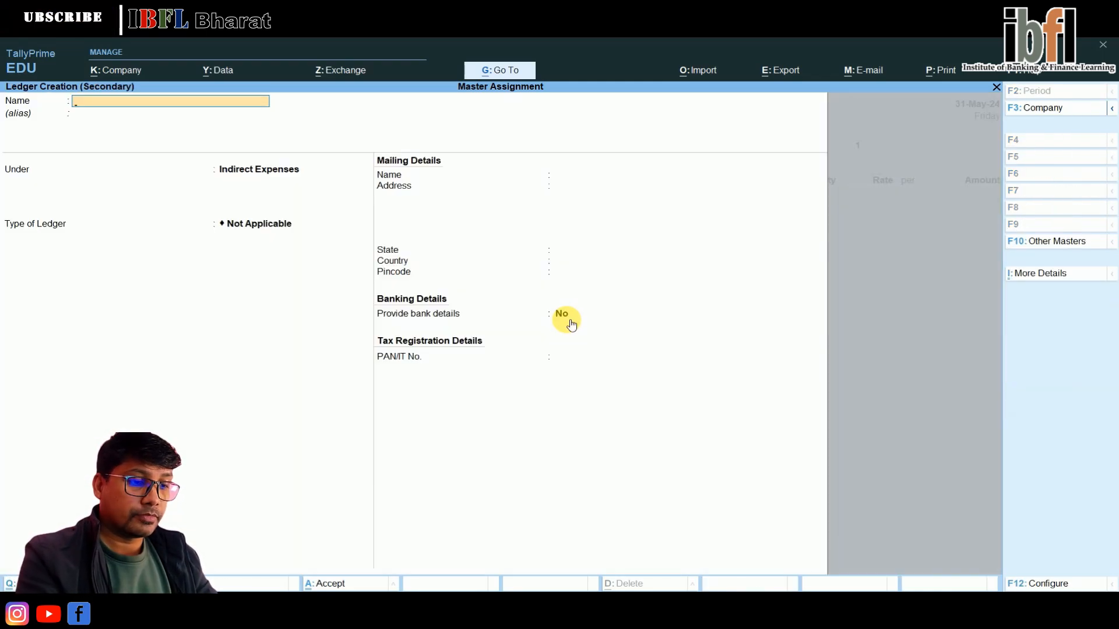
pyautogui.write('SKY Ltd')
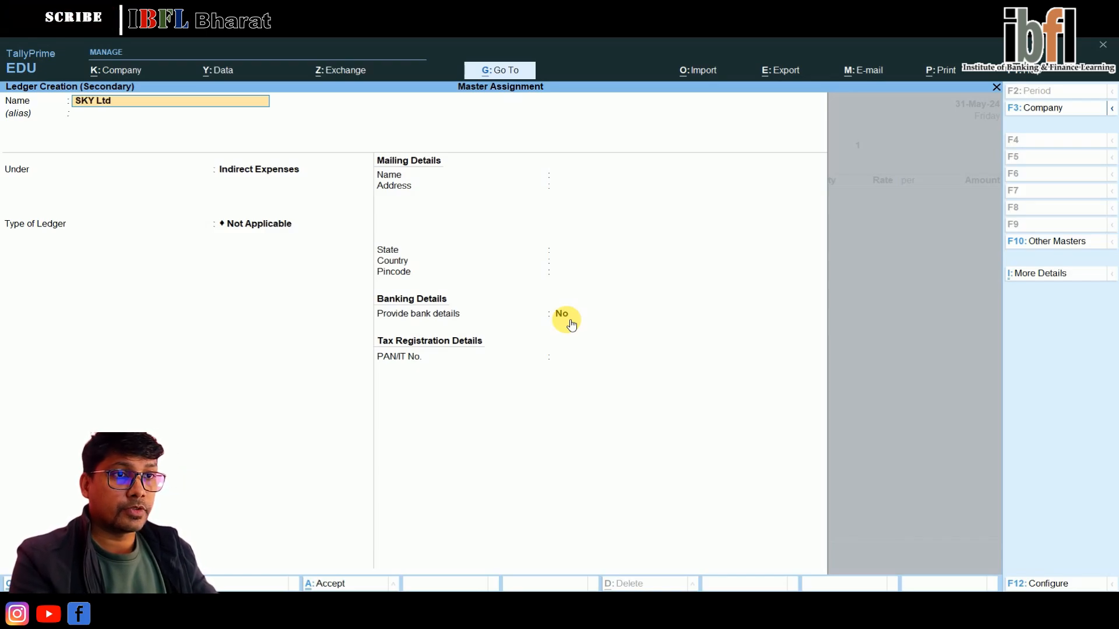
pyautogui.press('Return')
pyautogui.write('Cred')
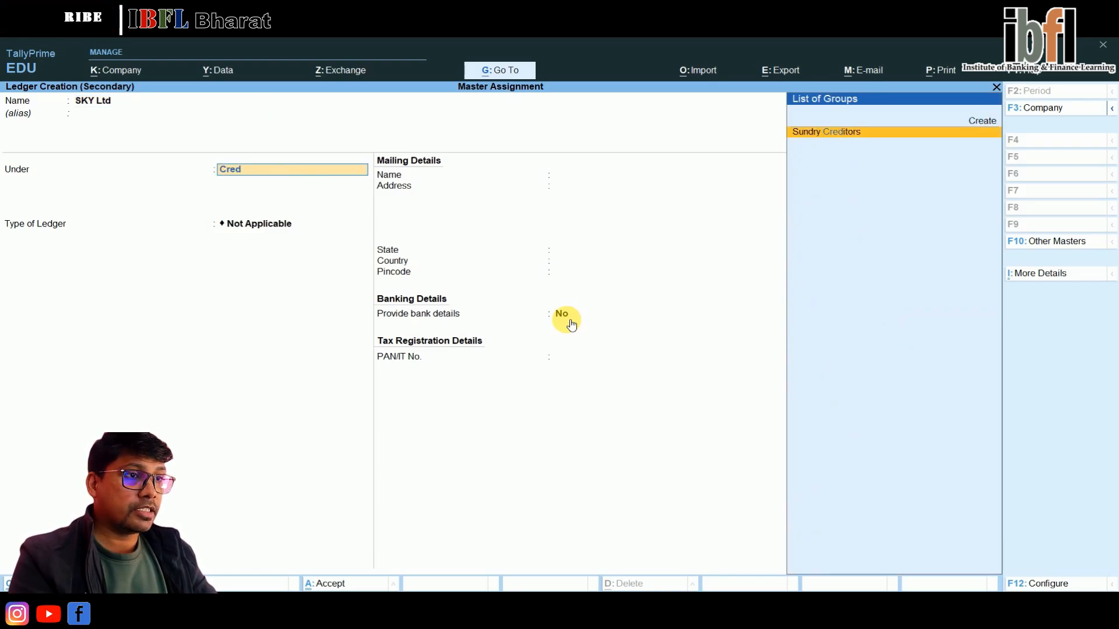
pyautogui.press('Return')
# Keep the SKY Ltd ledger's default balance, state, country and banking settings and save it.
pyautogui.press('Return')
pyautogui.press('Return')
pyautogui.press('Return')
pyautogui.press('Return')
pyautogui.press('Return')
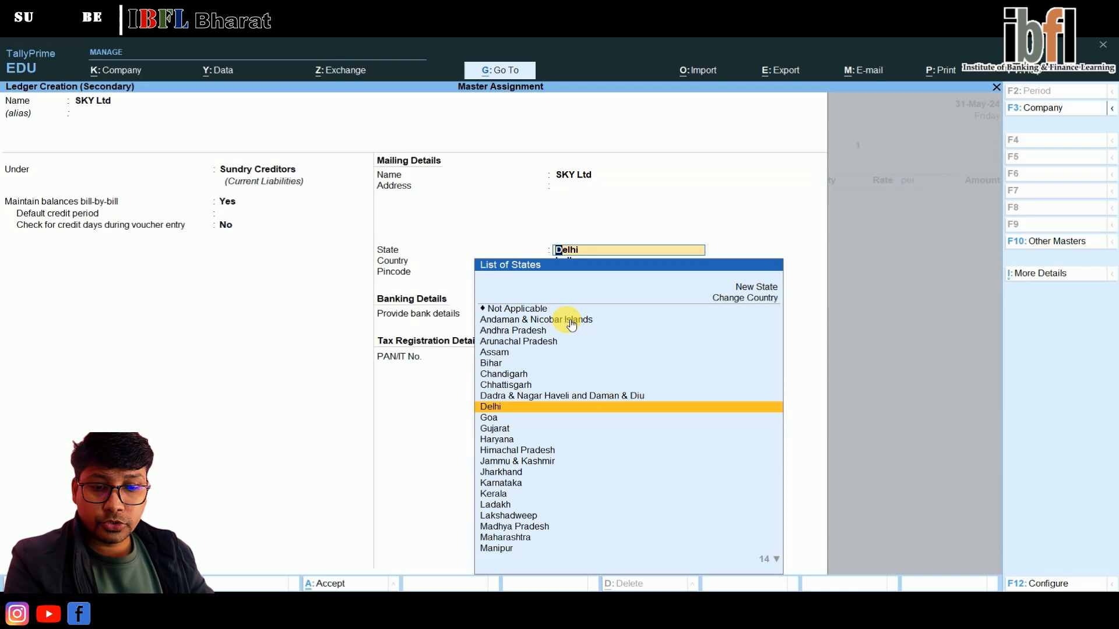
pyautogui.press('Return')
pyautogui.press('Return')
pyautogui.press('Return')
pyautogui.press('Return')
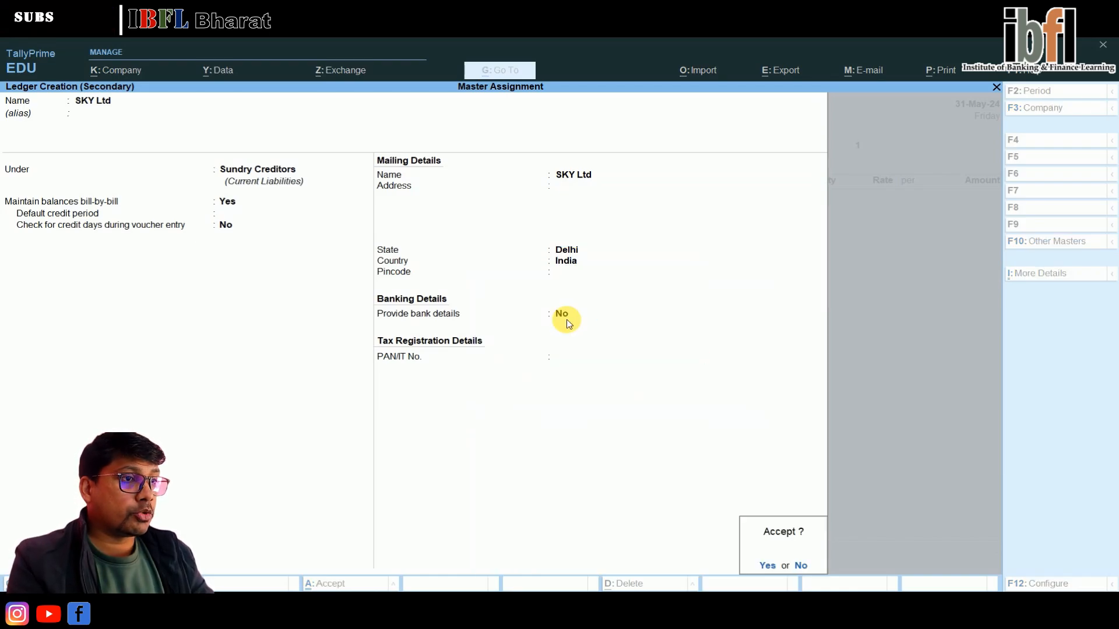
pyautogui.press('Return')
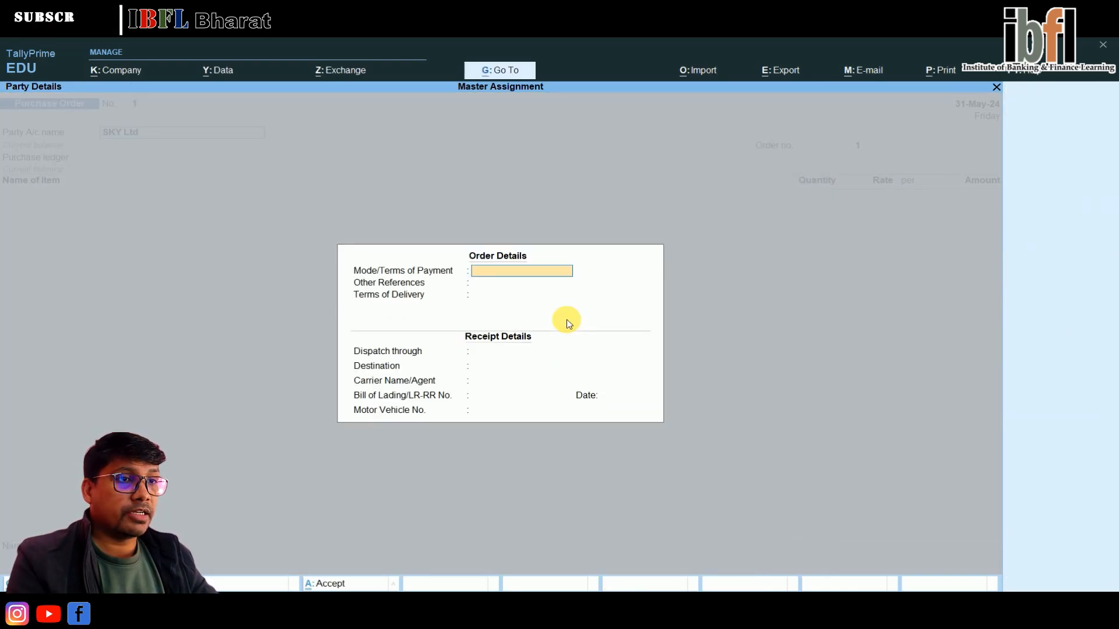
# Leave the purchase order's order details and receipt details blank and accept them.
pyautogui.press('Return')
pyautogui.press('Return')
pyautogui.press('Return')
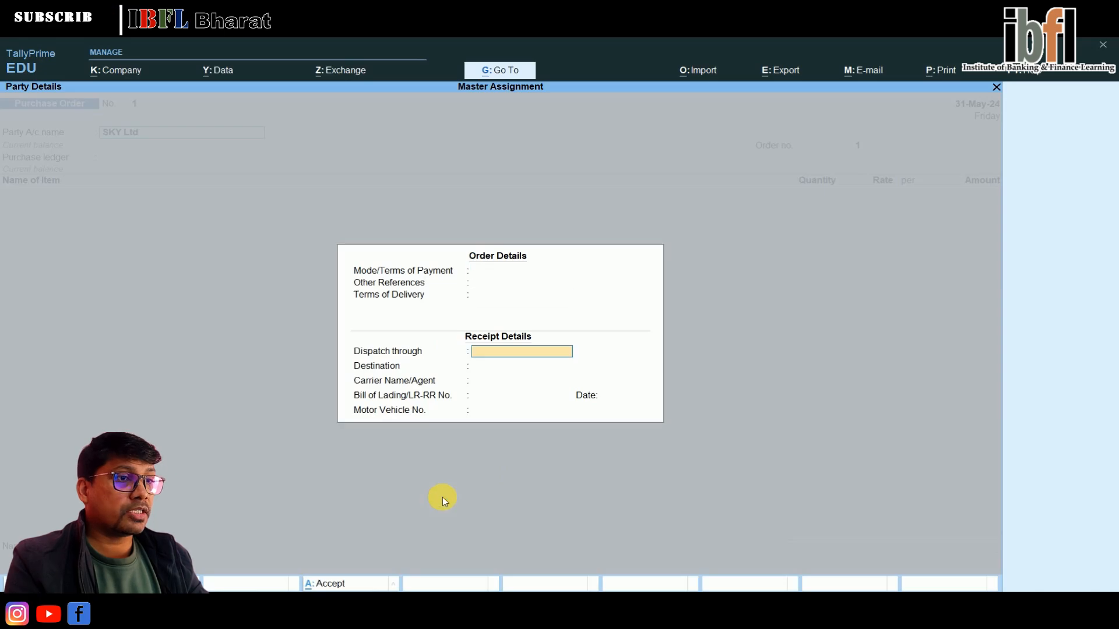
pyautogui.press('Return')
pyautogui.press('Return')
pyautogui.press('Return')
pyautogui.press('Return')
pyautogui.press('Return')
pyautogui.press('Return')
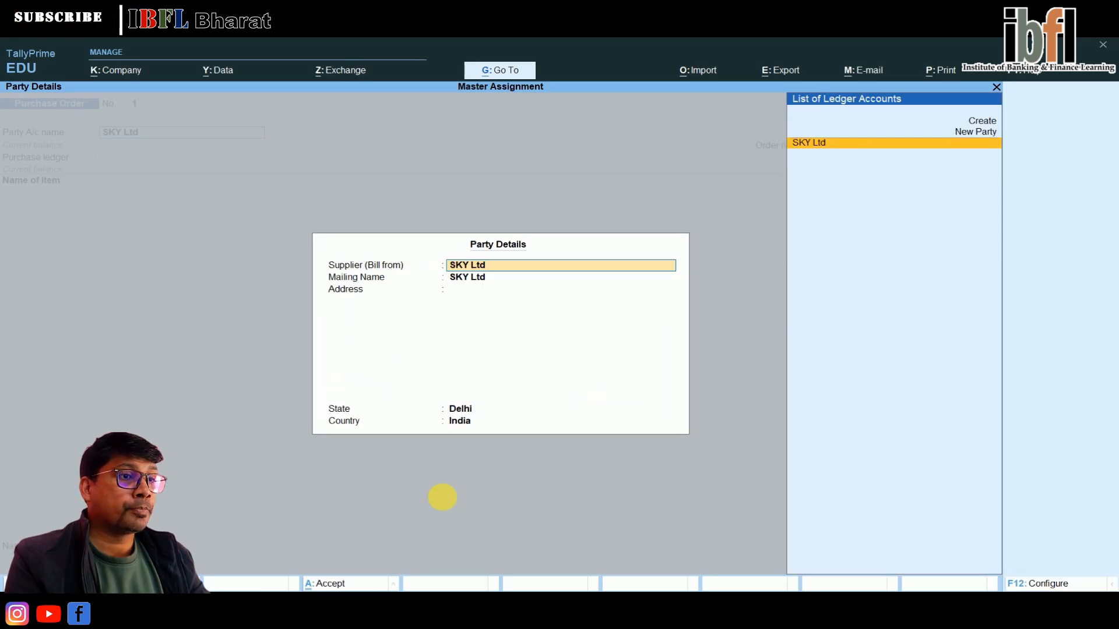
# Accept SKY Ltd's supplier details and enter the purchase order's order number.
pyautogui.press('Return')
pyautogui.press('Return')
pyautogui.press('Return')
pyautogui.press('Return')
pyautogui.press('Return')
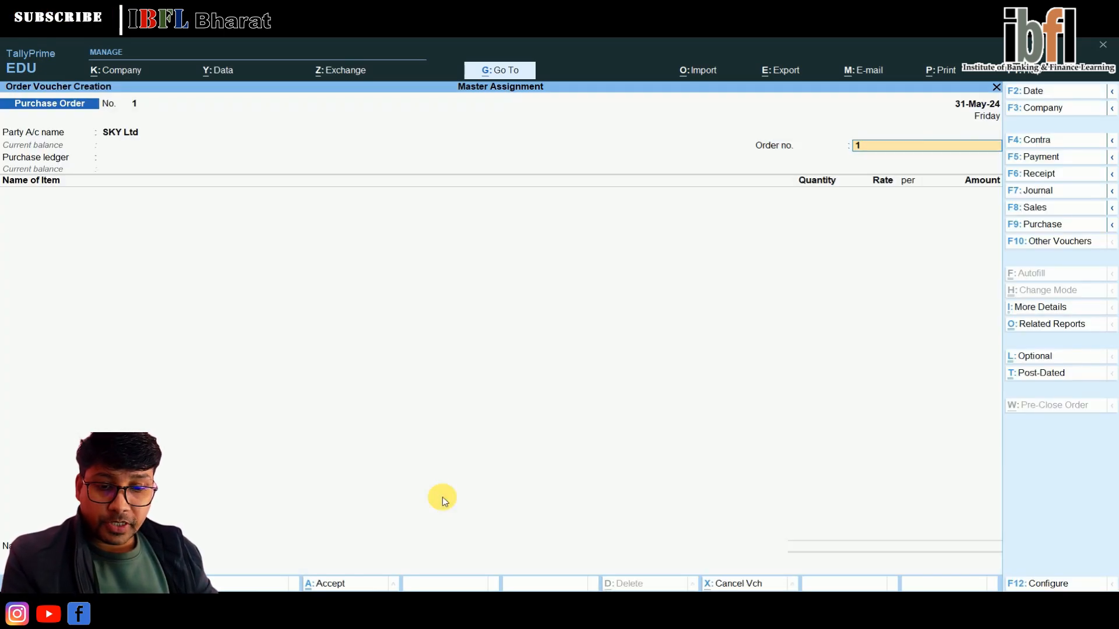
pyautogui.write('Pur/Ord')
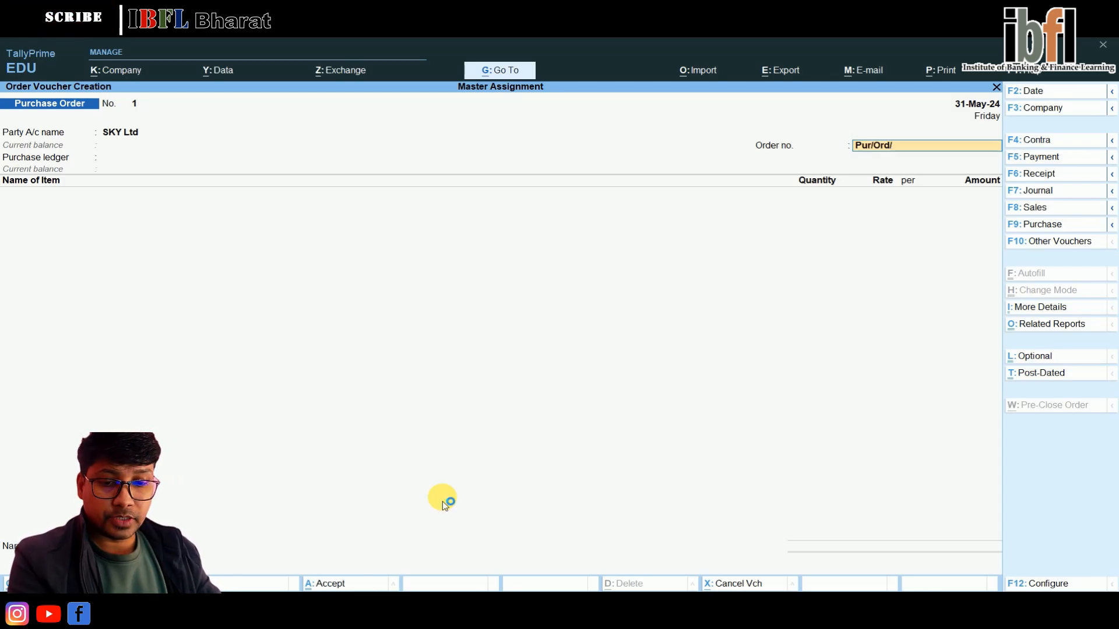
pyautogui.write('/0509')
pyautogui.press('Return')
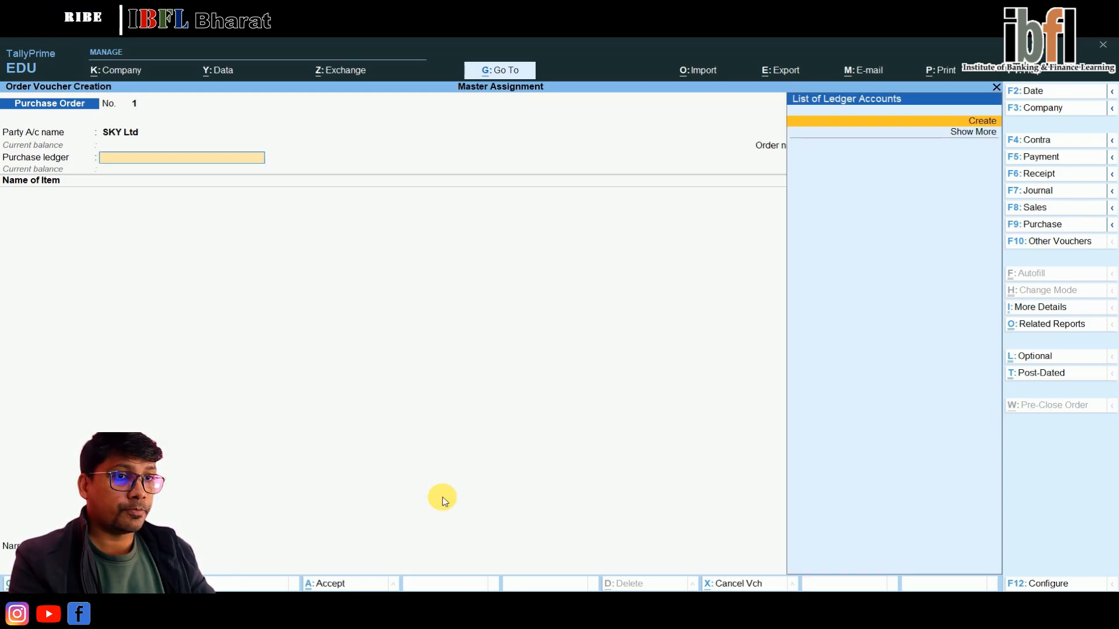
# Create a Purchases ledger under Purchase Accounts and save it as the order's purchase ledger.
pyautogui.hotkey('alt', 'c')
pyautogui.write('Purchases')
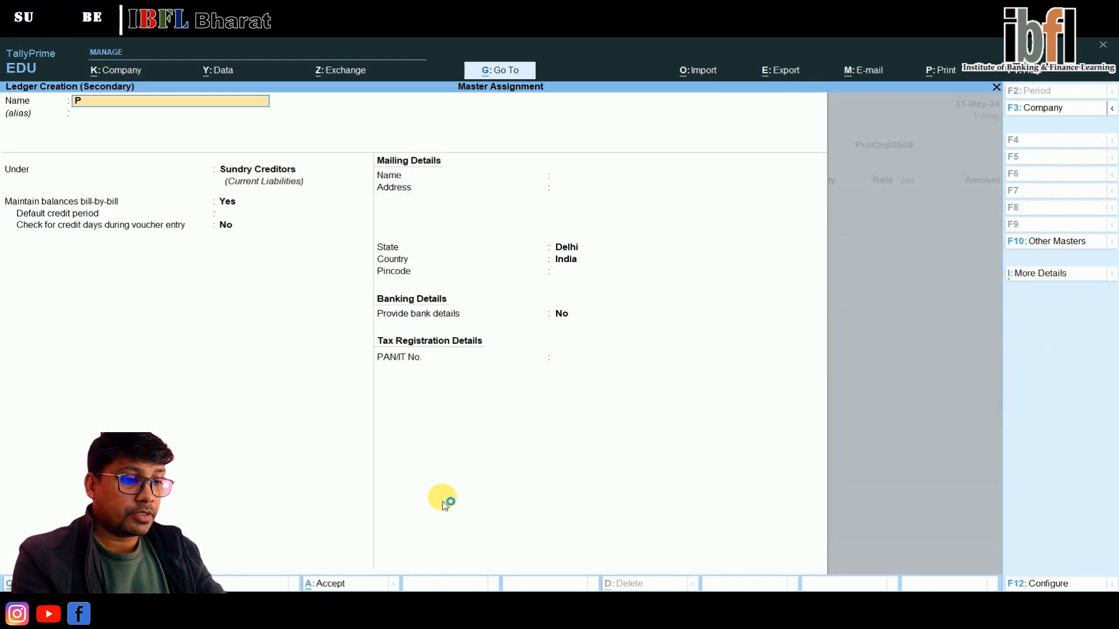
pyautogui.press('Return')
pyautogui.press('Return')
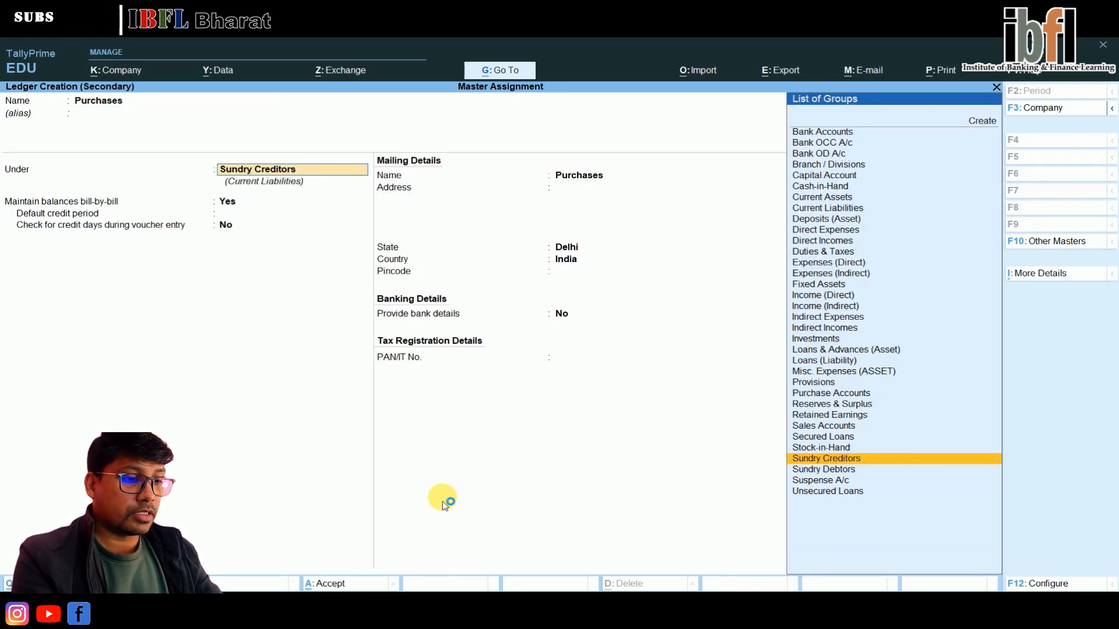
pyautogui.write('Pu')
pyautogui.press('Return')
pyautogui.press('Return')
pyautogui.press('Return')
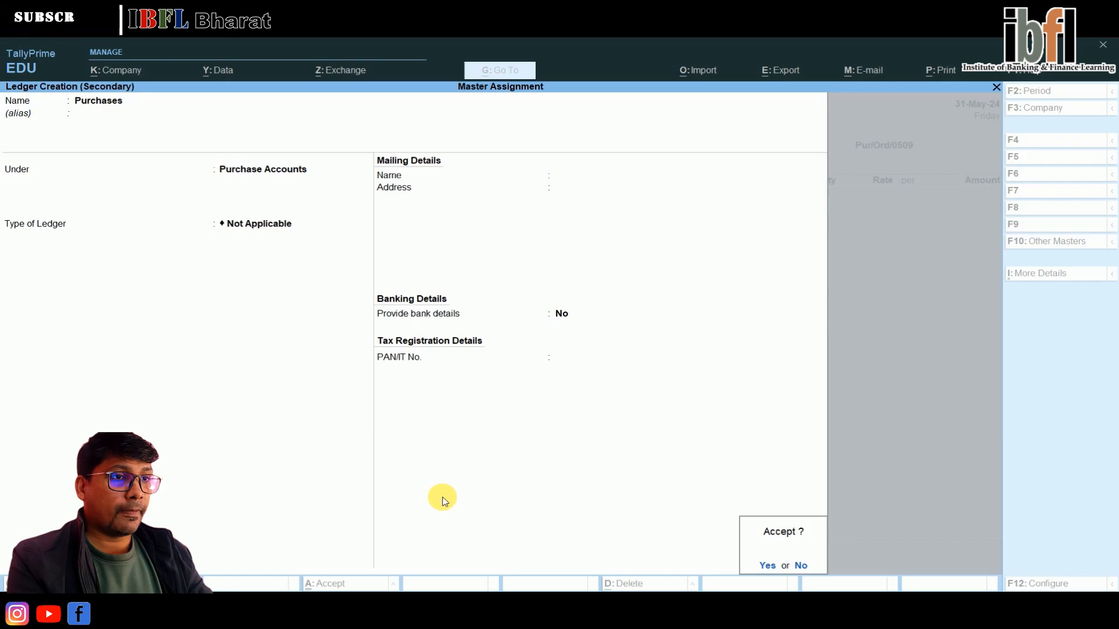
pyautogui.press('Return')
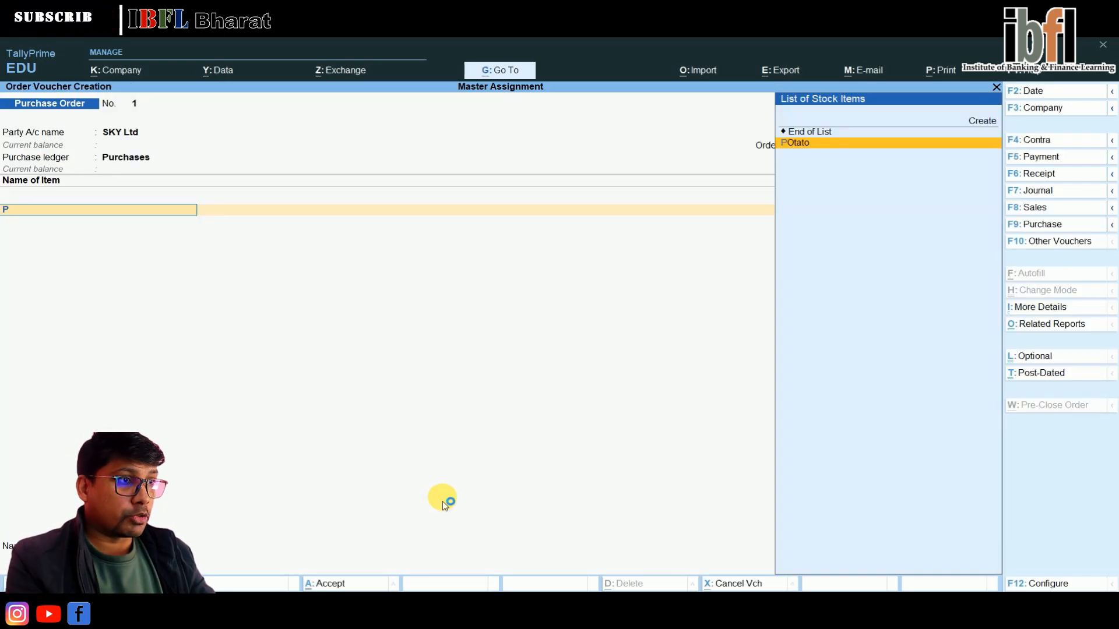
# Add the Potato item to the order without a description, due on 1-Jun-24 at any godown.
pyautogui.press('Return')
pyautogui.press('Return')
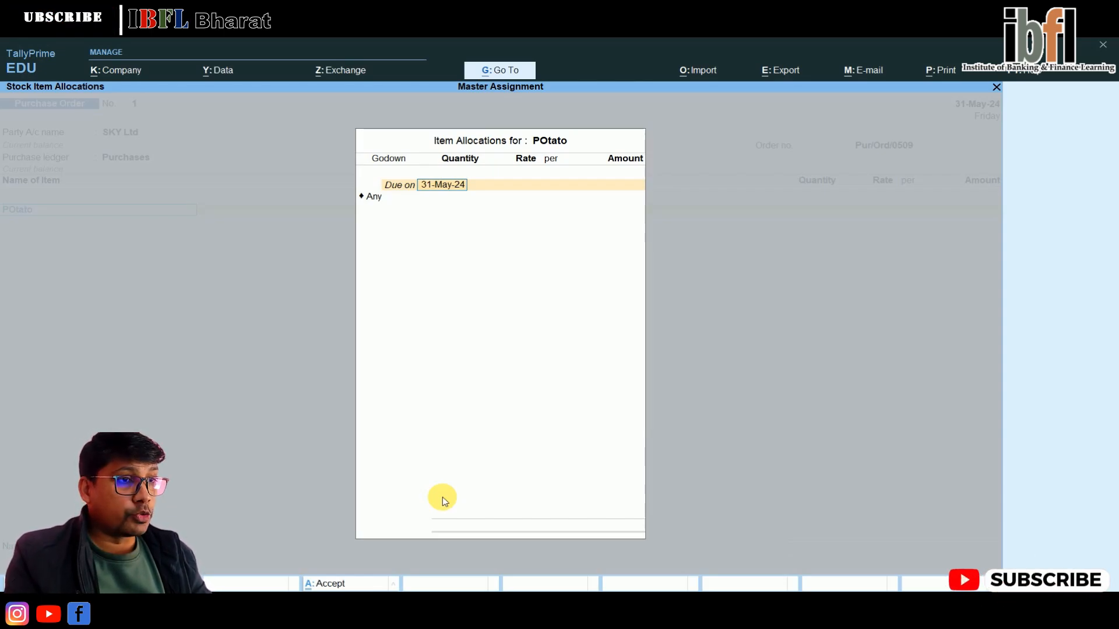
pyautogui.write('1.6')
pyautogui.press('Return')
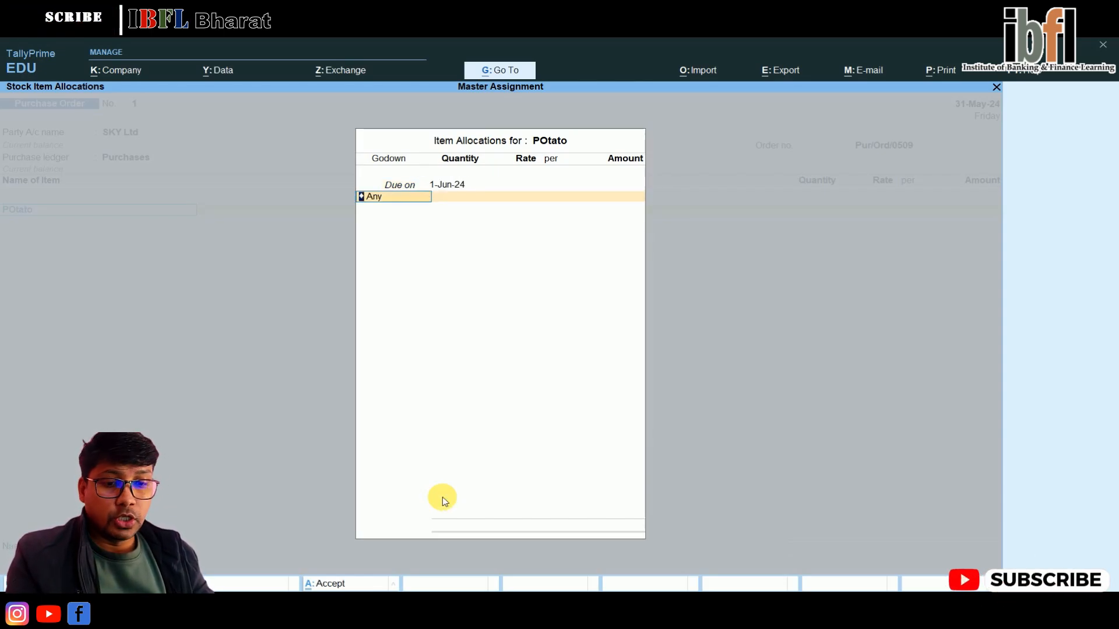
pyautogui.press('Return')
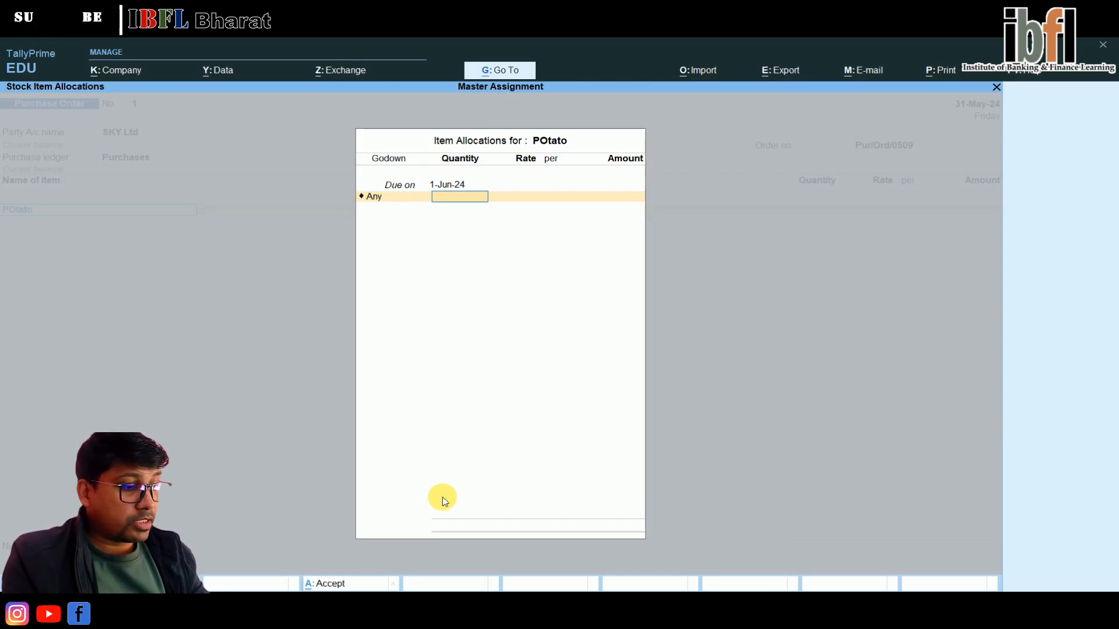
# Set the potato quantity to 15,000 Kgs at a rate of 7 and finish the item line.
pyautogui.write('15,000')
pyautogui.press('Return')
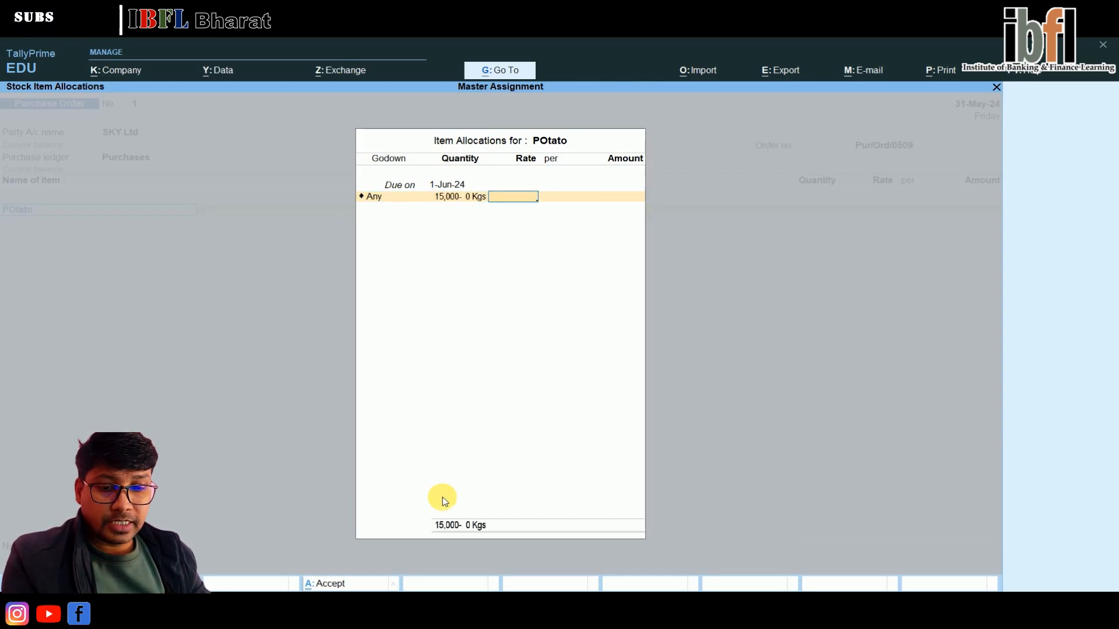
pyautogui.write('7')
pyautogui.press('Return')
pyautogui.press('Return')
pyautogui.press('Return')
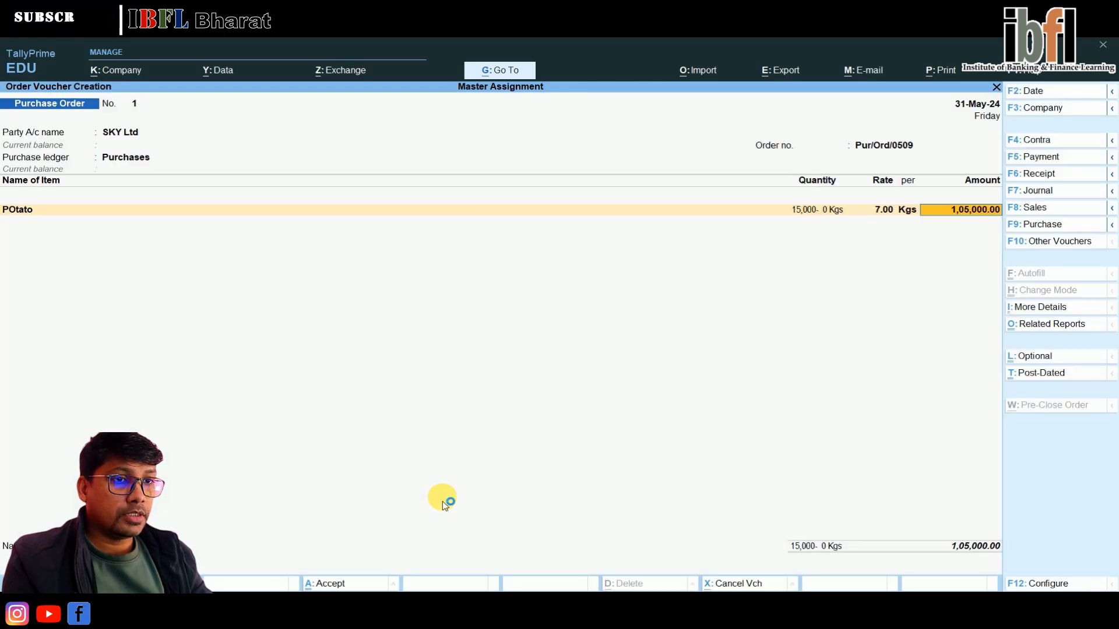
pyautogui.press('Return')
# Add the Salt item to the order without a description, due on 1-Jun-24.
pyautogui.write('s')
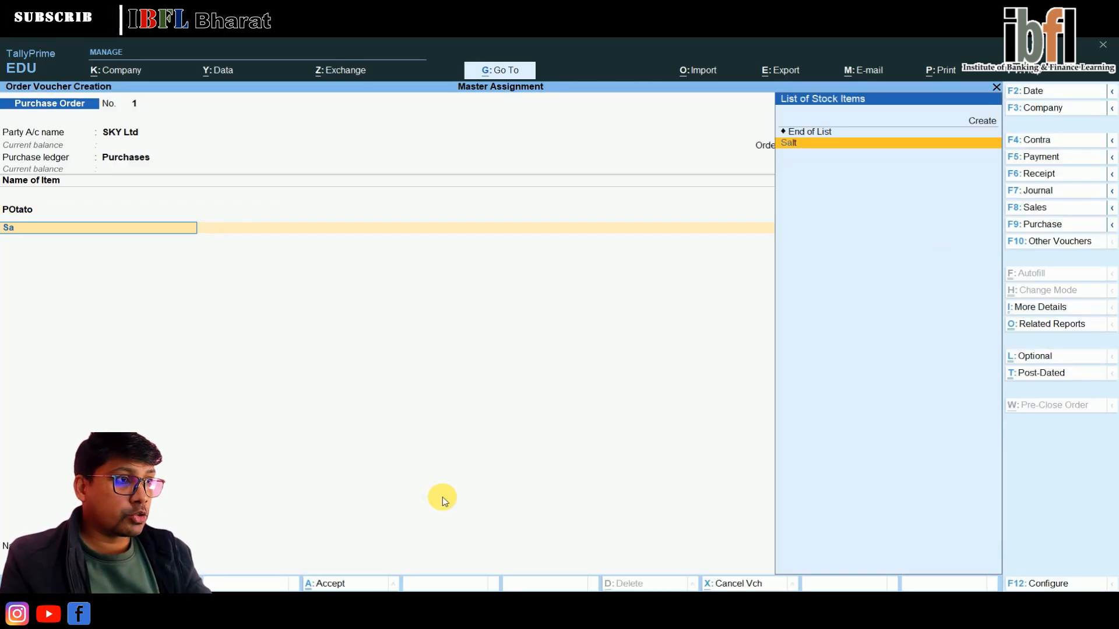
pyautogui.press('Return')
pyautogui.press('Return')
pyautogui.write('1')
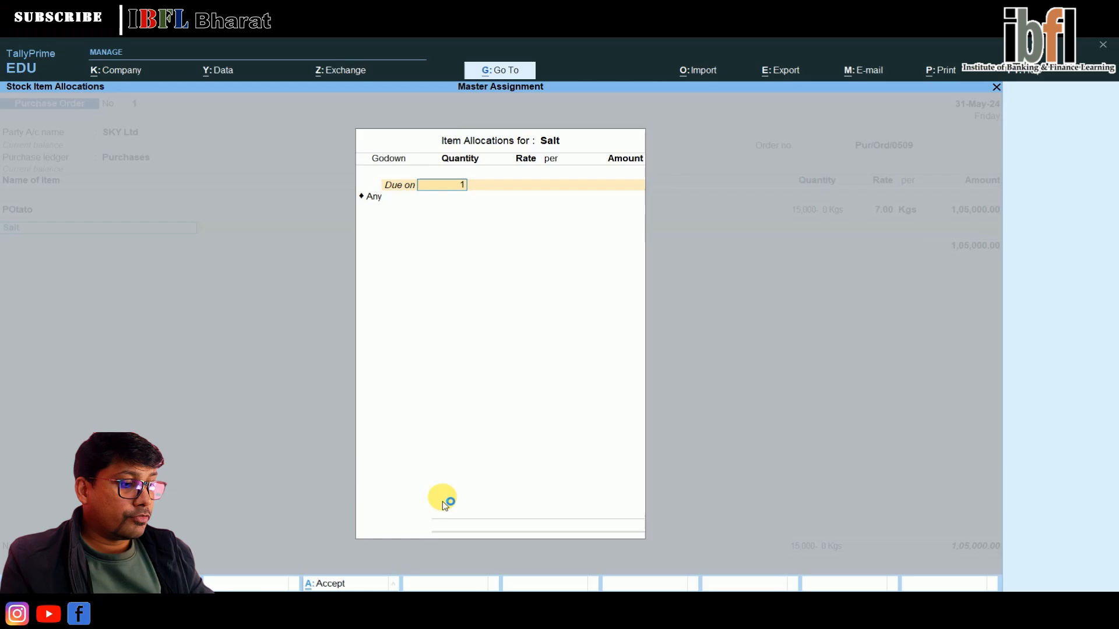
pyautogui.write('.6')
pyautogui.press('Return')
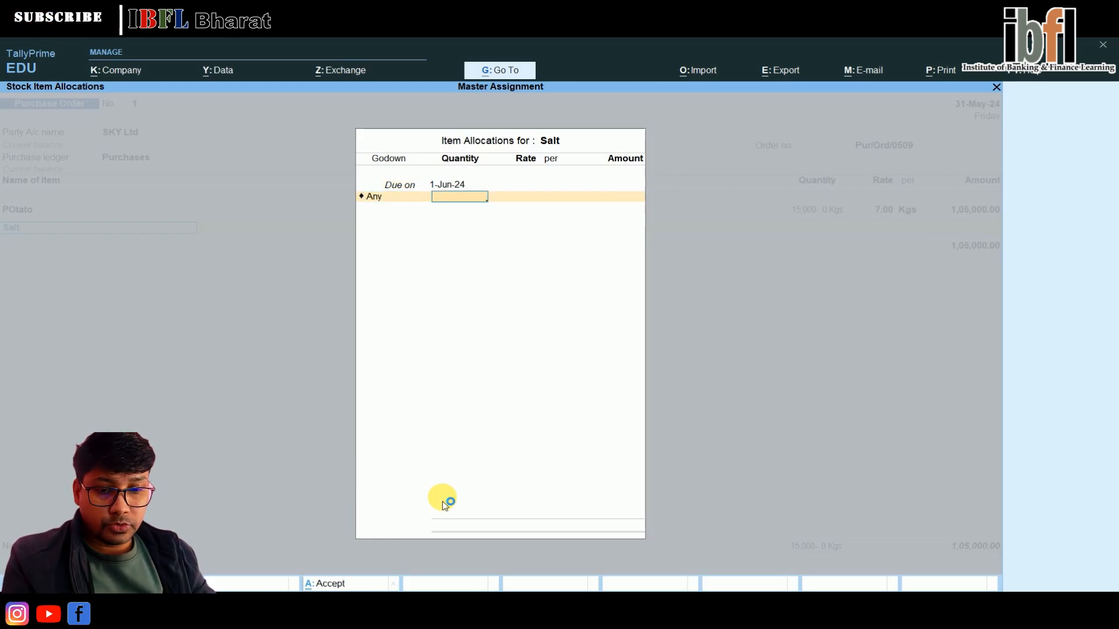
# Set the salt quantity to 500 Kgs at a rate of 6 and finish the item line.
pyautogui.write('500')
pyautogui.press('Return')
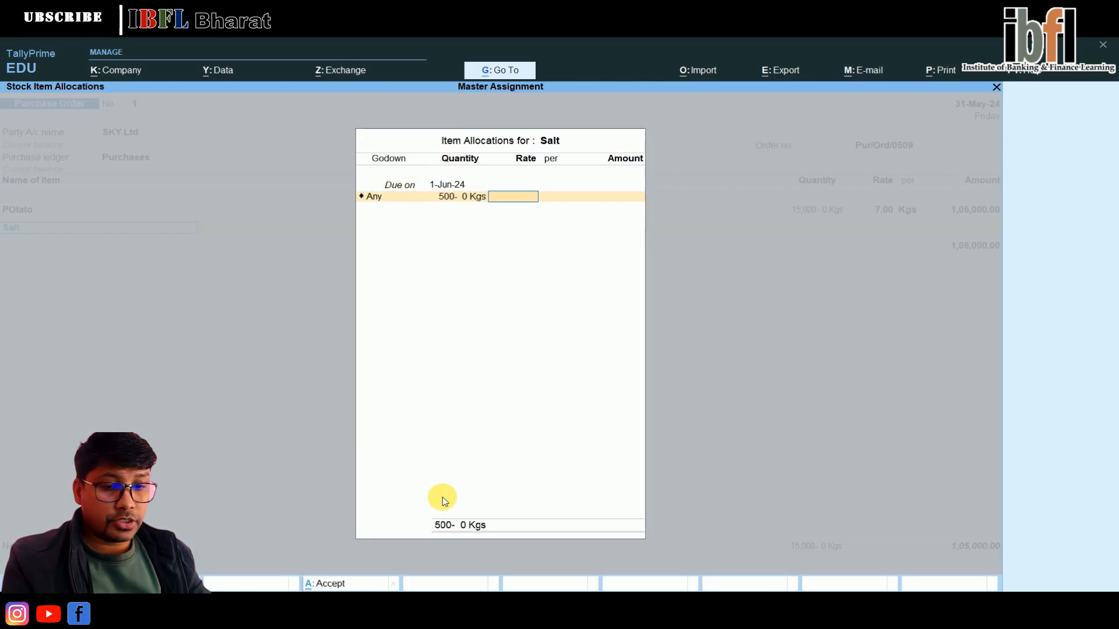
pyautogui.write('6')
pyautogui.press('Return')
pyautogui.press('Return')
pyautogui.press('Return')
pyautogui.press('Return')
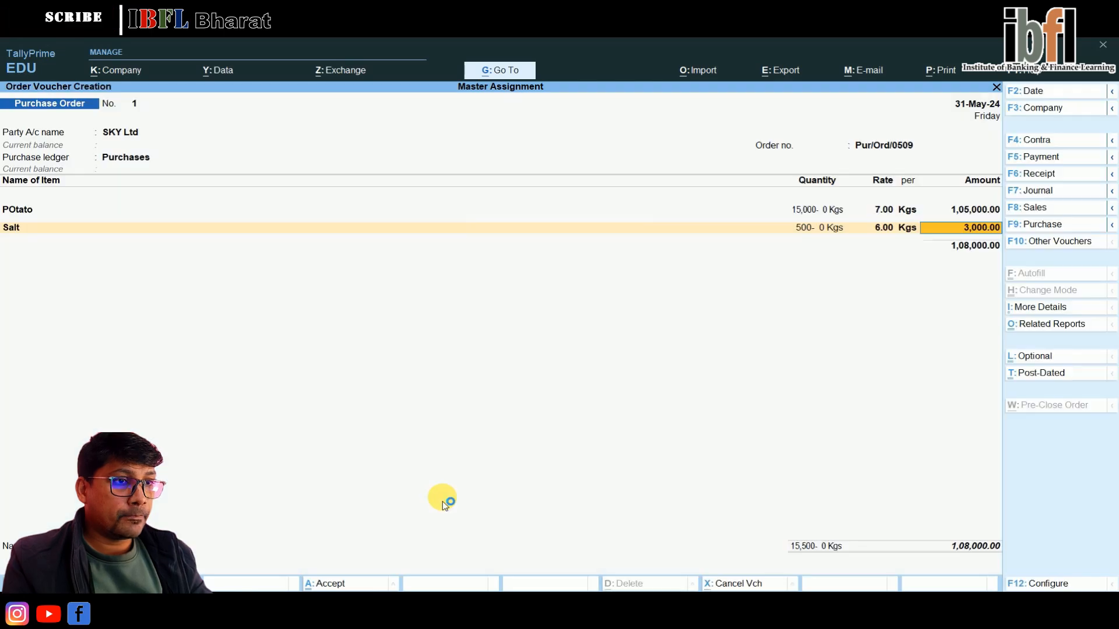
pyautogui.press('Return')
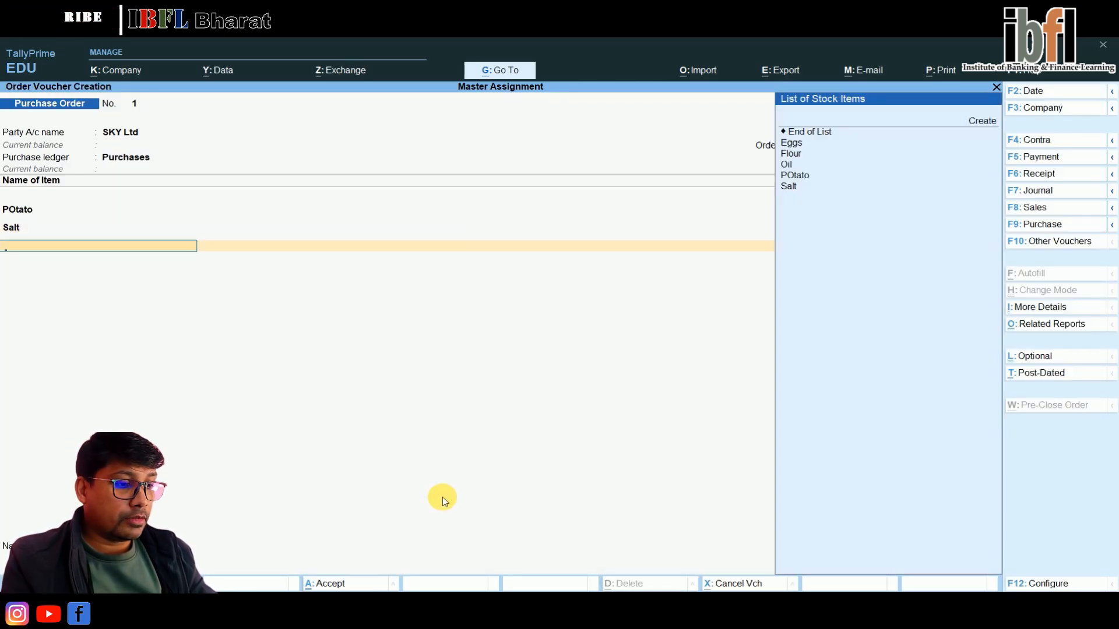
# Add the Oil item to the order without a description, due on 1-Jun-24.
pyautogui.write('i')
pyautogui.press('Return')
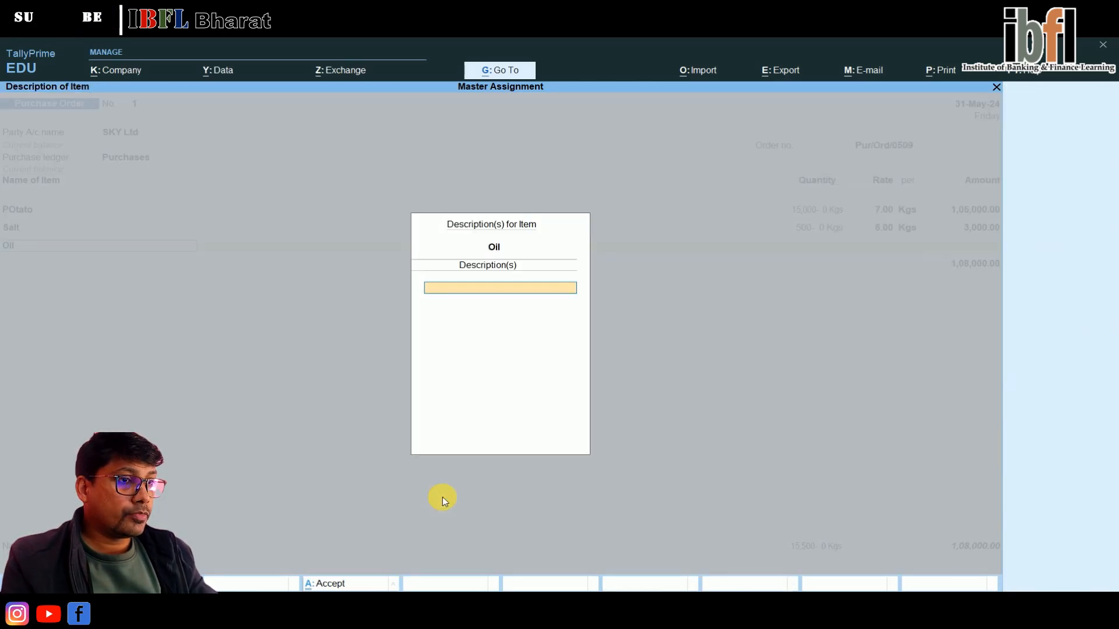
pyautogui.press('Return')
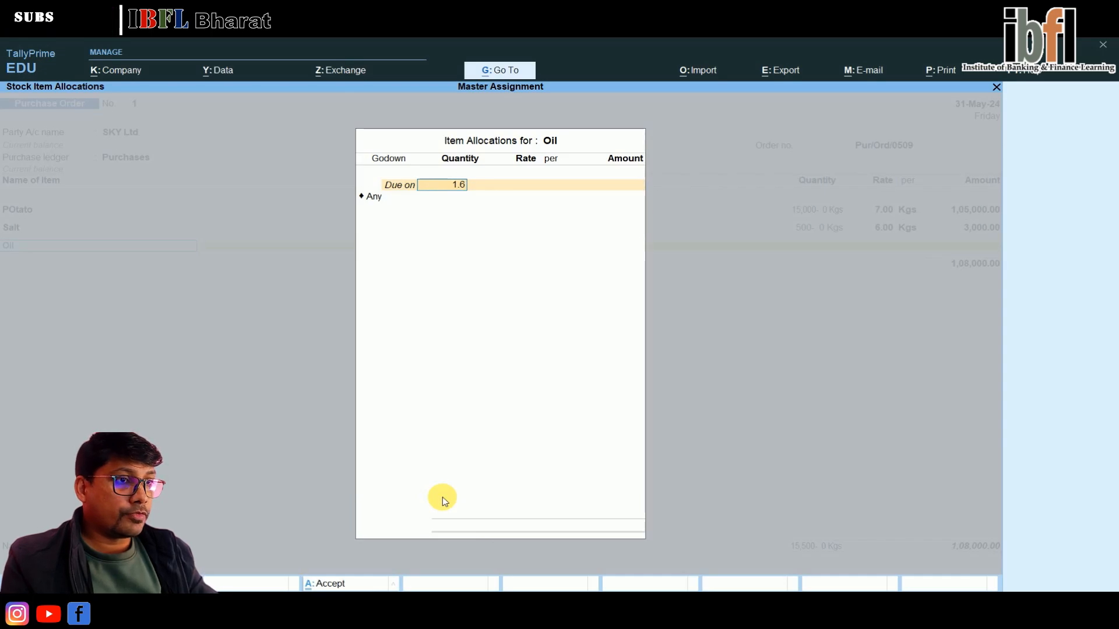
pyautogui.press('Return')
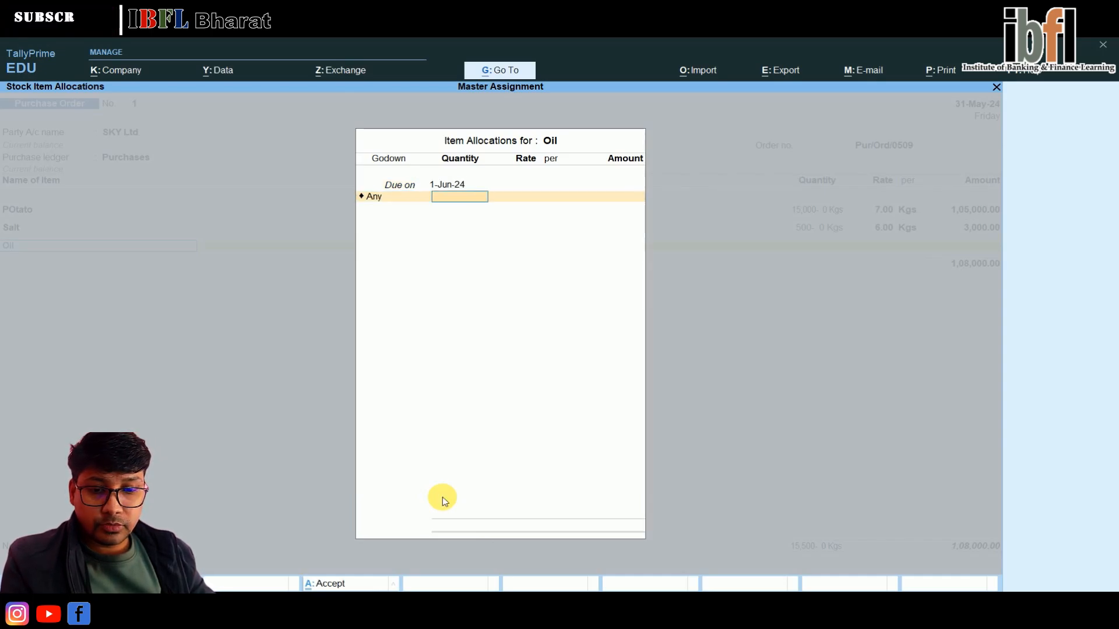
# Set the oil quantity to 4,000 Ltr at a rate of 30 and finish the item line.
pyautogui.write('4,000')
pyautogui.press('Return')
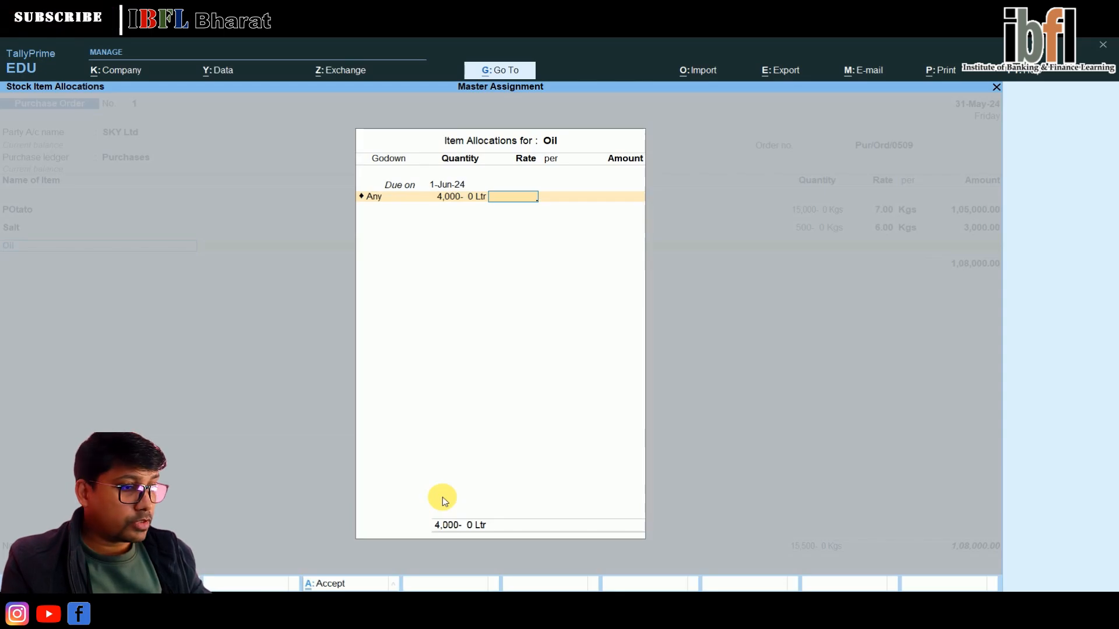
pyautogui.write('30')
pyautogui.press('Return')
pyautogui.press('Return')
pyautogui.press('Return')
pyautogui.press('Return')
pyautogui.press('Return')
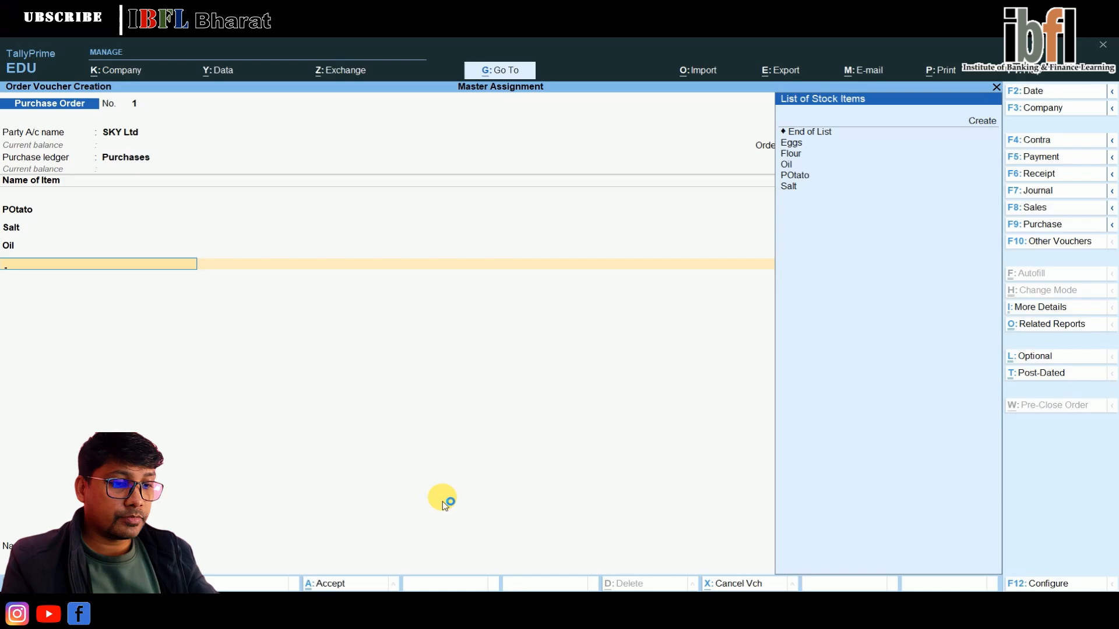
# Add the Eggs item to the order without a description, due on 1-Jun-24 at any godown.
pyautogui.write('e')
pyautogui.press('Return')
pyautogui.press('Return')
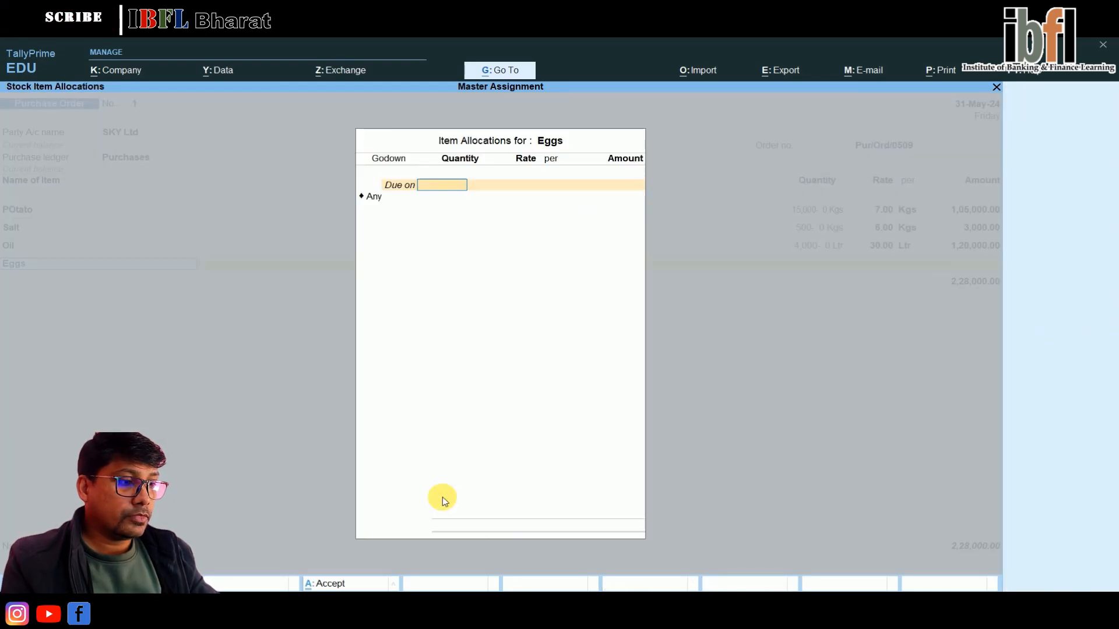
pyautogui.write('1.6')
pyautogui.press('Return')
pyautogui.press('Return')
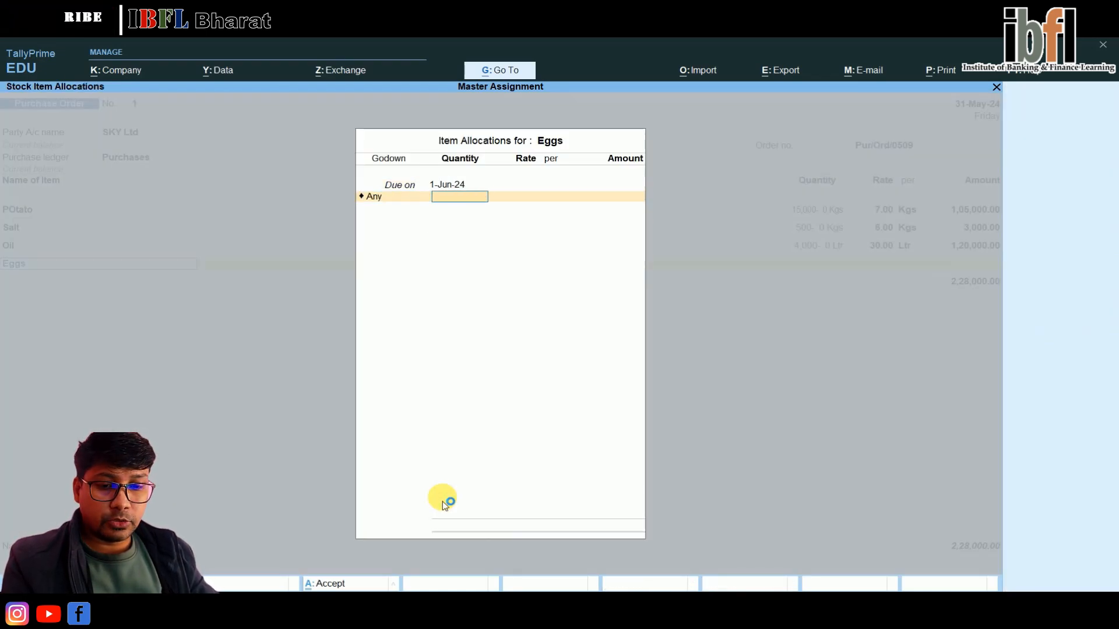
# Set the eggs quantity to 1,200 Dzn at a rate of 12 and finish the item line.
pyautogui.write('1,200')
pyautogui.press('Return')
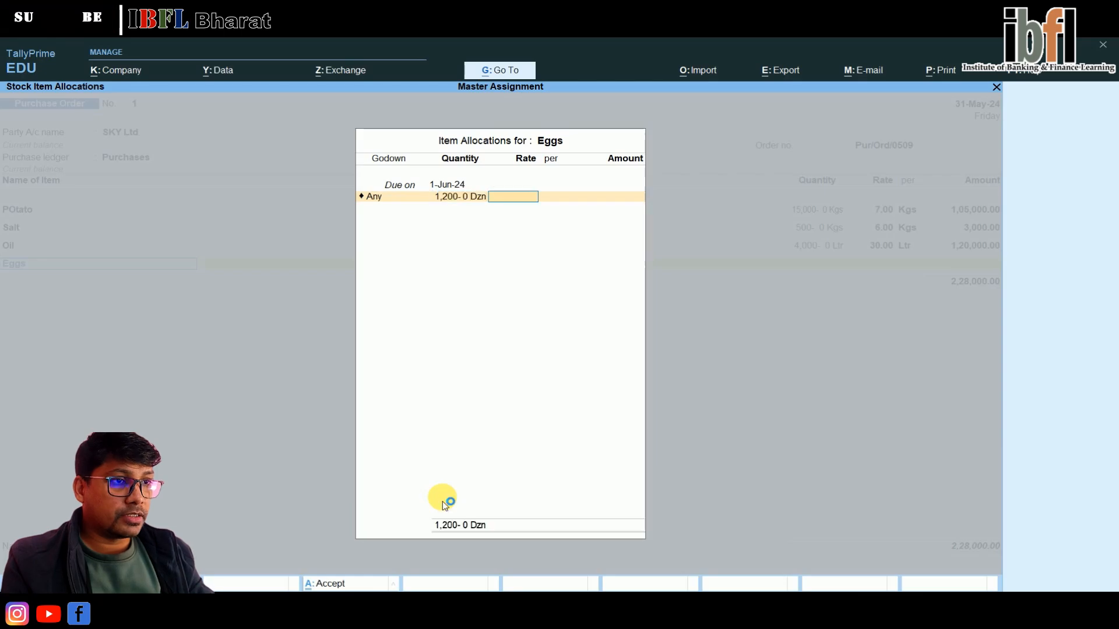
pyautogui.write('12')
pyautogui.press('Return')
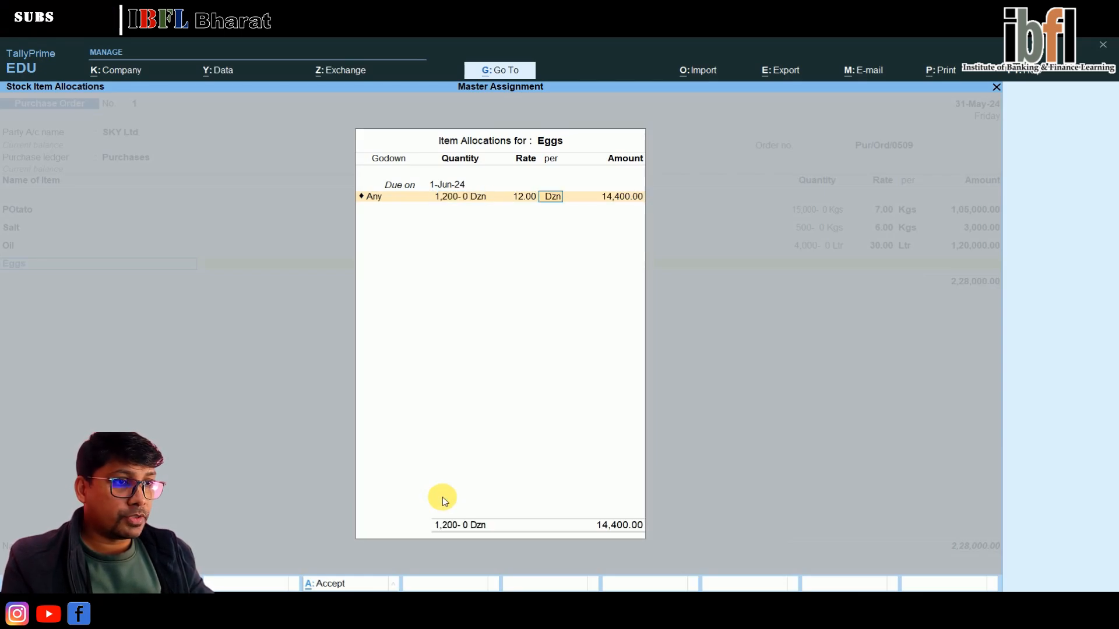
pyautogui.press('Return')
pyautogui.press('Return')
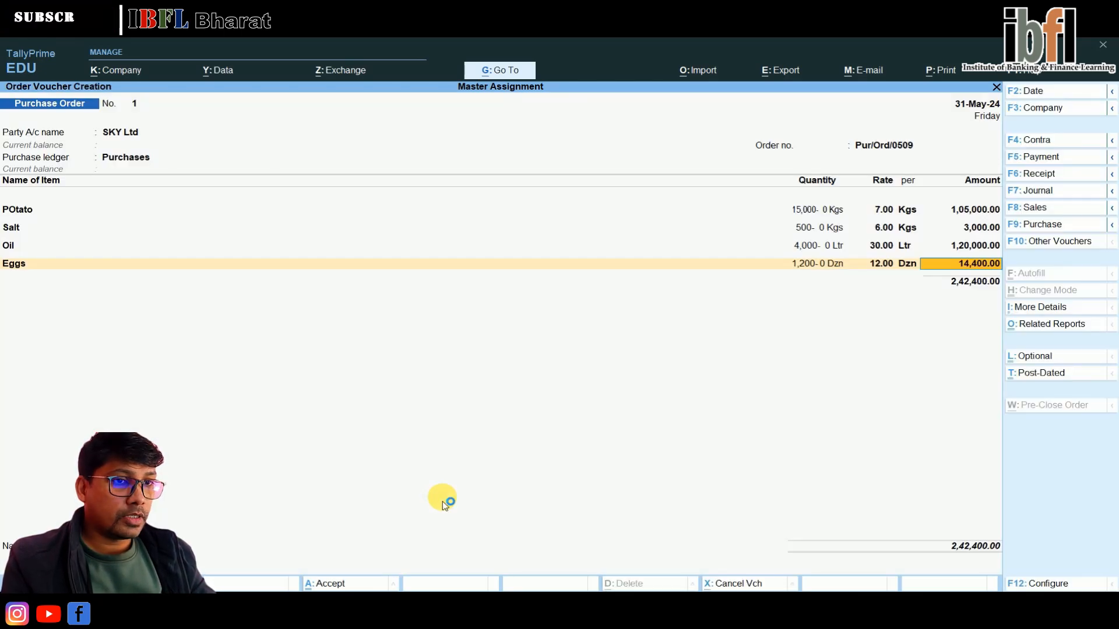
pyautogui.press('Return')
# Add the Flour item to the order without a description, due on 1-Jun-24.
pyautogui.write('F')
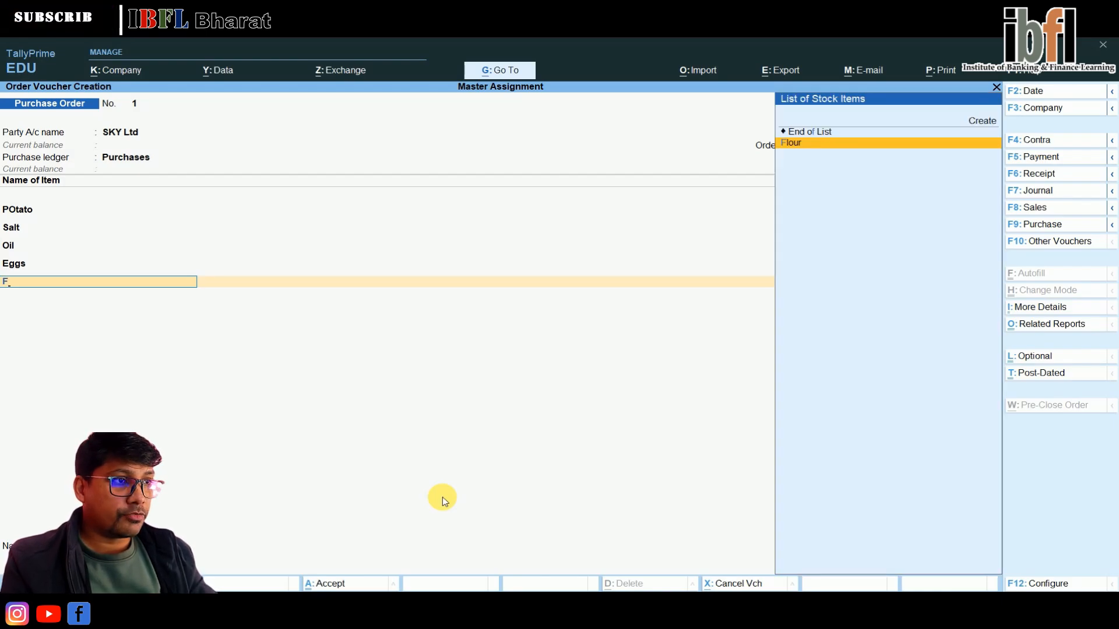
pyautogui.press('Return')
pyautogui.press('Return')
pyautogui.press('Return')
pyautogui.press('BackSpace')
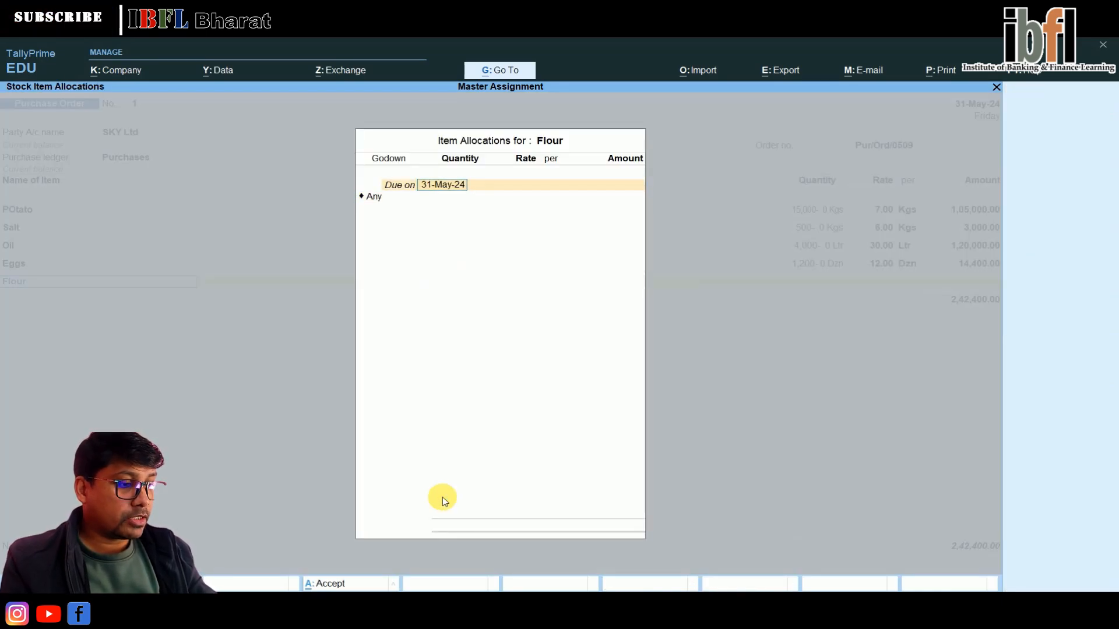
pyautogui.write('1.')
pyautogui.press('Return')
pyautogui.press('Return')
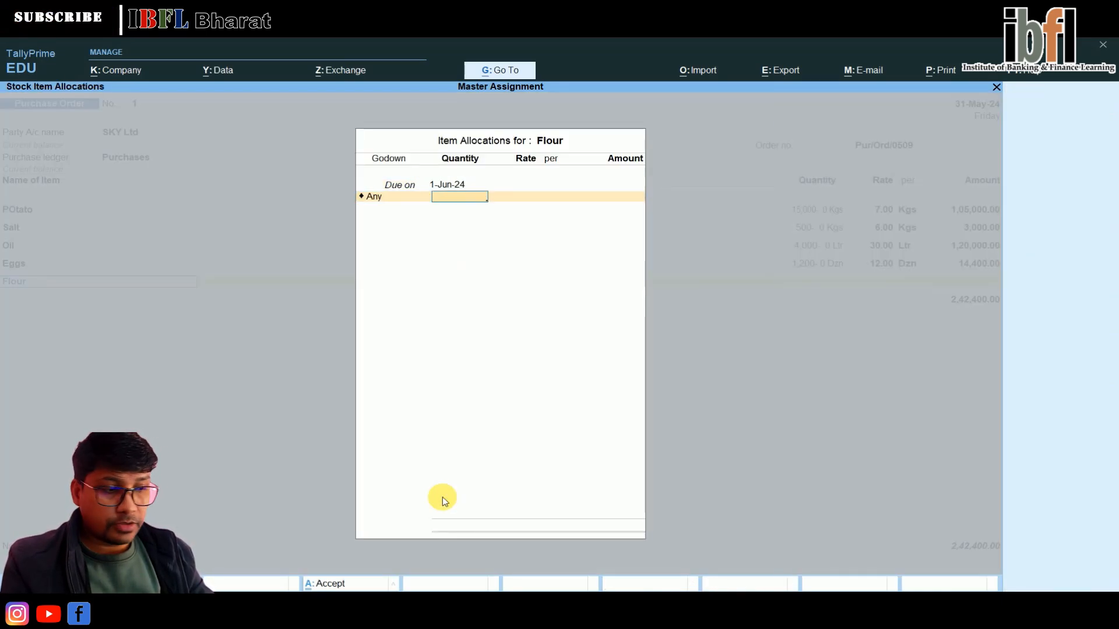
# Set the flour quantity to 5,000 Kgs at a rate of 25 and end the item list.
pyautogui.write('5,00')
pyautogui.write('000')
pyautogui.press('Return')
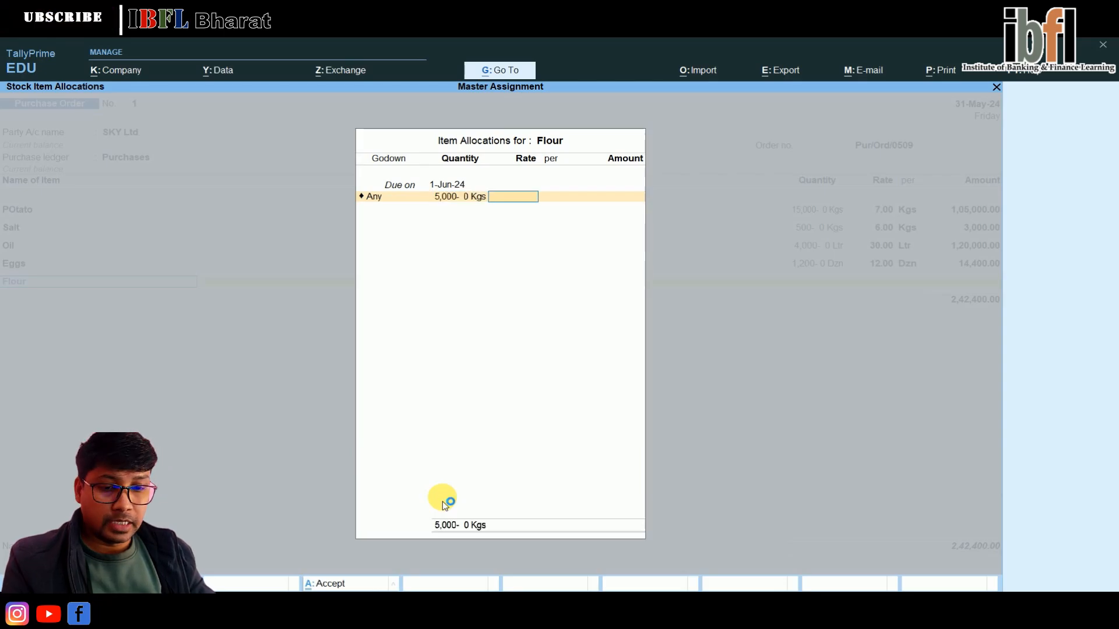
pyautogui.write('25')
pyautogui.press('Return')
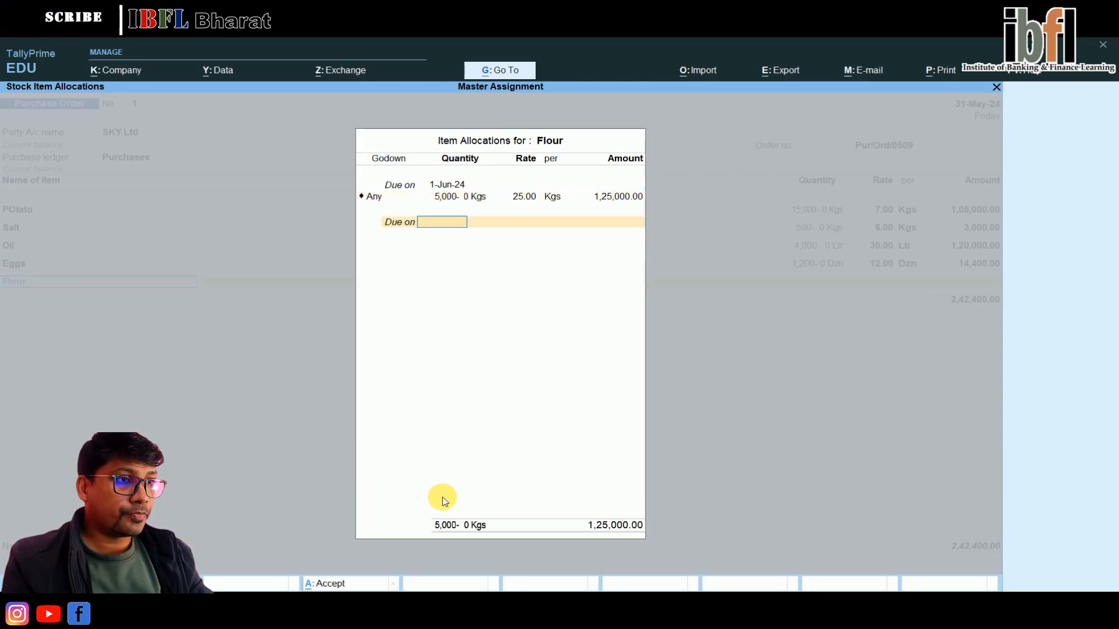
pyautogui.press('Return')
pyautogui.press('Return')
pyautogui.press('Return')
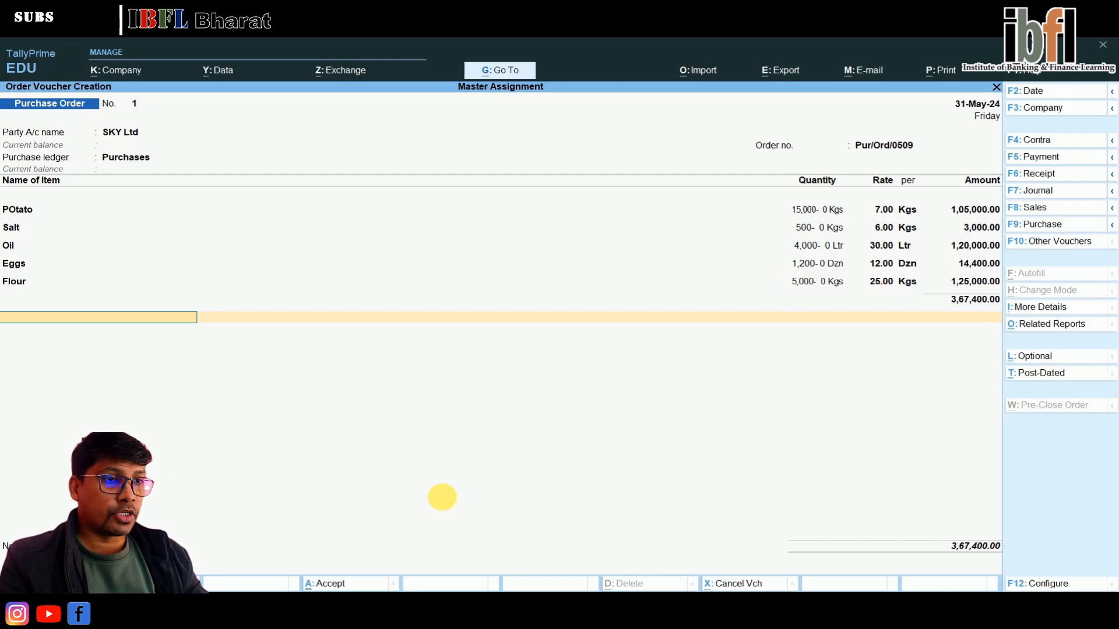
# Save the purchase order and set the date of the next voucher to 1-Jun-24.
pyautogui.press('Return')
pyautogui.press('Return')
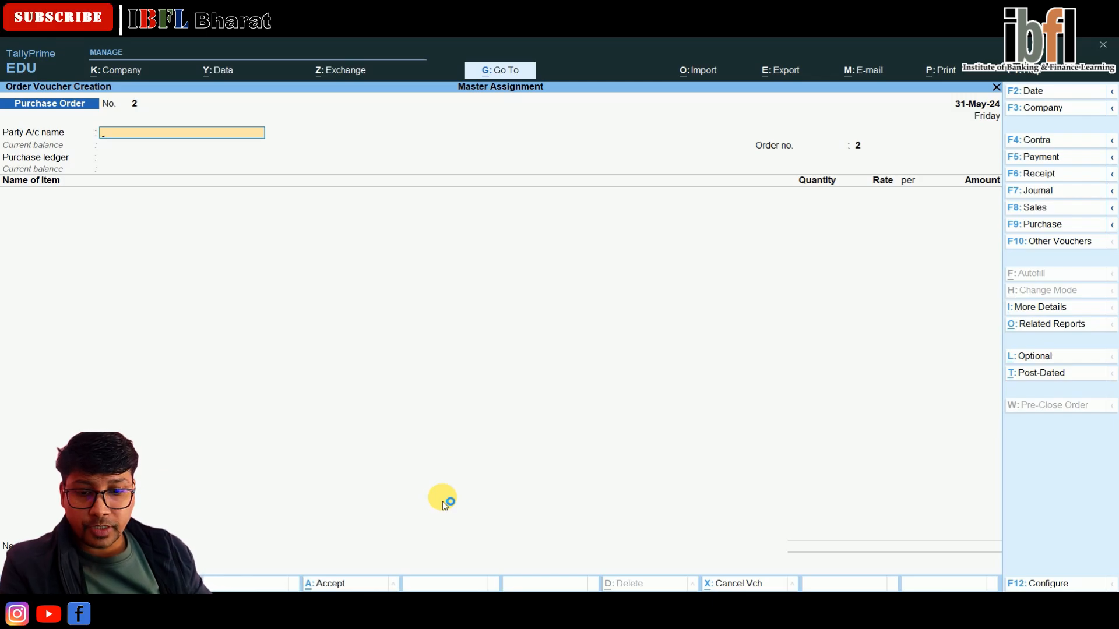
pyautogui.press('F2')
pyautogui.press('Return')
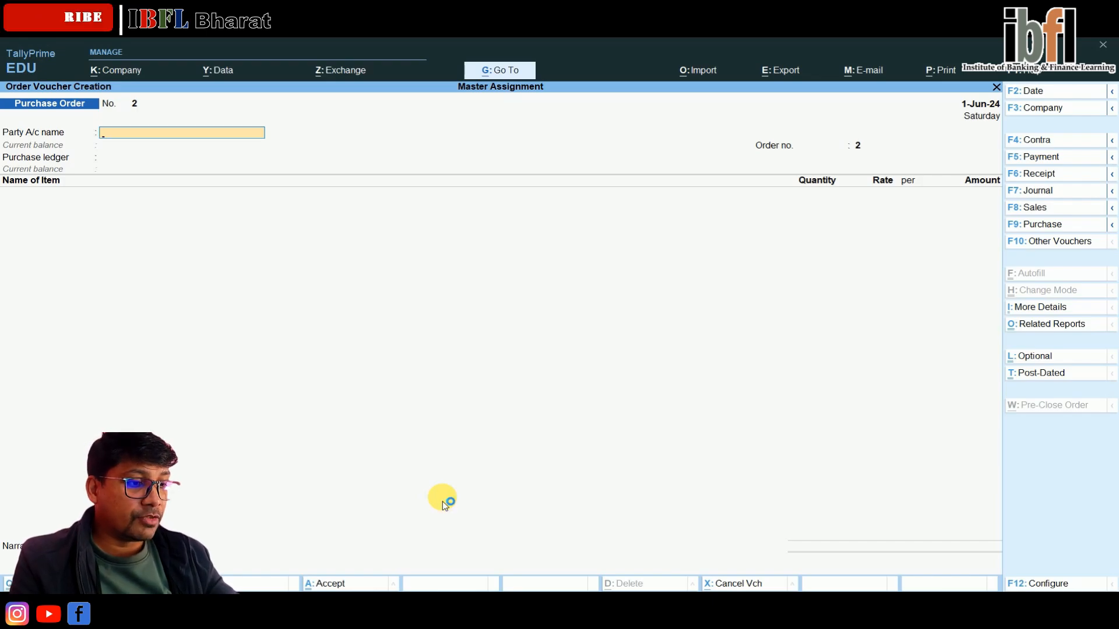
# Show the inactive voucher types and change the voucher to Receipt Note, leaving its reference number blank.
pyautogui.press('F10')
pyautogui.press('Up')
pyautogui.press('Up')
pyautogui.press('Up')
pyautogui.press('Up')
pyautogui.press('Up')
pyautogui.press('Up')
pyautogui.press('Up')
pyautogui.press('Up')
pyautogui.press('Up')
pyautogui.press('Up')
pyautogui.press('Up')
pyautogui.press('Up')
pyautogui.press('Up')
pyautogui.press('Up')
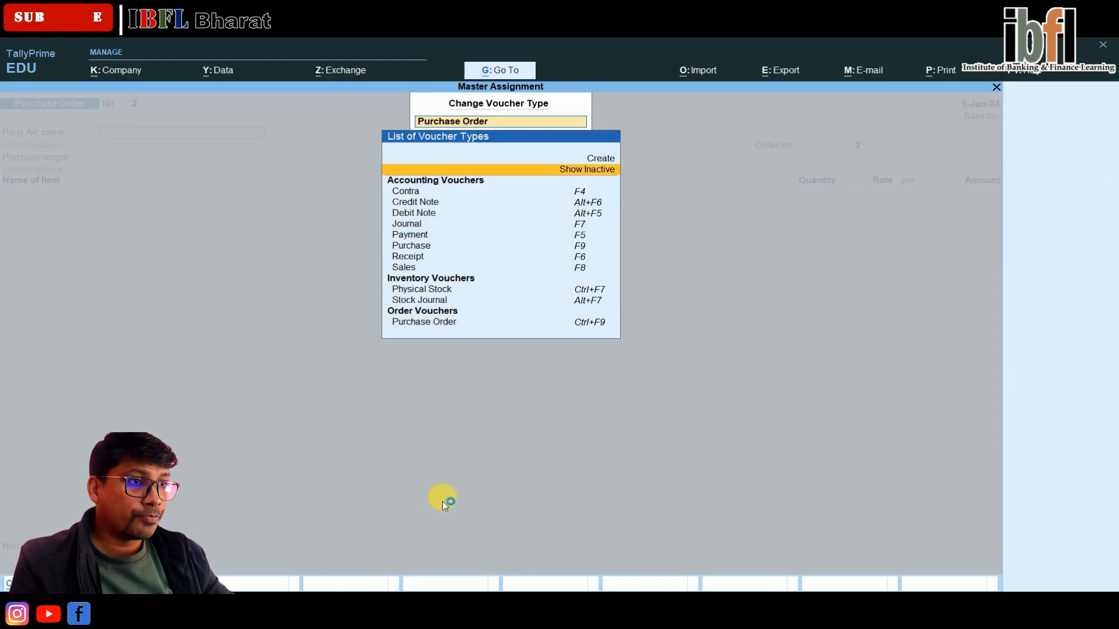
pyautogui.press('Return')
pyautogui.press('Down')
pyautogui.press('Down')
pyautogui.press('Down')
pyautogui.press('Down')
pyautogui.press('Down')
pyautogui.press('Down')
pyautogui.press('Down')
pyautogui.press('Down')
pyautogui.press('Down')
pyautogui.press('Down')
pyautogui.press('Down')
pyautogui.press('Down')
pyautogui.press('Down')
pyautogui.press('Down')
pyautogui.press('Down')
pyautogui.press('Down')
pyautogui.press('Down')
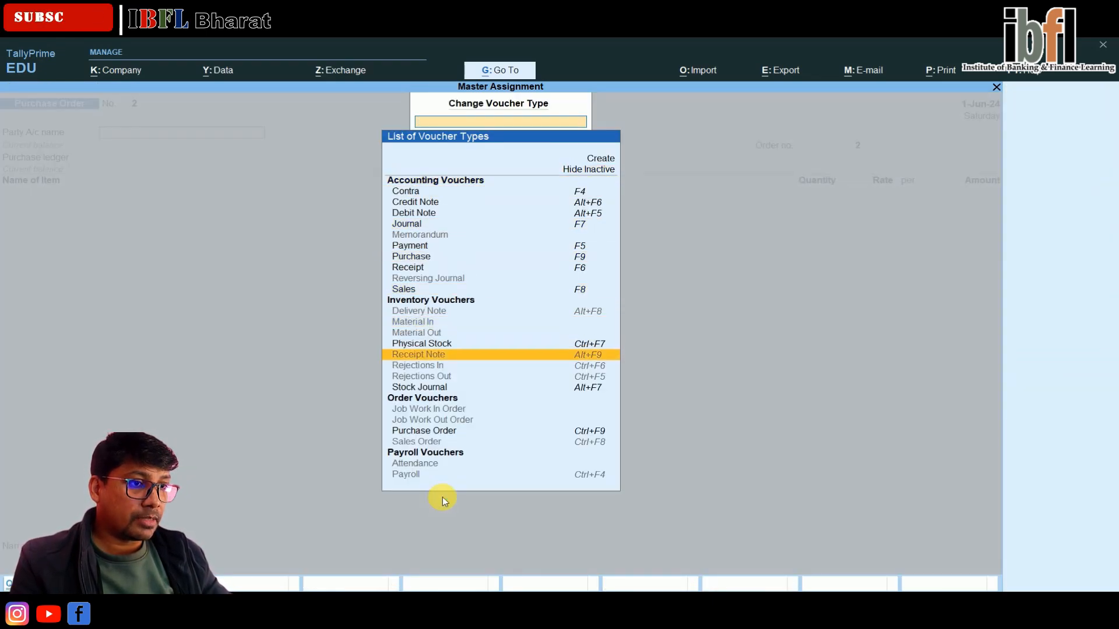
pyautogui.press('Return')
pyautogui.press('Return')
pyautogui.press('Return')
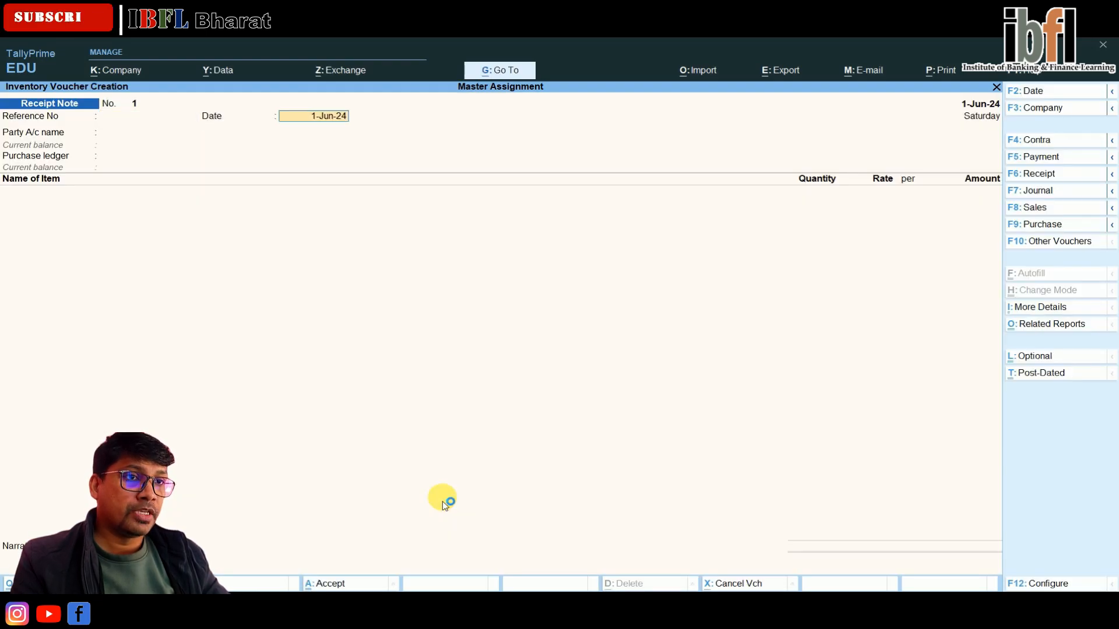
# Choose SKY Ltd as the party and link its 31-May-24 purchase order, leaving the receipt details blank.
pyautogui.press('Return')
pyautogui.press('Down')
pyautogui.press('Down')
pyautogui.press('Return')
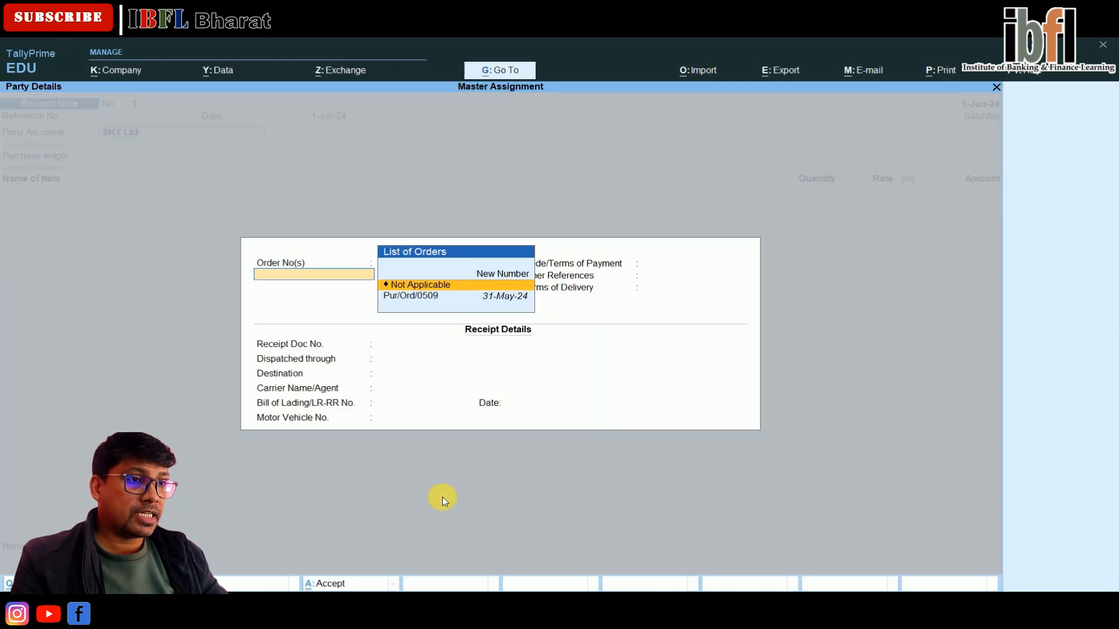
pyautogui.press('Down')
pyautogui.press('Return')
pyautogui.press('Return')
pyautogui.press('Return')
pyautogui.press('Return')
pyautogui.press('Return')
pyautogui.press('Return')
pyautogui.press('Return')
pyautogui.press('Return')
pyautogui.press('Return')
pyautogui.press('Return')
pyautogui.press('Return')
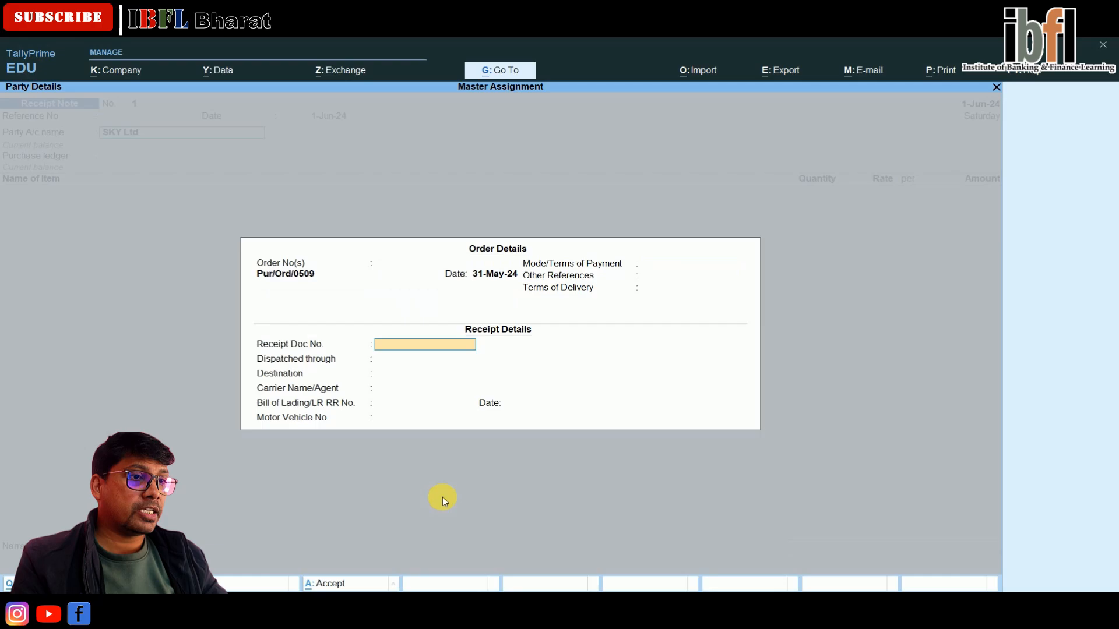
pyautogui.press('Return')
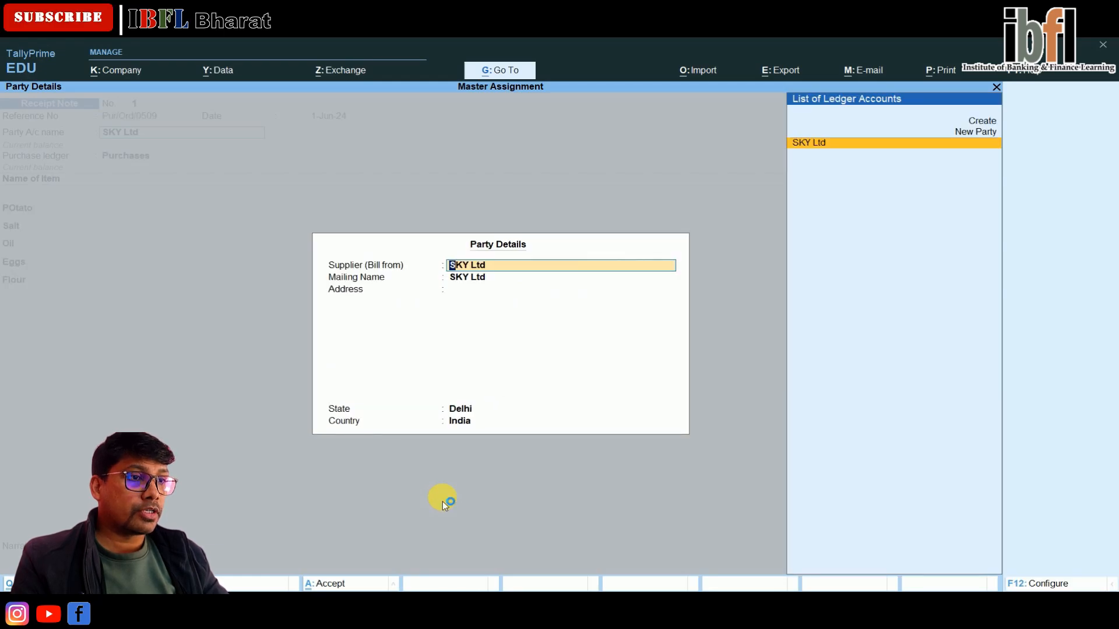
# Accept the supplier details for SKY Ltd and keep Purchases as the purchase ledger.
pyautogui.press('Return')
pyautogui.press('Return')
pyautogui.press('Return')
pyautogui.press('Return')
pyautogui.press('Return')
pyautogui.press('Return')
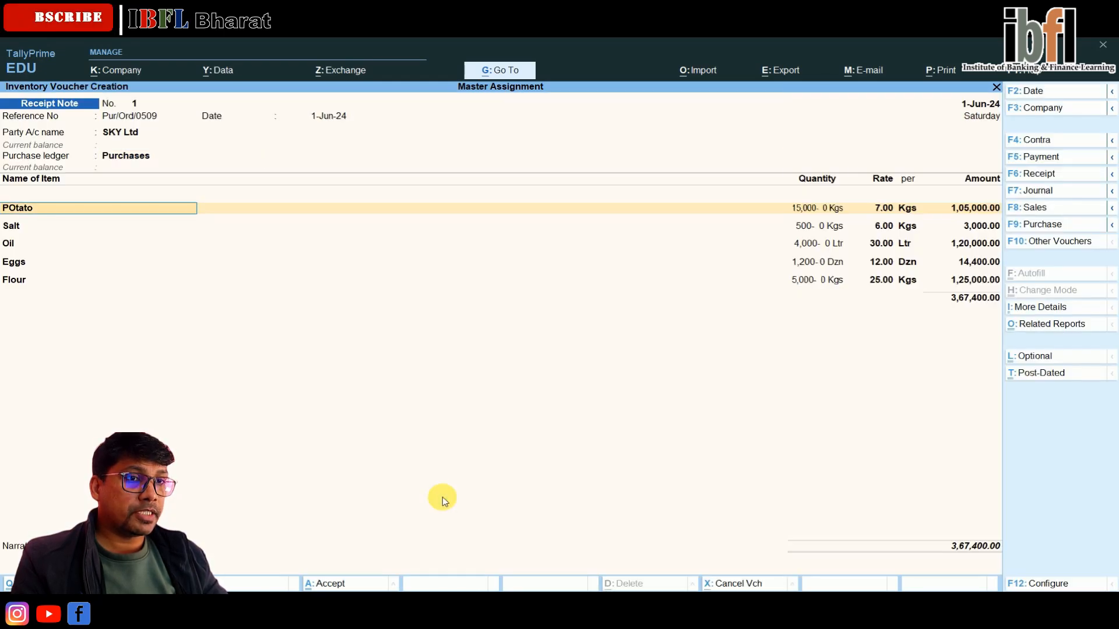
# In the Potato item's allocation, create the new tracking number Pur/Track/0609 and keep the linked order.
pyautogui.press('Return')
pyautogui.press('Return')
pyautogui.press('Return')
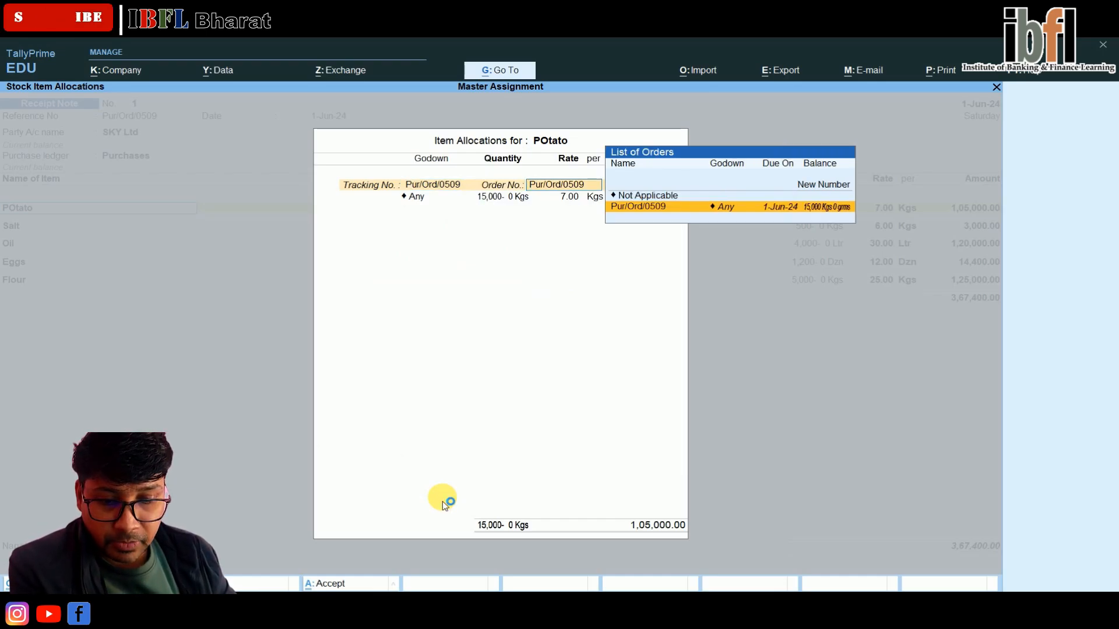
pyautogui.press('BackSpace')
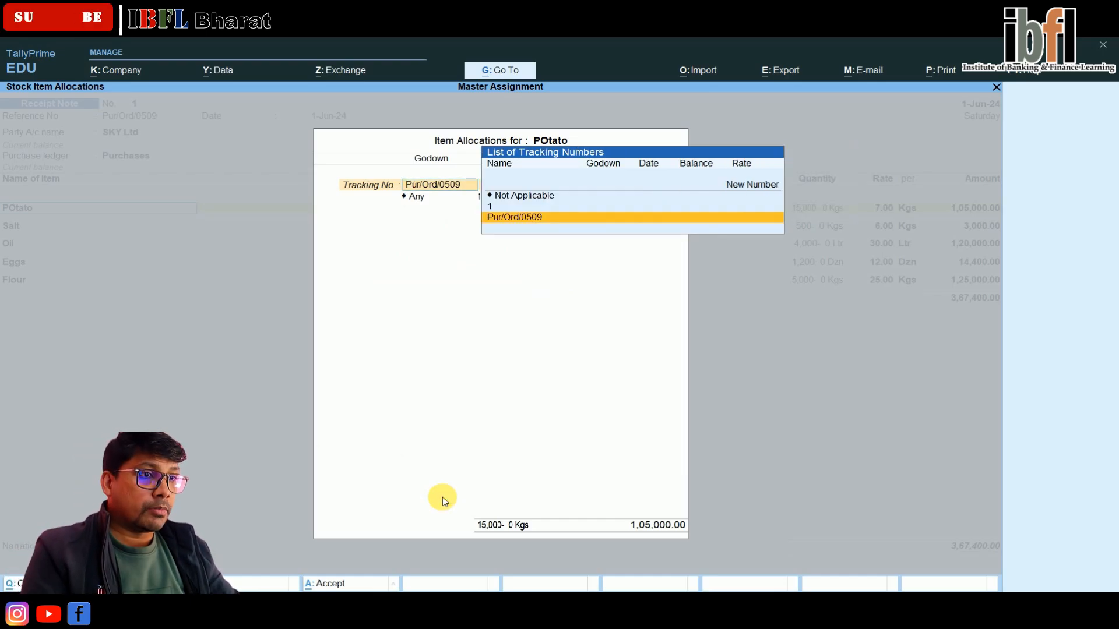
pyautogui.press('Up')
pyautogui.press('Up')
pyautogui.press('Up')
pyautogui.press('Return')
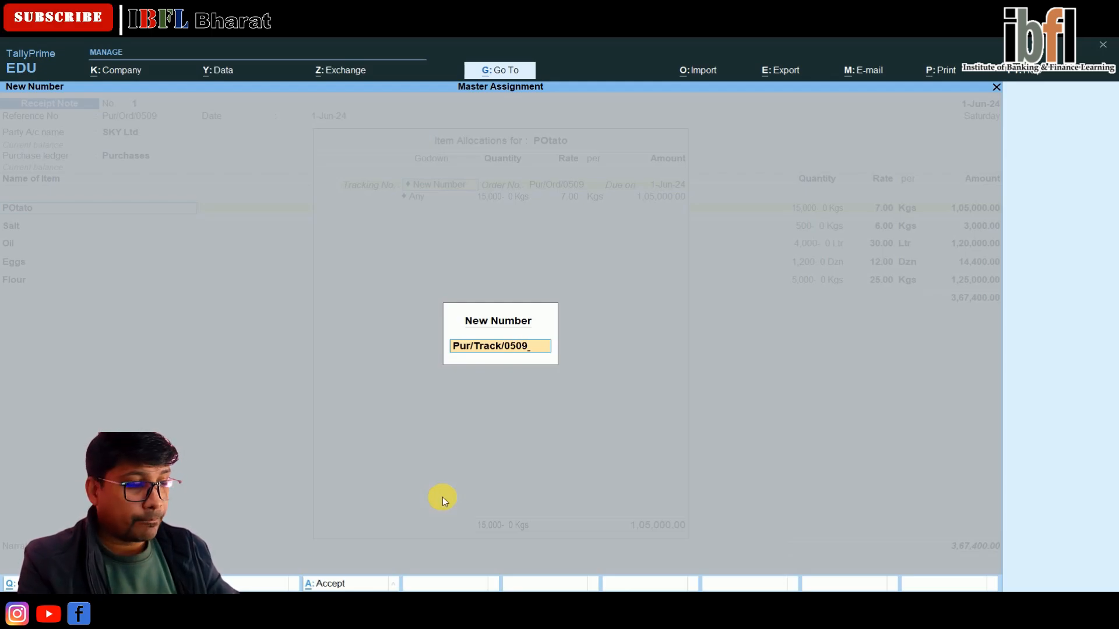
pyautogui.press('BackSpace')
pyautogui.write('6')
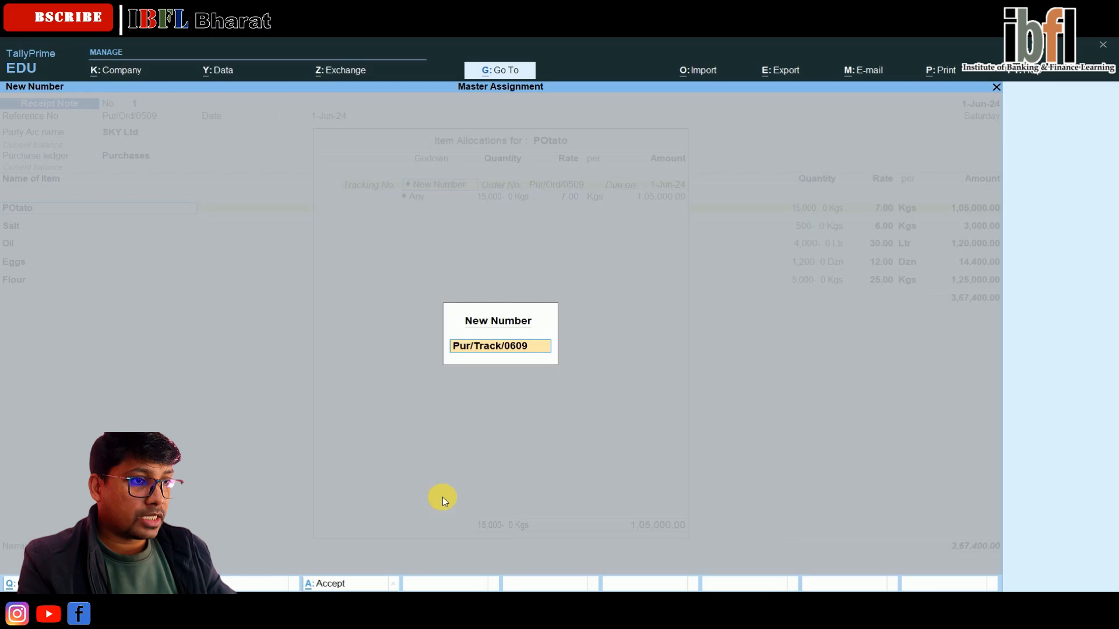
pyautogui.write('09')
pyautogui.press('Return')
pyautogui.press('BackSpace')
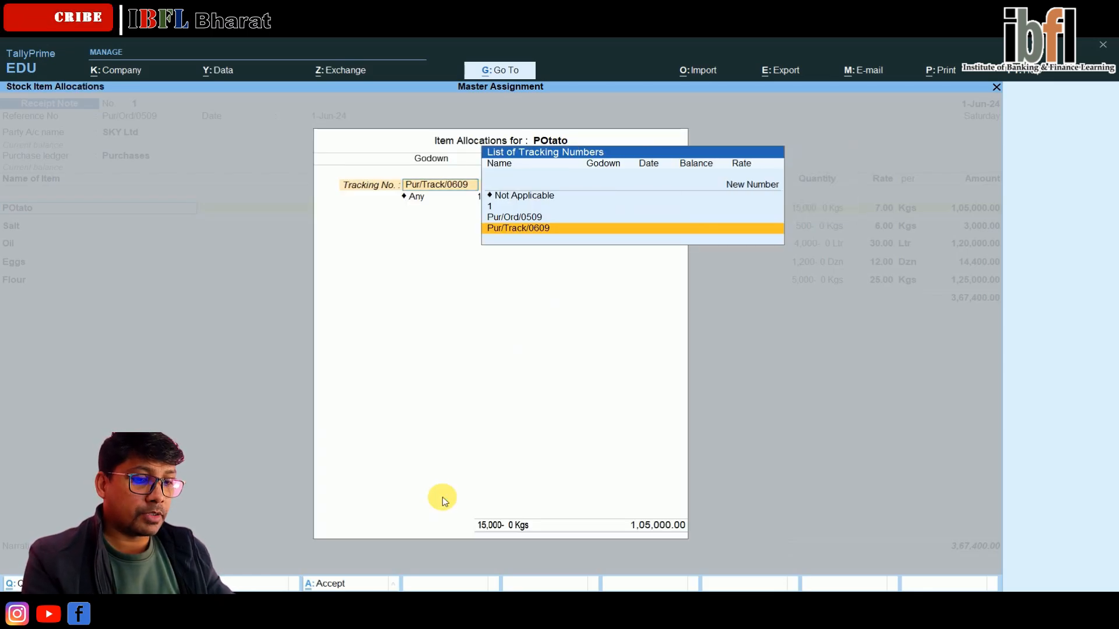
pyautogui.press('Return')
pyautogui.press('Return')
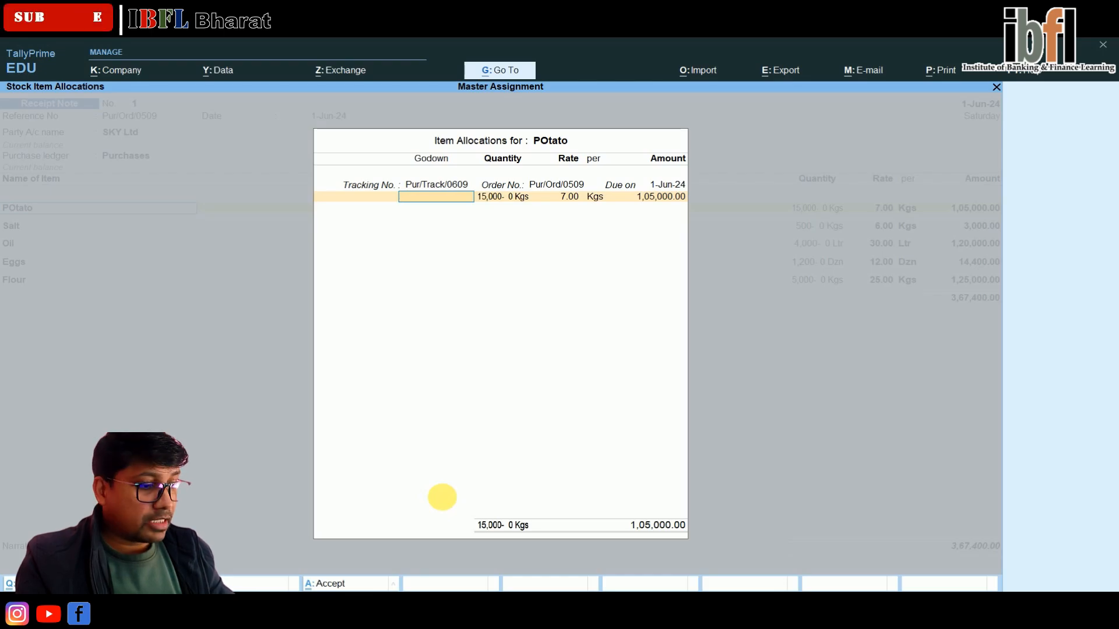
# Allocate the potatoes to the Lajpat Nagar godown, keeping the ordered quantity and rate, and finish the allocation.
pyautogui.write('L')
pyautogui.press('Return')
pyautogui.press('Return')
pyautogui.press('Return')
pyautogui.press('Return')
pyautogui.press('Return')
pyautogui.press('Return')
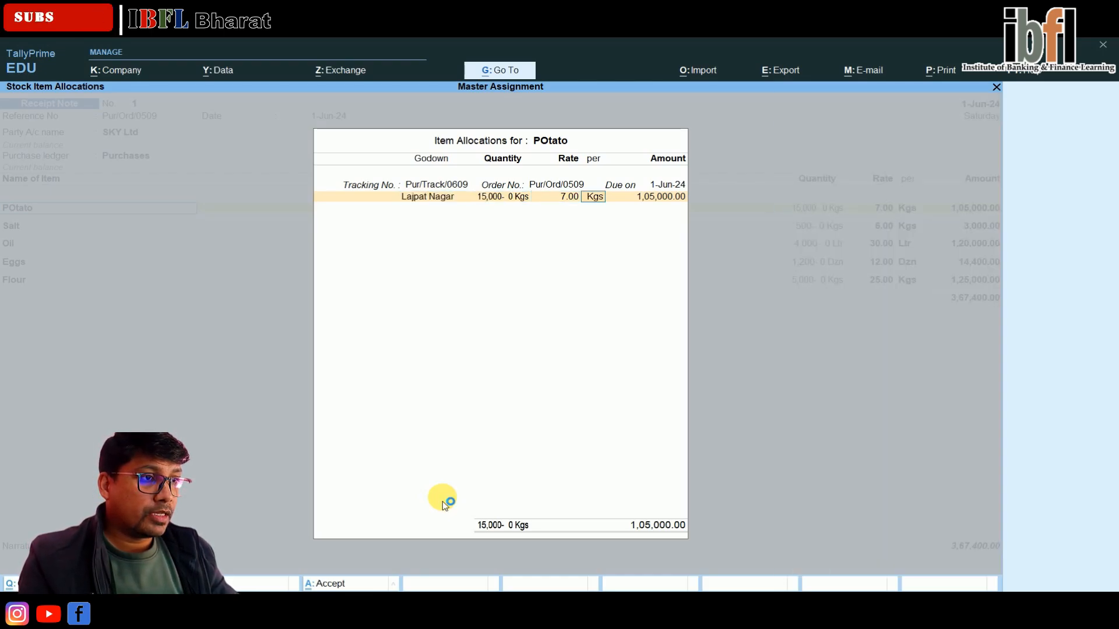
pyautogui.press('Return')
pyautogui.press('Return')
# In the Salt item's allocation, assign the tracking number Pur/Track/0609 and keep the linked order.
pyautogui.press('Return')
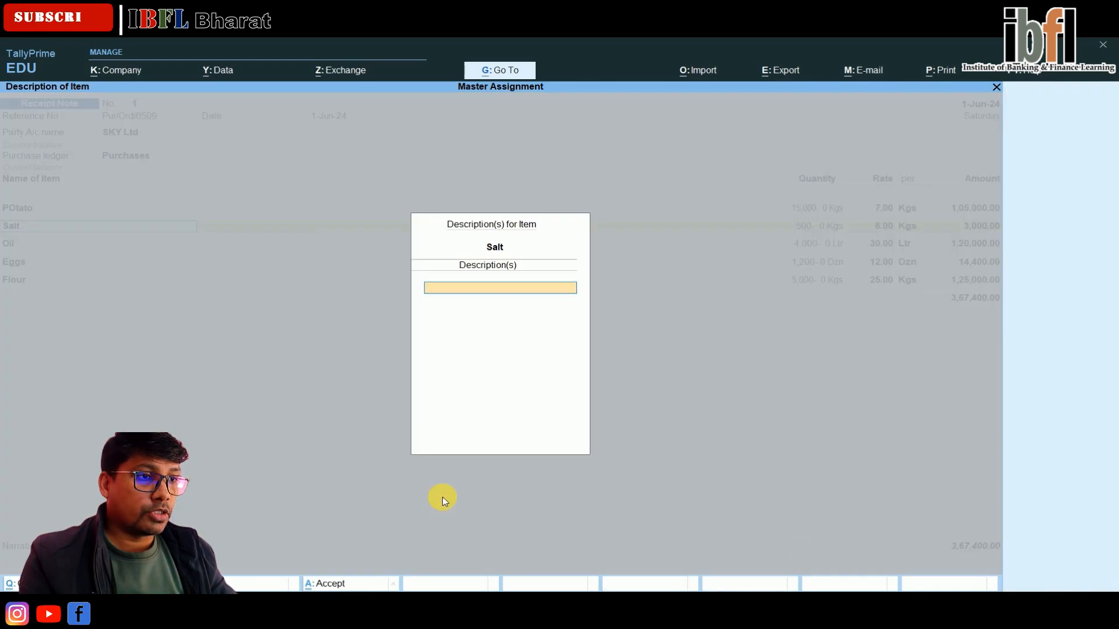
pyautogui.write('Pur/Track/0609')
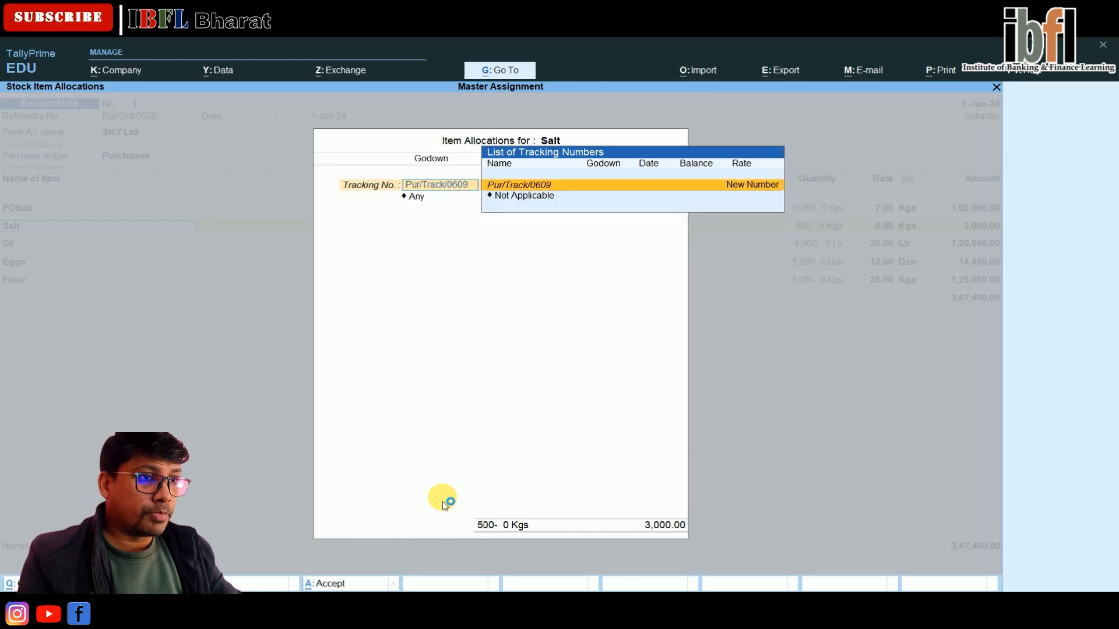
pyautogui.press('Return')
pyautogui.press('Return')
pyautogui.press('Return')
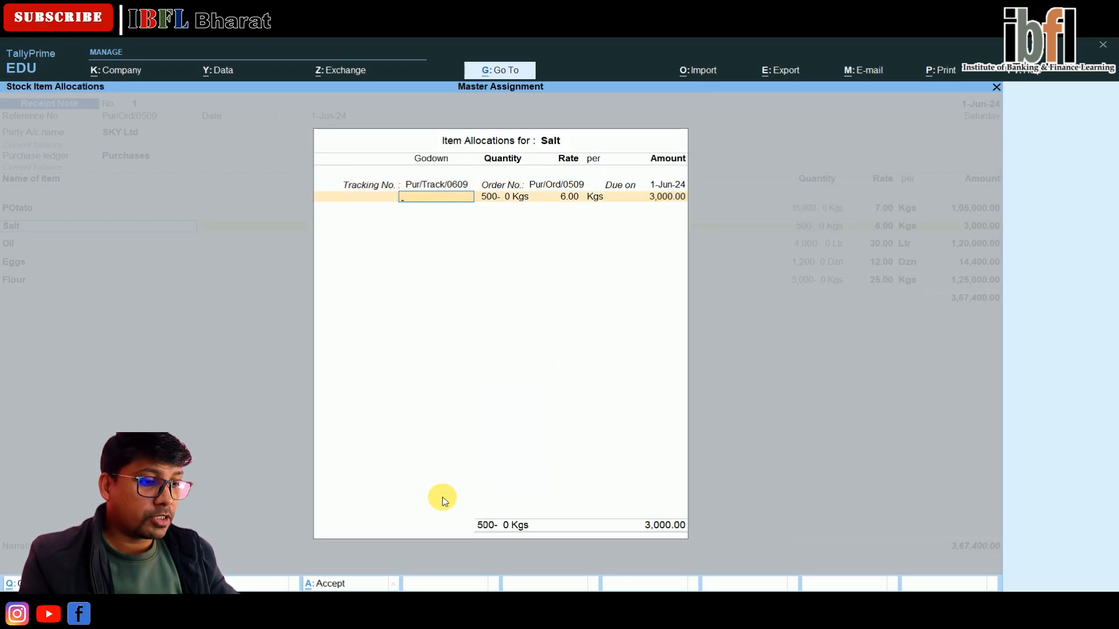
# Allocate the salt to the Lajpat Nagar godown, keep the ordered quantity and rate, and finish the item's allocation.
pyautogui.press('Return')
pyautogui.press('Return')
pyautogui.press('Return')
pyautogui.press('Return')
pyautogui.press('Return')
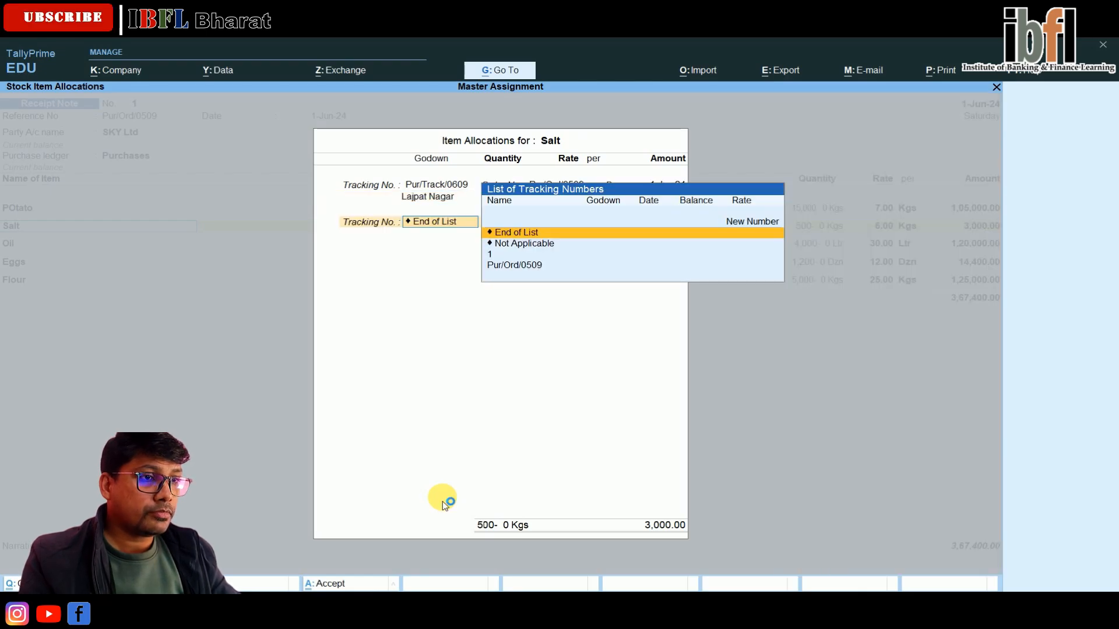
pyautogui.press('Return')
pyautogui.press('Return')
pyautogui.press('Return')
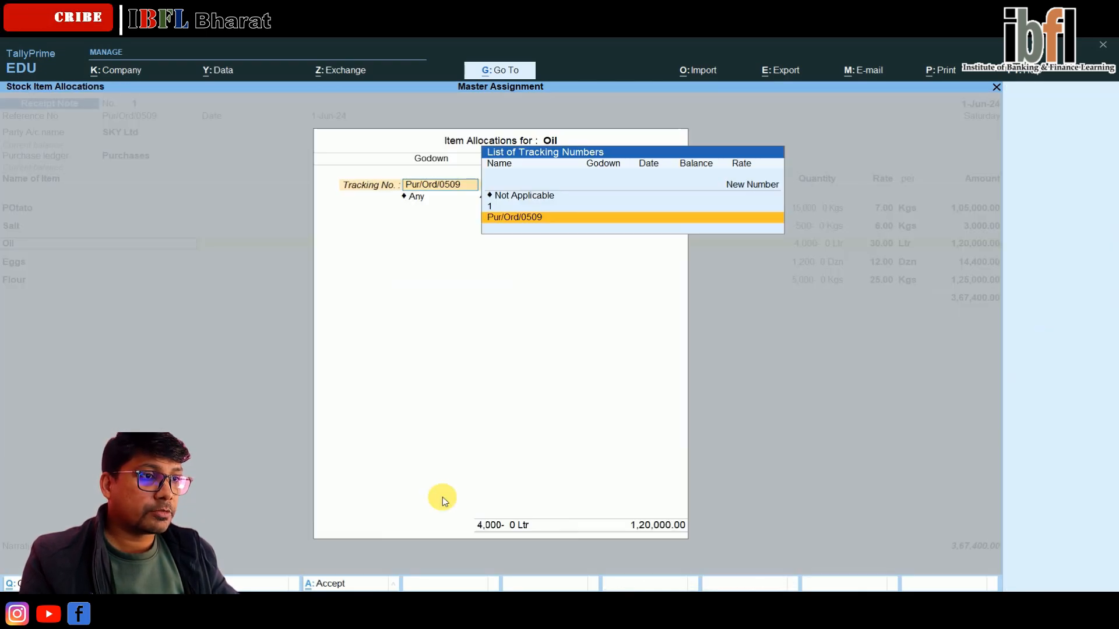
# In the Oil item's allocation, enter the tracking number Pur/Track/0609 and keep the linked order.
pyautogui.press('Return')
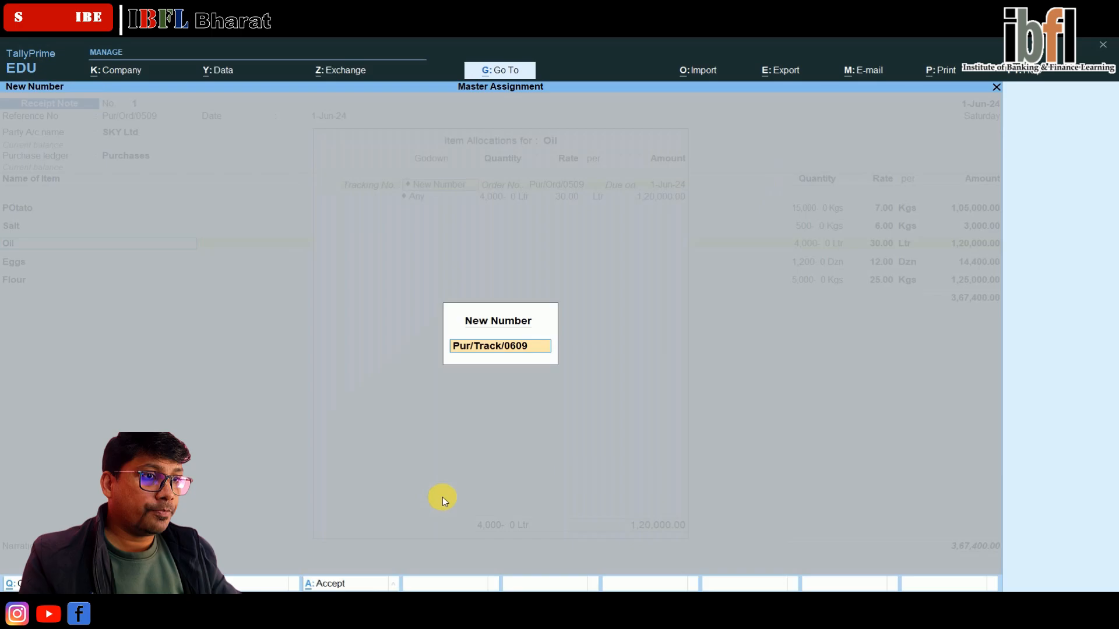
pyautogui.press('Return')
pyautogui.press('Return')
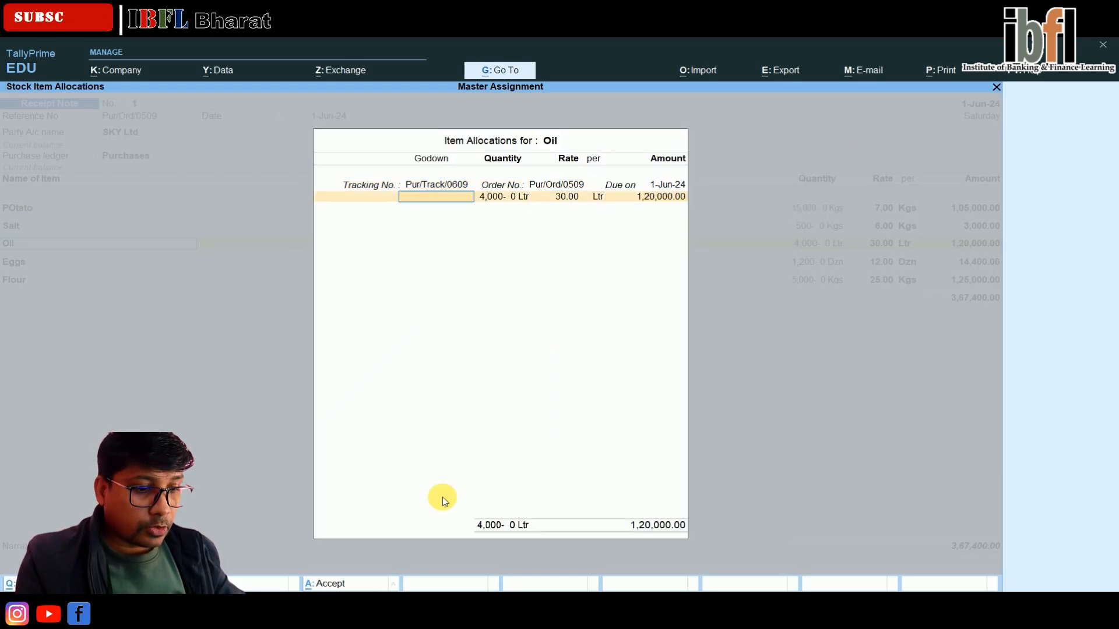
# Allocate the oil to the South Ex godown, keep the ordered quantity and rate, and finish the item's allocation.
pyautogui.press('Return')
pyautogui.press('Return')
pyautogui.press('Return')
pyautogui.press('Return')
pyautogui.press('Return')
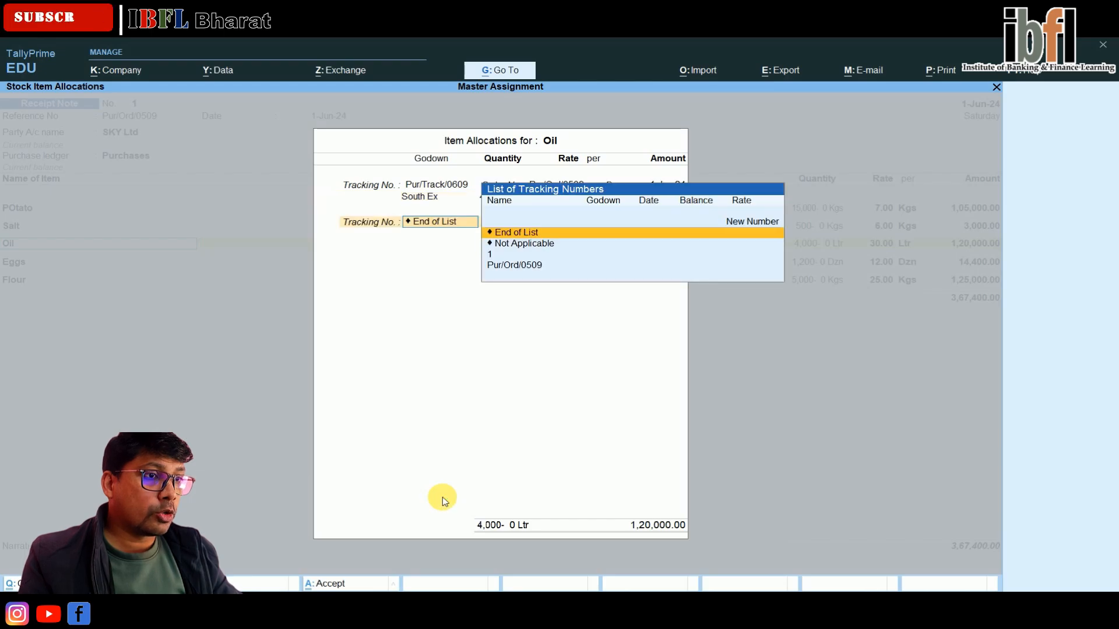
pyautogui.press('Return')
pyautogui.press('Return')
pyautogui.press('Return')
pyautogui.press('Return')
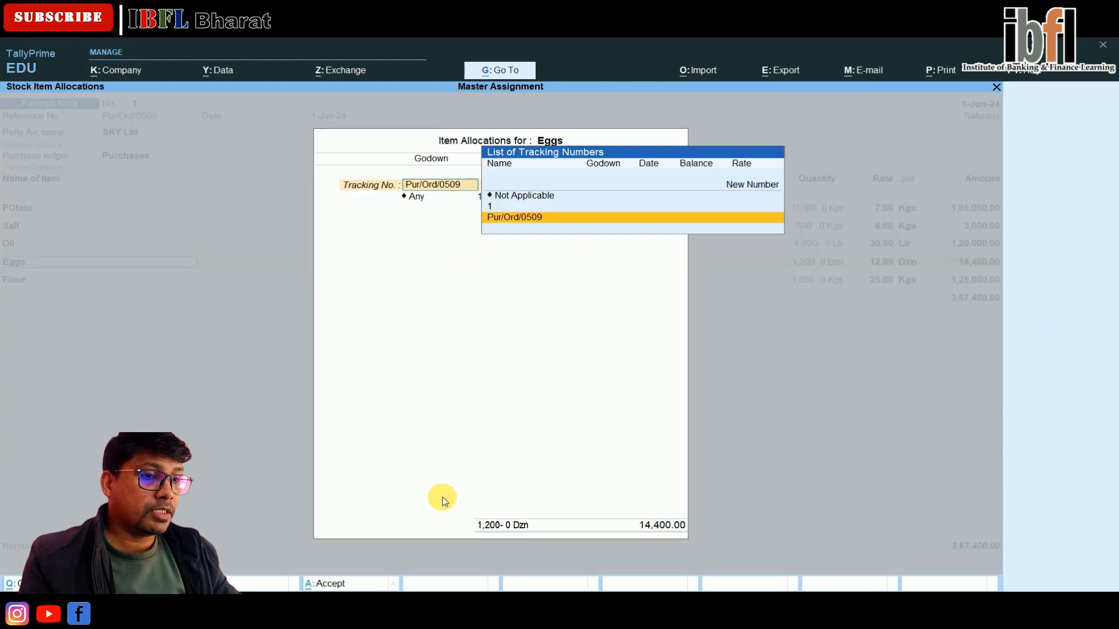
# In the Eggs item's allocation, enter the tracking number Pur/Track/0609 and keep the linked order.
pyautogui.write('Pur/Track/0609')
pyautogui.press('Return')
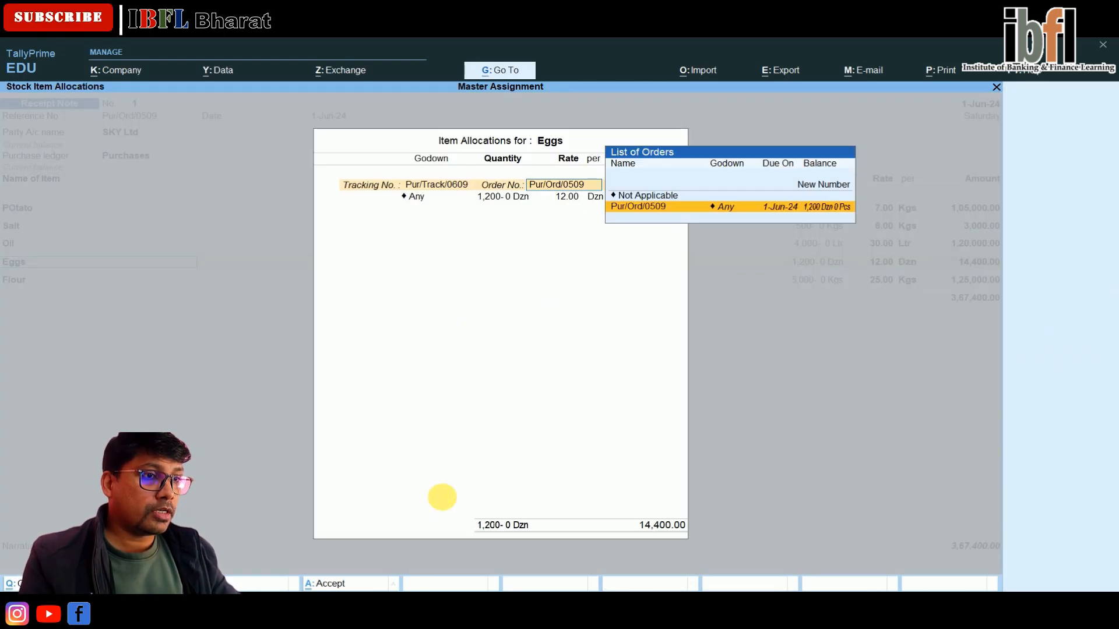
pyautogui.press('Return')
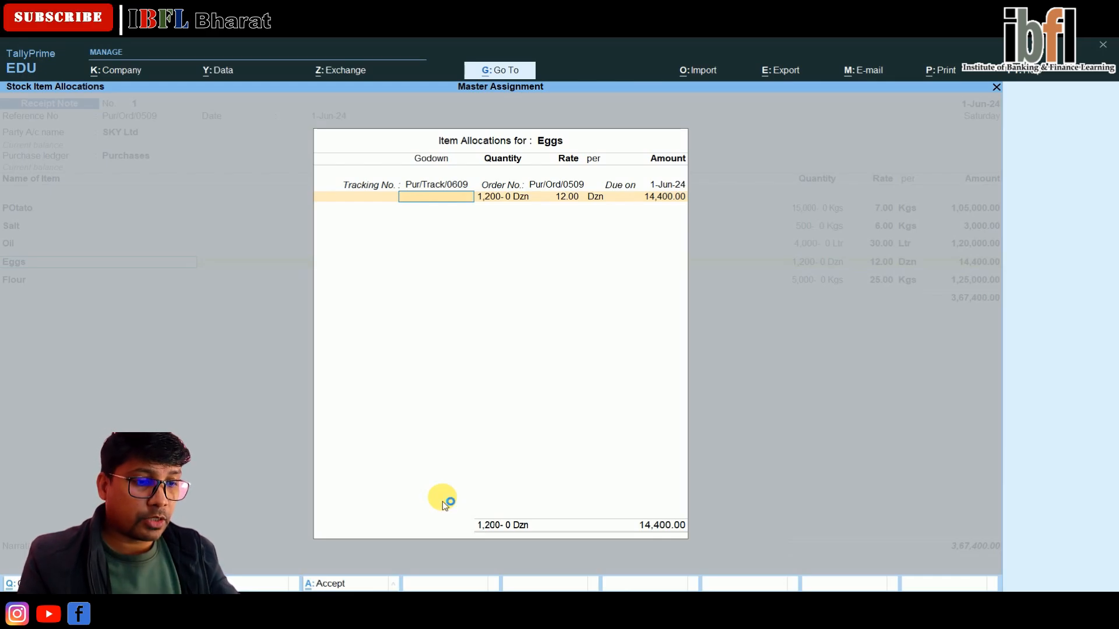
# Allocate the eggs to the South Ex godown, keep the ordered quantity and rate, and finish the item's allocation.
pyautogui.press('Return')
pyautogui.press('Return')
pyautogui.press('Return')
pyautogui.press('Return')
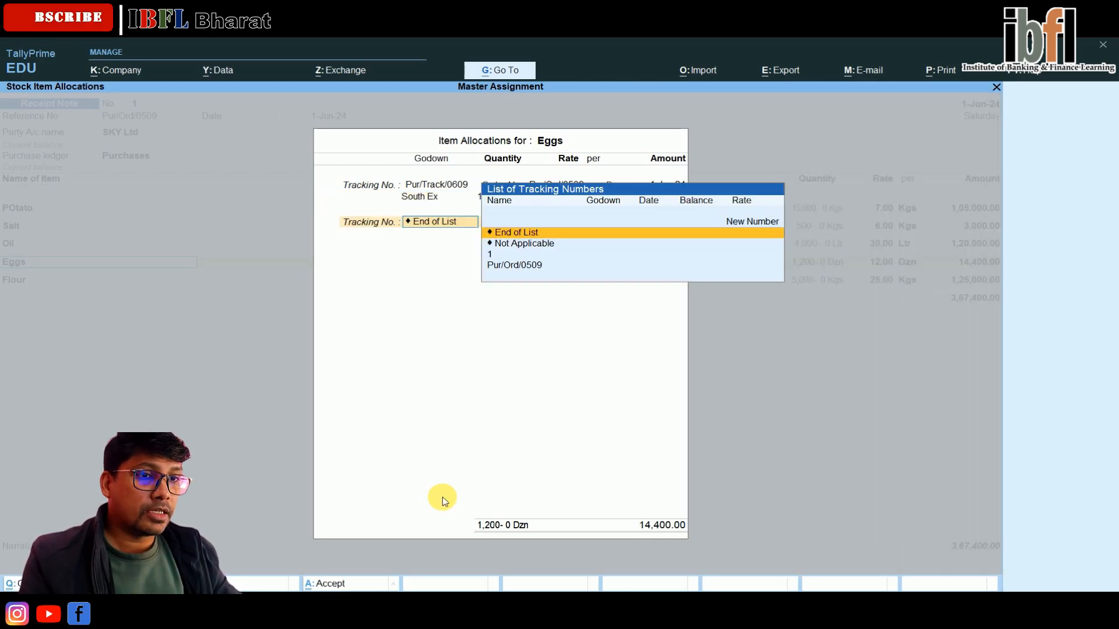
pyautogui.press('Return')
pyautogui.press('Return')
pyautogui.press('Return')
pyautogui.press('Return')
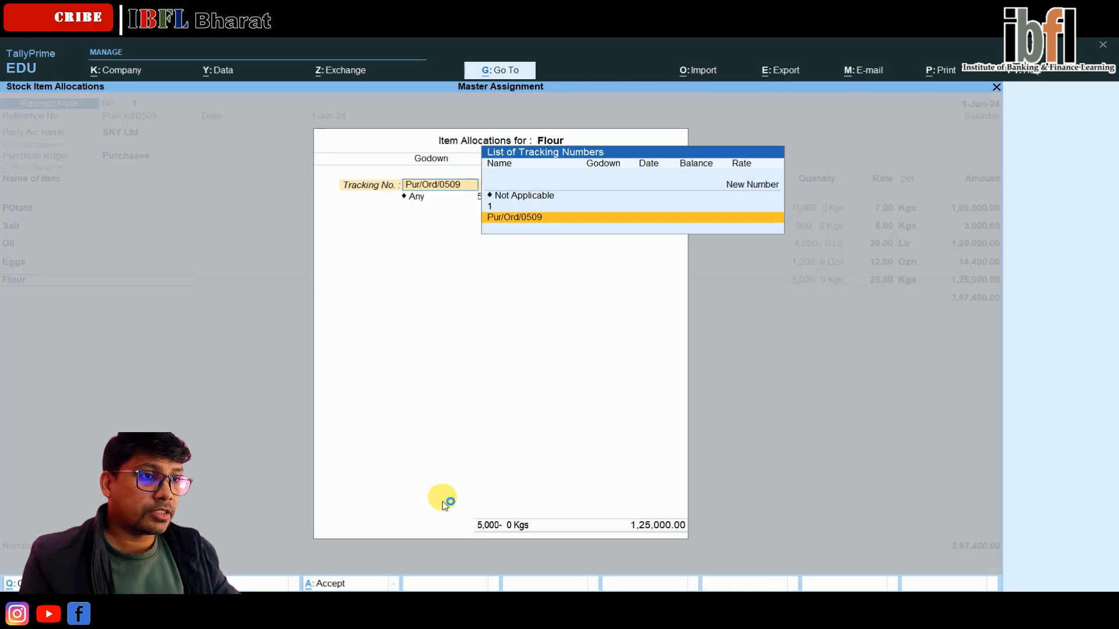
# In the Flour item's allocation, enter the tracking number Pur/Track/0609 and keep the linked order.
pyautogui.press('Return')
pyautogui.press('BackSpace')
pyautogui.write('Pur/Track/0609')
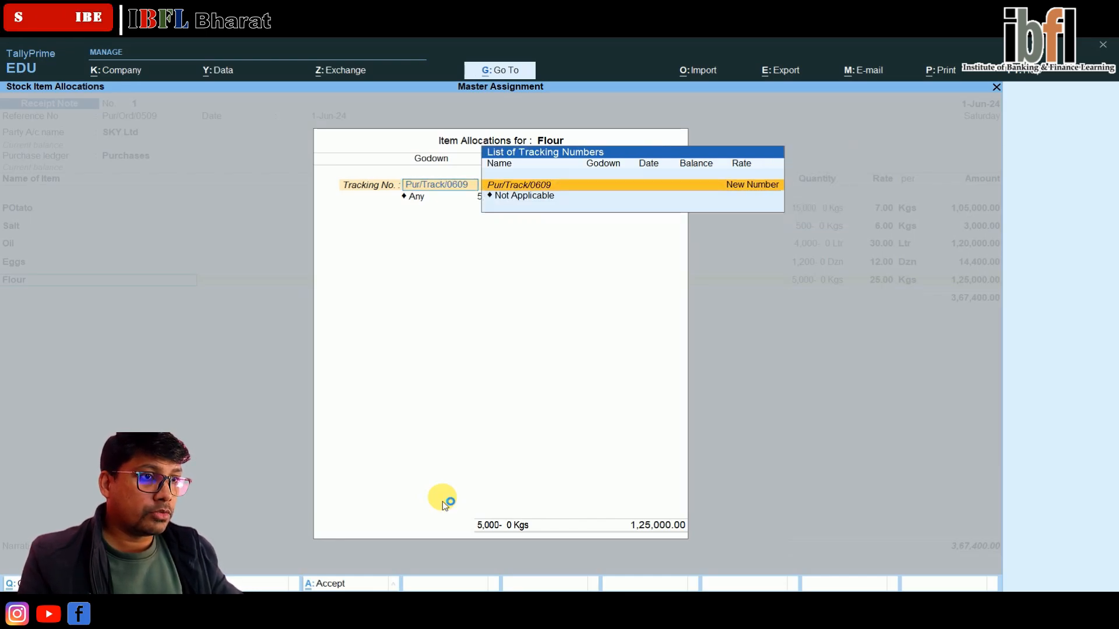
pyautogui.press('Return')
pyautogui.press('Return')
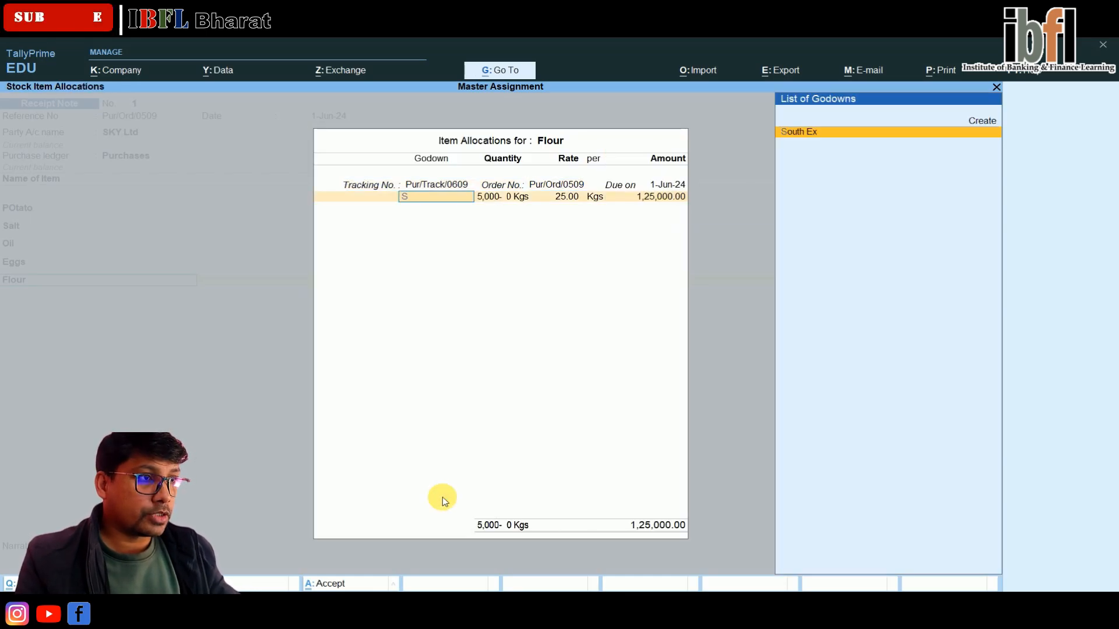
# Allocate the flour to the South Ex godown, keep the ordered quantity and rate, and finish the item's allocation.
pyautogui.press('Return')
pyautogui.press('Return')
pyautogui.press('Return')
pyautogui.press('Return')
pyautogui.press('Return')
pyautogui.press('Return')
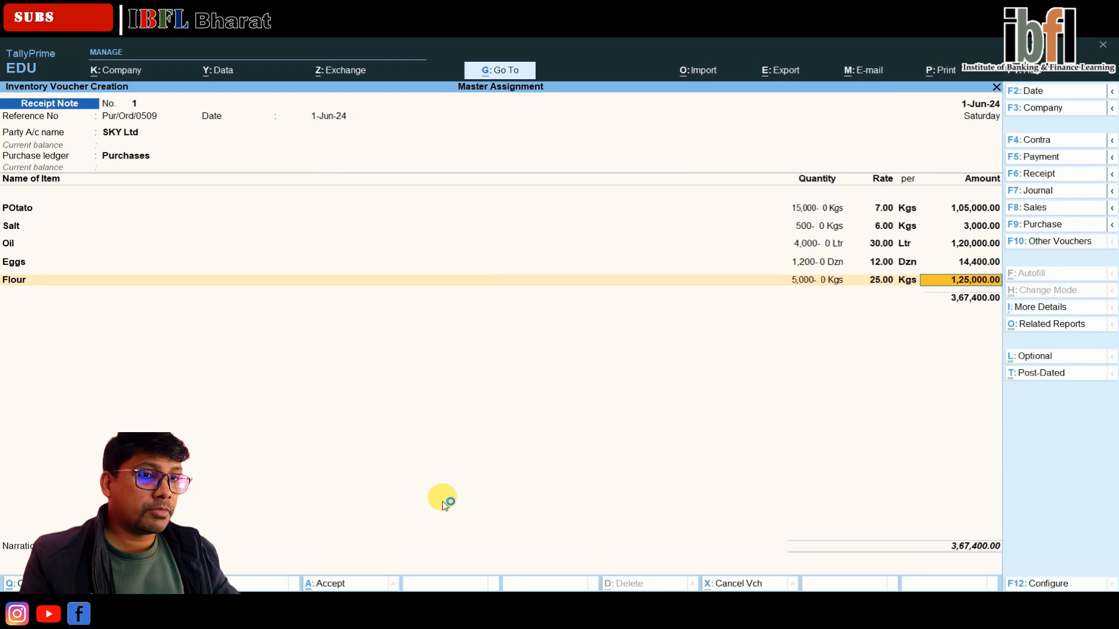
# Go back through the receipt note's item lines to recheck the SKY Ltd party details.
pyautogui.press('BackSpace')
pyautogui.press('BackSpace')
pyautogui.press('BackSpace')
pyautogui.press('BackSpace')
pyautogui.press('BackSpace')
pyautogui.press('BackSpace')
pyautogui.press('BackSpace')
pyautogui.press('BackSpace')
pyautogui.press('BackSpace')
pyautogui.press('BackSpace')
pyautogui.press('BackSpace')
pyautogui.press('BackSpace')
pyautogui.press('BackSpace')
pyautogui.press('BackSpace')
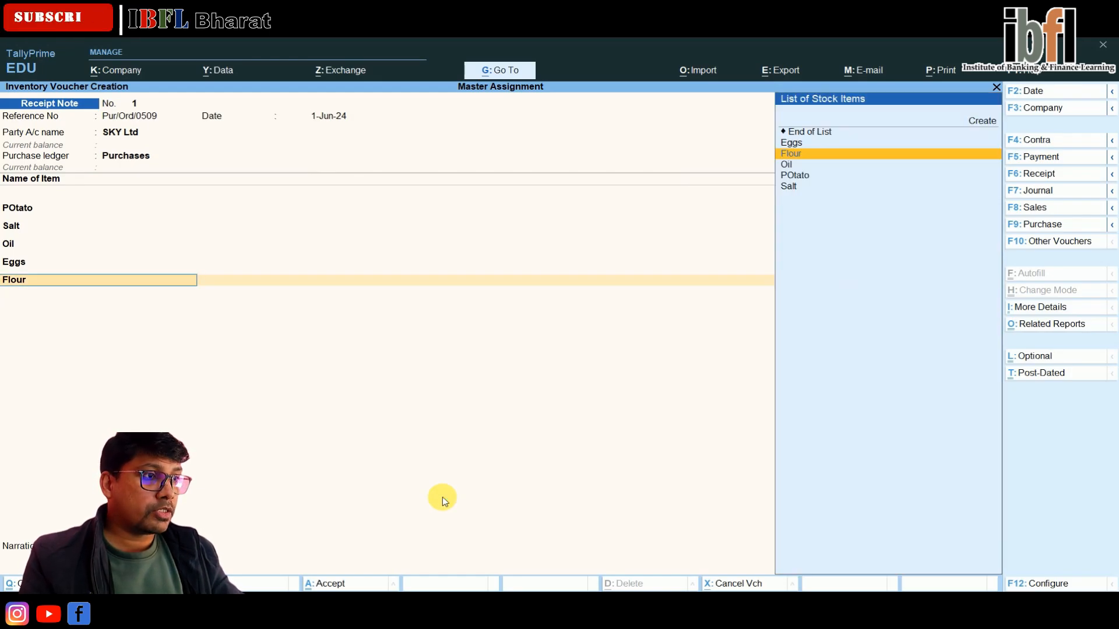
pyautogui.press('Return')
pyautogui.press('Return')
pyautogui.press('Return')
pyautogui.press('Return')
pyautogui.press('Return')
pyautogui.press('Return')
pyautogui.press('Return')
pyautogui.press('Return')
pyautogui.press('Return')
pyautogui.press('Return')
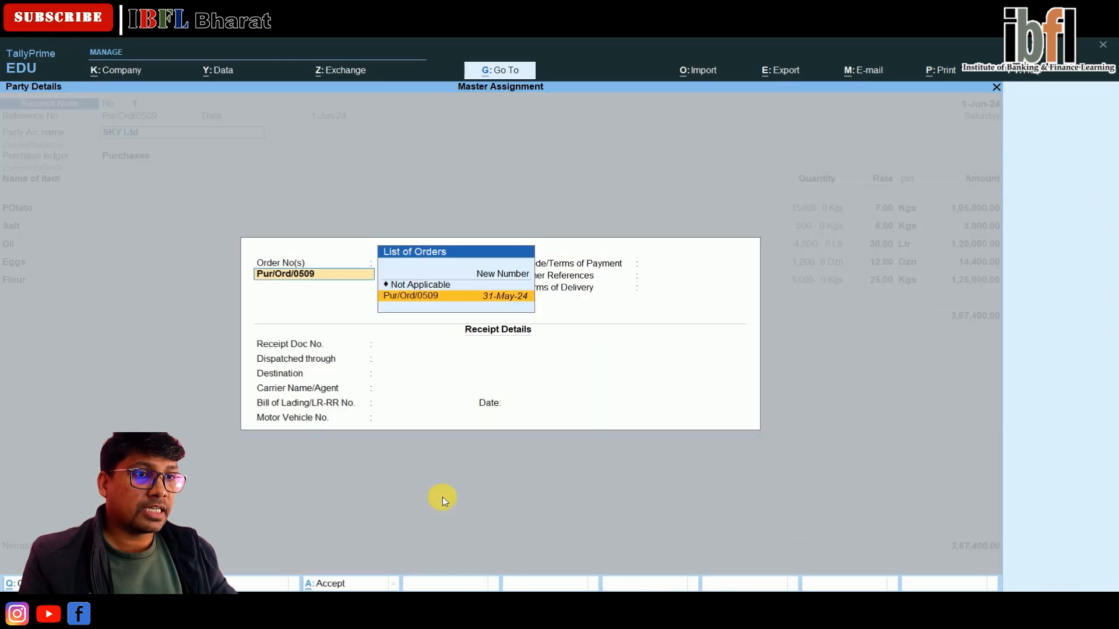
# Review the order and receipt details for SKY Ltd and continue to the first stock item.
pyautogui.press('Return')
pyautogui.press('Return')
pyautogui.press('Return')
pyautogui.press('Return')
pyautogui.press('Return')
pyautogui.press('Return')
pyautogui.press('Return')
pyautogui.press('Return')
pyautogui.press('Return')
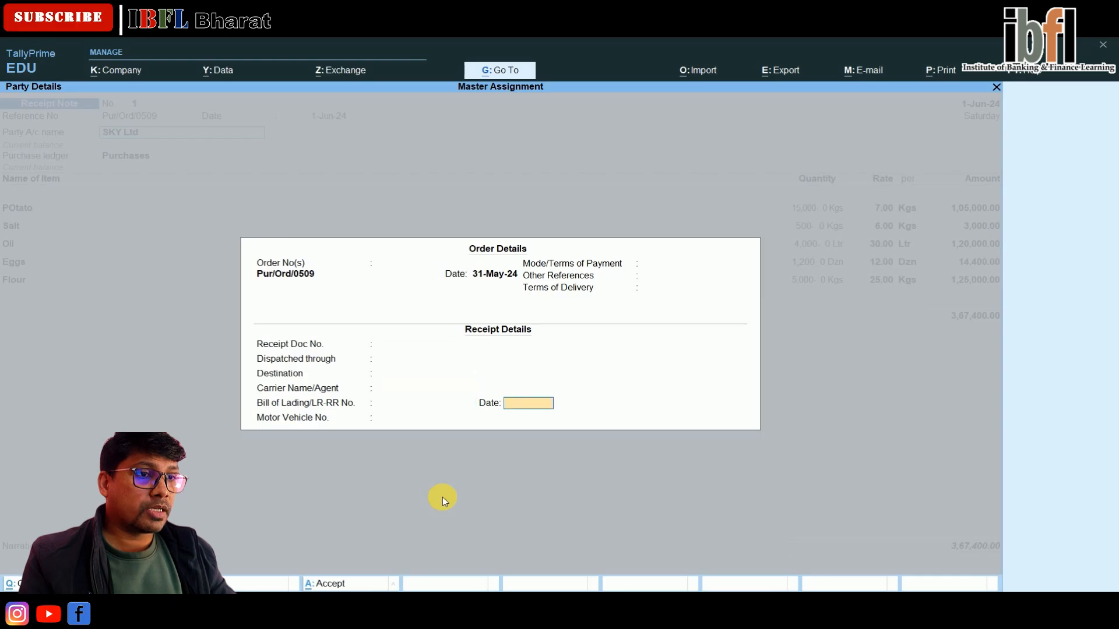
pyautogui.press('Return')
pyautogui.press('Return')
pyautogui.press('Return')
pyautogui.press('Return')
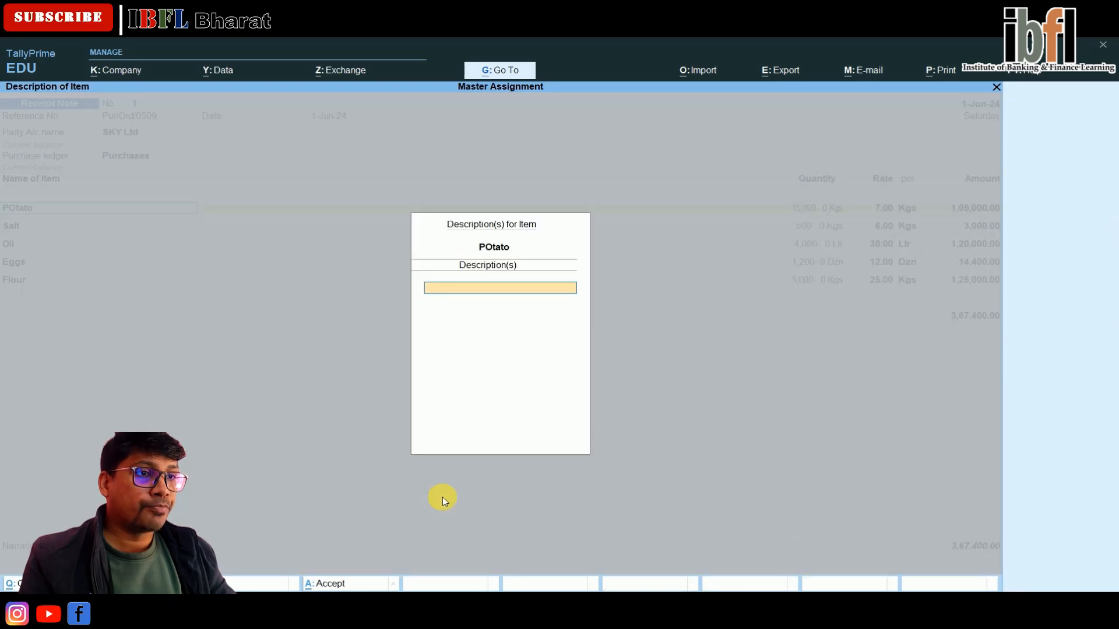
# Recheck the Potato item's tracking number, order, godown, quantity and rate in its allocation.
pyautogui.press('BackSpace')
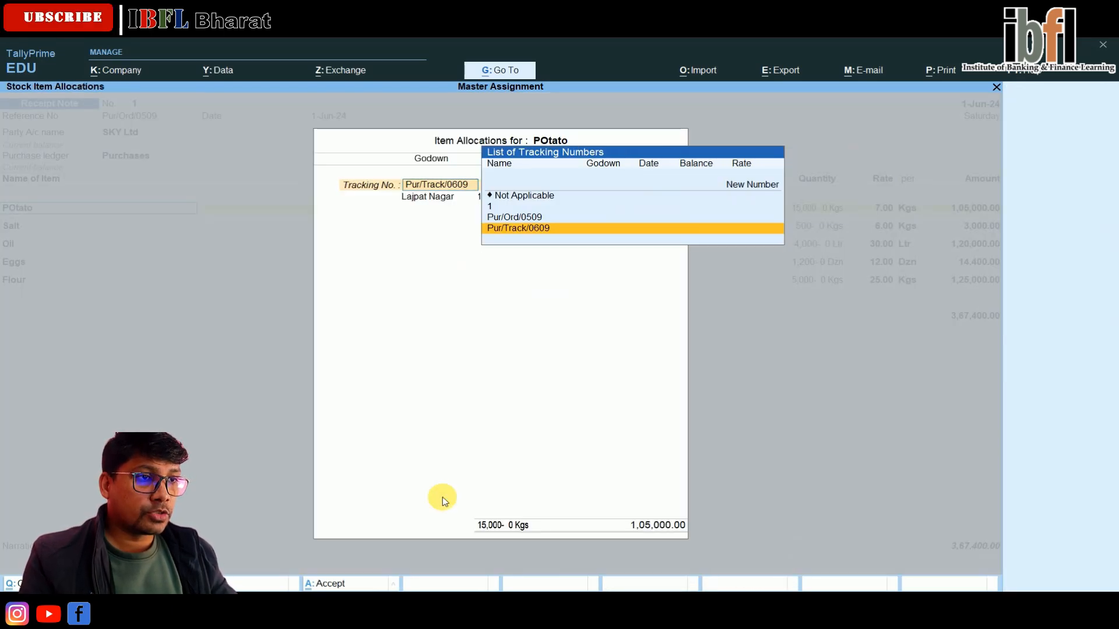
pyautogui.press('Return')
pyautogui.press('Return')
pyautogui.press('Return')
pyautogui.press('Return')
pyautogui.press('Return')
pyautogui.press('Return')
pyautogui.press('Return')
pyautogui.press('Return')
pyautogui.press('Return')
pyautogui.press('Return')
pyautogui.press('Return')
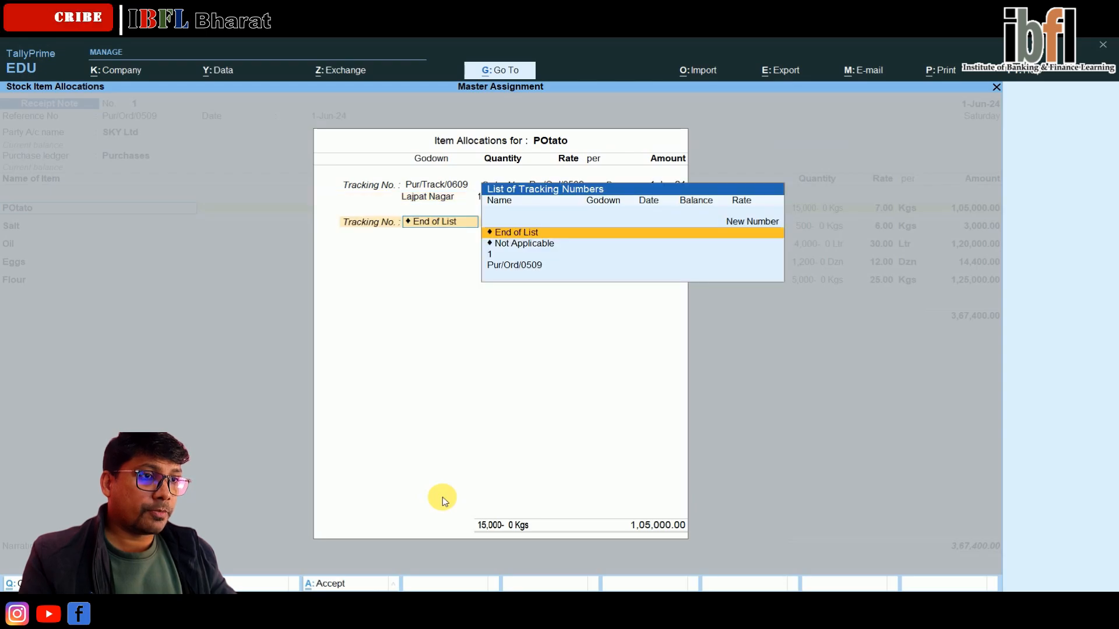
pyautogui.press('Return')
# Recheck the Salt item's tracking number, godown, quantity and rate in its allocation.
pyautogui.press('Return')
pyautogui.press('Return')
pyautogui.press('Return')
pyautogui.press('Return')
pyautogui.press('Return')
pyautogui.press('Return')
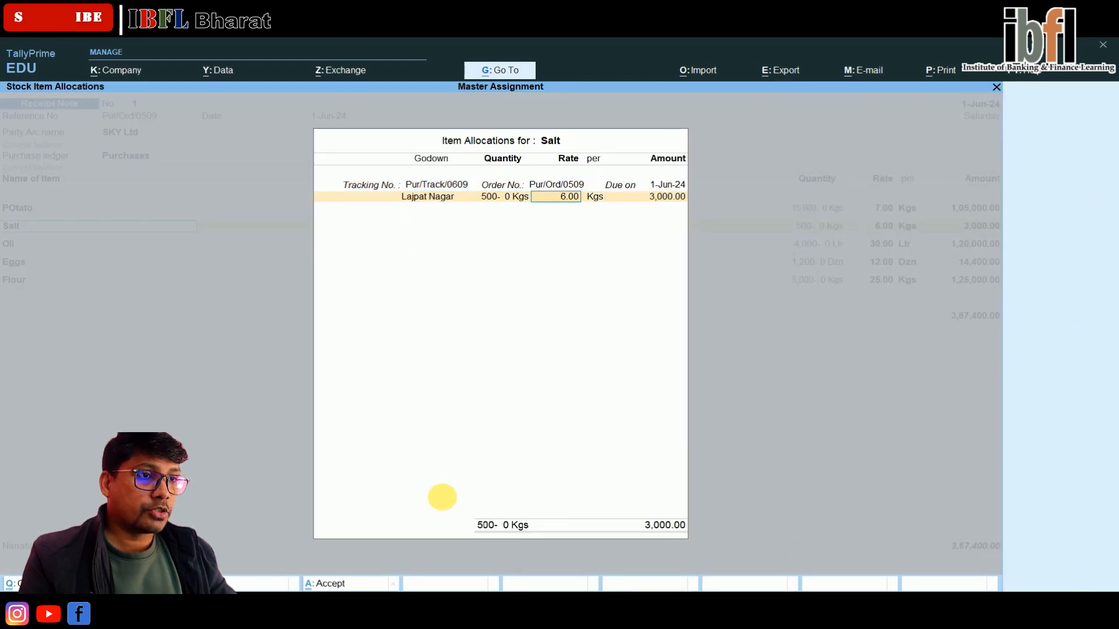
pyautogui.press('Return')
pyautogui.press('Return')
pyautogui.press('Return')
pyautogui.press('Return')
# Recheck the Oil item's tracking number, linked order, godown and amount in its allocation.
pyautogui.press('Return')
pyautogui.press('Return')
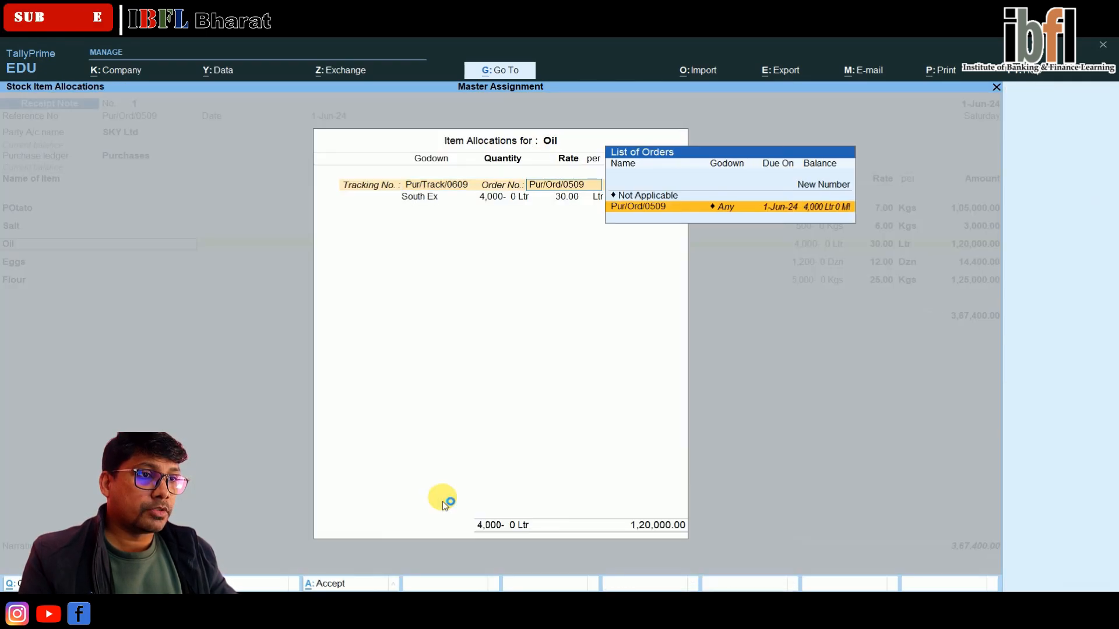
pyautogui.press('Return')
pyautogui.press('Return')
pyautogui.press('Return')
pyautogui.press('Return')
pyautogui.press('Return')
pyautogui.press('Return')
pyautogui.press('Return')
pyautogui.press('Return')
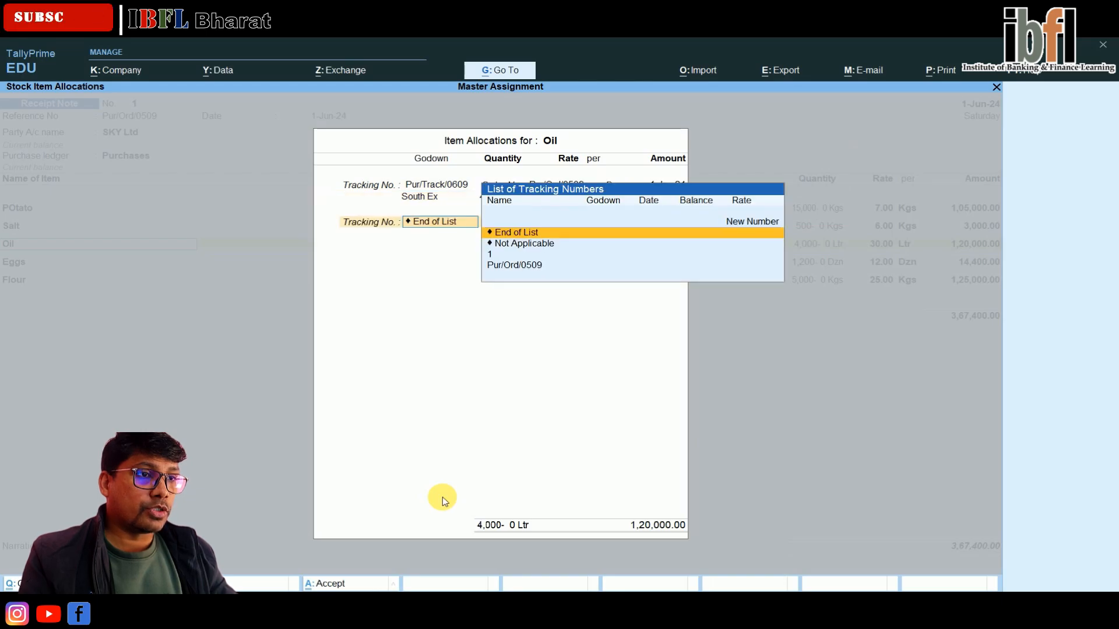
pyautogui.press('Return')
pyautogui.press('Return')
# Recheck the Eggs item's tracking number, godown, quantity and amount in its allocation.
pyautogui.press('Return')
pyautogui.press('Return')
pyautogui.press('Return')
pyautogui.press('Return')
pyautogui.press('Return')
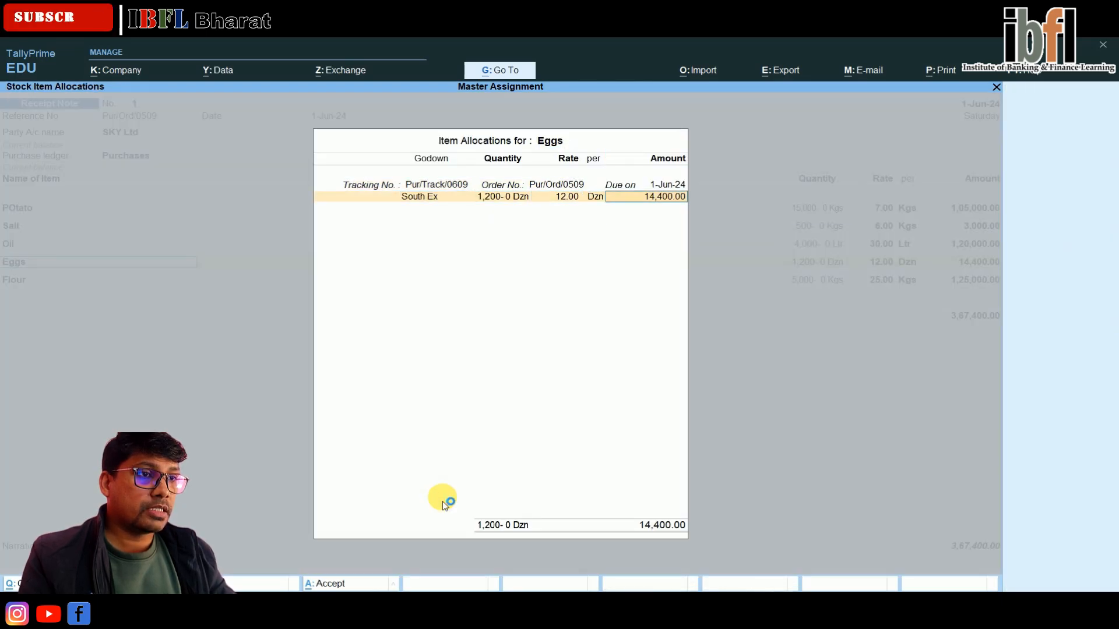
pyautogui.press('Return')
pyautogui.press('Return')
pyautogui.press('Return')
# Confirm the Flour allocation, end the item list and save the receipt note.
pyautogui.press('Return')
pyautogui.press('Return')
pyautogui.press('Return')
pyautogui.press('Return')
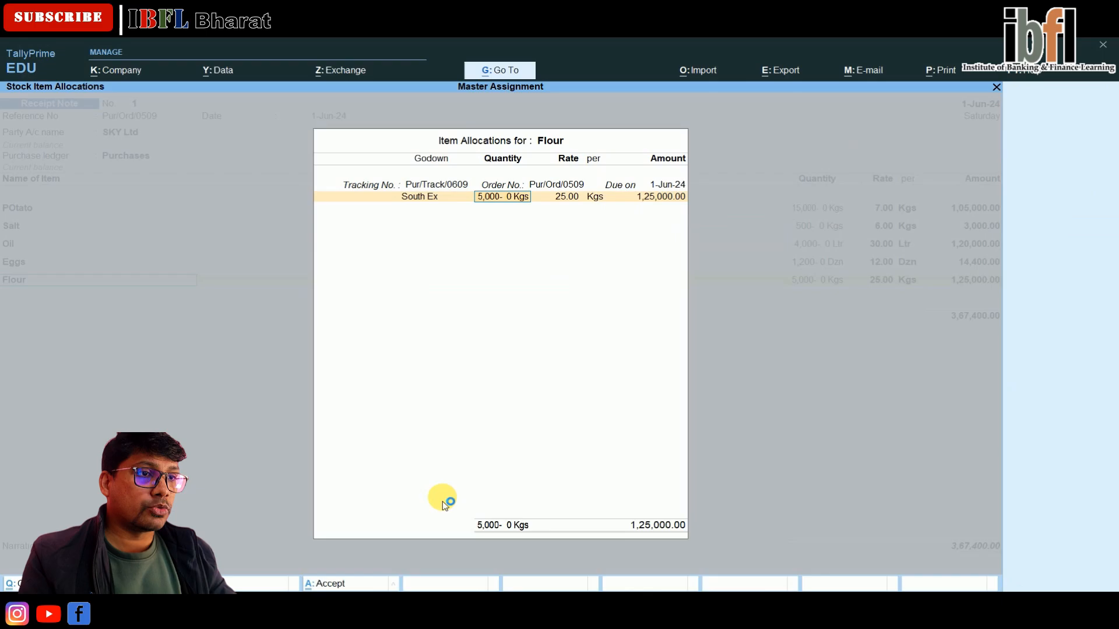
pyautogui.press('Return')
pyautogui.press('Return')
pyautogui.press('Return')
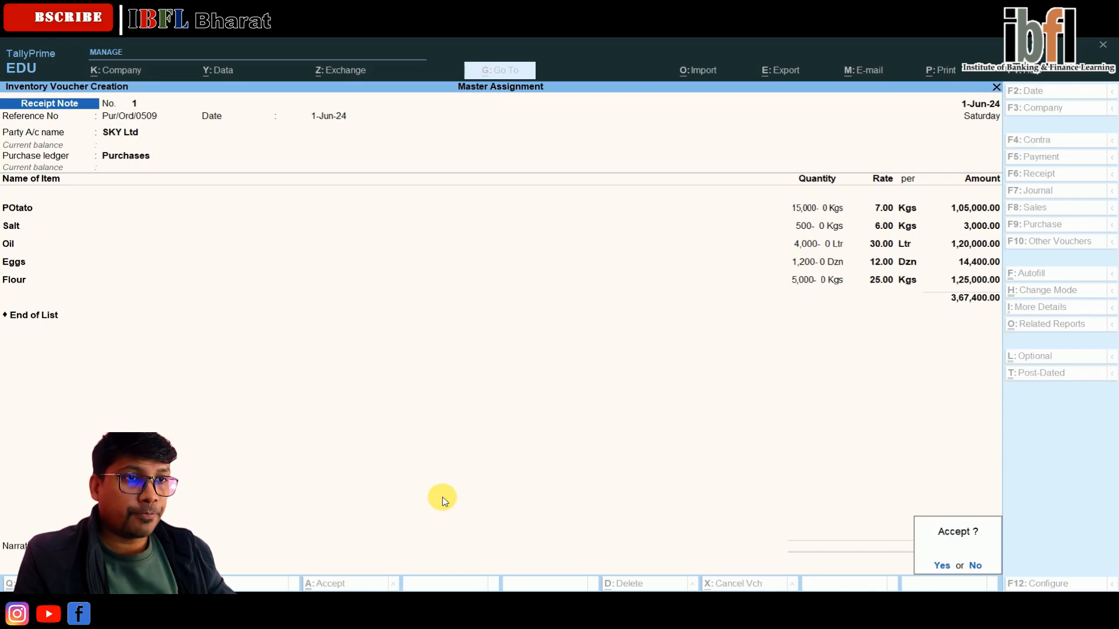
pyautogui.press('Return')
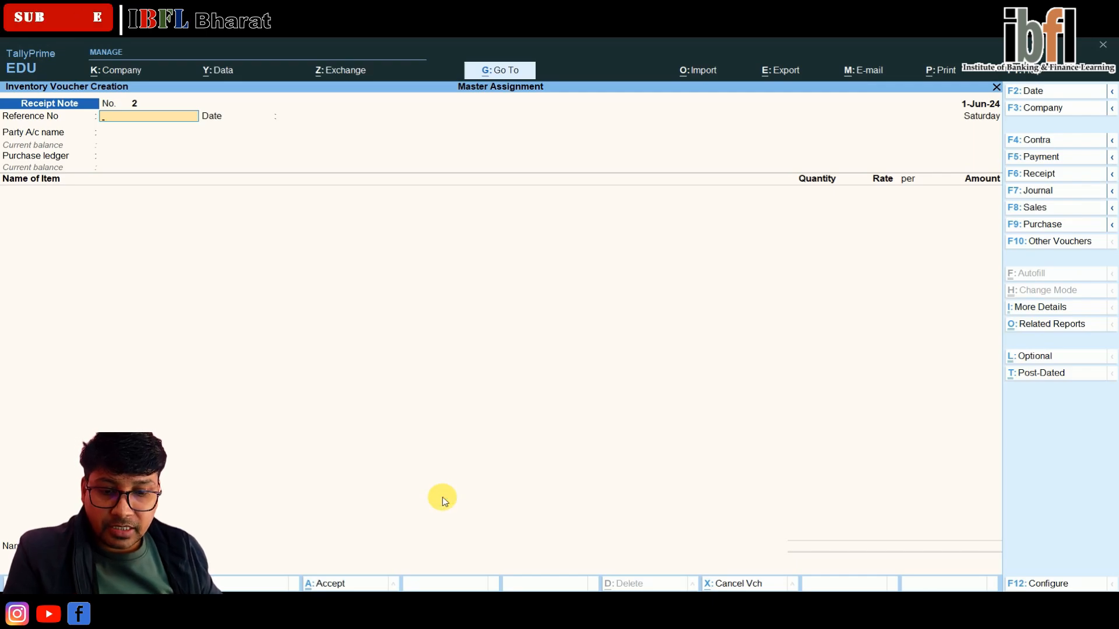
# Start a Rejections Out voucher dated 2-Jun-24 for the ledger SKY Ltd and accept the supplier details.
pyautogui.hotkey('ctrl', 'F5')
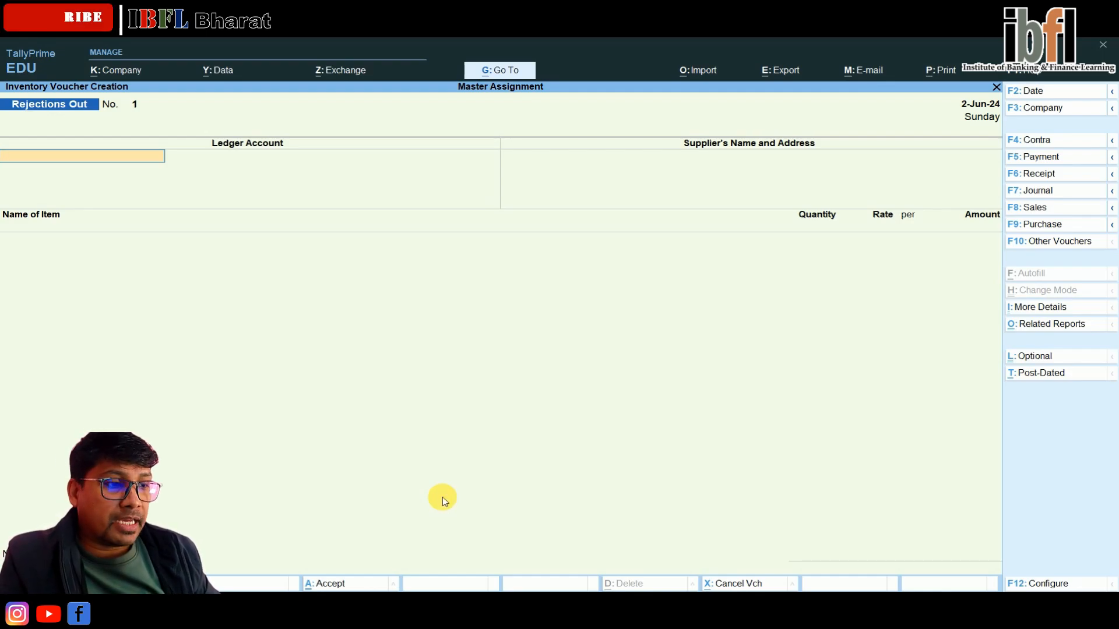
pyautogui.write('Sk')
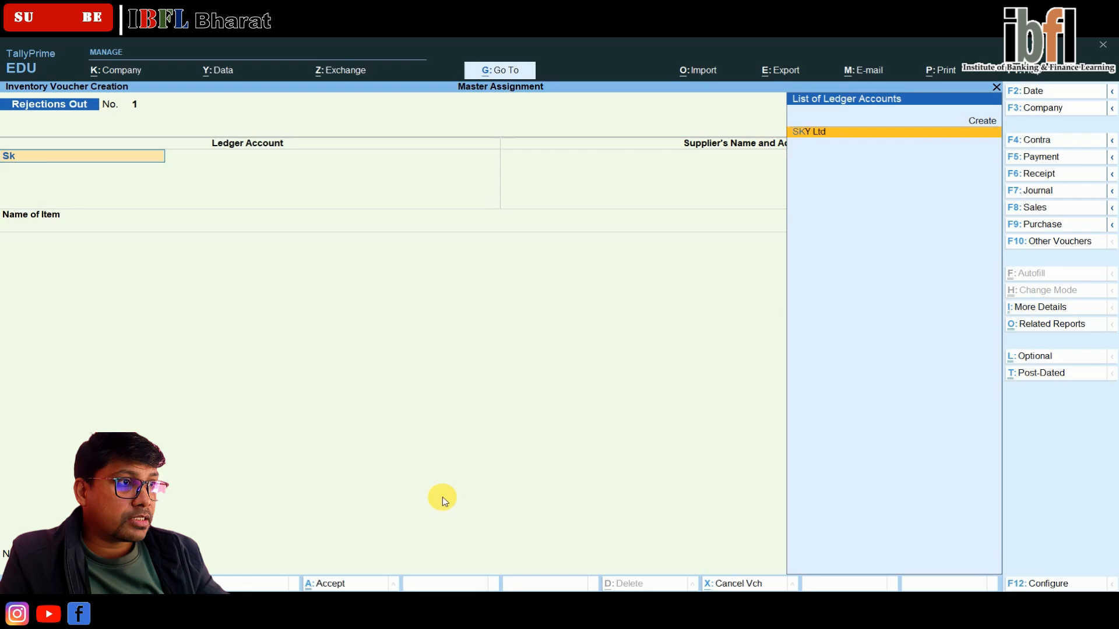
pyautogui.press('Return')
pyautogui.press('Return')
pyautogui.press('Return')
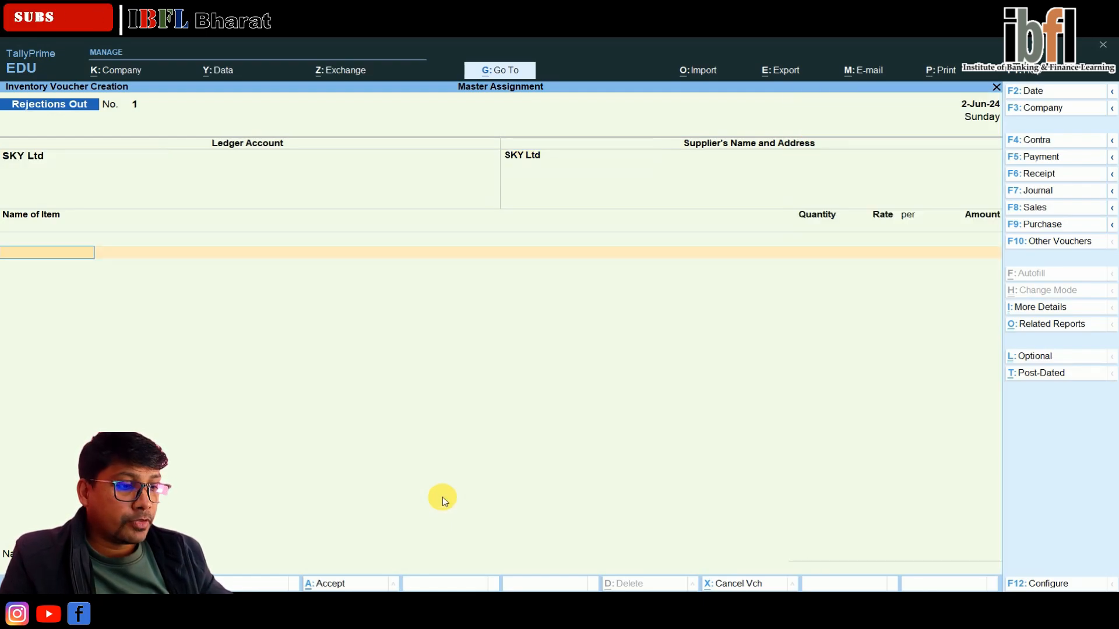
# Add the Potato item to the rejection with tracking number Pur/Track/0609, keeping the Lajpat Nagar godown.
pyautogui.write('Po')
pyautogui.press('Return')
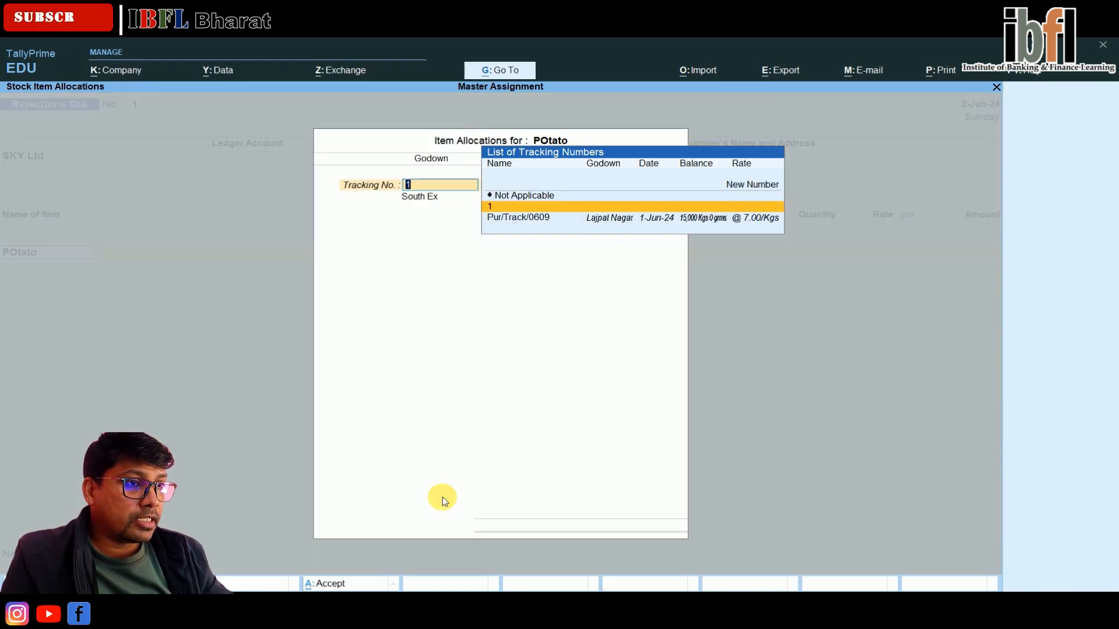
pyautogui.press('Down')
pyautogui.press('Return')
pyautogui.press('Return')
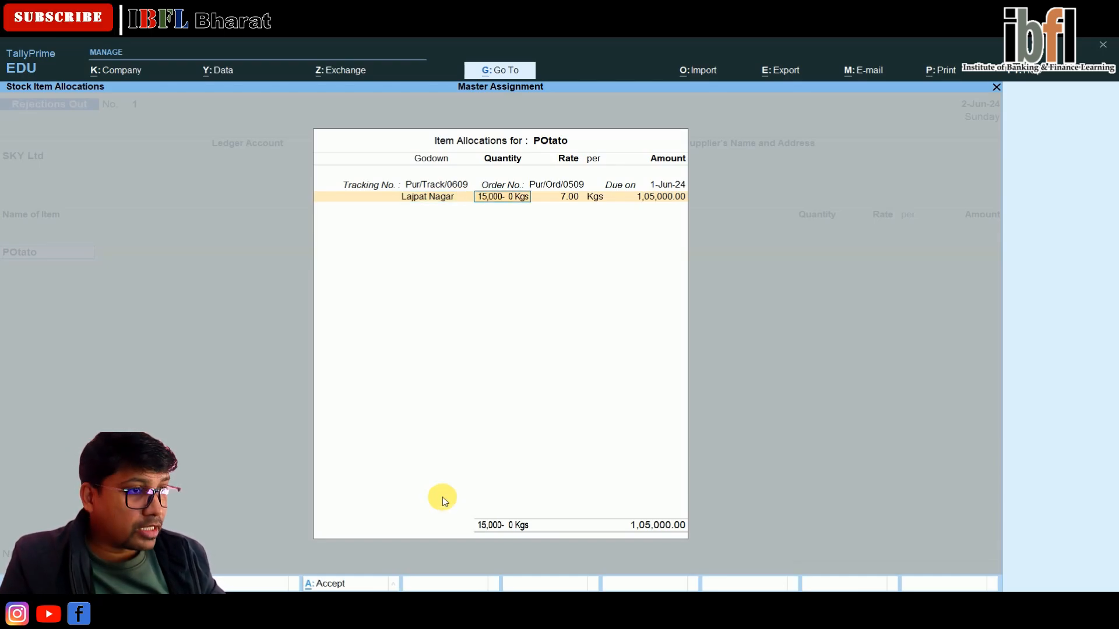
# Set the rejected potato quantity to 100 Kgs, keep the rate, and finish the item's allocation.
pyautogui.write('100')
pyautogui.press('Return')
pyautogui.press('Return')
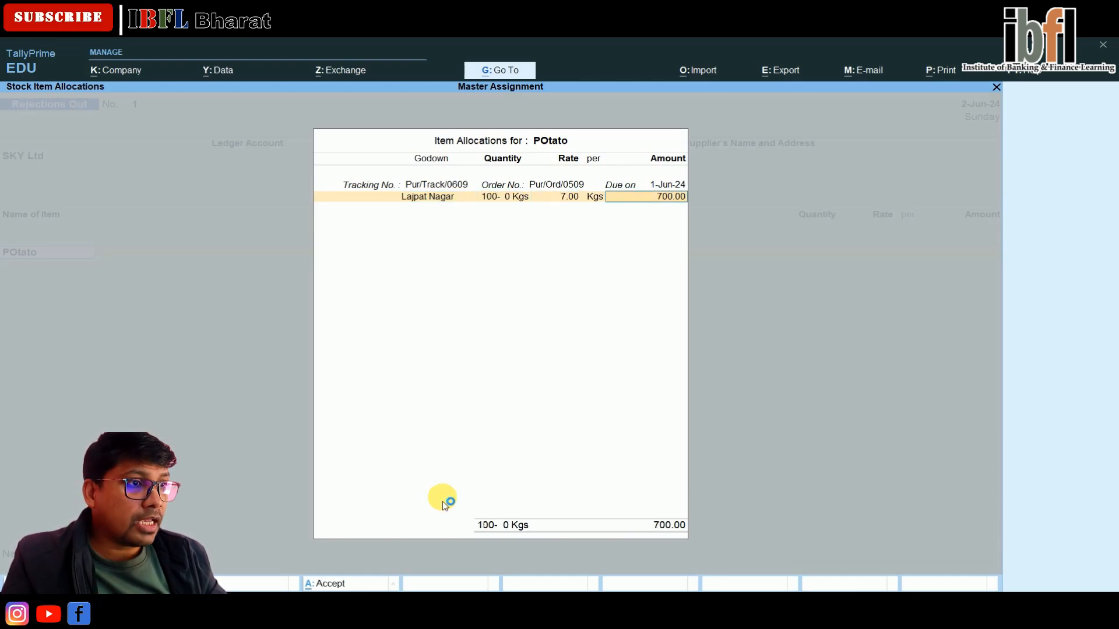
pyautogui.press('Return')
pyautogui.press('Return')
pyautogui.press('Return')
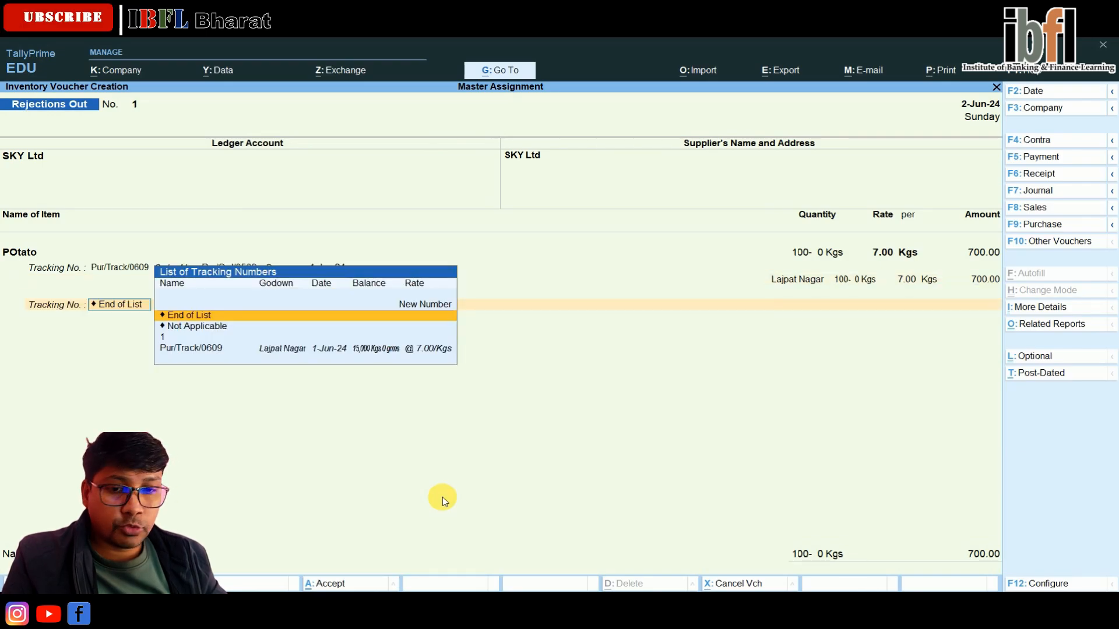
pyautogui.press('Return')
# Add the Eggs item to the rejection and assign the tracking number Pur/Track/0609.
pyautogui.write('Eggs')
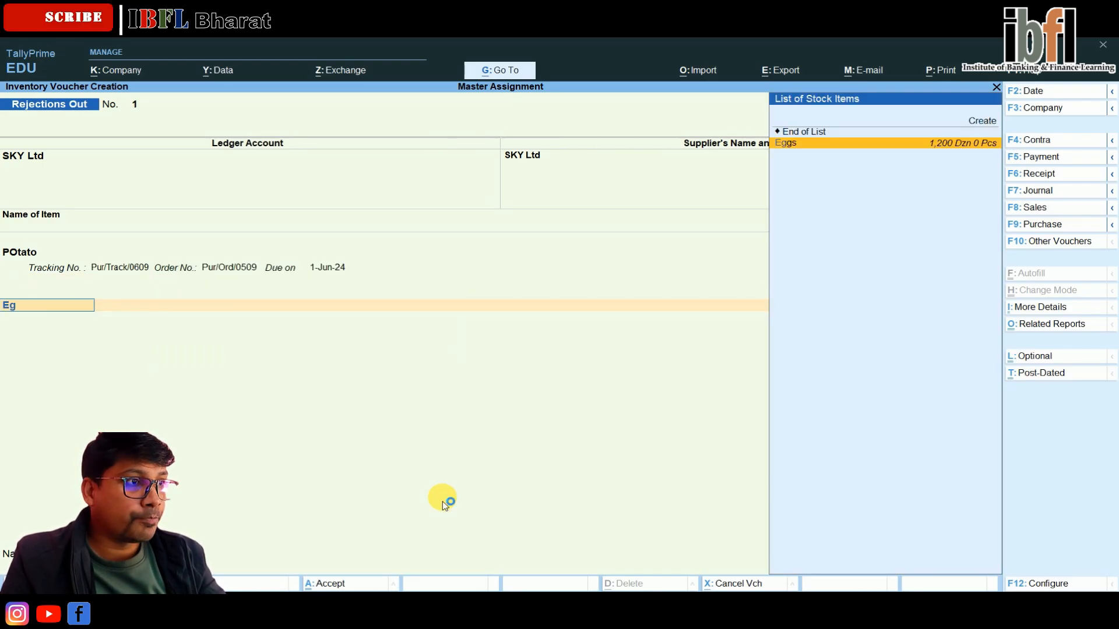
pyautogui.press('Return')
pyautogui.press('Down')
pyautogui.press('Return')
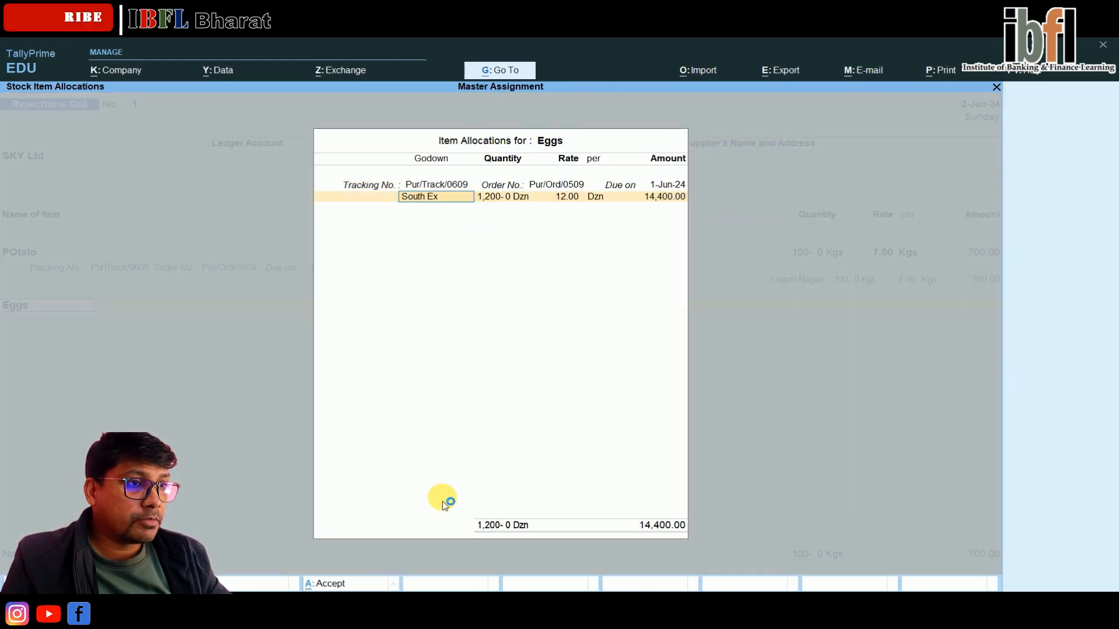
# Set the rejected eggs quantity to 2 Dzn from the South Ex godown, keep the rate, and finish the item's allocation.
pyautogui.press('Return')
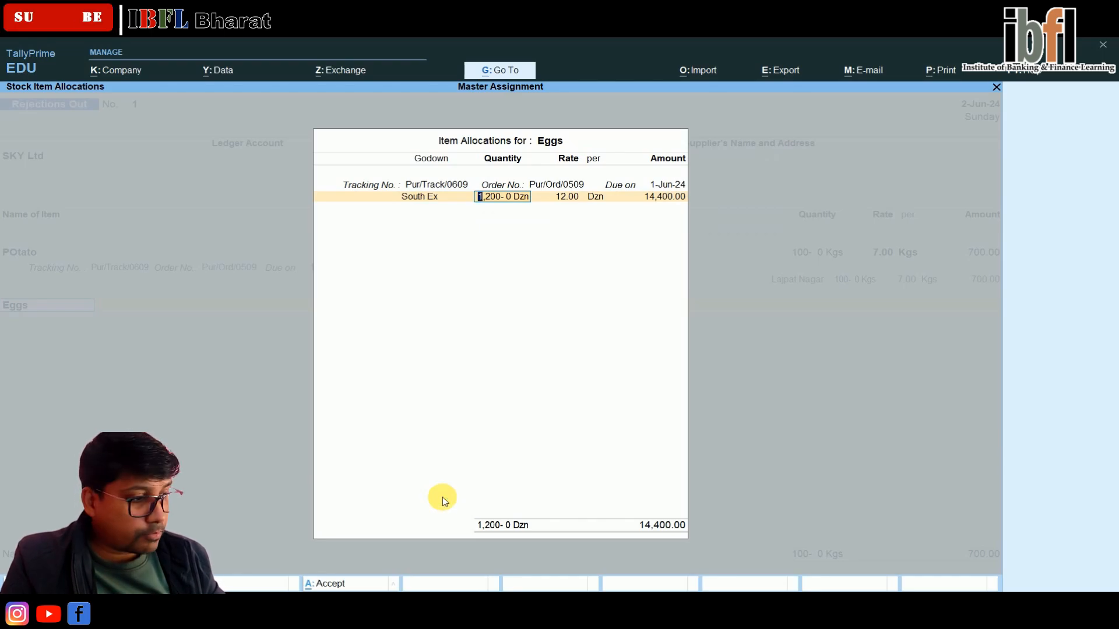
pyautogui.write('2')
pyautogui.press('Return')
pyautogui.press('Return')
pyautogui.press('Return')
pyautogui.press('Return')
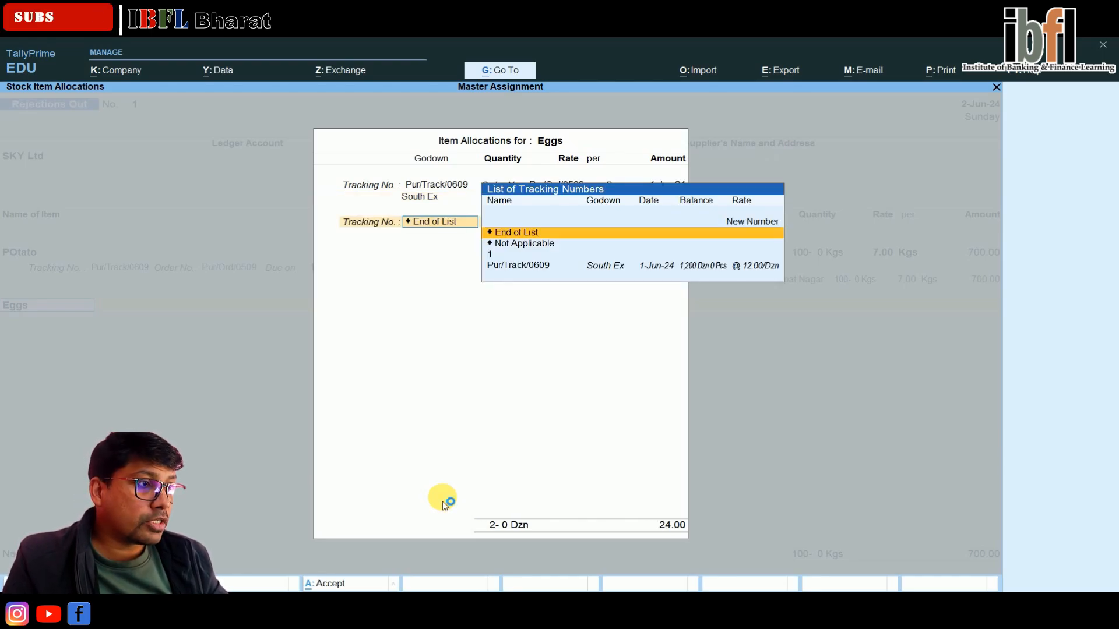
pyautogui.press('Return')
# End the item list without a narration and save the Rejections Out voucher.
pyautogui.press('Return')
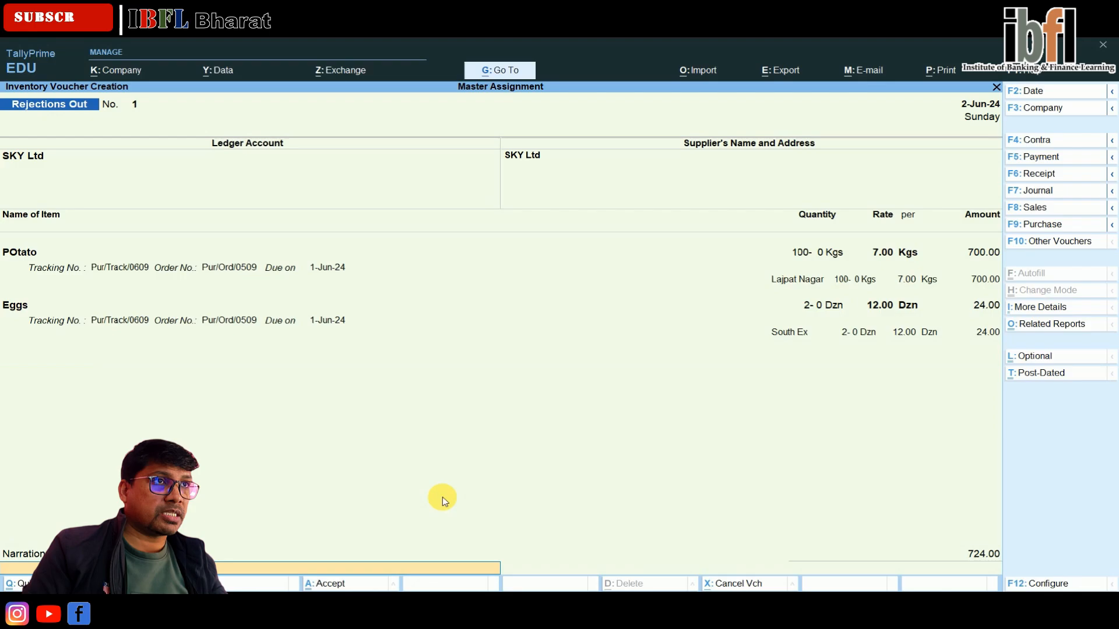
pyautogui.press('Return')
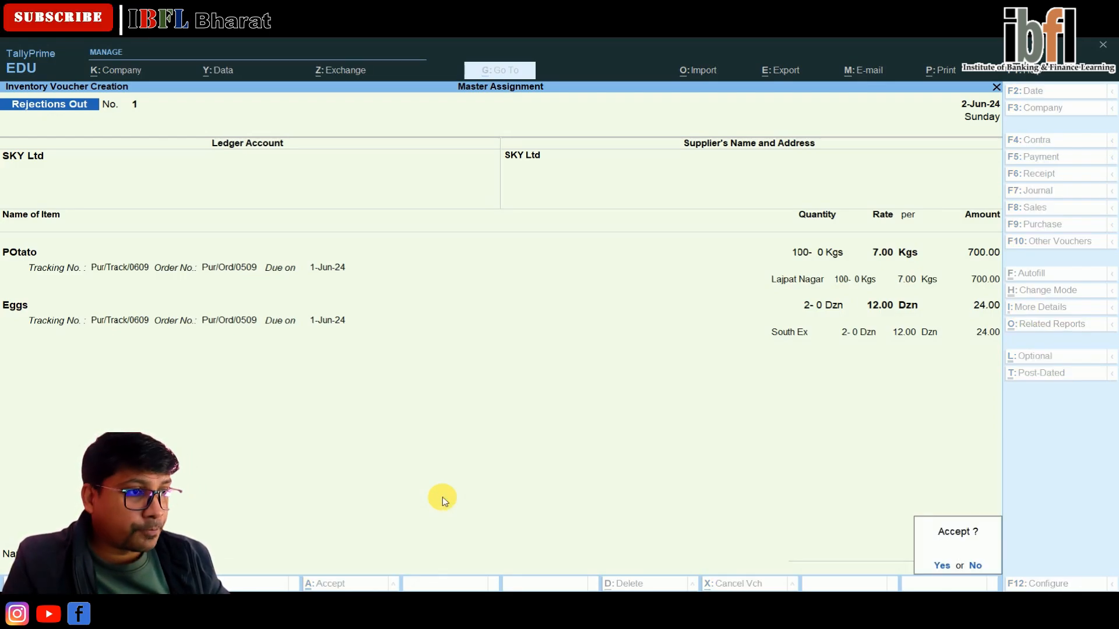
pyautogui.press('Return')
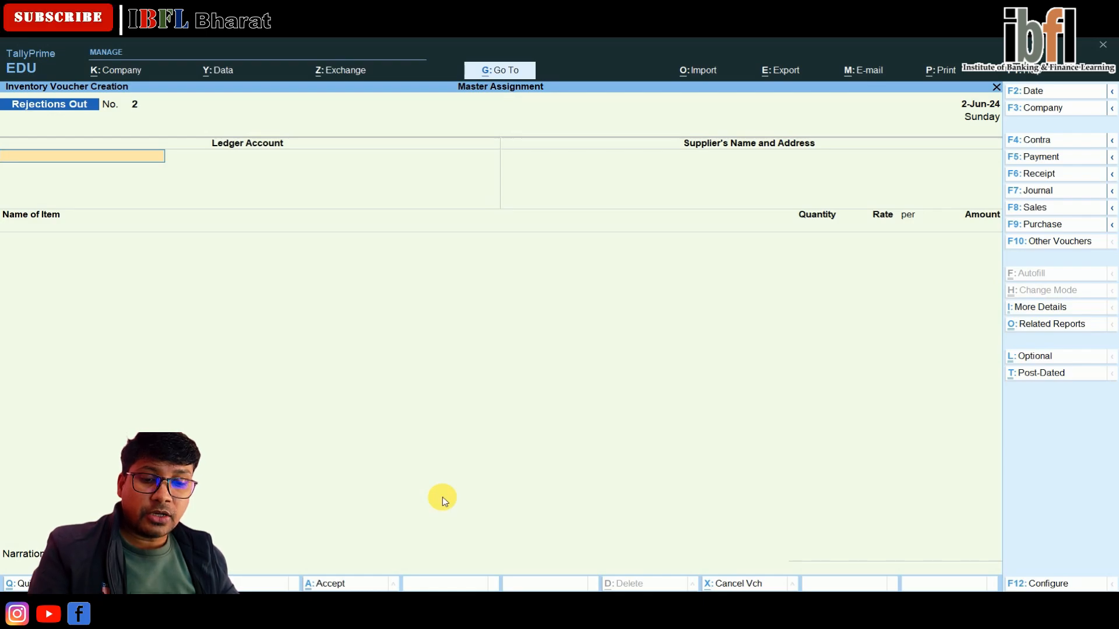
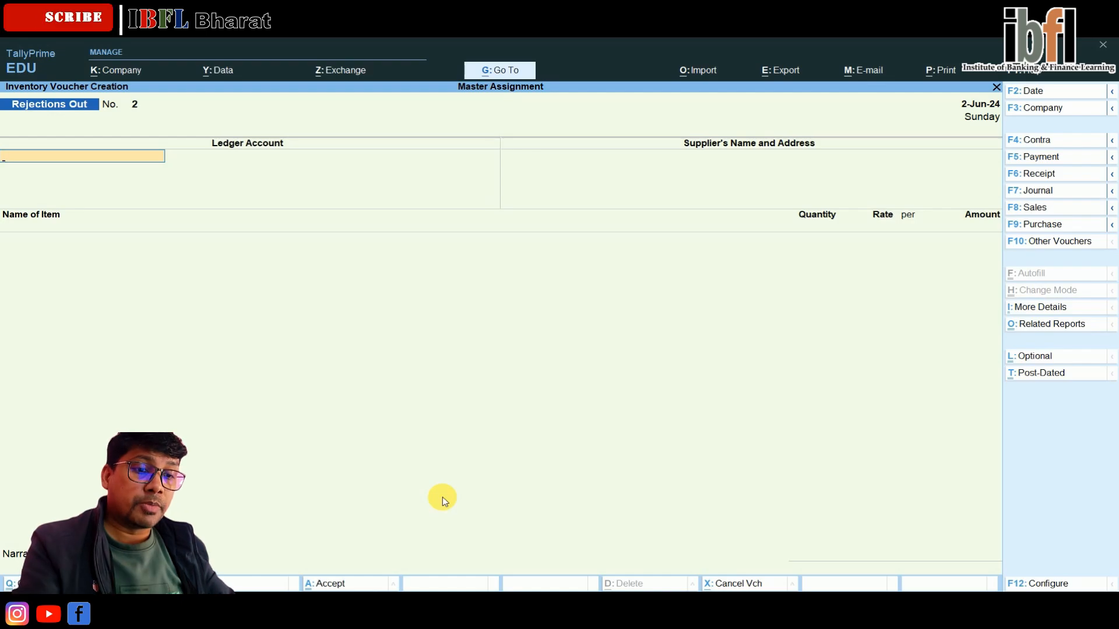
# Leave voucher entry and start a new voucher type named Manufacturing JOurnal.
pyautogui.press('Escape')
pyautogui.press('Up')
pyautogui.press('Up')
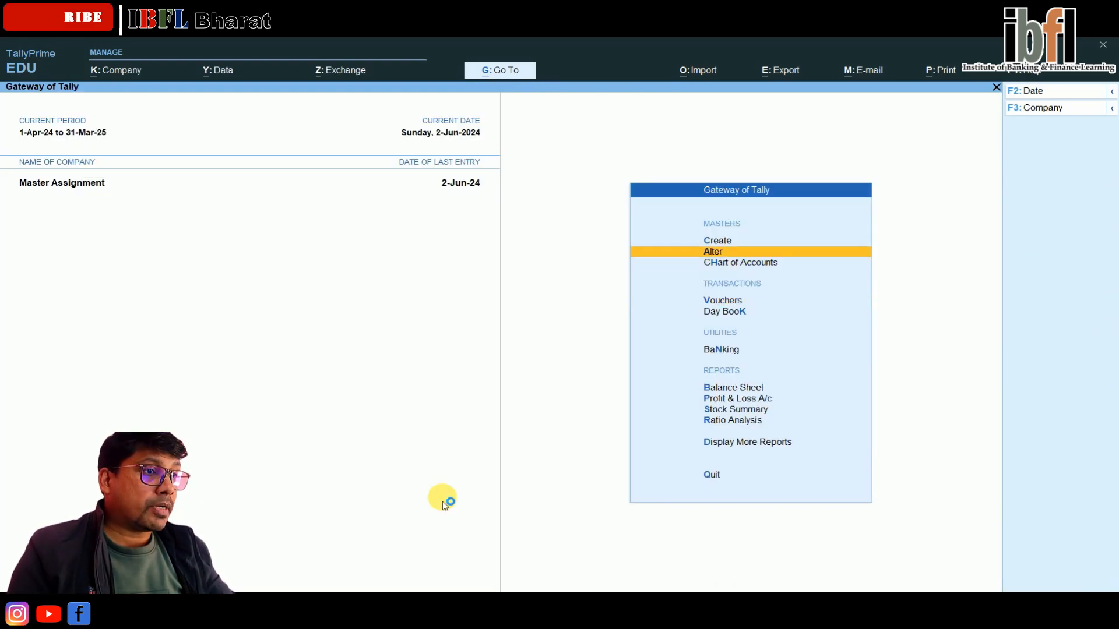
pyautogui.press('Up')
pyautogui.press('Return')
pyautogui.press('Down')
pyautogui.press('Down')
pyautogui.press('Return')
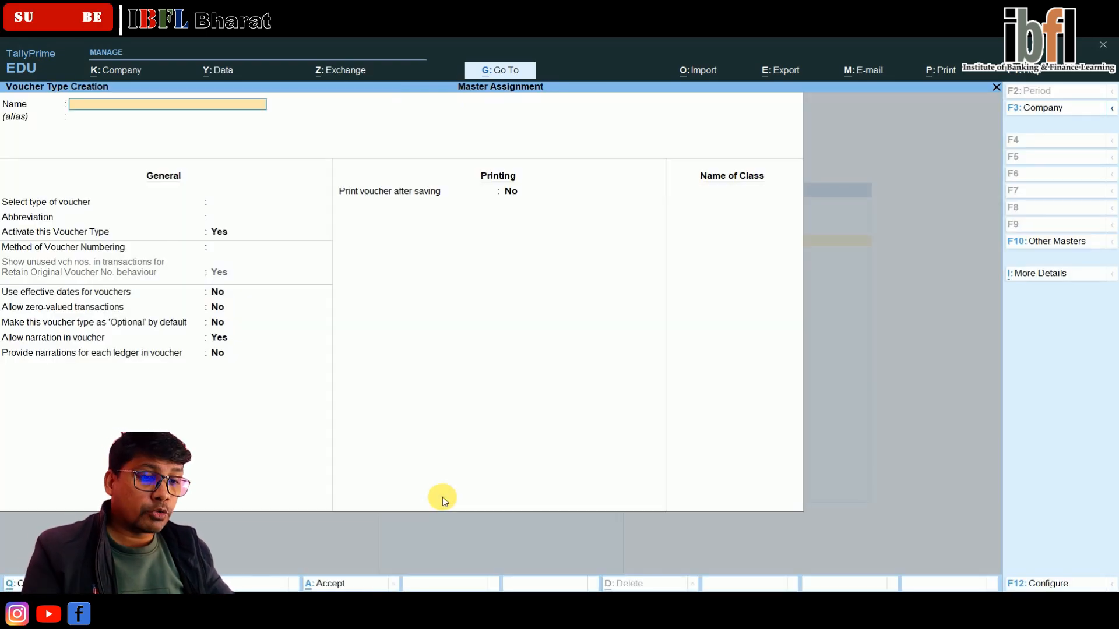
pyautogui.write('Manufact')
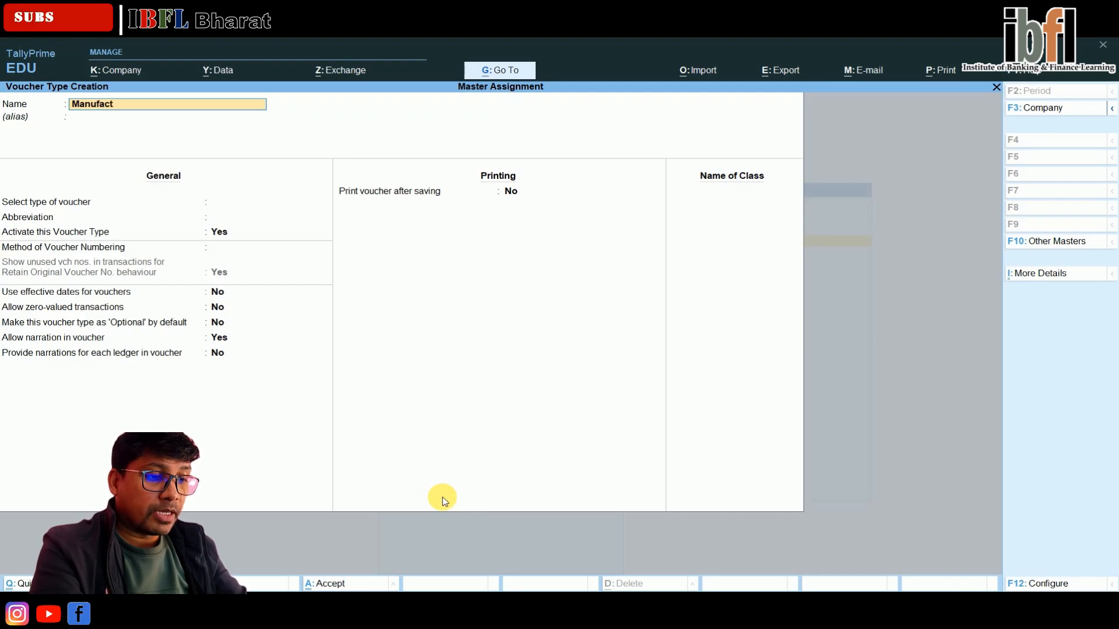
pyautogui.write('uring JOurnal')
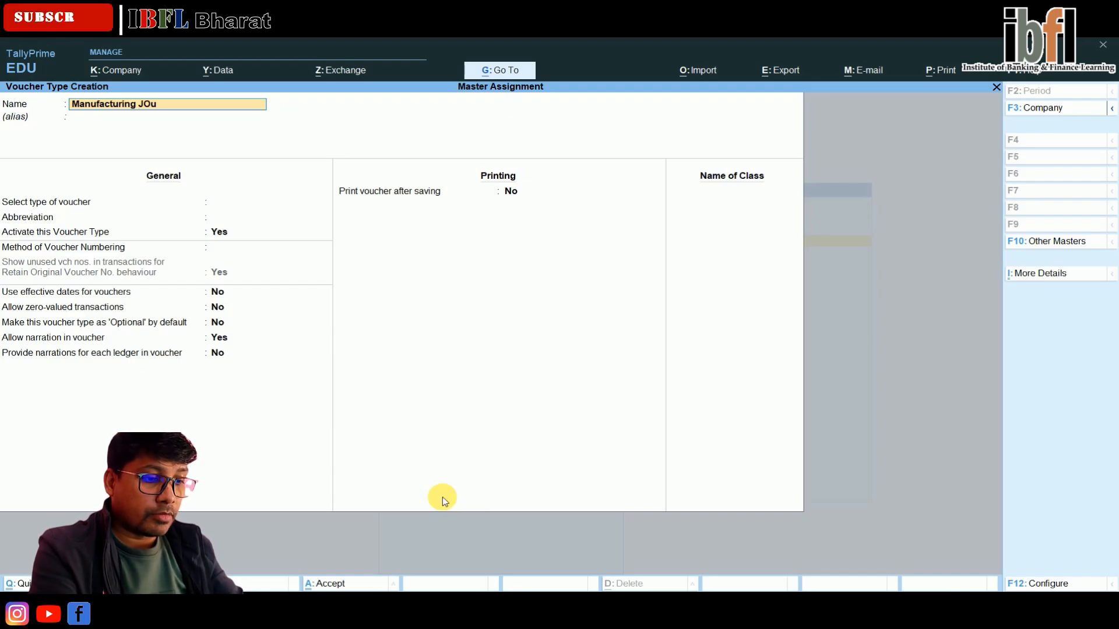
pyautogui.press('Return')
# Base the new voucher type on Stock Journal.
pyautogui.press('Down')
pyautogui.press('Down')
pyautogui.press('Down')
pyautogui.press('Down')
pyautogui.press('Down')
pyautogui.press('Down')
pyautogui.press('Down')
pyautogui.press('Down')
pyautogui.press('Down')
pyautogui.press('Down')
pyautogui.press('Down')
pyautogui.press('Down')
pyautogui.press('Down')
pyautogui.press('Down')
pyautogui.press('Down')
pyautogui.press('Down')
pyautogui.press('Down')
pyautogui.press('Down')
pyautogui.press('Down')
pyautogui.press('Down')
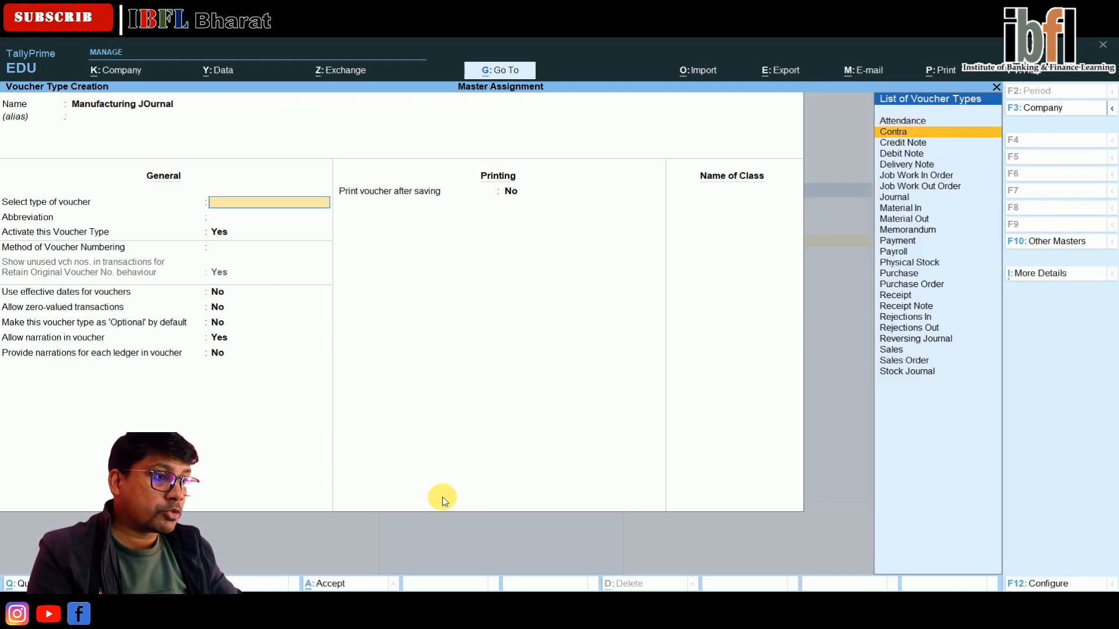
pyautogui.press('Return')
# Enable the voucher type's use as a manufacturing journal, keep the other defaults, and save it.
pyautogui.press('Return')
pyautogui.press('Return')
pyautogui.press('Return')
pyautogui.press('Return')
pyautogui.press('Return')
pyautogui.press('Return')
pyautogui.press('Return')
pyautogui.press('Return')
pyautogui.press('Return')
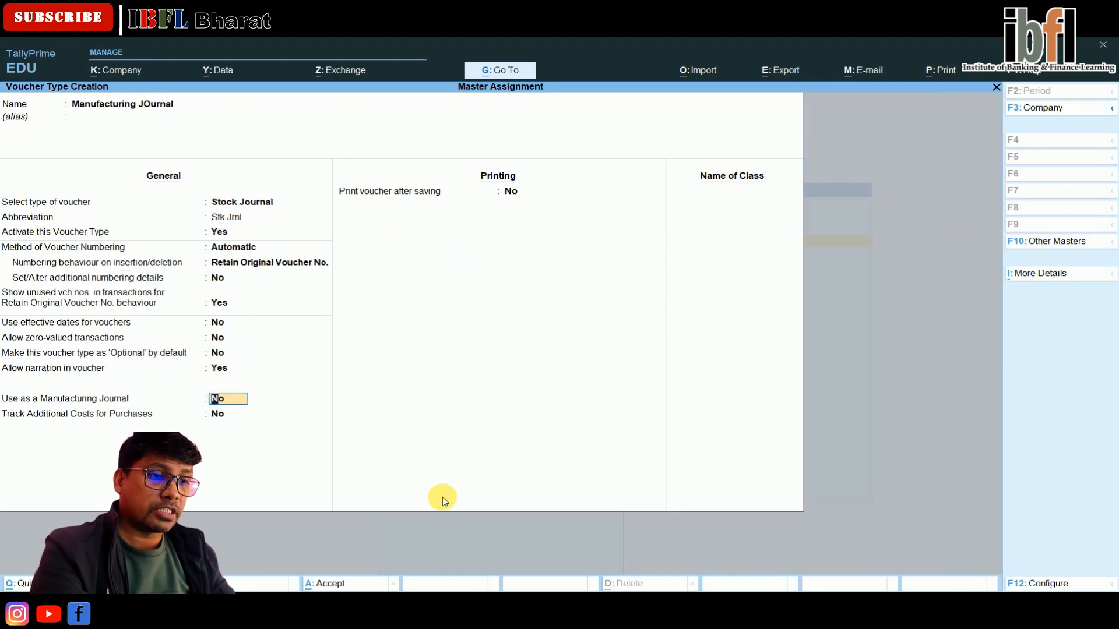
pyautogui.press('Return')
pyautogui.press('Return')
pyautogui.press('Return')
pyautogui.press('Return')
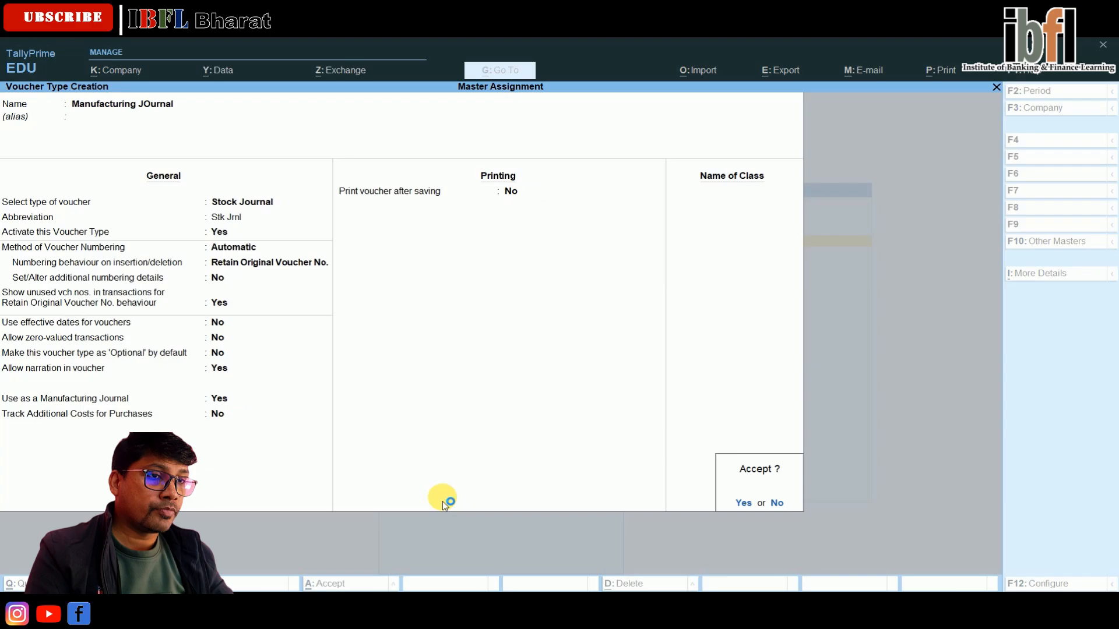
pyautogui.press('Escape')
pyautogui.press('Return')
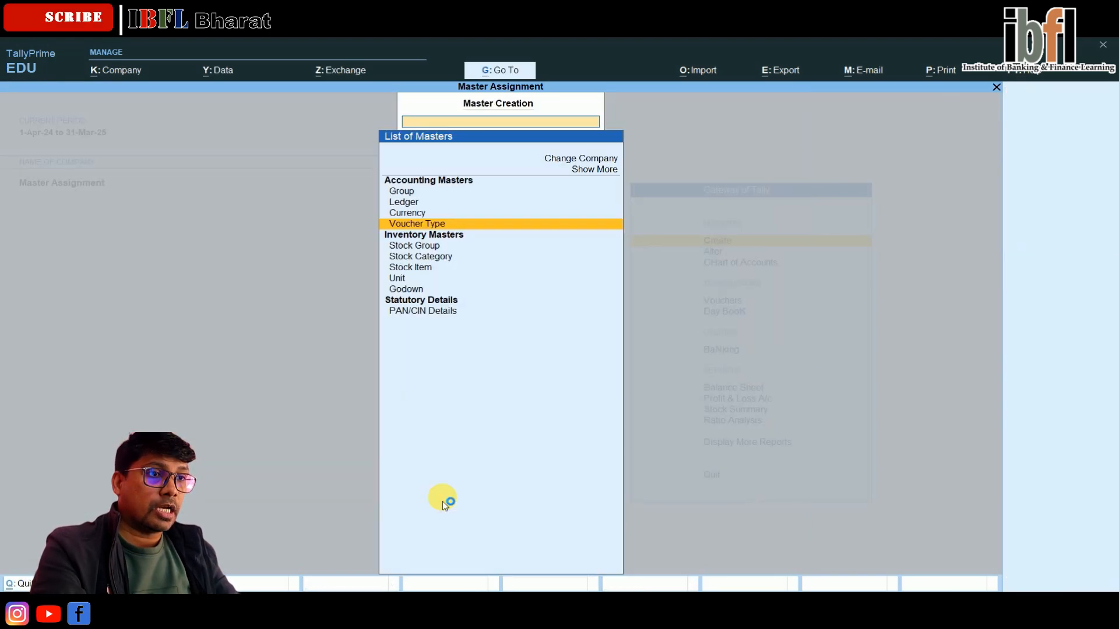
# Create a stock group named Finished Goods under Primary, without adding up item quantities.
pyautogui.press('Down')
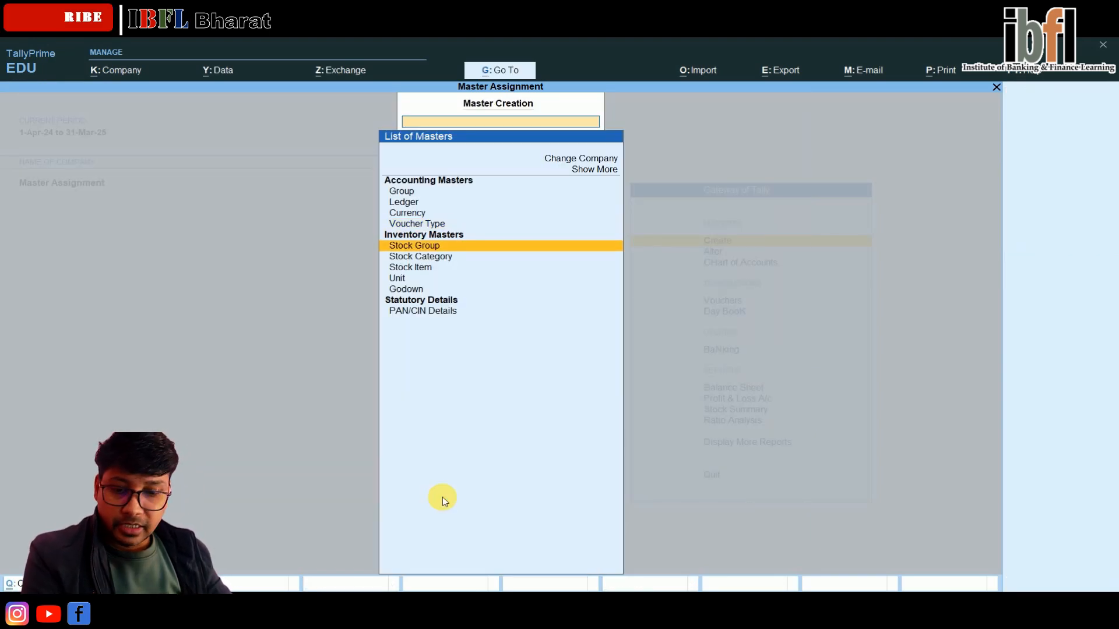
pyautogui.press('Return')
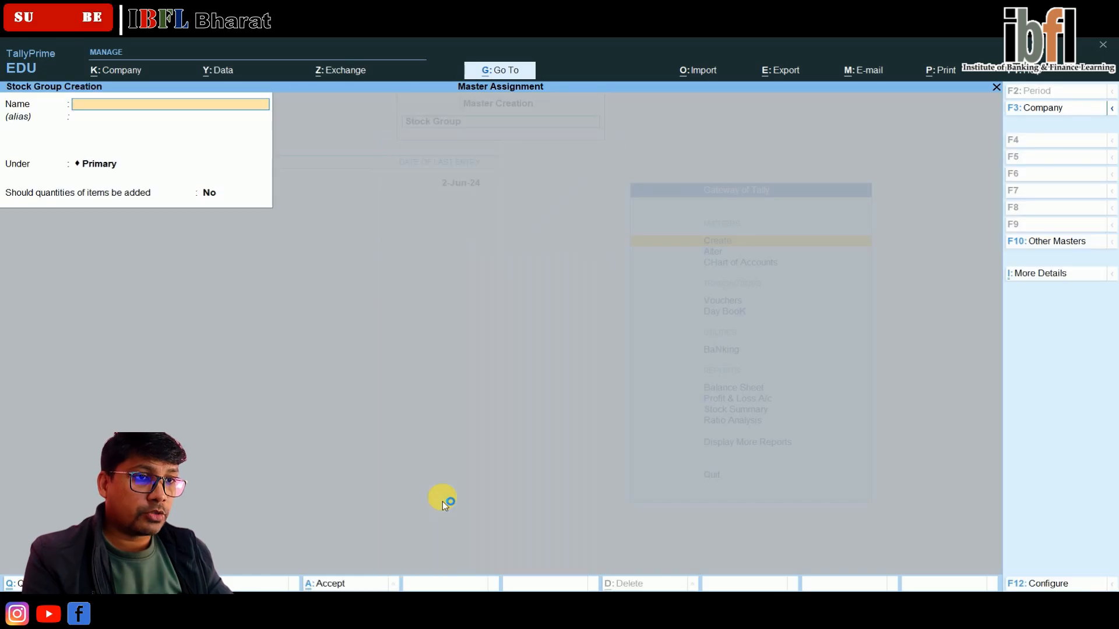
pyautogui.write('Finished Goods')
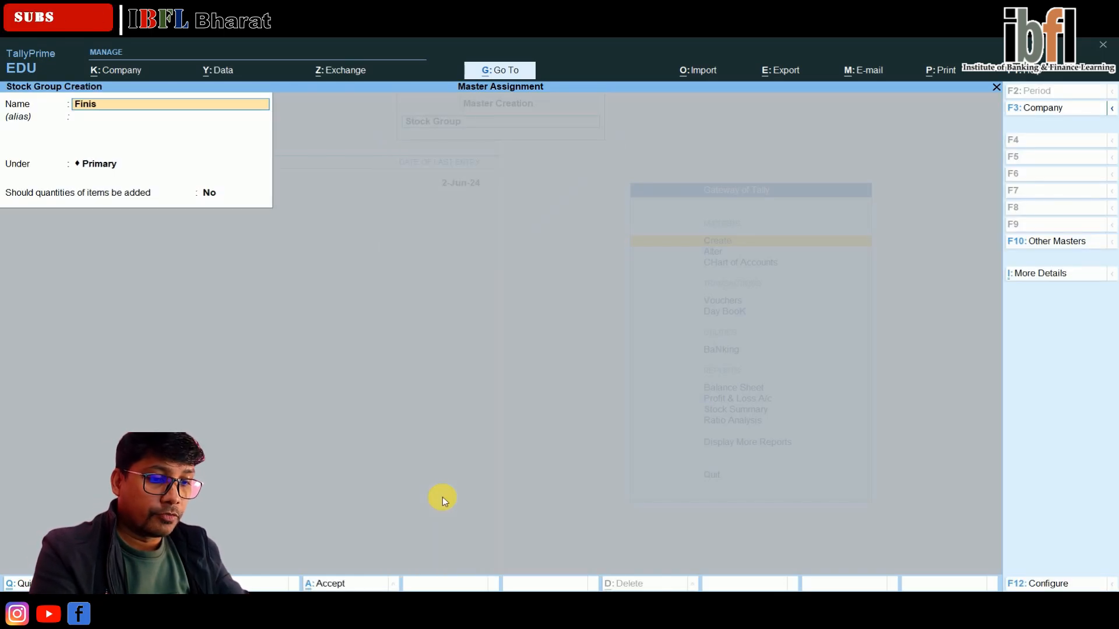
pyautogui.press('Return')
pyautogui.press('Return')
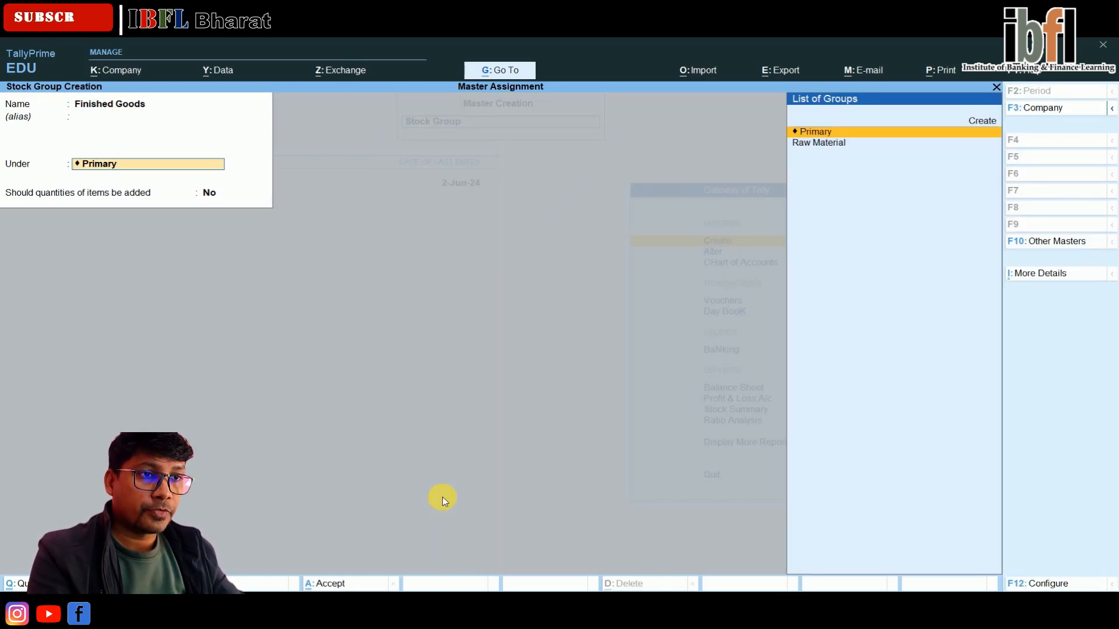
pyautogui.press('Return')
pyautogui.press('Return')
pyautogui.press('Return')
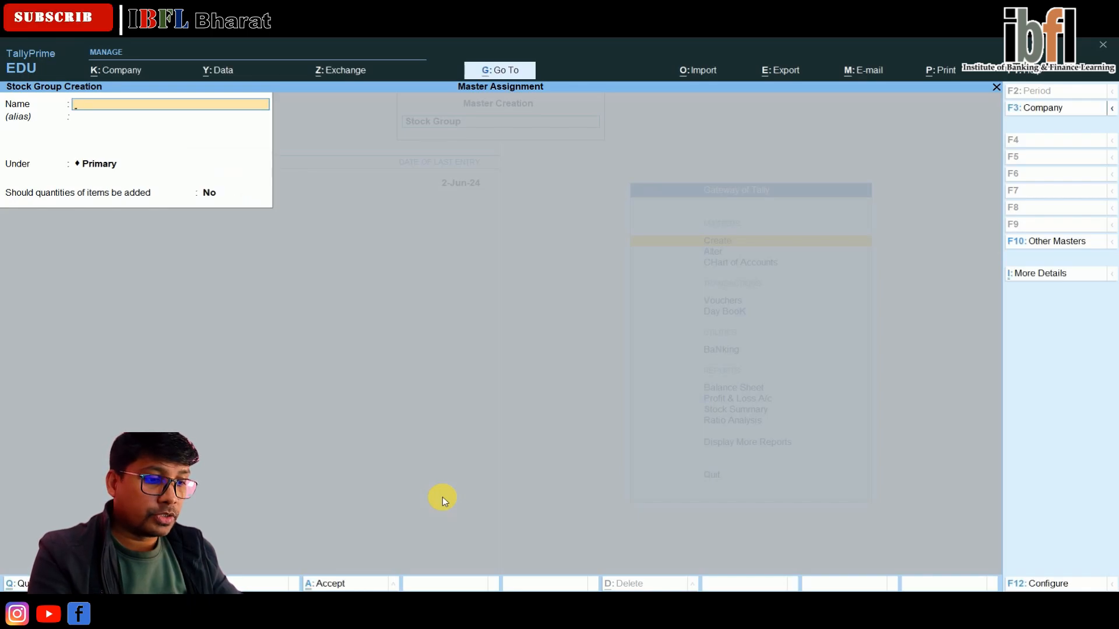
pyautogui.press('Escape')
# Create a stock category named Mkt by Movers under Primary.
pyautogui.press('Down')
pyautogui.press('Return')
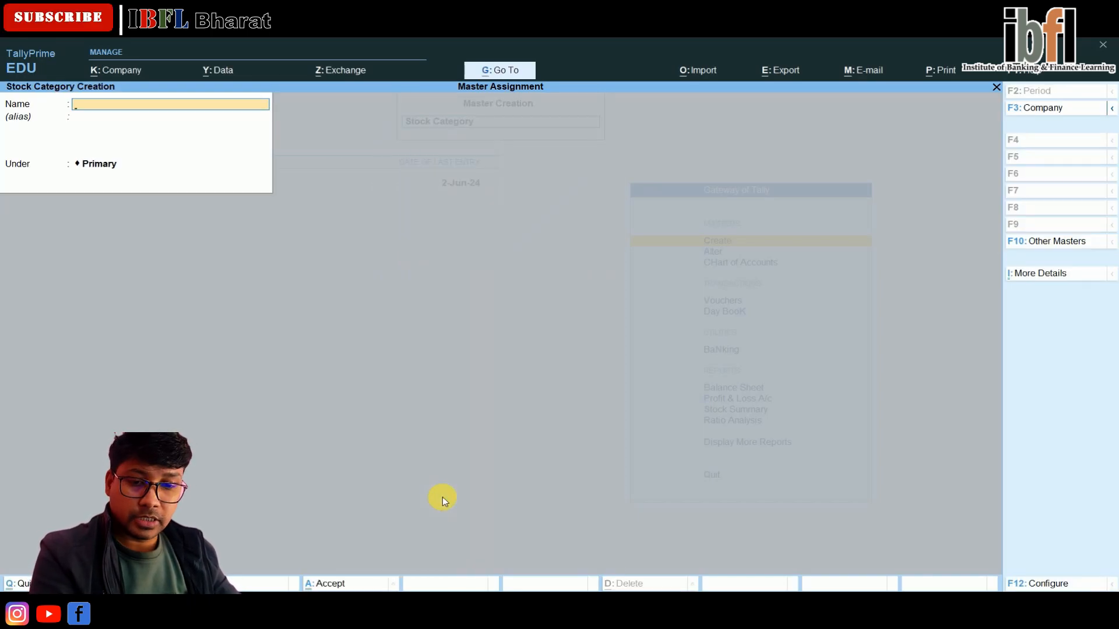
pyautogui.write('Mkt')
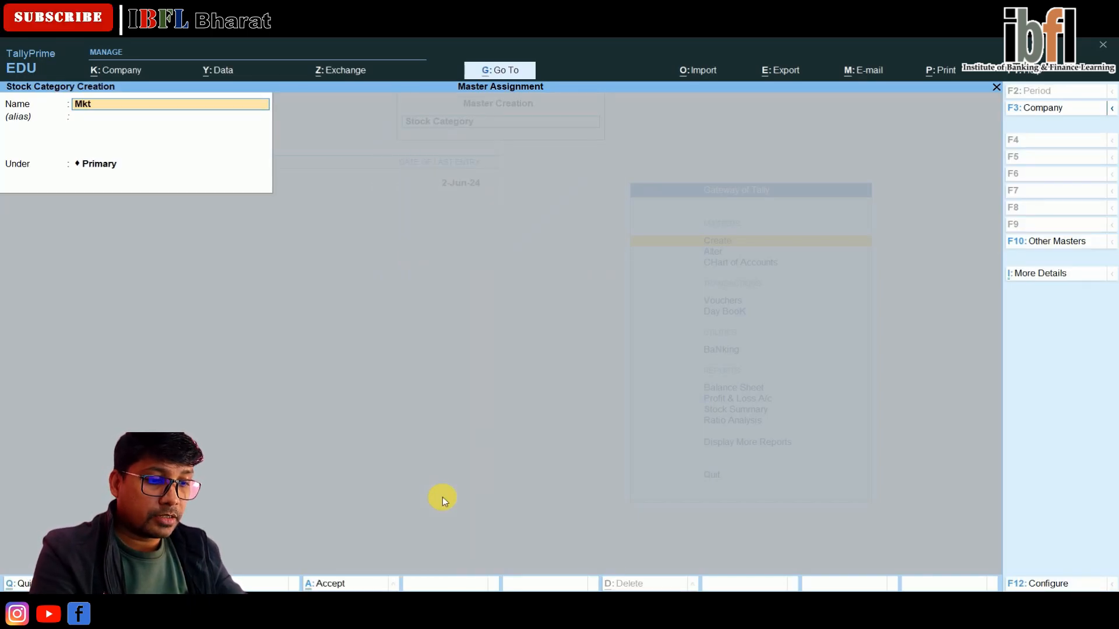
pyautogui.write(' by Movers')
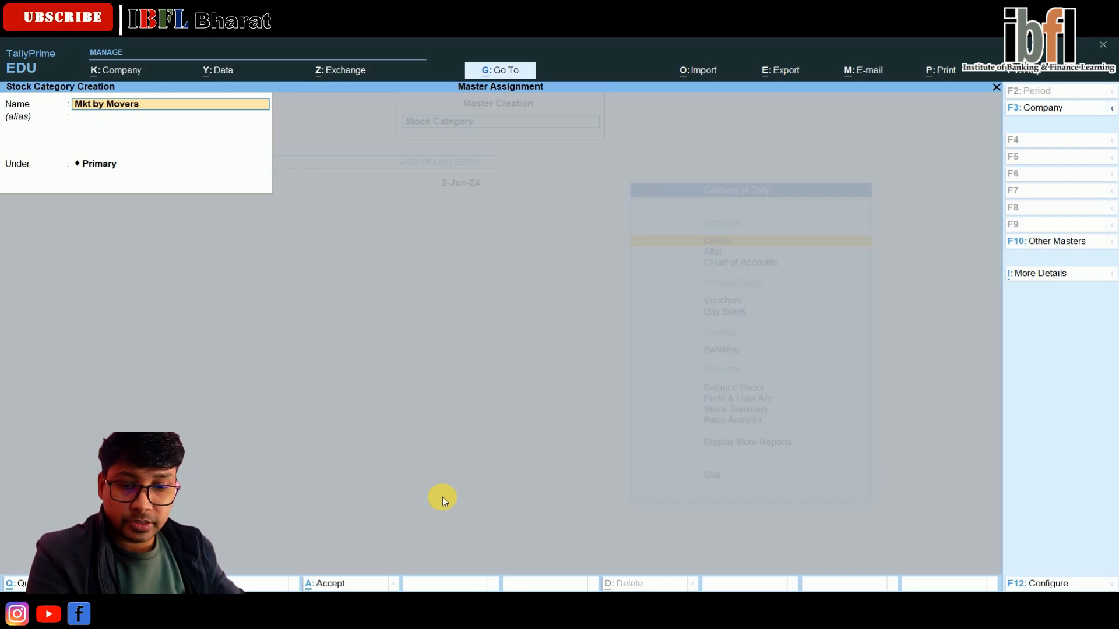
pyautogui.press('Return')
pyautogui.press('Return')
pyautogui.press('Return')
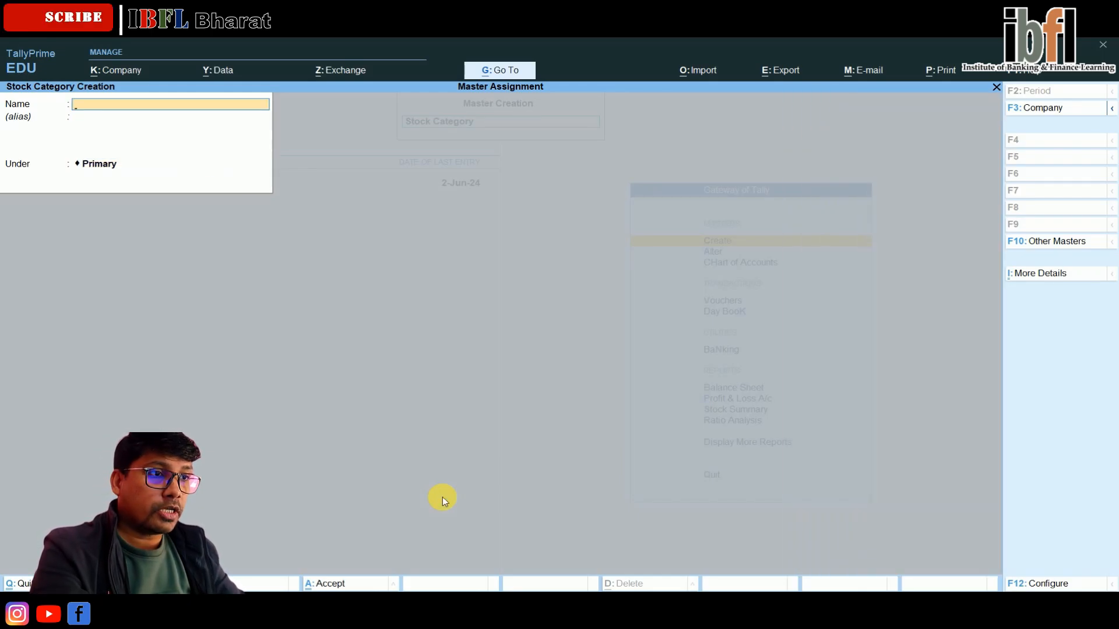
pyautogui.press('Escape')
# Create a godown named Head Office under Primary.
pyautogui.press('Down')
pyautogui.press('Down')
pyautogui.press('Down')
pyautogui.press('Return')
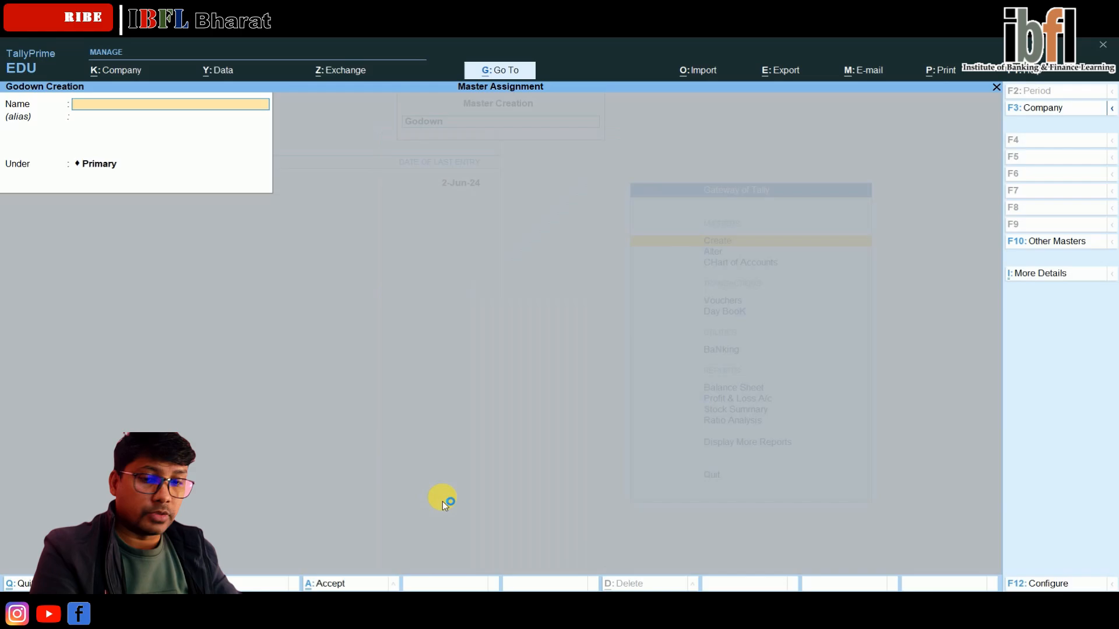
pyautogui.write('Head')
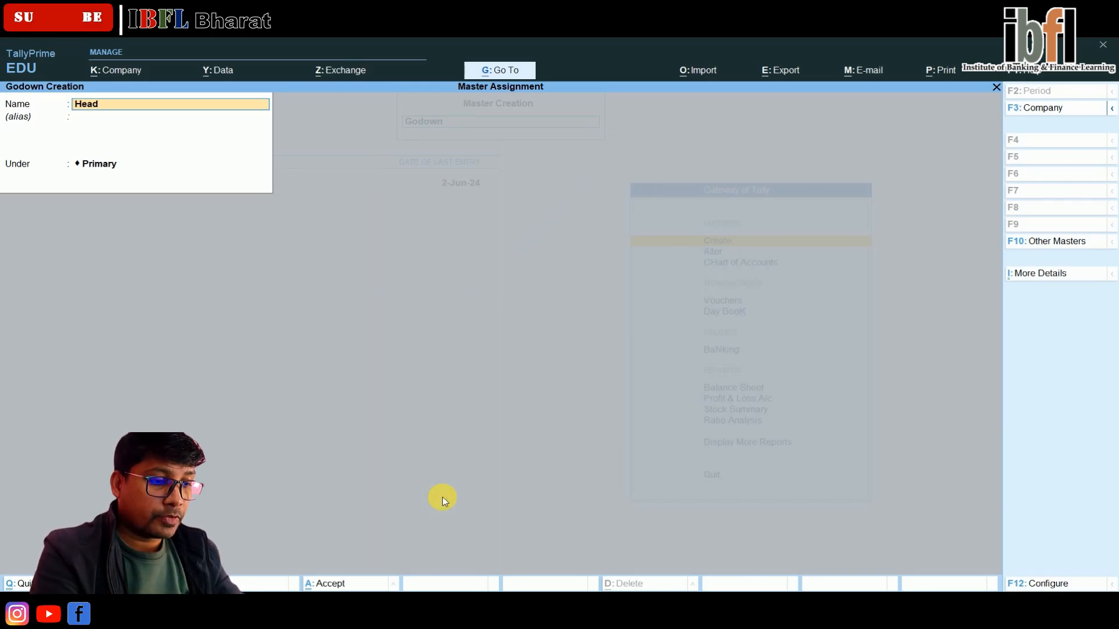
pyautogui.write(' Office')
pyautogui.press('Return')
pyautogui.press('Return')
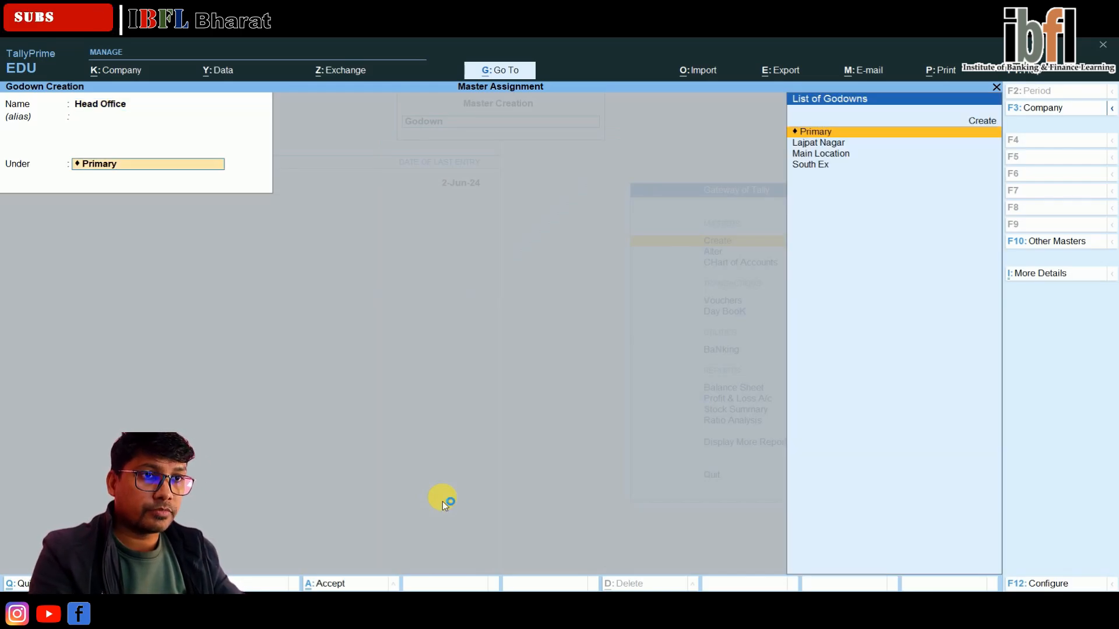
pyautogui.press('Return')
pyautogui.press('Return')
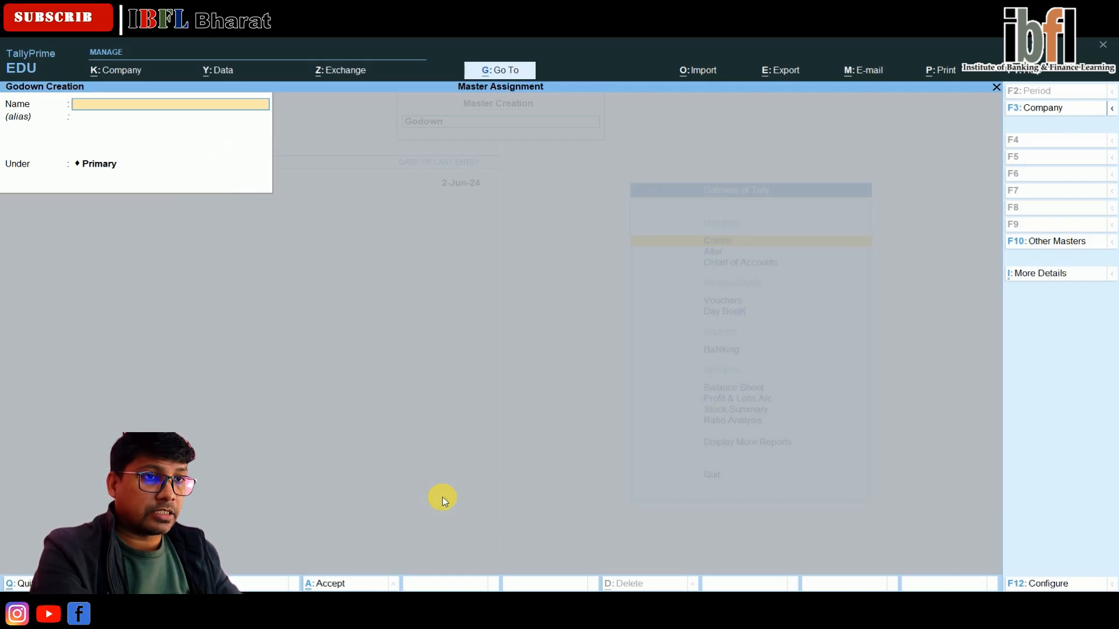
pyautogui.press('Escape')
# Create a simple unit with the symbol pkt, no formal name and 0 decimal places.
pyautogui.press('Up')
pyautogui.press('Return')
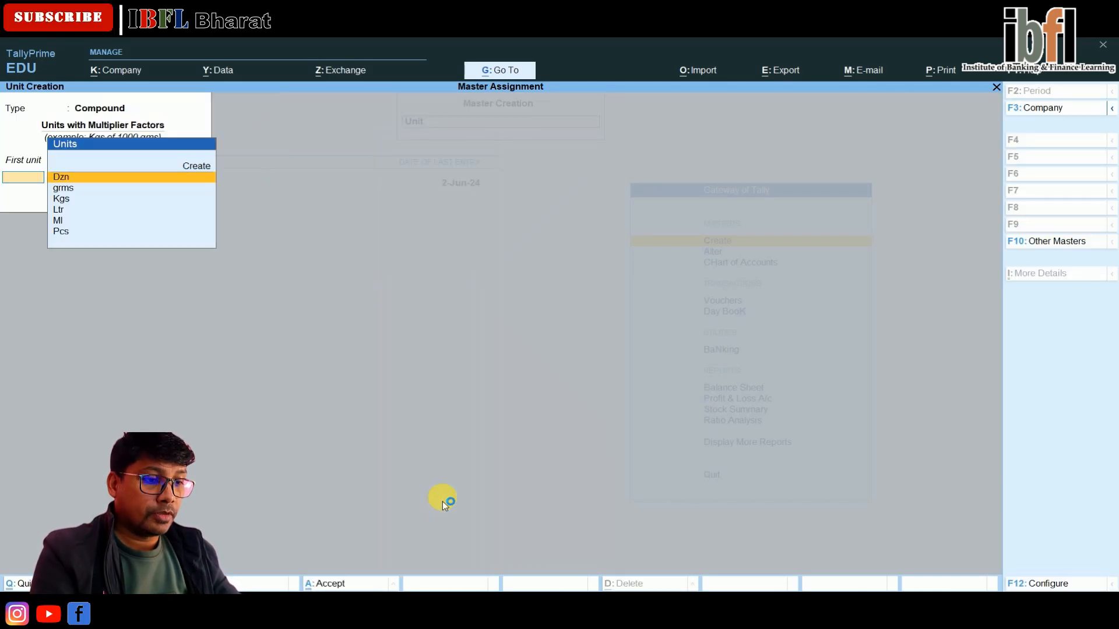
pyautogui.write('p')
pyautogui.press('Escape')
pyautogui.press('BackSpace')
pyautogui.press('BackSpace')
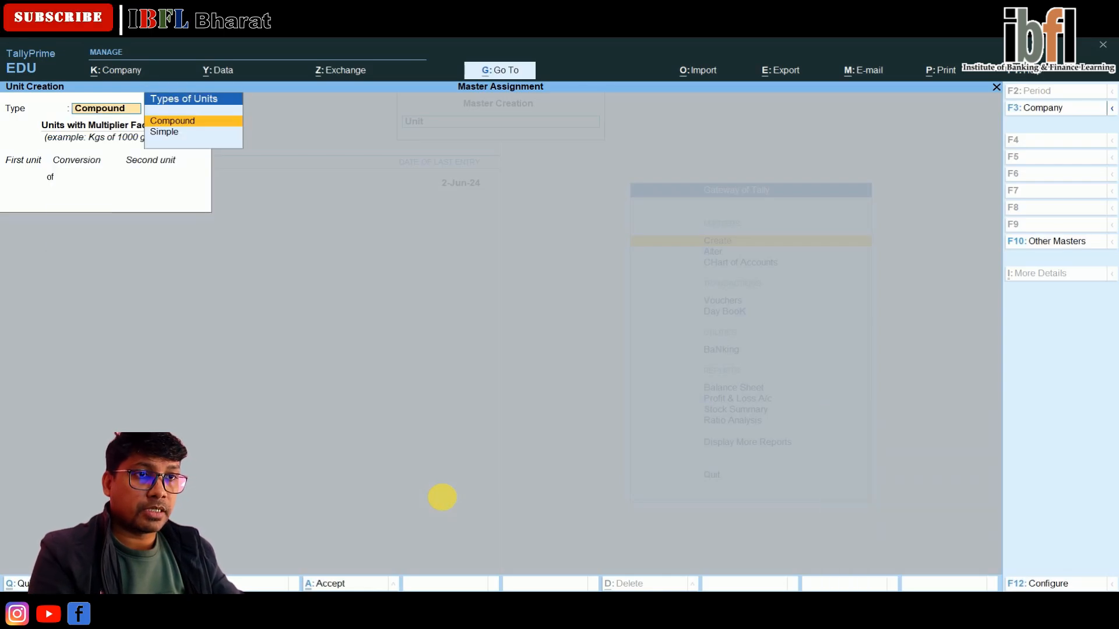
pyautogui.press('Down')
pyautogui.press('Return')
pyautogui.write('pk')
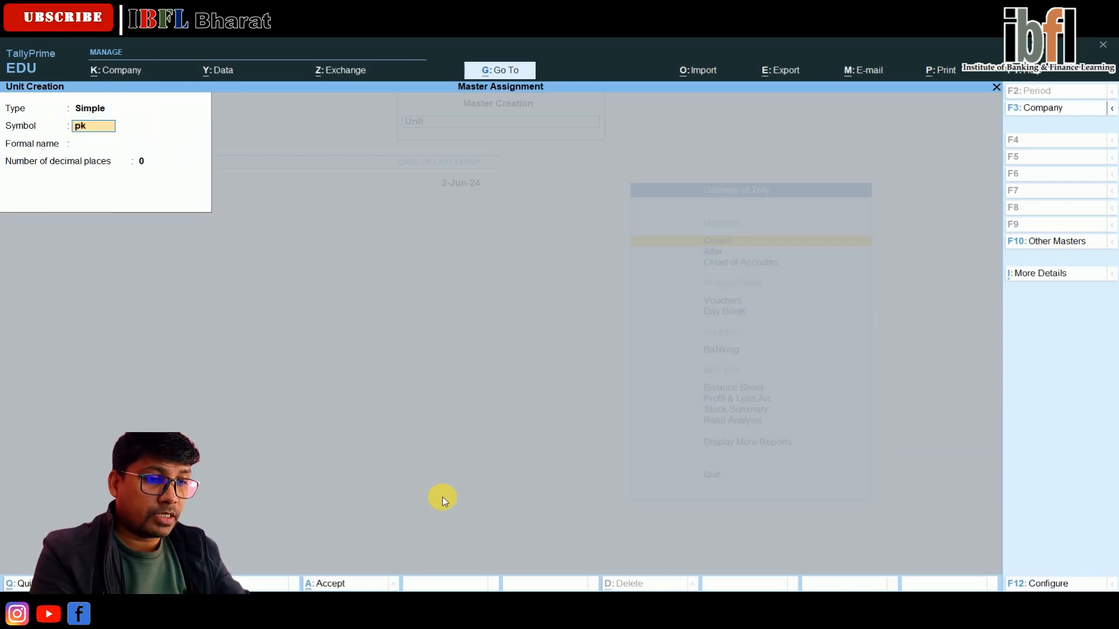
pyautogui.write('t')
pyautogui.press('Return')
pyautogui.press('Return')
pyautogui.press('Return')
pyautogui.press('Return')
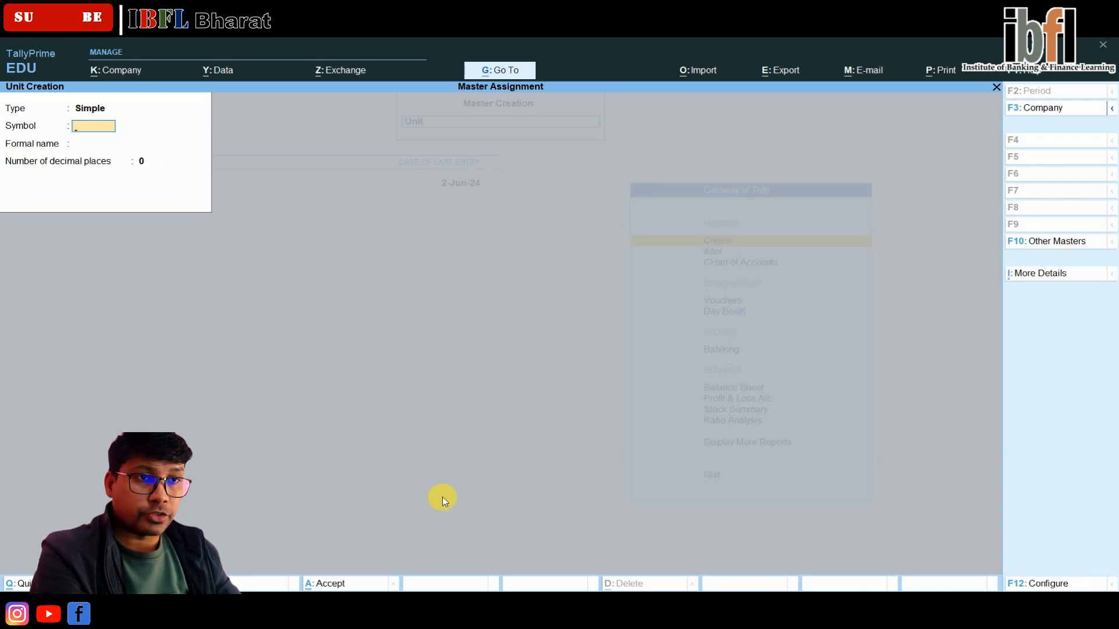
pyautogui.press('Escape')
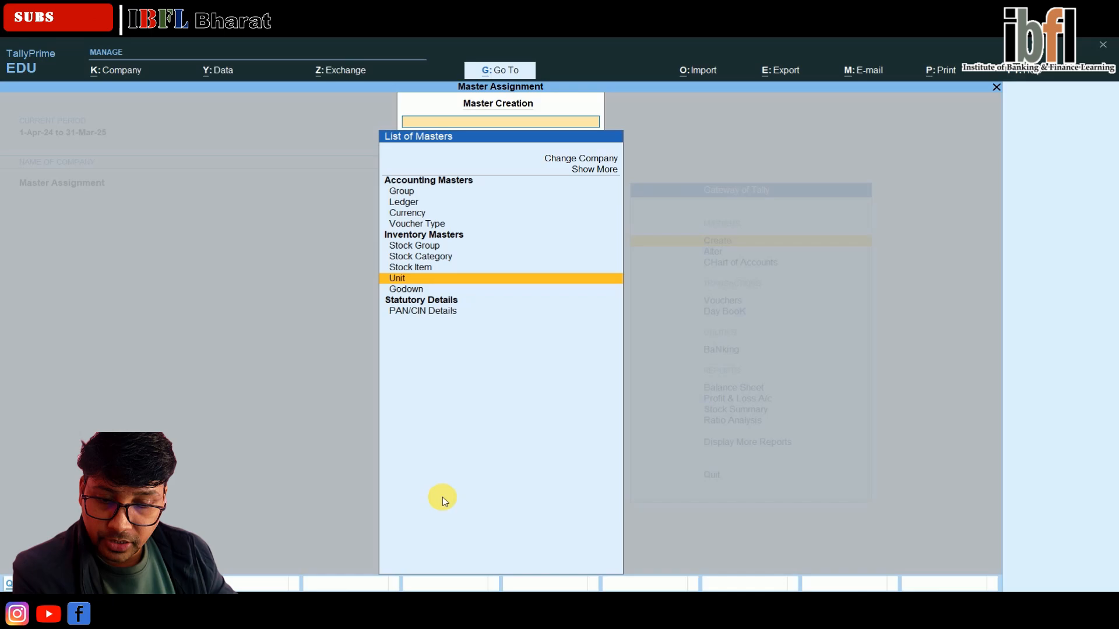
# Create a compound unit with pkt as first unit, a conversion of 200 and grms as second unit.
pyautogui.press('Return')
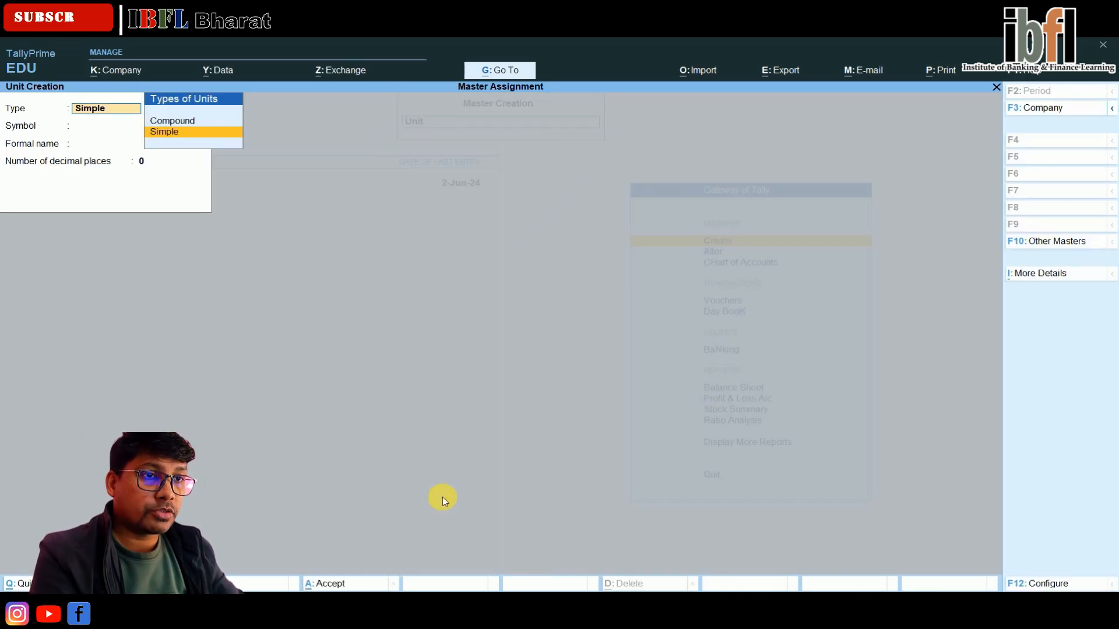
pyautogui.press('Up')
pyautogui.press('Return')
pyautogui.press('Down')
pyautogui.press('Down')
pyautogui.press('Down')
pyautogui.press('Down')
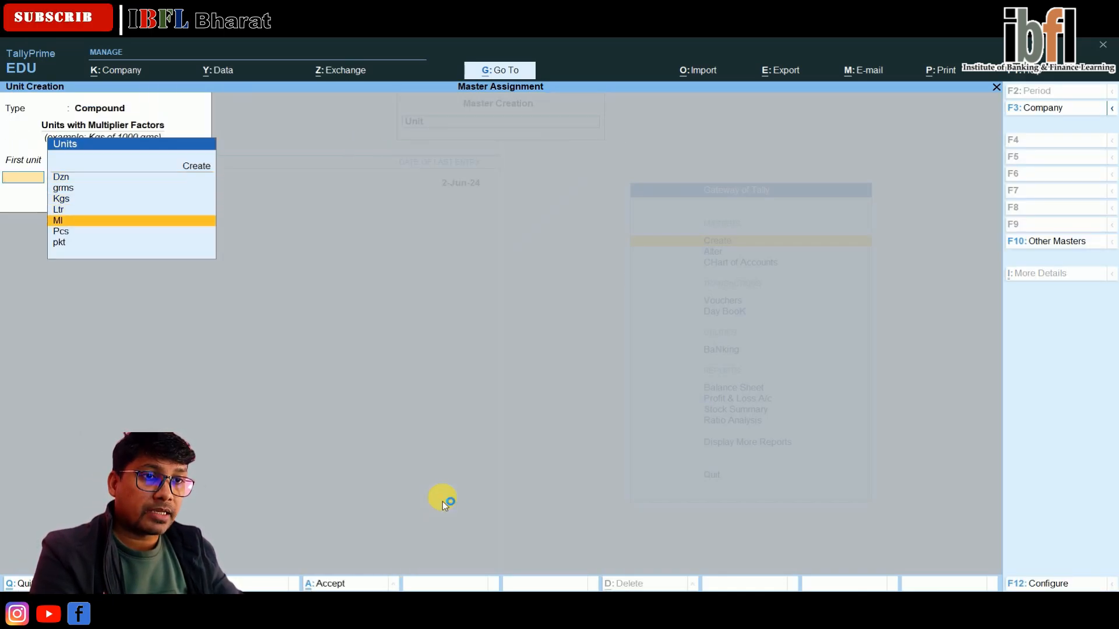
pyautogui.press('Down')
pyautogui.press('Down')
pyautogui.press('Return')
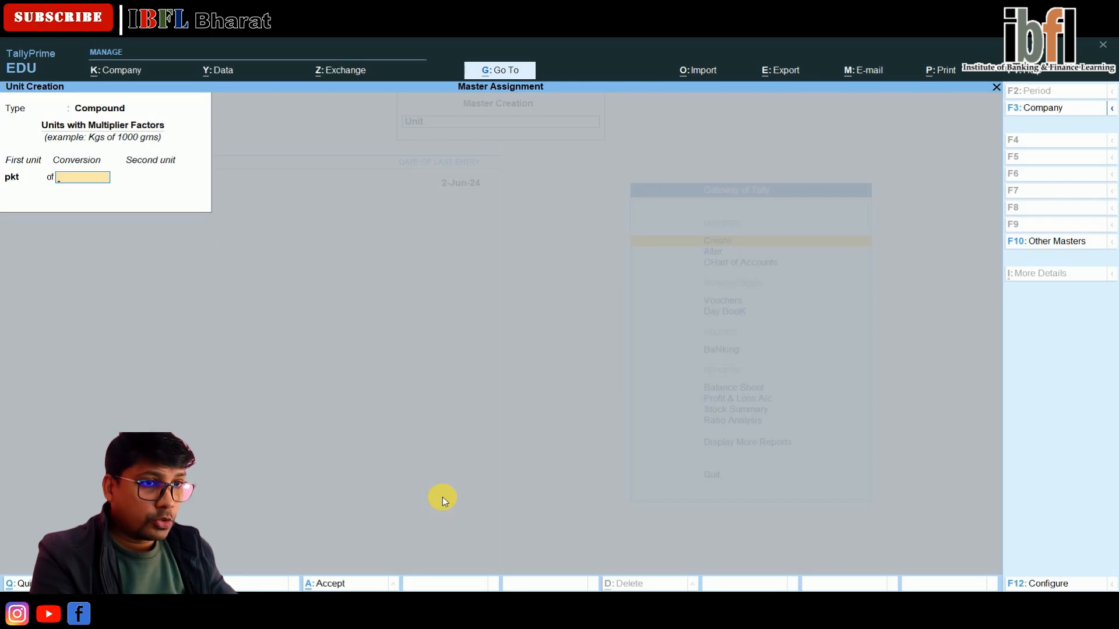
pyautogui.write('200')
pyautogui.press('Return')
pyautogui.press('Down')
pyautogui.press('Down')
pyautogui.press('Down')
pyautogui.press('Up')
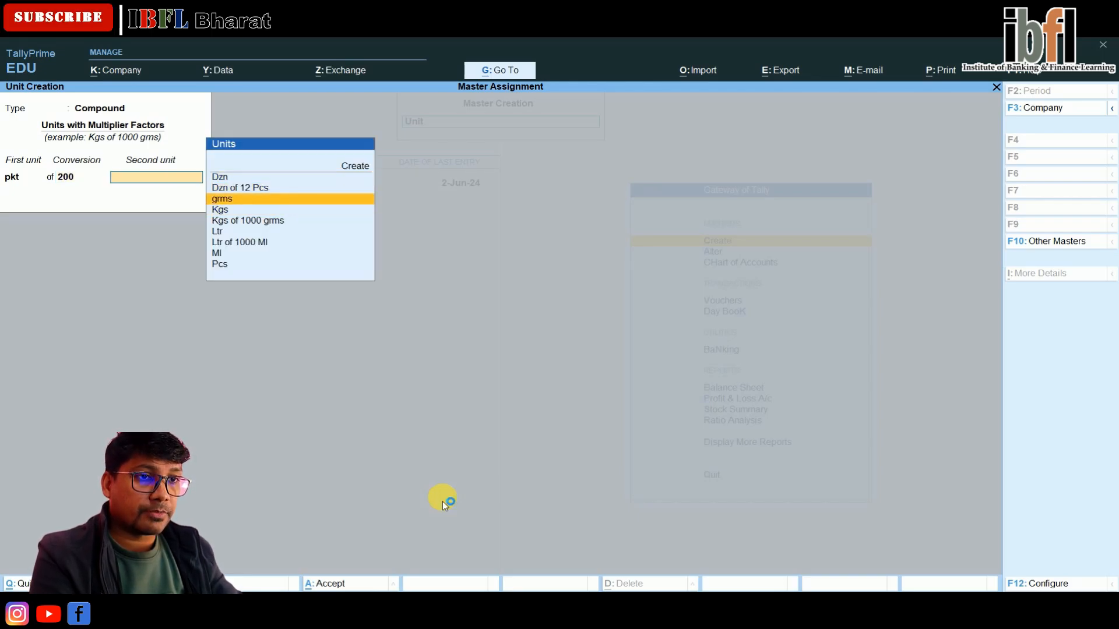
pyautogui.press('Return')
pyautogui.press('Escape')
pyautogui.press('Escape')
pyautogui.press('Escape')
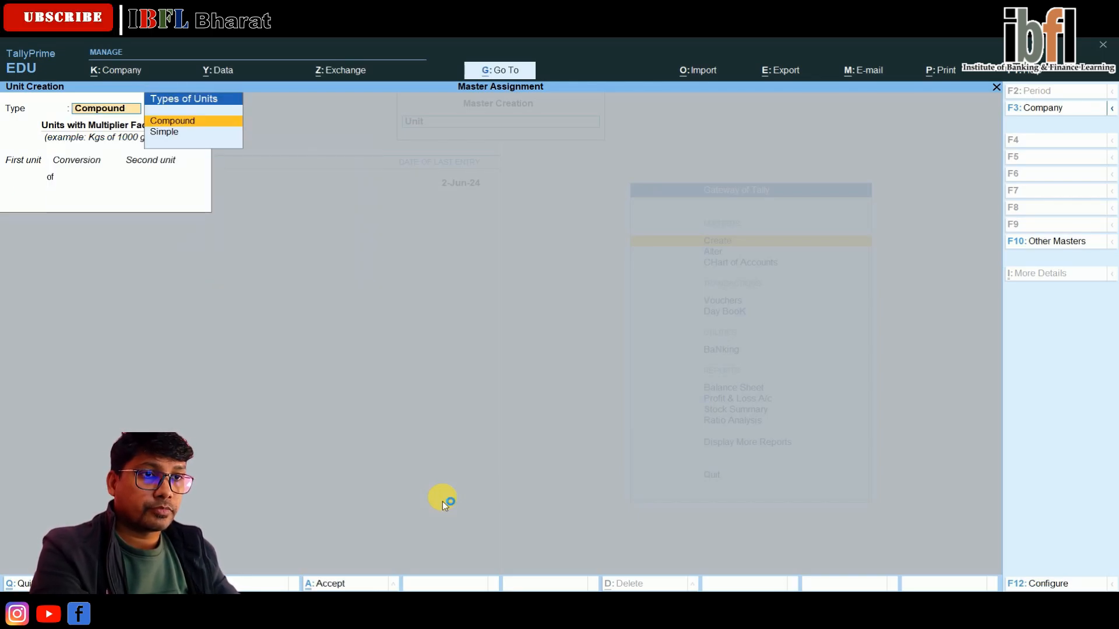
pyautogui.press('Return')
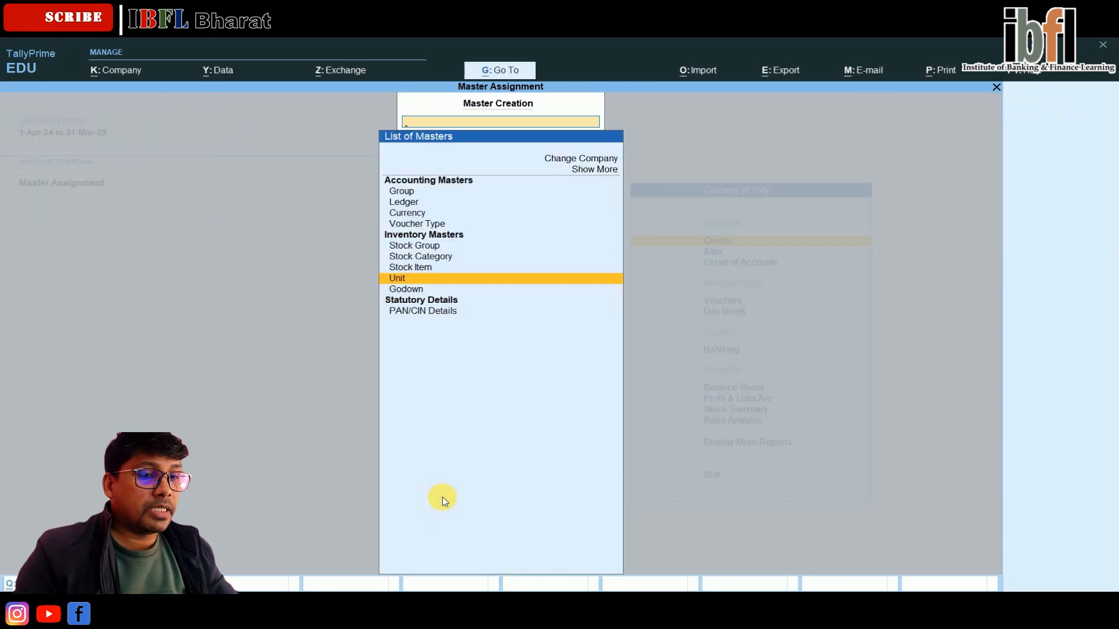
# Check the list of existing units under master alteration for the compound unit pkt of 200 grms.
pyautogui.press('Escape')
pyautogui.press('a')
pyautogui.press('Down')
pyautogui.press('Down')
pyautogui.press('Down')
pyautogui.press('Down')
pyautogui.press('Down')
pyautogui.press('Down')
pyautogui.press('Down')
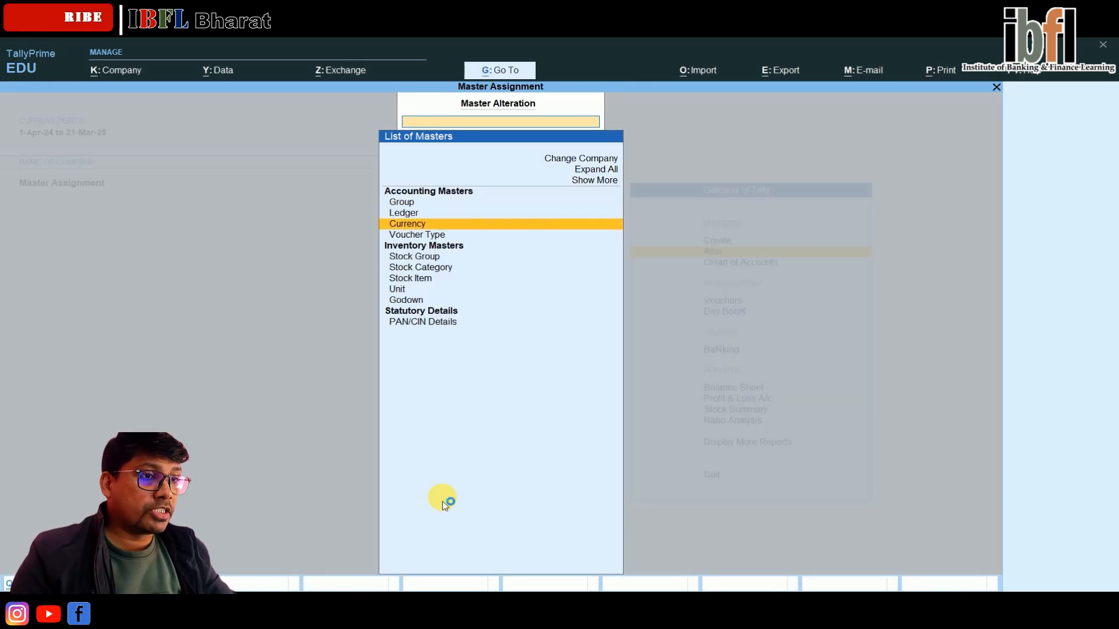
pyautogui.press('Return')
pyautogui.press('Down')
pyautogui.press('Down')
pyautogui.press('Down')
pyautogui.press('Down')
pyautogui.press('Down')
pyautogui.press('Down')
pyautogui.press('Down')
pyautogui.press('Down')
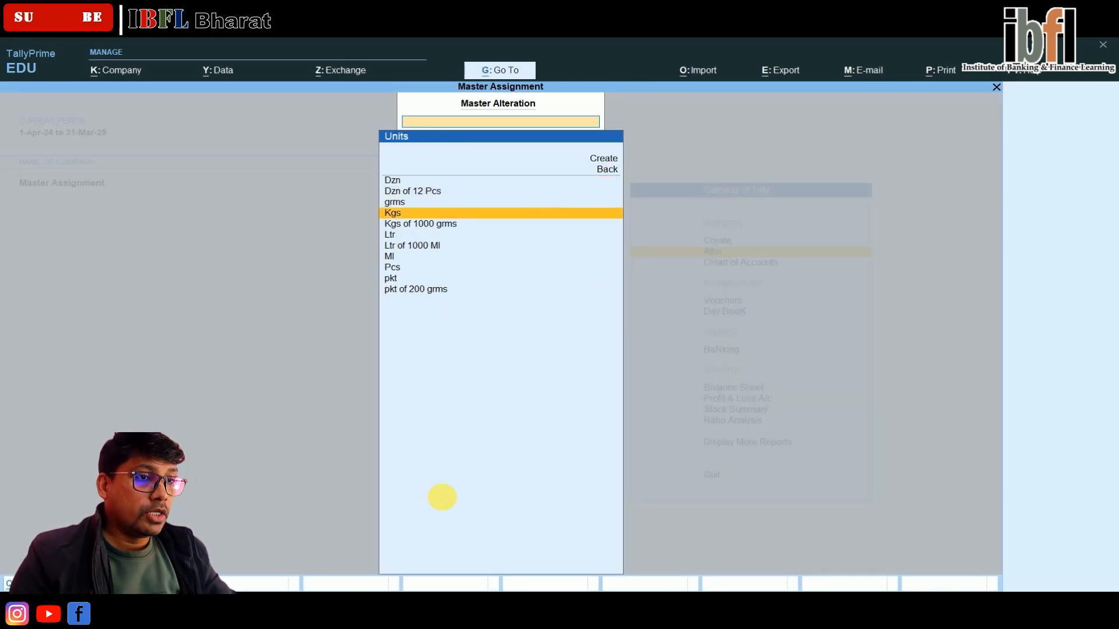
pyautogui.press('Down')
pyautogui.press('Down')
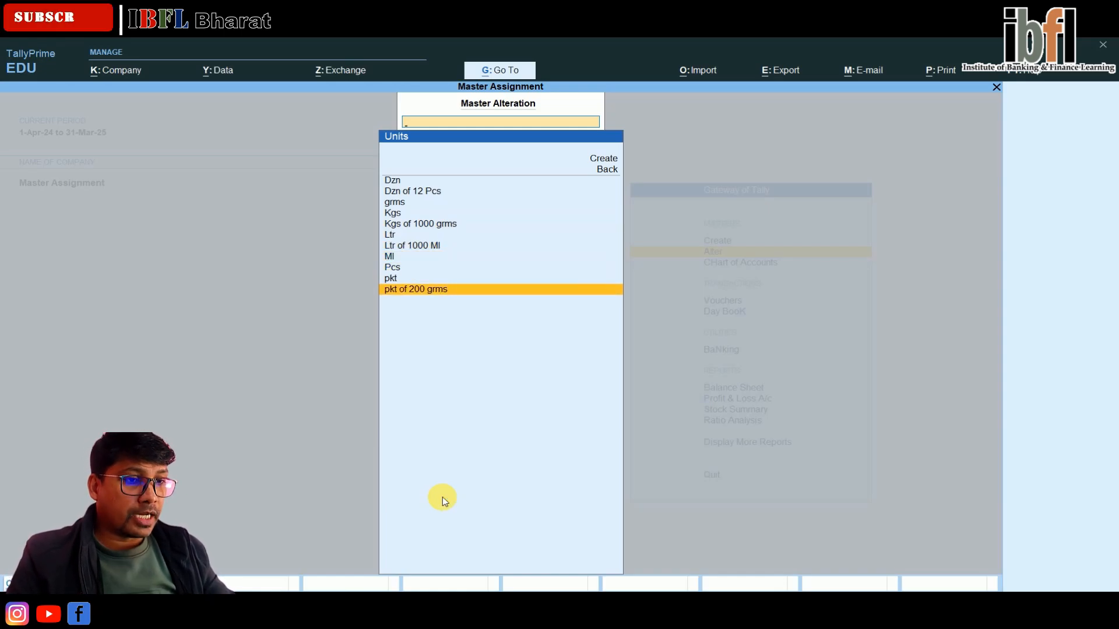
pyautogui.press('Escape')
pyautogui.press('Escape')
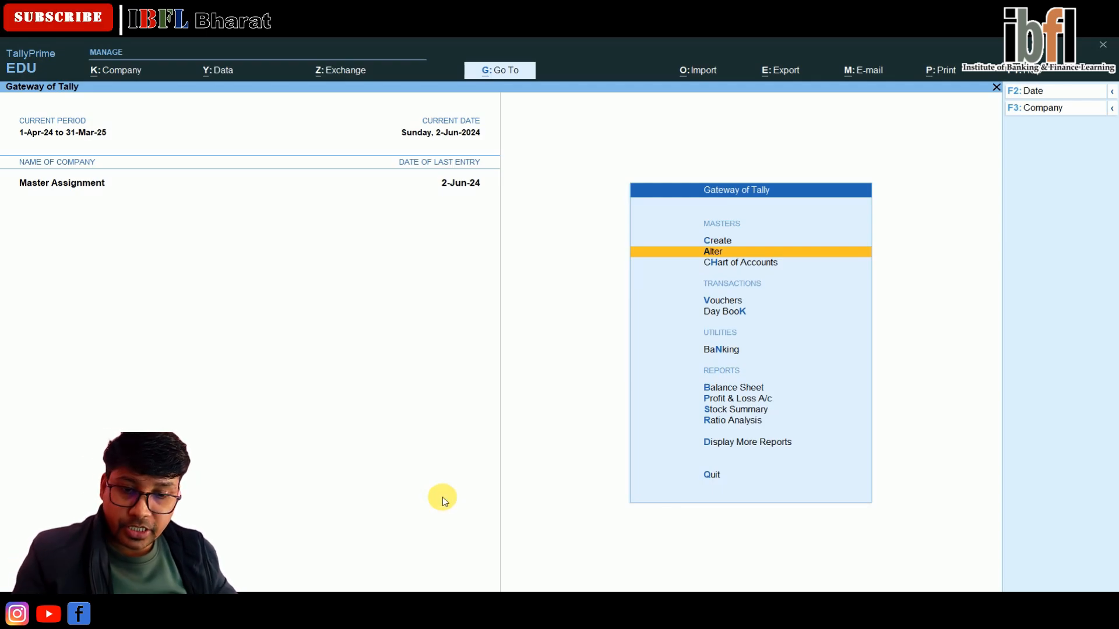
# Start creating a stock item named Wafer, leaving its part number and alias blank.
pyautogui.press('Up')
pyautogui.press('Return')
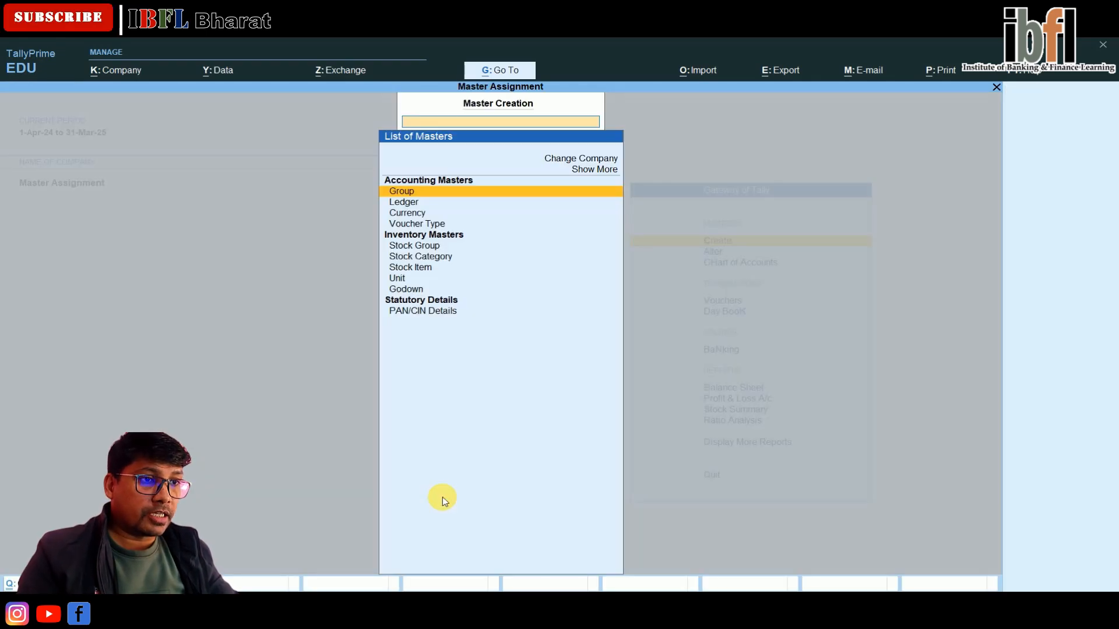
pyautogui.press('Down')
pyautogui.press('Down')
pyautogui.press('Down')
pyautogui.press('Down')
pyautogui.press('Down')
pyautogui.press('Down')
pyautogui.press('Return')
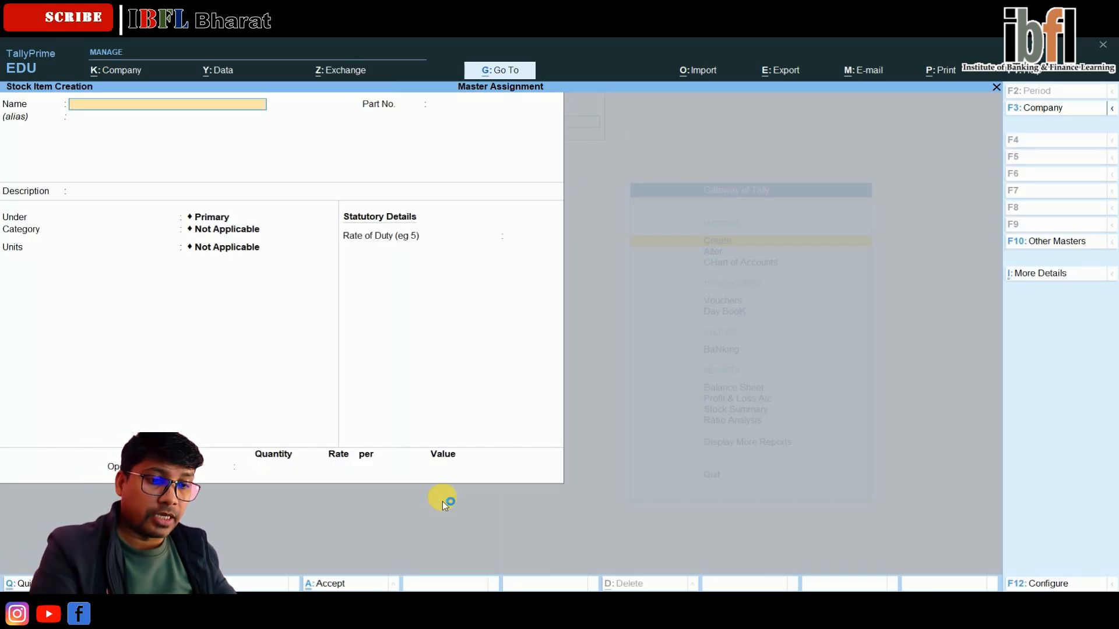
pyautogui.write('Wafer')
pyautogui.press('Return')
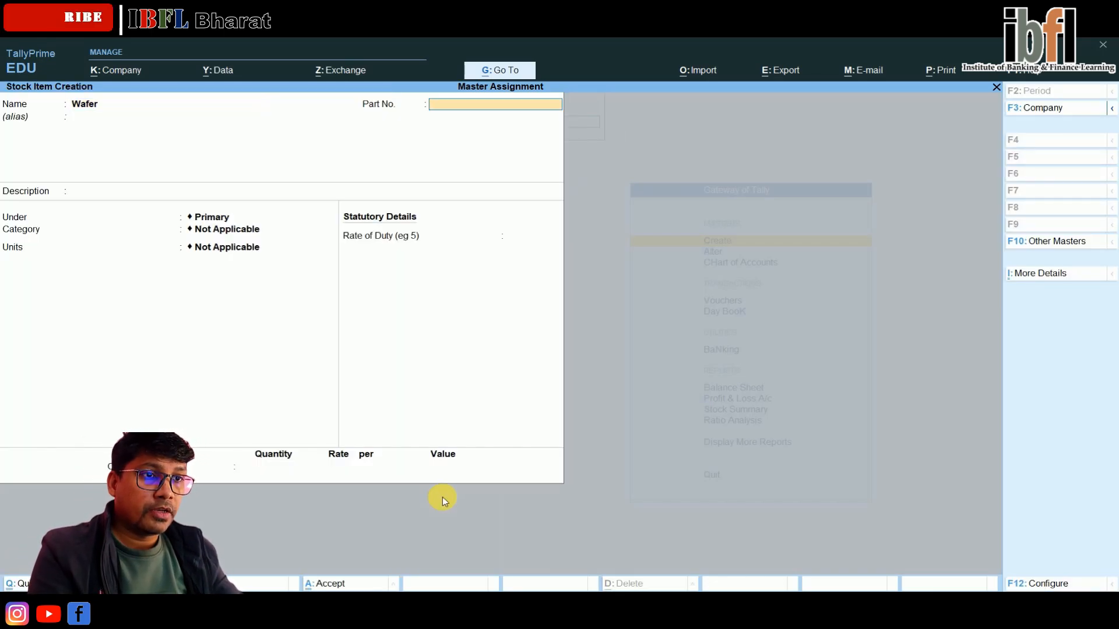
pyautogui.press('Return')
pyautogui.press('Return')
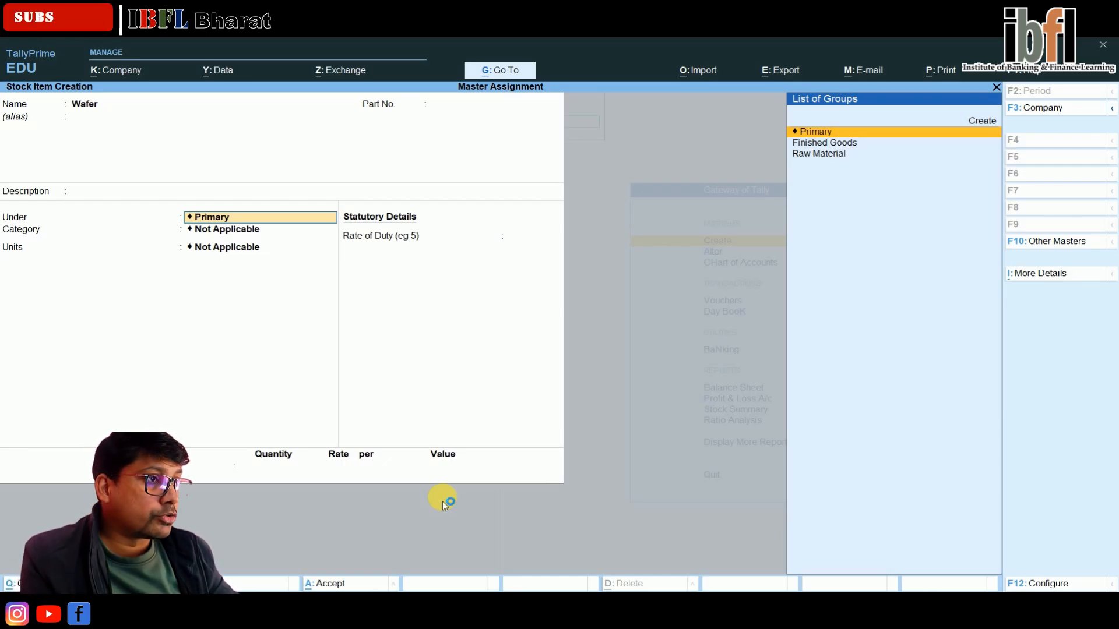
# Assign Wafer to the Finished Goods group and Mkt by Movers category, with pkt of 200 grms as its unit.
pyautogui.press('Down')
pyautogui.press('Return')
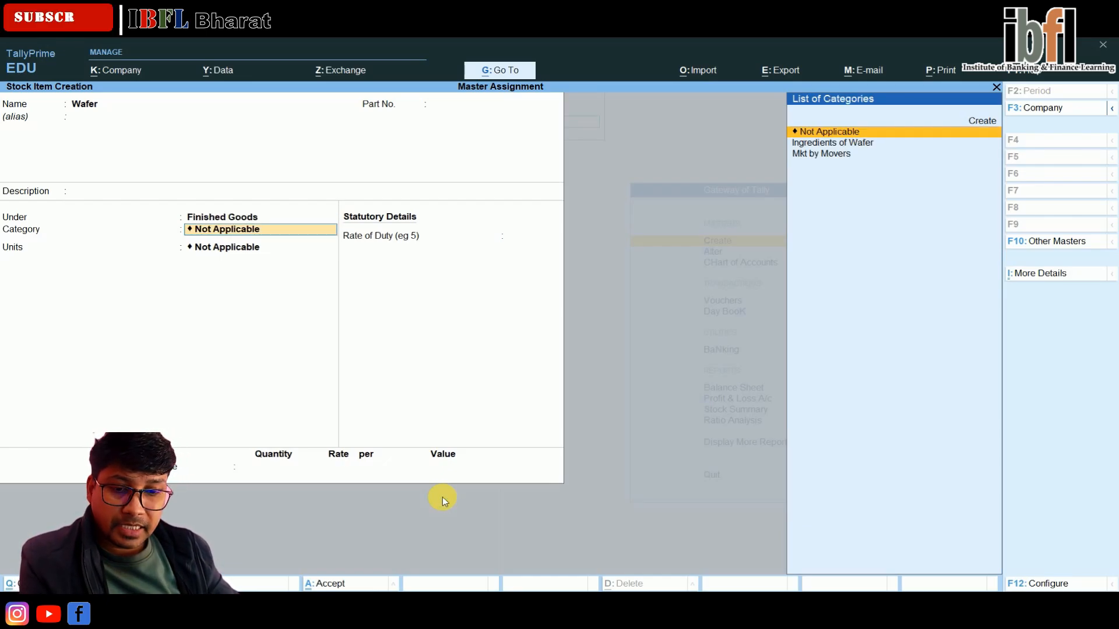
pyautogui.press('Down')
pyautogui.press('Down')
pyautogui.press('Return')
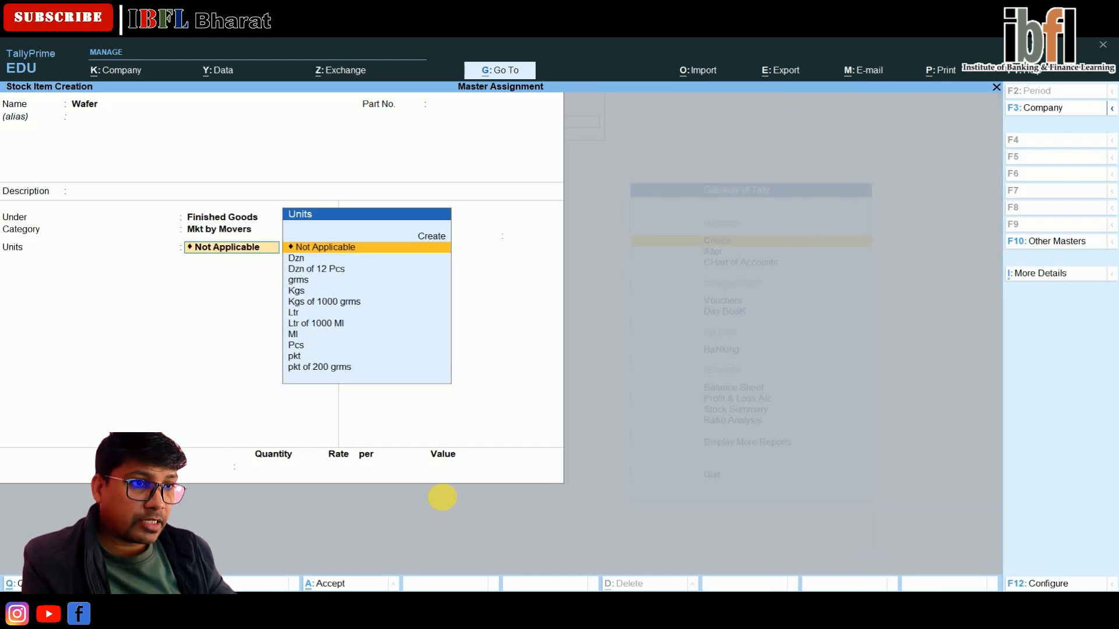
pyautogui.press('Down')
pyautogui.press('Down')
pyautogui.press('Down')
pyautogui.press('End')
pyautogui.press('Return')
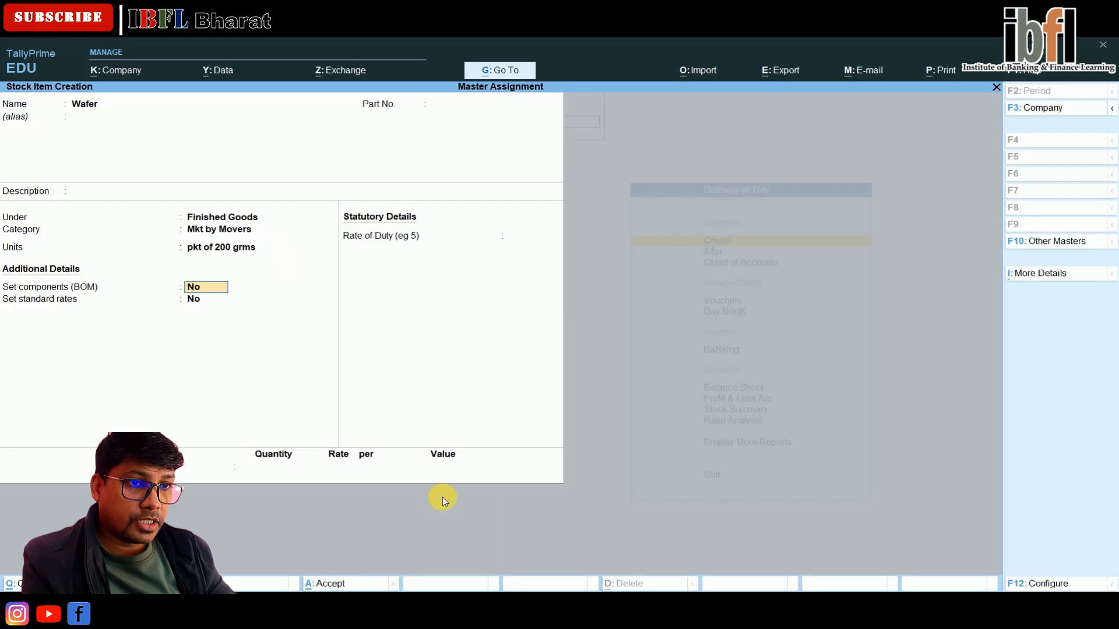
# Enable components (BOM) for the item and define a BOM named Wafer with a unit of manufacture of 100 pkt.
pyautogui.write('y')
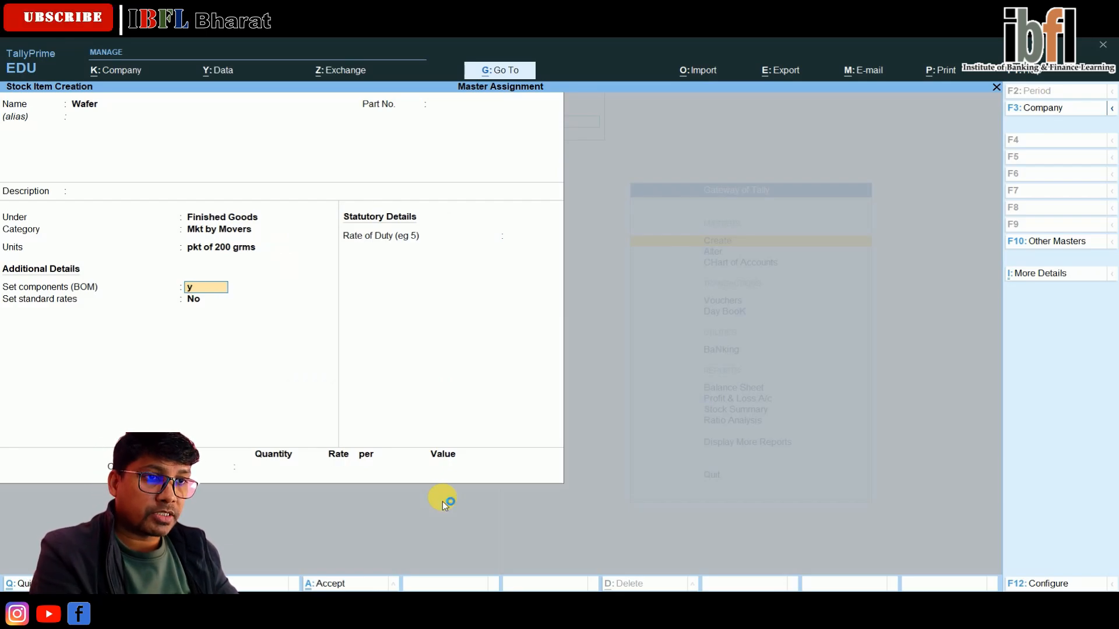
pyautogui.press('Return')
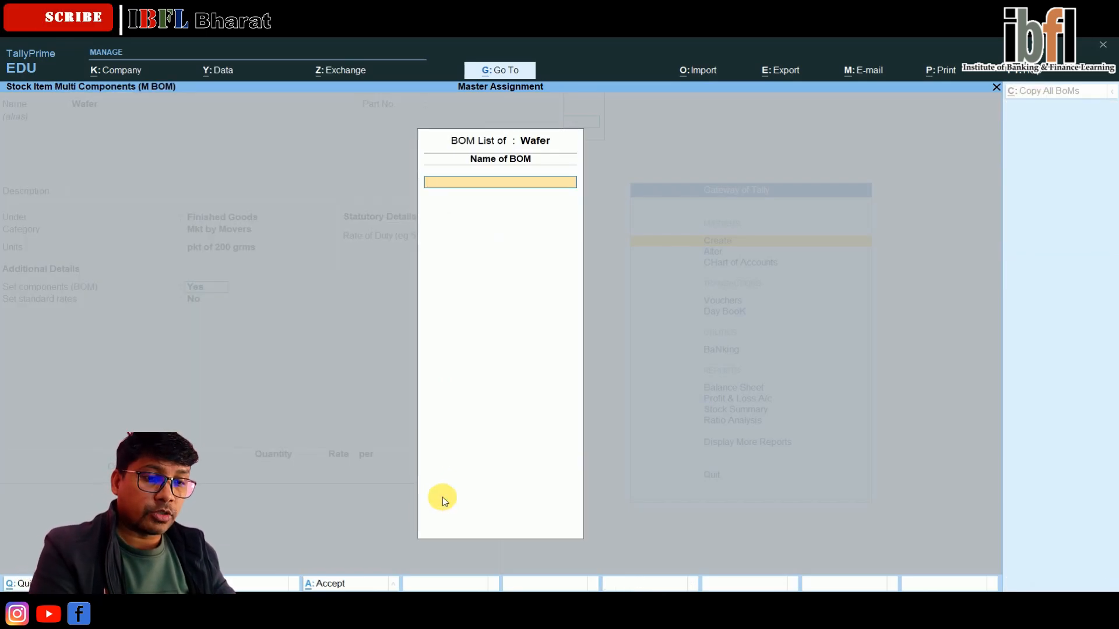
pyautogui.write('Wafer')
pyautogui.press('Return')
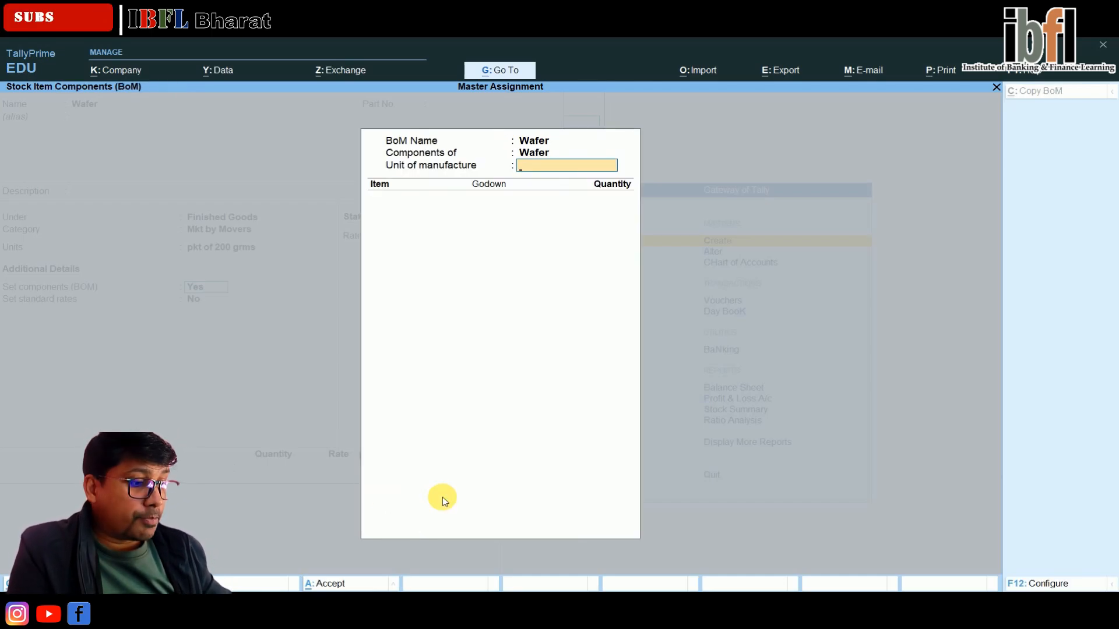
pyautogui.write('100')
pyautogui.press('Return')
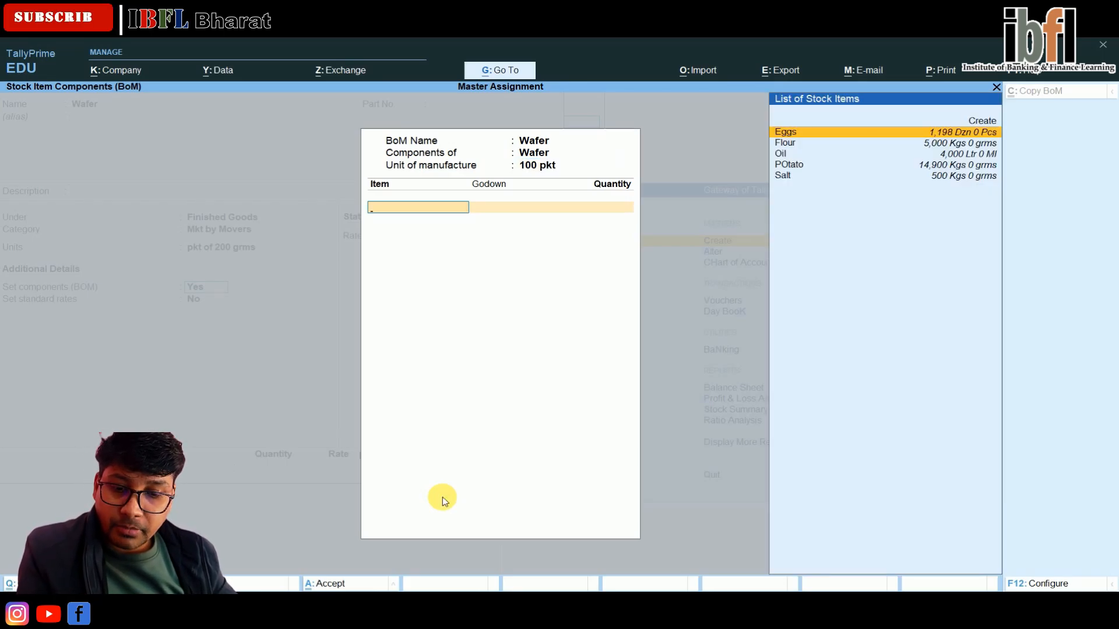
# Add POtato from the Lajpat Nagar godown to the Wafer BOM with a quantity of 3 Kgs.
pyautogui.press('Down')
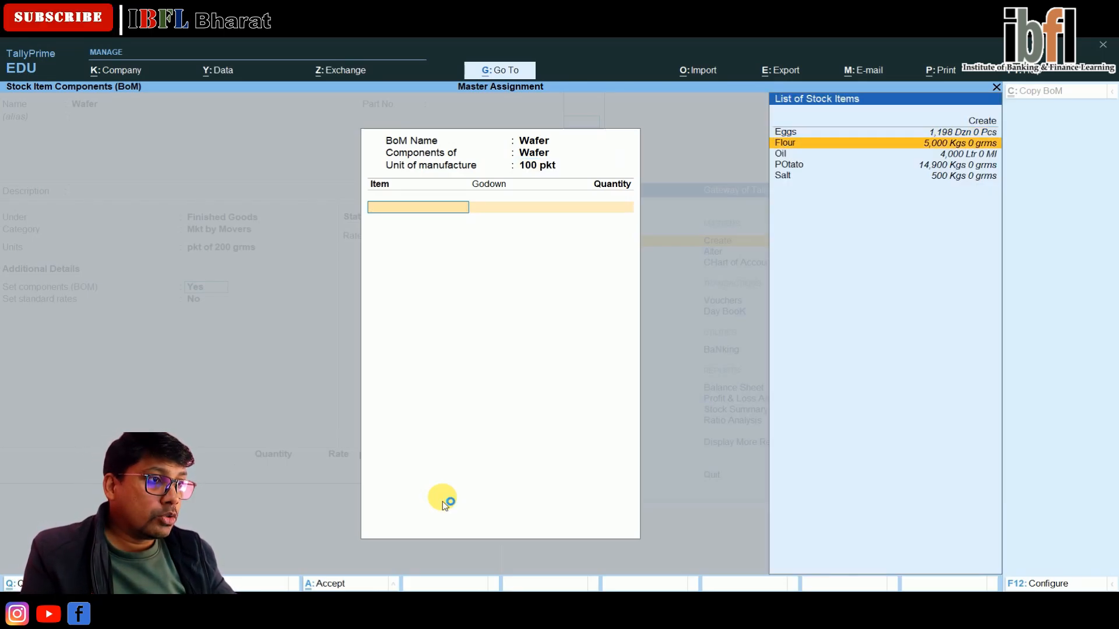
pyautogui.press('Down')
pyautogui.press('Down')
pyautogui.press('Return')
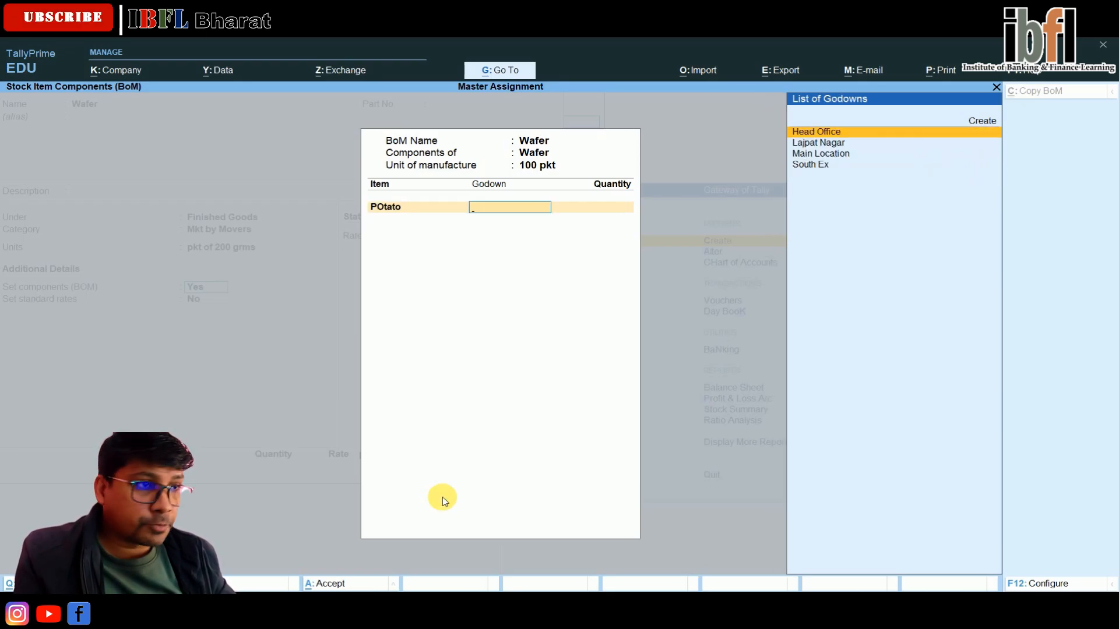
pyautogui.press('Down')
pyautogui.press('Return')
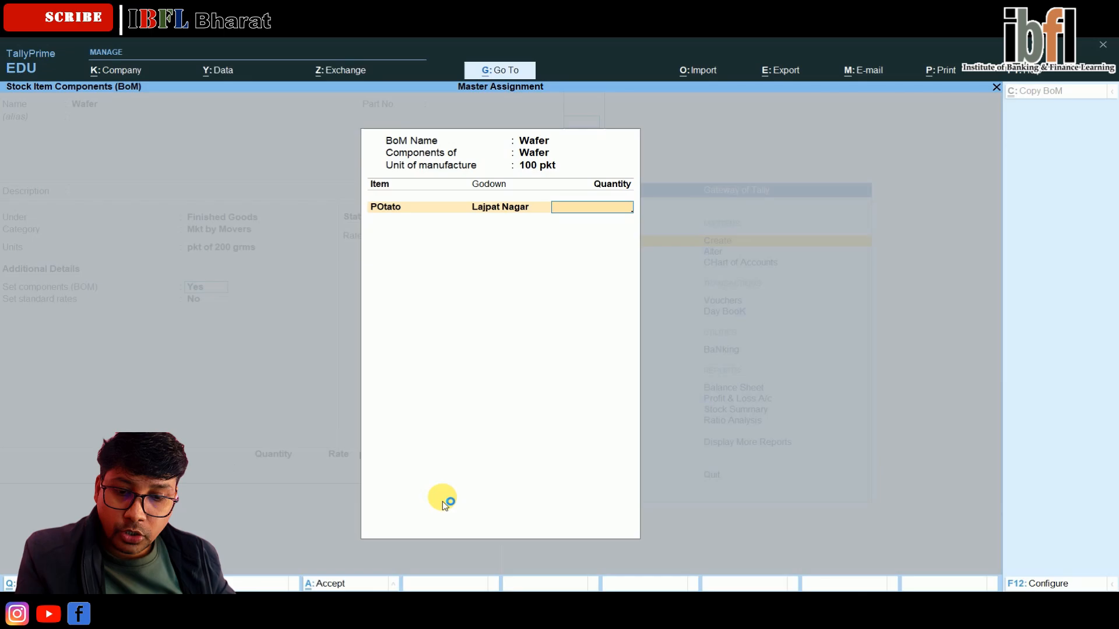
pyautogui.write('3')
pyautogui.press('Return')
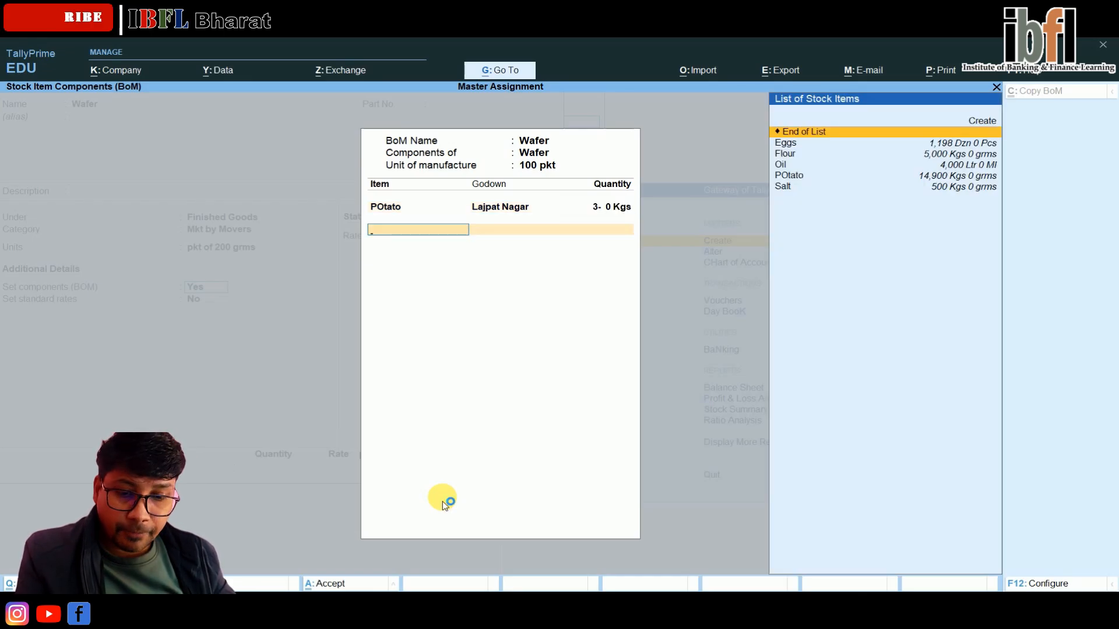
# Add Salt from the Lajpat Nagar godown to the Wafer BOM with a quantity of 500 Kgs.
pyautogui.press('Down')
pyautogui.press('Down')
pyautogui.press('Down')
pyautogui.press('Down')
pyautogui.press('Down')
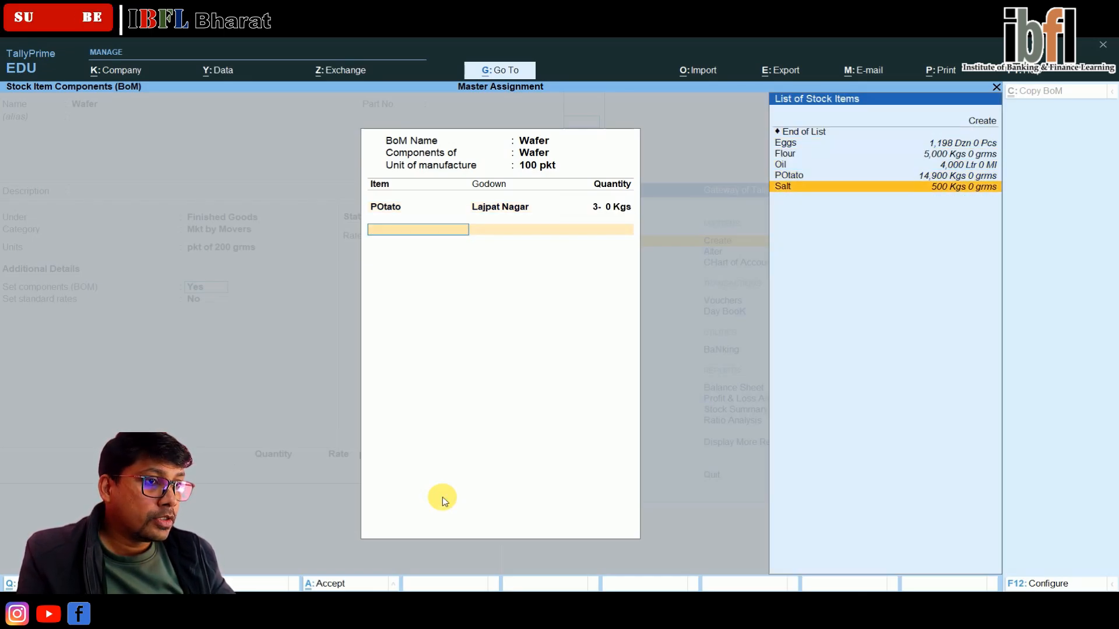
pyautogui.press('Return')
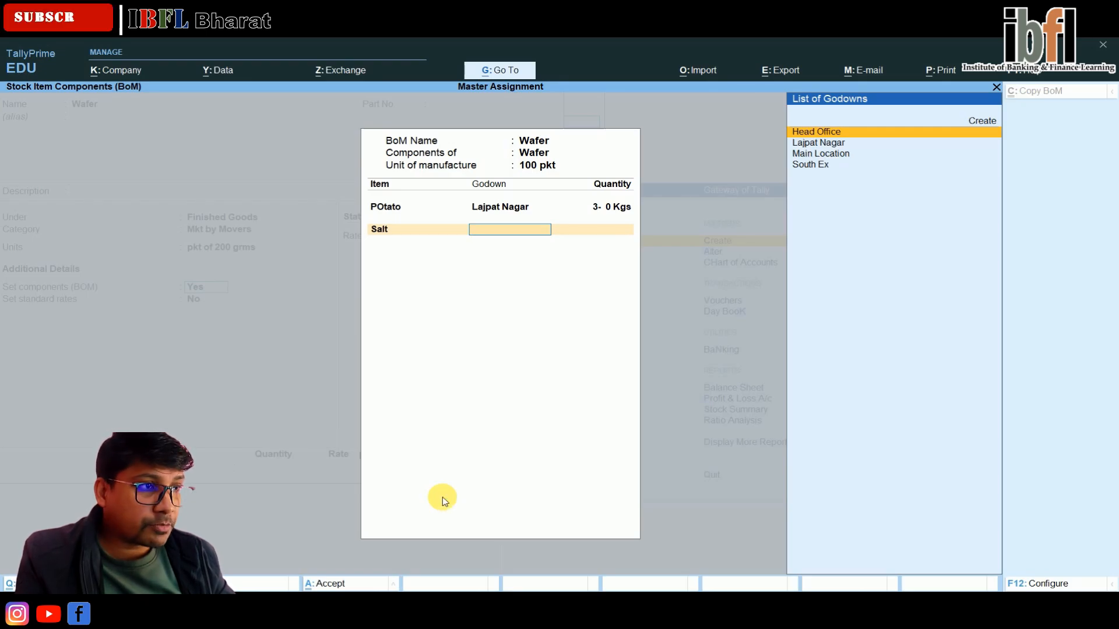
pyautogui.press('Down')
pyautogui.press('Down')
pyautogui.press('Up')
pyautogui.press('Return')
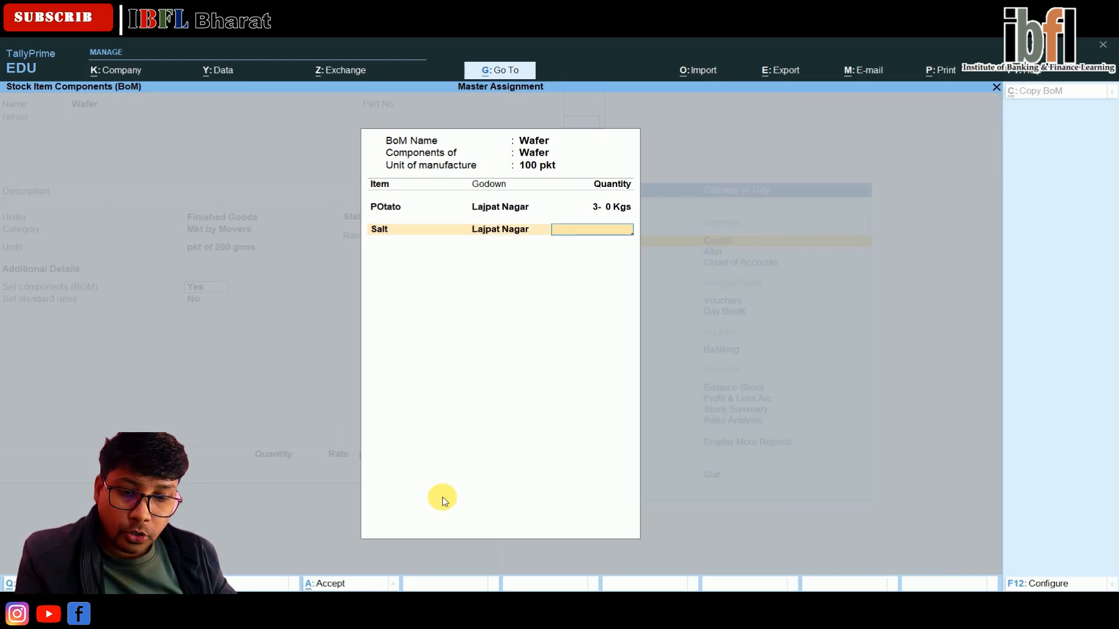
pyautogui.write('500')
pyautogui.press('Return')
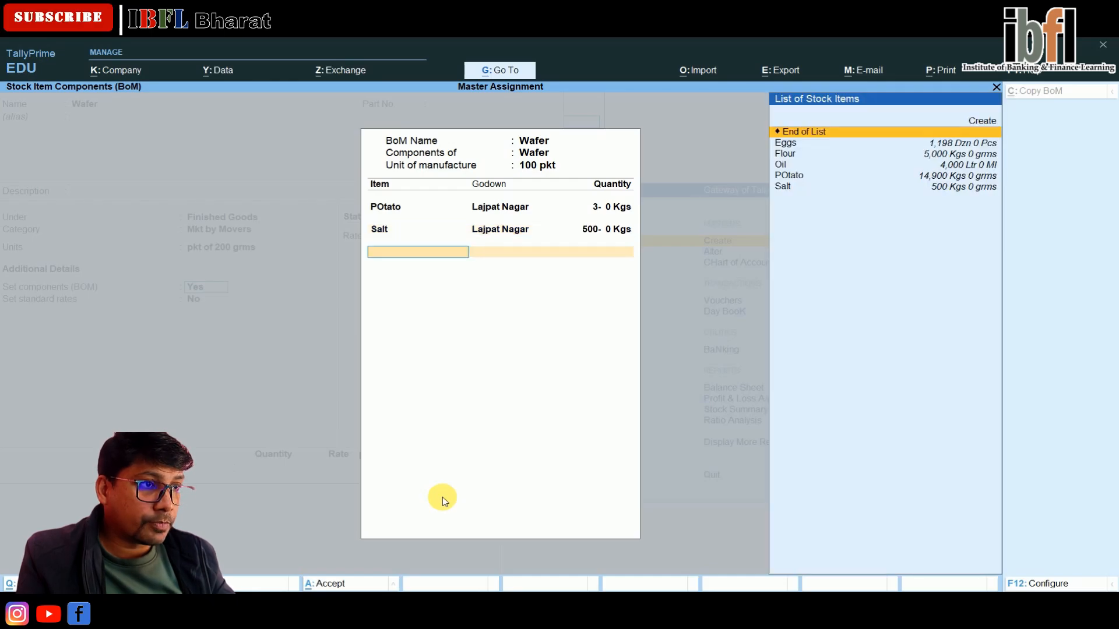
# Correct the Salt component's quantity to 0-500 Kgs, meaning 500 grms.
pyautogui.press('BackSpace')
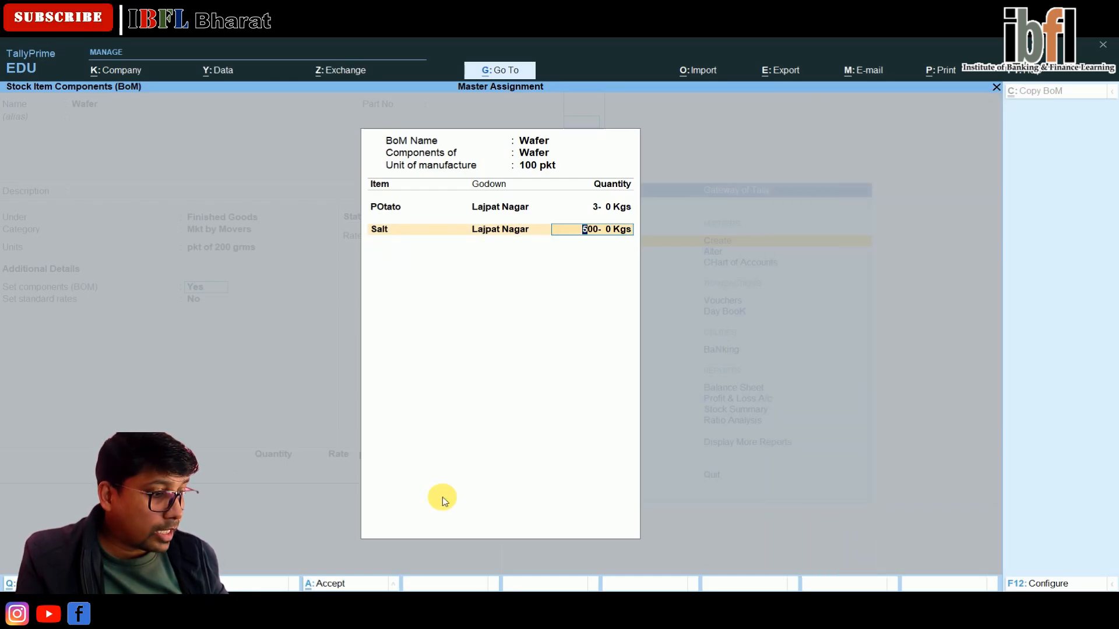
pyautogui.press('BackSpace')
pyautogui.write('0-500')
pyautogui.press('Return')
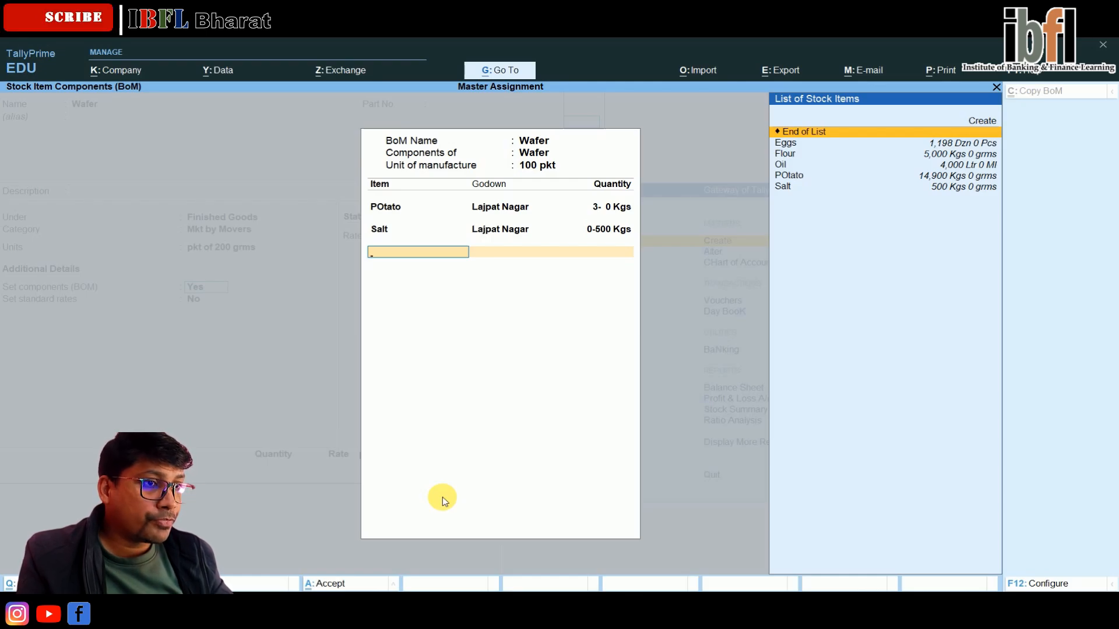
# Add Oil from the South Ex godown with a quantity of 5 Ltr and finish the Wafer BOM's component list.
pyautogui.press('Down')
pyautogui.press('Down')
pyautogui.press('Down')
pyautogui.press('Return')
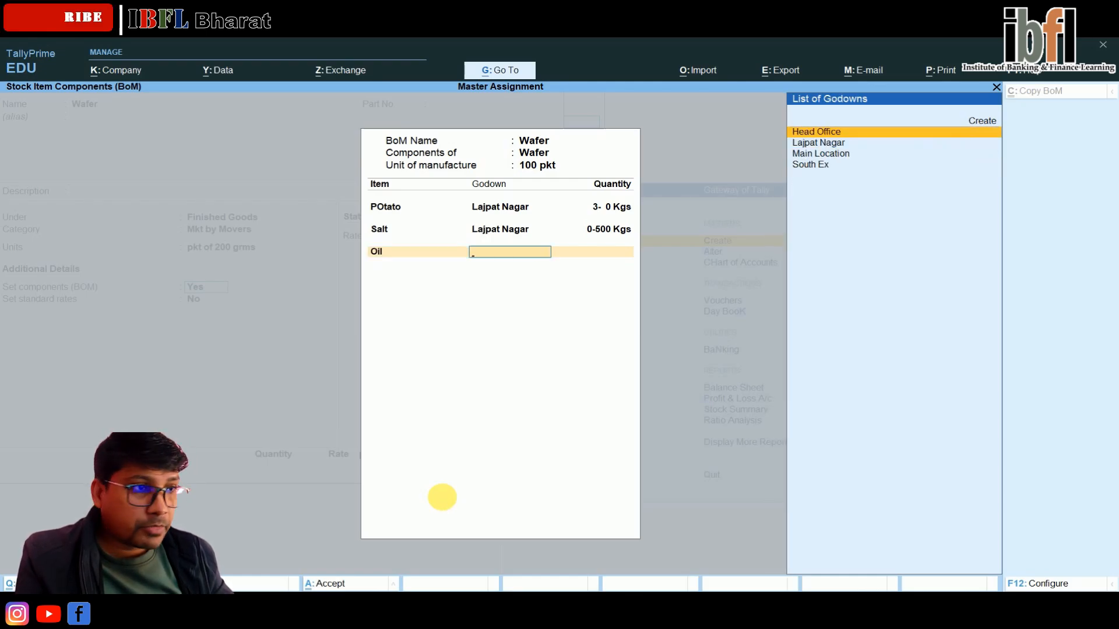
pyautogui.press('Down')
pyautogui.press('Down')
pyautogui.press('Down')
pyautogui.press('Return')
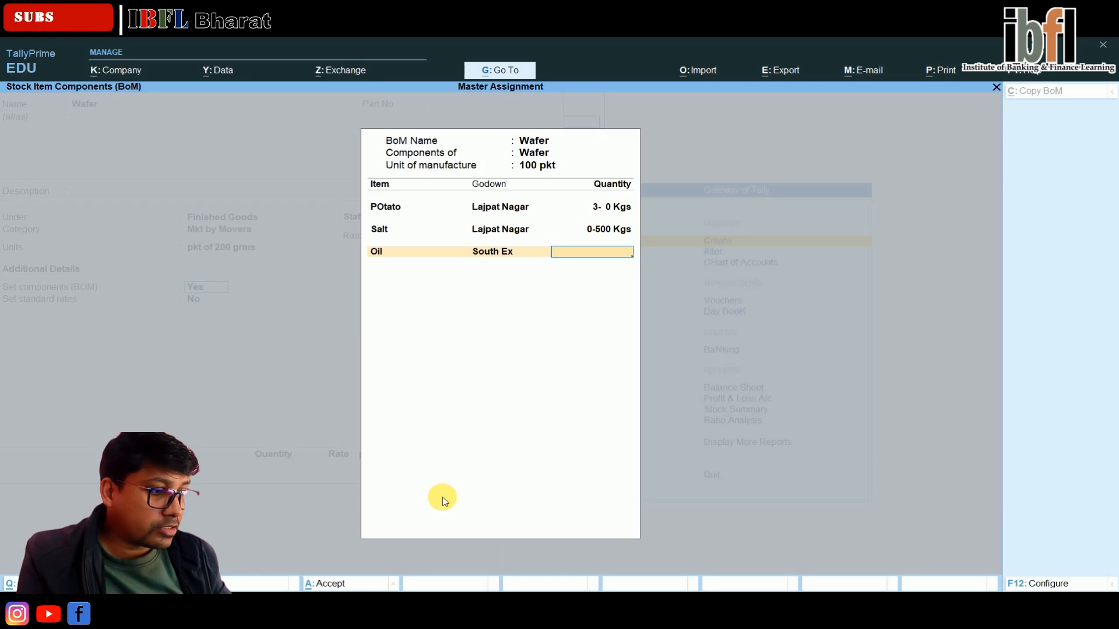
pyautogui.write('5')
pyautogui.press('Return')
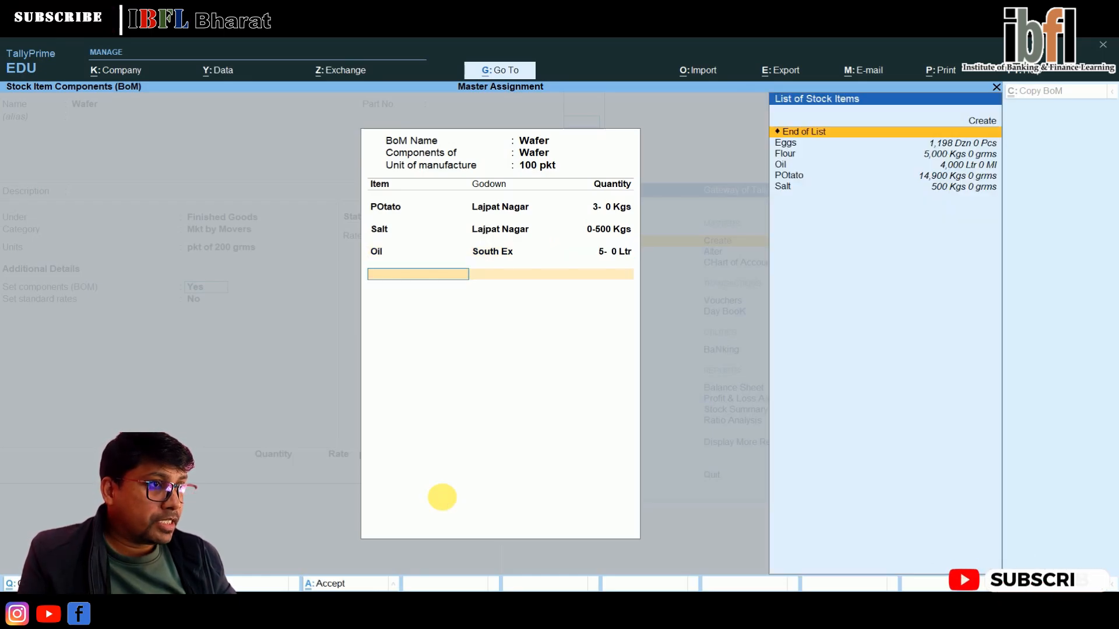
pyautogui.press('Return')
pyautogui.press('Return')
pyautogui.press('Return')
pyautogui.press('Return')
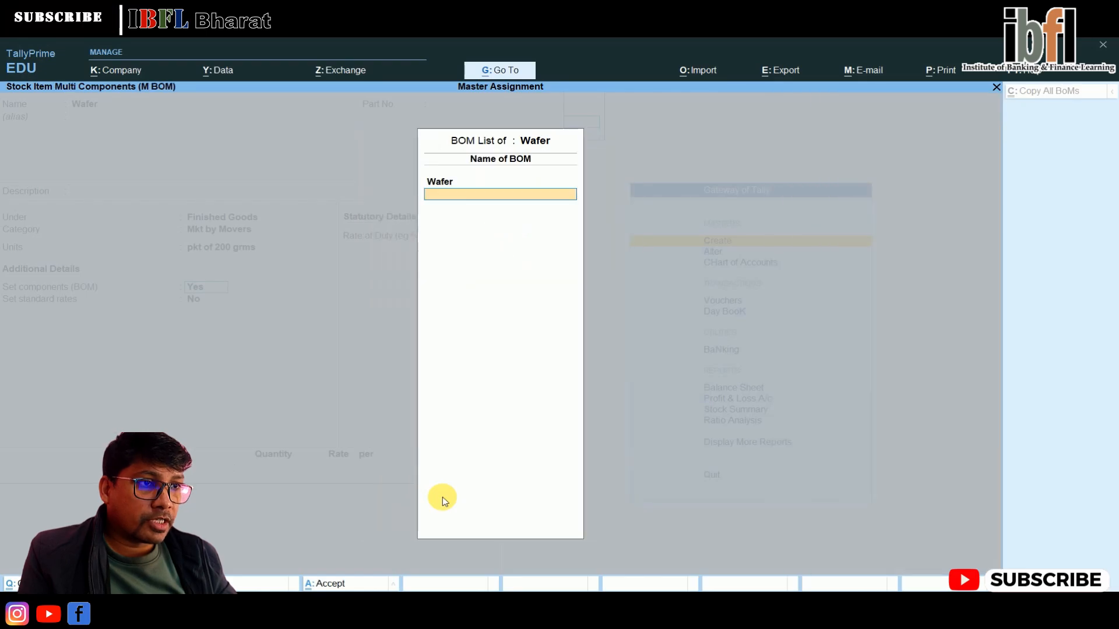
# Close the Wafer BOM list and save the Wafer stock item.
pyautogui.press('Return')
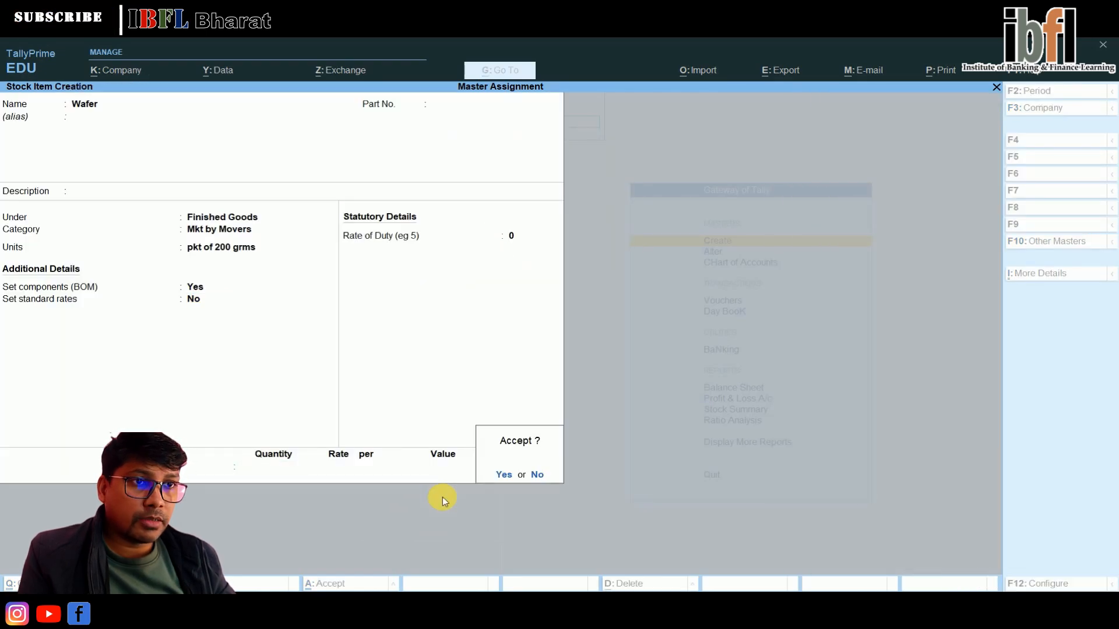
pyautogui.press('Return')
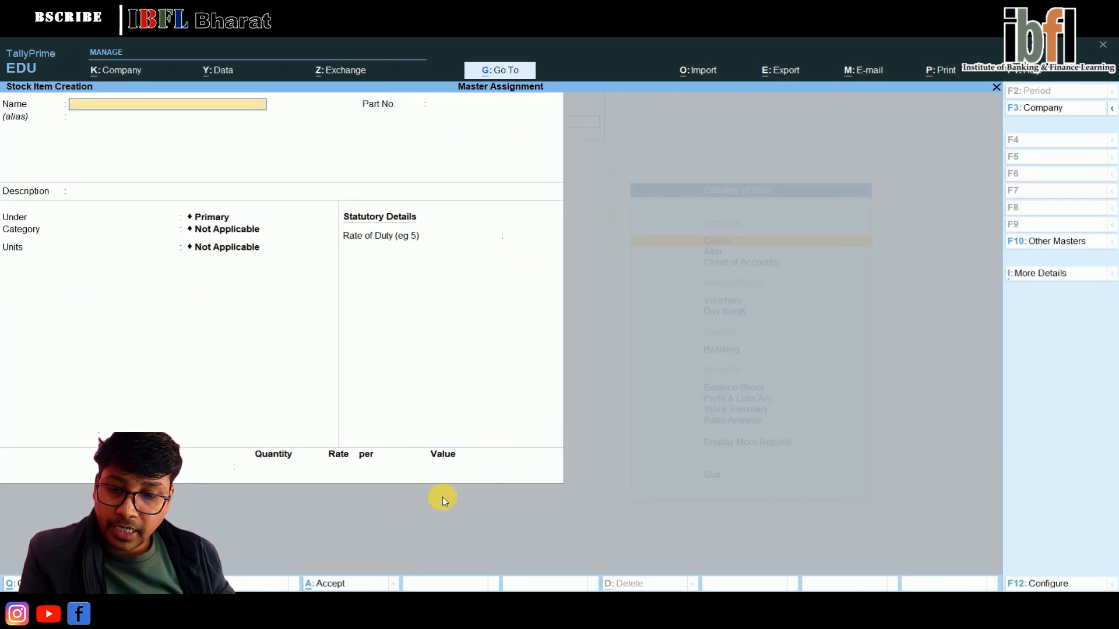
# Begin a new stock item named Cake and place it under Finished Goods.
pyautogui.write('Cake')
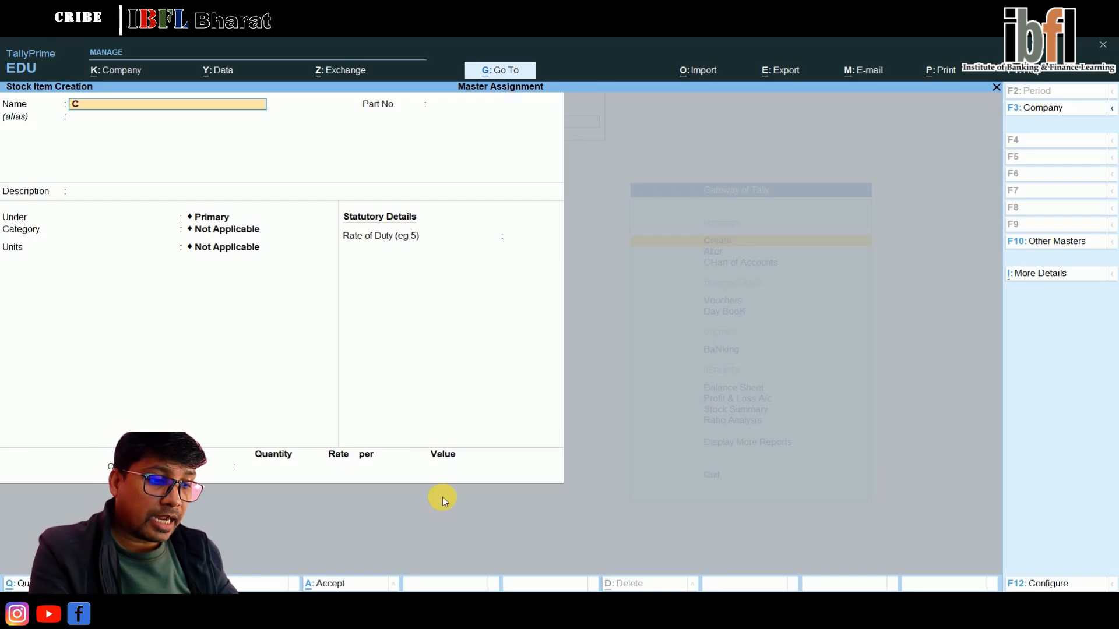
pyautogui.press('Return')
pyautogui.press('Return')
pyautogui.press('Return')
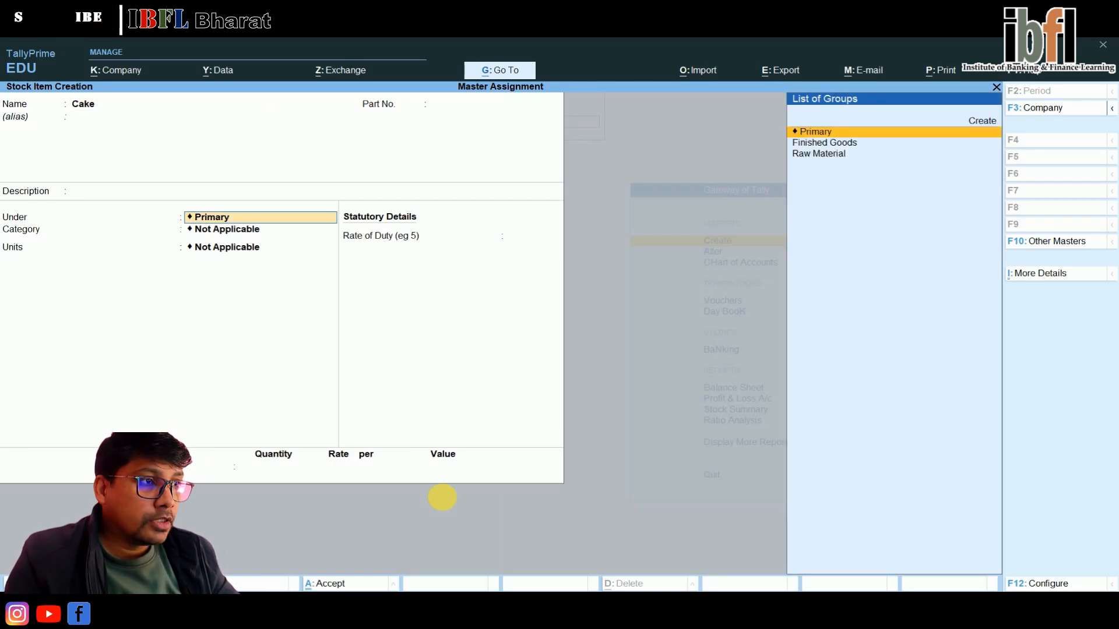
pyautogui.press('Down')
pyautogui.press('Return')
# Set the Cake item's category to Mkt by Movers and its units to Pcs.
pyautogui.press('Down')
pyautogui.press('Down')
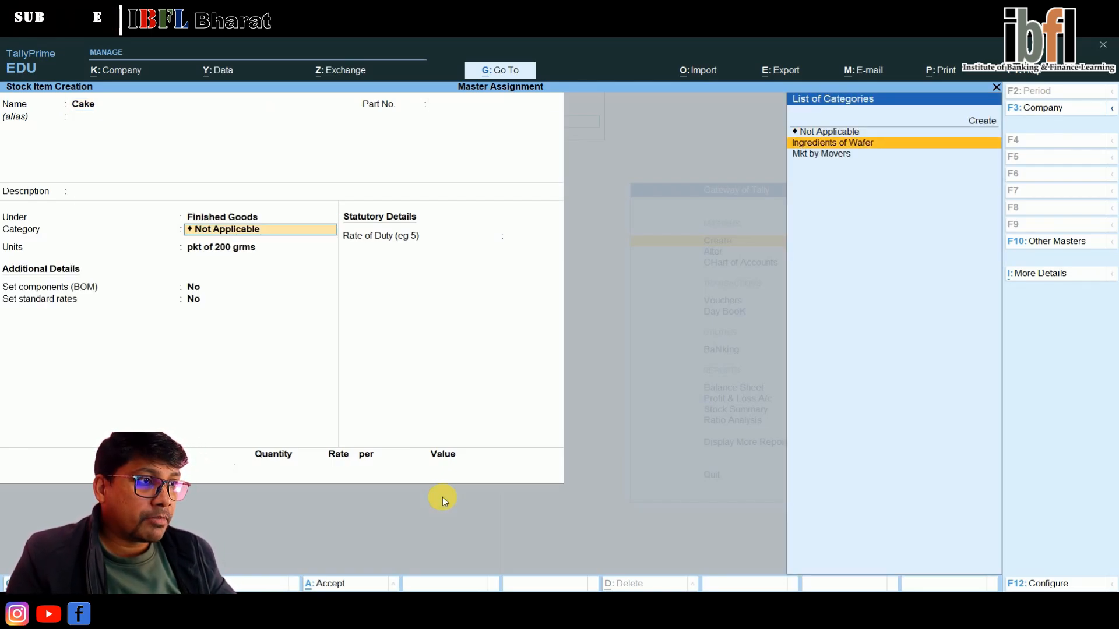
pyautogui.press('Up')
pyautogui.press('Down')
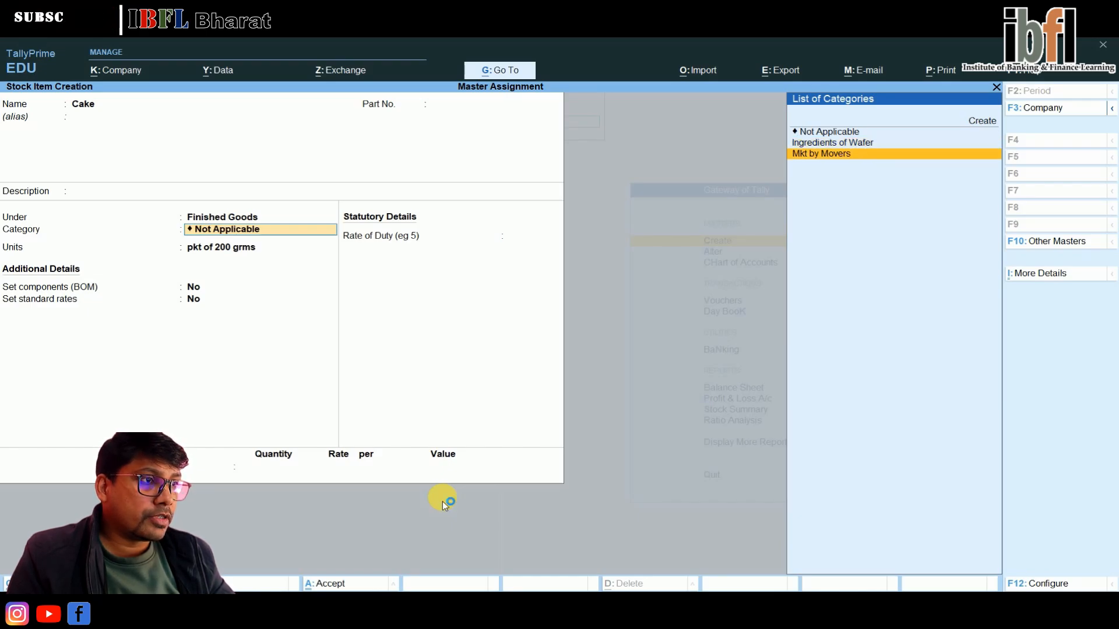
pyautogui.press('Return')
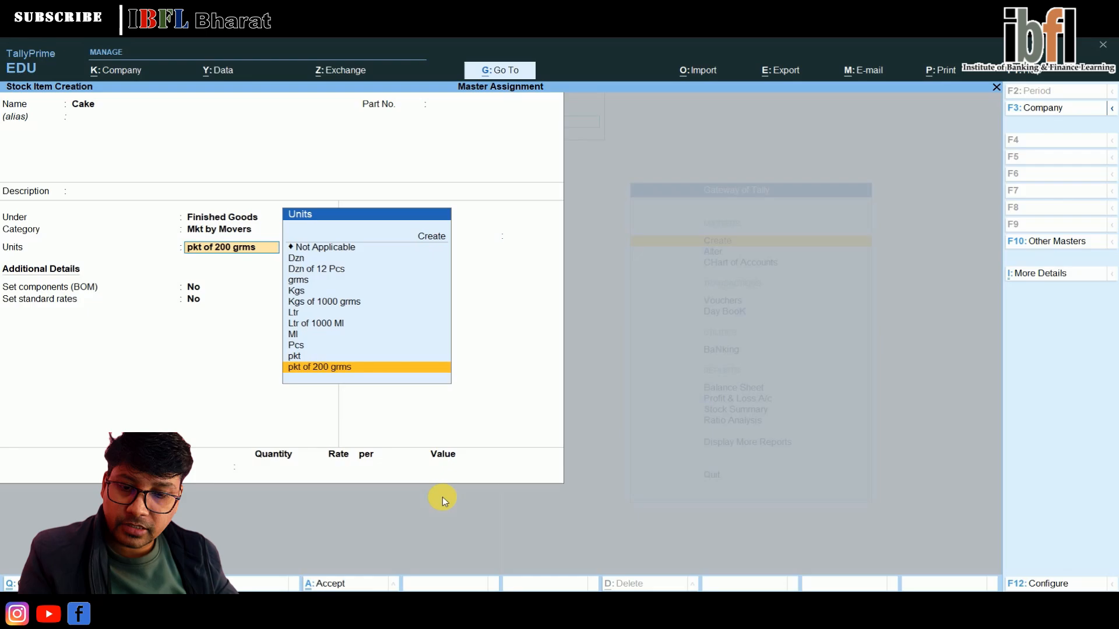
pyautogui.press('Up')
pyautogui.press('Up')
pyautogui.press('Return')
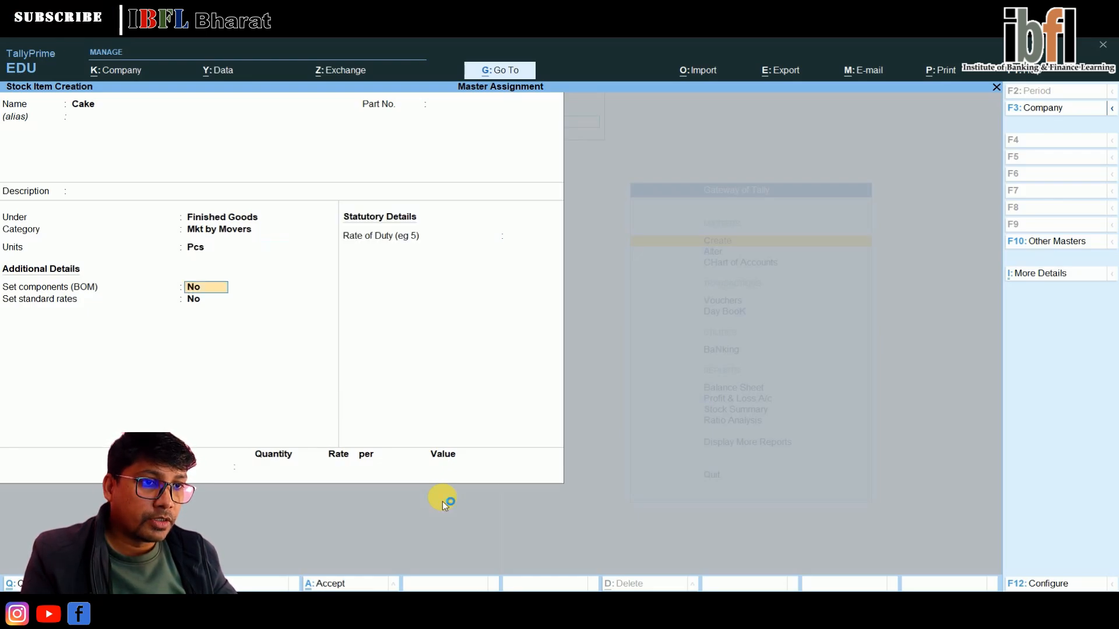
# Enable components for Cake and create a BOM named Cake with a unit of manufacture of 100 Pcs.
pyautogui.write('y')
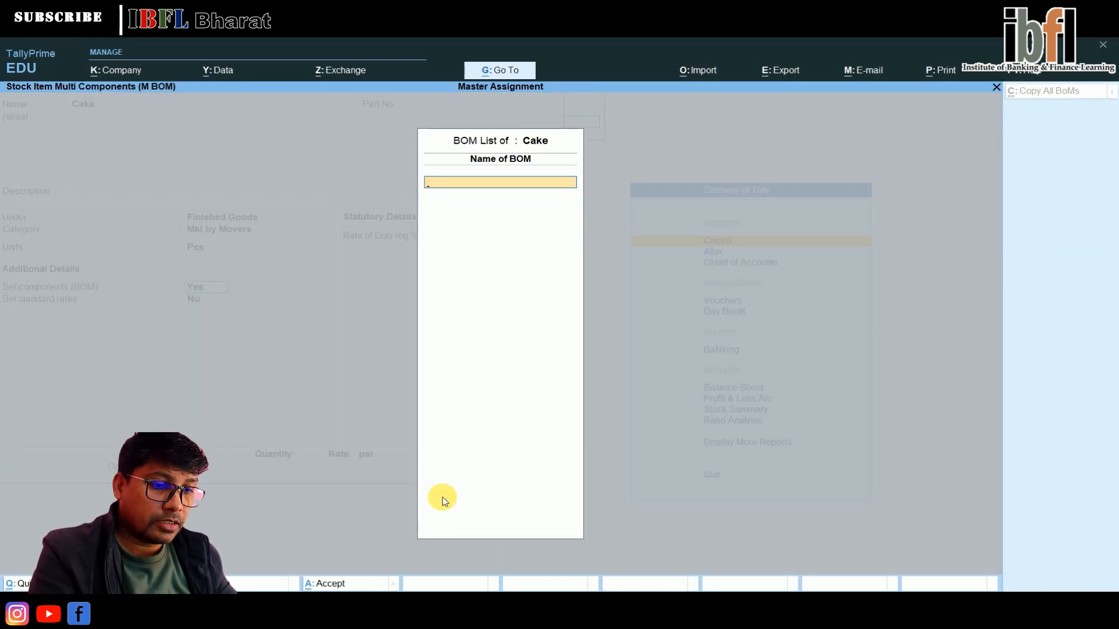
pyautogui.write('Ca')
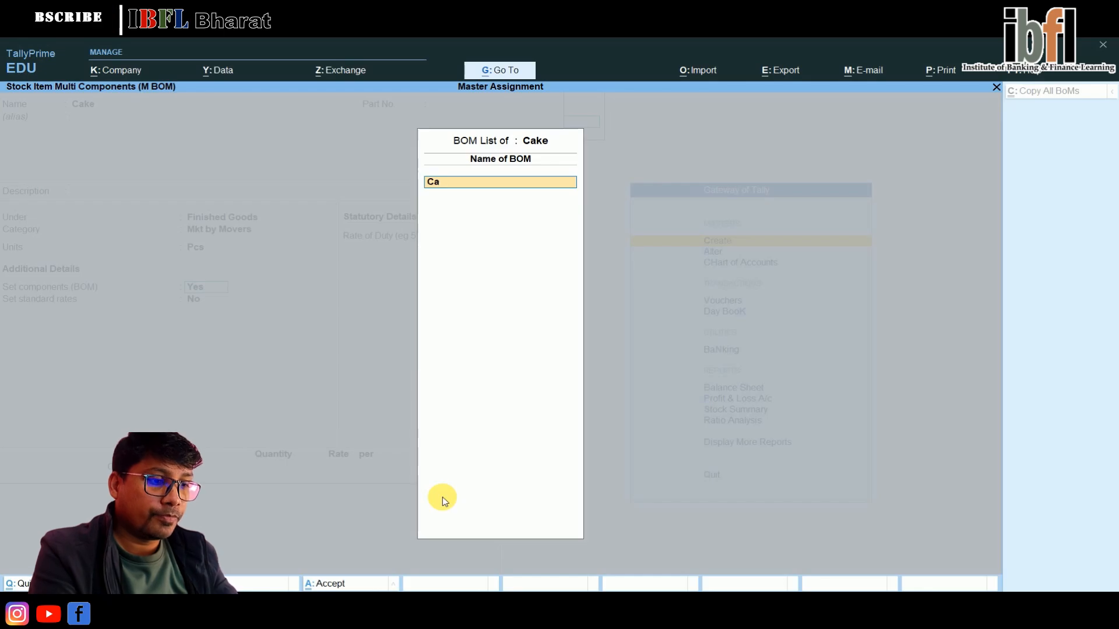
pyautogui.write('ke')
pyautogui.press('Return')
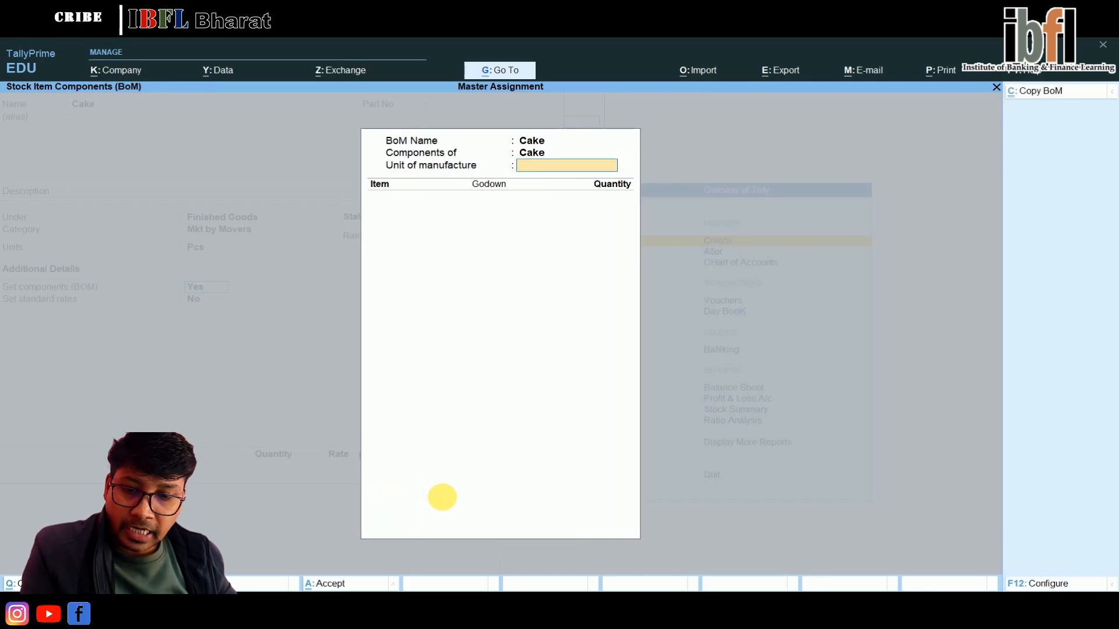
pyautogui.write('100')
pyautogui.press('Return')
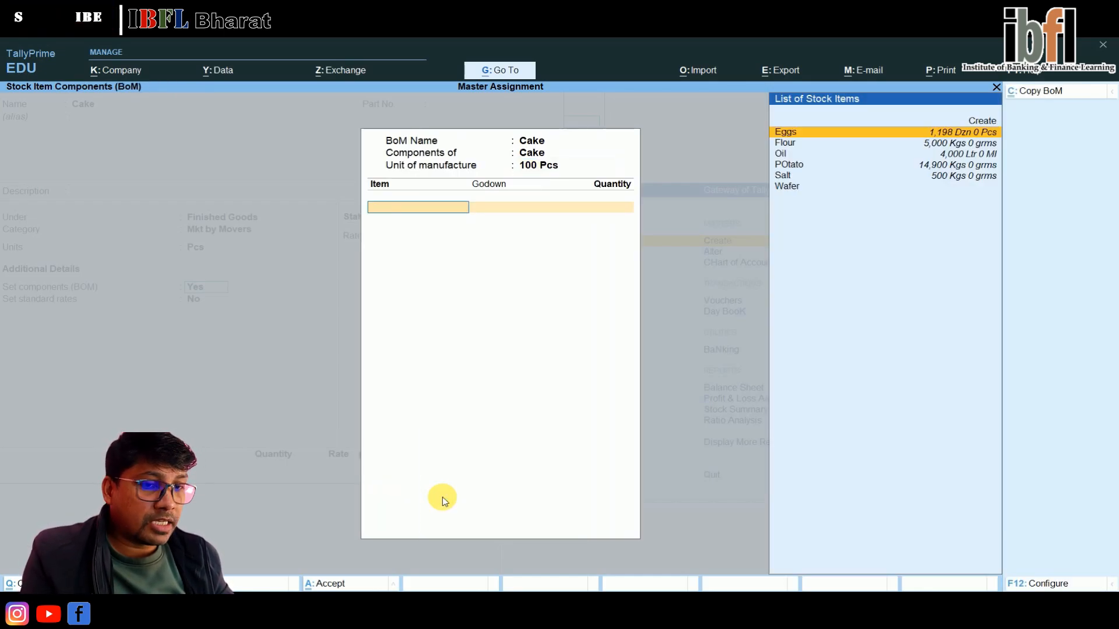
# Add Flour from the South Ex godown to the Cake BOM with a quantity of 5 Kgs.
pyautogui.press('Down')
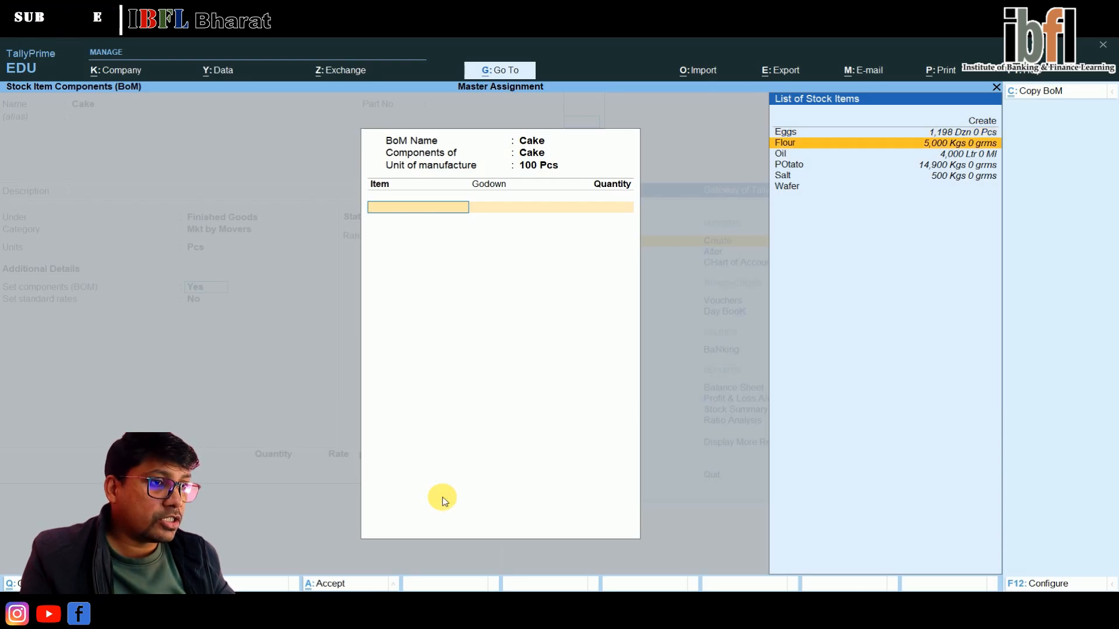
pyautogui.press('Return')
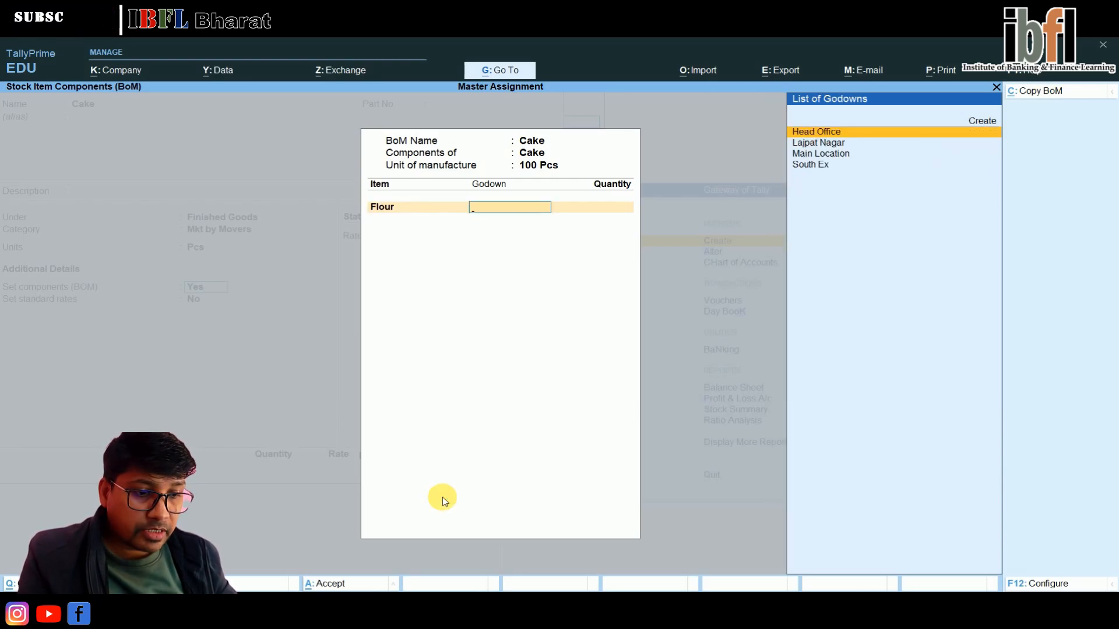
pyautogui.write('s')
pyautogui.press('Return')
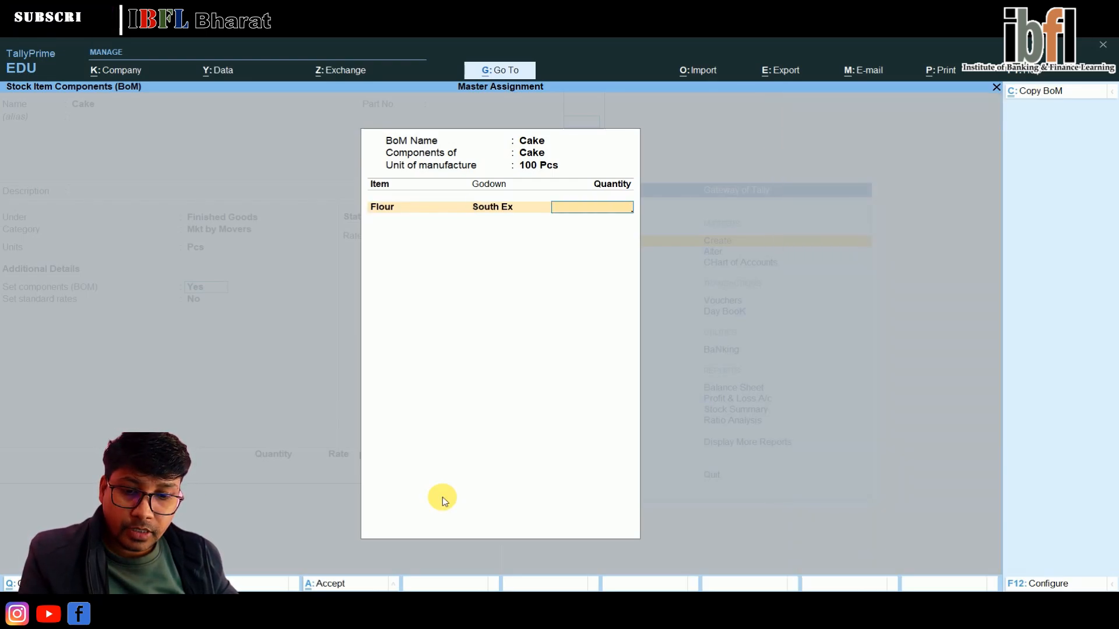
pyautogui.write('5')
pyautogui.press('Return')
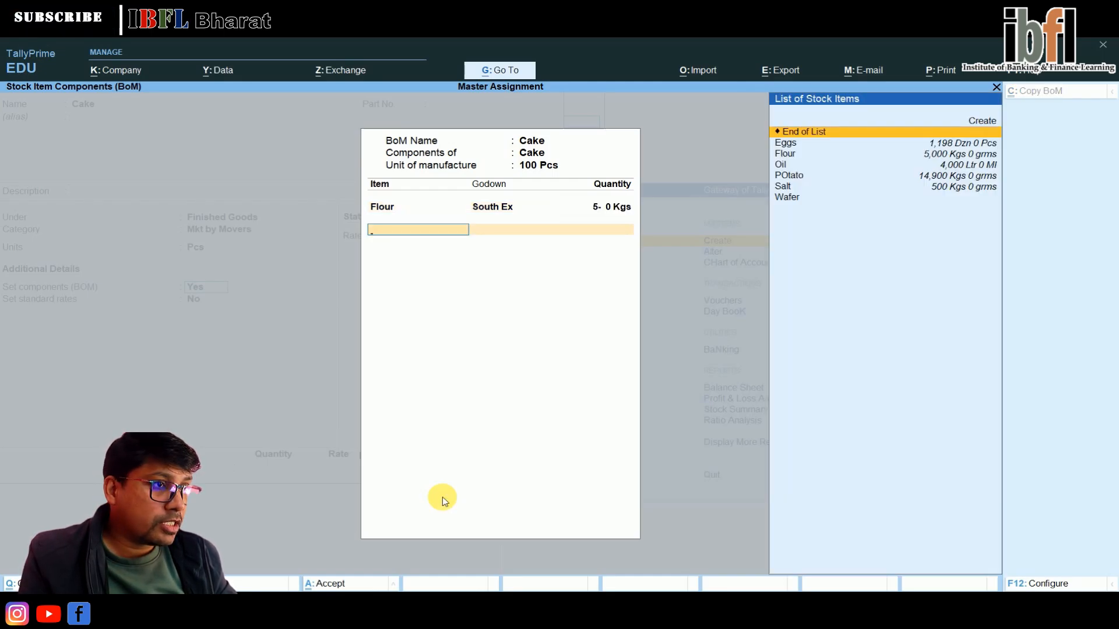
# Add Eggs from the South Ex godown to the Cake BOM with a quantity of 1 Dzn.
pyautogui.press('Down')
pyautogui.press('Down')
pyautogui.press('Up')
pyautogui.press('Return')
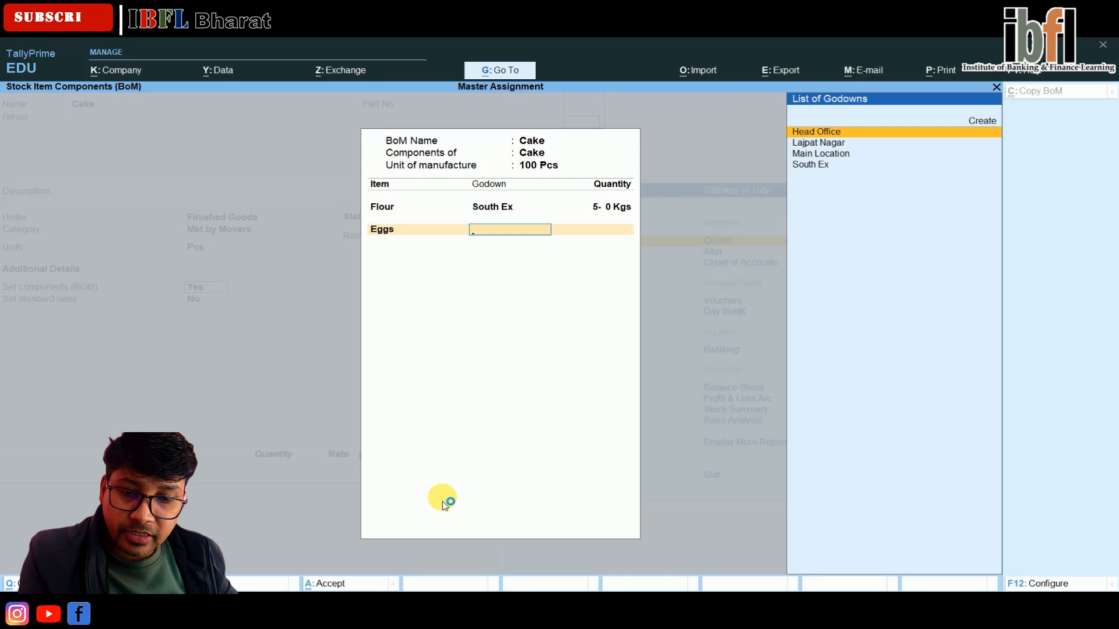
pyautogui.press('Down')
pyautogui.press('Down')
pyautogui.press('Down')
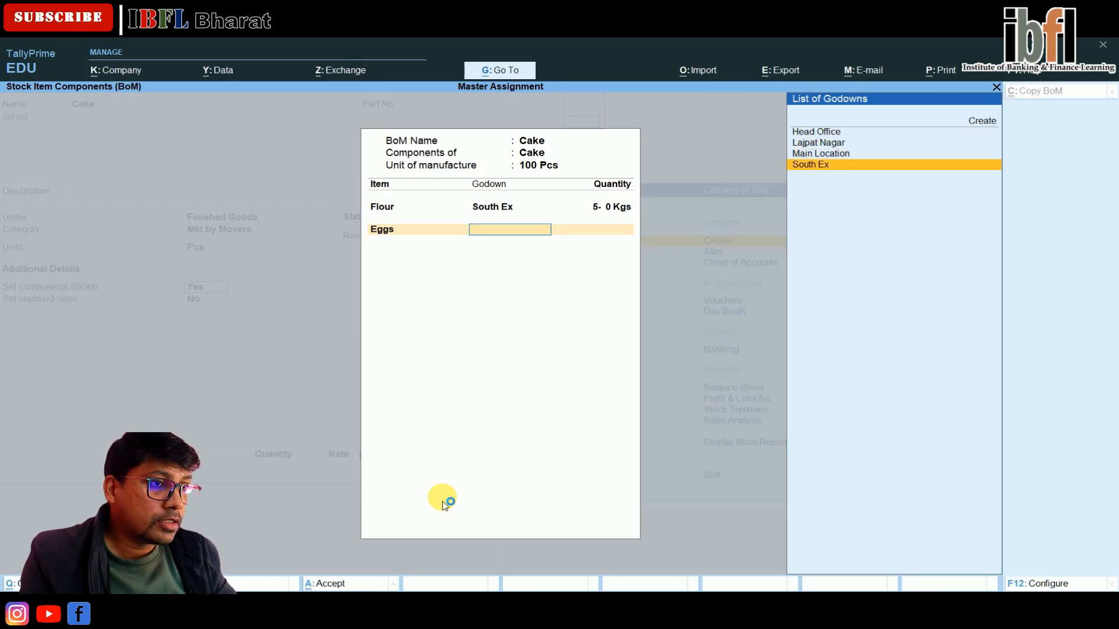
pyautogui.press('Return')
pyautogui.write('1')
pyautogui.press('Return')
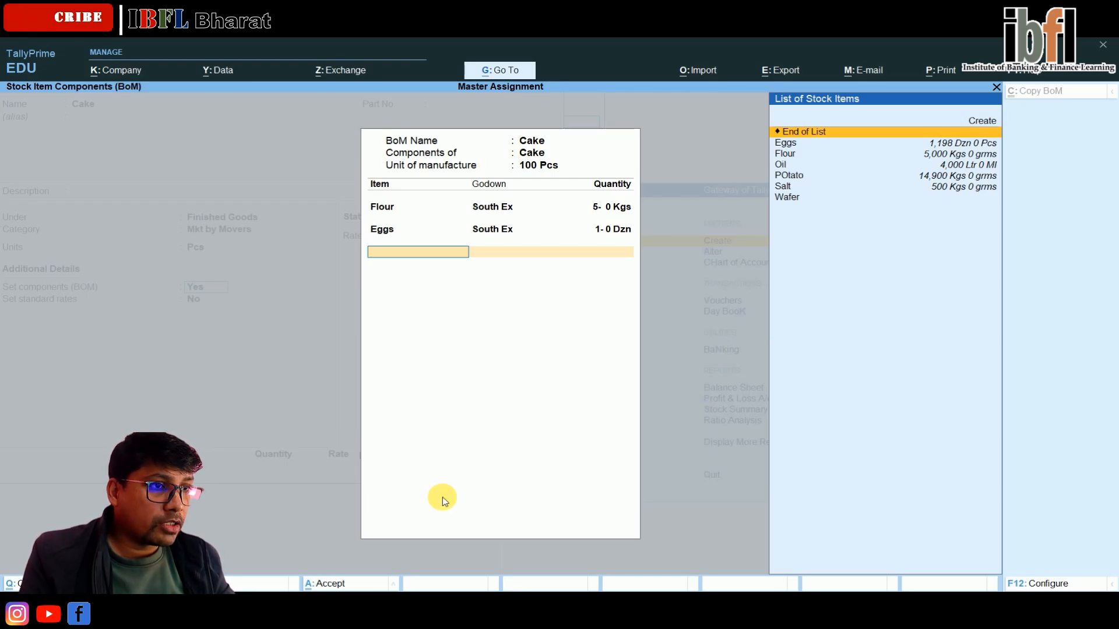
# Finish the Cake BOM's component list, then save the Cake stock item and leave stock item creation.
pyautogui.press('Return')
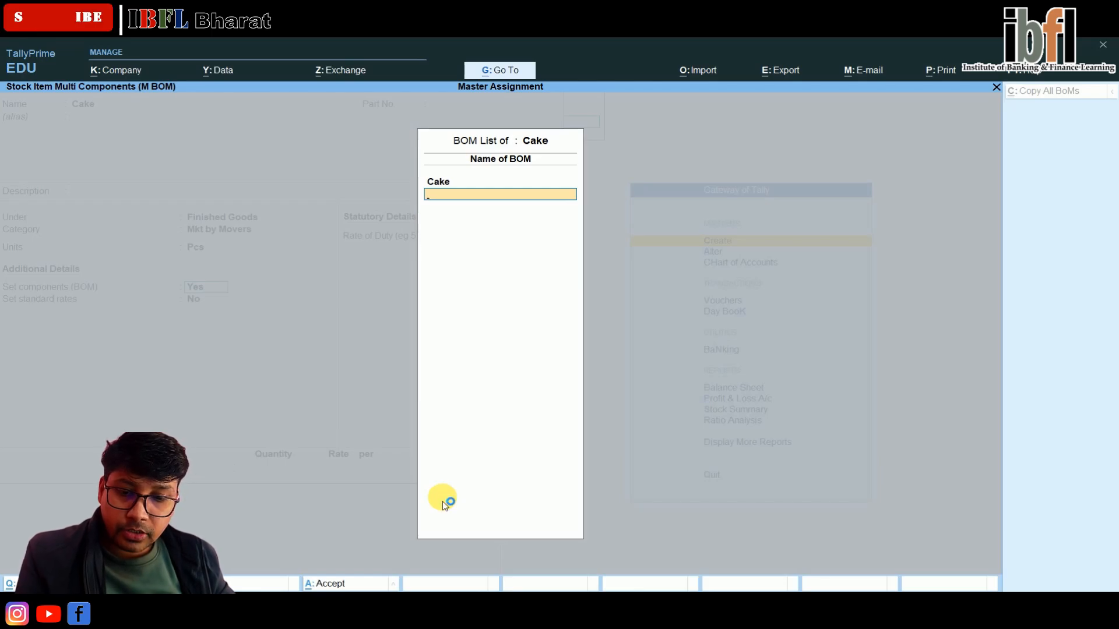
pyautogui.press('Return')
pyautogui.press('Return')
pyautogui.press('Return')
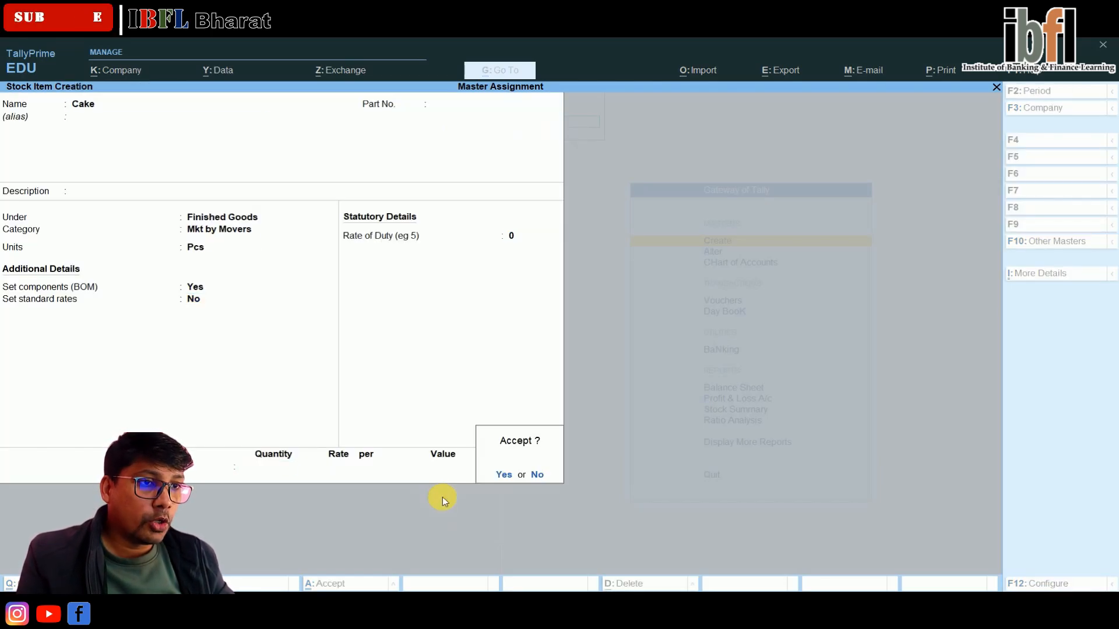
pyautogui.press('Return')
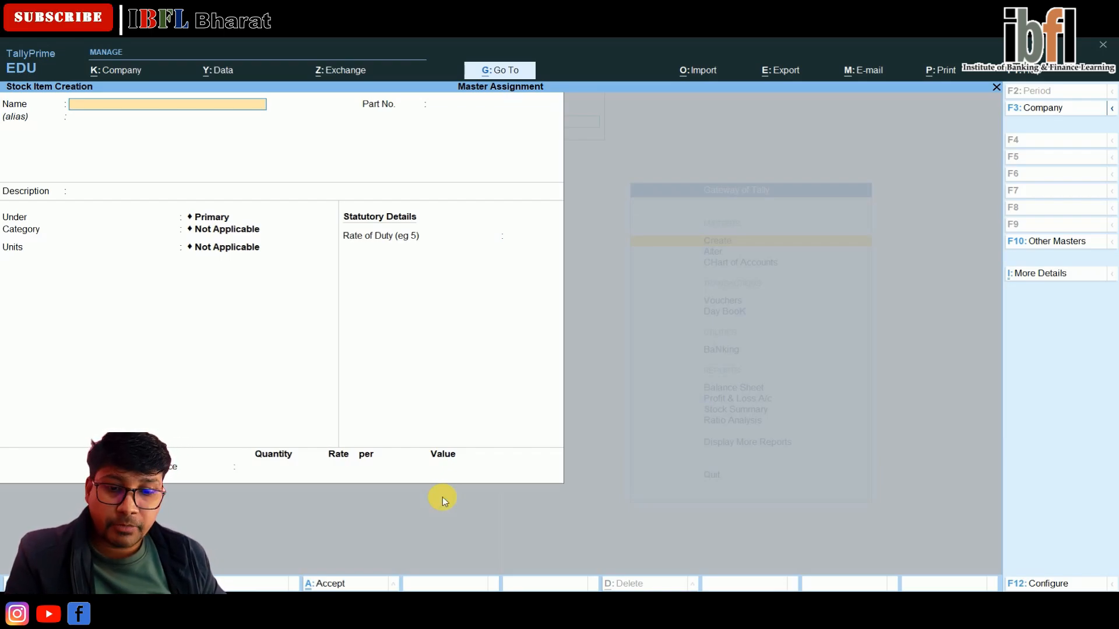
pyautogui.press('Escape')
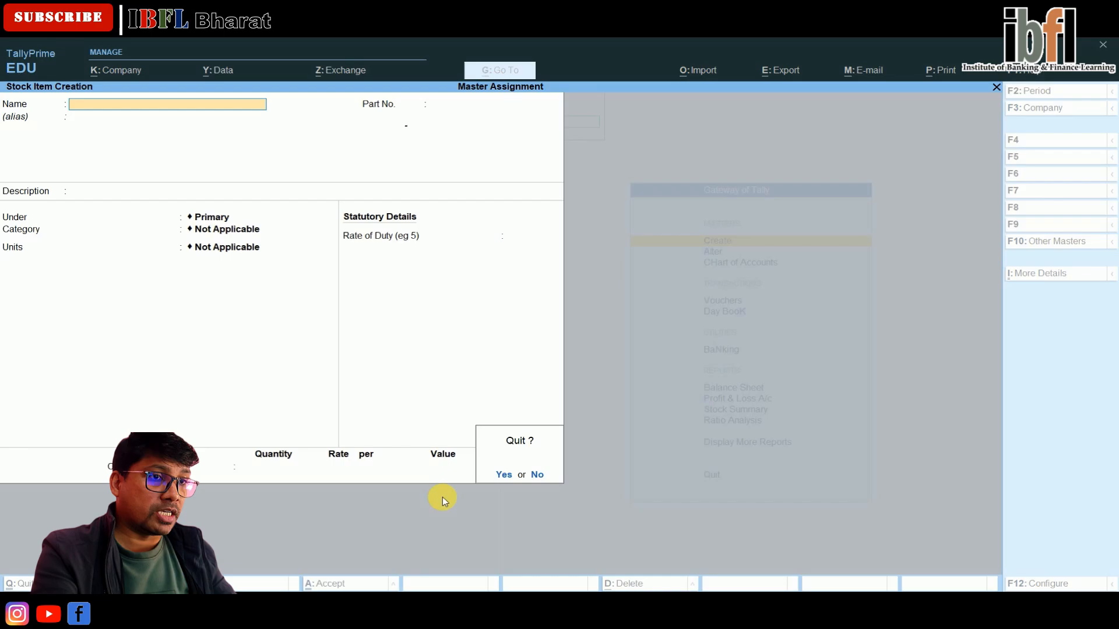
pyautogui.press('Return')
# Open a new inventory voucher of type Manufacturing JOurnal.
pyautogui.press('Down')
pyautogui.press('Down')
pyautogui.press('Down')
pyautogui.press('Return')
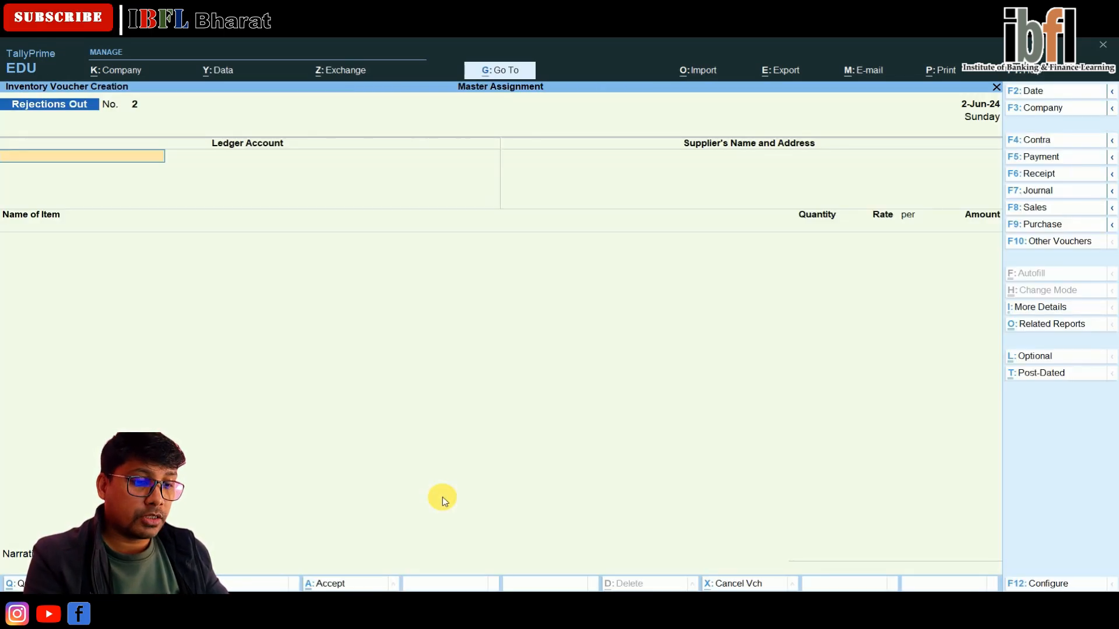
pyautogui.hotkey('ctrl', 'F7')
pyautogui.press('Up')
pyautogui.press('Down')
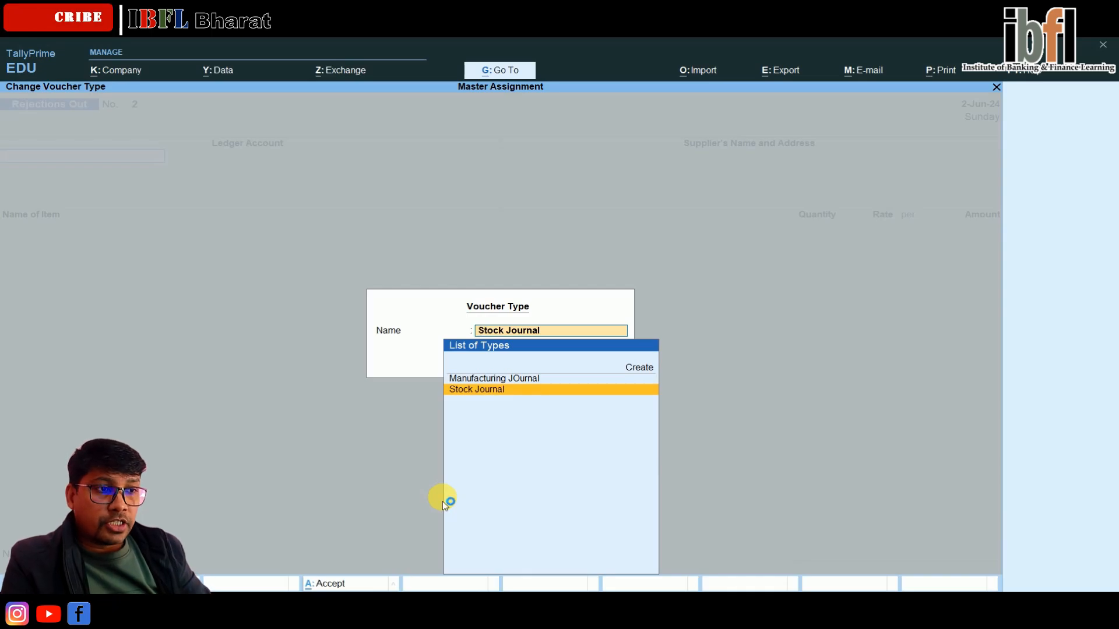
pyautogui.press('Up')
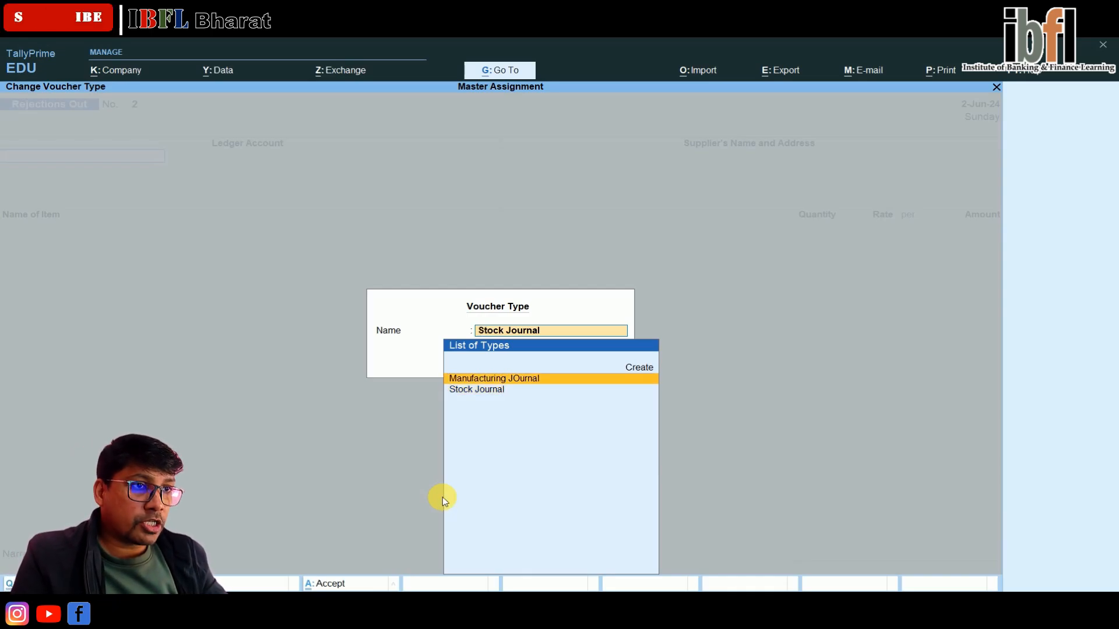
pyautogui.press('Return')
# Set the manufactured product to Wafer with the Wafer BOM, Head Office godown and a quantity of 40000 pkt.
pyautogui.write('w')
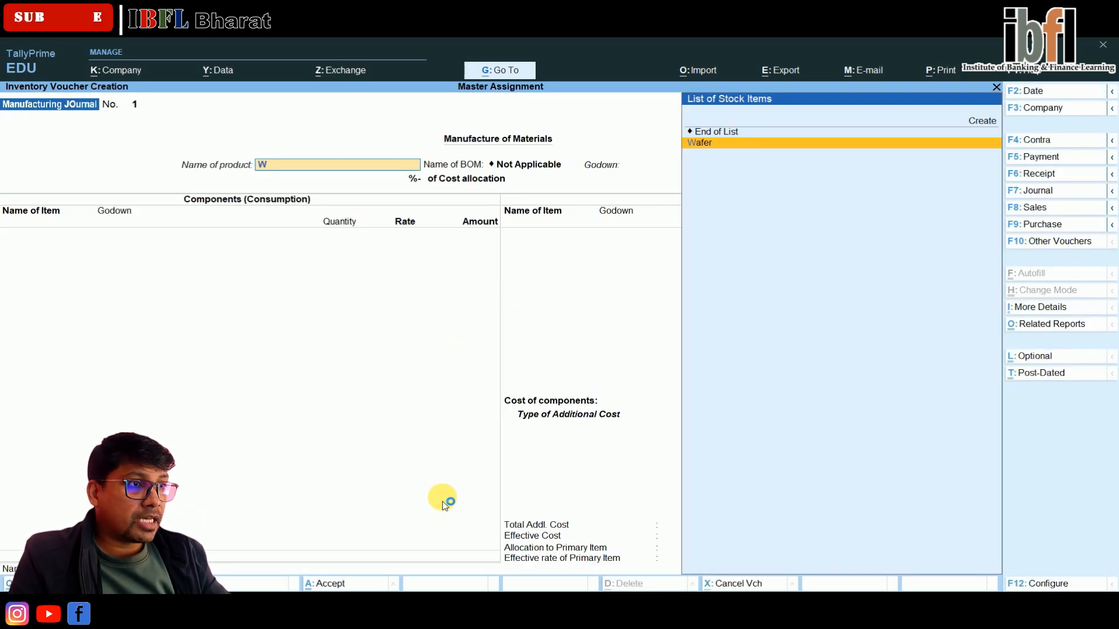
pyautogui.press('Return')
pyautogui.press('Return')
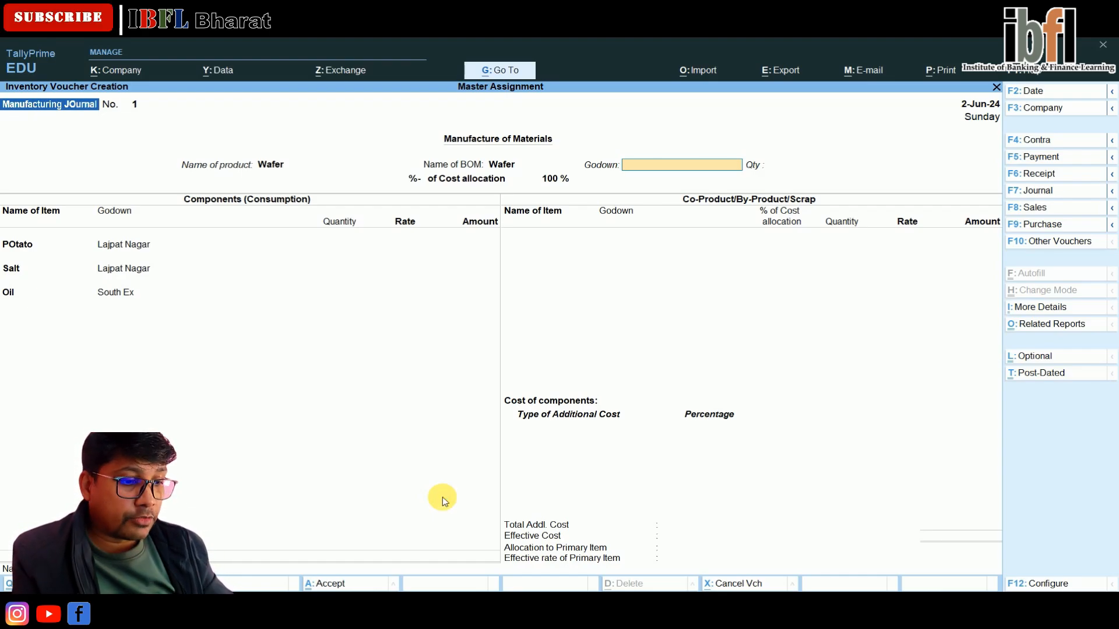
pyautogui.write('H')
pyautogui.press('Return')
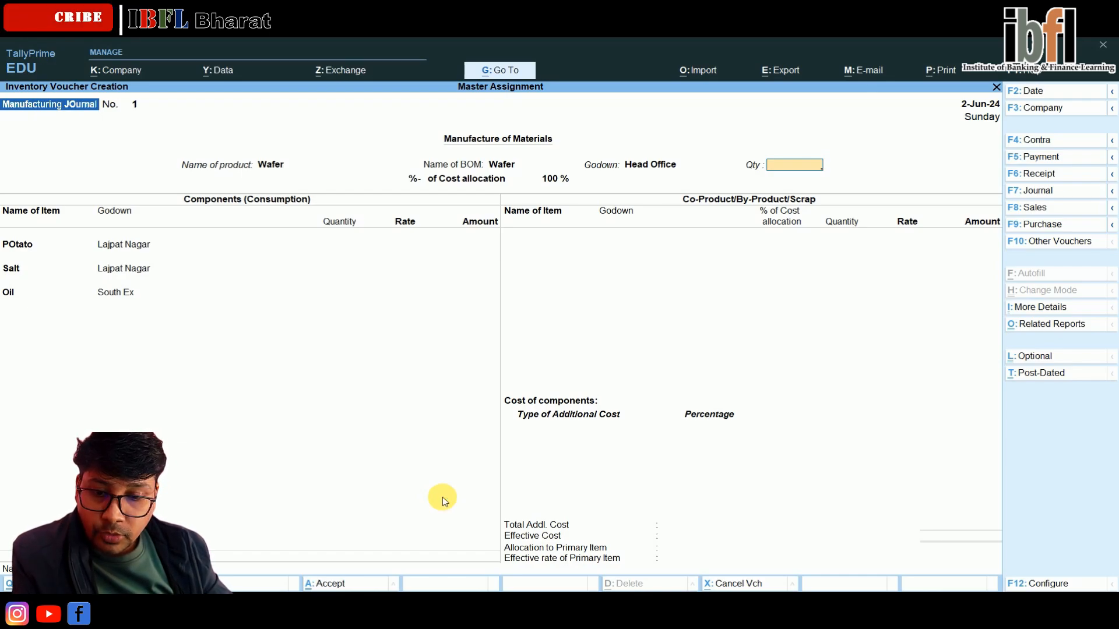
pyautogui.write('40000')
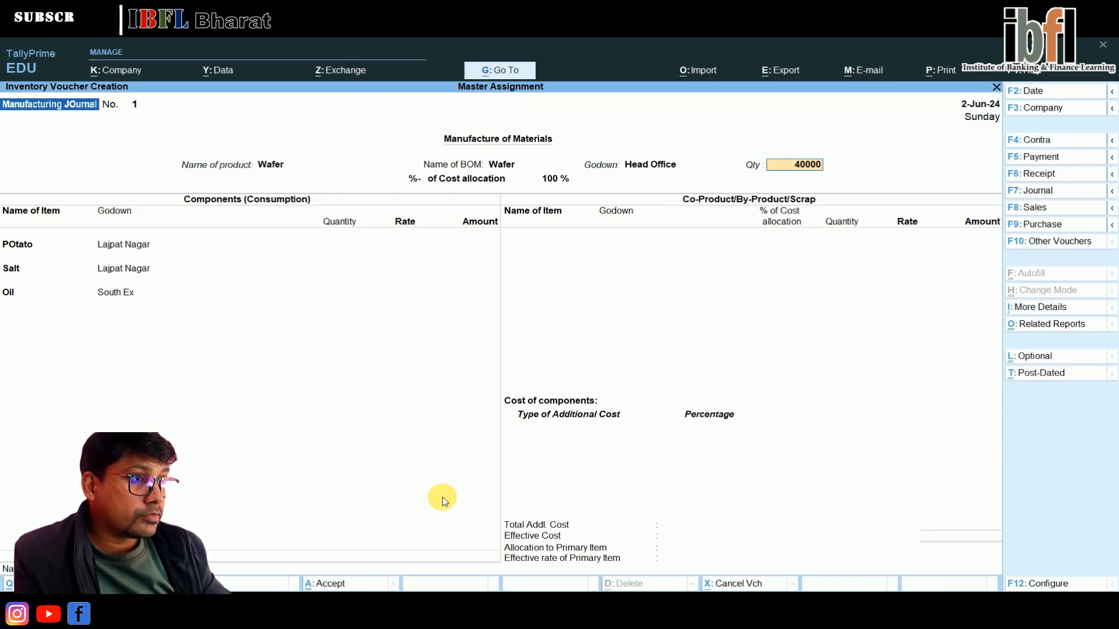
pyautogui.press('Return')
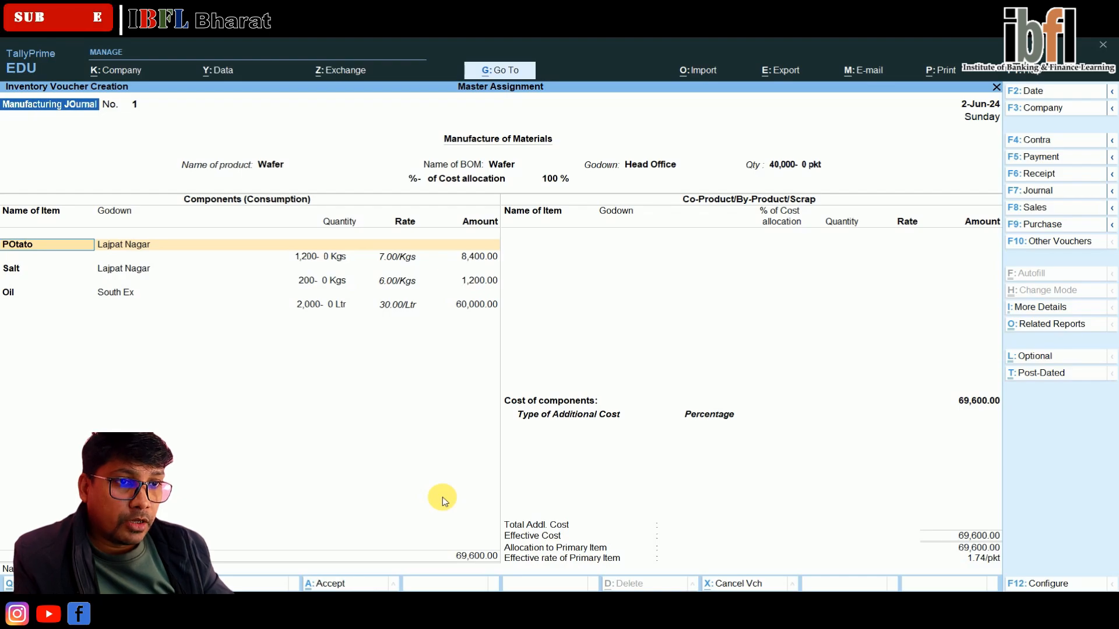
# Accept the POtato, Salt and Oil consumption lines with their BOM-derived godowns, quantities, rates and amounts.
pyautogui.press('Return')
pyautogui.press('Return')
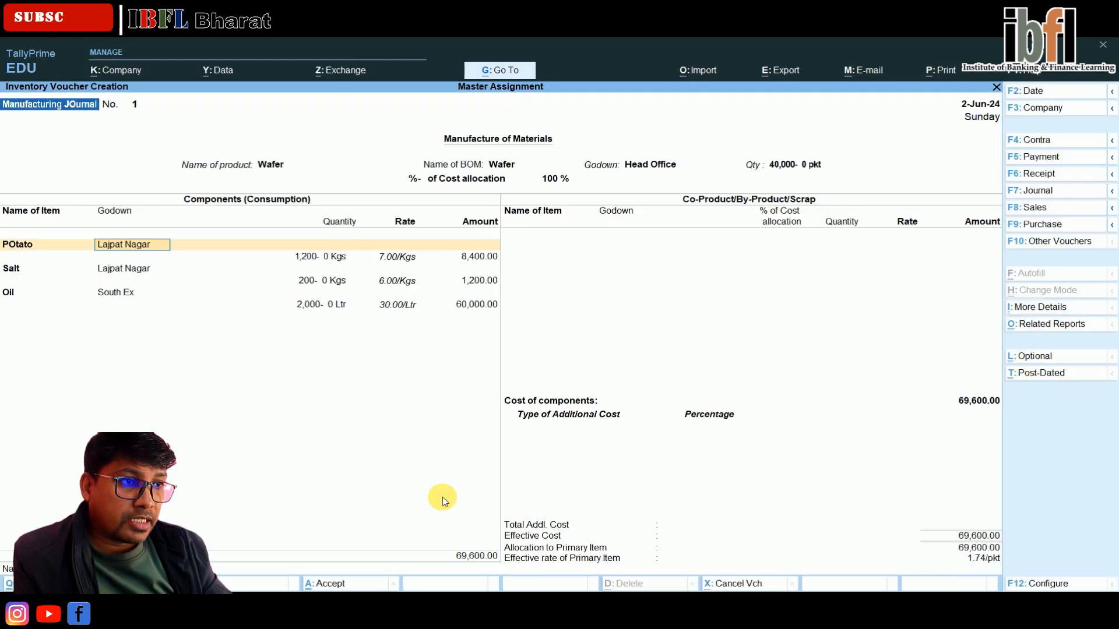
pyautogui.press('Return')
pyautogui.press('Return')
pyautogui.press('Return')
pyautogui.press('Return')
pyautogui.press('Return')
pyautogui.press('Return')
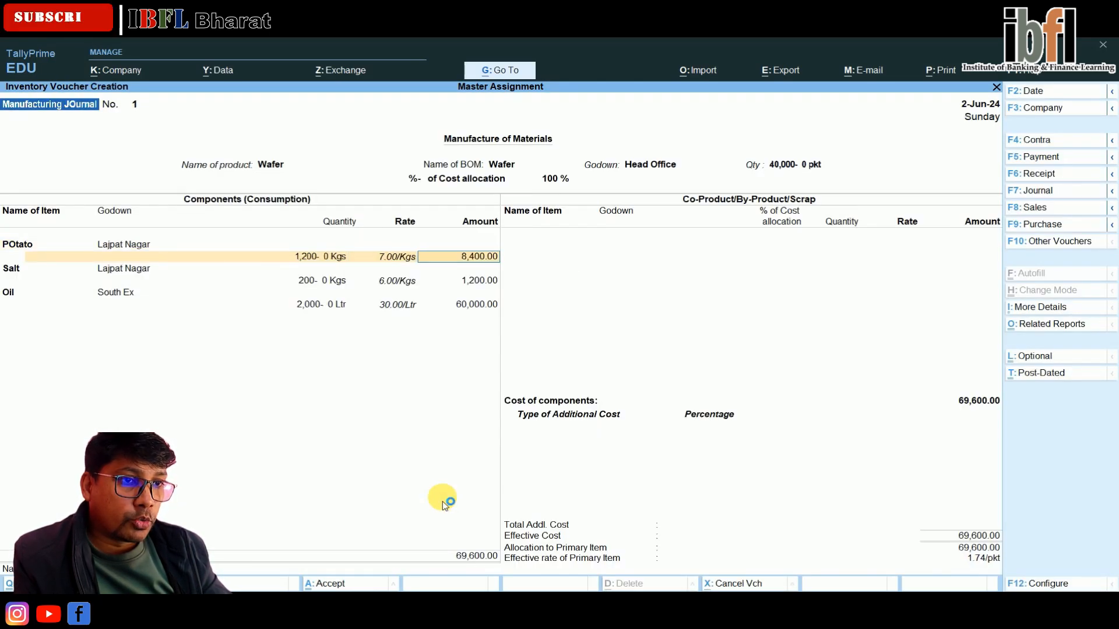
pyautogui.press('Return')
pyautogui.press('Return')
pyautogui.press('Return')
pyautogui.press('Return')
pyautogui.press('Return')
pyautogui.press('Return')
pyautogui.press('Return')
pyautogui.press('Return')
pyautogui.press('Return')
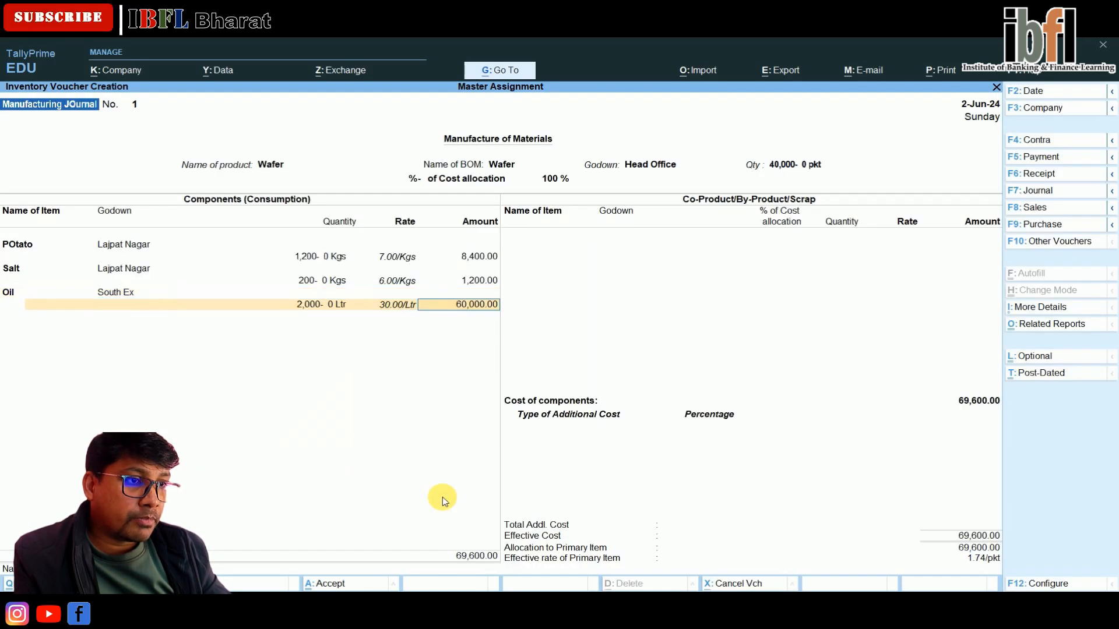
pyautogui.press('Return')
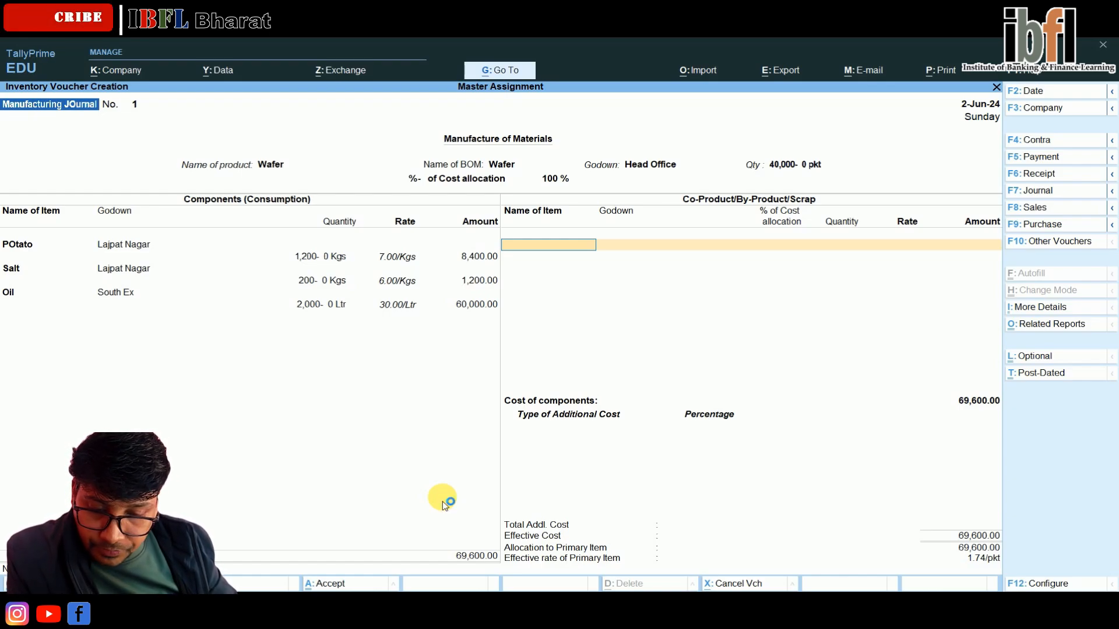
# Leave the co-product, by-product and scrap list empty and go to the first additional cost type for the Wafer production.
pyautogui.press('Return')
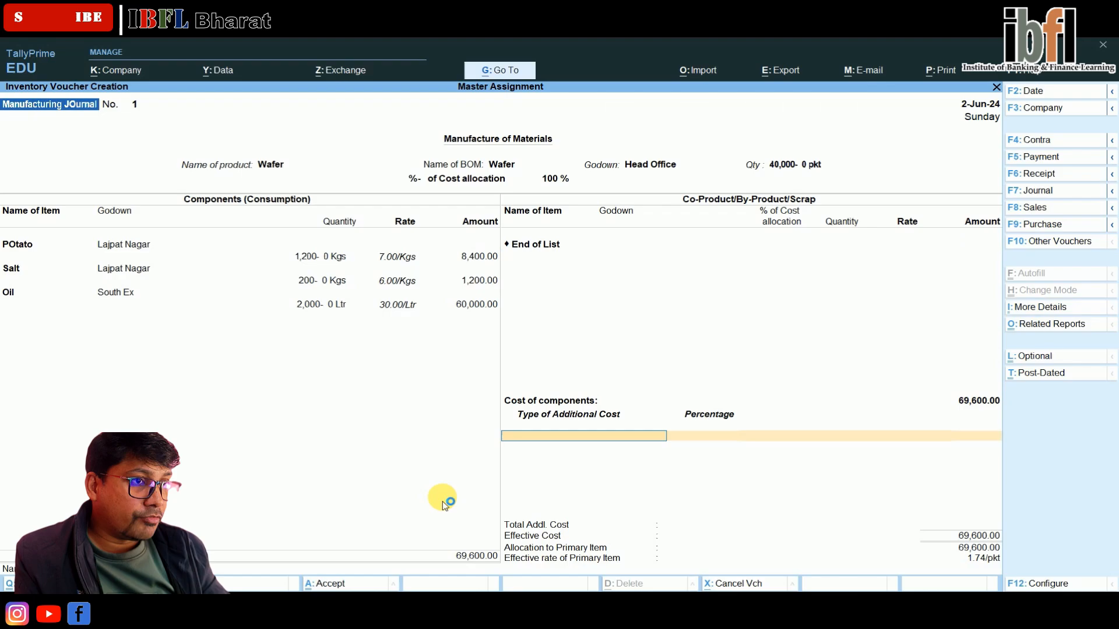
pyautogui.press('Return')
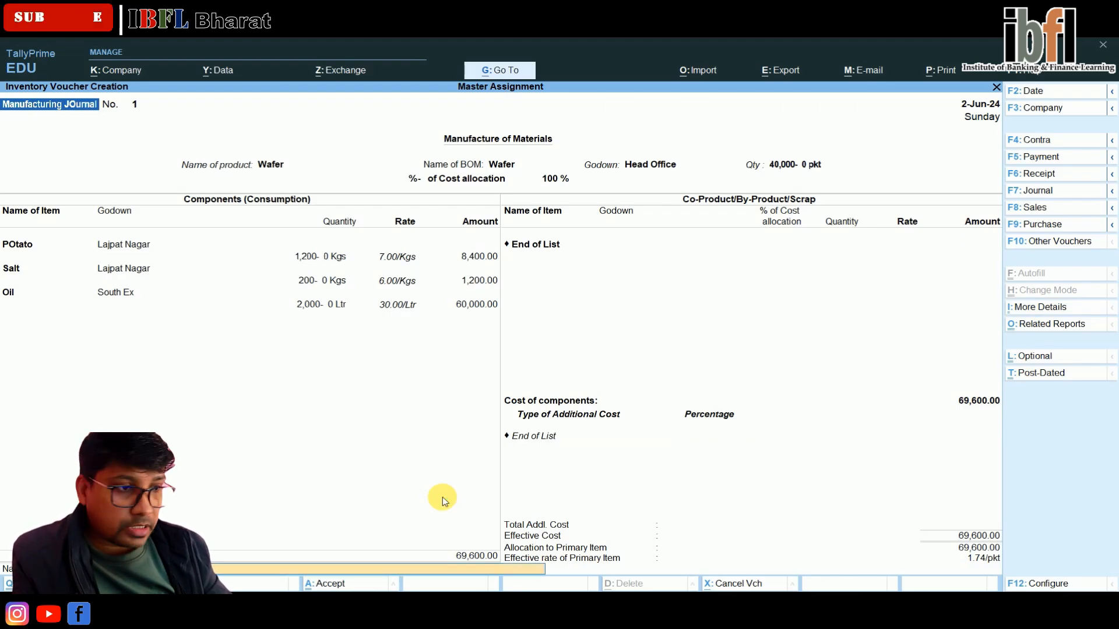
pyautogui.press('BackSpace')
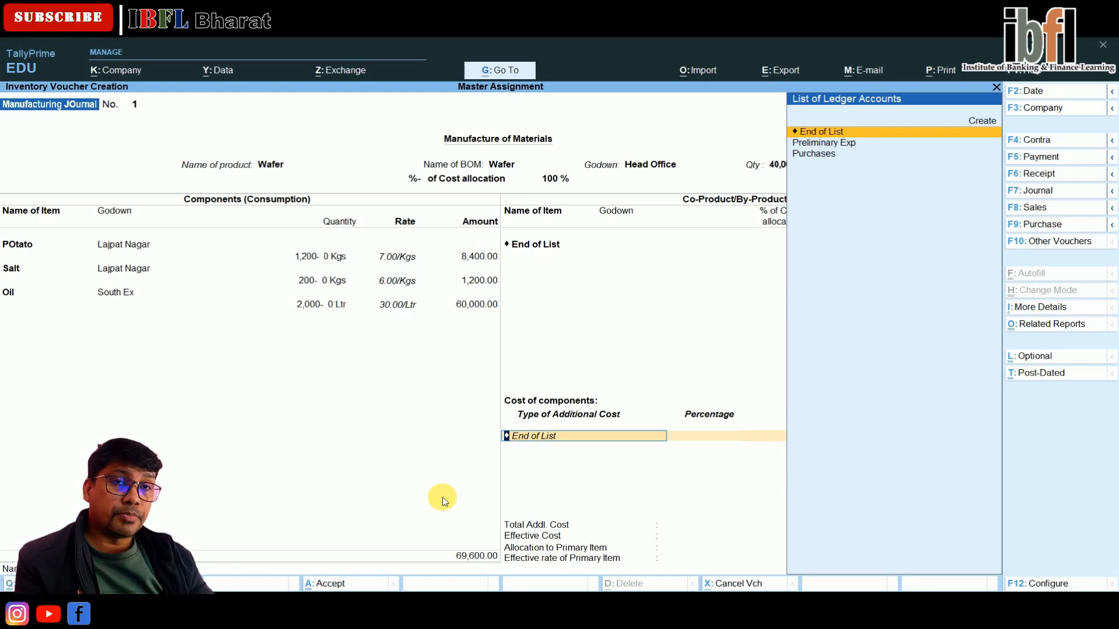
# Create a new ledger named Wages under Direct Expenses as an additional cost type for the manufacturing journal.
pyautogui.press('Up')
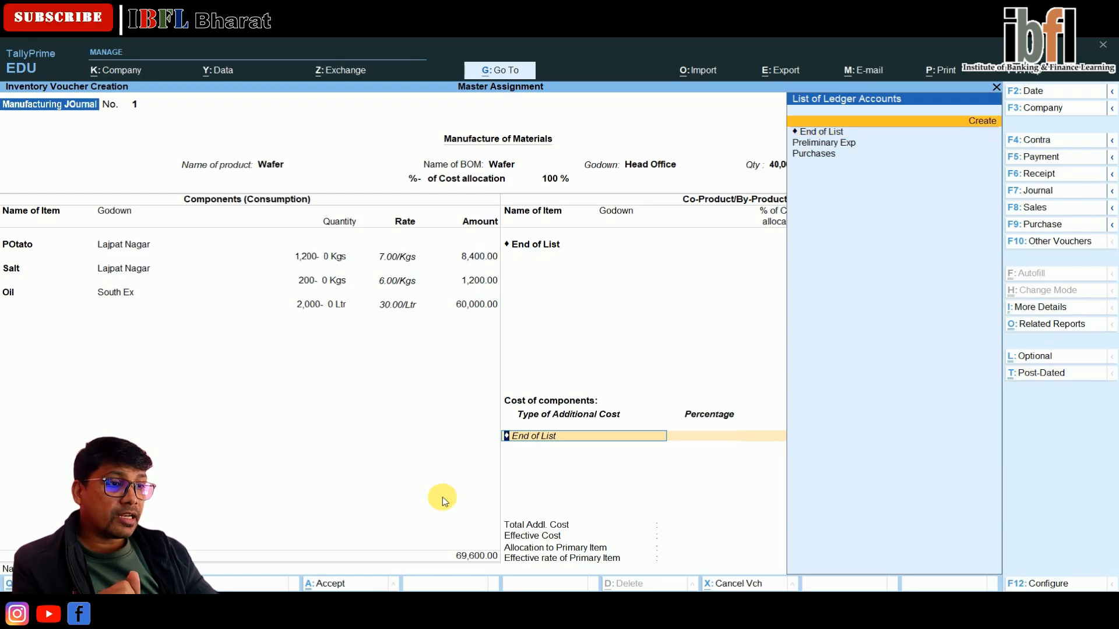
pyautogui.press('Return')
pyautogui.write('Wages')
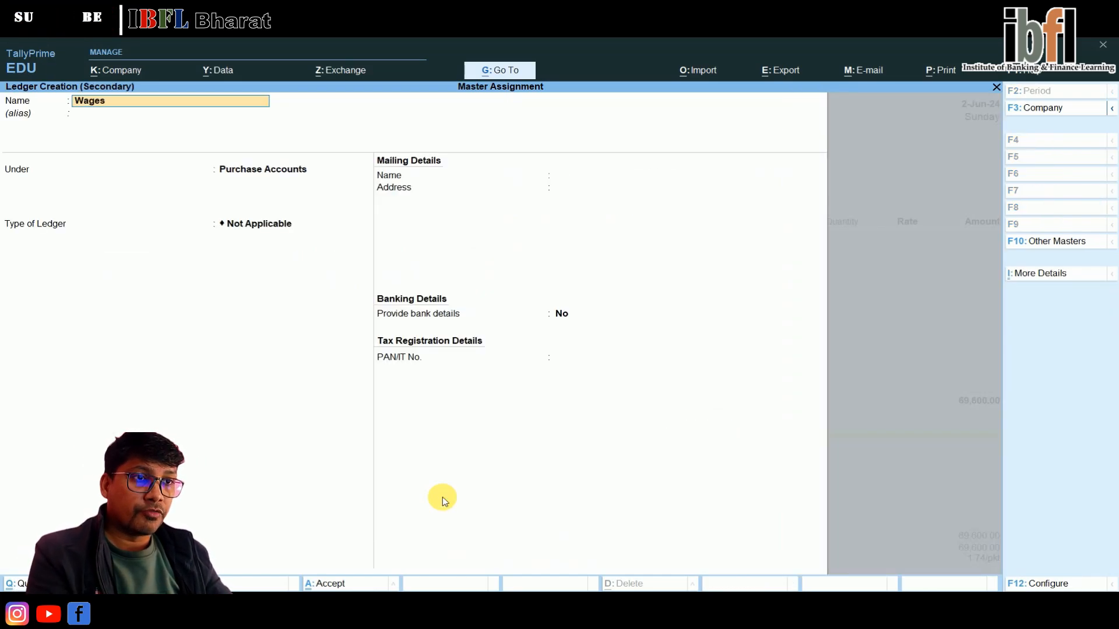
pyautogui.press('Return')
pyautogui.write('Dire')
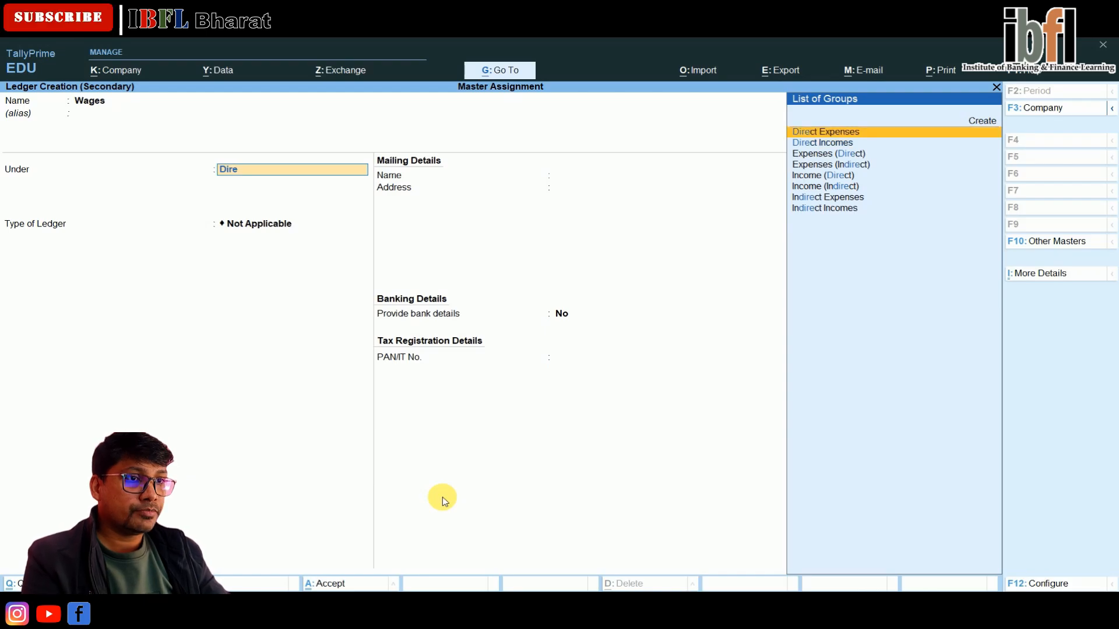
pyautogui.press('Return')
pyautogui.press('Return')
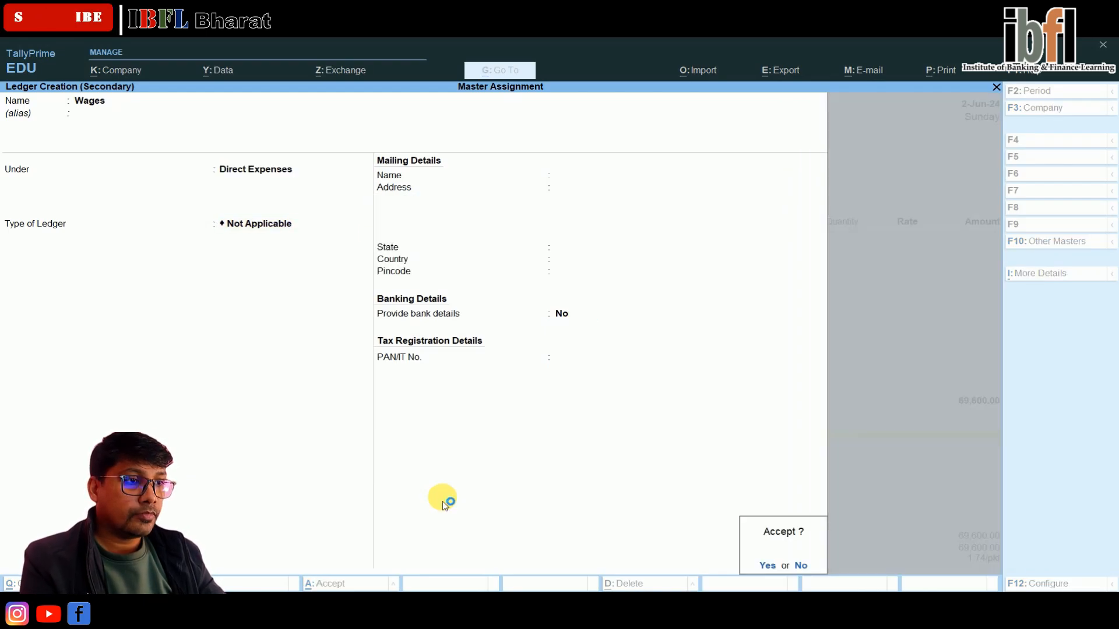
# Save the Wages ledger under Direct Expenses, add 20000 of wages as additional cost to the Wafer manufacturing journal, and save the voucher.
pyautogui.press('Return')
pyautogui.press('Return')
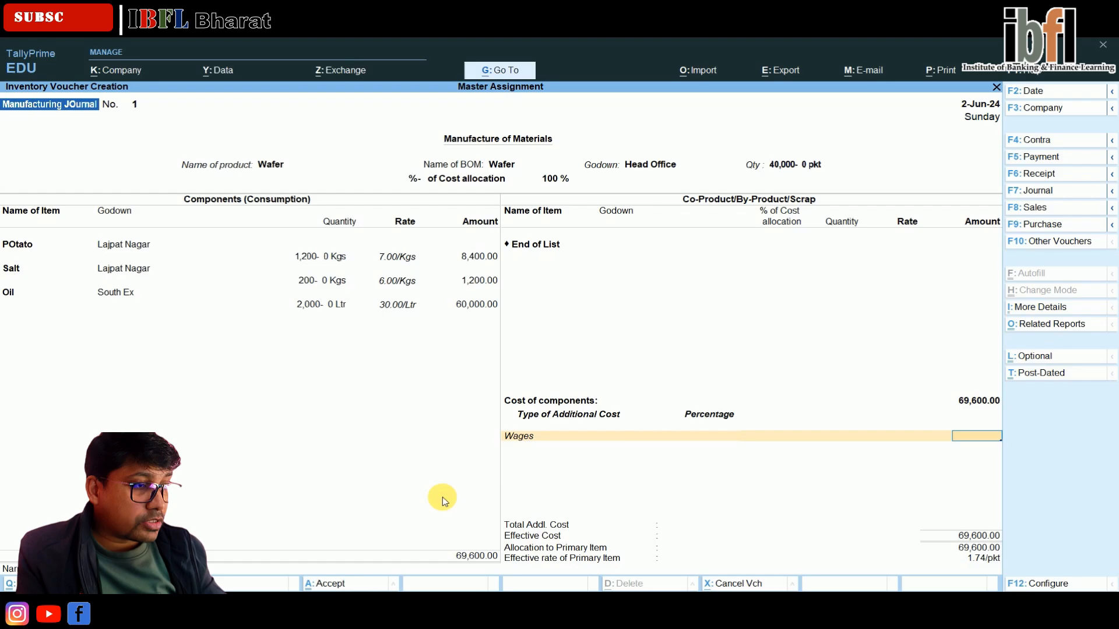
pyautogui.write('20000')
pyautogui.press('Return')
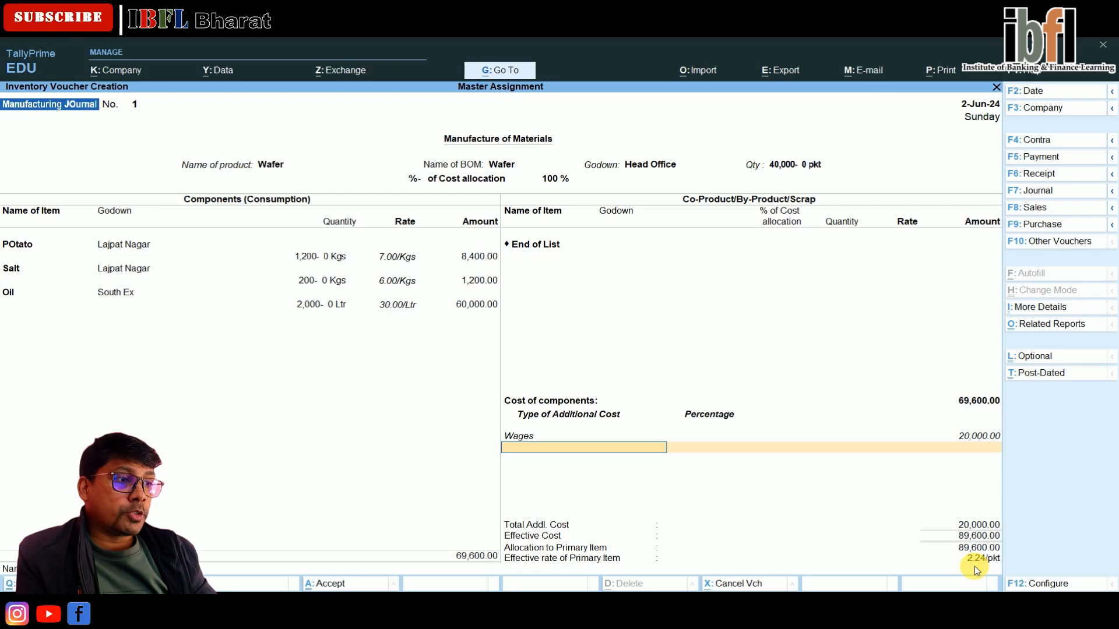
pyautogui.press('Return')
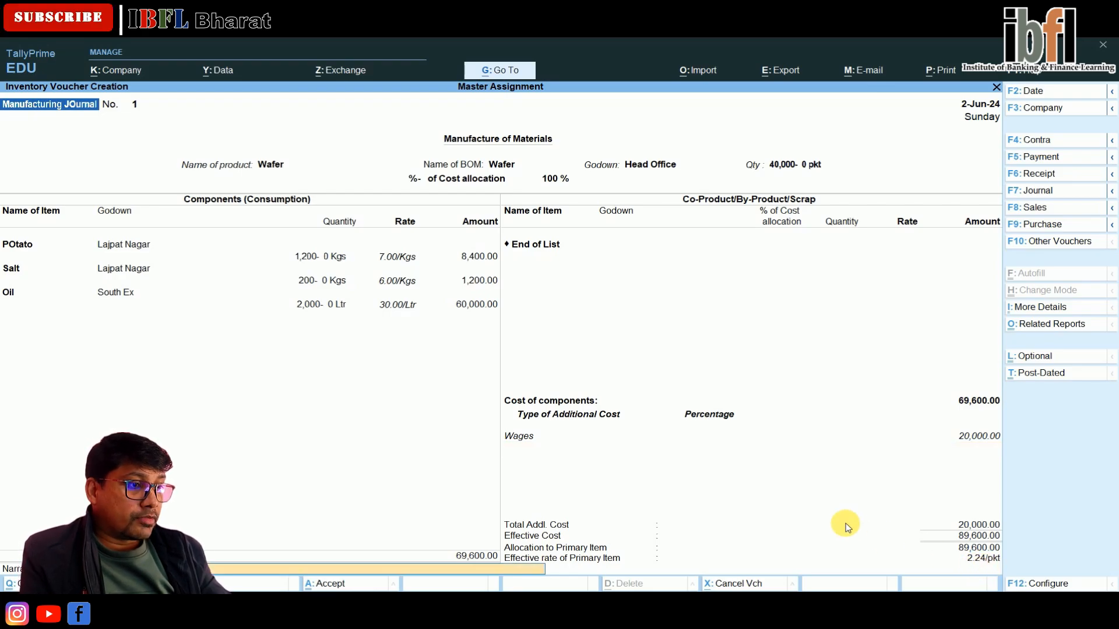
pyautogui.press('Return')
pyautogui.press('Return')
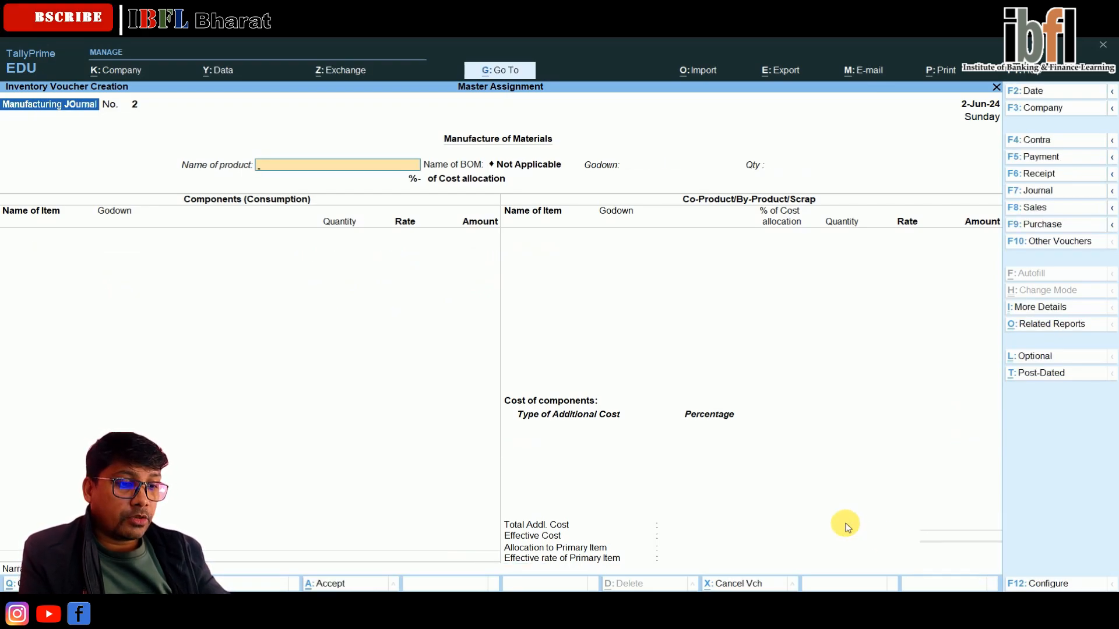
# Fill in the new manufacturing journal with product Cake, its Cake BOM, godown Head Office and quantity 20000 pieces.
pyautogui.write('Cake')
pyautogui.press('Return')
pyautogui.press('Return')
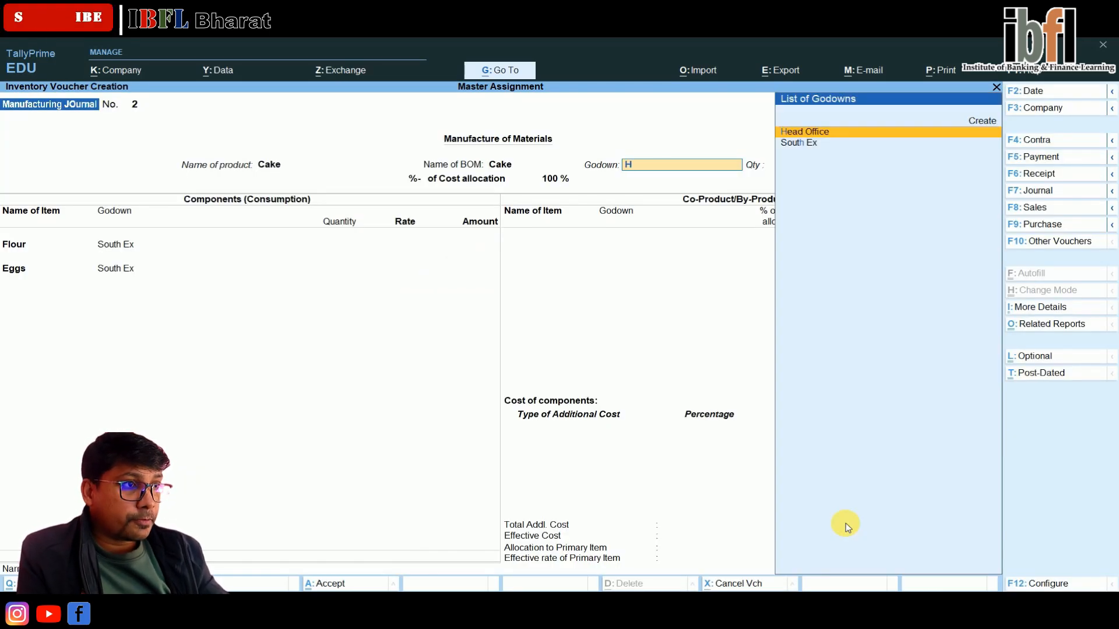
pyautogui.press('Return')
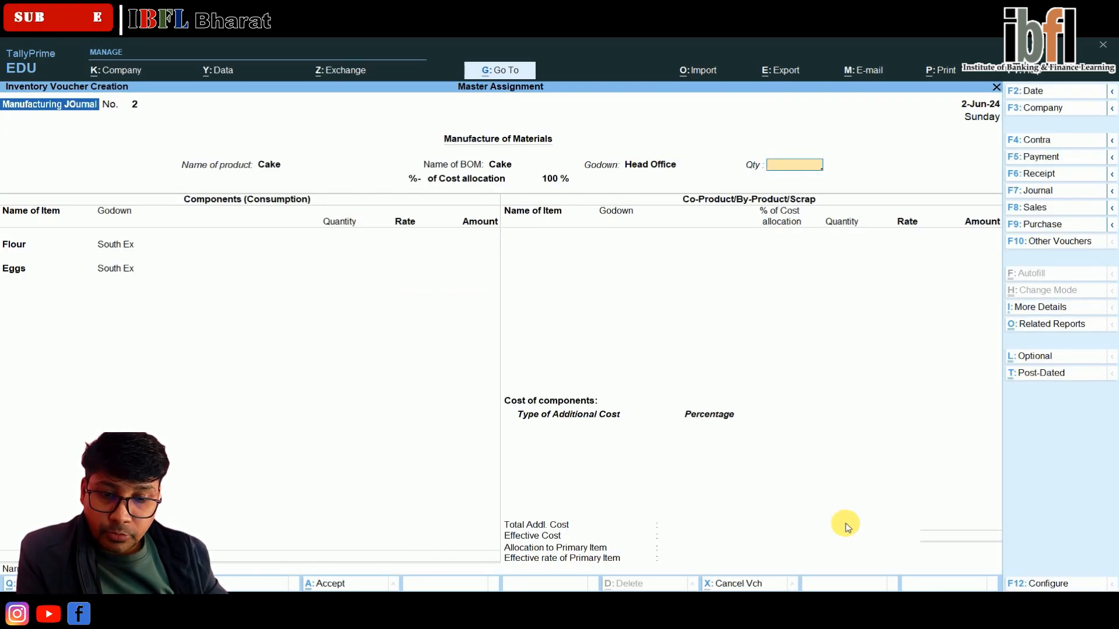
pyautogui.write('20000')
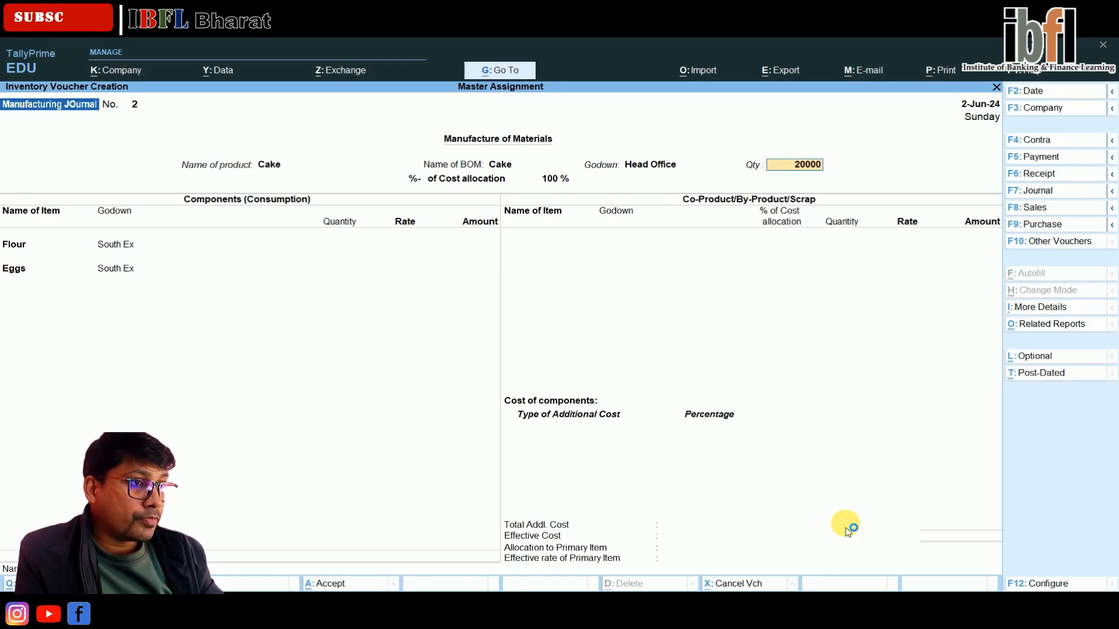
pyautogui.press('Return')
# Accept the Flour and Eggs component lines for the Cake and leave the co-product list empty.
pyautogui.press('Return')
pyautogui.press('Return')
pyautogui.press('Return')
pyautogui.press('Return')
pyautogui.press('Return')
pyautogui.press('Return')
pyautogui.press('Return')
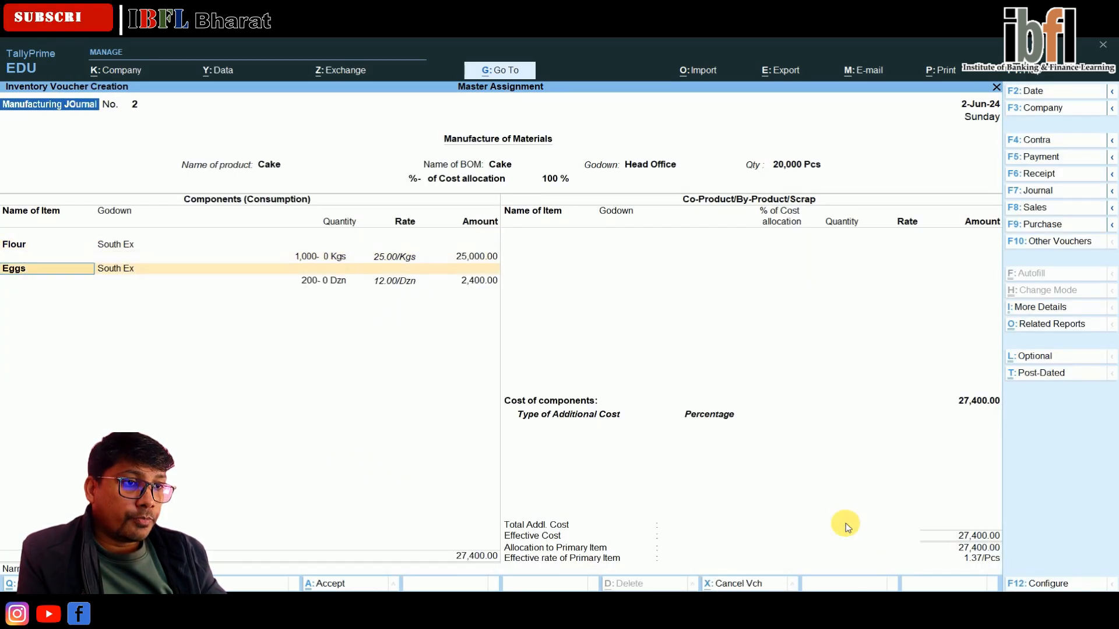
pyautogui.press('Return')
pyautogui.press('Return')
pyautogui.press('Return')
pyautogui.press('Return')
pyautogui.press('Return')
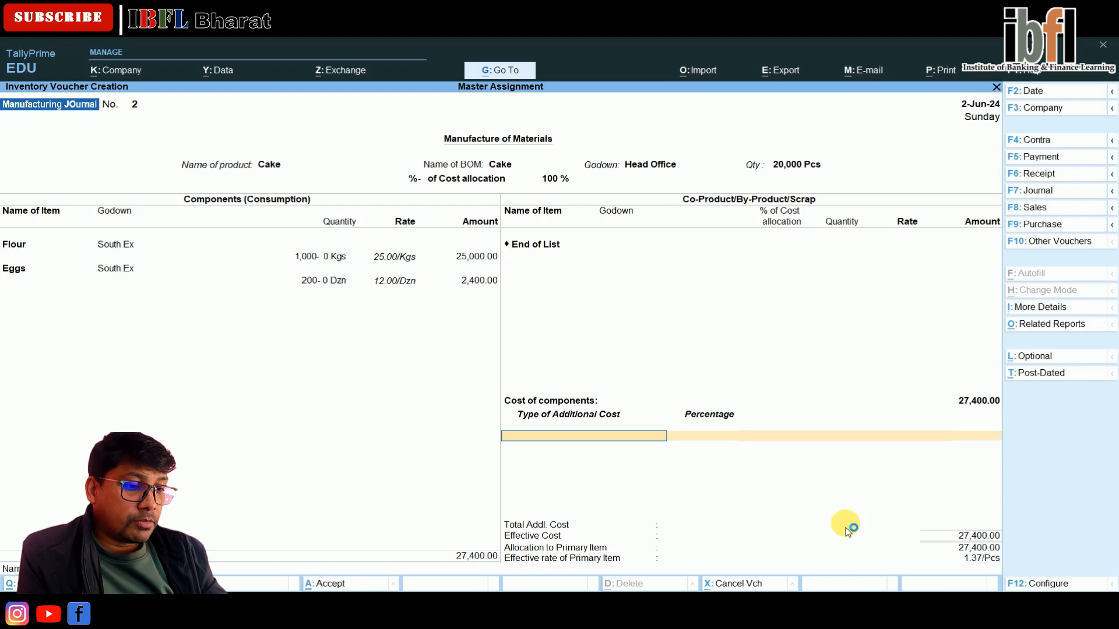
# Add 5000 of Wages as additional cost for the Cake, save the manufacturing journal and return to the Gateway of Tally.
pyautogui.write('w')
pyautogui.press('Return')
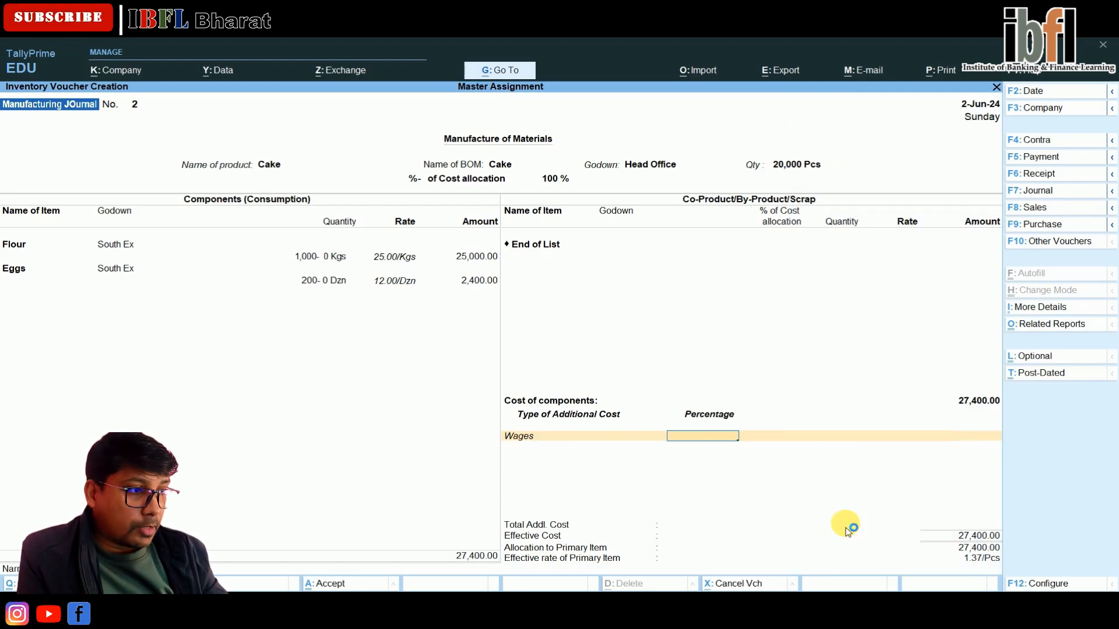
pyautogui.press('Return')
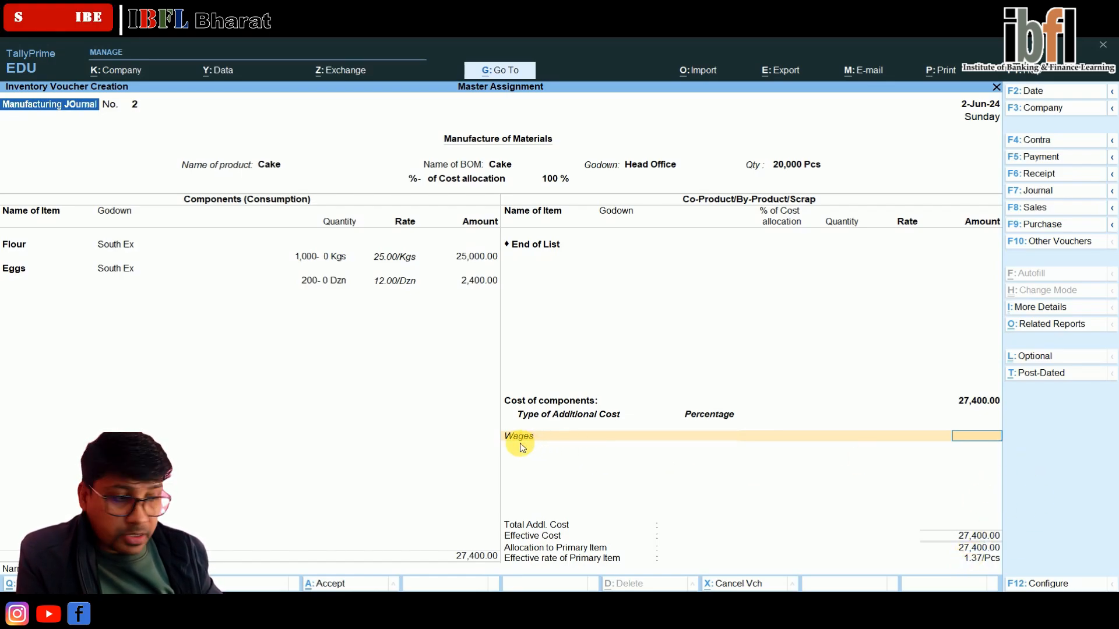
pyautogui.write('5000')
pyautogui.press('Return')
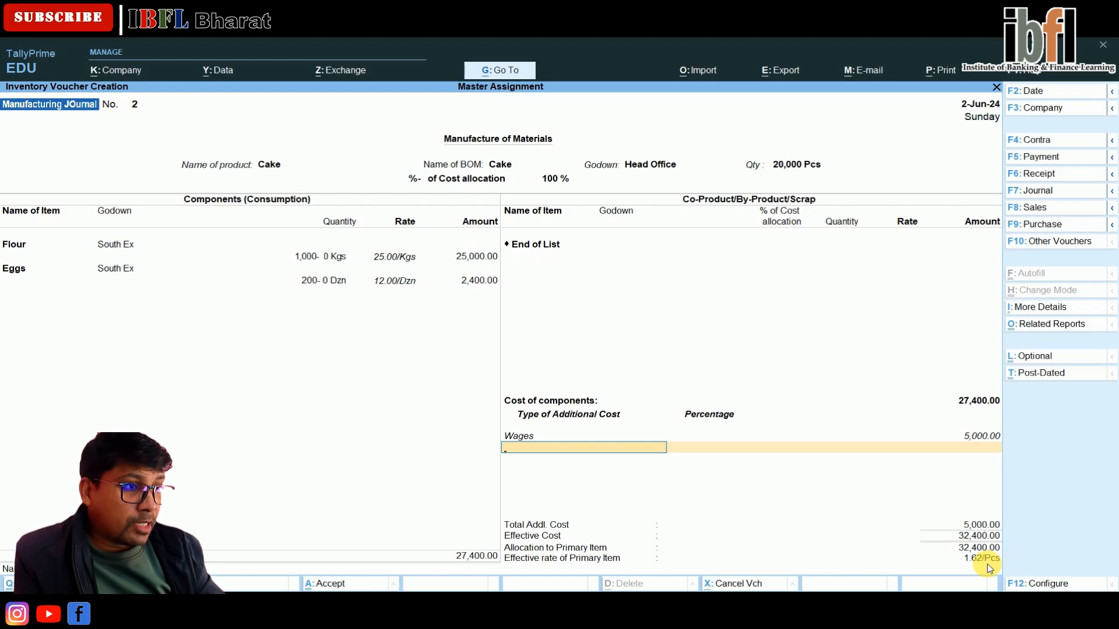
pyautogui.press('Return')
pyautogui.press('Return')
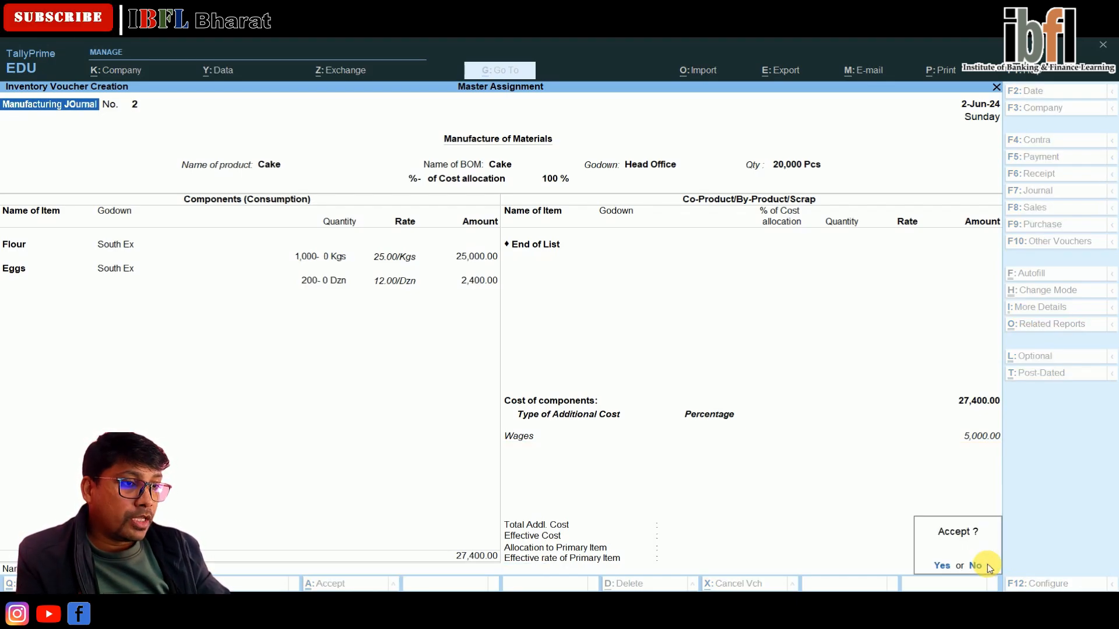
pyautogui.press('Return')
pyautogui.press('Escape')
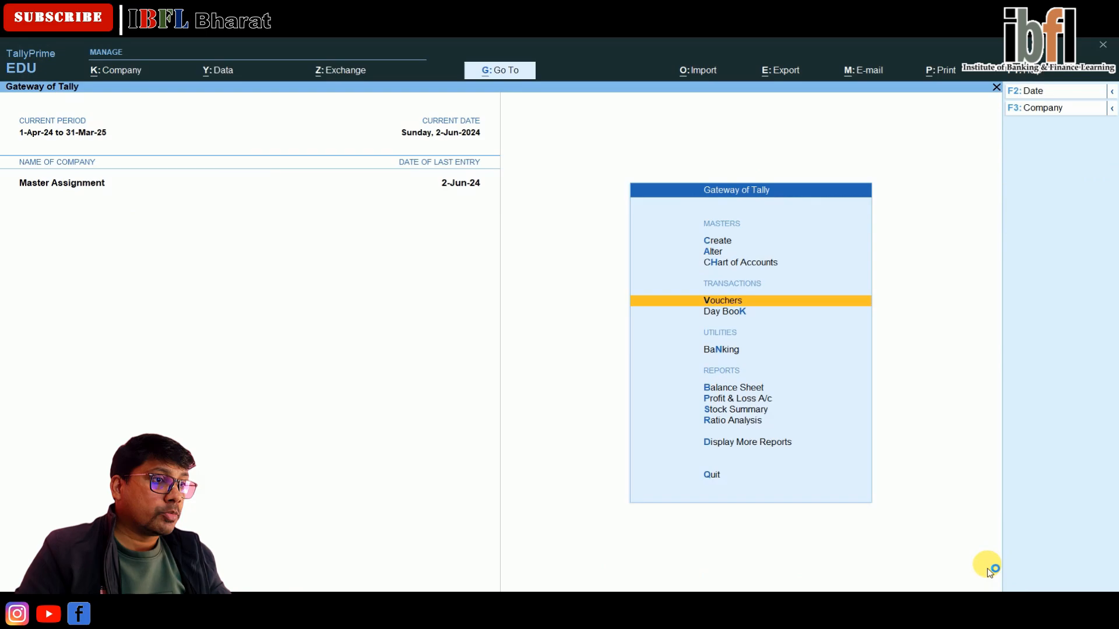
# Start a payment voucher and debit the Wages ledger with 25000.
pyautogui.press('Down')
pyautogui.press('Up')
pyautogui.press('Return')
pyautogui.press('F5')
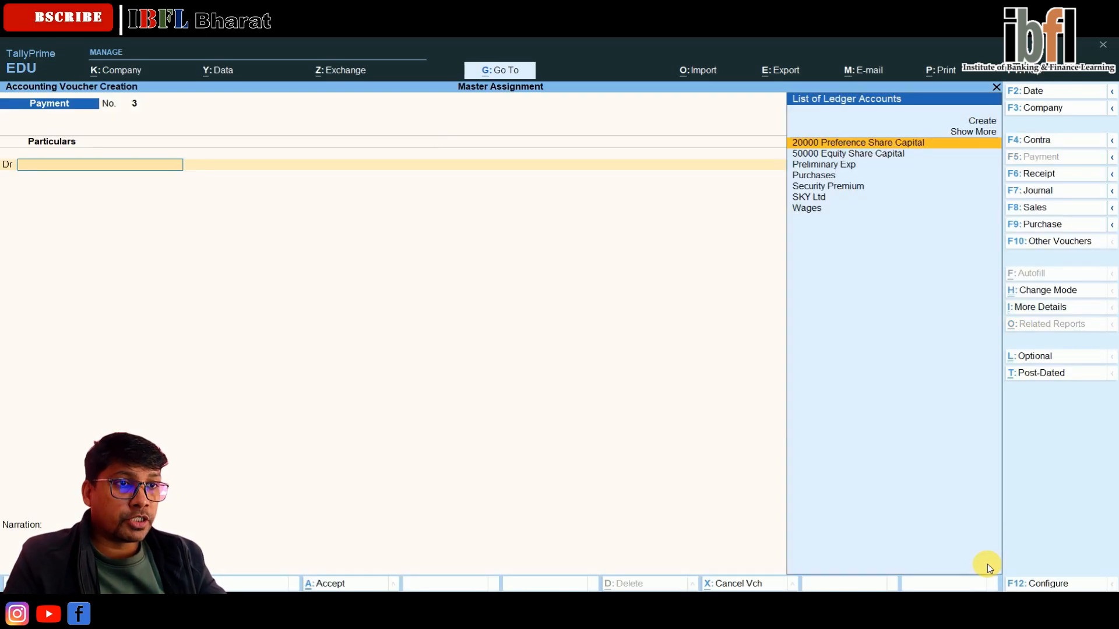
pyautogui.press('Down')
pyautogui.press('Down')
pyautogui.press('Down')
pyautogui.press('Down')
pyautogui.press('Down')
pyautogui.press('Down')
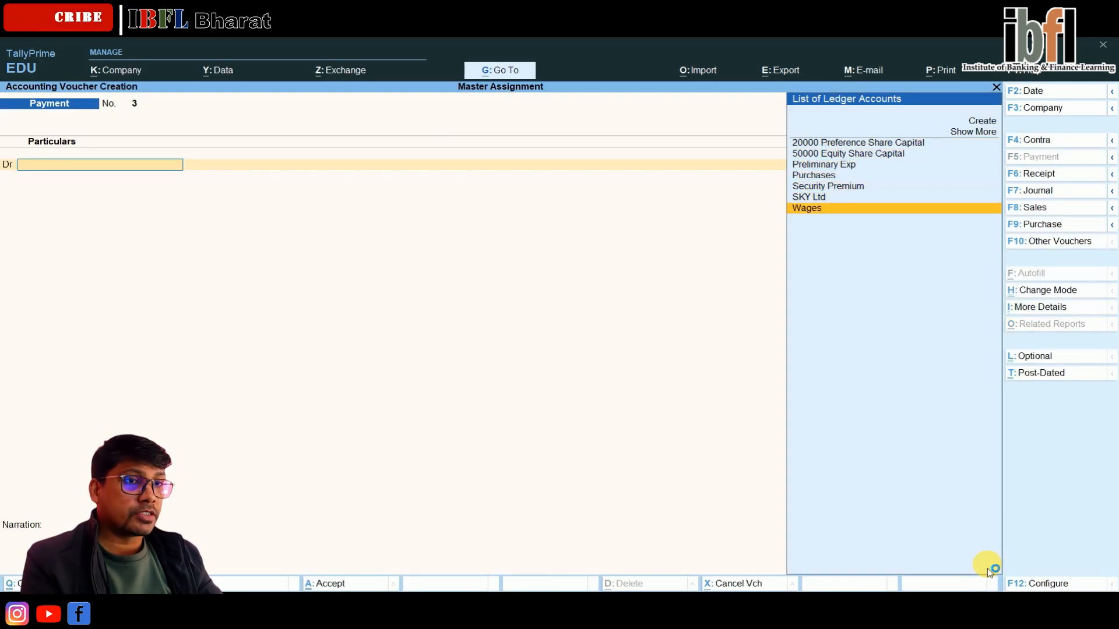
pyautogui.press('Return')
pyautogui.write('25000')
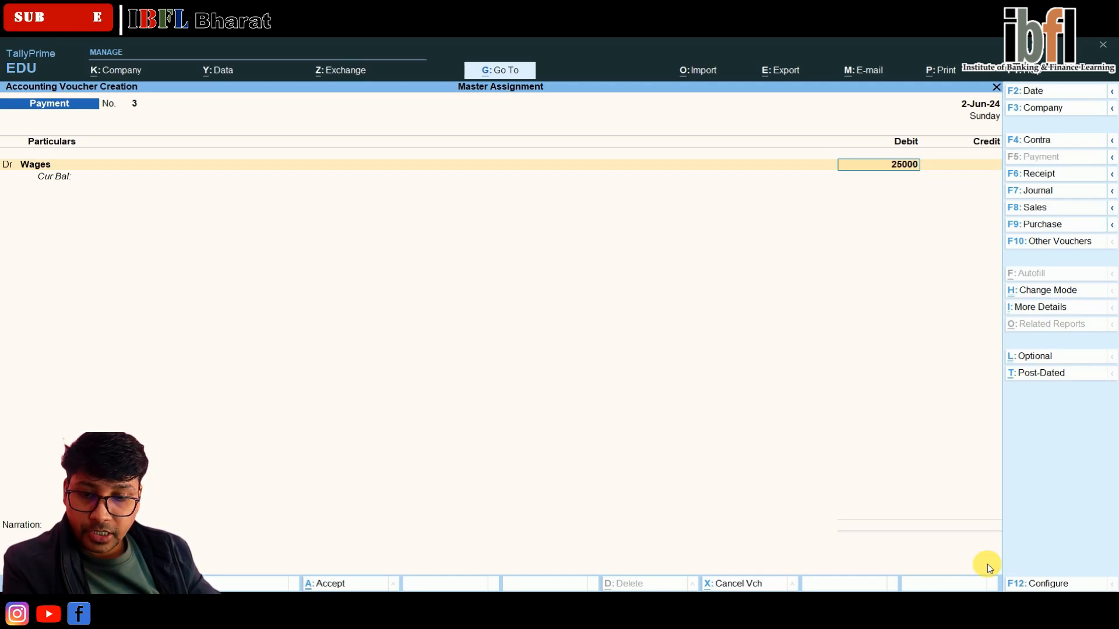
pyautogui.press('Return')
# Credit the Cash ledger with the full 25,000 and save the payment voucher without a narration.
pyautogui.press('Down')
pyautogui.press('Down')
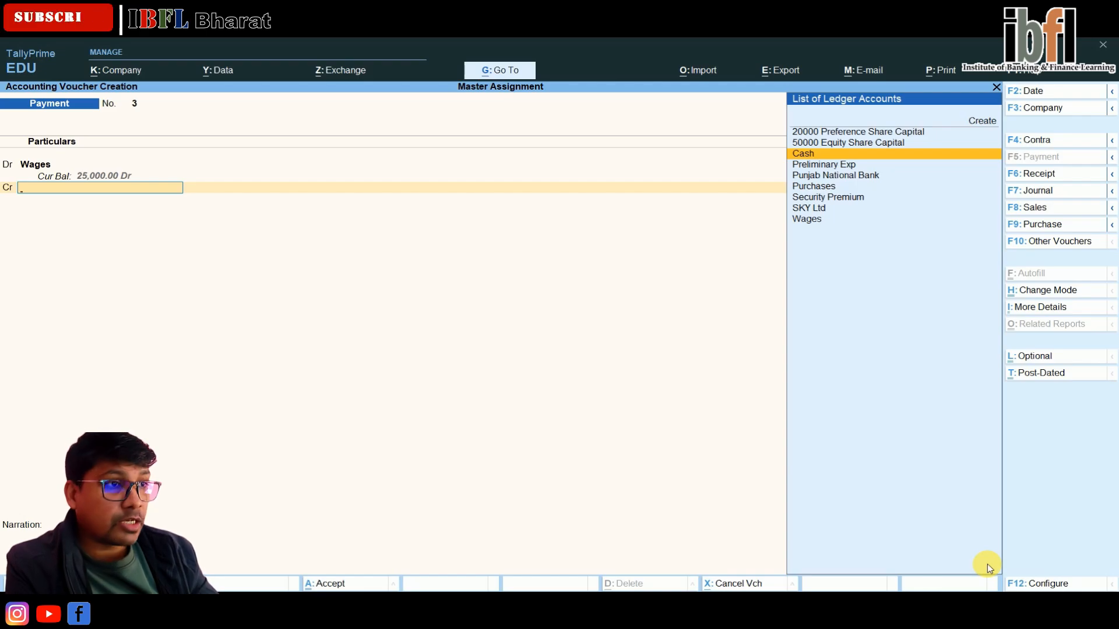
pyautogui.press('Return')
pyautogui.press('Return')
pyautogui.press('Return')
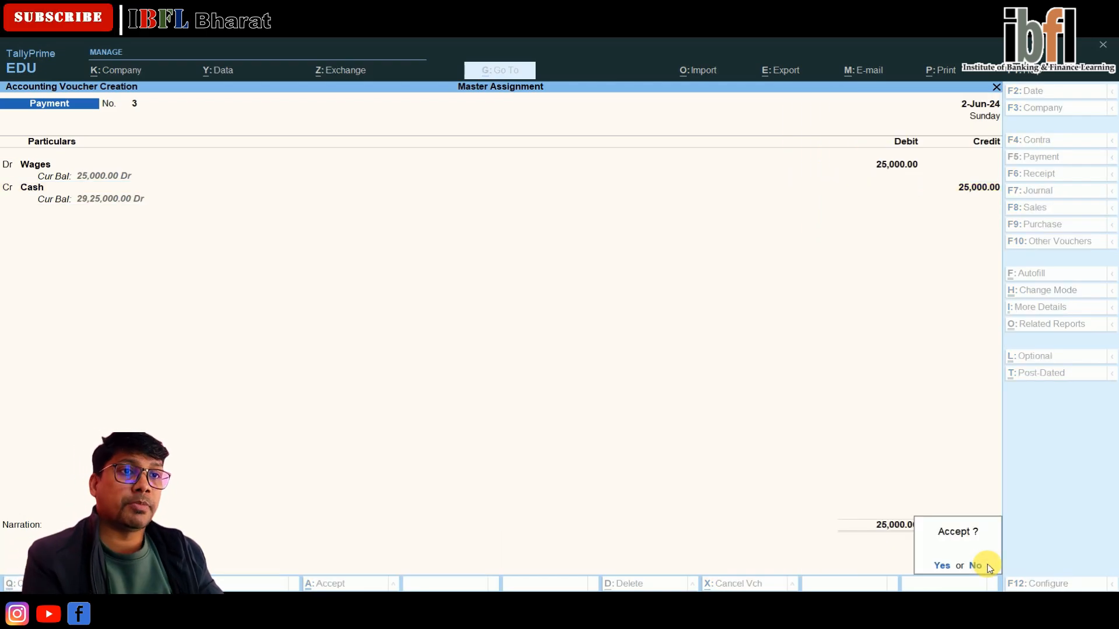
pyautogui.press('Return')
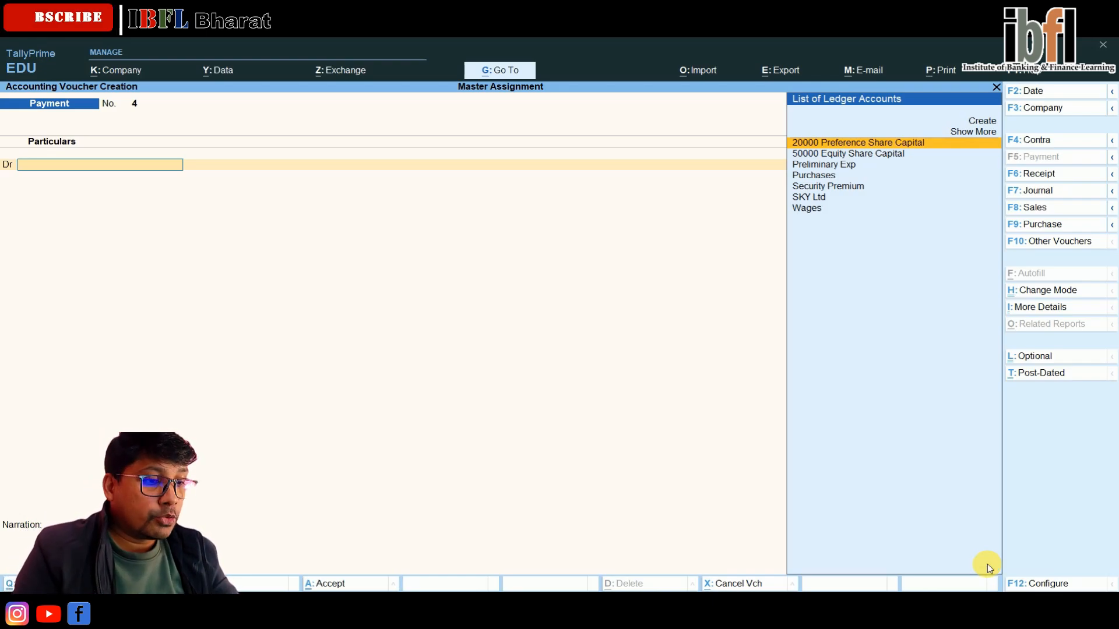
# Start a purchase voucher with supplier invoice number Pur/0606, date 2-Jun-24 and party account SKY Ltd.
pyautogui.press('F9')
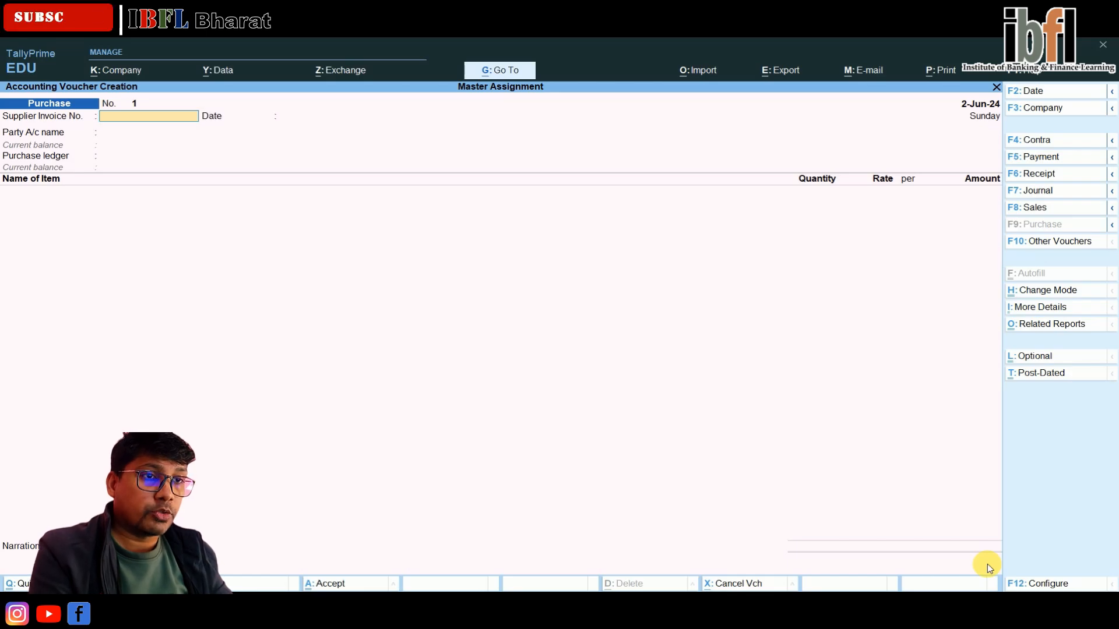
pyautogui.write('Pur')
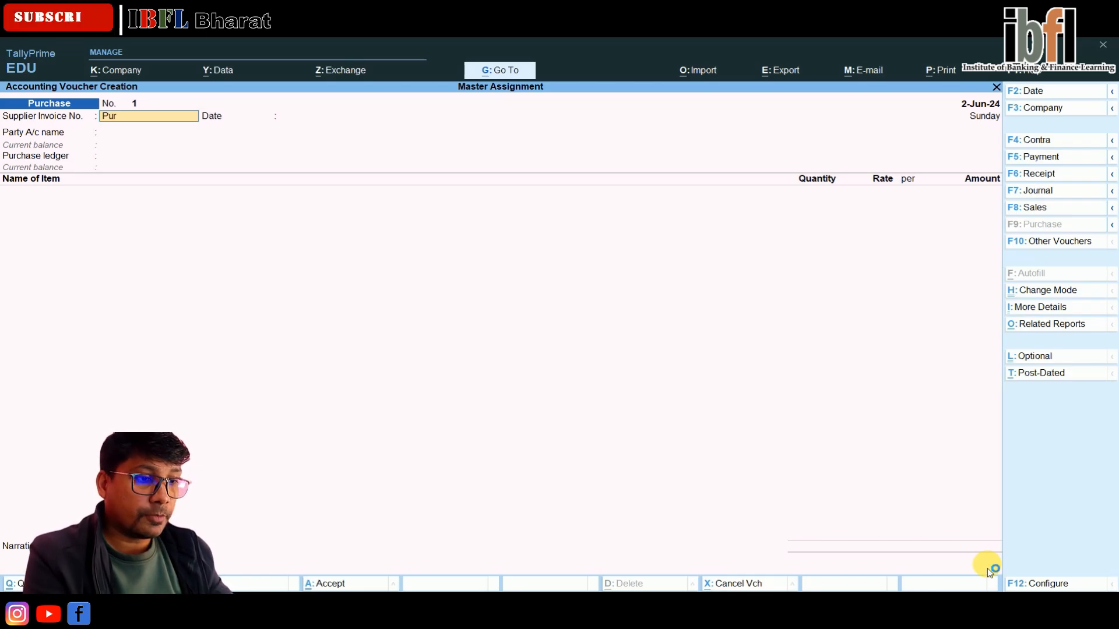
pyautogui.write('/0606')
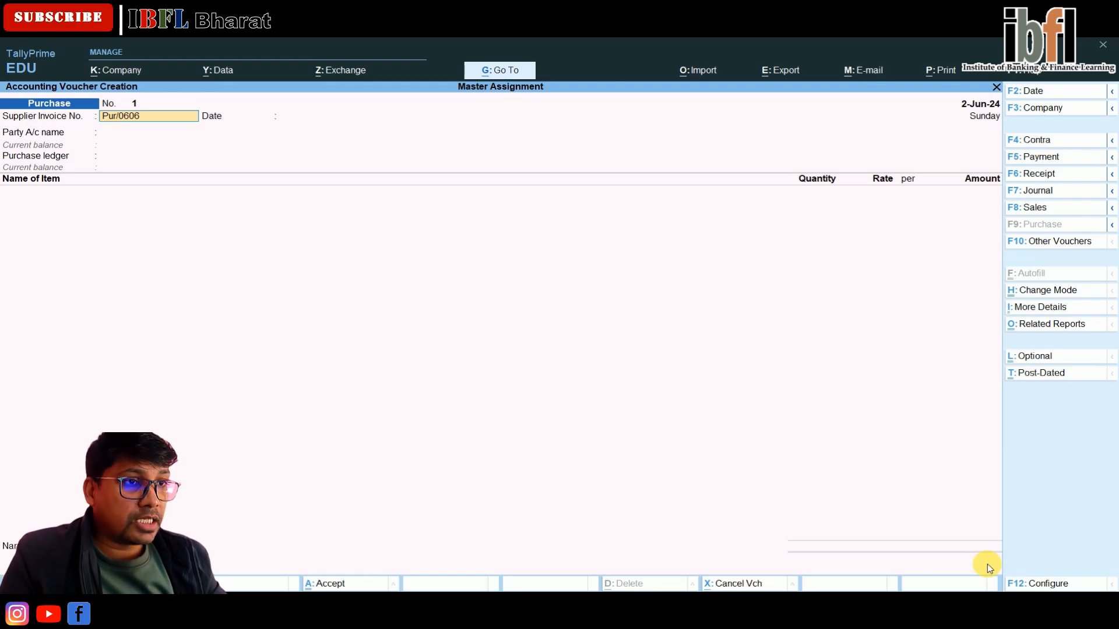
pyautogui.press('Return')
pyautogui.press('Return')
pyautogui.press('Down')
pyautogui.press('Down')
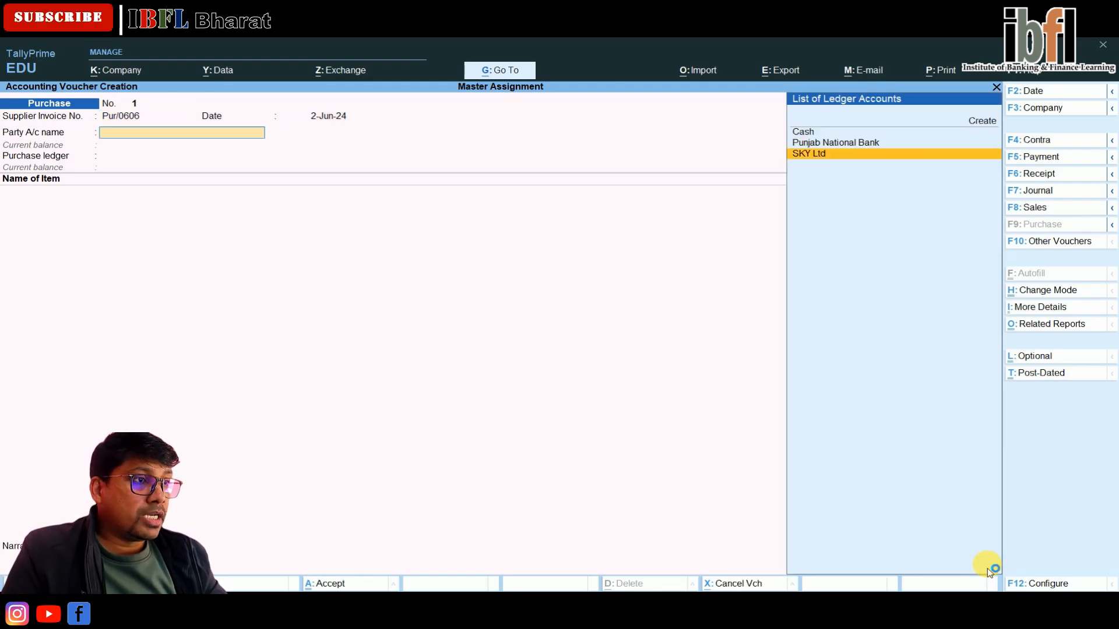
pyautogui.press('Return')
# Link the purchase to receipt note Pur/Track/0609, accept the remaining party details and use the Purchases ledger.
pyautogui.press('Down')
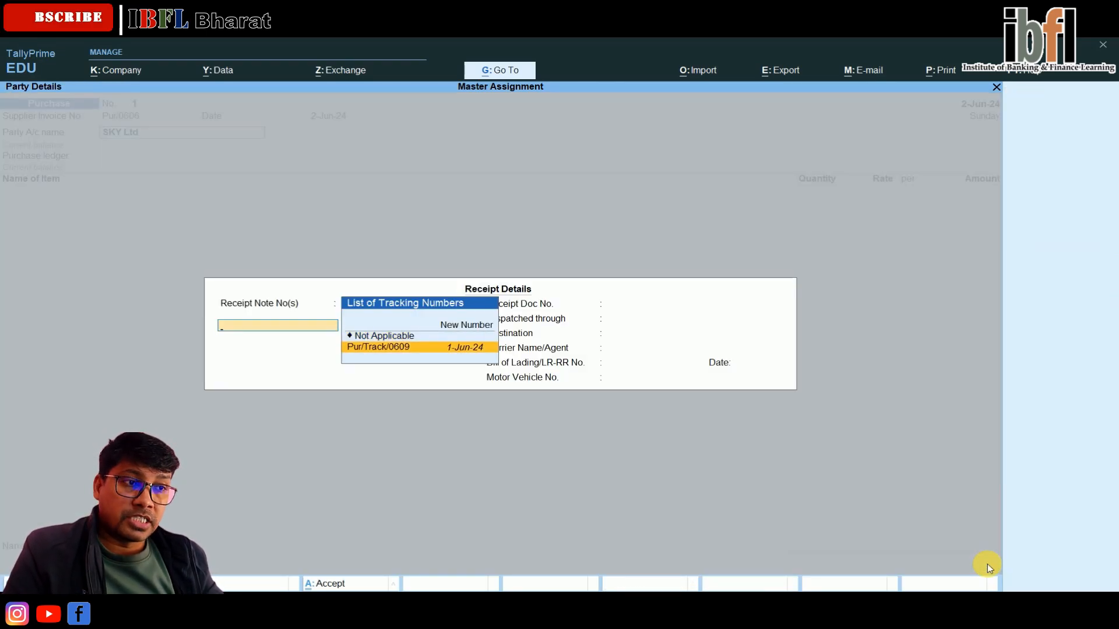
pyautogui.press('Return')
pyautogui.press('Return')
pyautogui.press('Return')
pyautogui.press('Return')
pyautogui.press('Return')
pyautogui.press('Return')
pyautogui.press('Return')
pyautogui.press('Return')
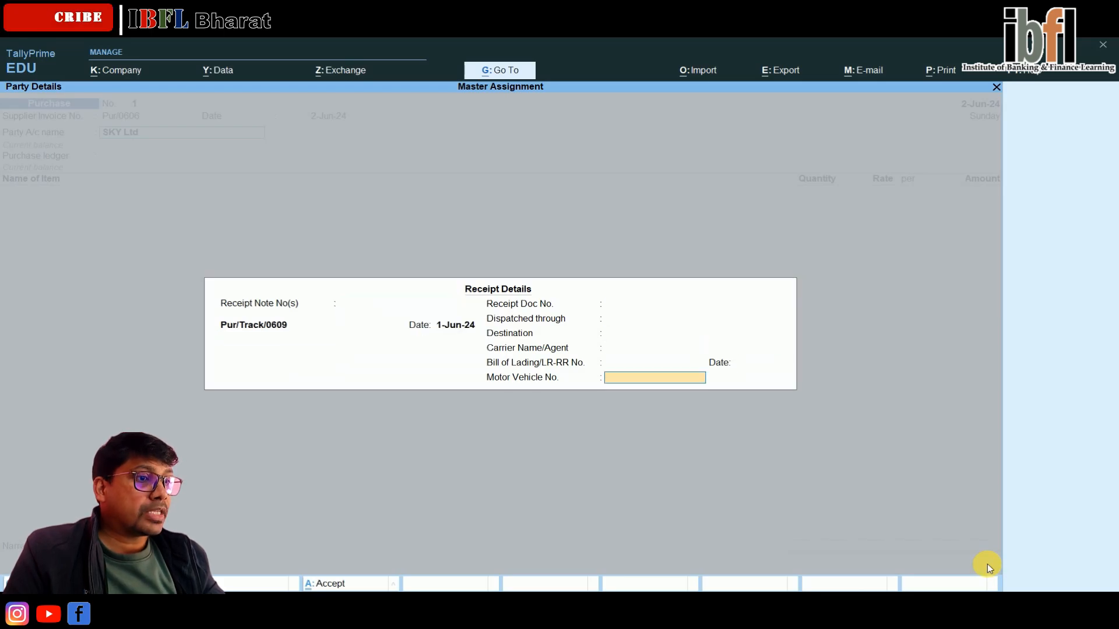
pyautogui.press('Return')
pyautogui.press('Return')
pyautogui.press('Return')
pyautogui.press('Return')
pyautogui.press('Return')
pyautogui.press('Return')
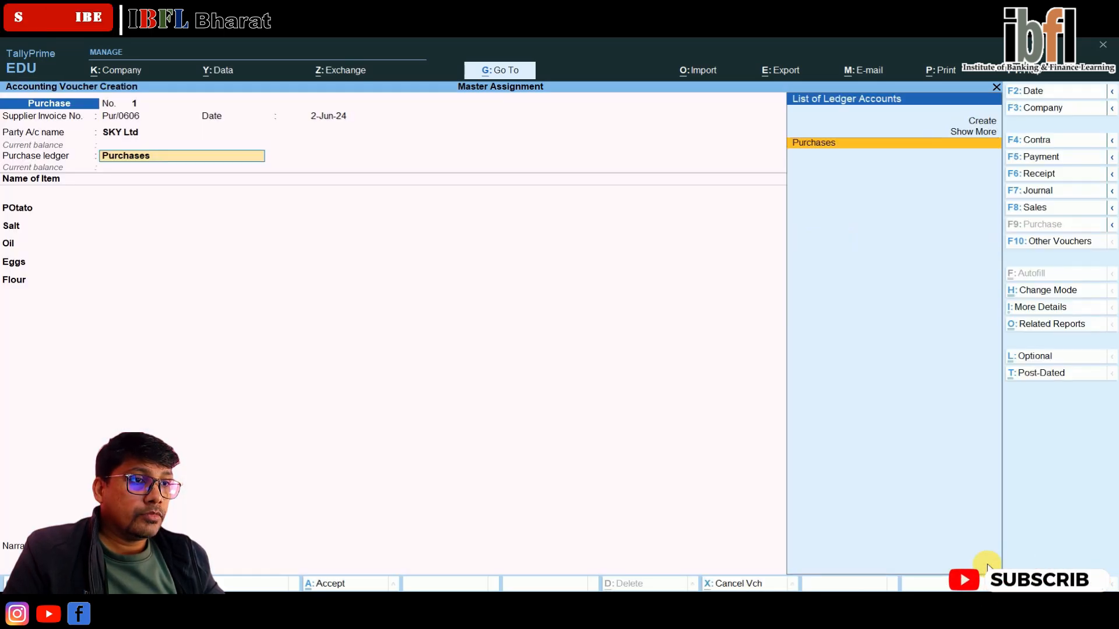
pyautogui.press('Return')
# Accept the tracked item allocations for Potato, Salt, Oil, Eggs and Flour with their existing godowns, quantities and rates.
pyautogui.press('Return')
pyautogui.press('Return')
pyautogui.press('Return')
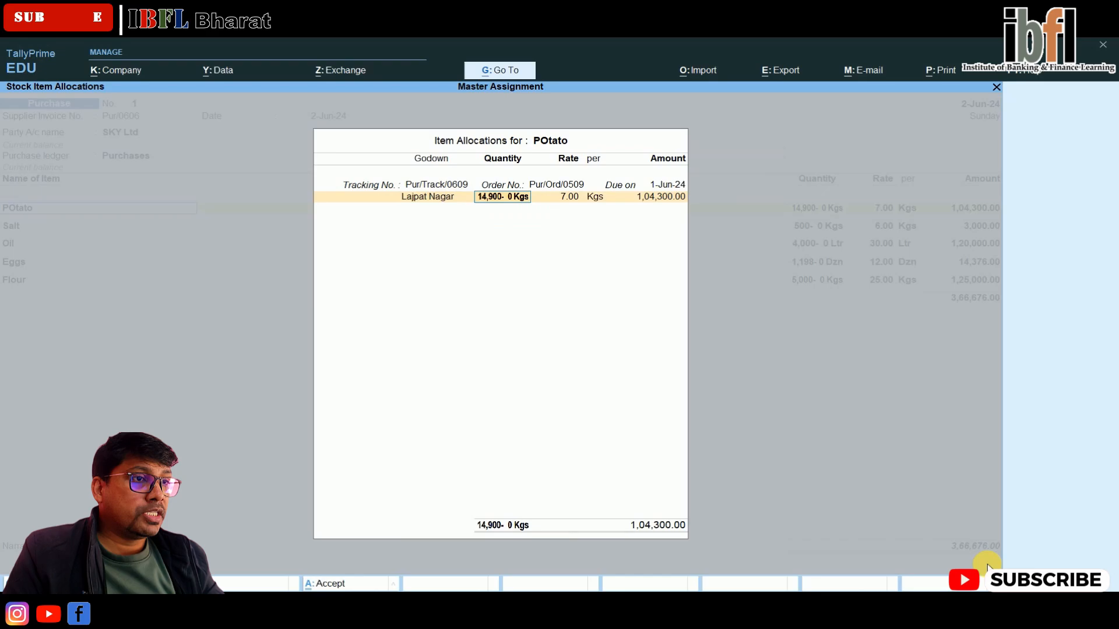
pyautogui.press('Return')
pyautogui.press('Return')
pyautogui.press('Return')
pyautogui.press('Return')
pyautogui.press('Return')
pyautogui.press('Return')
pyautogui.press('Return')
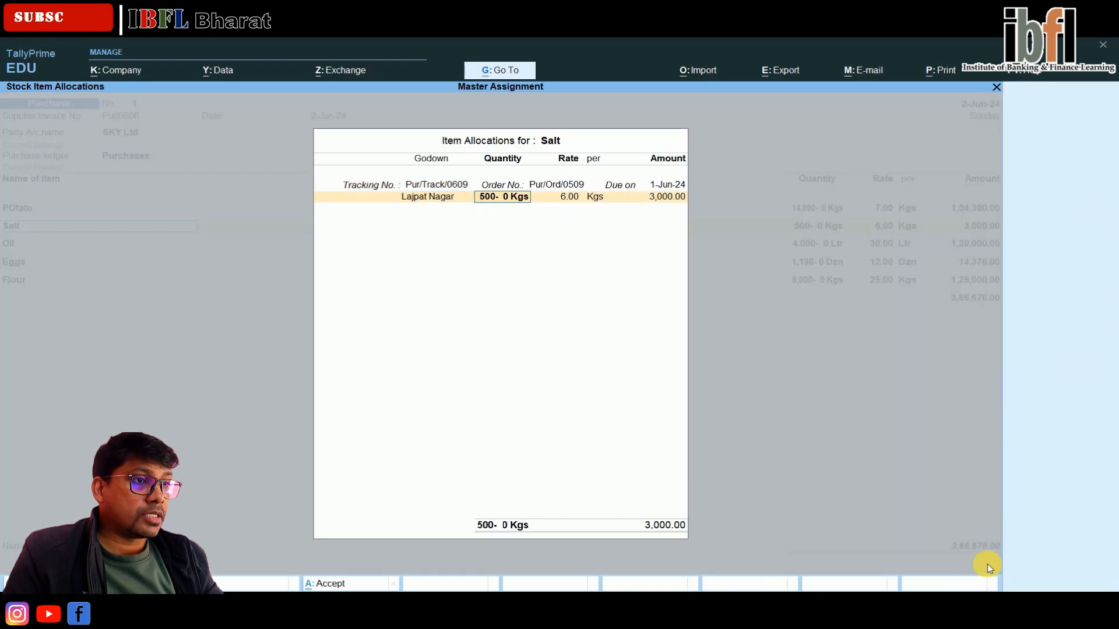
pyautogui.press('Return')
pyautogui.press('Return')
pyautogui.press('Return')
pyautogui.press('Return')
pyautogui.press('Return')
pyautogui.press('Return')
pyautogui.press('Return')
pyautogui.press('Return')
pyautogui.press('Return')
pyautogui.press('Return')
pyautogui.press('Return')
pyautogui.press('Return')
pyautogui.press('Return')
pyautogui.press('Return')
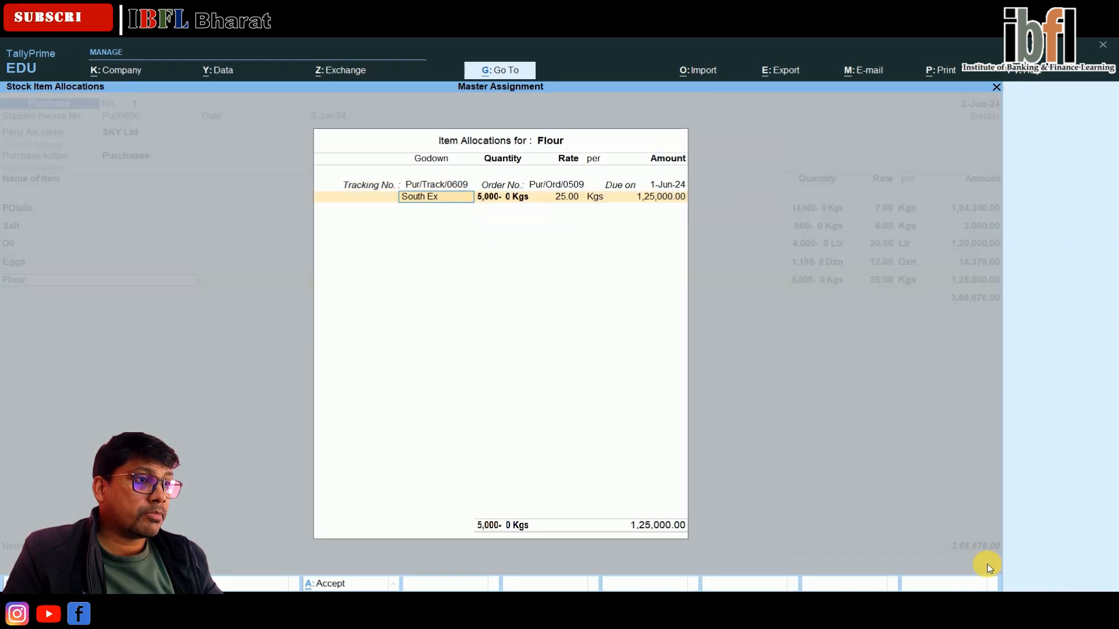
pyautogui.press('Return')
pyautogui.press('Return')
pyautogui.press('Return')
pyautogui.press('Return')
pyautogui.press('Return')
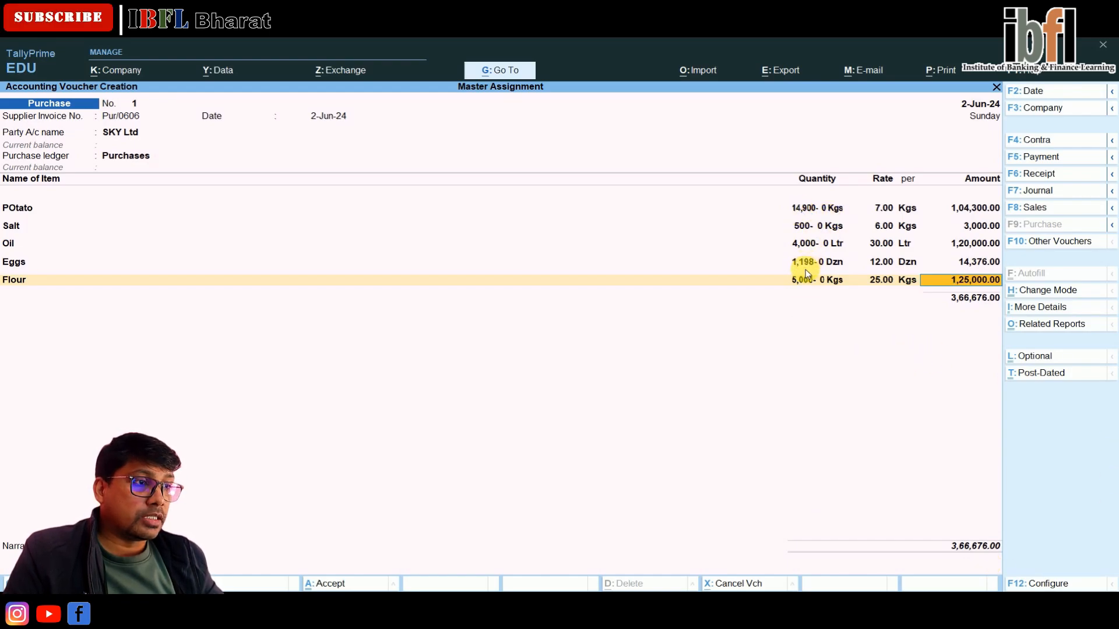
pyautogui.press('Return')
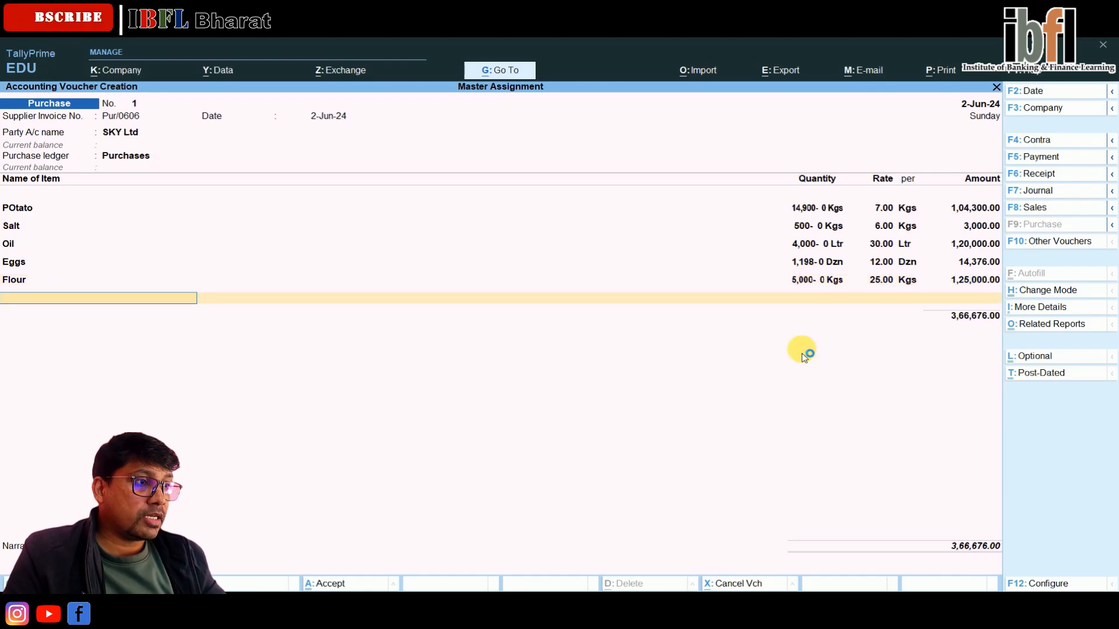
# End the item list, accept the bill-wise new reference Pur/0606 for SKY Ltd, and save the purchase voucher.
pyautogui.press('Return')
pyautogui.press('Return')
pyautogui.press('Return')
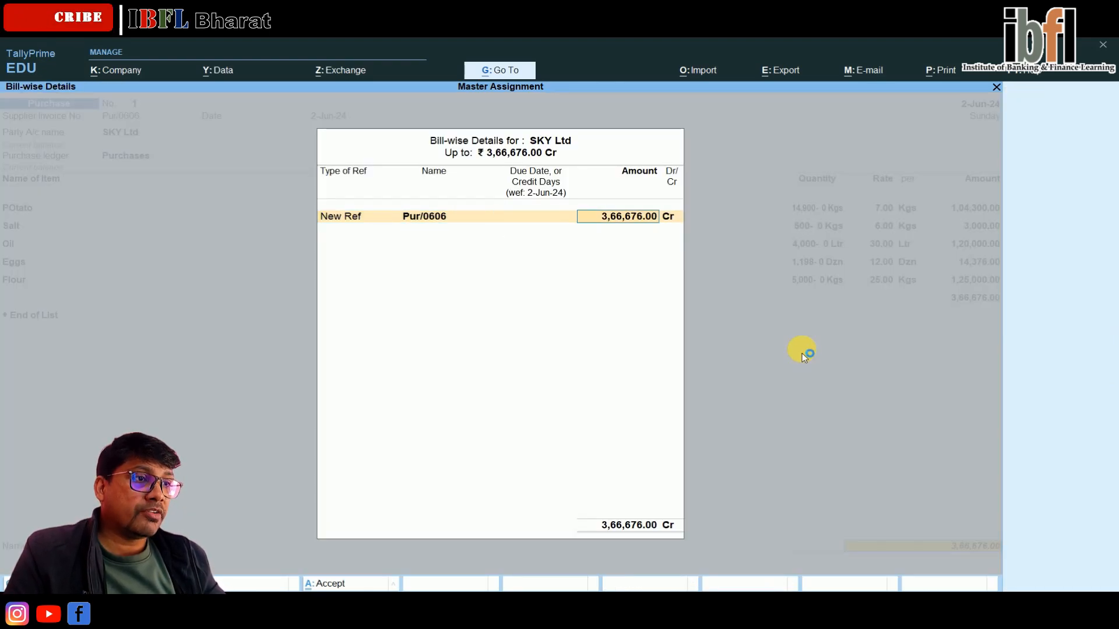
pyautogui.press('Return')
pyautogui.press('Return')
pyautogui.press('Return')
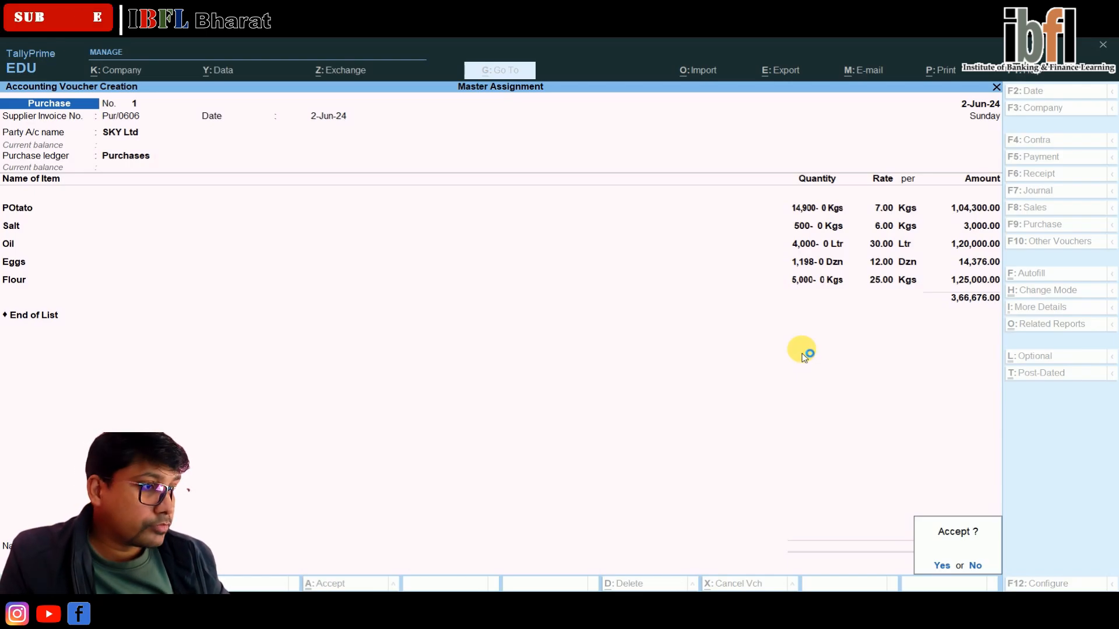
pyautogui.press('Return')
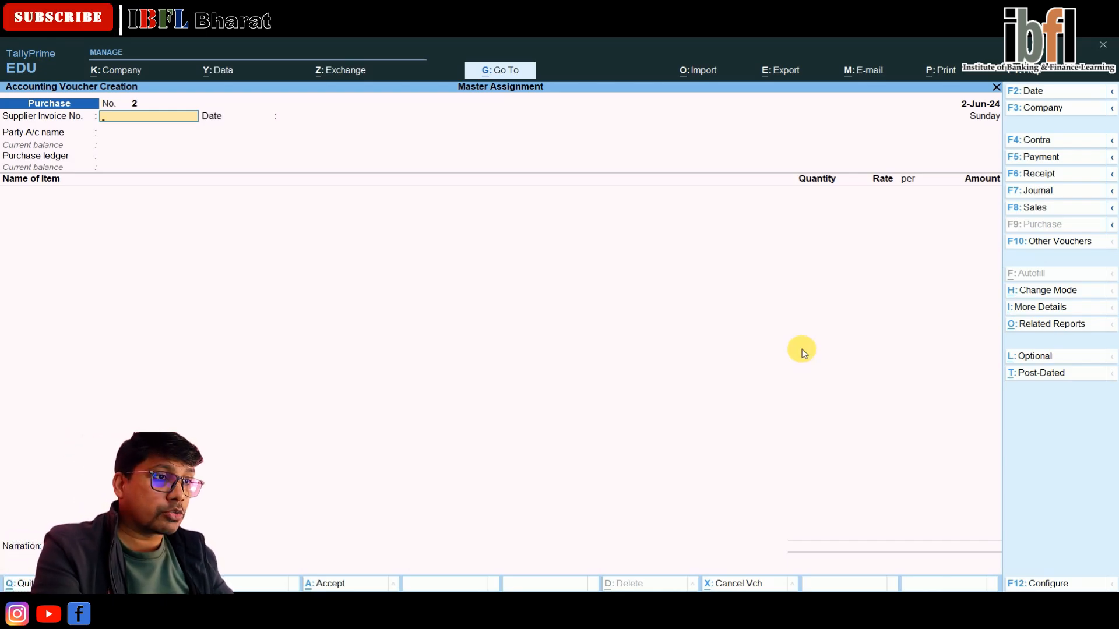
# Open the 2-Jun-24 Wages payment voucher from the Day Book and change its credit account to Punjab National Bank.
pyautogui.press('Escape')
pyautogui.press('Down')
pyautogui.press('Return')
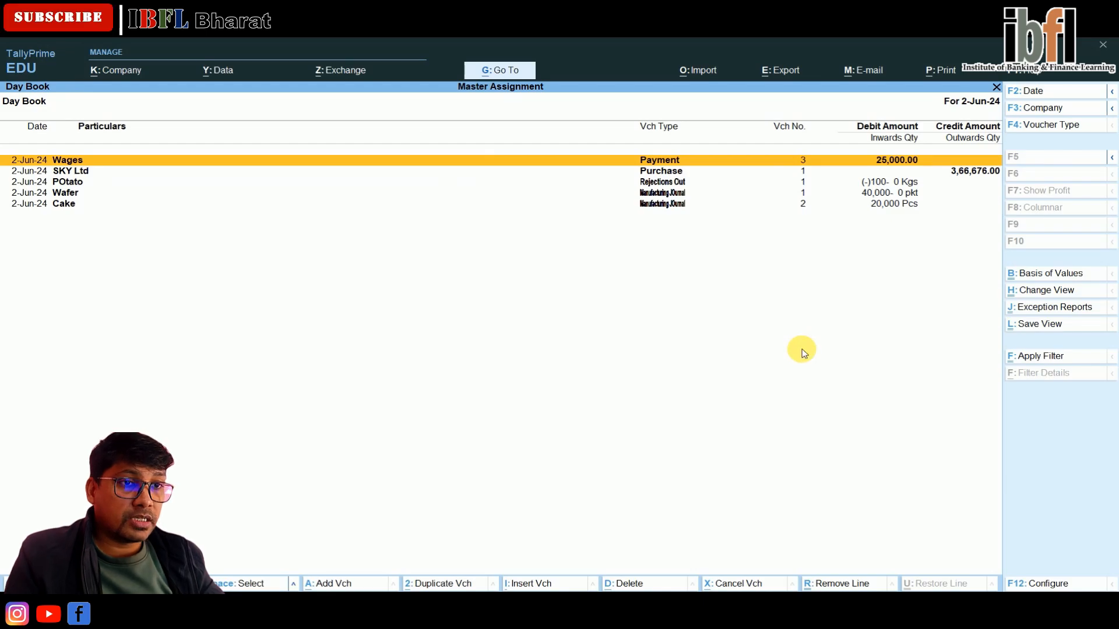
pyautogui.press('Return')
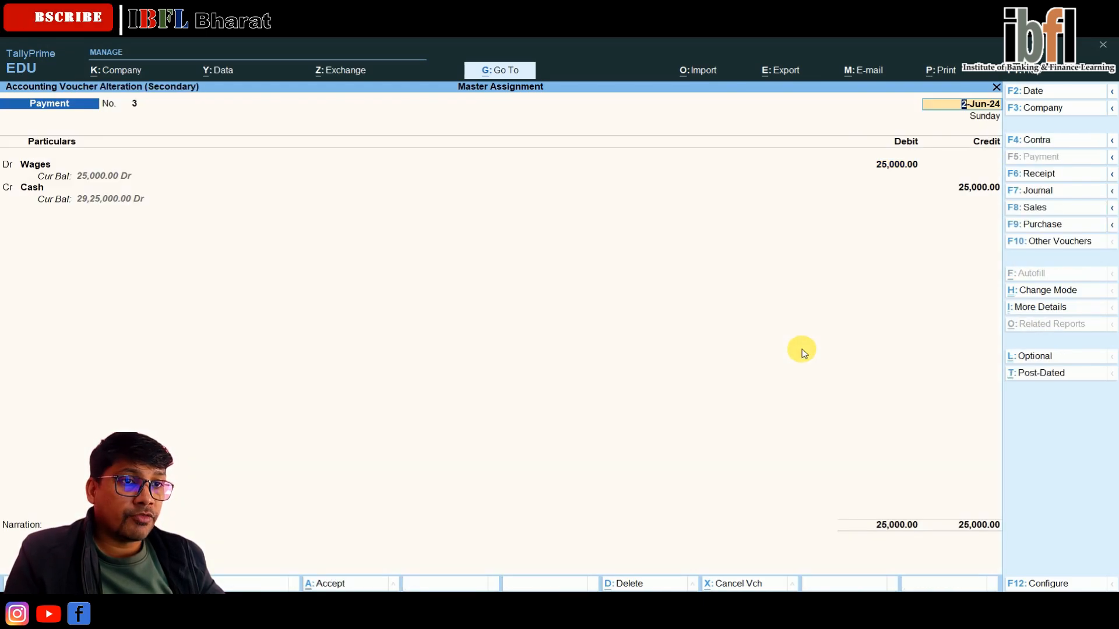
pyautogui.press('Return')
pyautogui.press('Return')
pyautogui.press('Return')
pyautogui.press('Down')
pyautogui.press('Down')
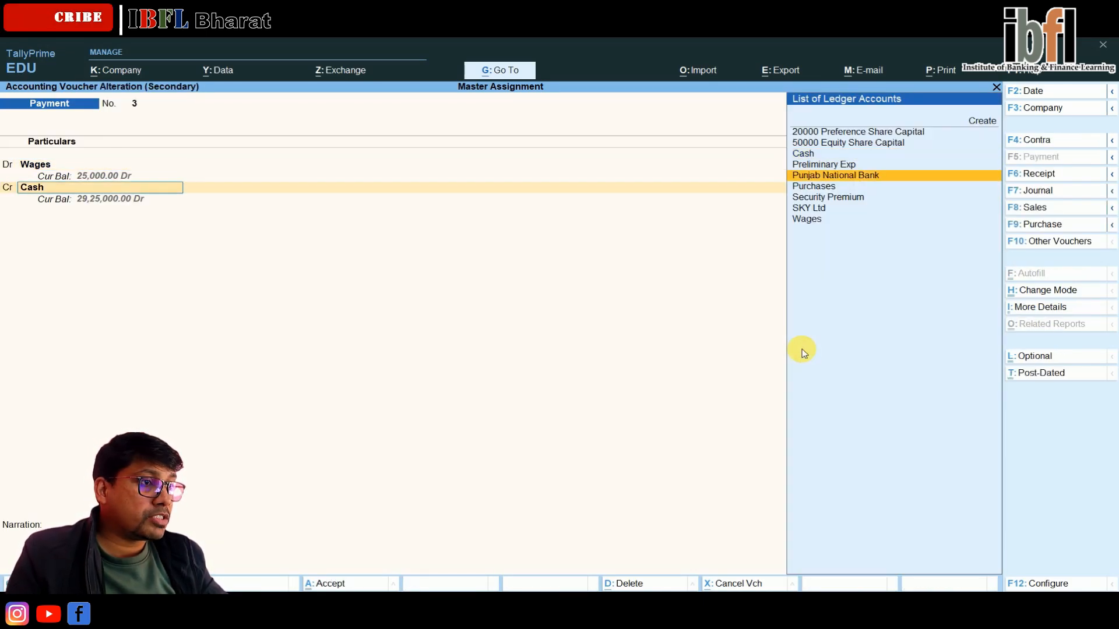
pyautogui.press('Down')
pyautogui.press('Up')
pyautogui.press('Return')
pyautogui.press('Return')
pyautogui.press('Return')
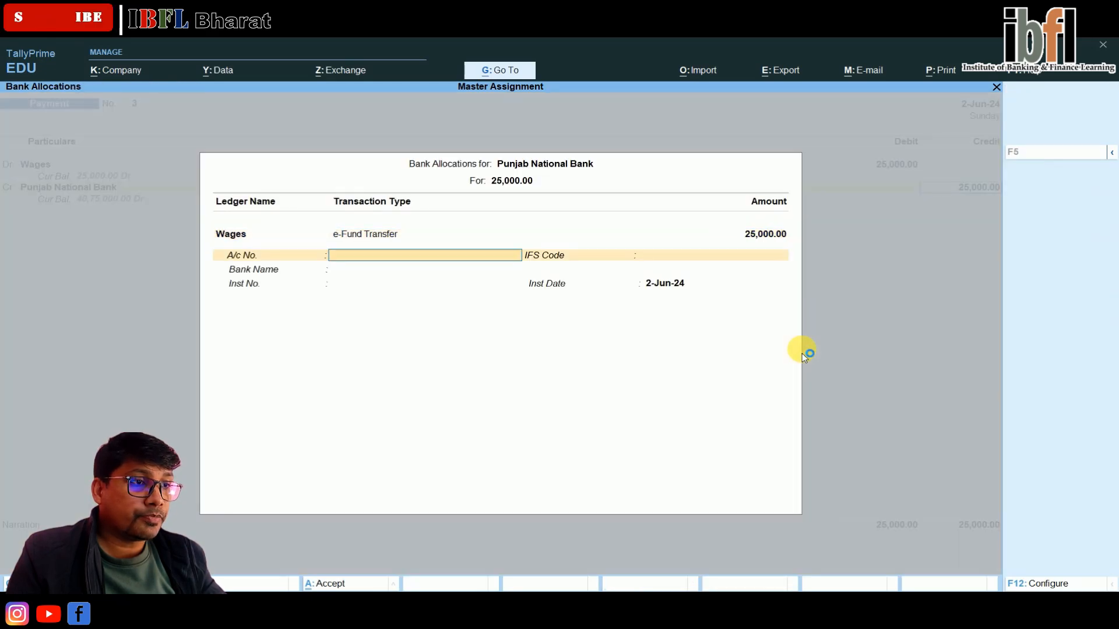
# Accept the e-Fund Transfer bank allocation for the wages payment, save the voucher and return to the Gateway of Tally.
pyautogui.press('Return')
pyautogui.press('Return')
pyautogui.press('Return')
pyautogui.press('Return')
pyautogui.press('Return')
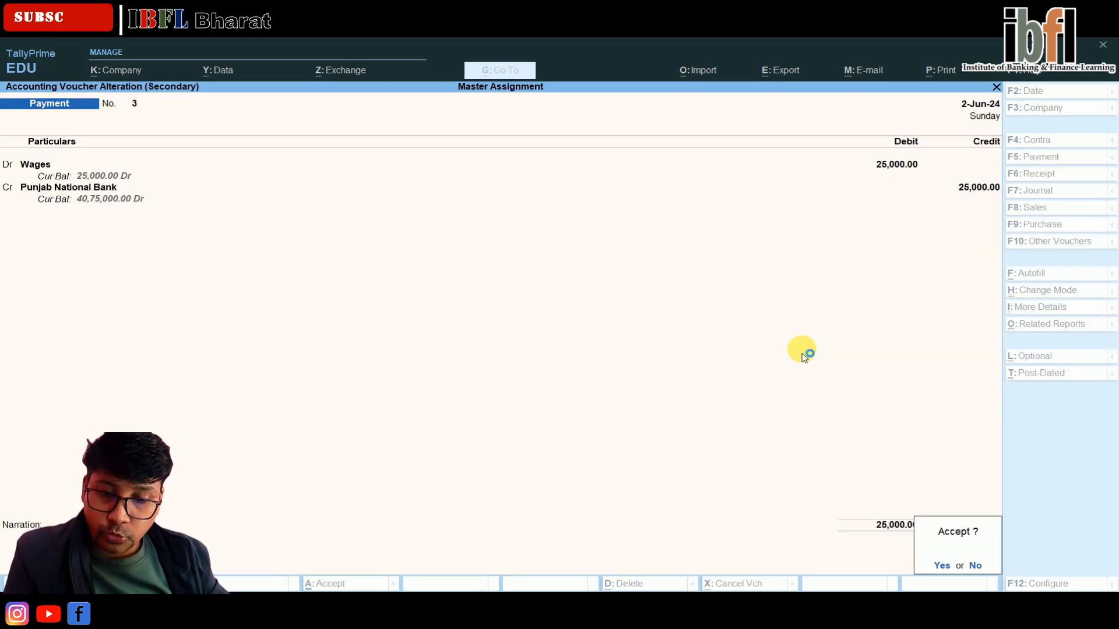
pyautogui.press('Return')
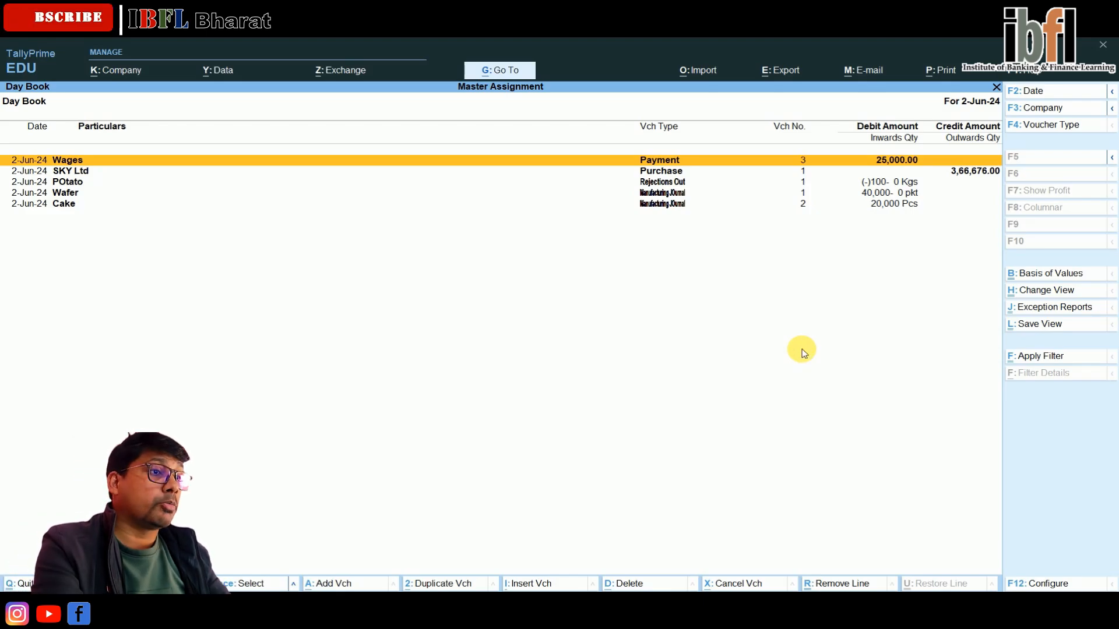
pyautogui.press('Escape')
pyautogui.press('Escape')
pyautogui.press('Escape')
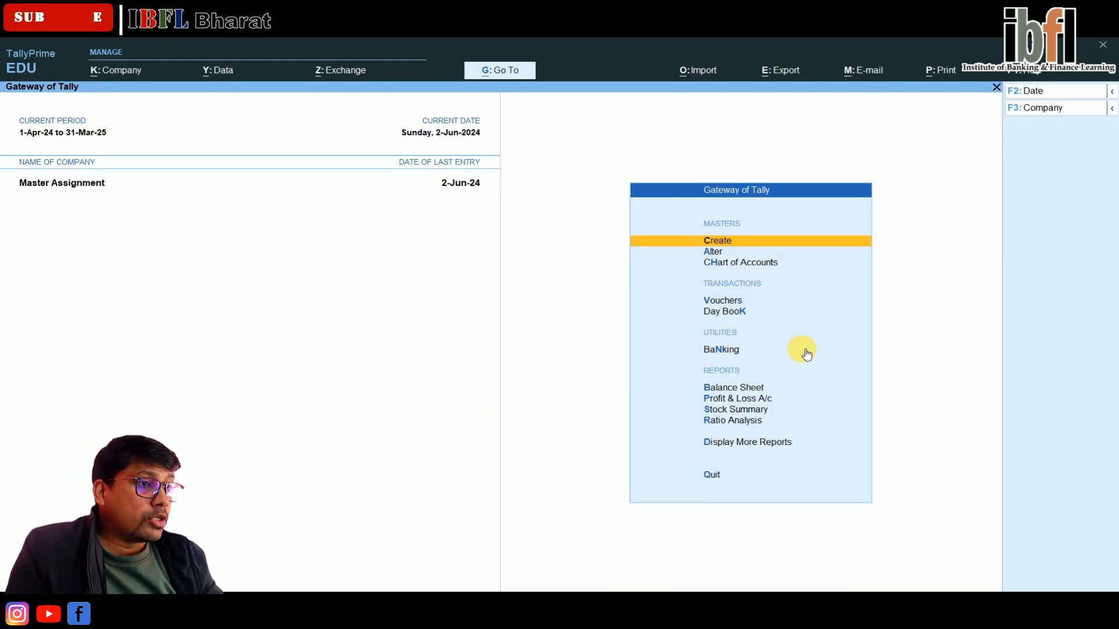
pyautogui.press('Return')
pyautogui.press('Escape')
pyautogui.press('Down')
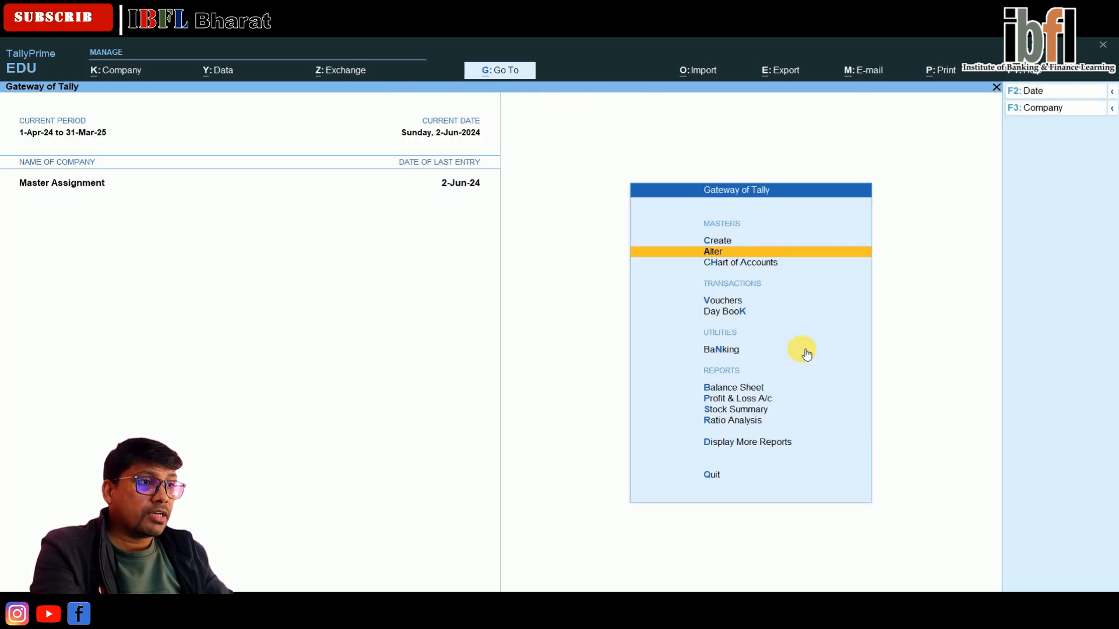
pyautogui.press('Up')
pyautogui.press('Return')
pyautogui.press('Up')
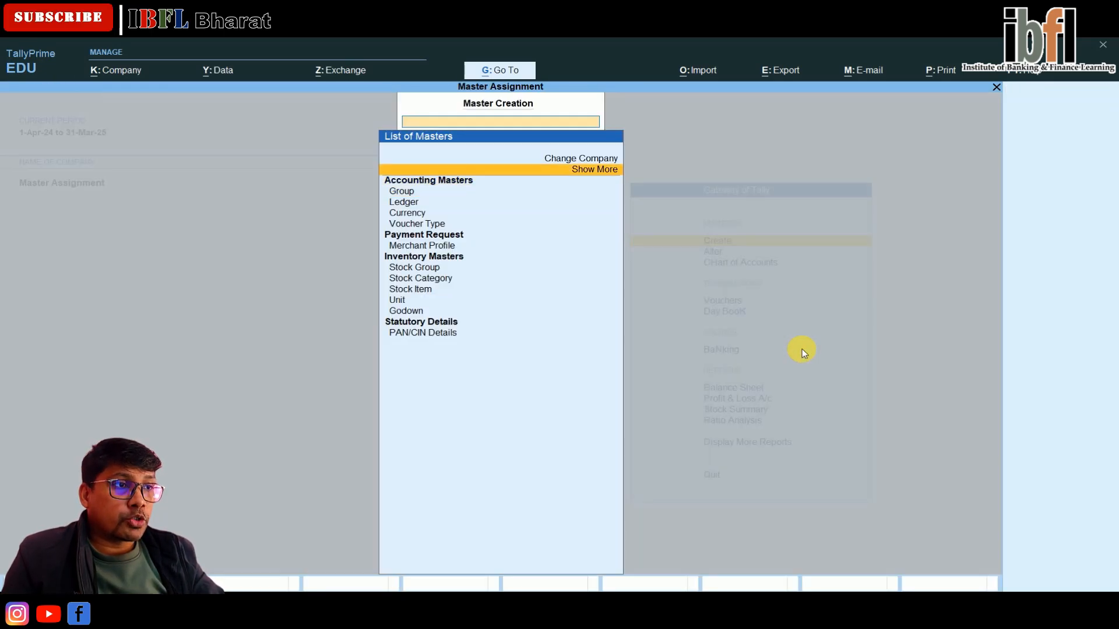
pyautogui.press('Return')
pyautogui.press('Down')
pyautogui.press('Return')
pyautogui.press('Down')
pyautogui.press('Down')
pyautogui.press('Down')
pyautogui.press('Down')
pyautogui.press('Down')
pyautogui.press('Down')
pyautogui.press('Down')
pyautogui.press('Down')
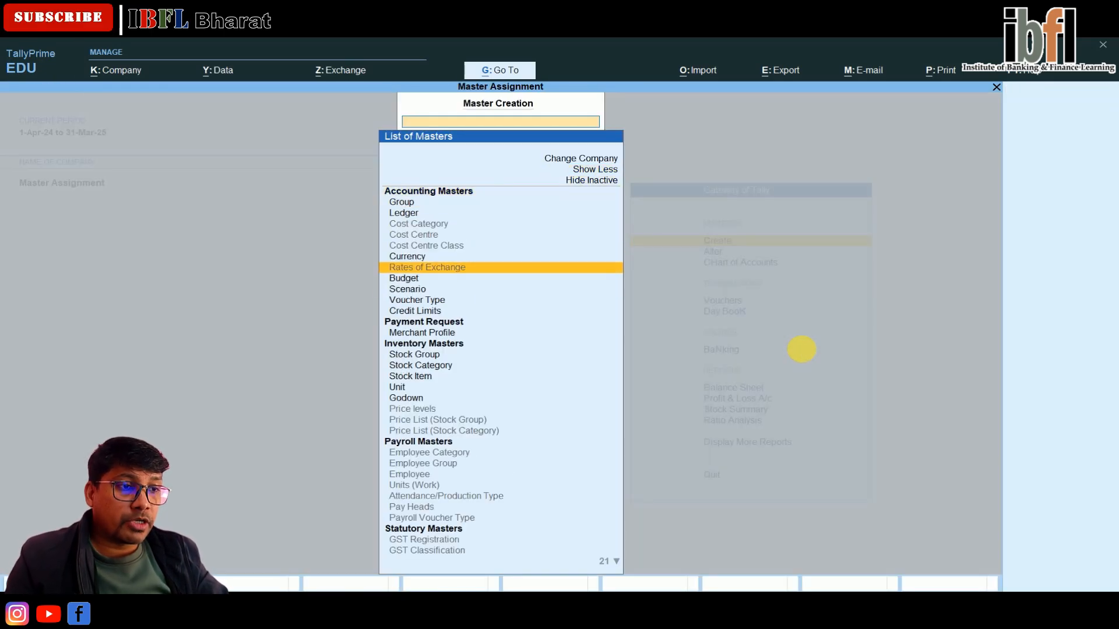
pyautogui.press('Down')
pyautogui.press('Down')
pyautogui.press('Down')
pyautogui.press('Down')
pyautogui.press('Down')
pyautogui.press('Down')
pyautogui.press('Down')
pyautogui.press('Down')
pyautogui.press('Down')
pyautogui.press('Down')
pyautogui.press('Down')
pyautogui.press('Down')
pyautogui.press('Down')
pyautogui.press('Down')
pyautogui.press('Down')
pyautogui.press('Down')
pyautogui.press('Down')
pyautogui.press('Down')
pyautogui.press('Down')
pyautogui.press('Down')
pyautogui.press('Escape')
# Expand the list of masters for alteration to include inactive ones and open Reorder Level (Stock Item).
pyautogui.press('Down')
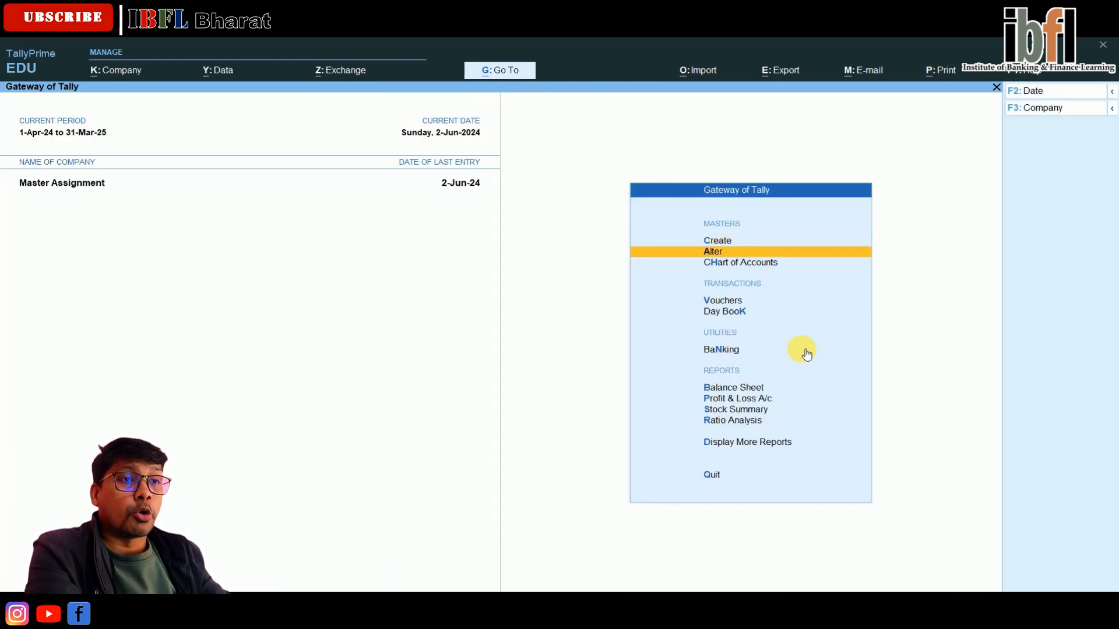
pyautogui.press('Return')
pyautogui.press('Up')
pyautogui.press('Up')
pyautogui.press('Return')
pyautogui.press('Down')
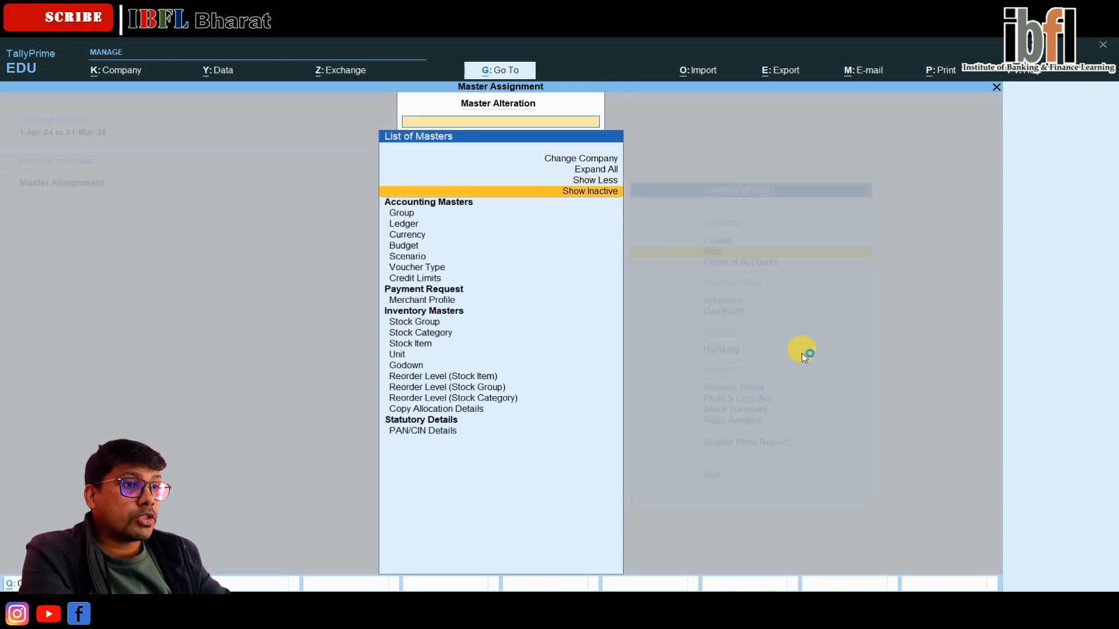
pyautogui.press('Return')
pyautogui.press('Down')
pyautogui.press('Down')
pyautogui.press('Down')
pyautogui.press('Down')
pyautogui.press('Down')
pyautogui.press('Down')
pyautogui.press('Down')
pyautogui.press('Down')
pyautogui.press('Down')
pyautogui.press('Down')
pyautogui.press('Down')
pyautogui.press('Down')
pyautogui.press('Down')
pyautogui.press('Down')
pyautogui.press('Down')
pyautogui.press('Down')
pyautogui.press('Down')
pyautogui.press('Down')
pyautogui.press('Down')
pyautogui.press('Down')
pyautogui.press('Down')
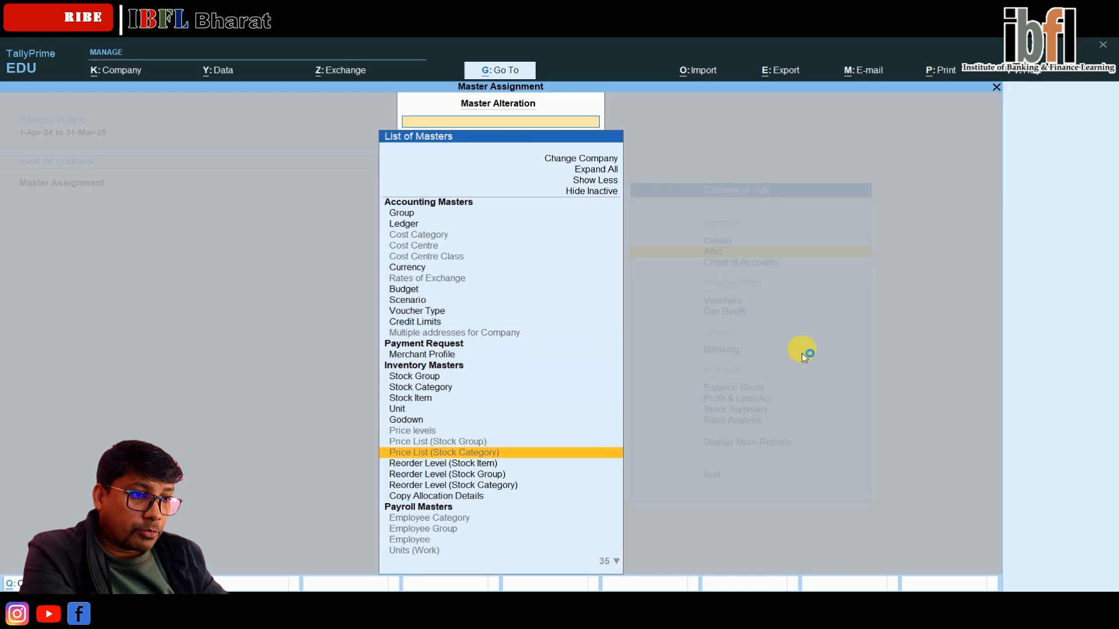
pyautogui.press('Up')
pyautogui.press('Up')
pyautogui.press('Up')
pyautogui.press('Up')
pyautogui.press('Up')
pyautogui.press('Up')
pyautogui.press('Up')
pyautogui.press('Up')
pyautogui.press('Up')
pyautogui.press('Down')
pyautogui.press('Down')
pyautogui.press('Down')
pyautogui.press('Down')
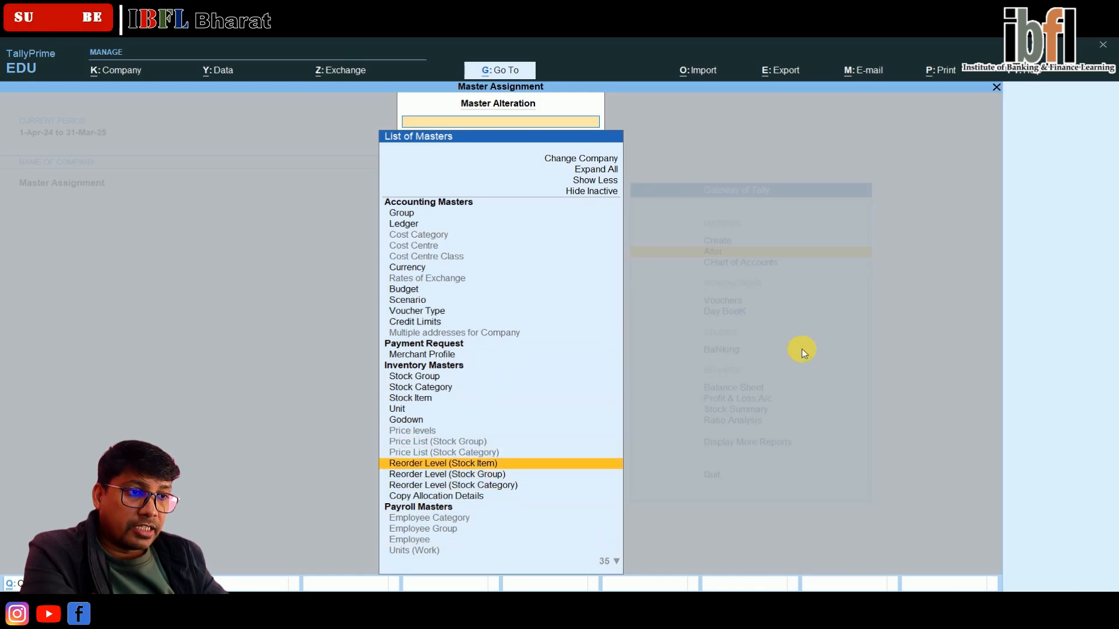
pyautogui.press('Up')
pyautogui.press('Up')
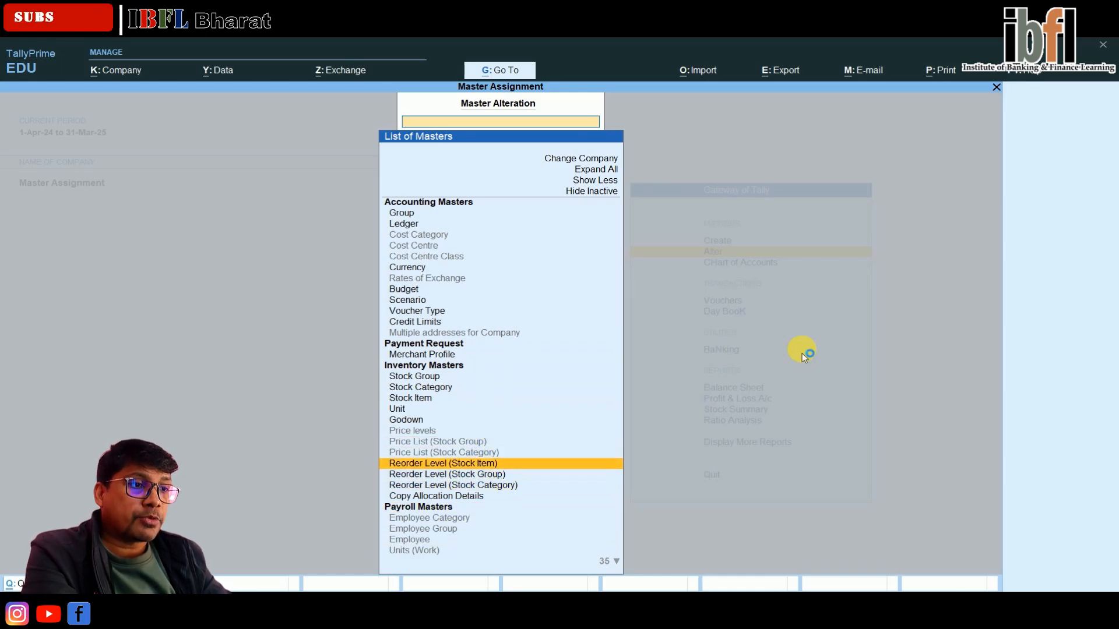
pyautogui.press('Return')
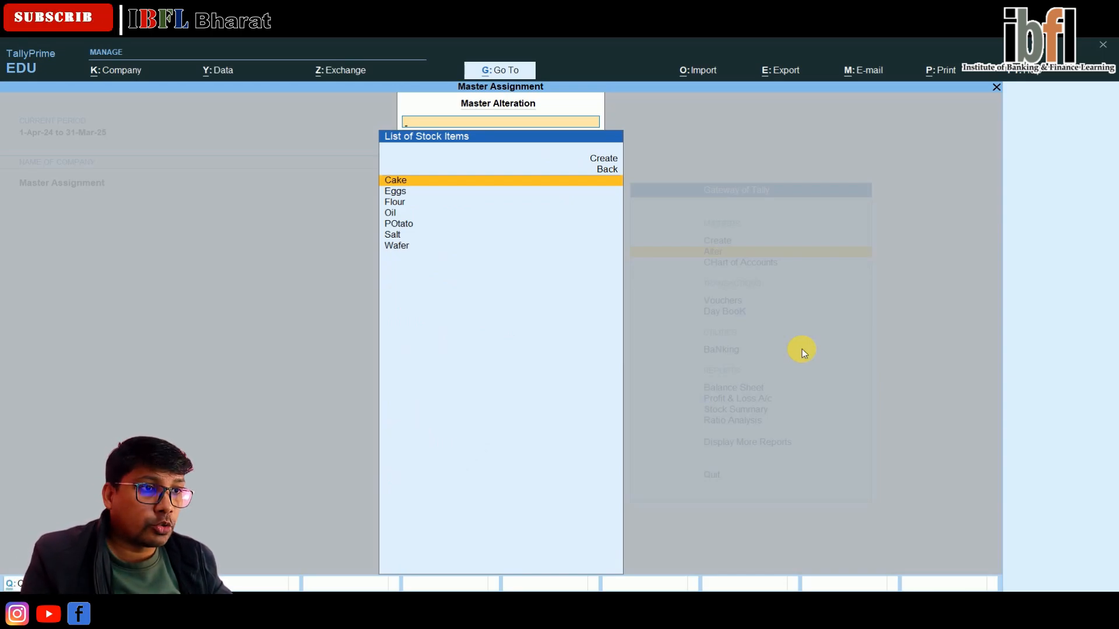
# Set Potato's reorder quantity and minimum order quantity to 5,000 Kgs each, and save the reorder level.
pyautogui.press('Down')
pyautogui.press('Down')
pyautogui.press('Down')
pyautogui.press('Down')
pyautogui.press('Return')
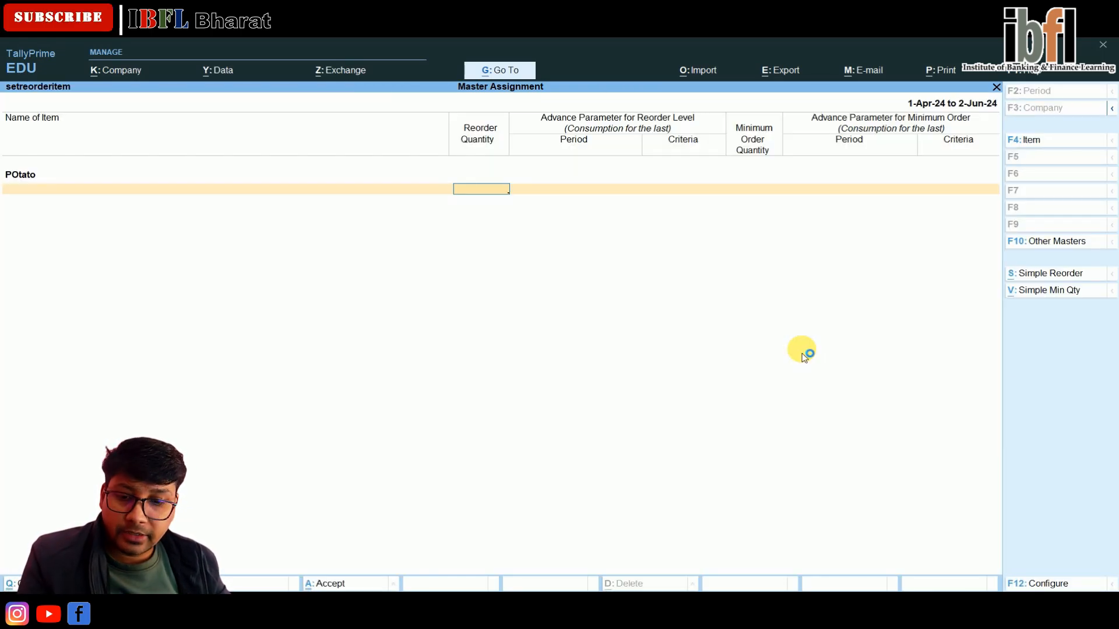
pyautogui.write('5000')
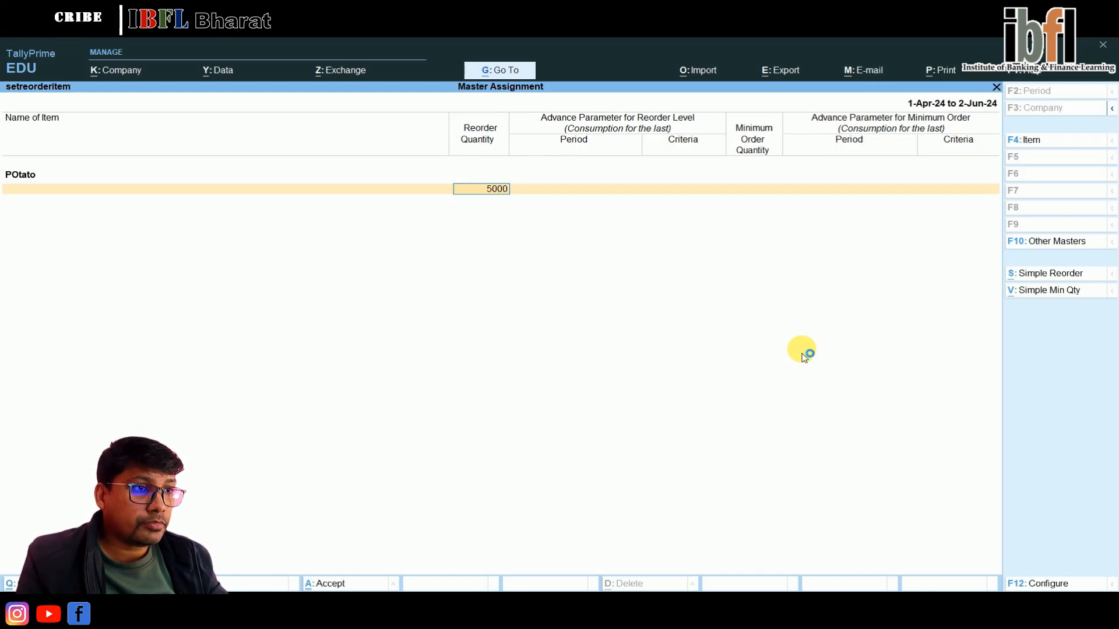
pyautogui.press('Return')
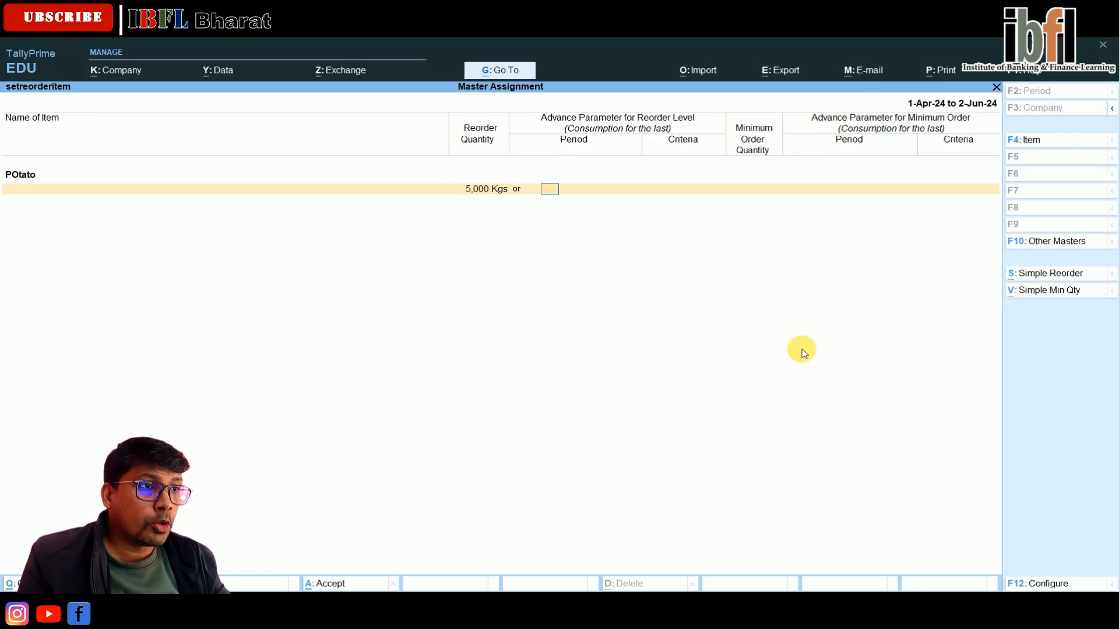
pyautogui.press('Return')
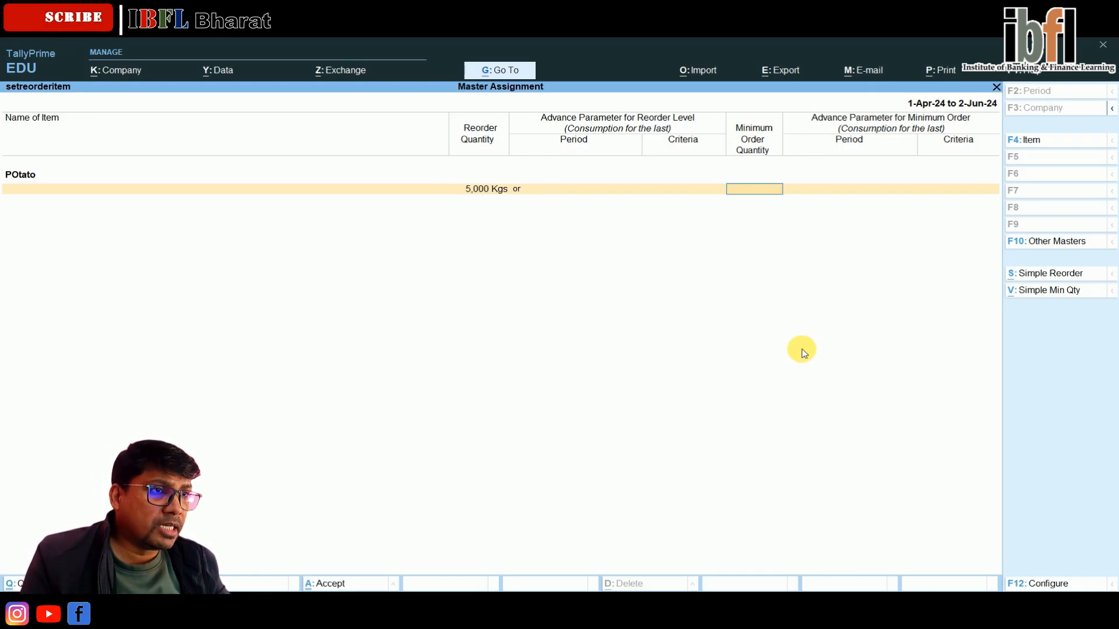
pyautogui.write('5000')
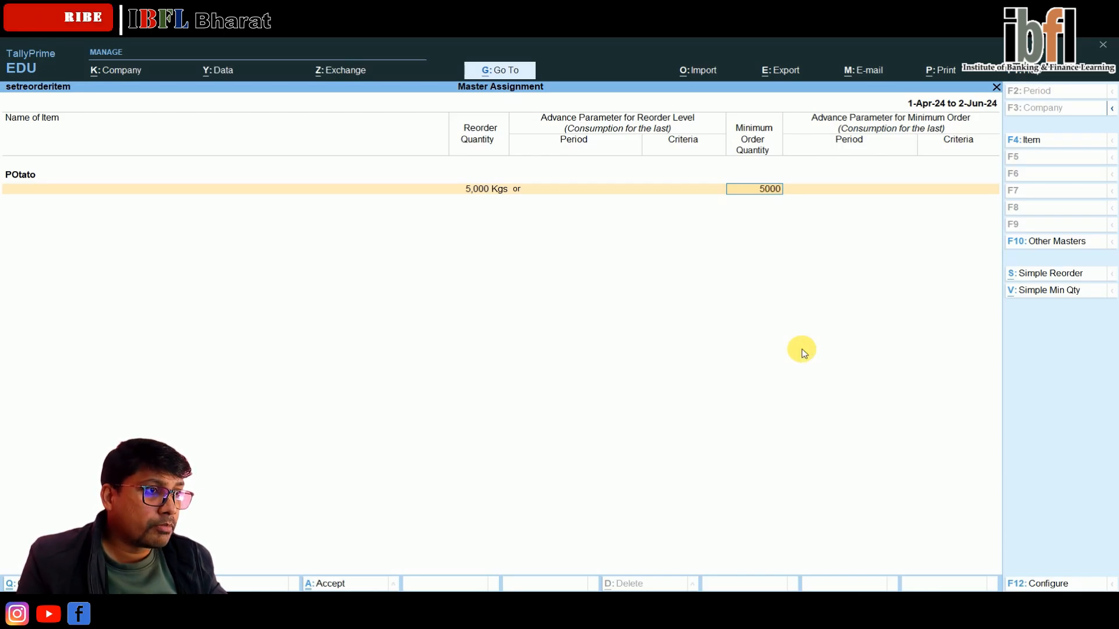
pyautogui.press('Return')
pyautogui.press('Return')
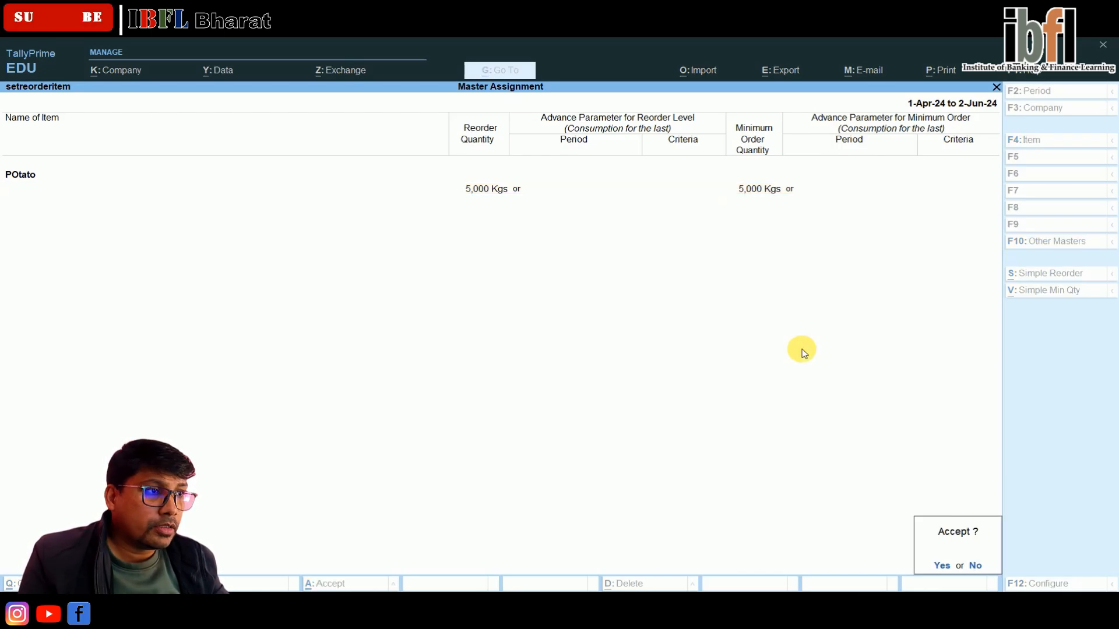
pyautogui.press('Return')
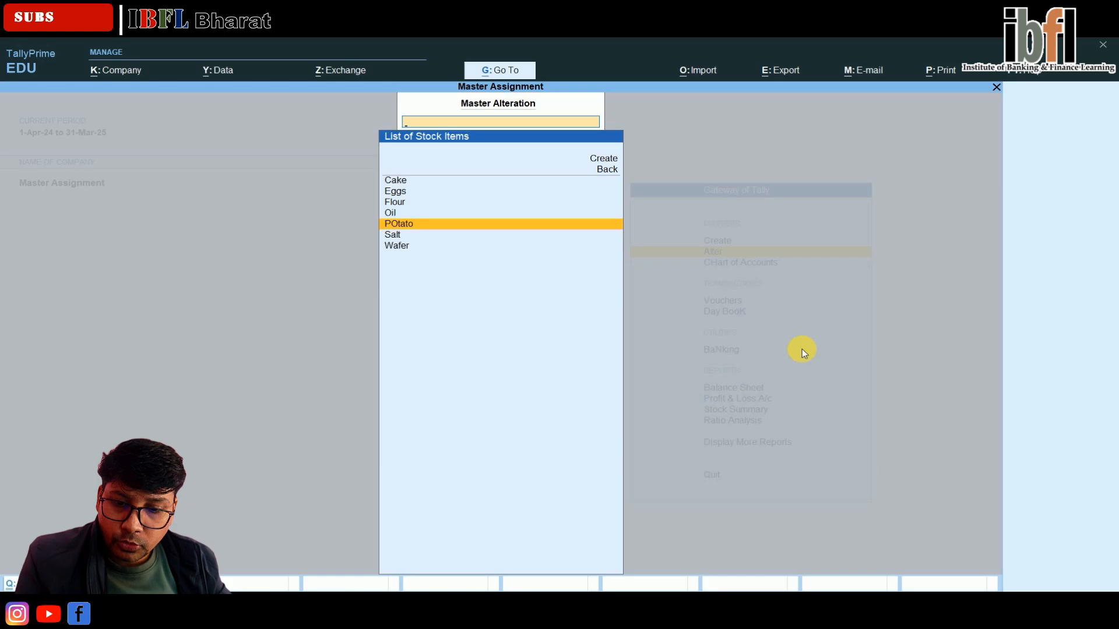
# Set Salt's reorder quantity and minimum order quantity to 200 Kgs each, and save the reorder level.
pyautogui.press('Down')
pyautogui.press('Return')
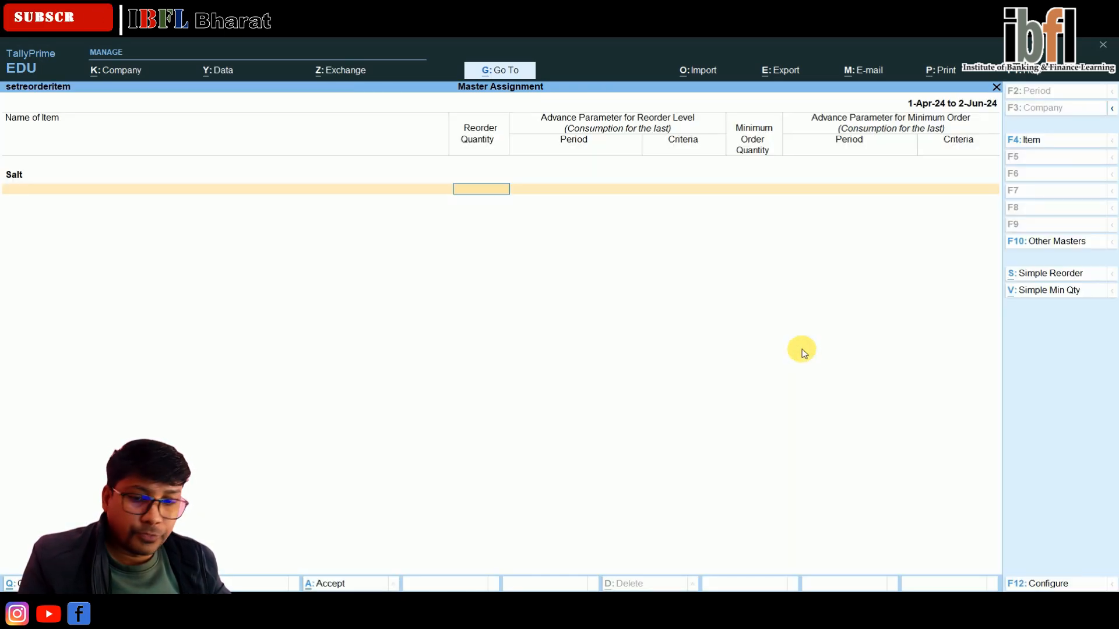
pyautogui.write('200')
pyautogui.press('Return')
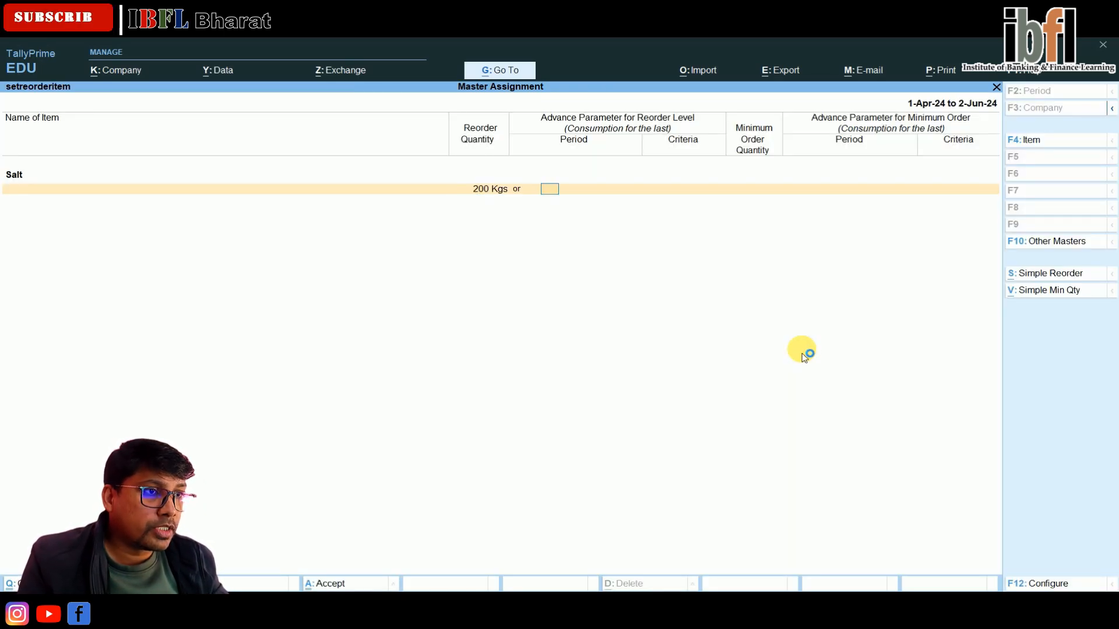
pyautogui.press('Return')
pyautogui.write('200')
pyautogui.press('Return')
pyautogui.hotkey('ctrl', 'a')
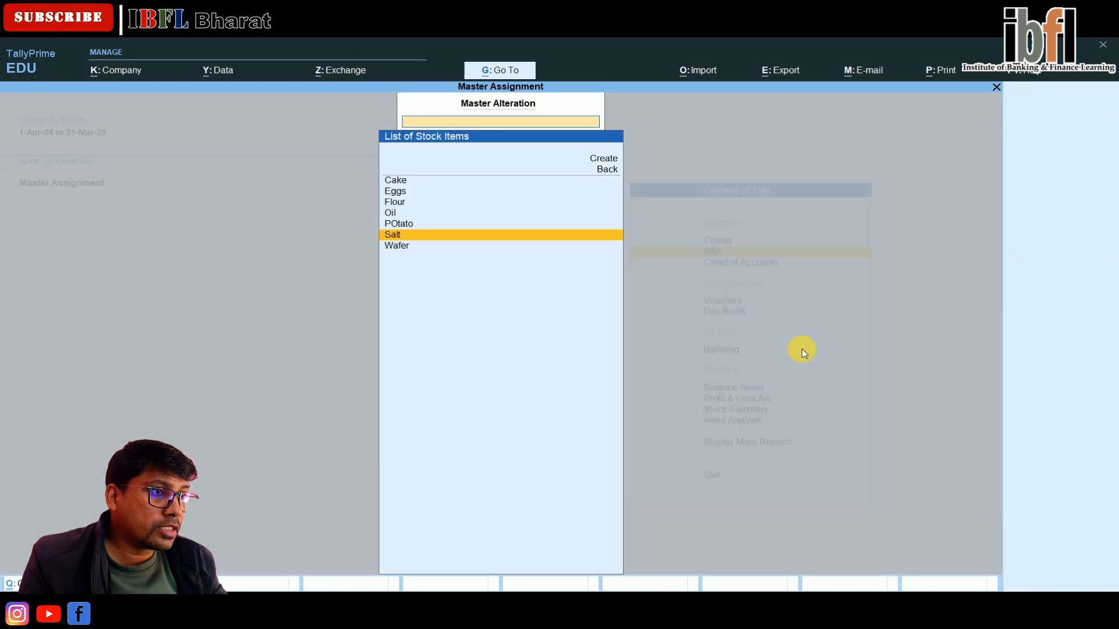
# Set Oil's reorder quantity and minimum order quantity to 2,000 Ltr each, and save the reorder level.
pyautogui.press('Up')
pyautogui.press('Up')
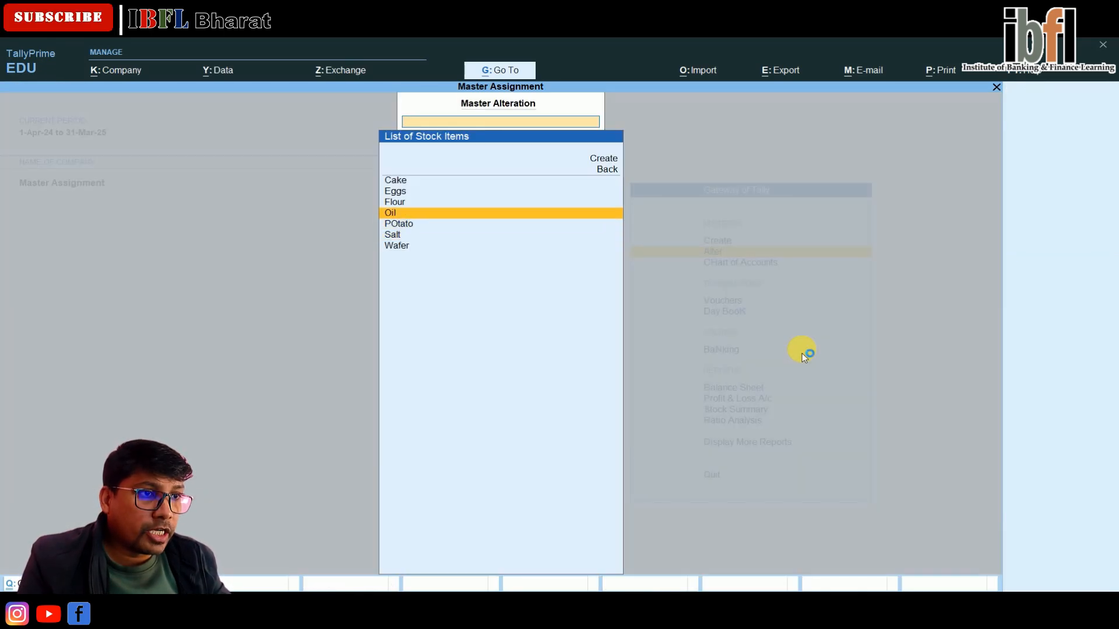
pyautogui.press('Return')
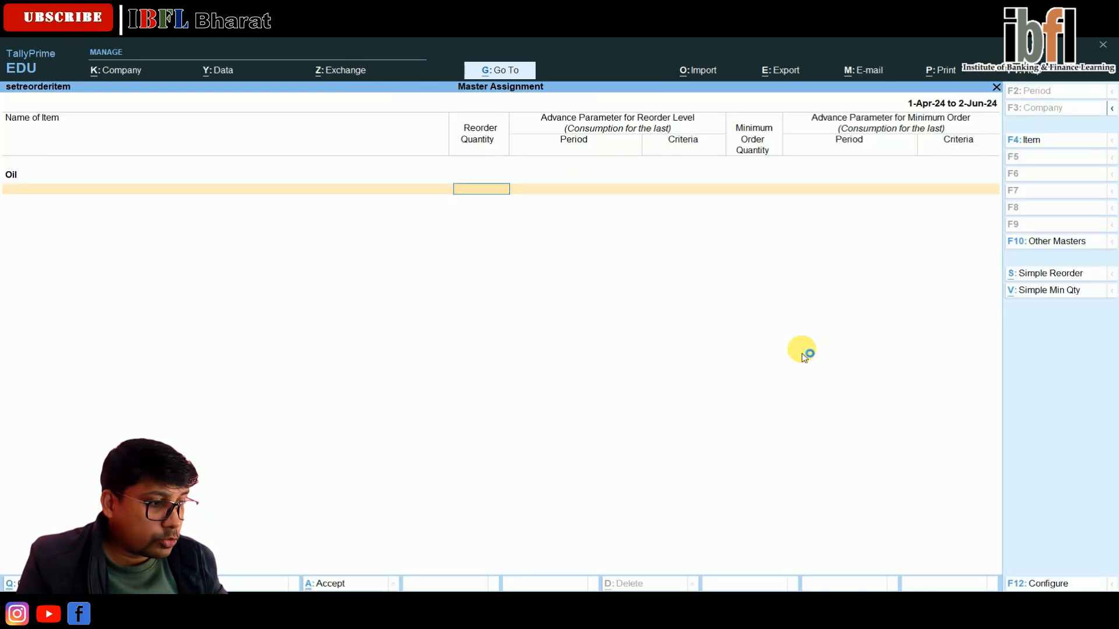
pyautogui.write('2000')
pyautogui.press('Return')
pyautogui.press('Return')
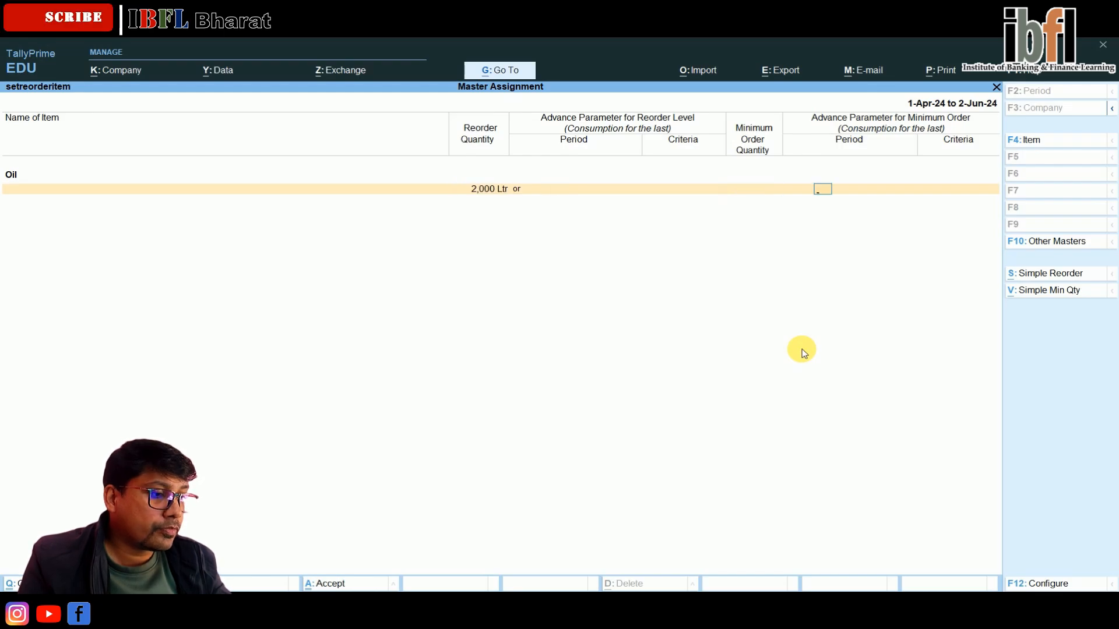
pyautogui.press('BackSpace')
pyautogui.write('2000')
pyautogui.press('Return')
pyautogui.hotkey('ctrl', 'a')
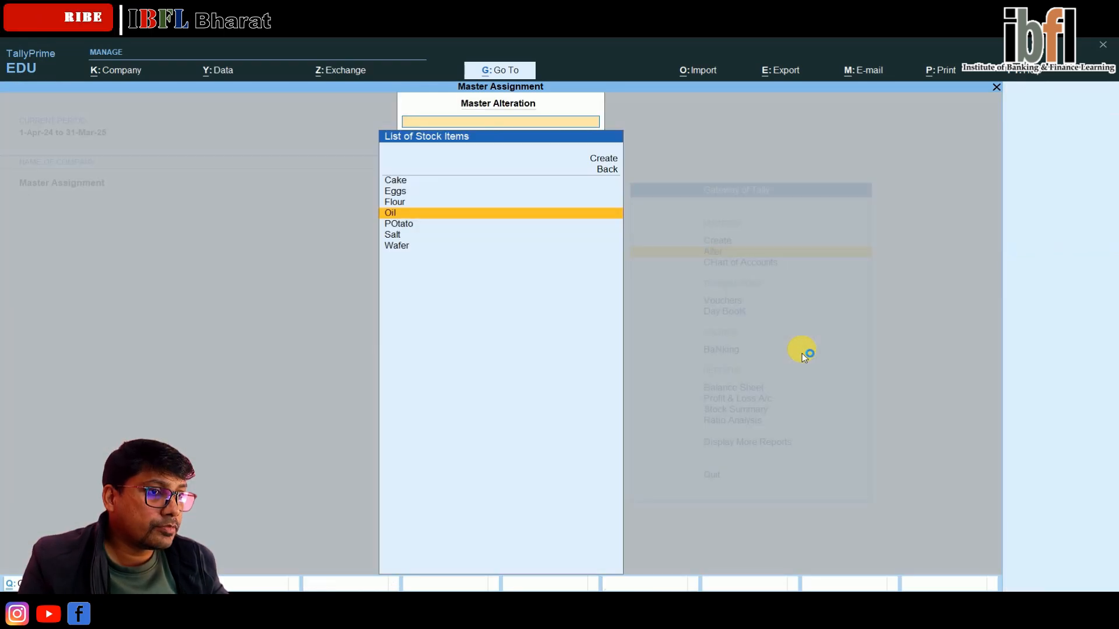
# Open the reorder level for Eggs and set its reorder quantity to 500 Dzn.
pyautogui.press('Down')
pyautogui.press('Down')
pyautogui.press('Up')
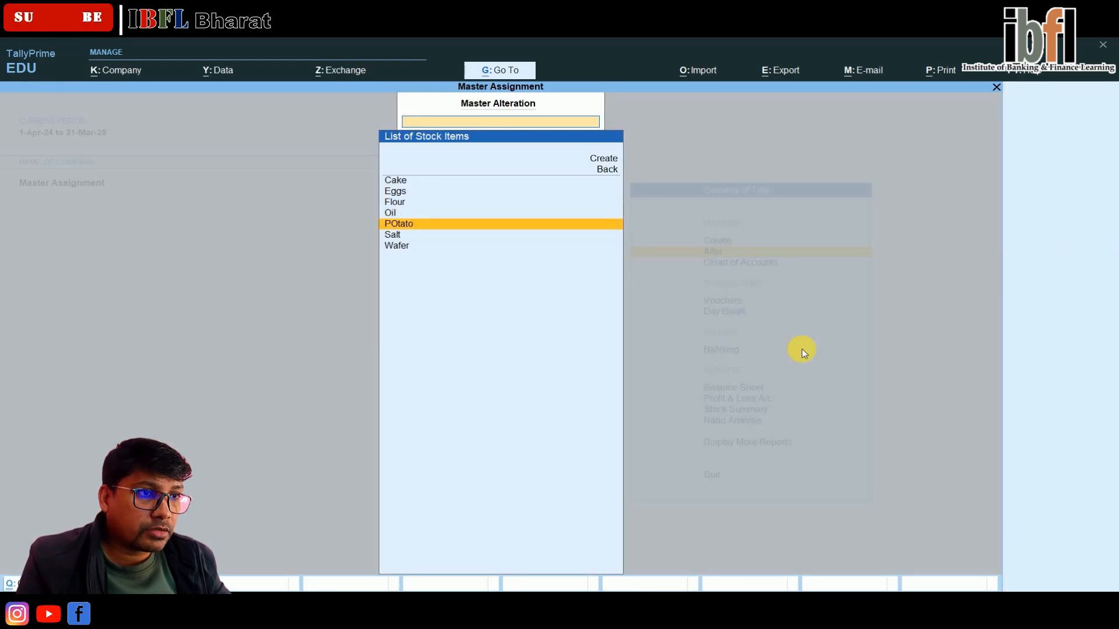
pyautogui.press('Up')
pyautogui.press('Up')
pyautogui.press('Up')
pyautogui.press('Return')
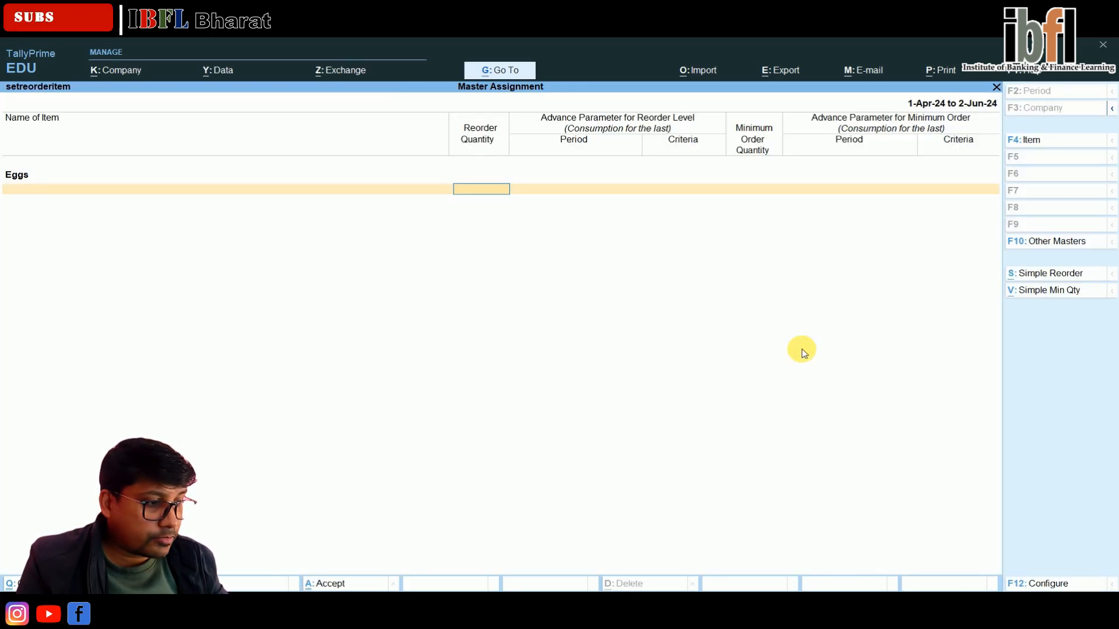
pyautogui.write('500')
pyautogui.press('Return')
pyautogui.press('Return')
pyautogui.press('Return')
pyautogui.press('BackSpace')
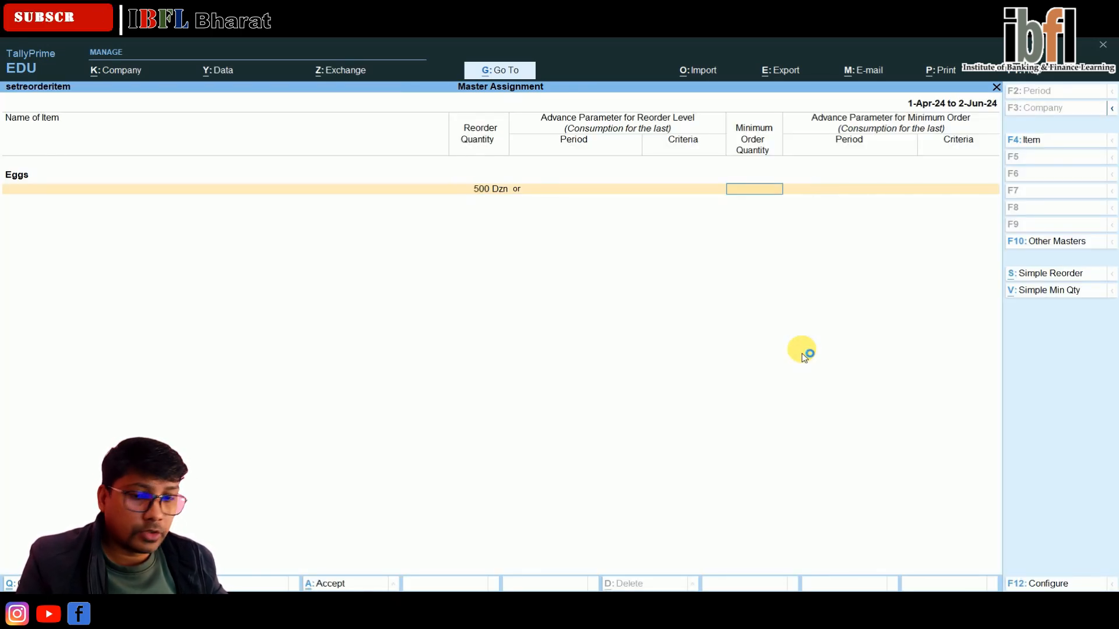
# Set Eggs' minimum order quantity to 500 Dzn and save the reorder level.
pyautogui.write('650')
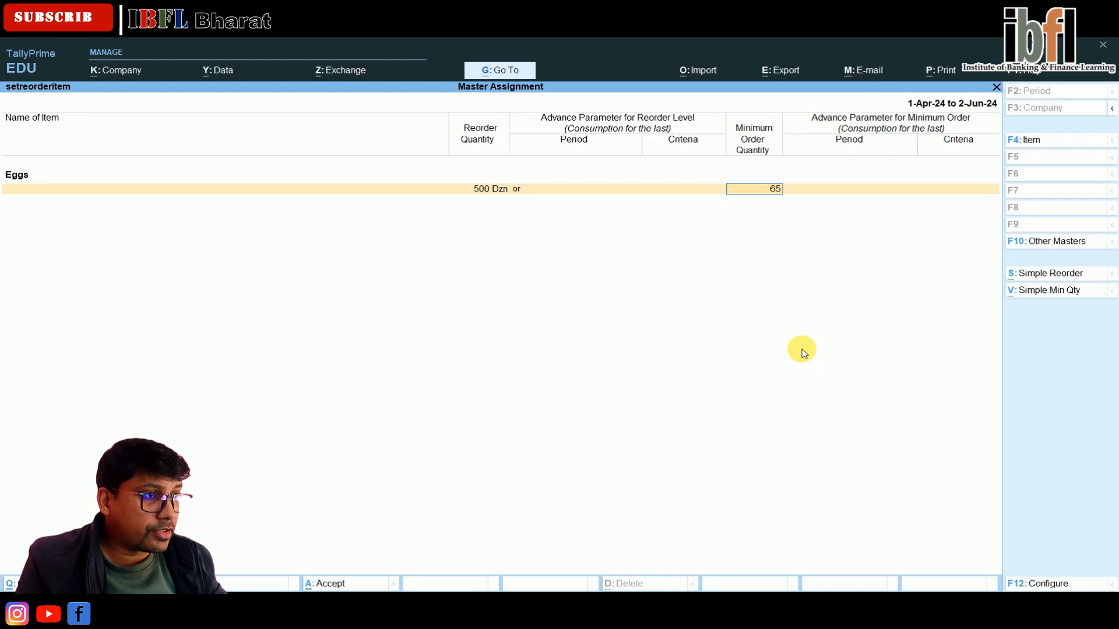
pyautogui.press('BackSpace')
pyautogui.press('BackSpace')
pyautogui.press('BackSpace')
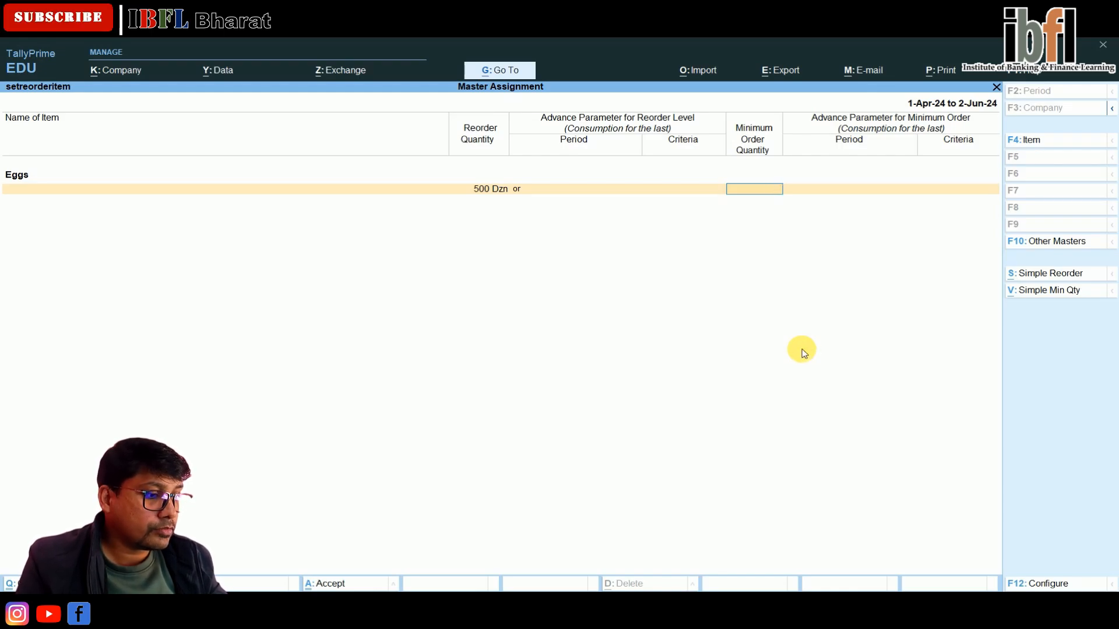
pyautogui.write('500')
pyautogui.press('Return')
pyautogui.hotkey('ctrl', 'a')
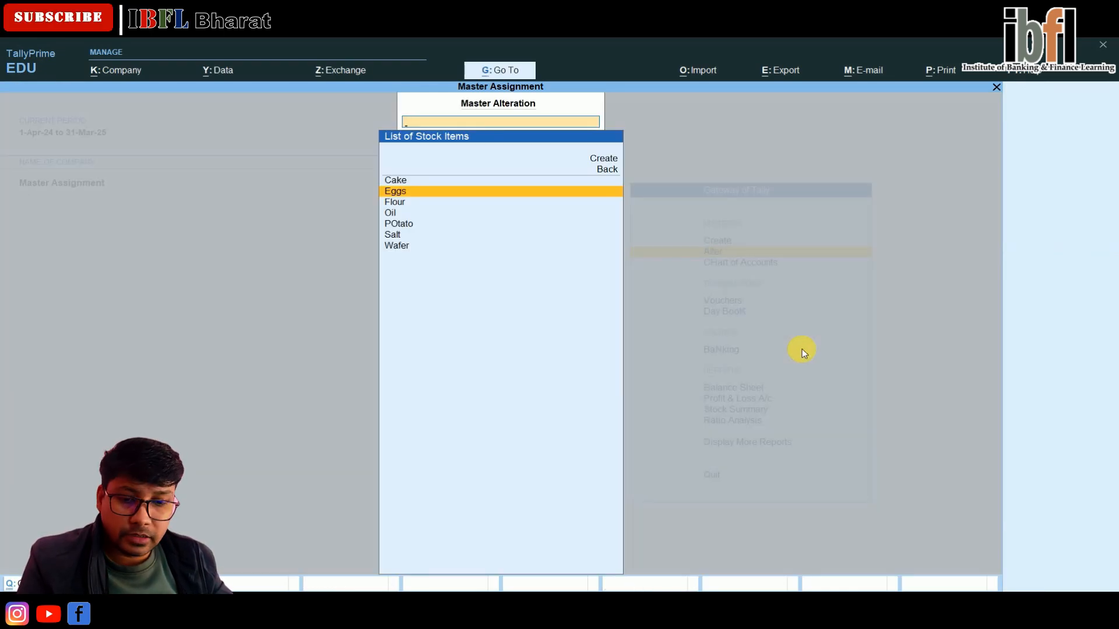
# Set Flour's reorder quantity and minimum order quantity to 2,000 Kgs each, save the reorder level, and return to the Gateway of Tally.
pyautogui.press('Down')
pyautogui.press('Down')
pyautogui.press('Up')
pyautogui.press('Return')
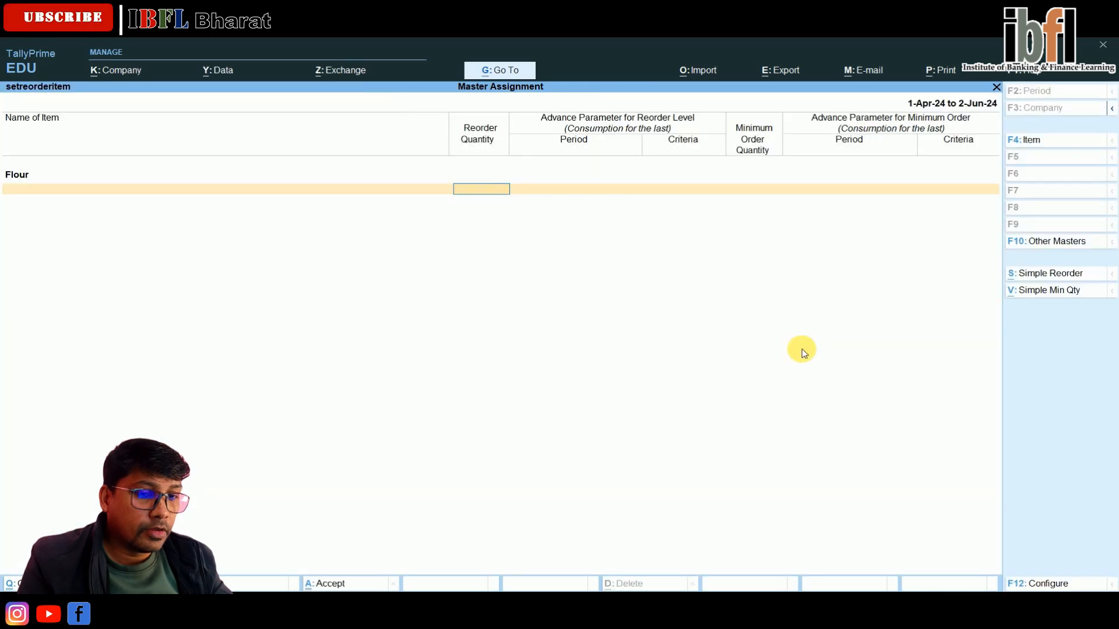
pyautogui.write('2000')
pyautogui.press('Return')
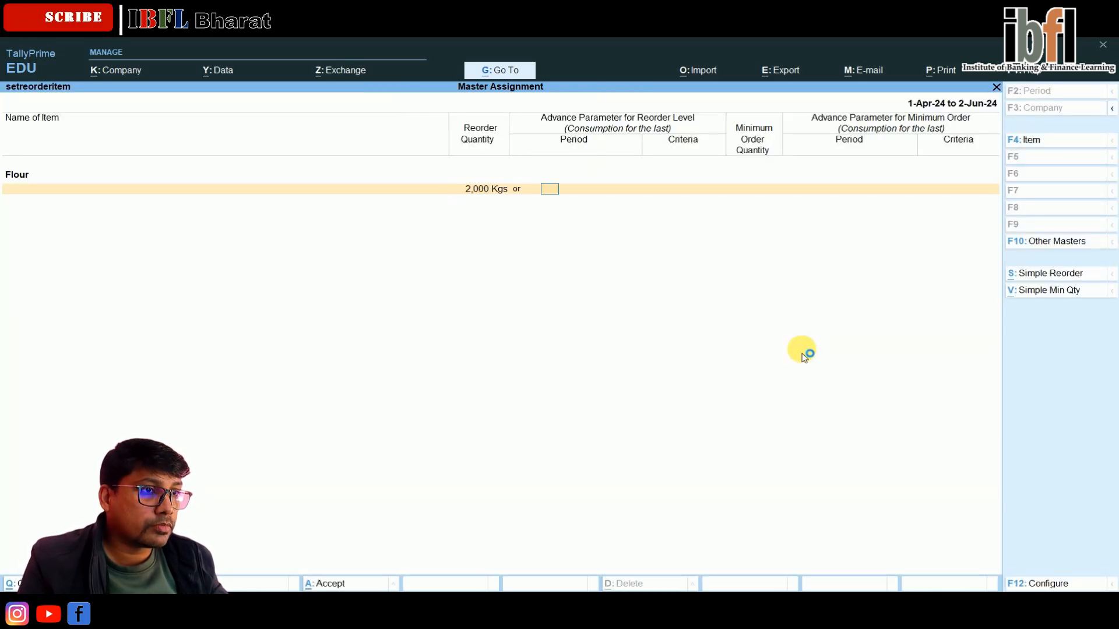
pyautogui.press('Return')
pyautogui.write('2000')
pyautogui.press('Return')
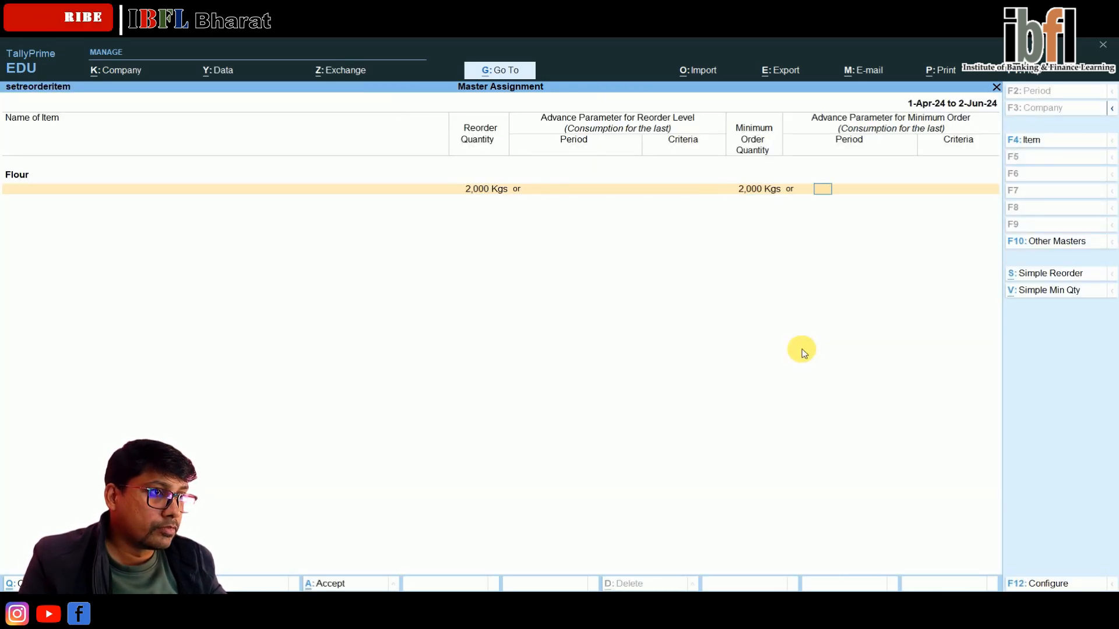
pyautogui.press('Return')
pyautogui.press('Return')
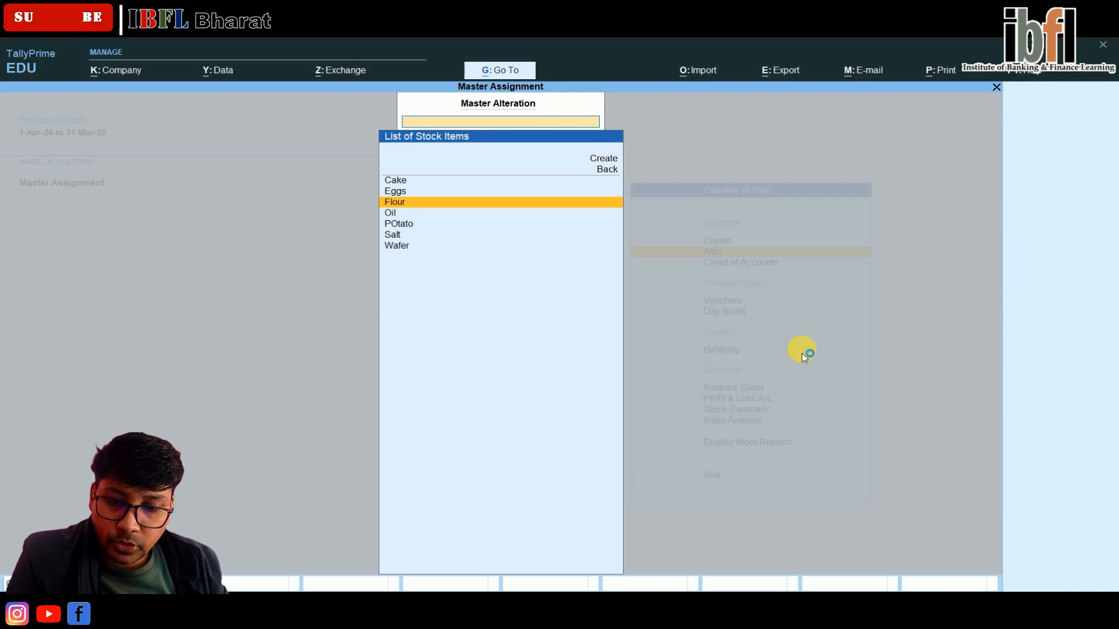
pyautogui.press('Escape')
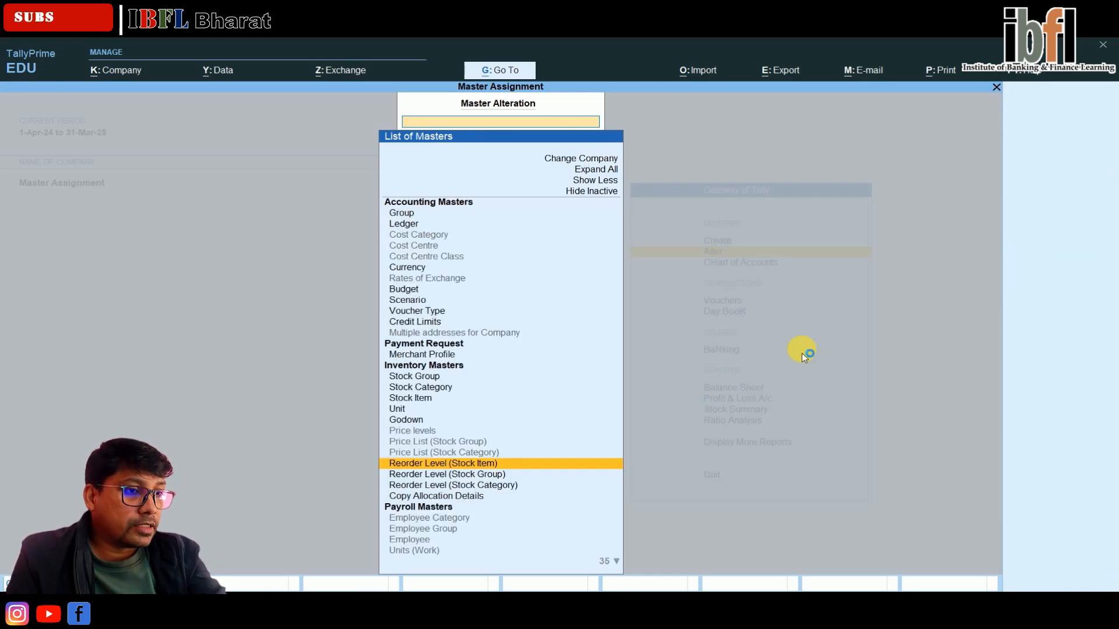
pyautogui.press('Escape')
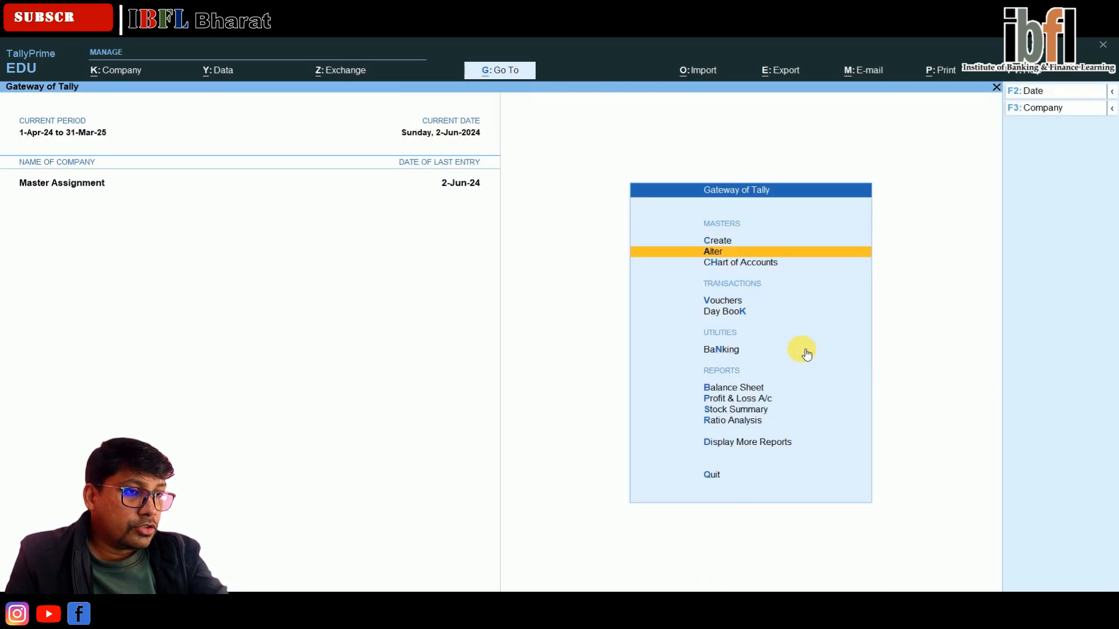
pyautogui.press('Return')
pyautogui.press('Down')
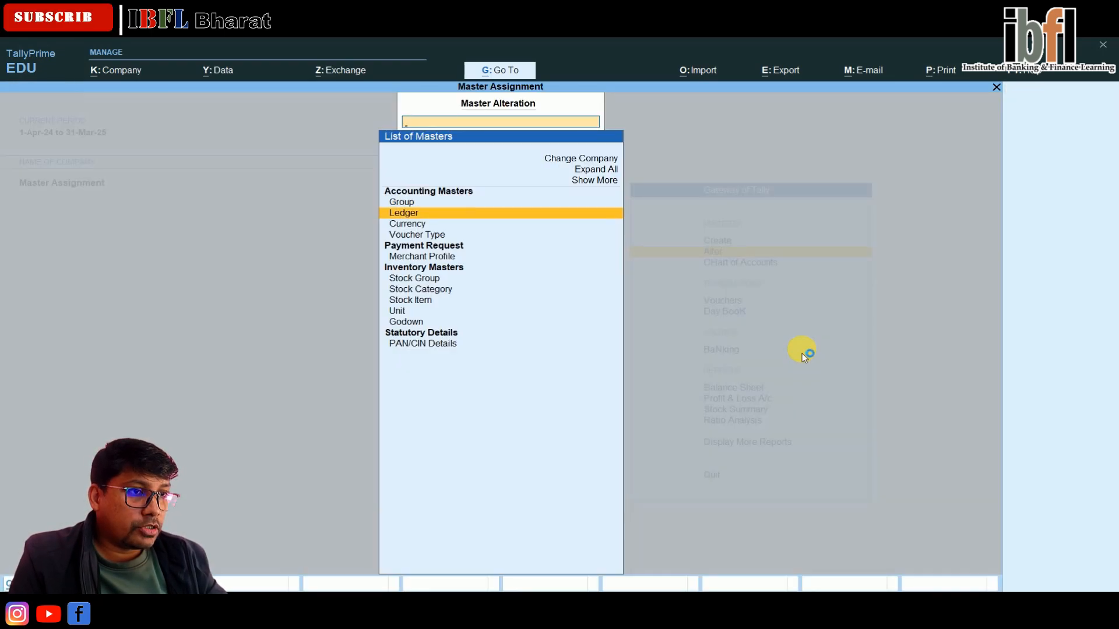
pyautogui.press('Up')
pyautogui.press('Up')
pyautogui.press('Up')
pyautogui.press('Return')
pyautogui.press('Down')
pyautogui.press('Down')
pyautogui.press('Down')
pyautogui.press('Down')
pyautogui.press('Down')
pyautogui.press('Down')
pyautogui.press('Down')
pyautogui.press('Down')
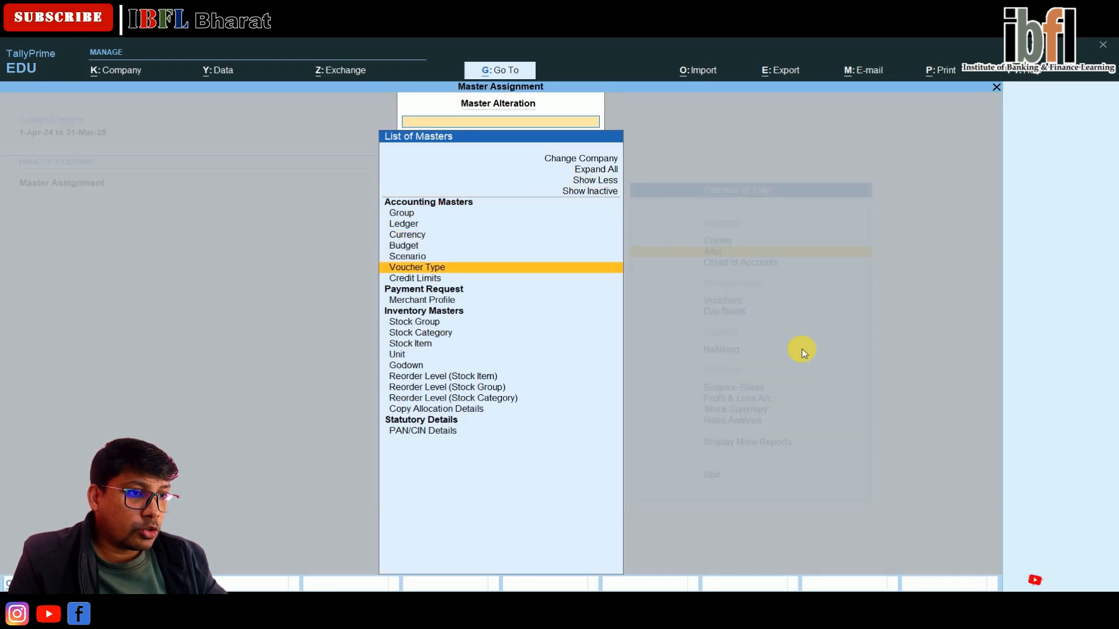
pyautogui.press('Down')
pyautogui.press('Down')
pyautogui.press('Down')
pyautogui.press('Down')
pyautogui.press('Down')
pyautogui.press('Down')
pyautogui.press('Down')
pyautogui.press('Down')
pyautogui.press('Down')
pyautogui.press('Down')
pyautogui.press('Down')
pyautogui.press('Down')
pyautogui.press('Up')
pyautogui.press('Return')
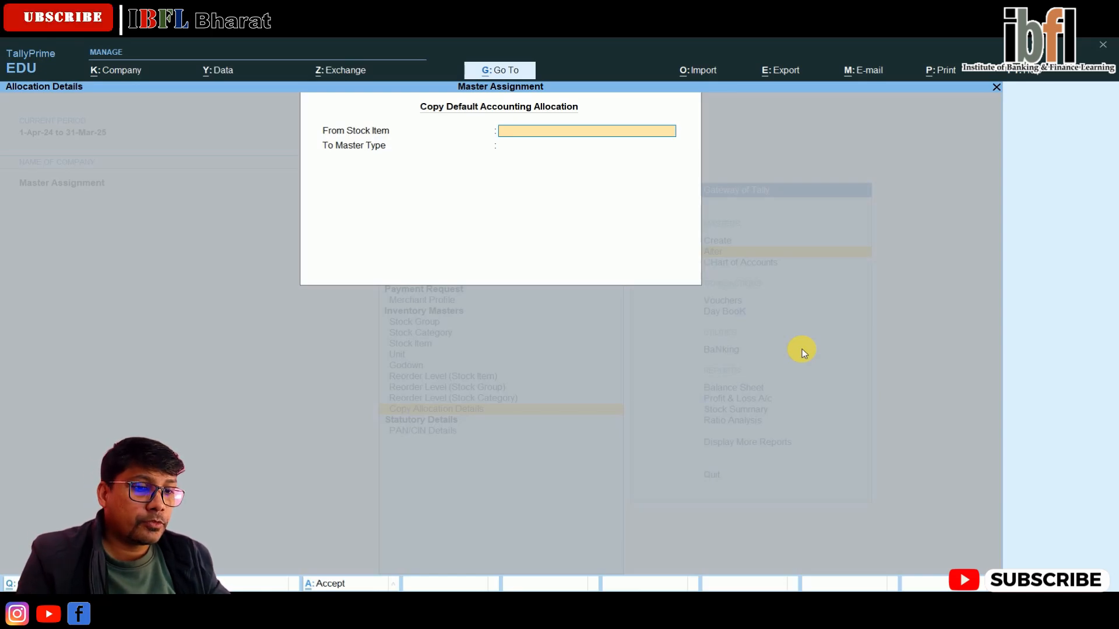
pyautogui.press('Escape')
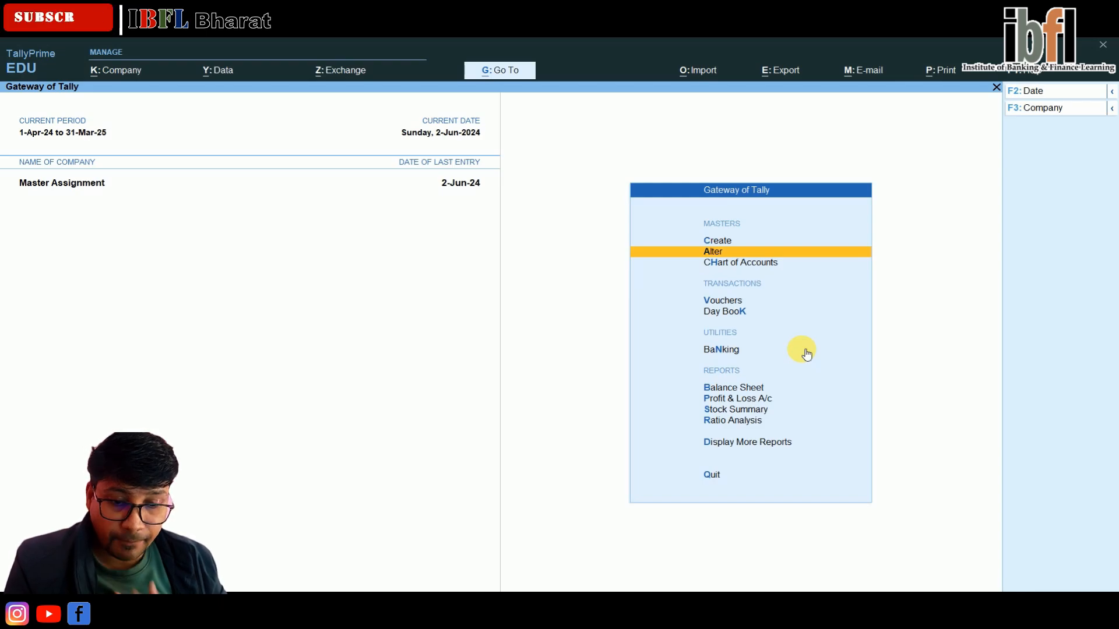
# Open voucher entry and list all other voucher types, including the inactive ones.
pyautogui.press('Down')
pyautogui.press('Down')
pyautogui.press('Down')
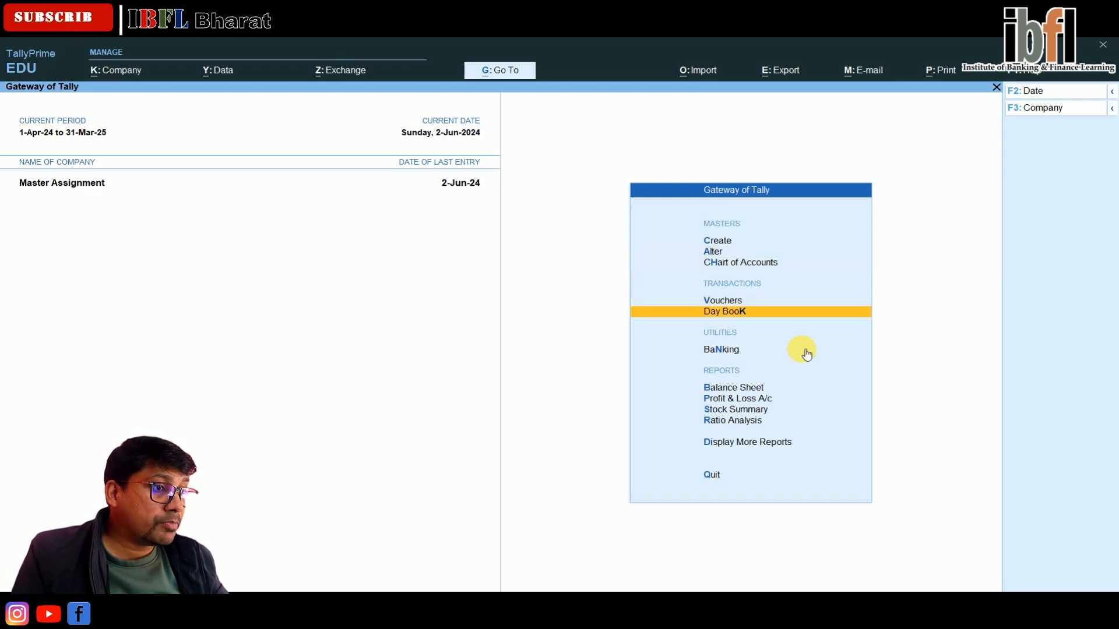
pyautogui.press('Up')
pyautogui.press('Return')
pyautogui.press('F10')
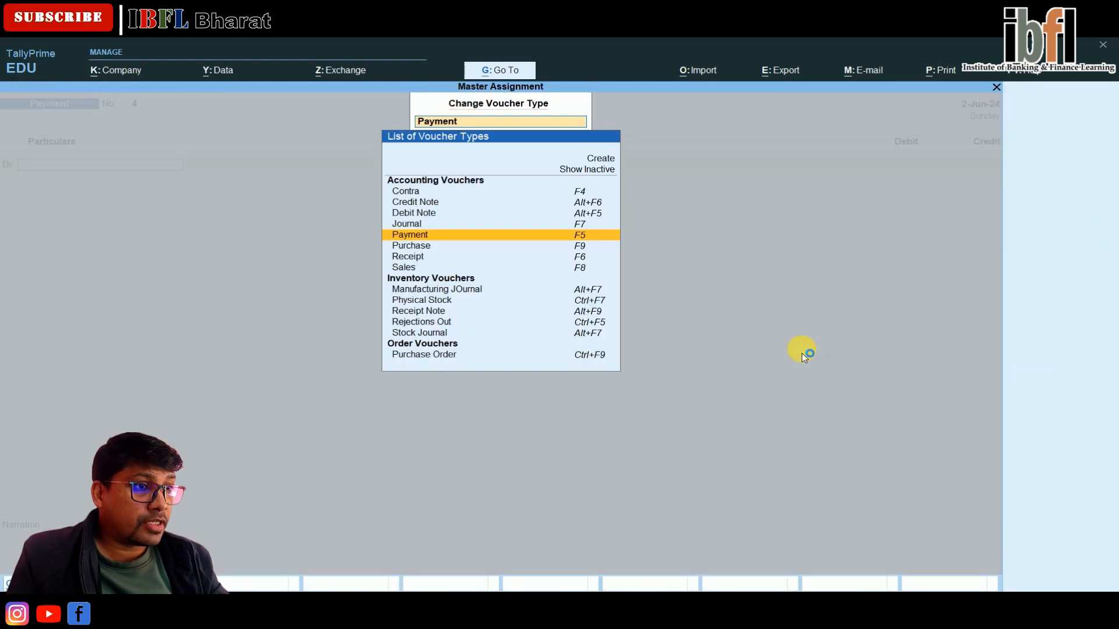
pyautogui.press('Down')
pyautogui.press('Up')
pyautogui.press('Up')
pyautogui.press('Up')
pyautogui.press('Up')
pyautogui.press('Up')
pyautogui.press('Up')
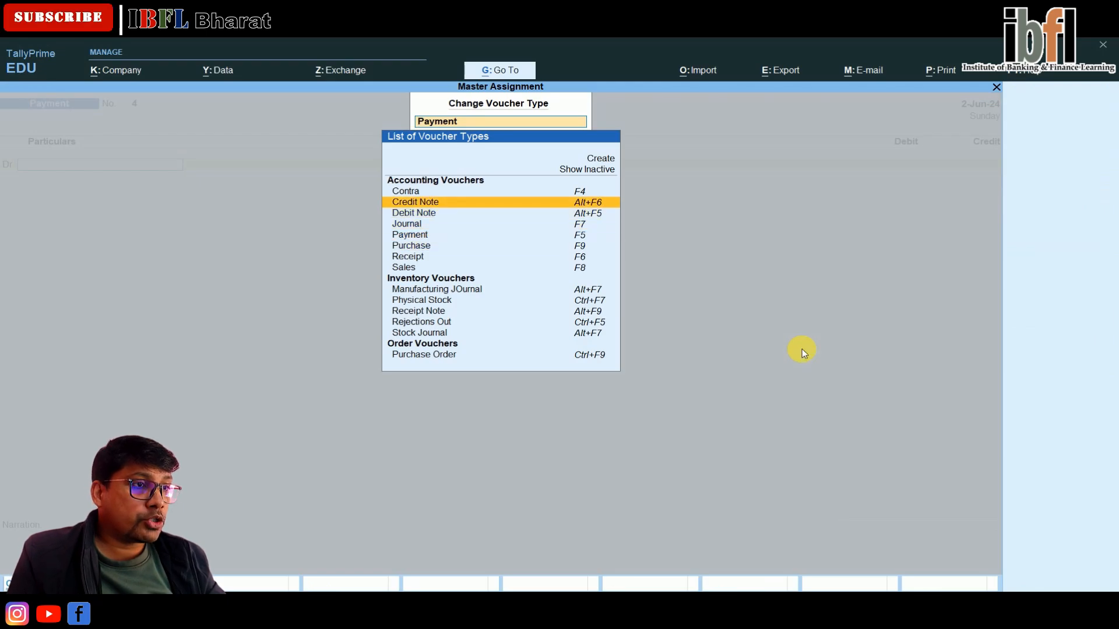
pyautogui.press('Return')
# Activate the Sales Order voucher type and start a new sales order.
pyautogui.press('Down')
pyautogui.press('Down')
pyautogui.press('Down')
pyautogui.press('Down')
pyautogui.press('Down')
pyautogui.press('Down')
pyautogui.press('Down')
pyautogui.press('Down')
pyautogui.press('Down')
pyautogui.press('Down')
pyautogui.press('Down')
pyautogui.press('Down')
pyautogui.press('Down')
pyautogui.press('Down')
pyautogui.press('Down')
pyautogui.press('Down')
pyautogui.press('Down')
pyautogui.press('Down')
pyautogui.press('Down')
pyautogui.press('Down')
pyautogui.press('Down')
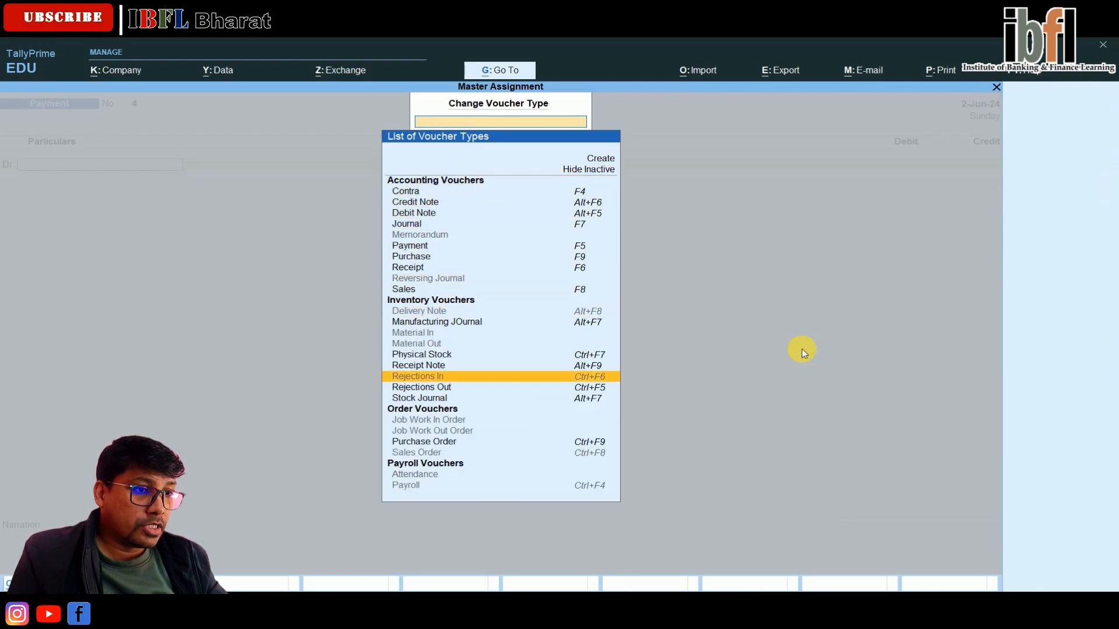
pyautogui.press('Return')
pyautogui.press('Return')
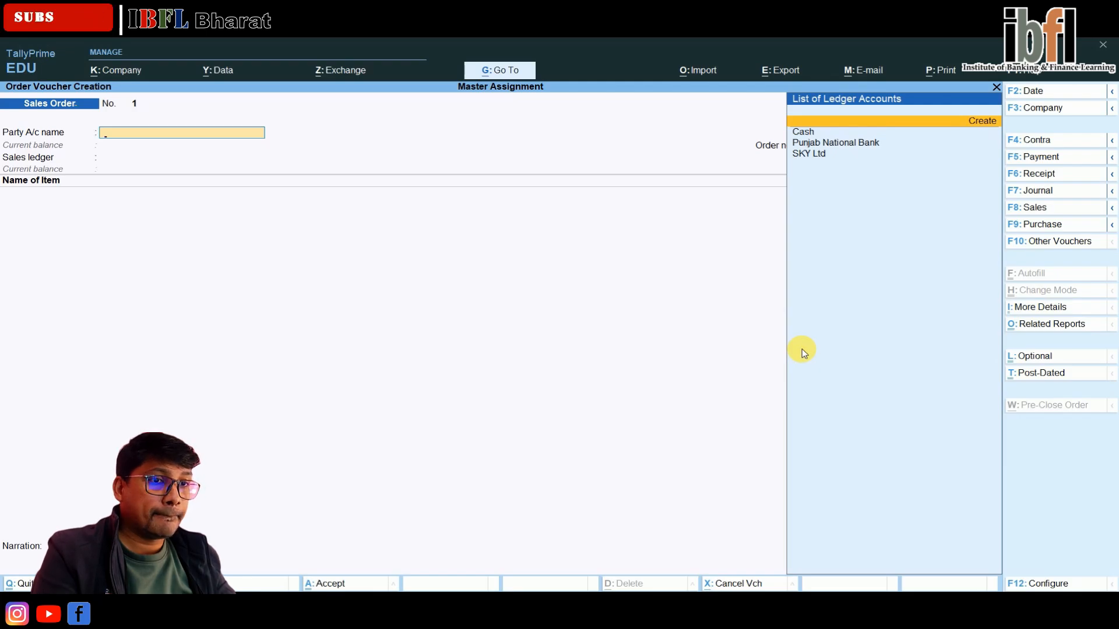
# Create a new party ledger named Sagar Ltd under Sundry Debtors from within the sales order.
pyautogui.hotkey('alt', 'c')
pyautogui.write('Sagar L')
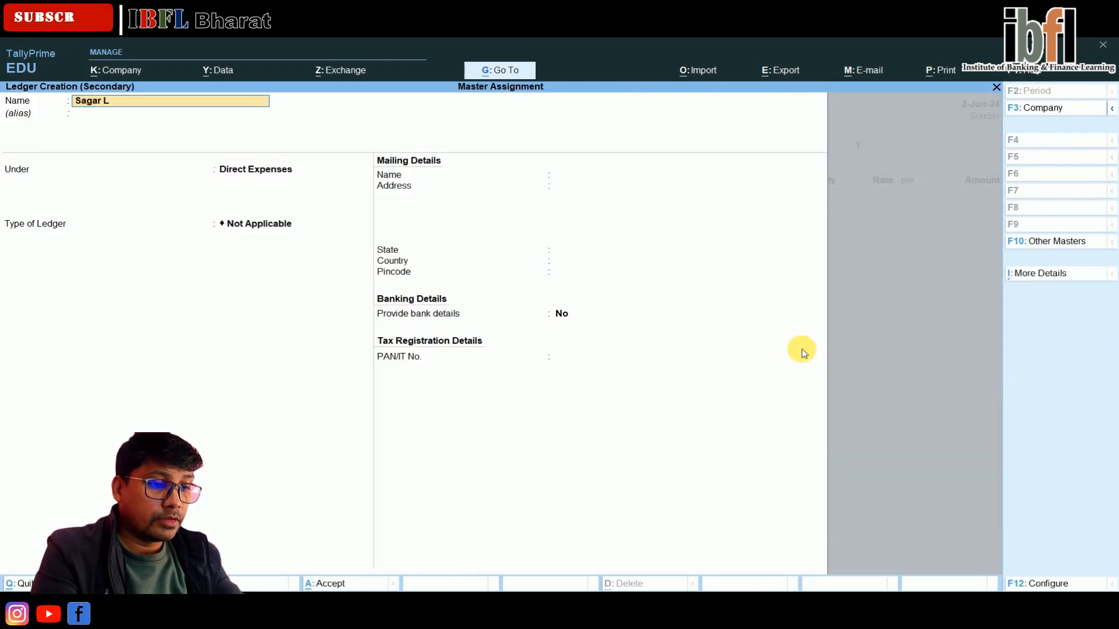
pyautogui.write('td')
pyautogui.press('Return')
pyautogui.press('Return')
pyautogui.write('Deb')
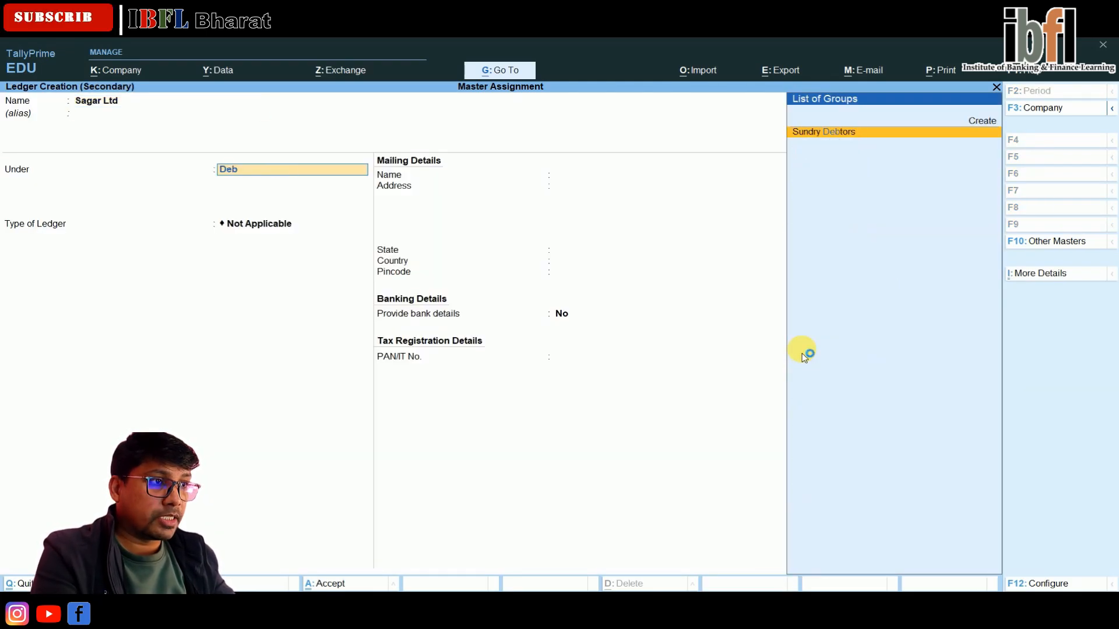
pyautogui.press('Return')
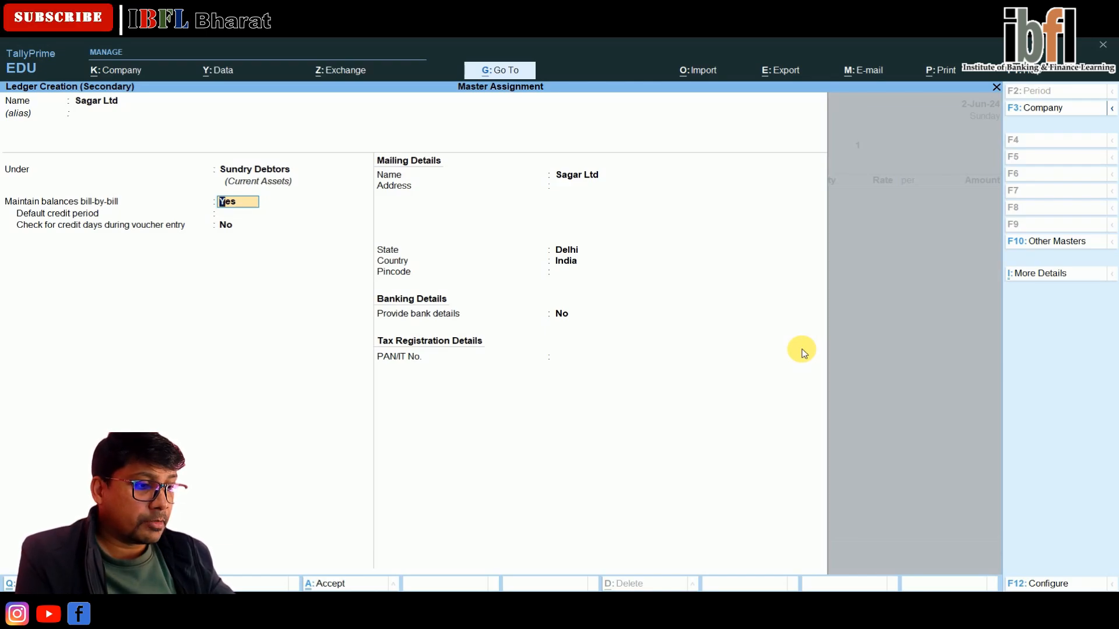
# Show more ledger configurations, enable Provide Credit Limits, and save the configuration.
pyautogui.press('F12')
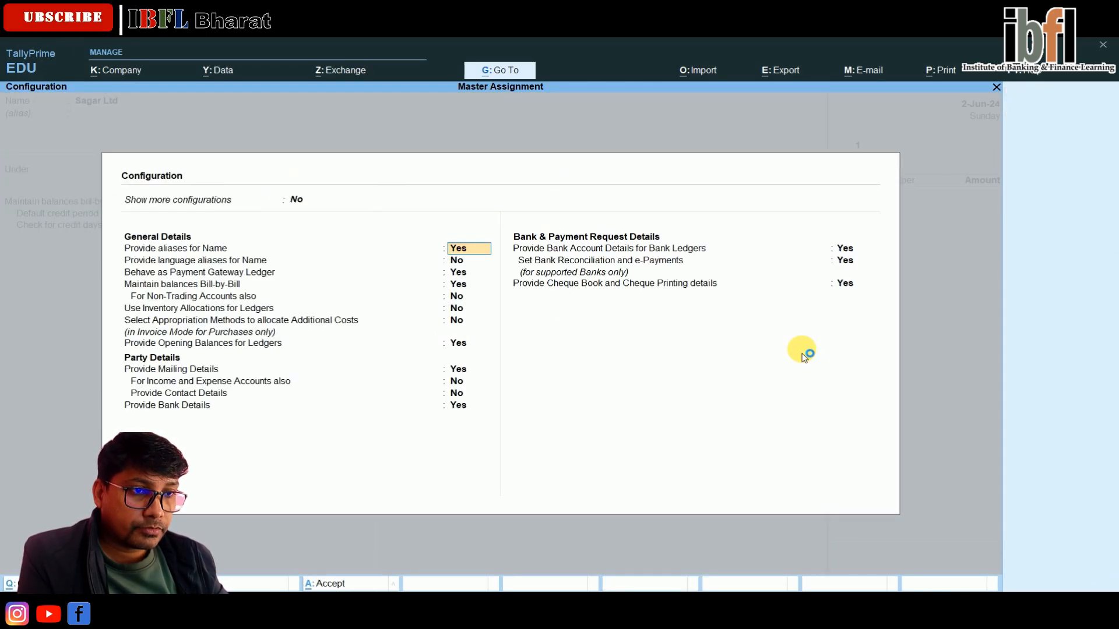
pyautogui.press('Up')
pyautogui.press('Return')
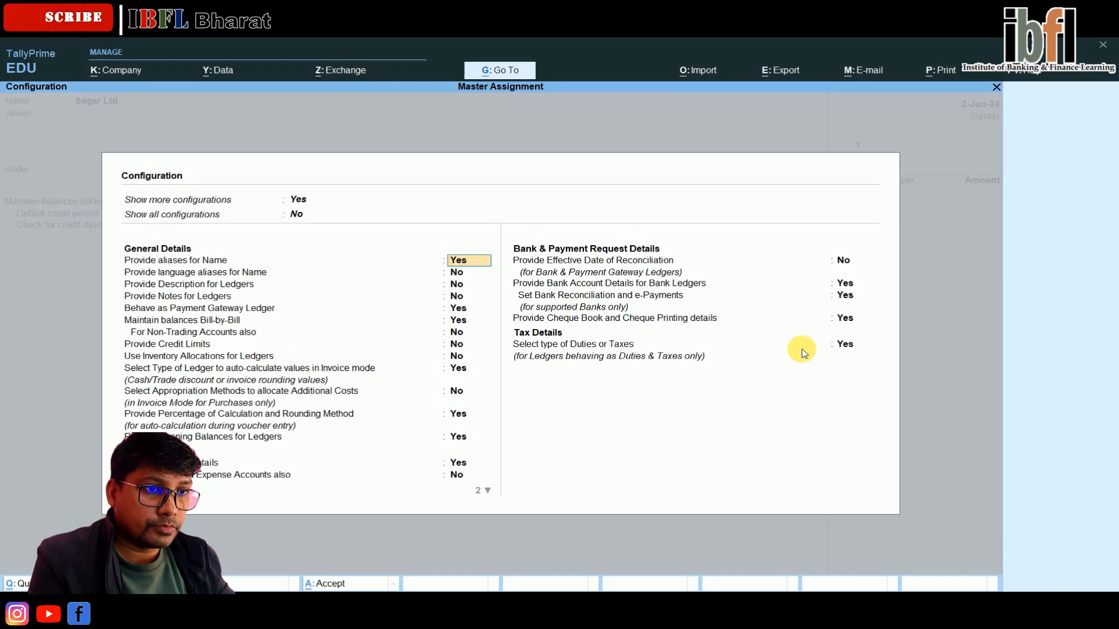
pyautogui.press('Down')
pyautogui.press('Down')
pyautogui.press('Down')
pyautogui.press('Down')
pyautogui.press('Down')
pyautogui.press('Down')
pyautogui.press('Down')
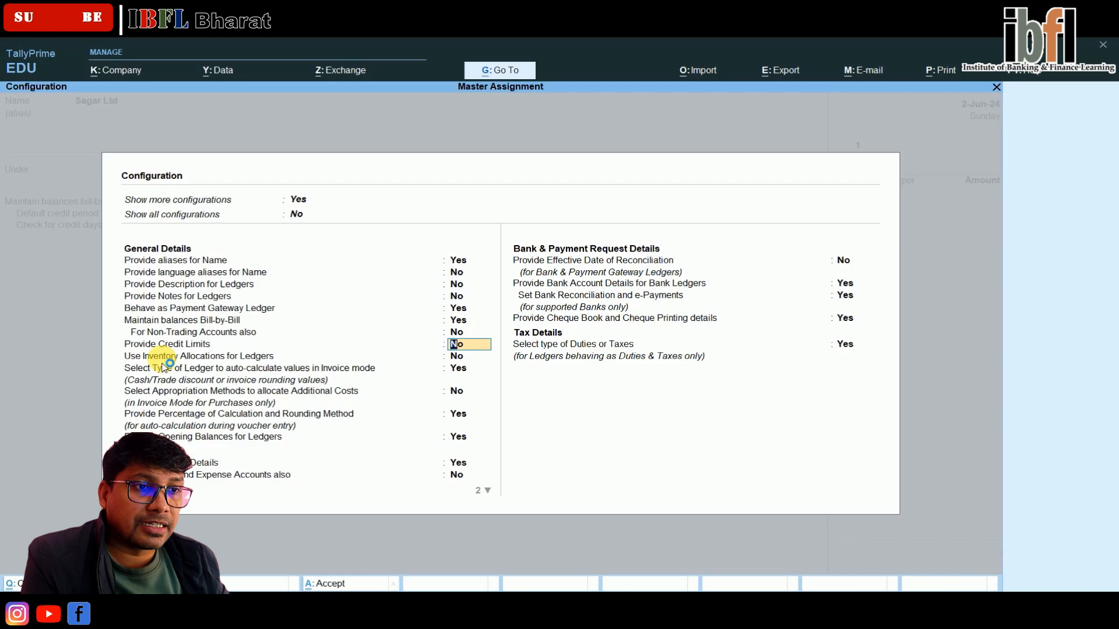
pyautogui.write('y')
pyautogui.press('Return')
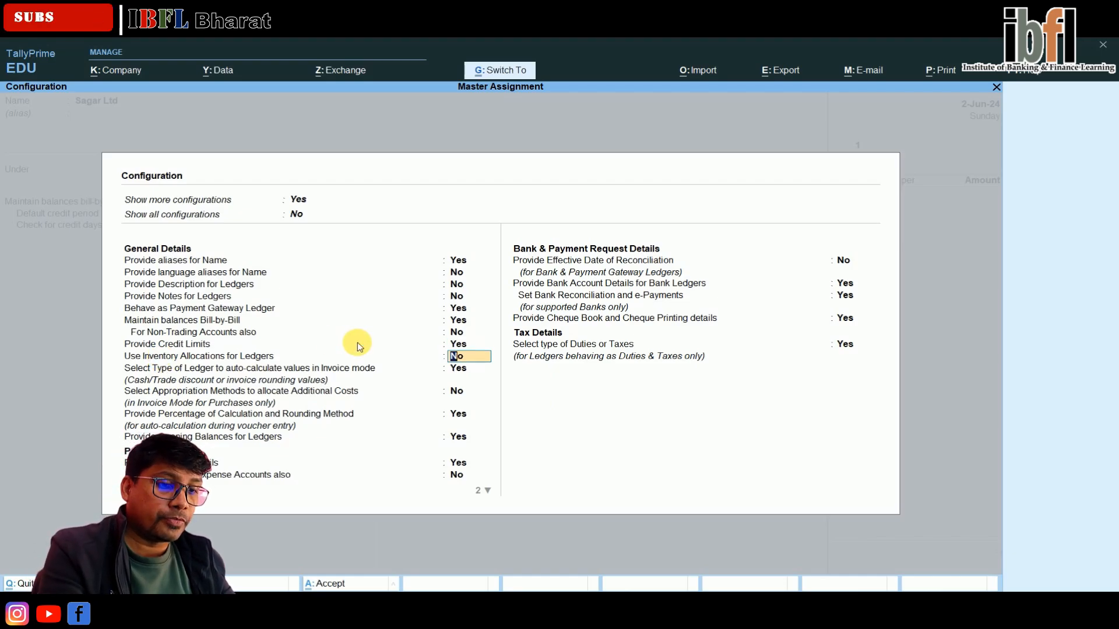
pyautogui.hotkey('ctrl', 'a')
# Set Sagar Ltd's credit limit to 11,00,000 Dr, keep the remaining ledger details at their defaults, and save the ledger.
pyautogui.press('Return')
pyautogui.press('Return')
pyautogui.press('Return')
pyautogui.press('Return')
pyautogui.press('Return')
pyautogui.press('Return')
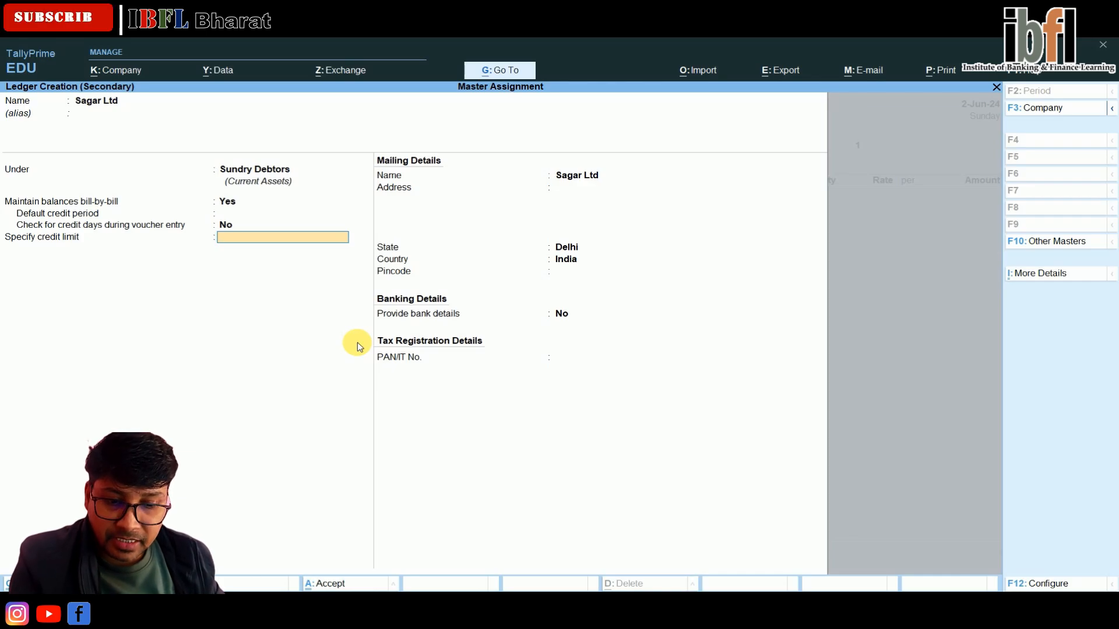
pyautogui.write('1100000')
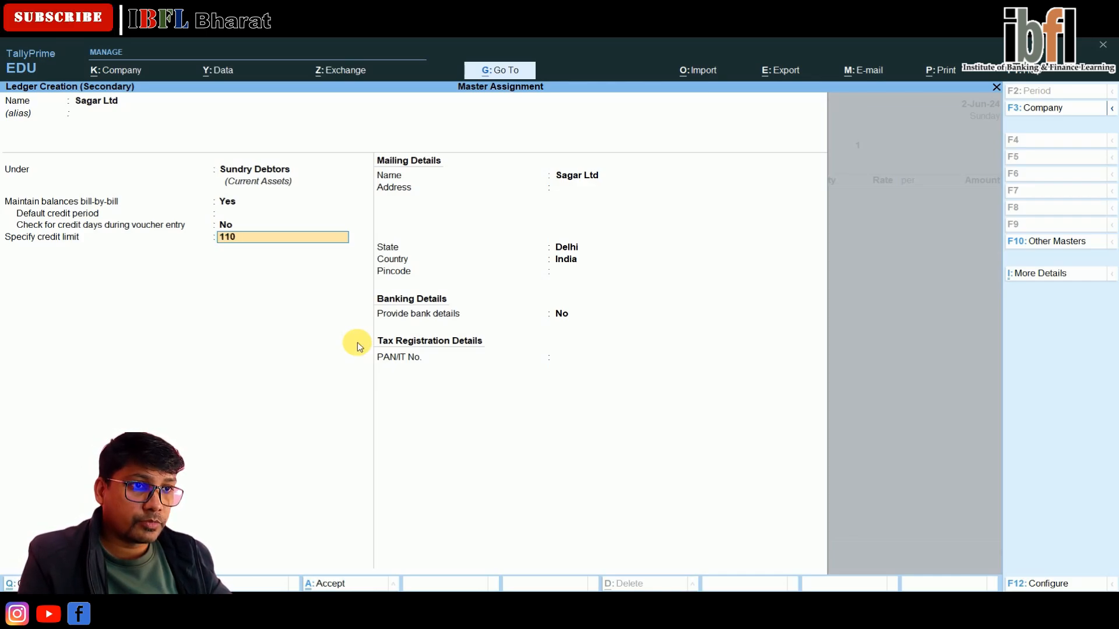
pyautogui.press('Return')
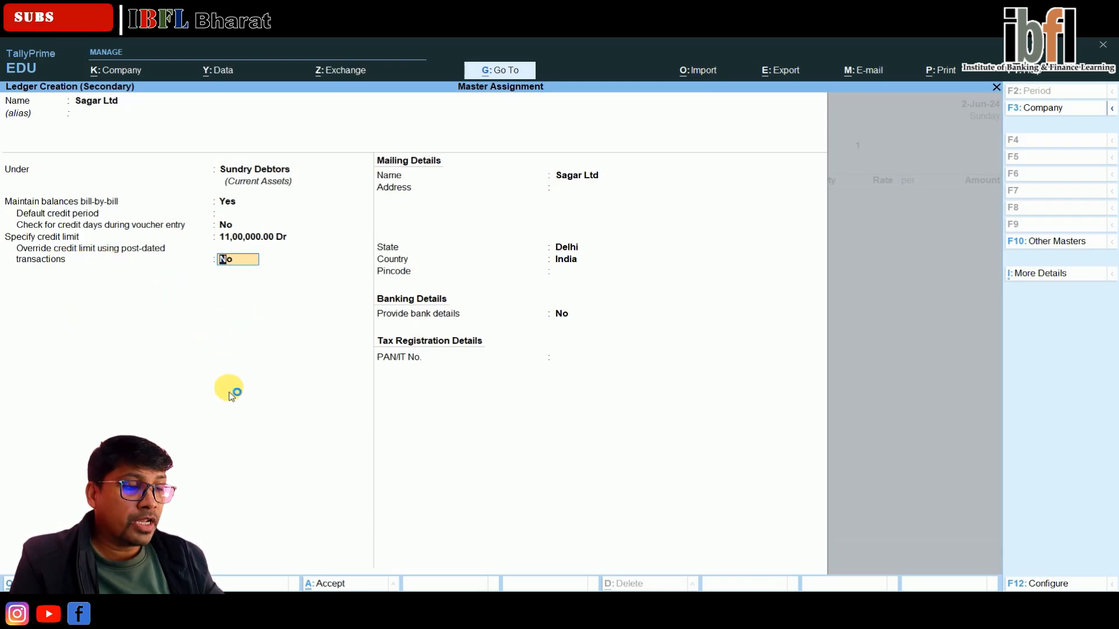
pyautogui.press('Return')
pyautogui.press('Return')
pyautogui.press('Return')
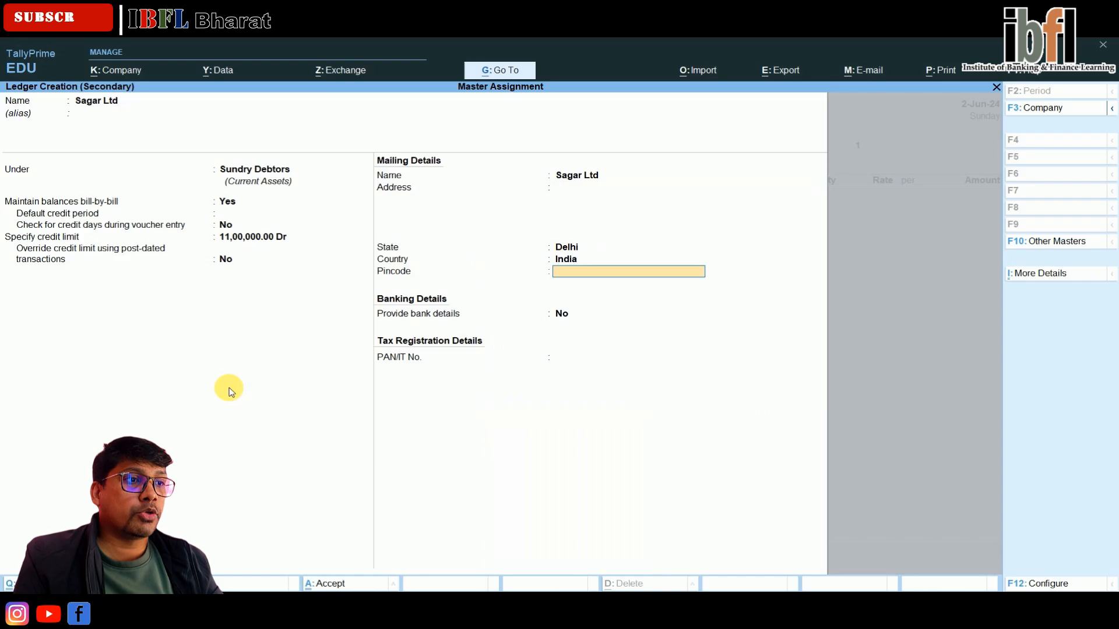
pyautogui.press('Return')
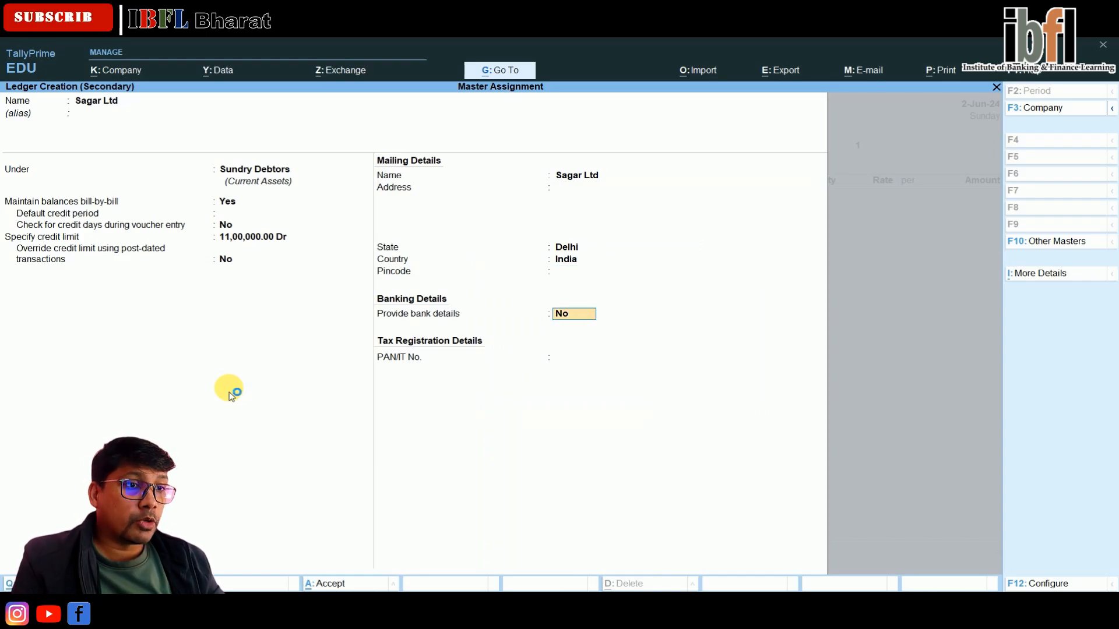
pyautogui.press('Return')
pyautogui.press('Return')
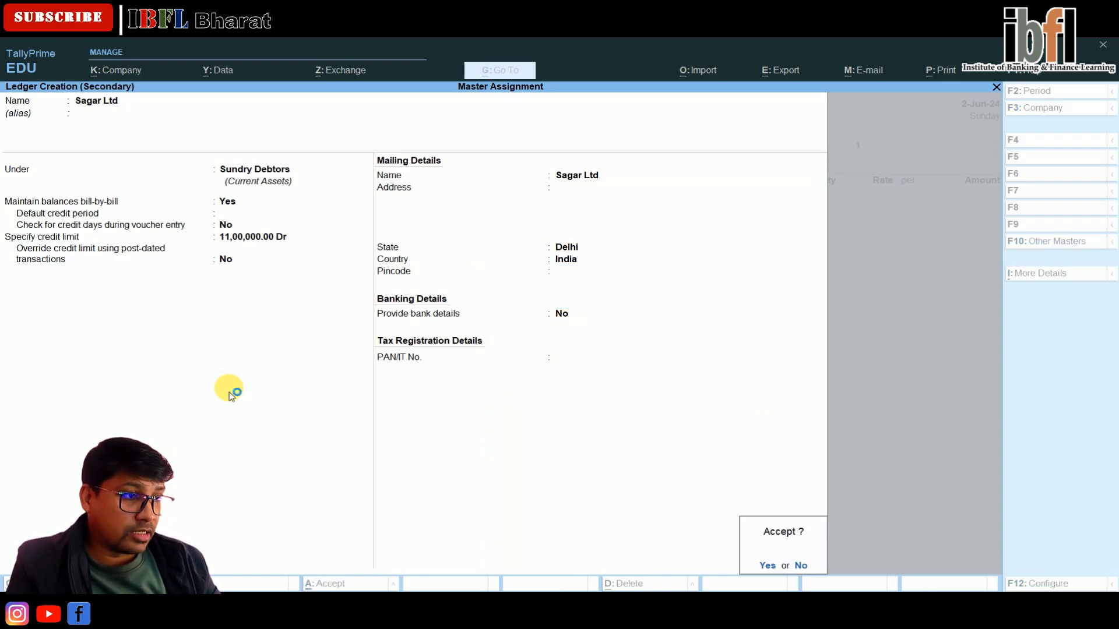
pyautogui.press('Return')
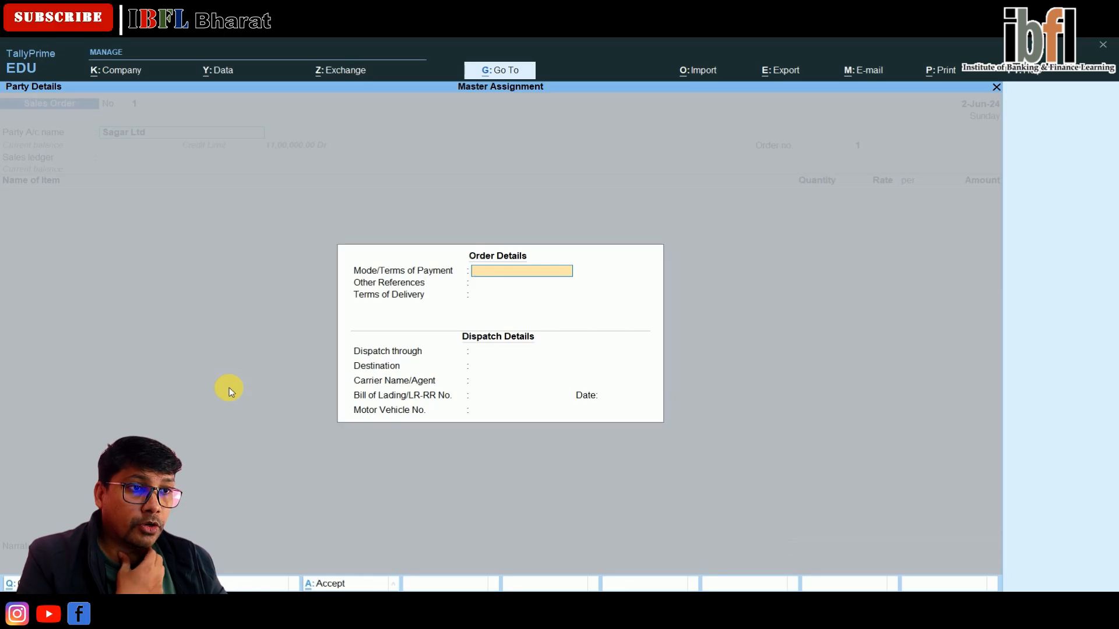
# Leave the order and dispatch details blank and accept Sagar Ltd's party details for the sales order.
pyautogui.press('Return')
pyautogui.press('Return')
pyautogui.press('Return')
pyautogui.press('Return')
pyautogui.press('Return')
pyautogui.press('Return')
pyautogui.press('Return')
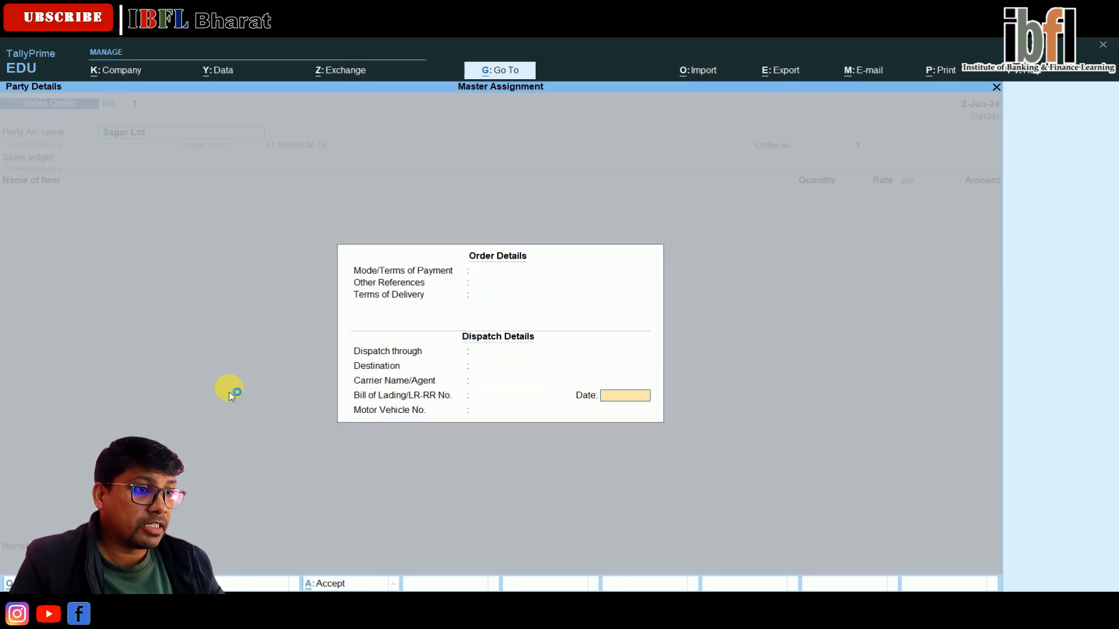
pyautogui.press('Return')
pyautogui.press('Return')
pyautogui.press('Return')
pyautogui.press('Return')
pyautogui.press('Return')
pyautogui.press('Return')
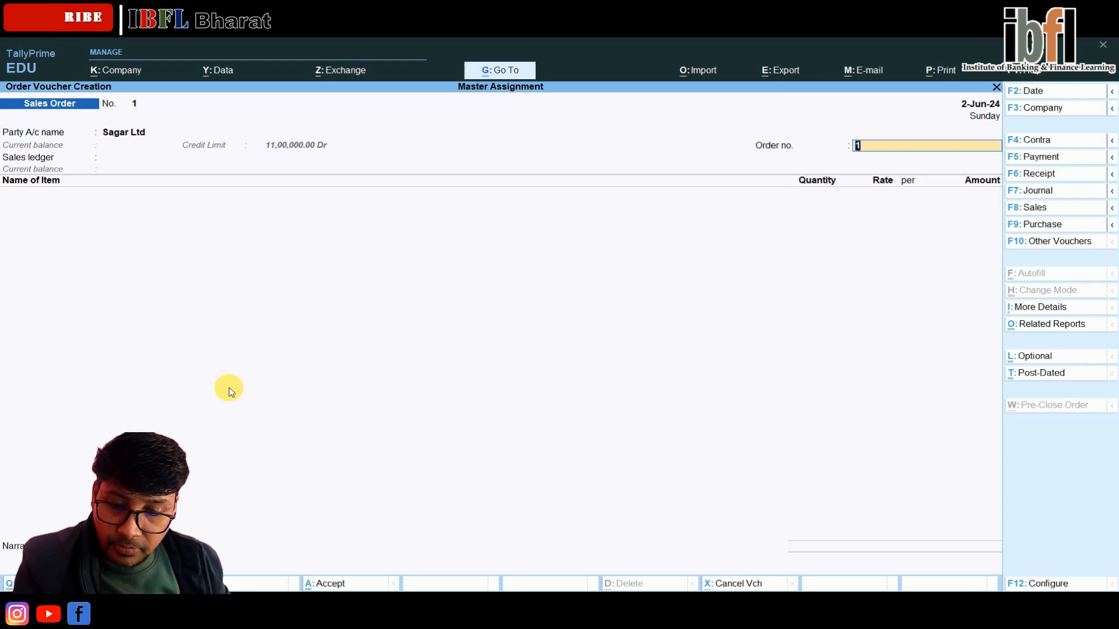
# Enter the order number for Sagar Ltd's sales order.
pyautogui.write('OR')
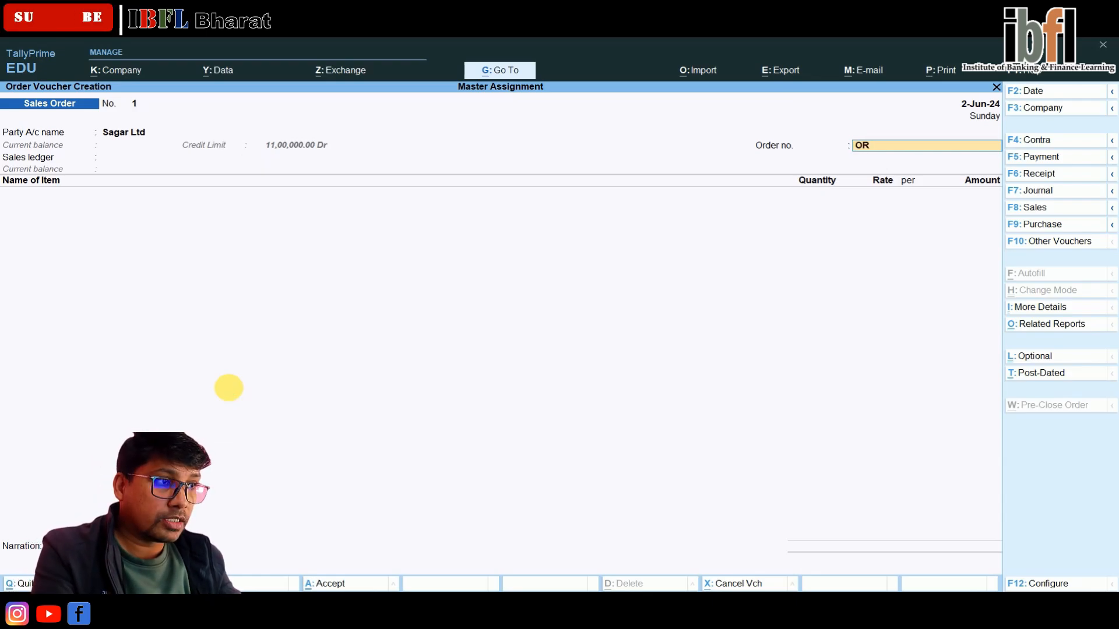
pyautogui.write('D/0609')
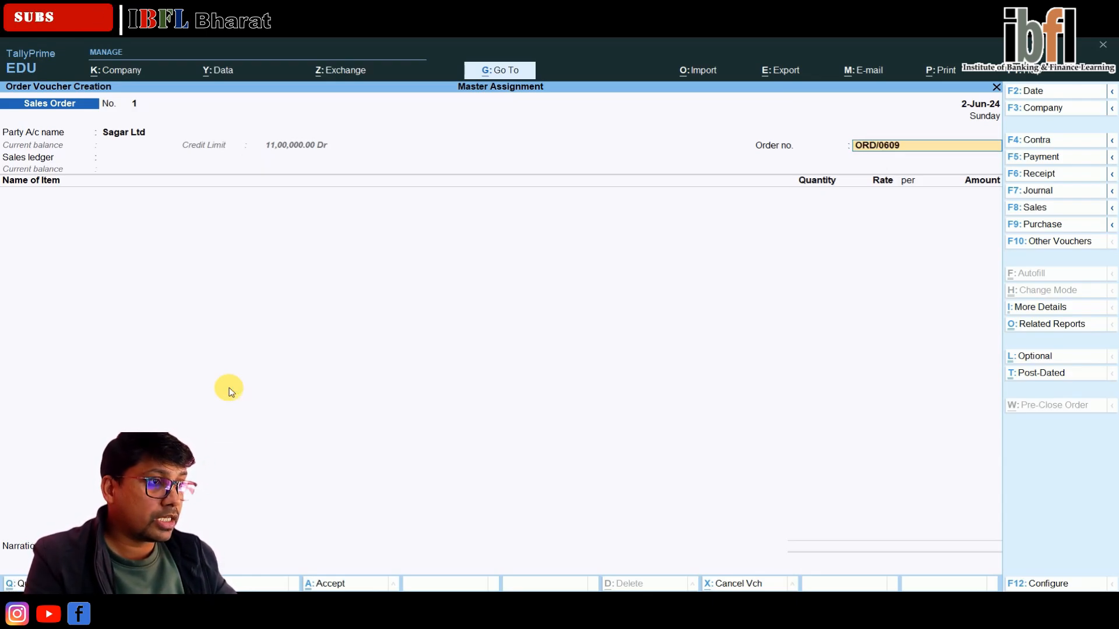
pyautogui.press('Return')
# Create a ledger named Sales under Sales Accounts from within the sales order, keeping its remaining details at their defaults.
pyautogui.write('Sal')
pyautogui.hotkey('alt', 'c')
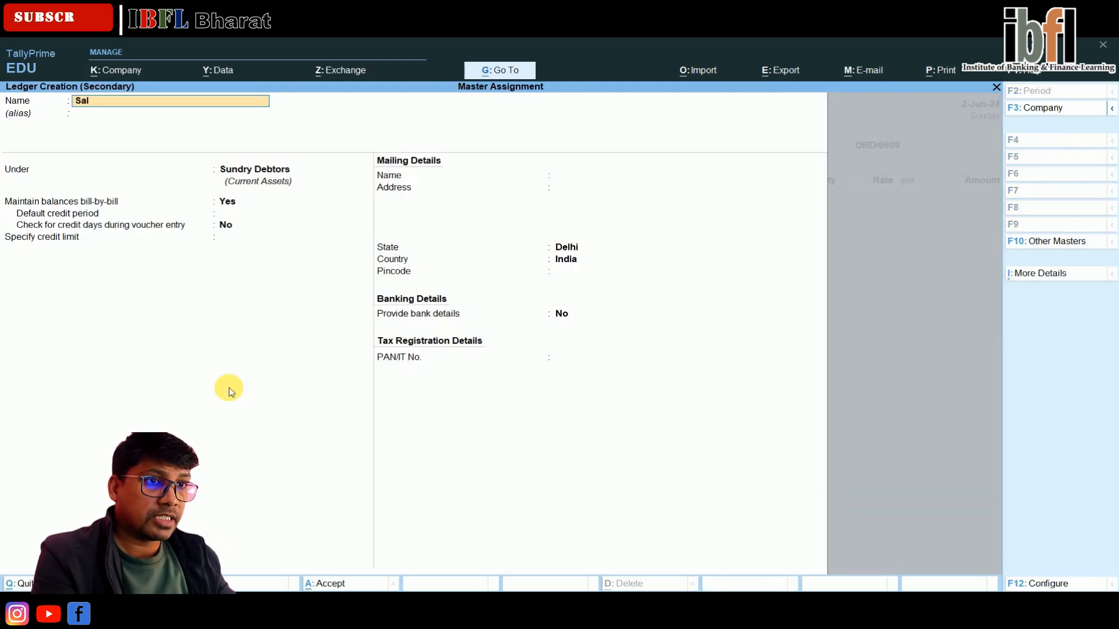
pyautogui.write('es')
pyautogui.press('Return')
pyautogui.write('Sales')
pyautogui.press('Return')
pyautogui.press('Return')
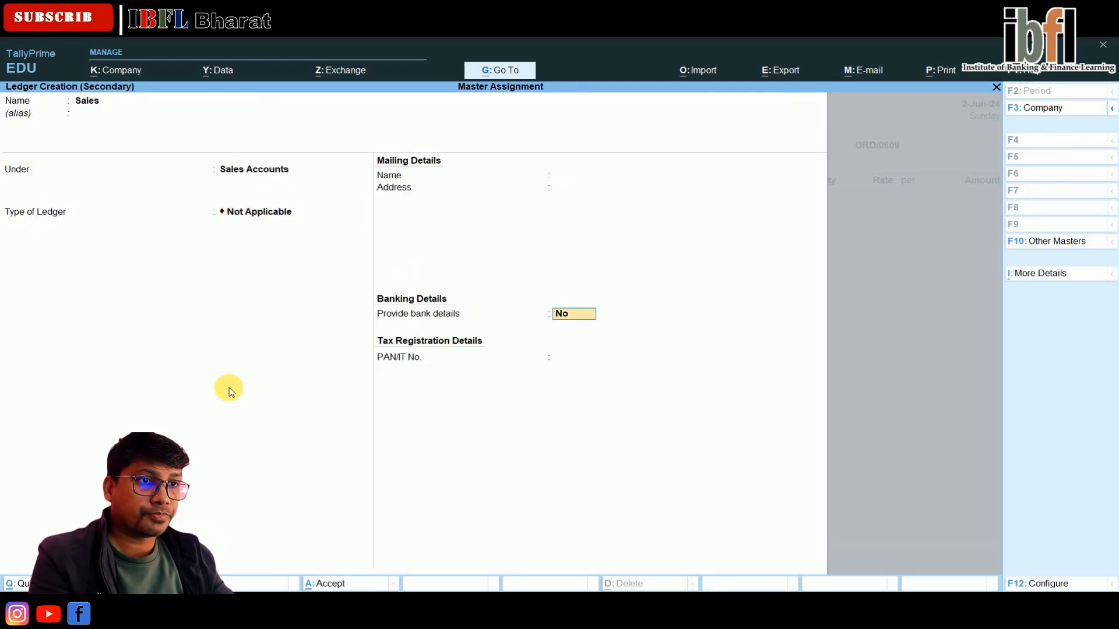
pyautogui.press('Return')
pyautogui.press('Return')
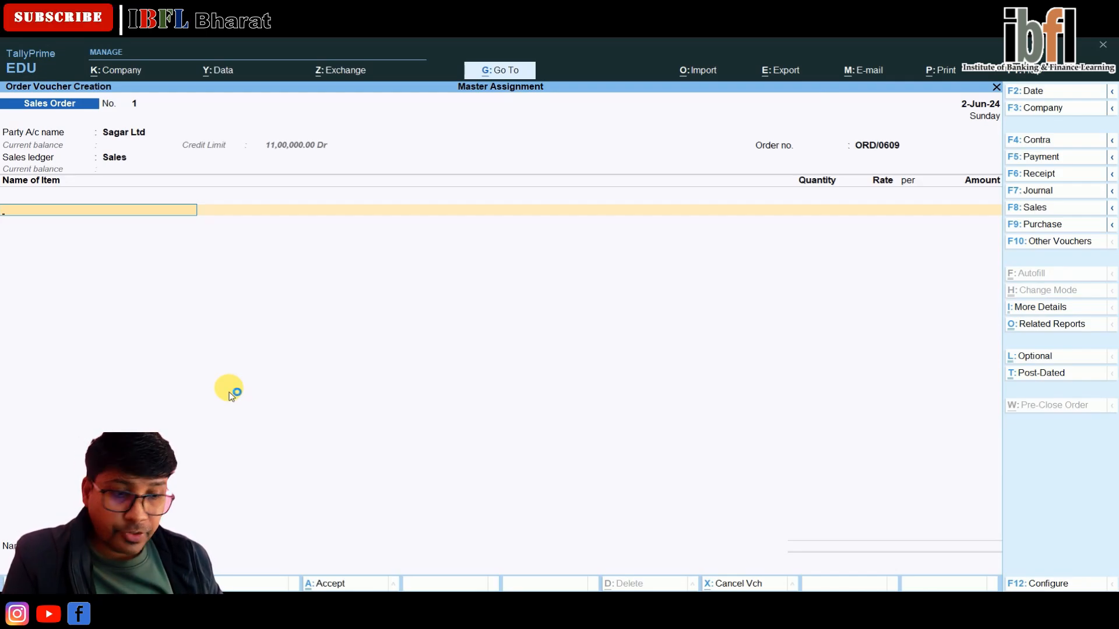
# Add the Wafer item to the sales order without a description and set its due date to 2-Sep-24.
pyautogui.write('Wafer')
pyautogui.press('Return')
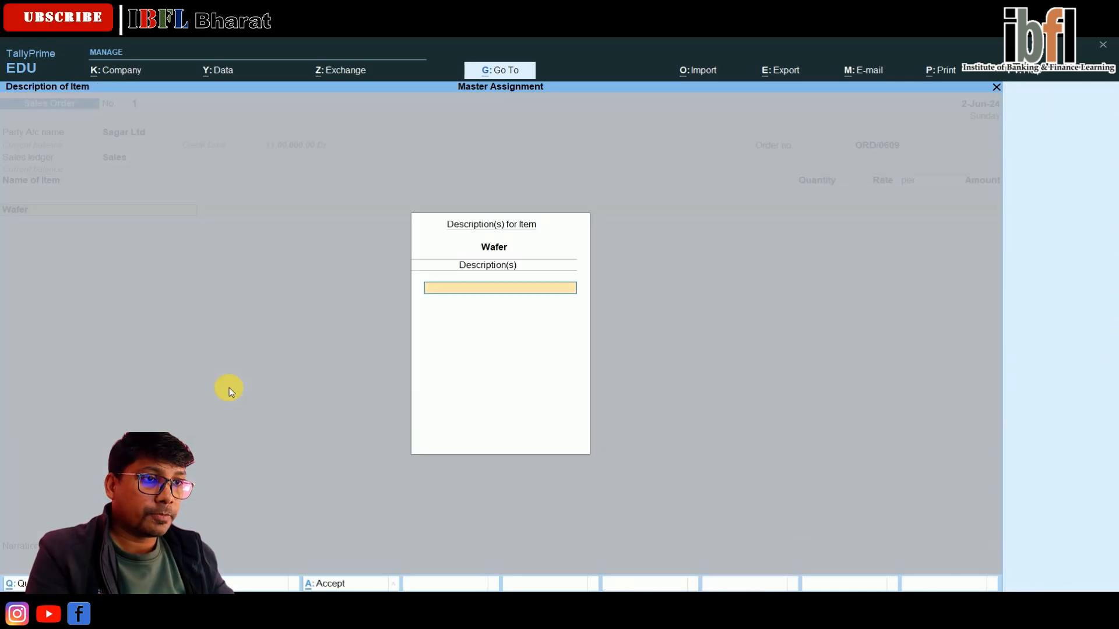
pyautogui.press('Return')
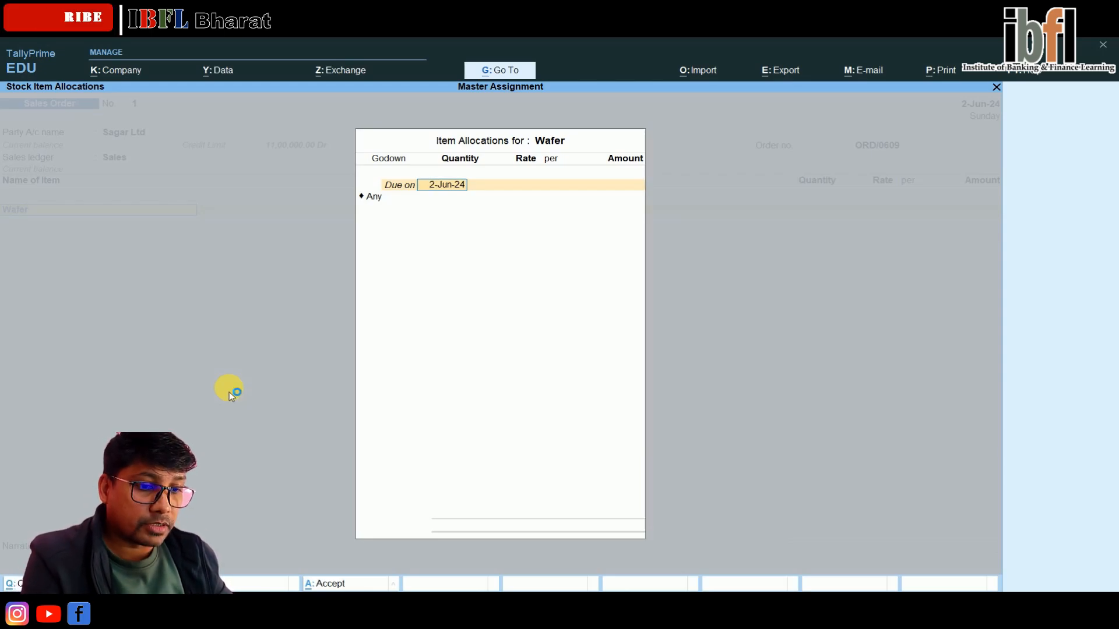
pyautogui.write('2-9')
pyautogui.press('Return')
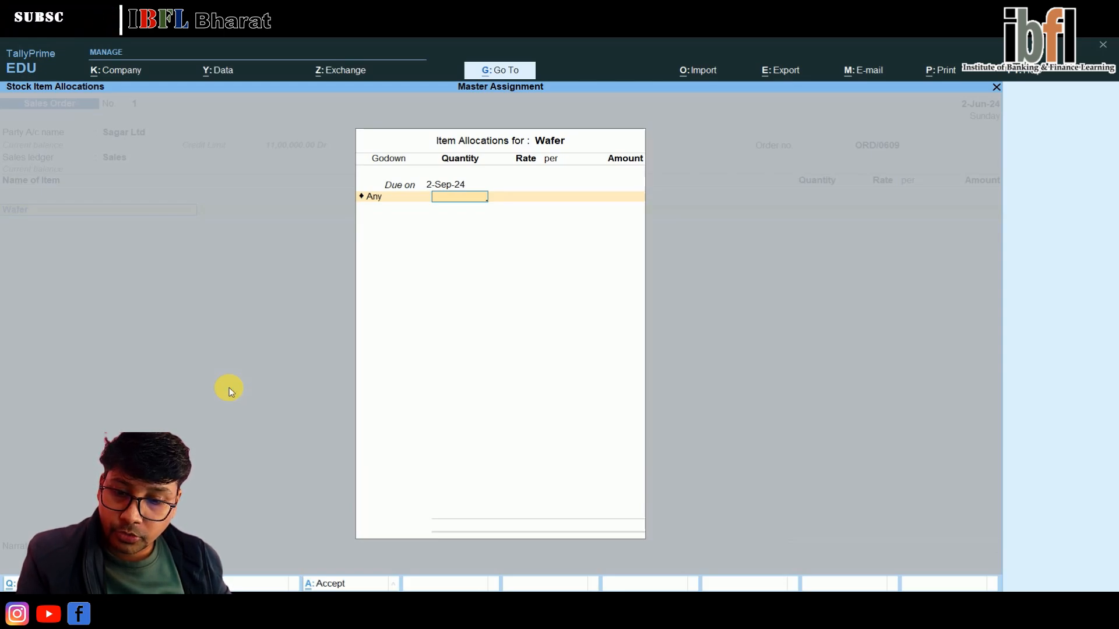
# Set the Wafer quantity to 30,000 pkt at a rate of 30.00 per pkt.
pyautogui.write('31-160')
pyautogui.press('Return')
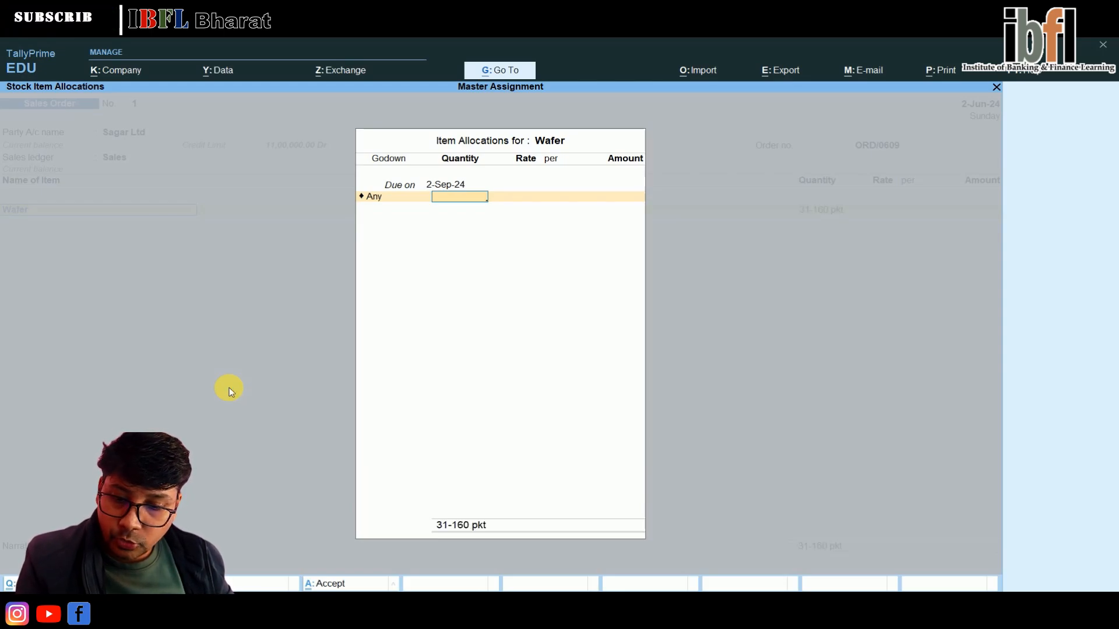
pyautogui.write('30000')
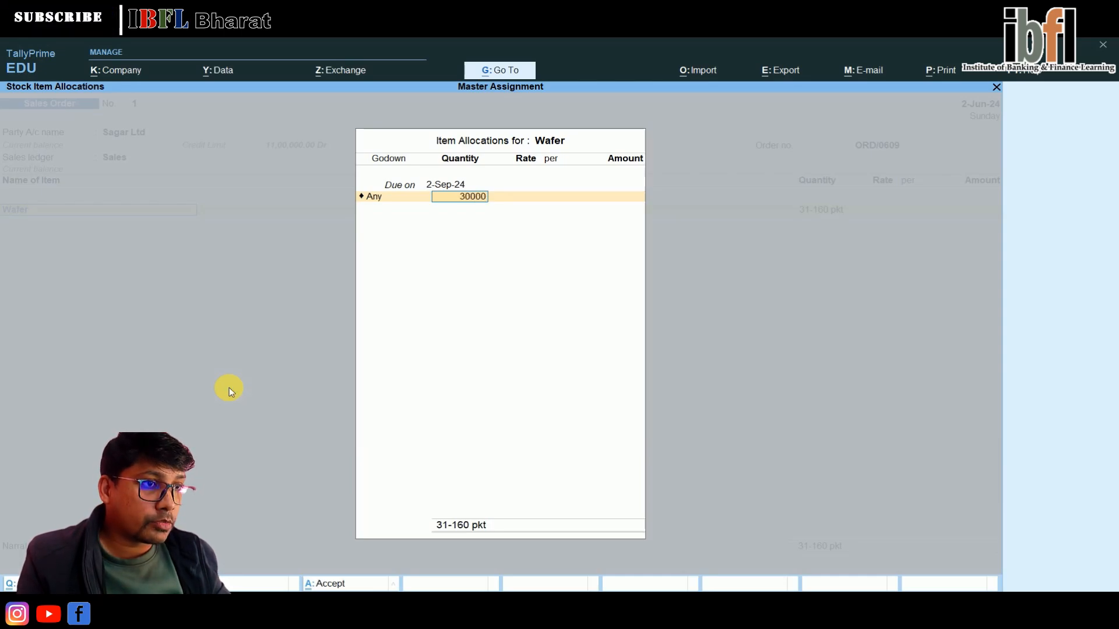
pyautogui.press('Return')
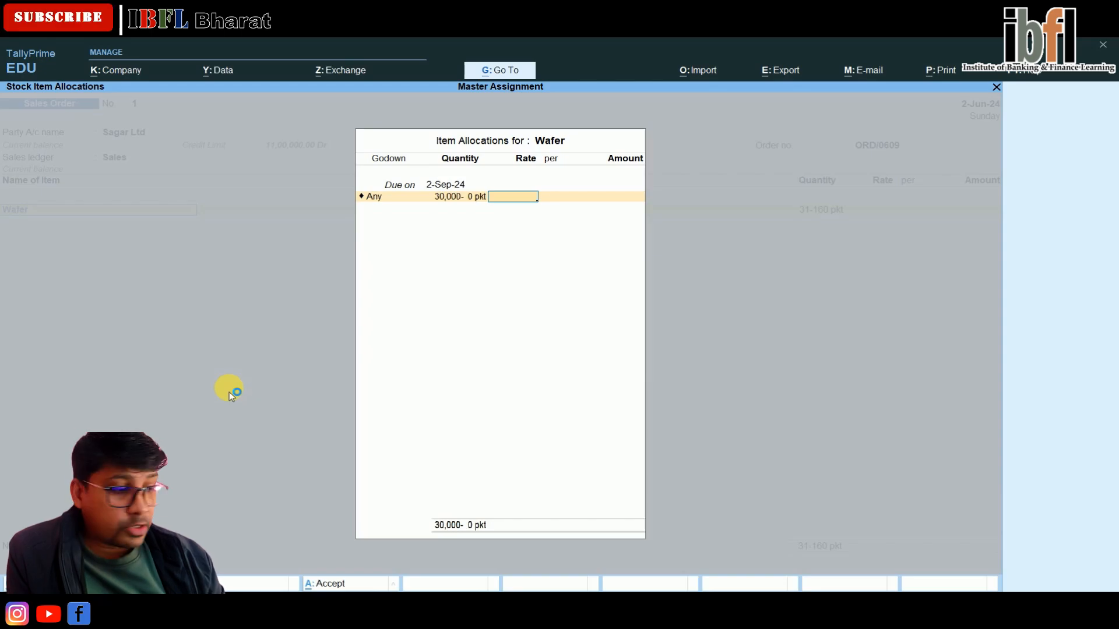
pyautogui.press('Return')
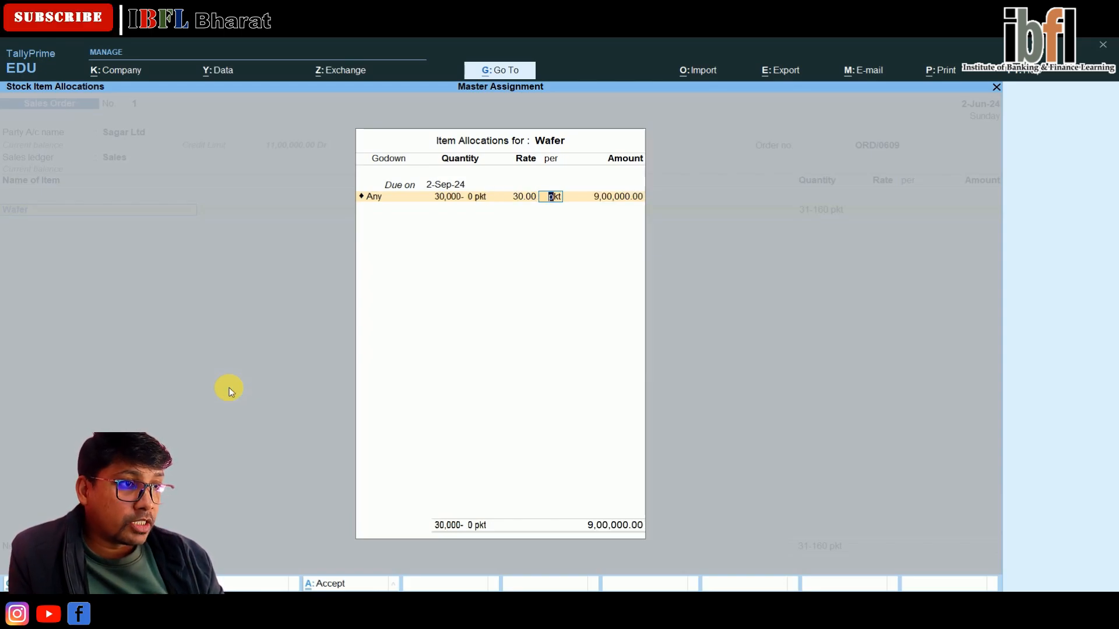
pyautogui.press('Return')
pyautogui.press('Return')
# Add the Cake item to the sales order with a due date of 2-Sep-24 and the godown set to Any.
pyautogui.write('C')
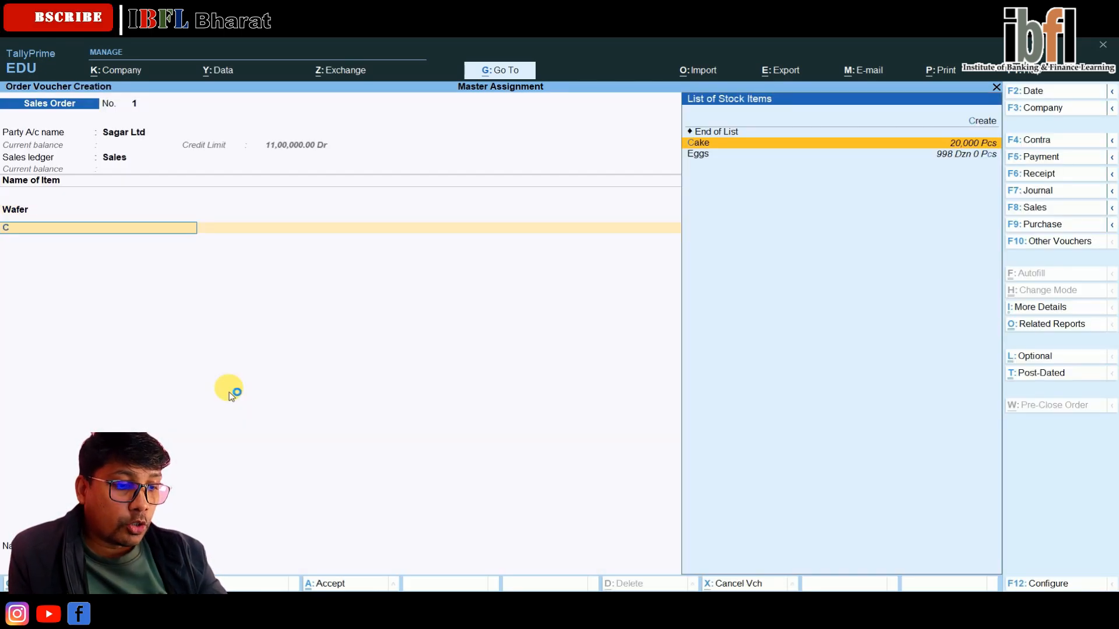
pyautogui.write('ake')
pyautogui.press('Return')
pyautogui.press('Return')
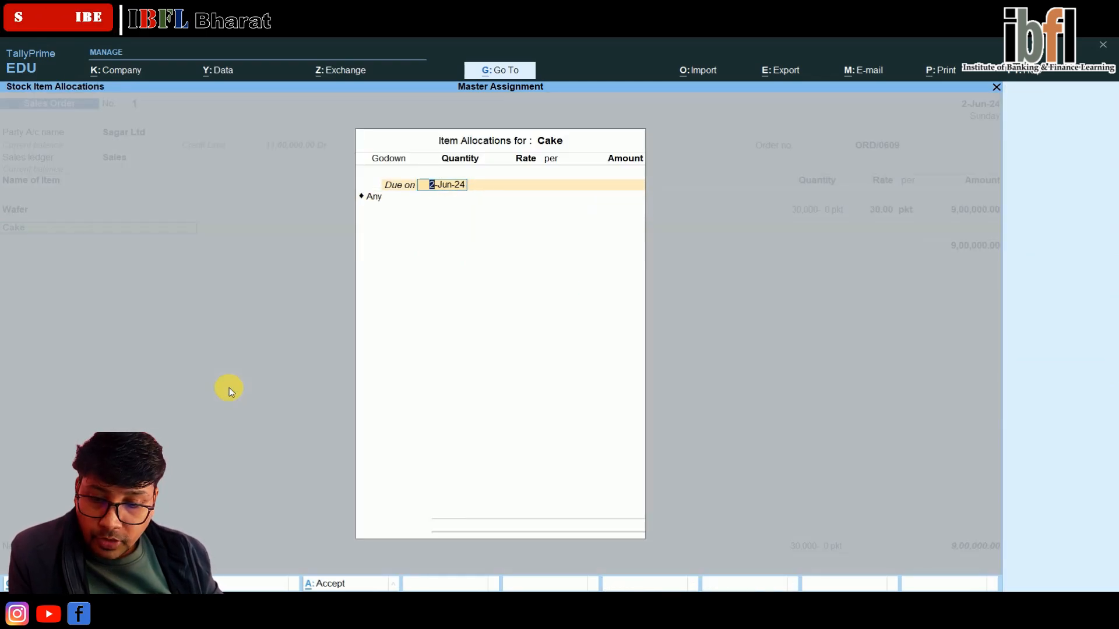
pyautogui.write('2-9')
pyautogui.press('Return')
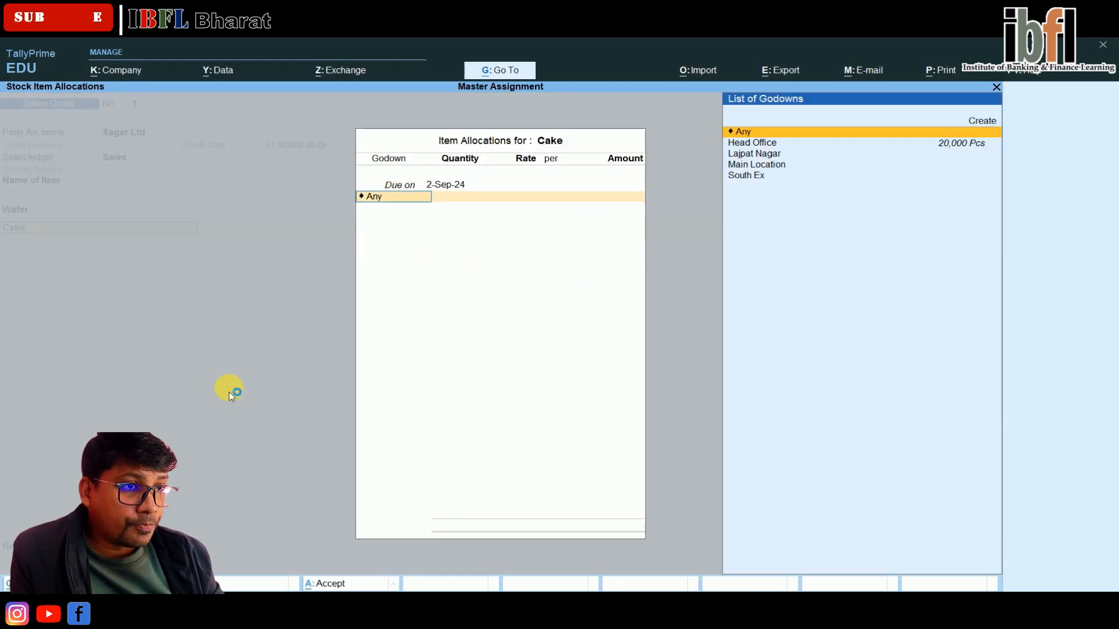
pyautogui.press('Return')
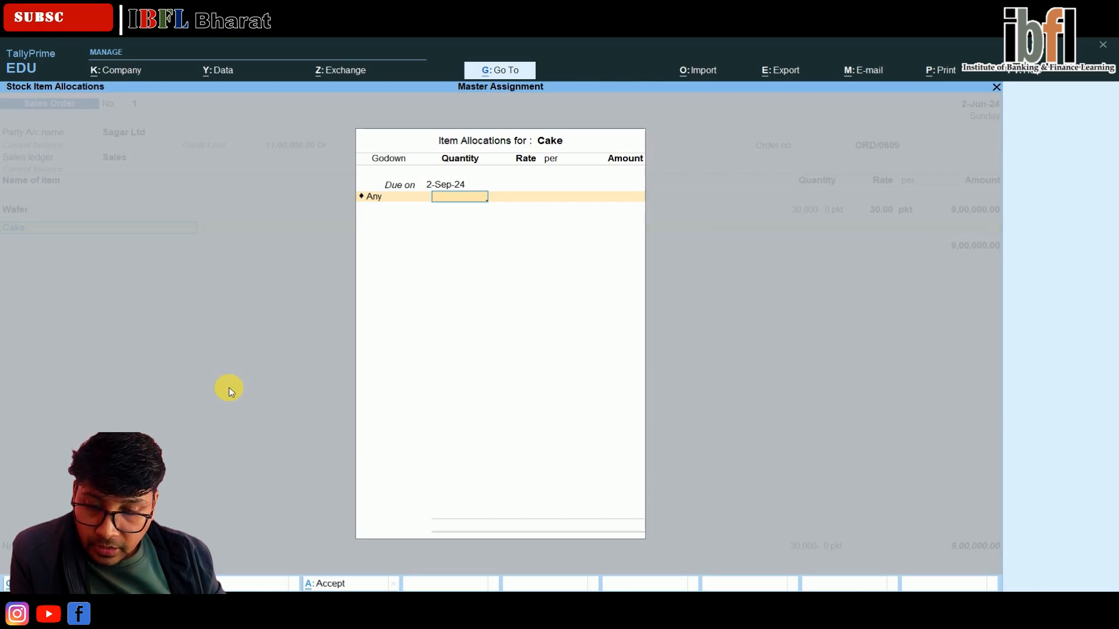
# Set the Cake quantity to 15,000 Pcs at a rate of 15.00 per piece and complete its allocation.
pyautogui.write('15000')
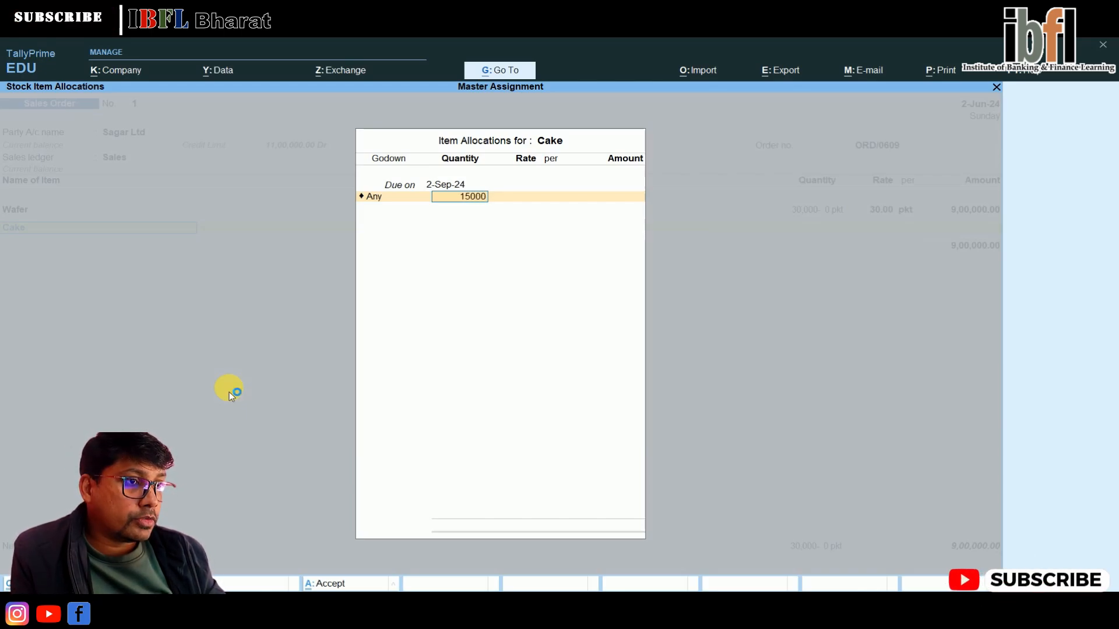
pyautogui.press('Return')
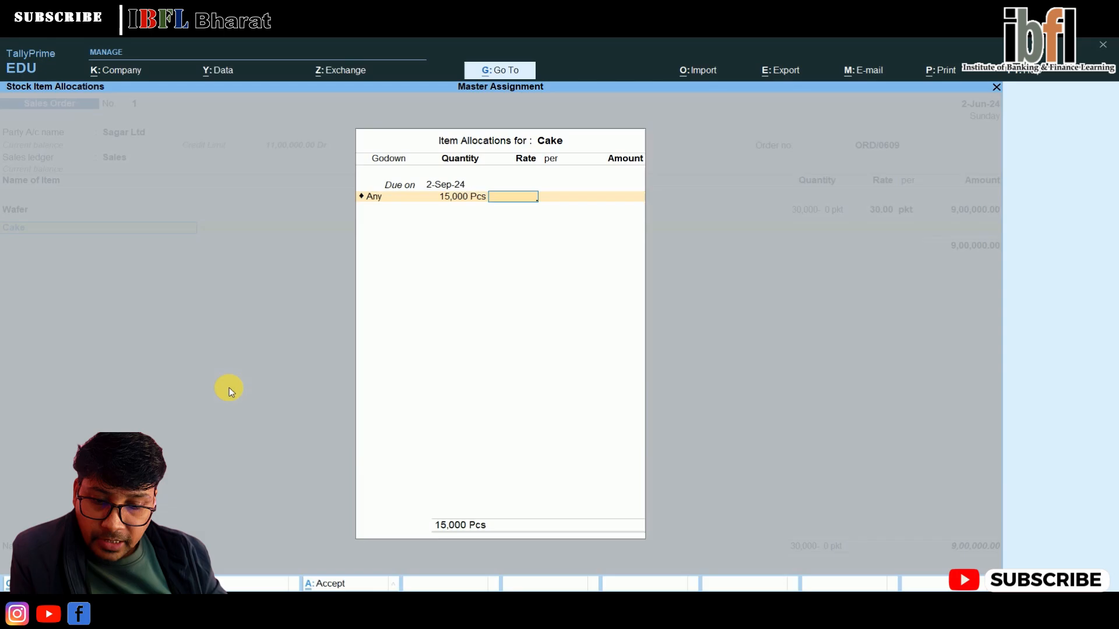
pyautogui.write('15')
pyautogui.press('Return')
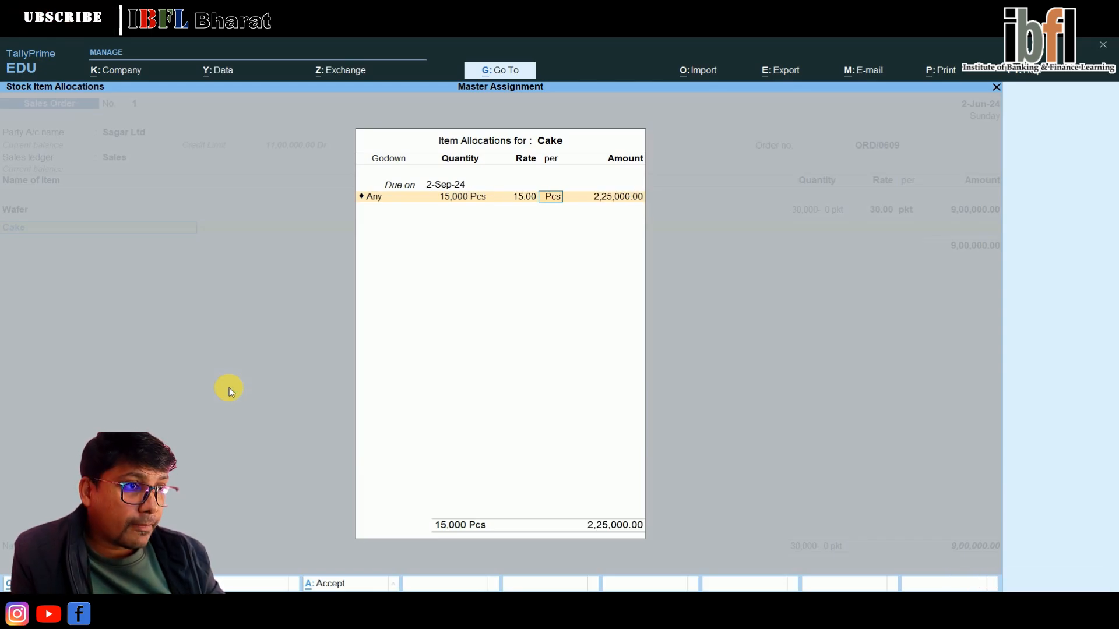
pyautogui.press('Return')
pyautogui.press('Return')
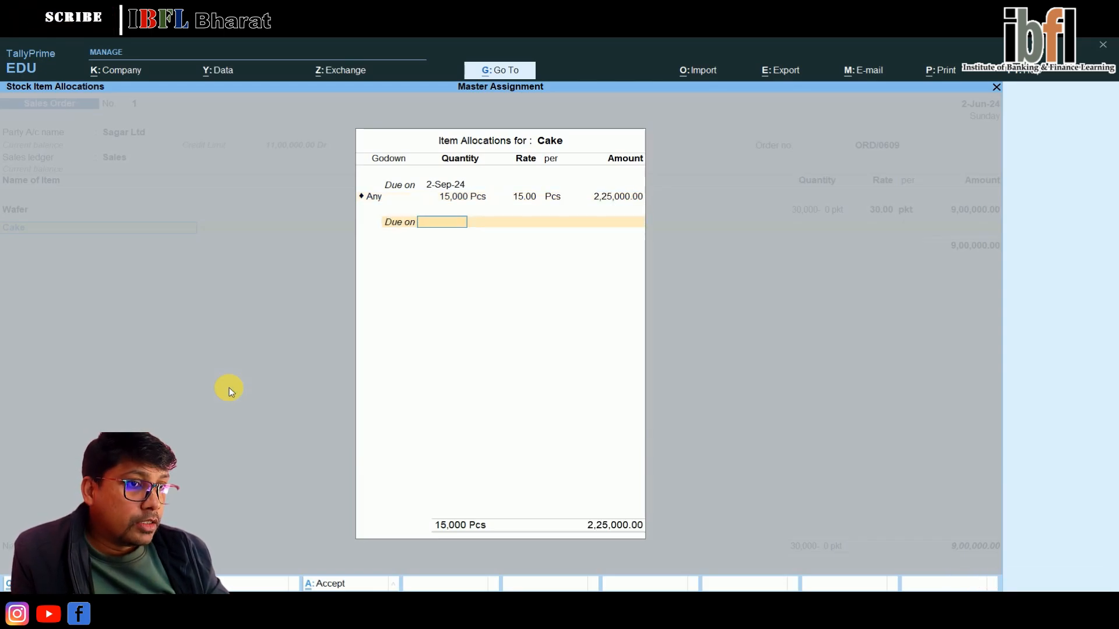
pyautogui.press('Return')
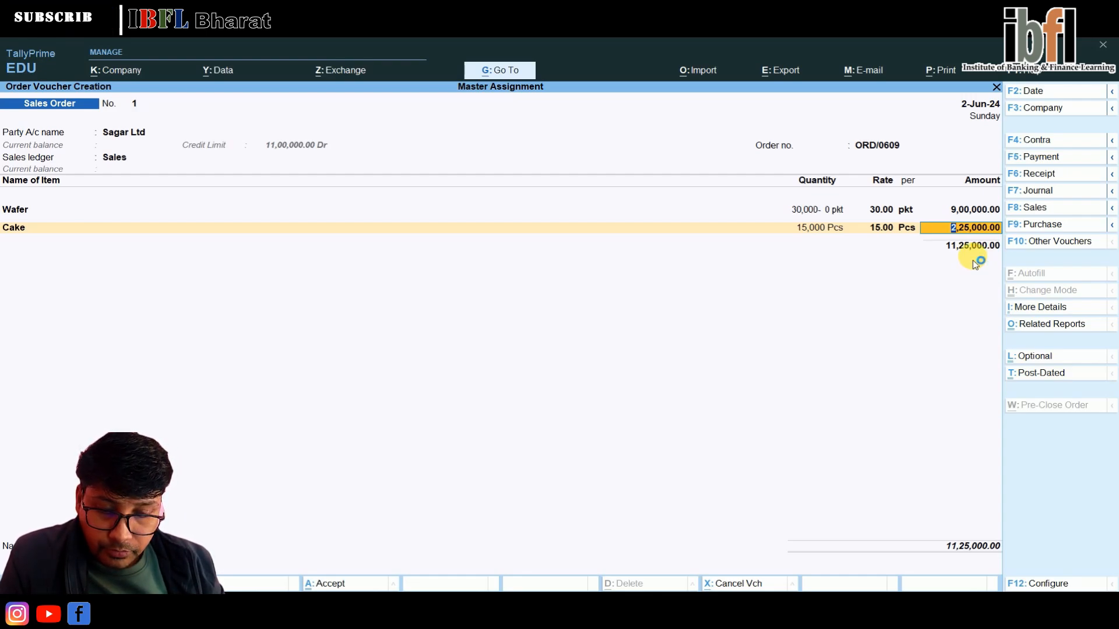
pyautogui.press('Return')
# End the item list, leave the narration blank, and save Sagar Ltd's sales order.
pyautogui.press('Return')
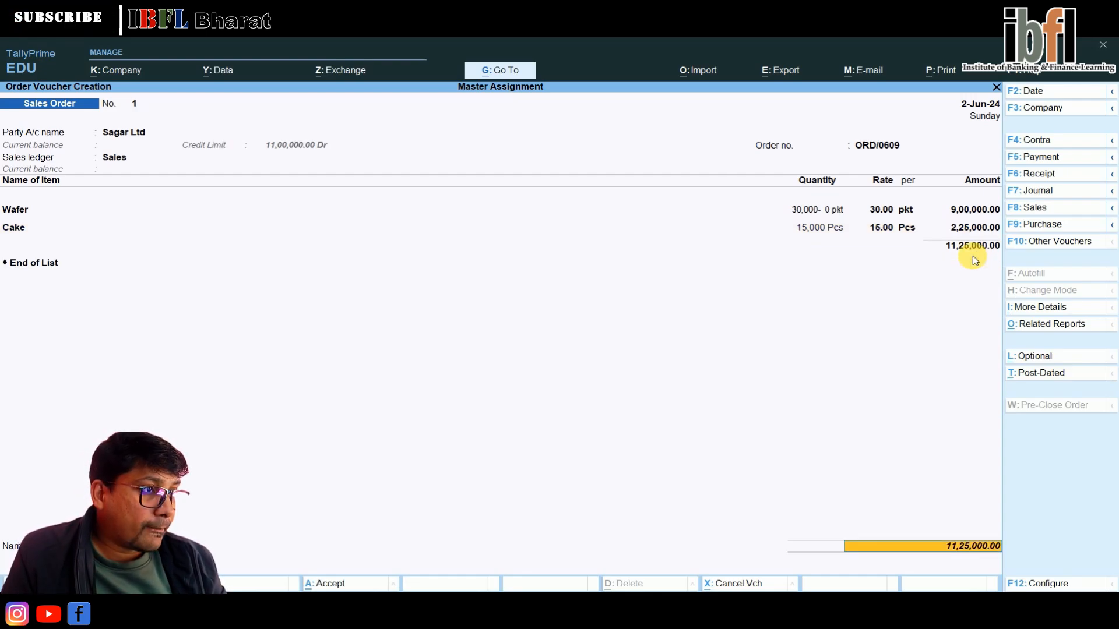
pyautogui.press('Return')
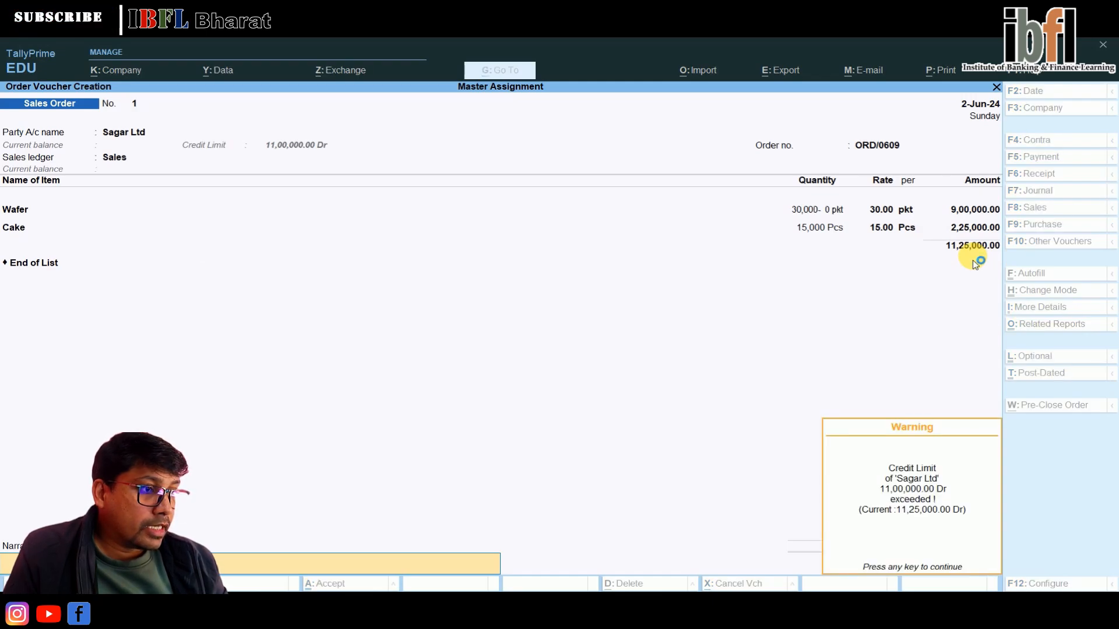
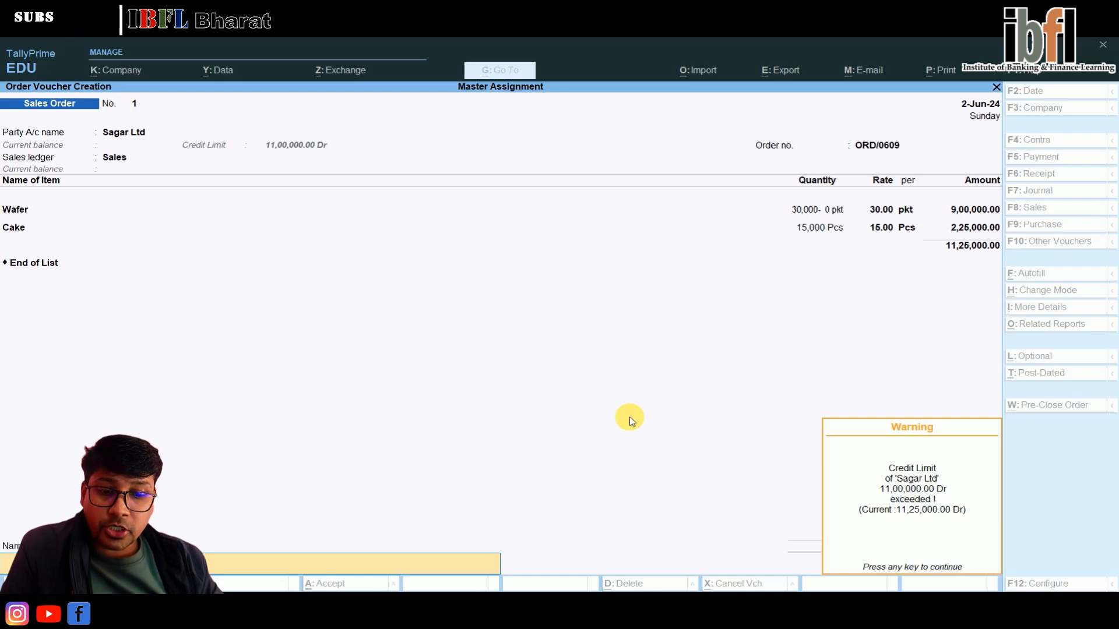
pyautogui.press('Return')
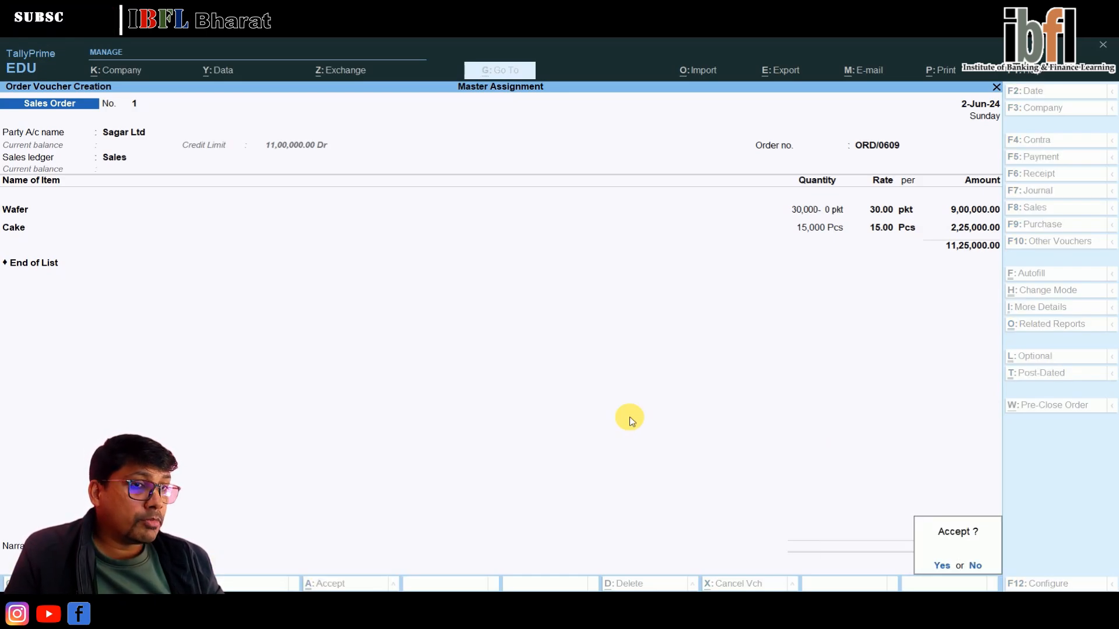
pyautogui.press('Return')
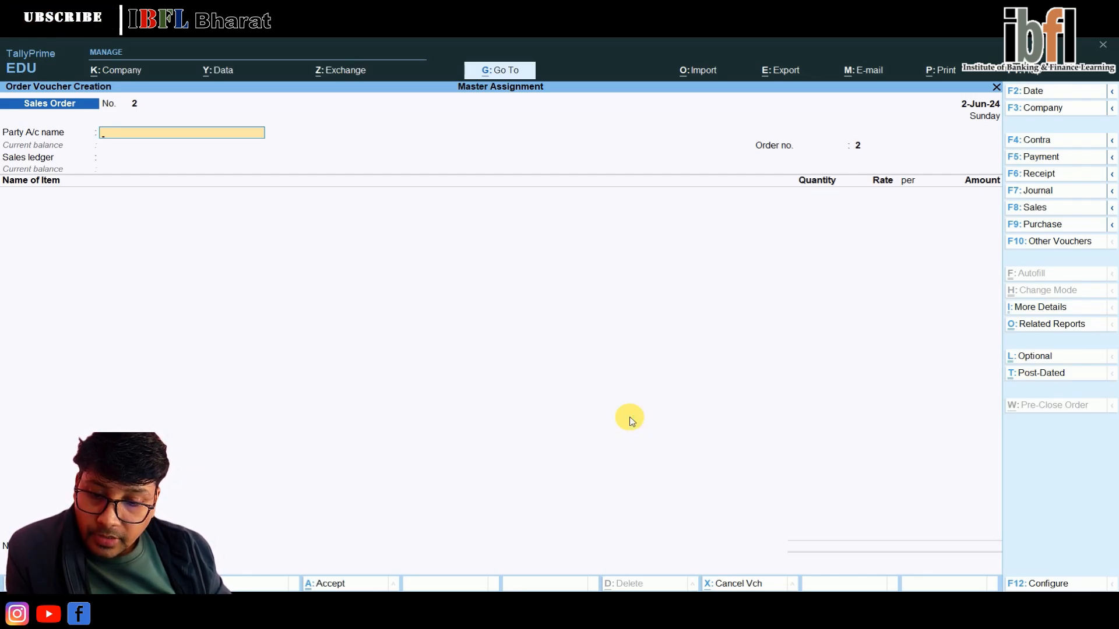
# Change the voucher date to 2-Sep-24.
pyautogui.press('F2')
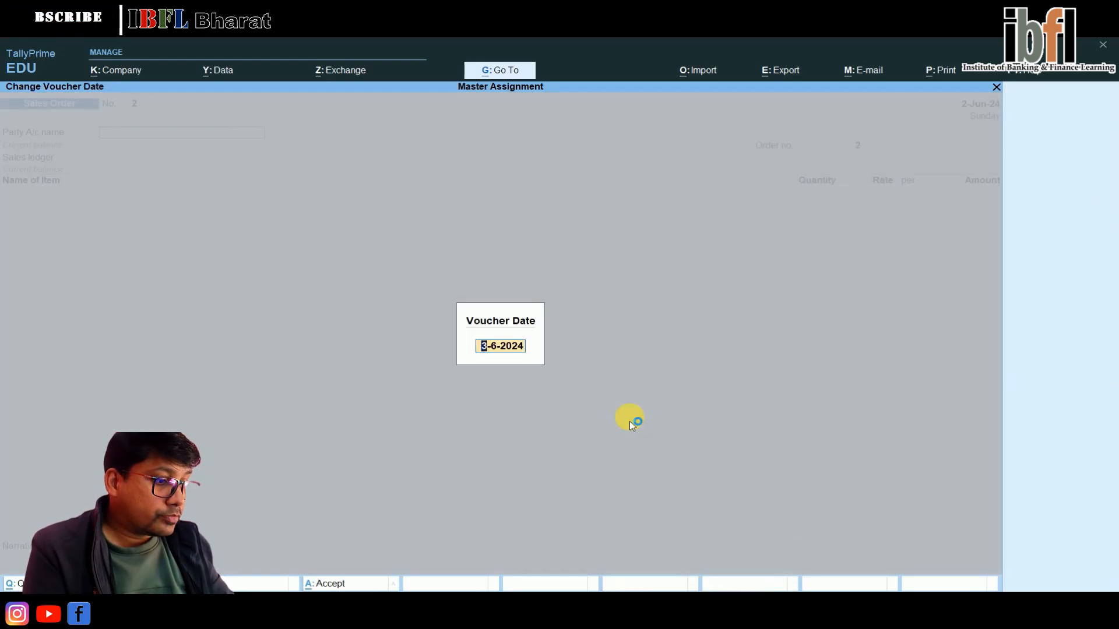
pyautogui.write('2.9')
pyautogui.press('Return')
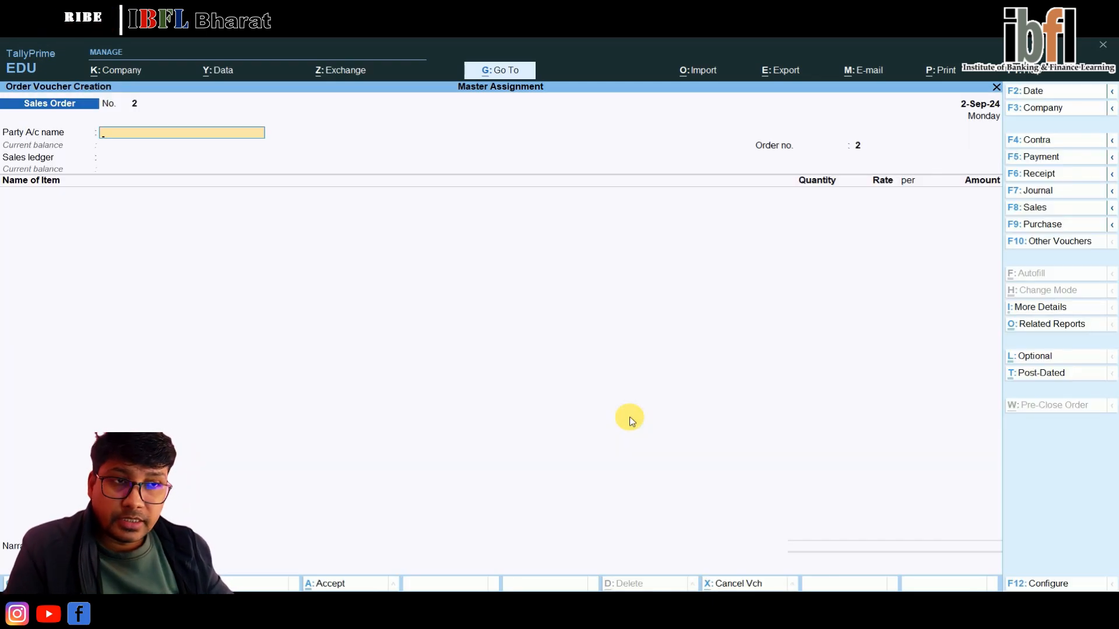
# Show the inactive voucher types in the list for changing the voucher type.
pyautogui.press('F10')
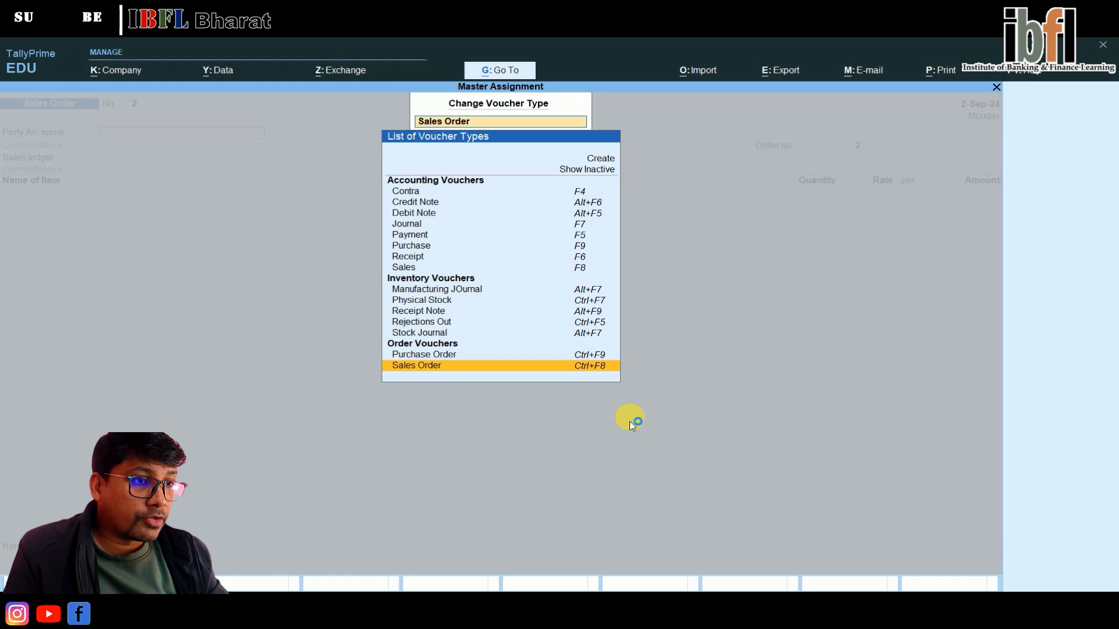
pyautogui.press('Up')
pyautogui.press('Up')
pyautogui.press('Up')
pyautogui.press('Up')
pyautogui.press('Up')
pyautogui.press('Up')
pyautogui.press('Up')
pyautogui.press('Up')
pyautogui.press('Up')
pyautogui.press('Up')
pyautogui.press('Up')
pyautogui.press('Up')
pyautogui.press('Up')
pyautogui.press('Up')
pyautogui.press('Up')
pyautogui.press('Return')
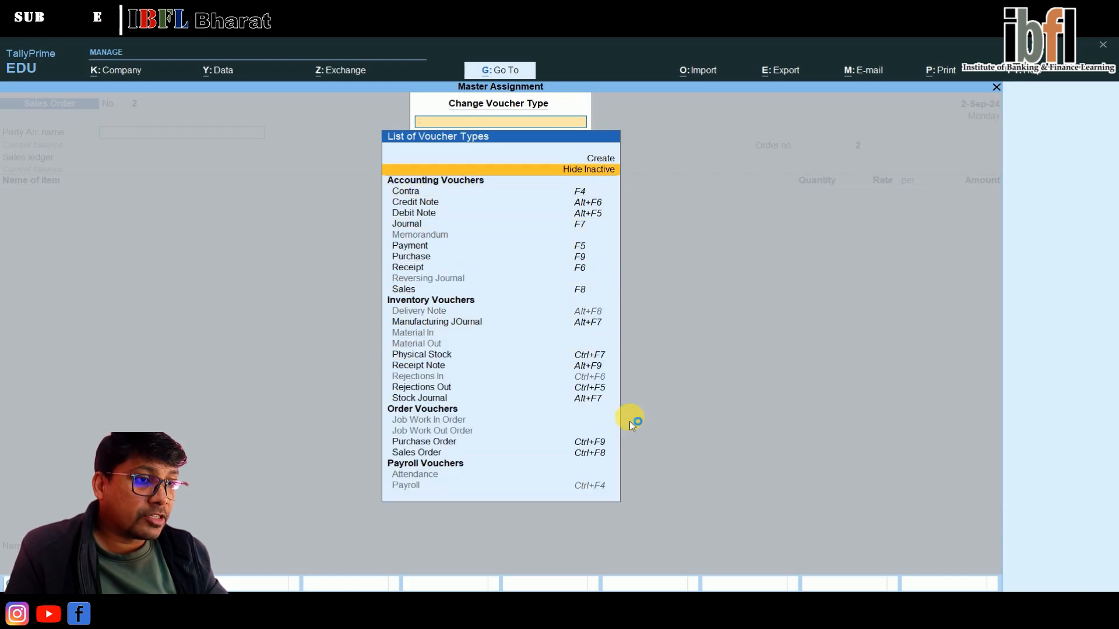
# Switch to the inactive Delivery Note voucher type and activate it.
pyautogui.press('Down')
pyautogui.press('Down')
pyautogui.press('Down')
pyautogui.press('Down')
pyautogui.press('Down')
pyautogui.press('Down')
pyautogui.press('Down')
pyautogui.press('Down')
pyautogui.press('Down')
pyautogui.press('Down')
pyautogui.press('Down')
pyautogui.press('Down')
pyautogui.press('Down')
pyautogui.press('Down')
pyautogui.press('Down')
pyautogui.press('Down')
pyautogui.press('Up')
pyautogui.press('Up')
pyautogui.press('Up')
pyautogui.press('Up')
pyautogui.press('Up')
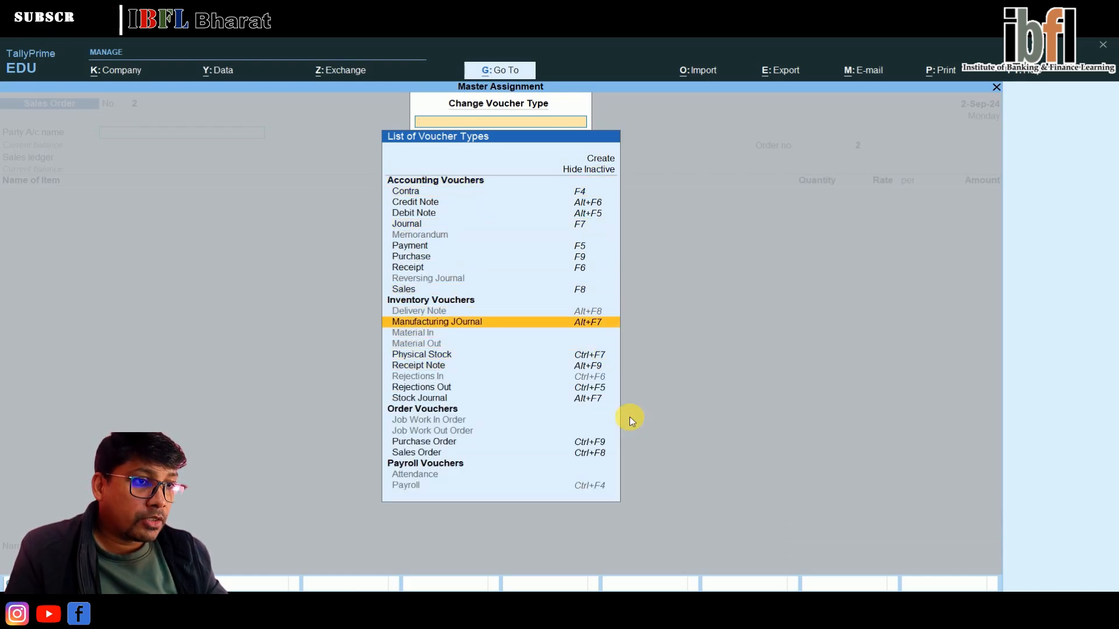
pyautogui.press('Return')
pyautogui.press('y')
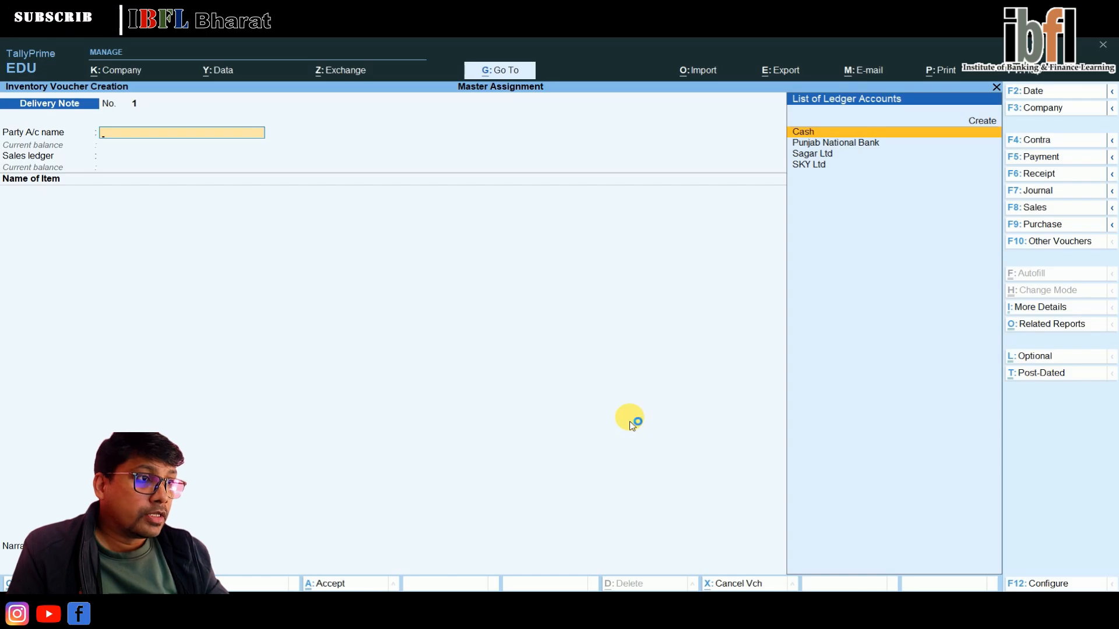
# Select Sagar Ltd as the delivery note's party and link its sales order dated 2-Jun-24.
pyautogui.press('Down')
pyautogui.press('Down')
pyautogui.press('Return')
pyautogui.press('Down')
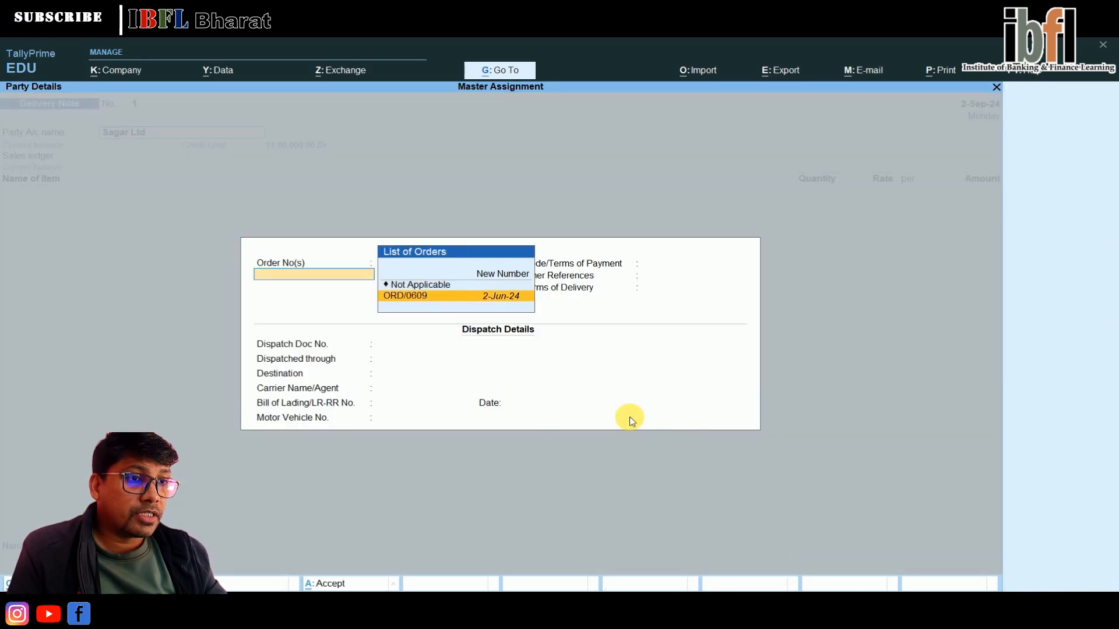
pyautogui.press('Return')
# Leave the dispatch details blank and accept Sagar Ltd's default party details and the Sales ledger for the delivery note.
pyautogui.press('Return')
pyautogui.press('Return')
pyautogui.press('Return')
pyautogui.press('Return')
pyautogui.press('Return')
pyautogui.press('Return')
pyautogui.press('Return')
pyautogui.press('Return')
pyautogui.press('Return')
pyautogui.press('Return')
pyautogui.press('Return')
pyautogui.press('Return')
pyautogui.press('Return')
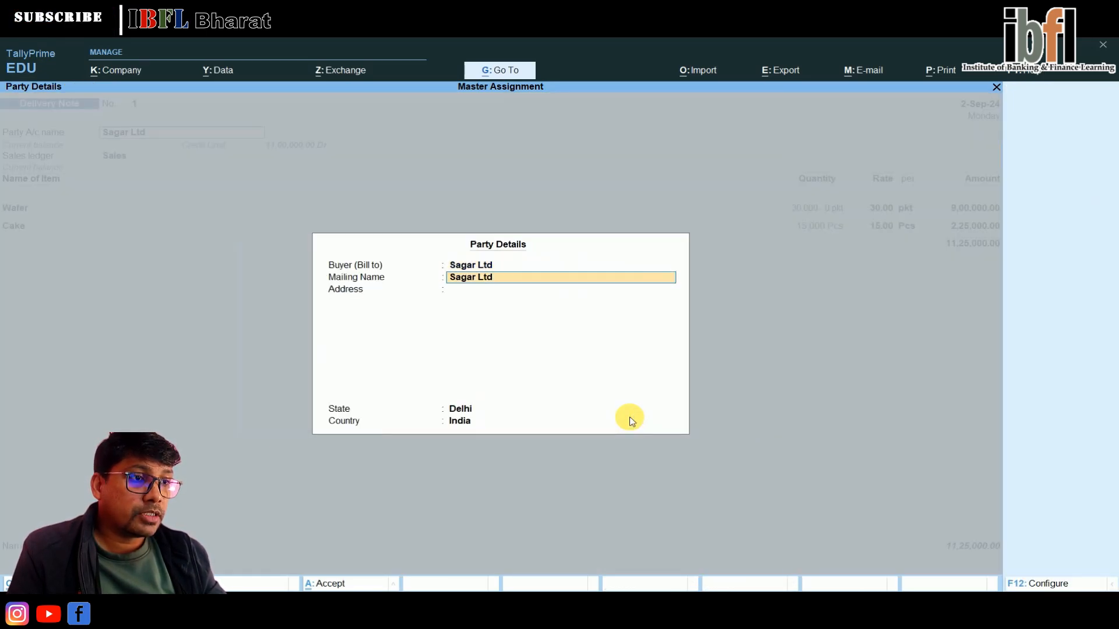
pyautogui.press('Return')
pyautogui.press('Return')
pyautogui.press('Return')
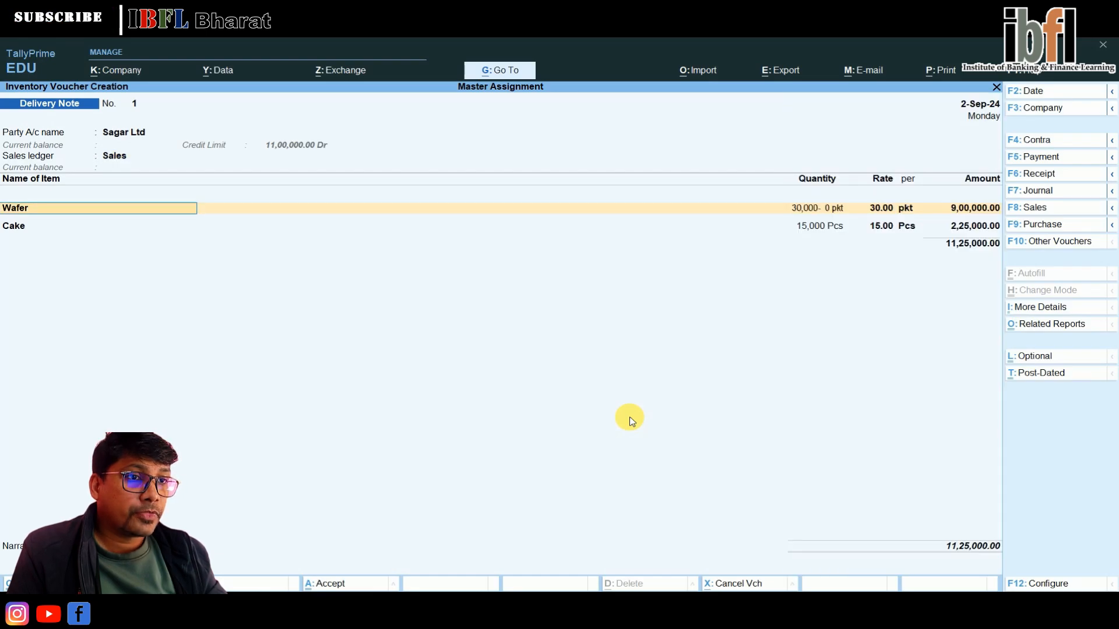
# Assign the new tracking number SAL/Track/0609 to Wafer in the delivery note and link it to order ORD/0609.
pyautogui.press('Return')
pyautogui.press('Return')
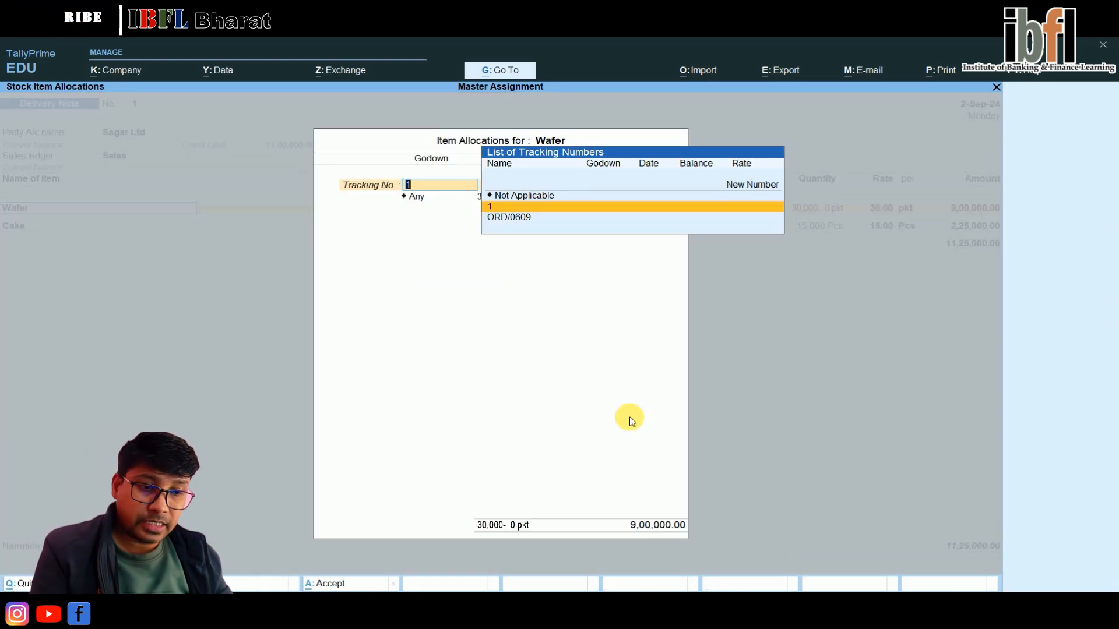
pyautogui.write('SAI')
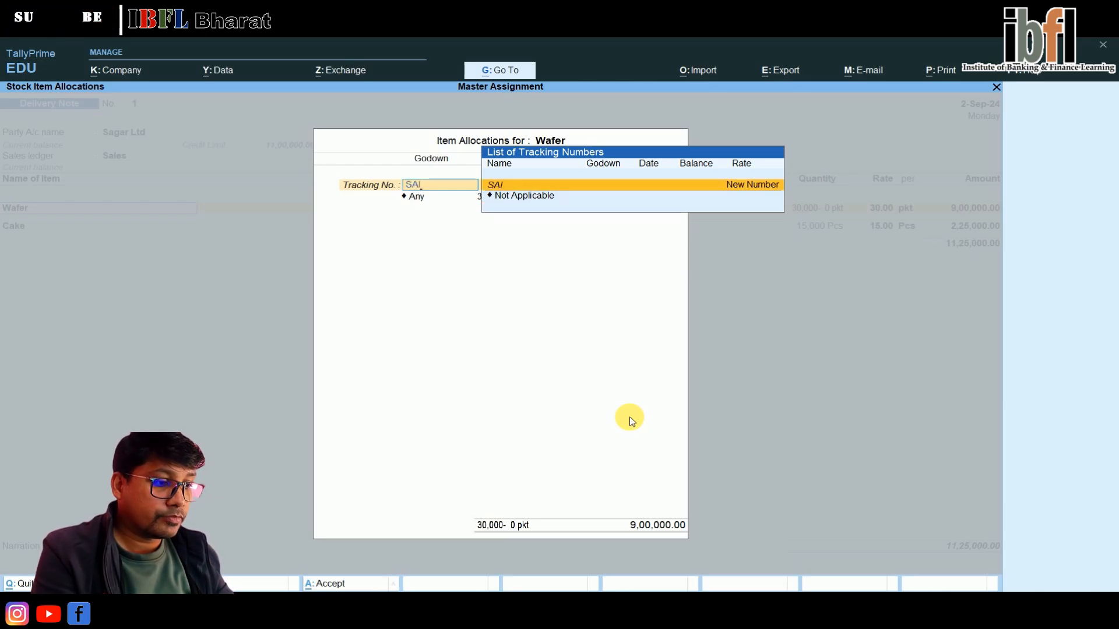
pyautogui.write('L/Tra')
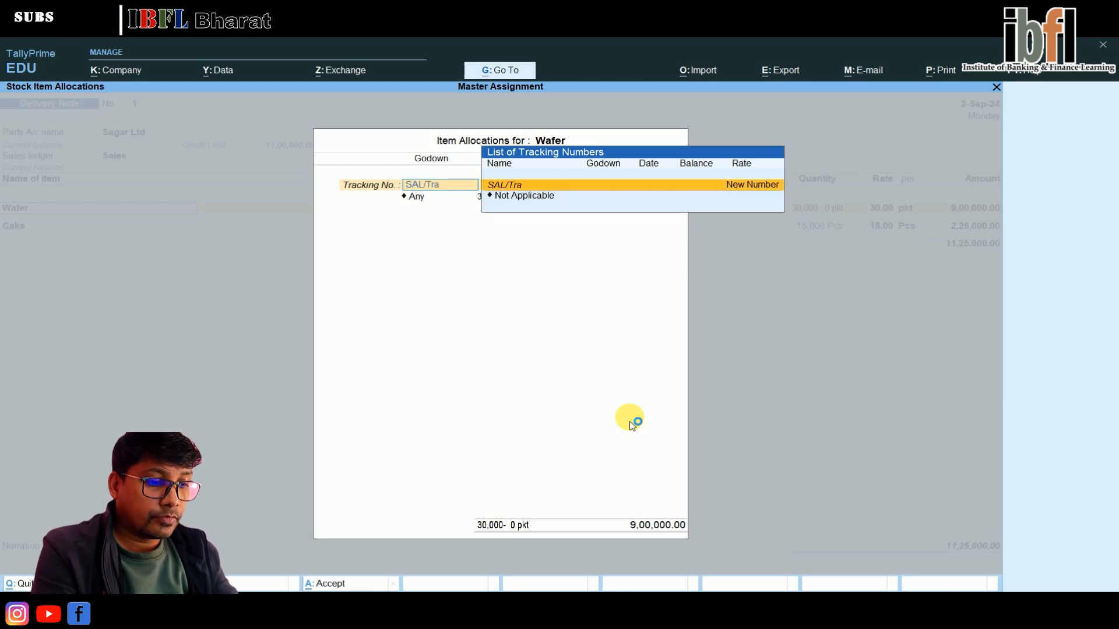
pyautogui.write('ck/0609')
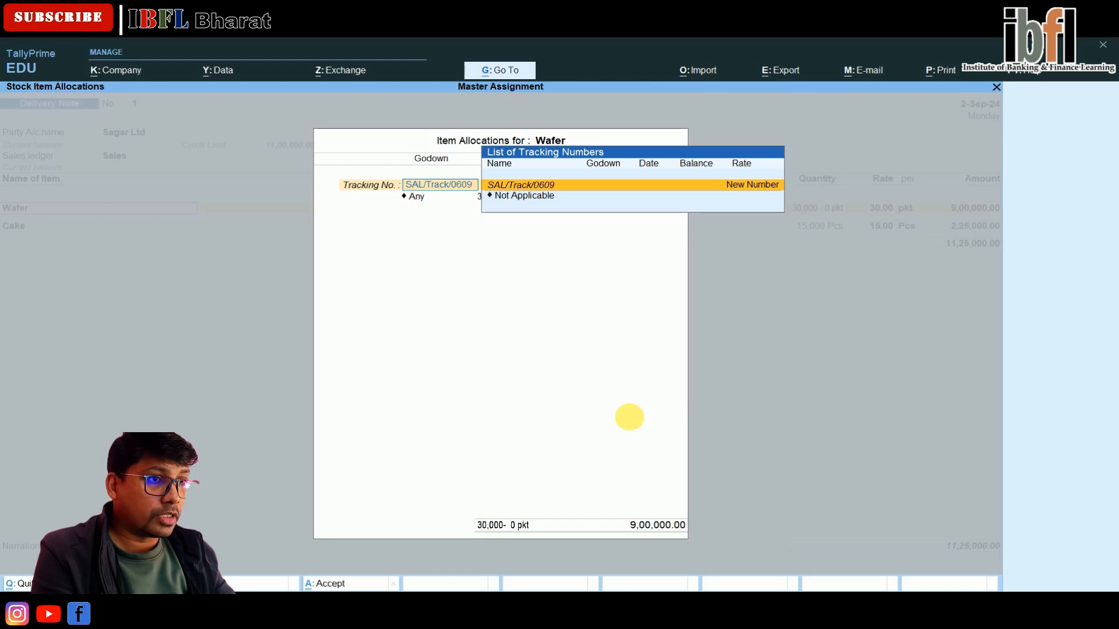
pyautogui.press('Return')
pyautogui.press('Return')
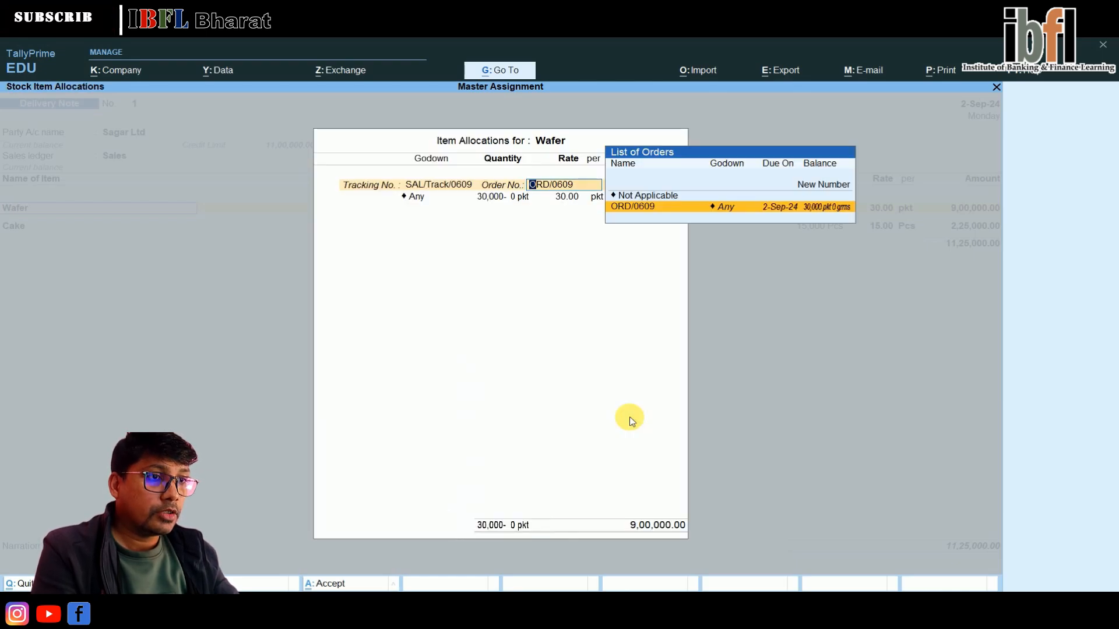
pyautogui.hotkey('shift', 'Tab')
pyautogui.press('Return')
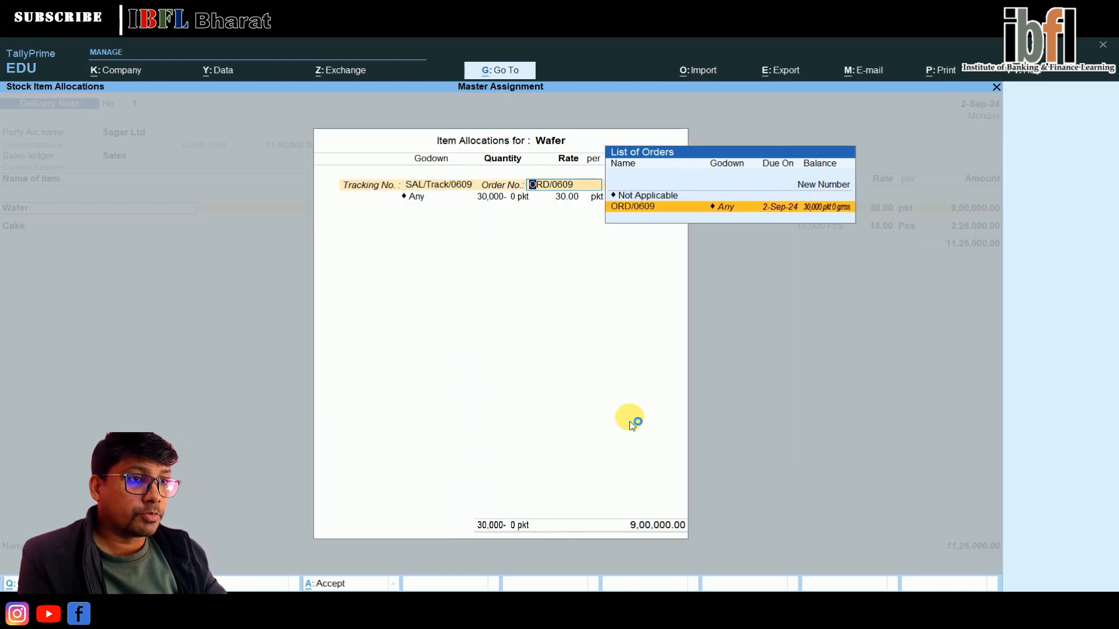
pyautogui.press('Return')
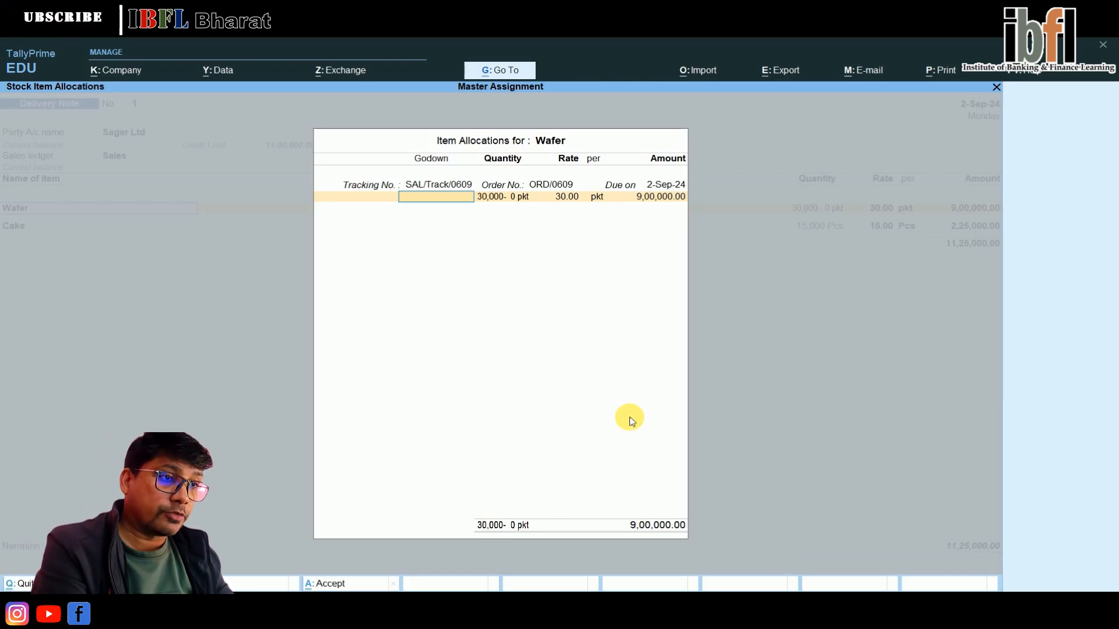
# Allocate the 30,000 pkt of Wafer to the Head Office godown at a rate of 30.00.
pyautogui.press('Return')
pyautogui.press('Return')
pyautogui.press('Return')
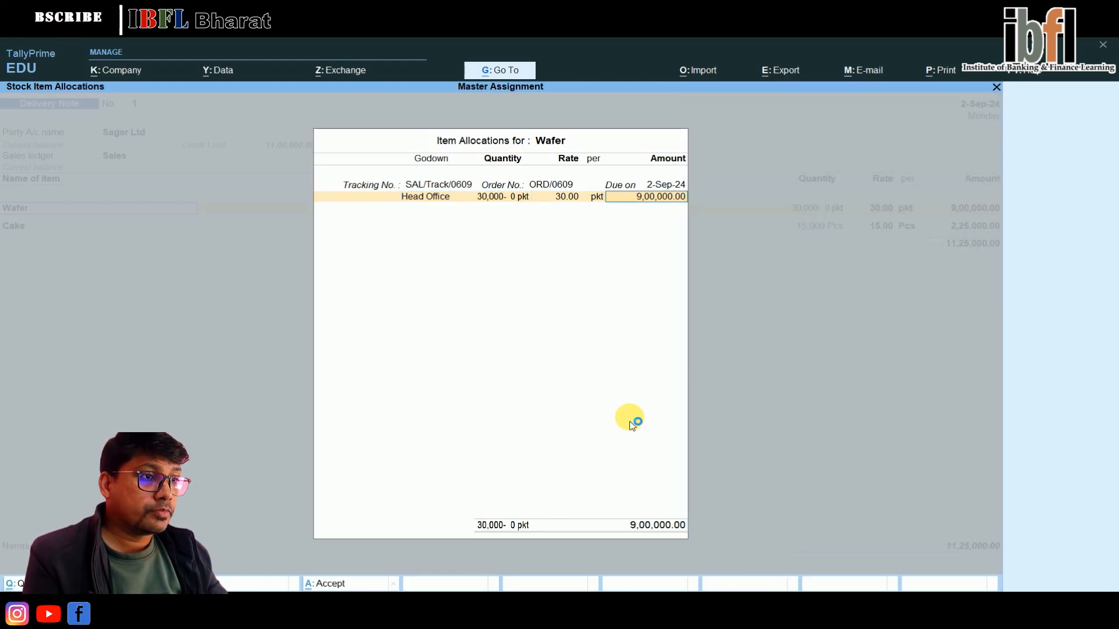
pyautogui.press('Return')
pyautogui.press('Return')
pyautogui.press('Return')
# Assign tracking number SAL/Track/0609 to Cake in the delivery note and link it to order ORD/0609.
pyautogui.press('Return')
pyautogui.write('1')
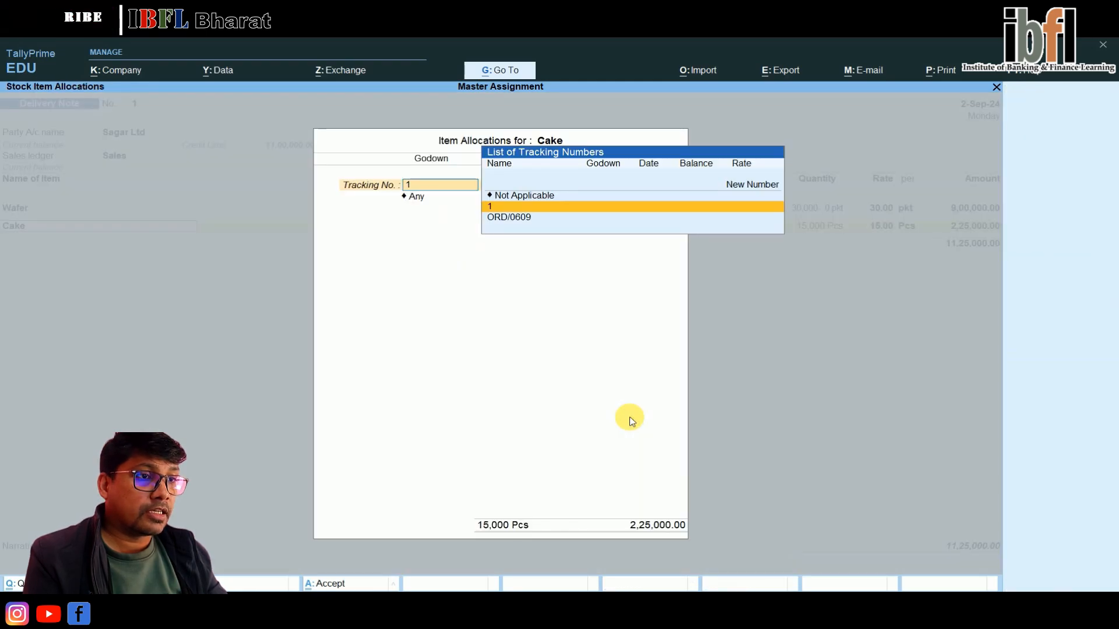
pyautogui.press('BackSpace')
pyautogui.write('SAL/Track/0609')
pyautogui.press('Return')
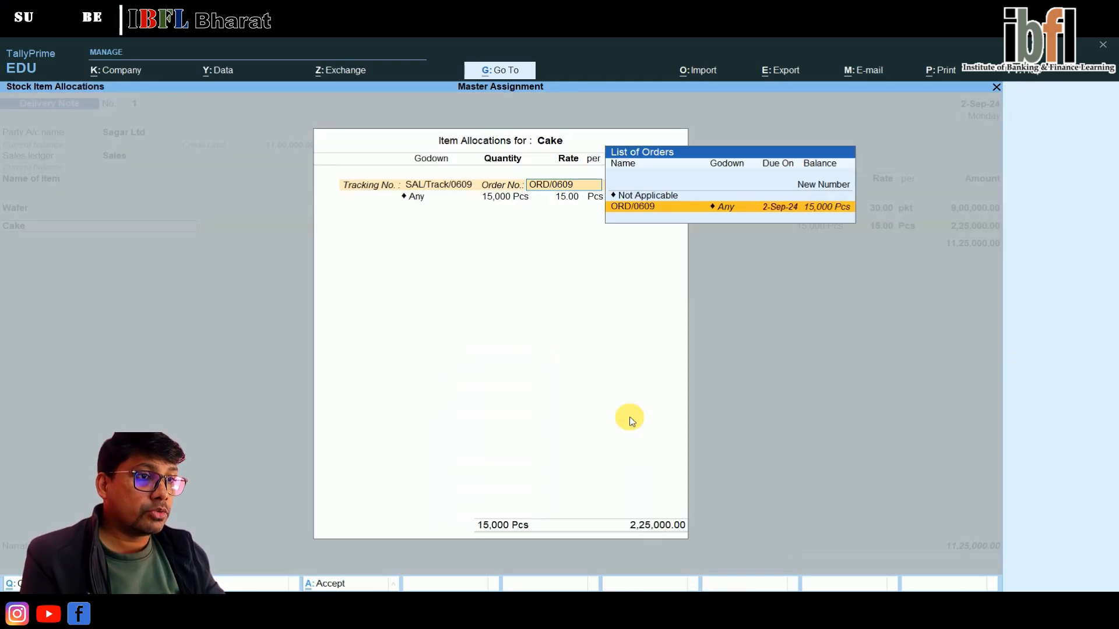
pyautogui.press('Return')
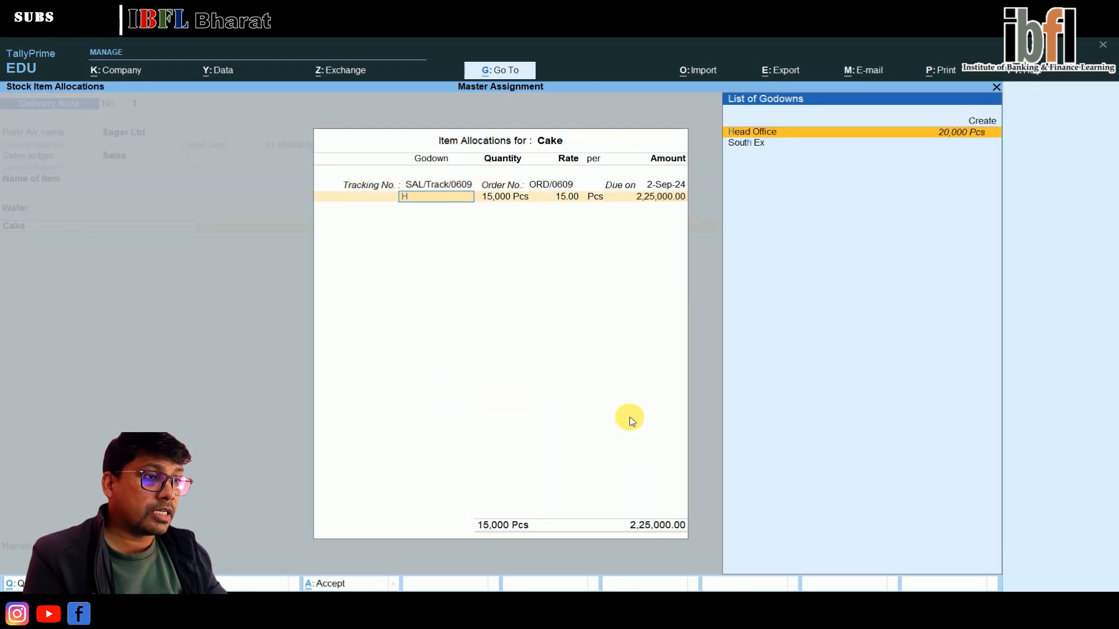
# Allocate the 15,000 Pcs of Cake to the Head Office godown at a rate of 15.00.
pyautogui.press('Return')
pyautogui.press('Return')
pyautogui.press('Return')
pyautogui.press('Return')
pyautogui.press('Return')
pyautogui.press('Return')
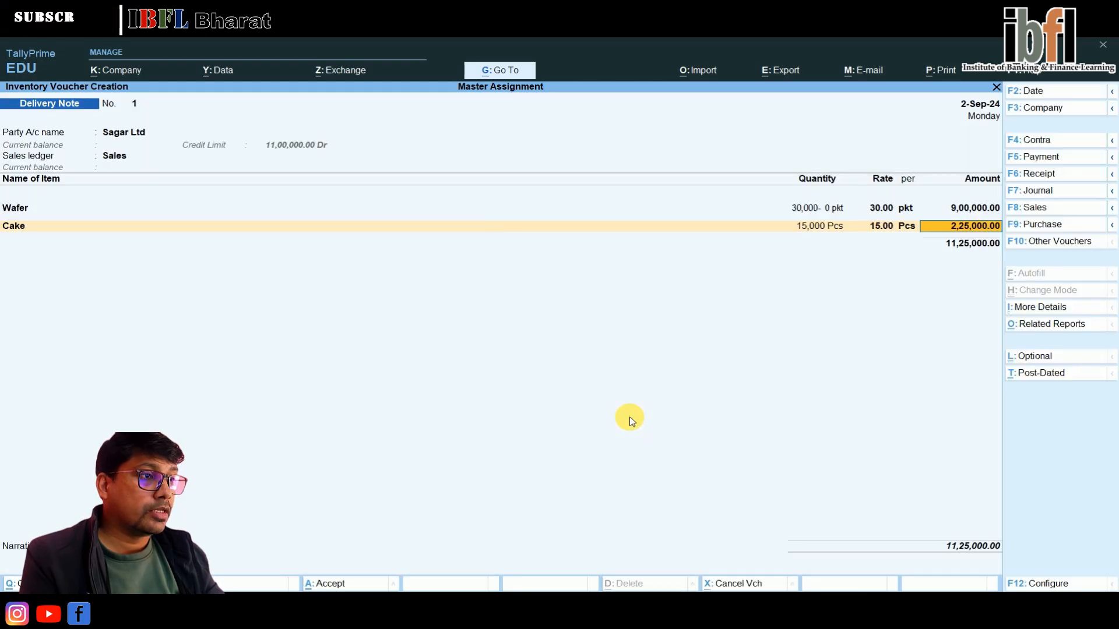
pyautogui.press('Return')
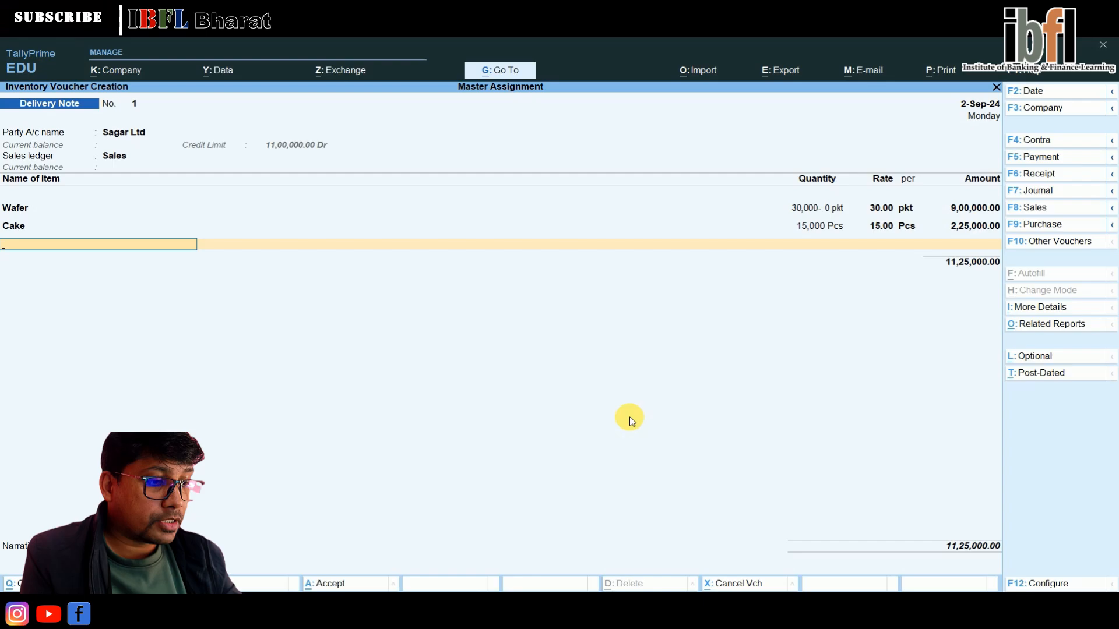
# Enable the discount column in invoices in the company features and save the change.
pyautogui.press('F11')
pyautogui.press('Down')
pyautogui.press('Down')
pyautogui.press('Down')
pyautogui.press('Down')
pyautogui.press('Down')
pyautogui.press('Down')
pyautogui.press('Down')
pyautogui.press('Down')
pyautogui.press('Down')
pyautogui.press('Down')
pyautogui.press('Down')
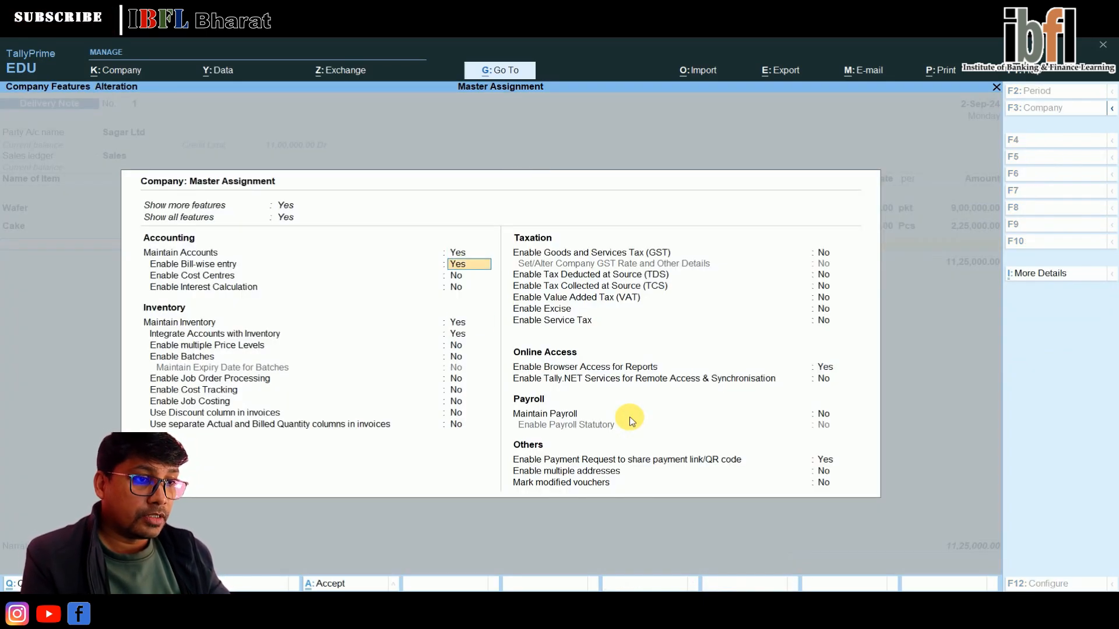
pyautogui.press('y')
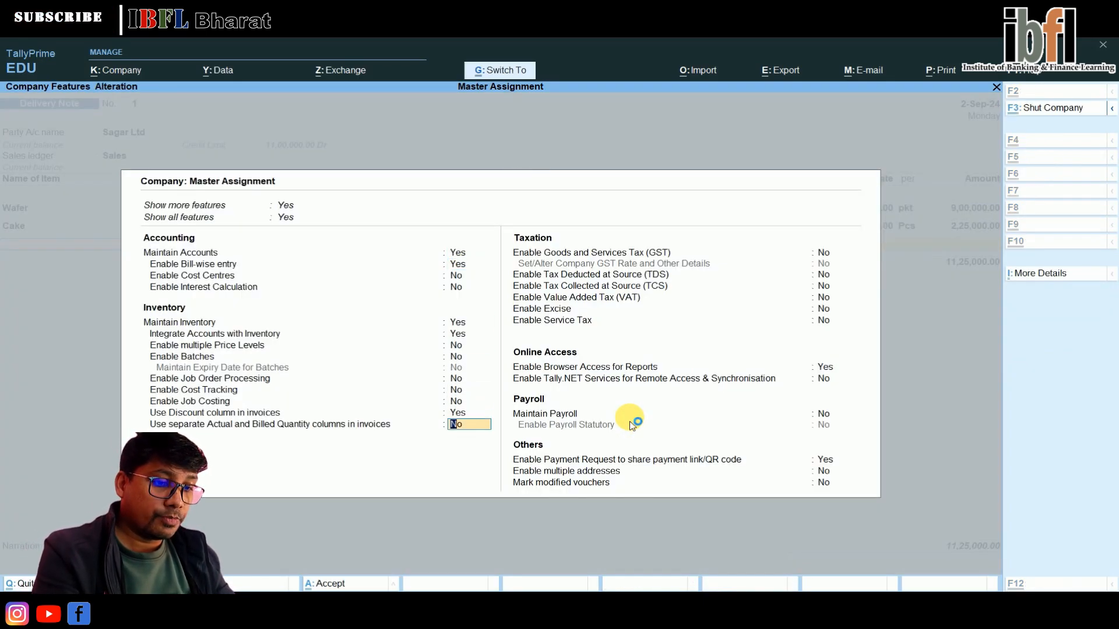
pyautogui.press('Return')
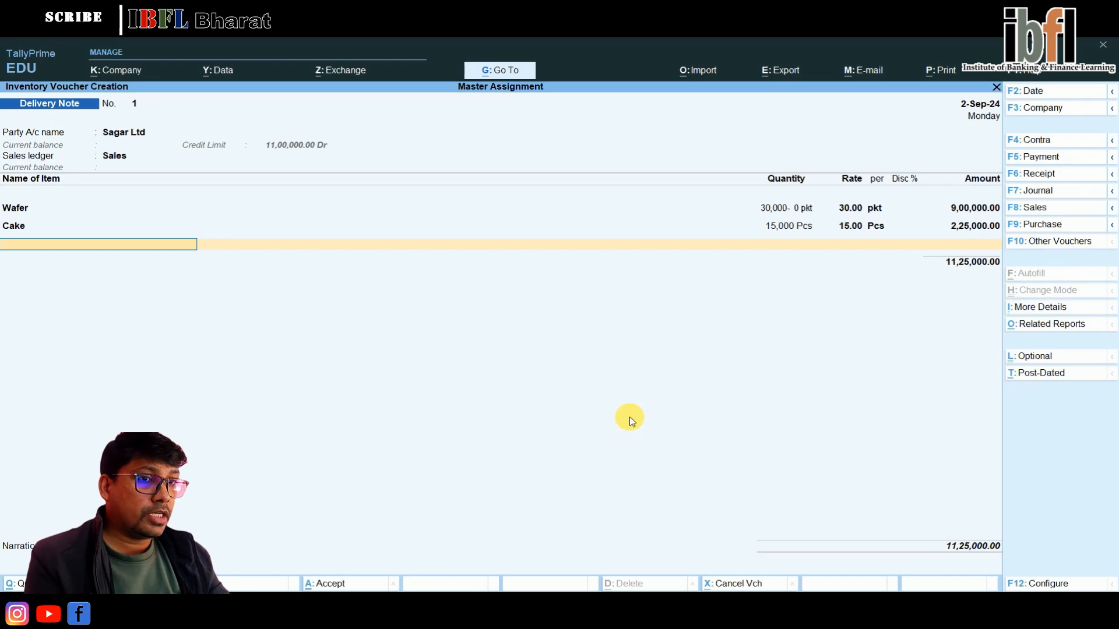
# Reopen Wafer's allocation in the delivery note and give it a 10% discount.
pyautogui.press('Up')
pyautogui.press('Up')
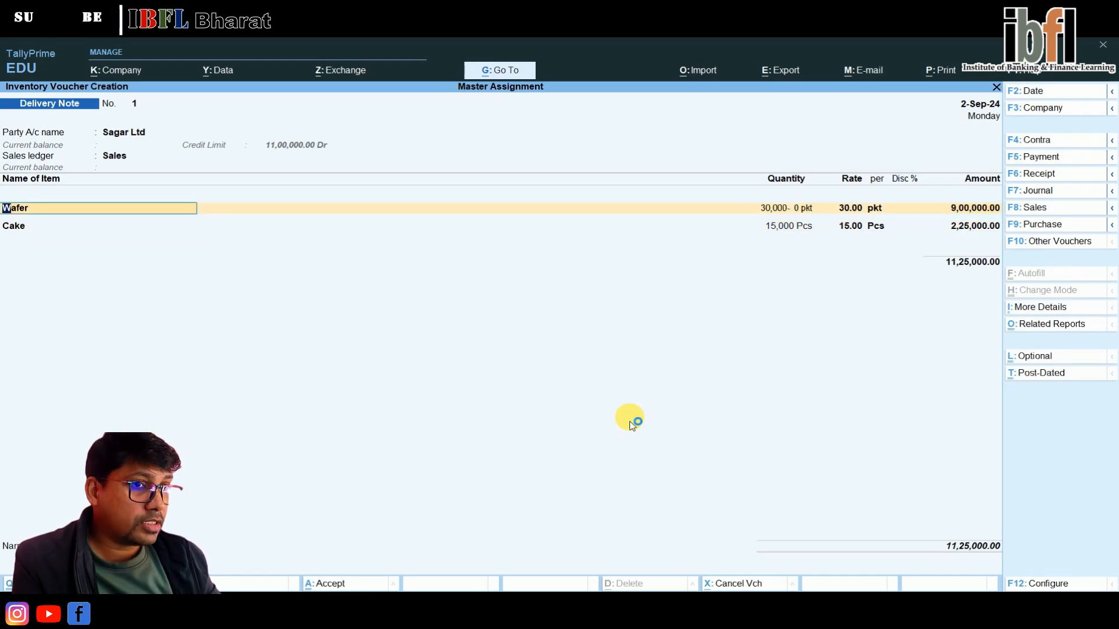
pyautogui.press('Return')
pyautogui.press('Return')
pyautogui.press('Return')
pyautogui.press('Return')
pyautogui.press('Return')
pyautogui.press('Return')
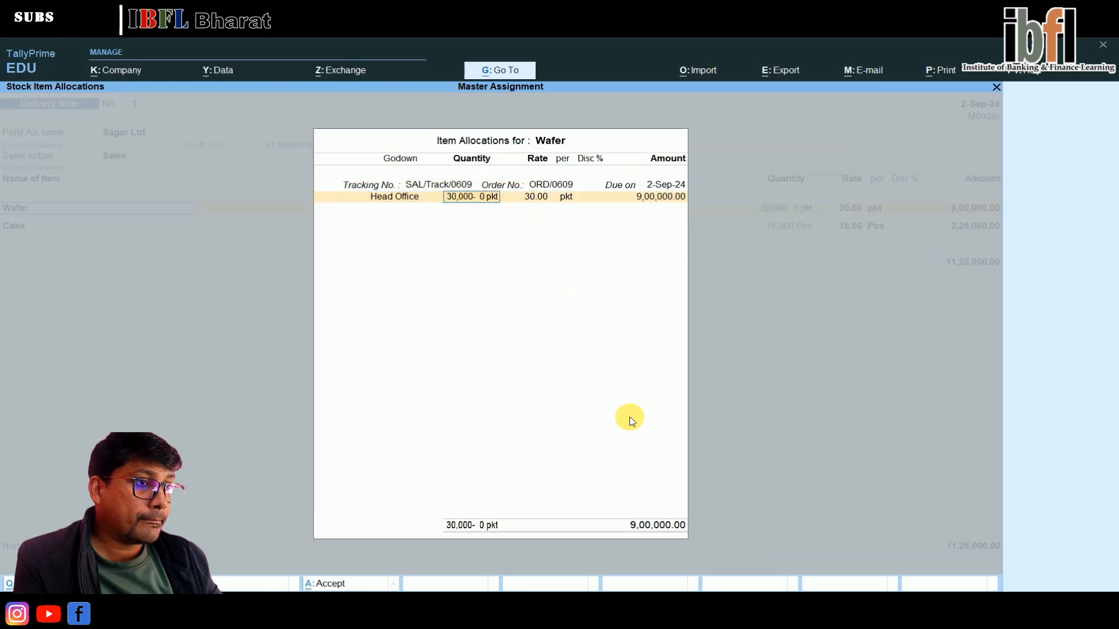
pyautogui.press('Return')
pyautogui.press('Return')
pyautogui.press('Return')
pyautogui.write('10')
pyautogui.press('Return')
pyautogui.press('Return')
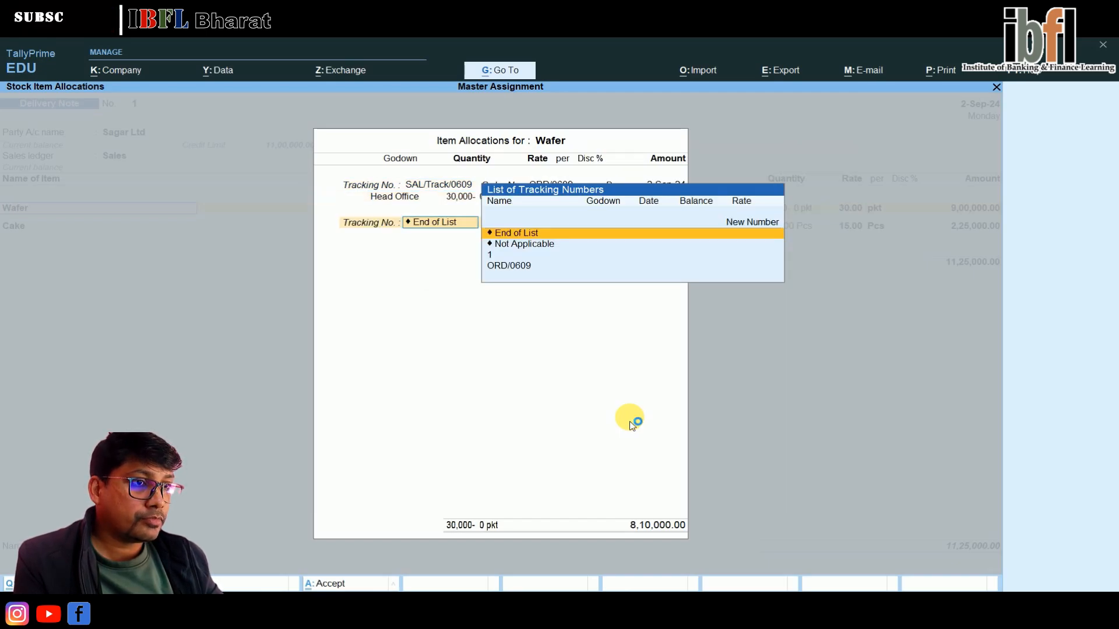
pyautogui.press('Return')
pyautogui.press('Return')
# Give Cake a 5% discount in its delivery note allocation.
pyautogui.press('Return')
pyautogui.press('Return')
pyautogui.press('Return')
pyautogui.press('Return')
pyautogui.press('Return')
pyautogui.press('Return')
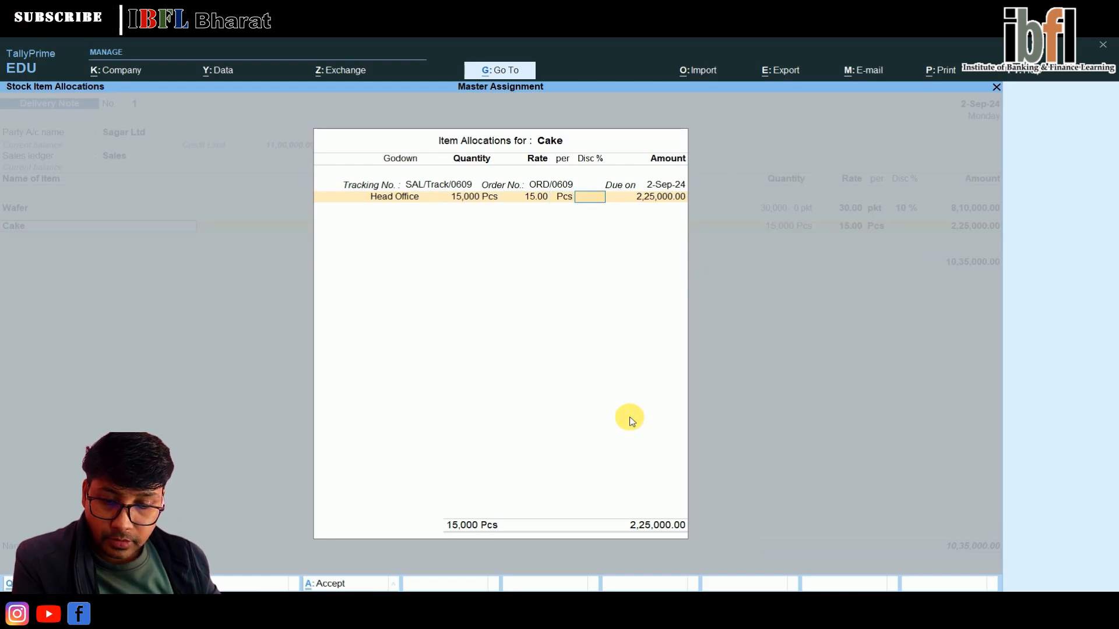
pyautogui.write('5')
pyautogui.press('Return')
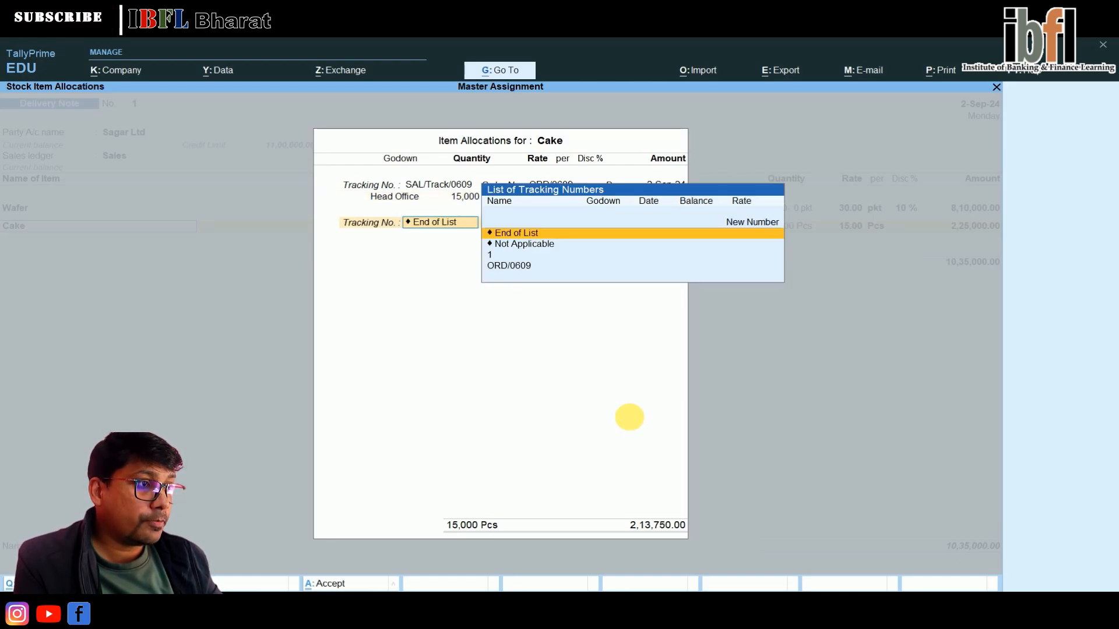
pyautogui.press('Return')
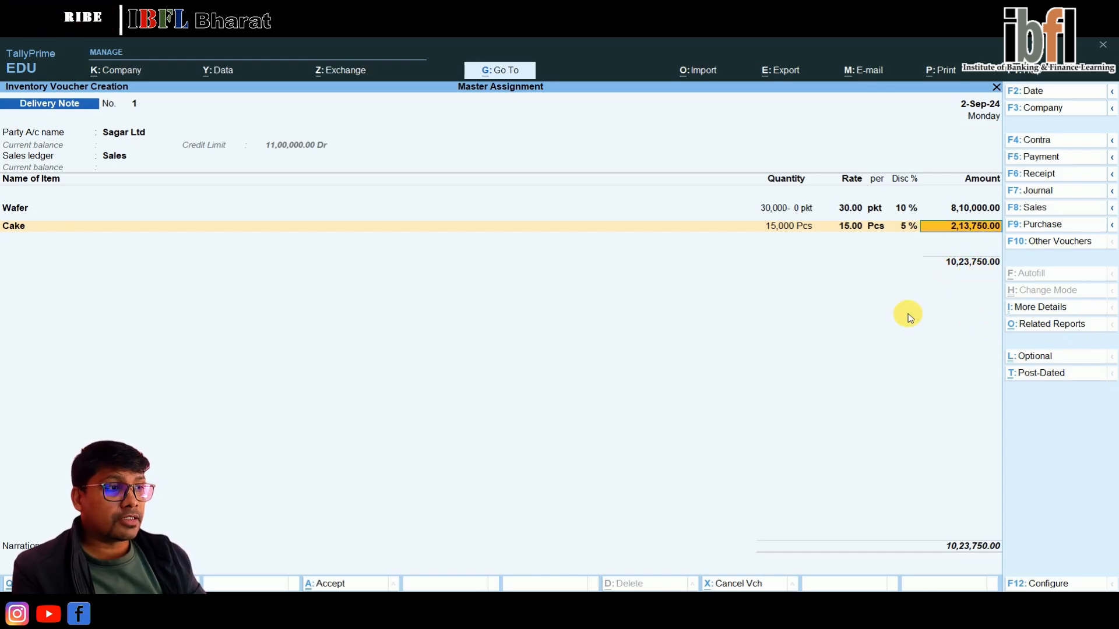
# Finish the item list, leave the narration blank and save the delivery note.
pyautogui.press('Return')
pyautogui.press('Return')
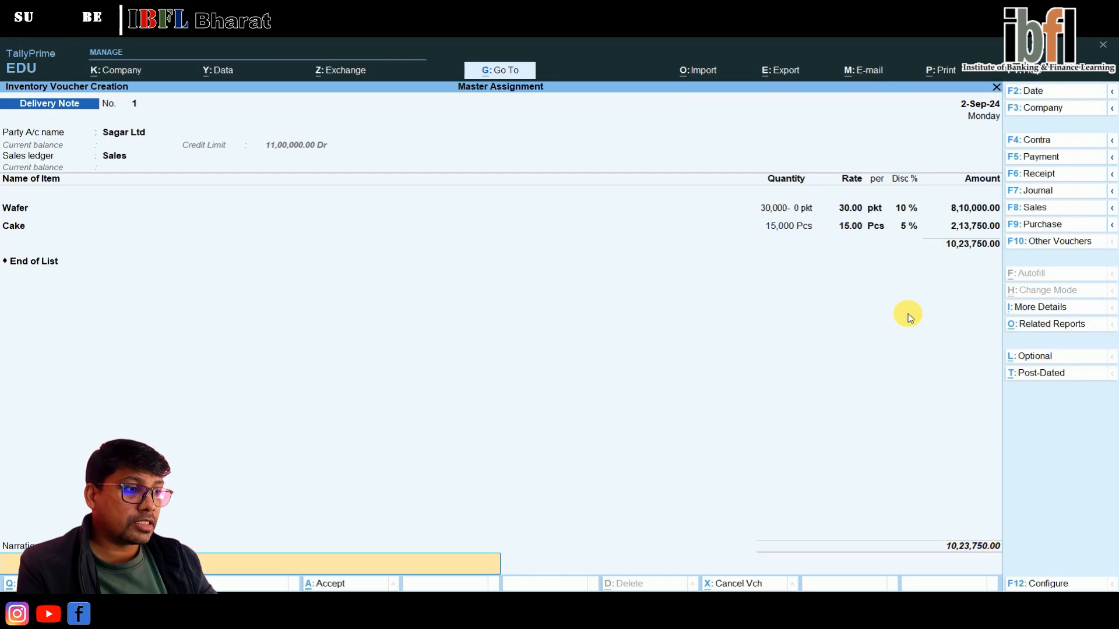
pyautogui.press('Return')
pyautogui.press('Return')
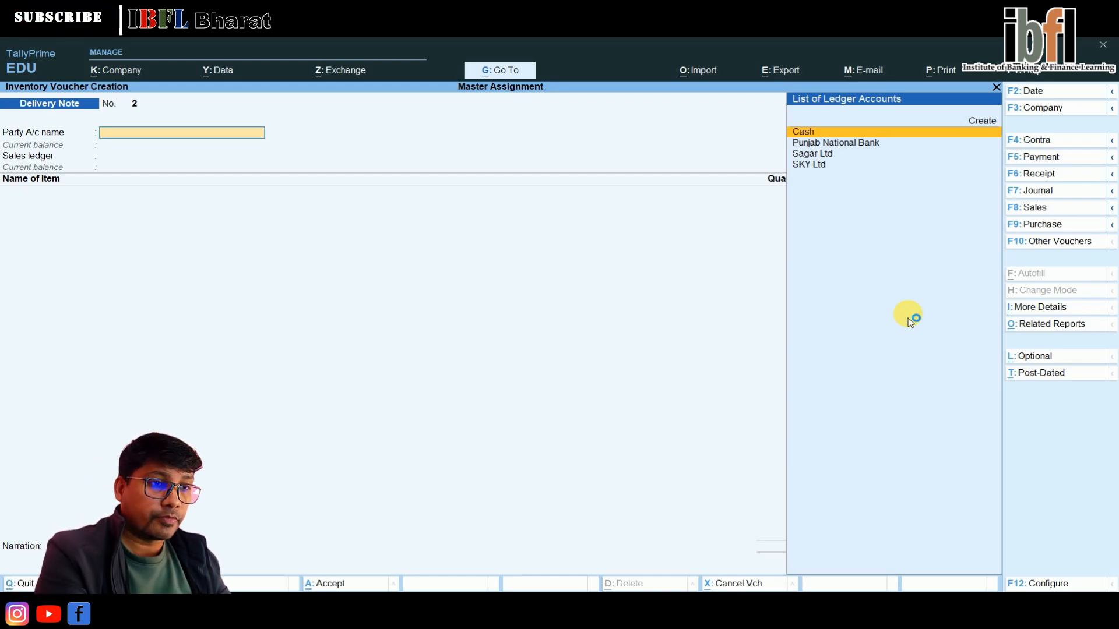
# Start a sales voucher dated 1-Oct-24 for Sagar Ltd and link delivery note SAL/Track/0609 to it.
pyautogui.press('Down')
pyautogui.press('Down')
pyautogui.press('F8')
pyautogui.press('Return')
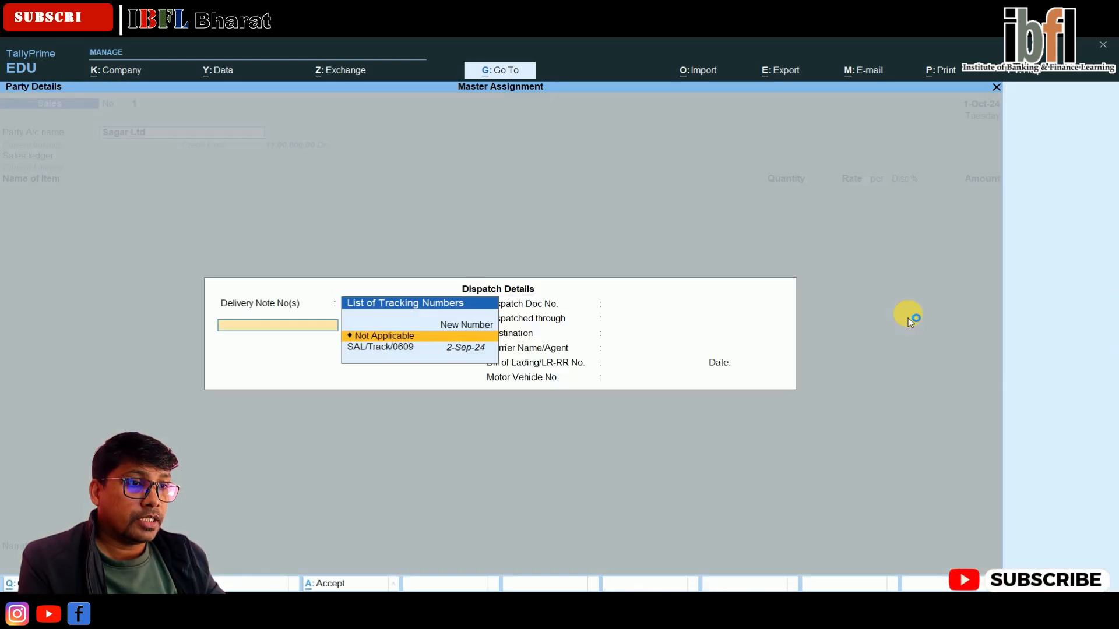
pyautogui.press('Down')
pyautogui.press('Return')
pyautogui.press('Return')
pyautogui.press('Return')
pyautogui.press('Return')
pyautogui.press('Return')
pyautogui.press('Return')
pyautogui.press('Return')
pyautogui.press('Return')
pyautogui.press('Return')
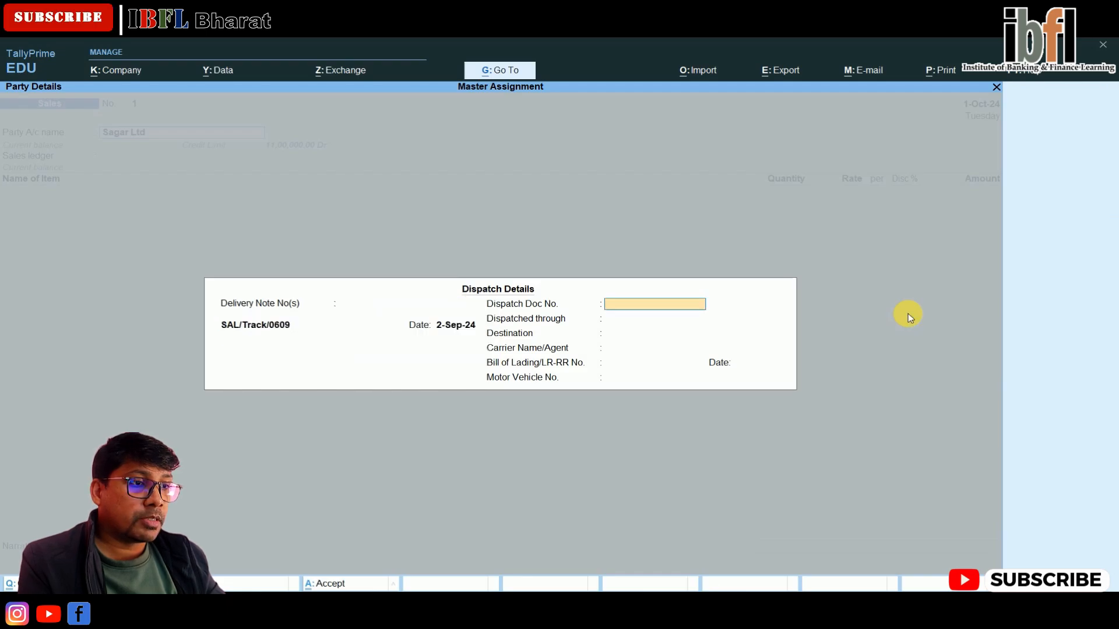
# Leave the sales voucher's dispatch details blank and accept Sagar Ltd's default party details and the Sales ledger.
pyautogui.press('Return')
pyautogui.press('Return')
pyautogui.press('Return')
pyautogui.press('Return')
pyautogui.press('Return')
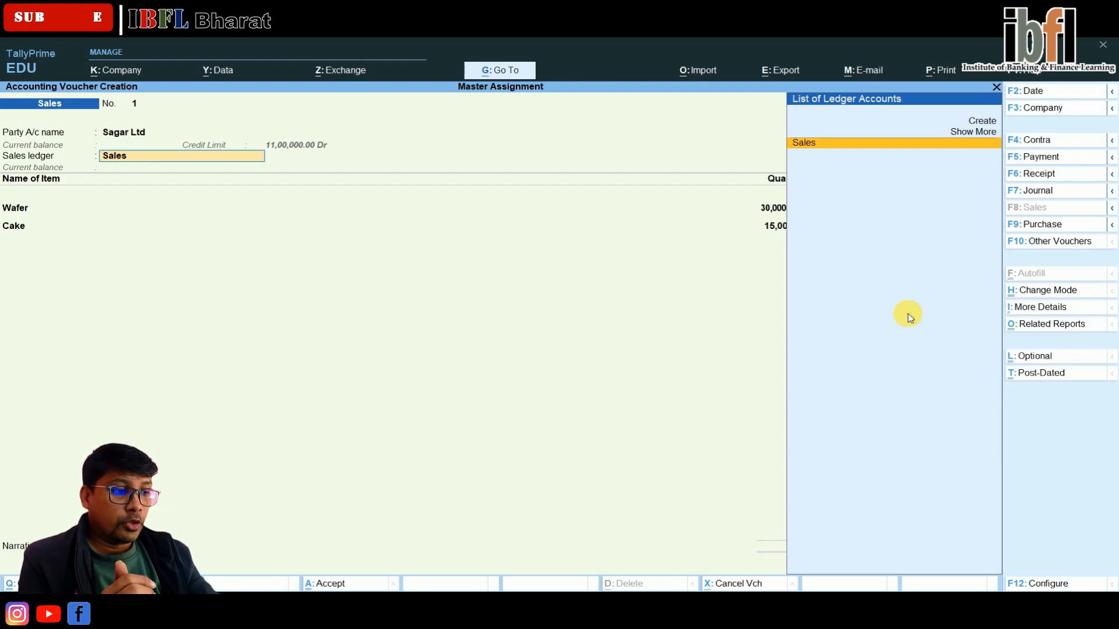
pyautogui.press('Return')
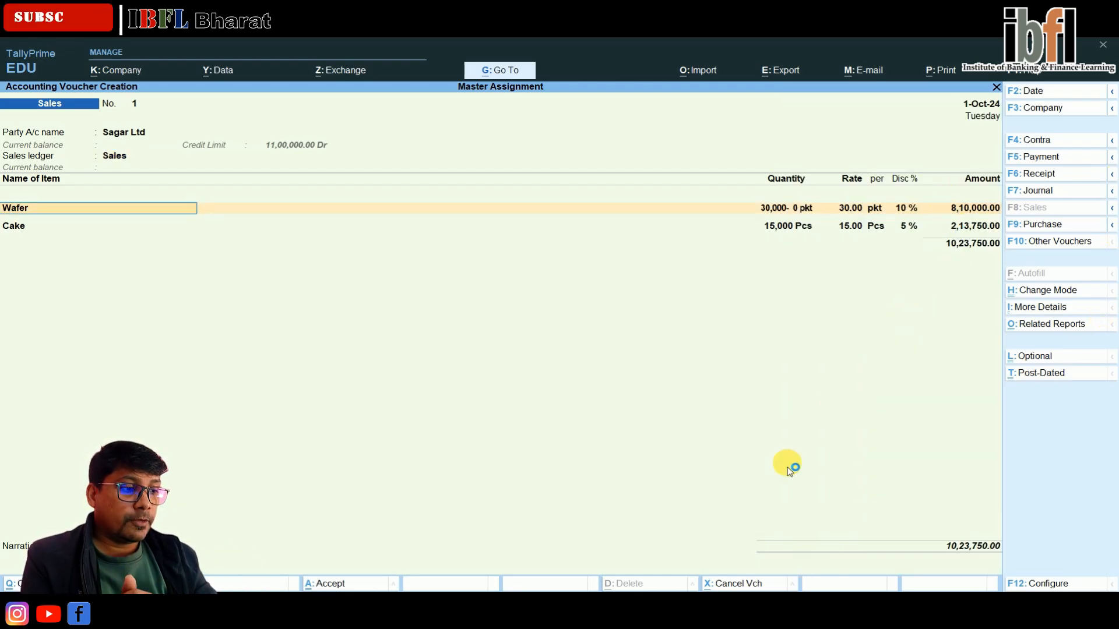
# Accept Wafer's tracked allocation in the sales voucher with its linked order, Head Office godown, quantity, rate and 10% discount.
pyautogui.press('Return')
pyautogui.press('Return')
pyautogui.press('Return')
pyautogui.press('Return')
pyautogui.press('Return')
pyautogui.press('Return')
pyautogui.press('Return')
pyautogui.press('Return')
pyautogui.press('Return')
pyautogui.press('Return')
pyautogui.press('Return')
pyautogui.press('Return')
pyautogui.press('Return')
pyautogui.press('Return')
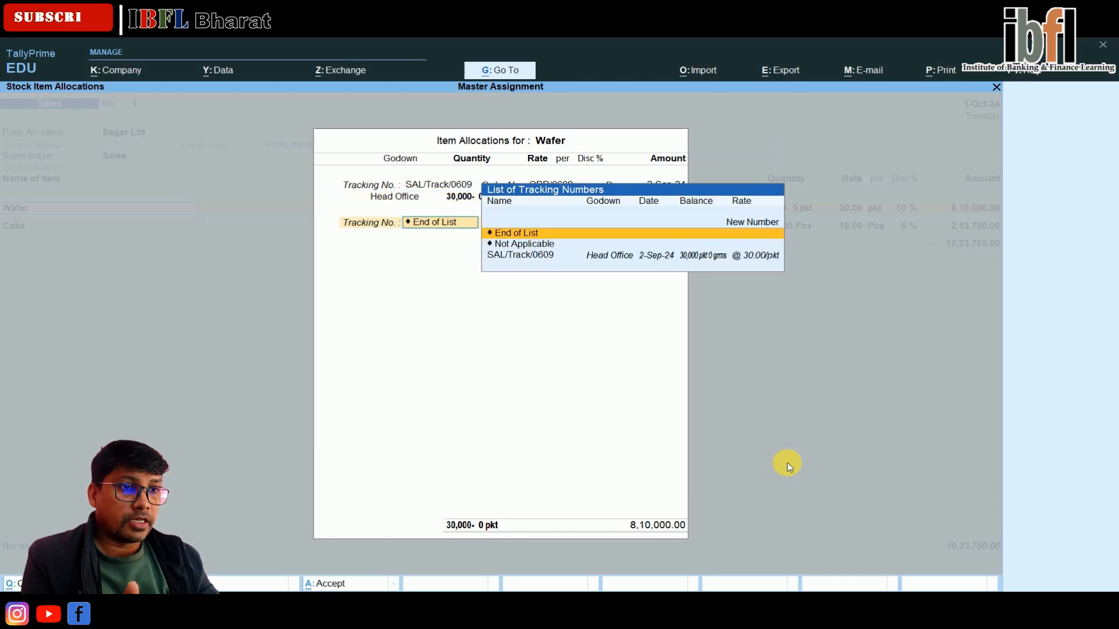
pyautogui.press('Return')
# Accept Cake's tracked allocation in the sales voucher and end the item list.
pyautogui.press('Return')
pyautogui.press('Return')
pyautogui.press('Return')
pyautogui.press('Return')
pyautogui.press('Return')
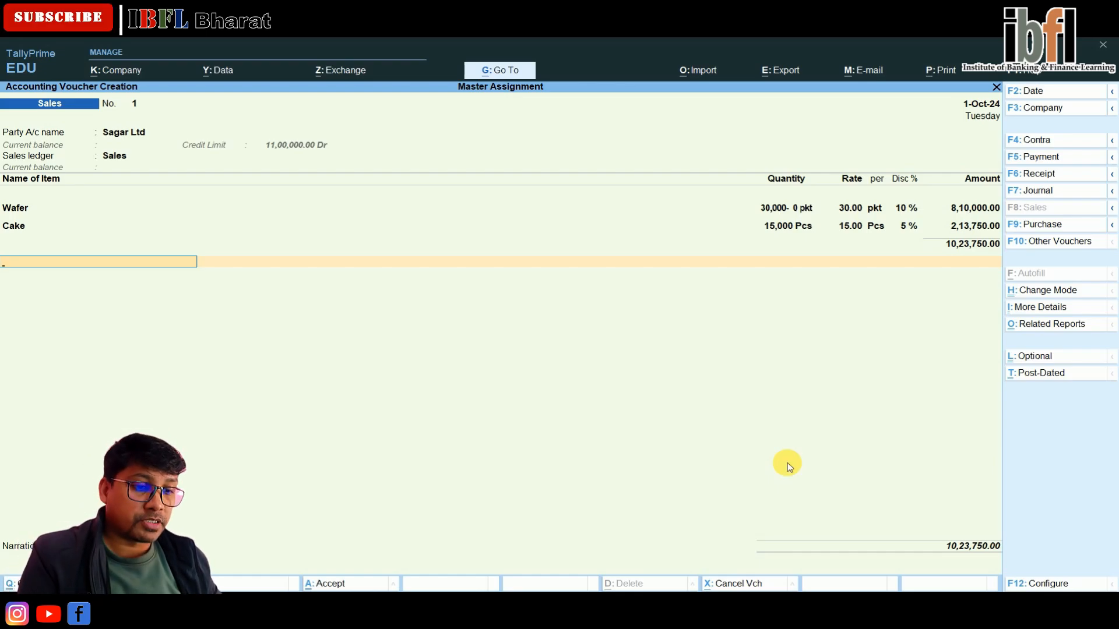
# Create a Freight ledger under Indirect Incomes from the sales voucher, keeping its ledger type Not Applicable and bank details off.
pyautogui.write('F')
pyautogui.press('Up')
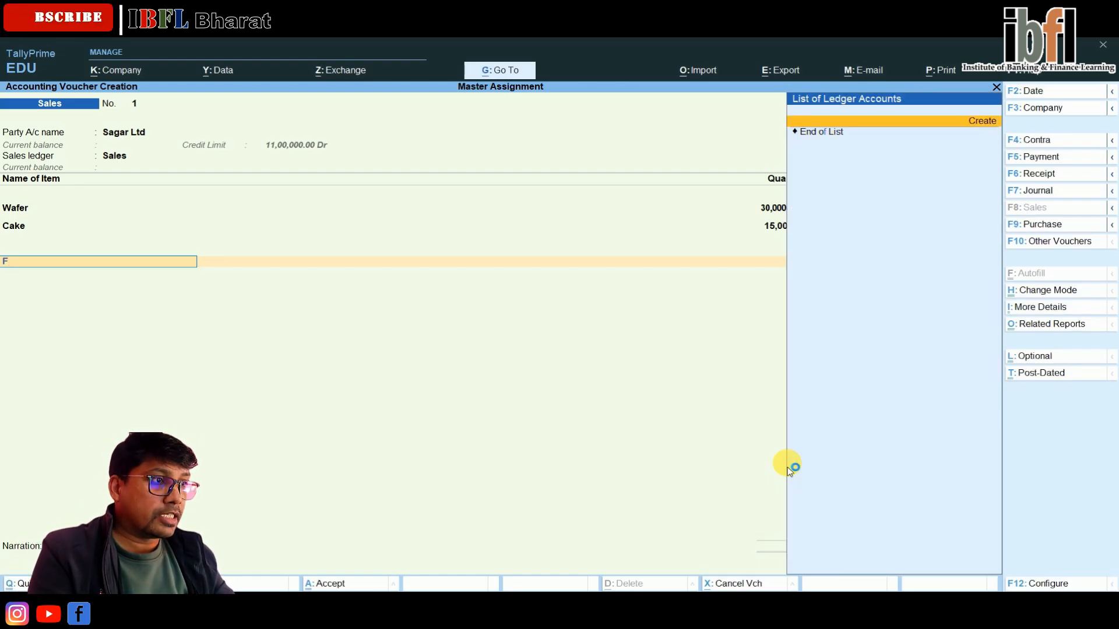
pyautogui.press('Return')
pyautogui.write('Freight')
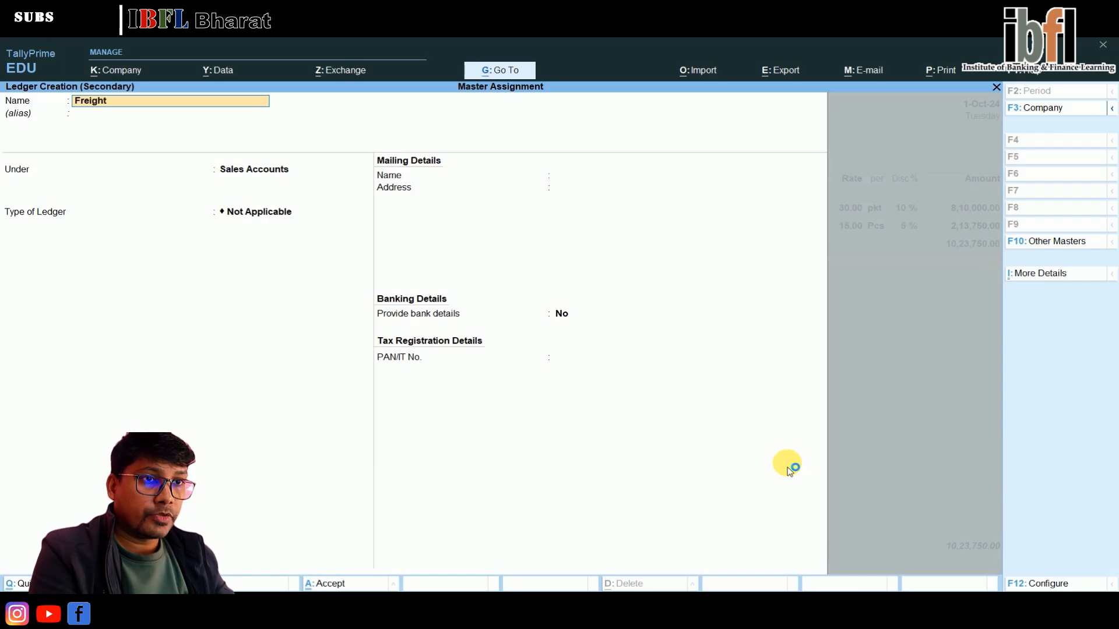
pyautogui.press('Return')
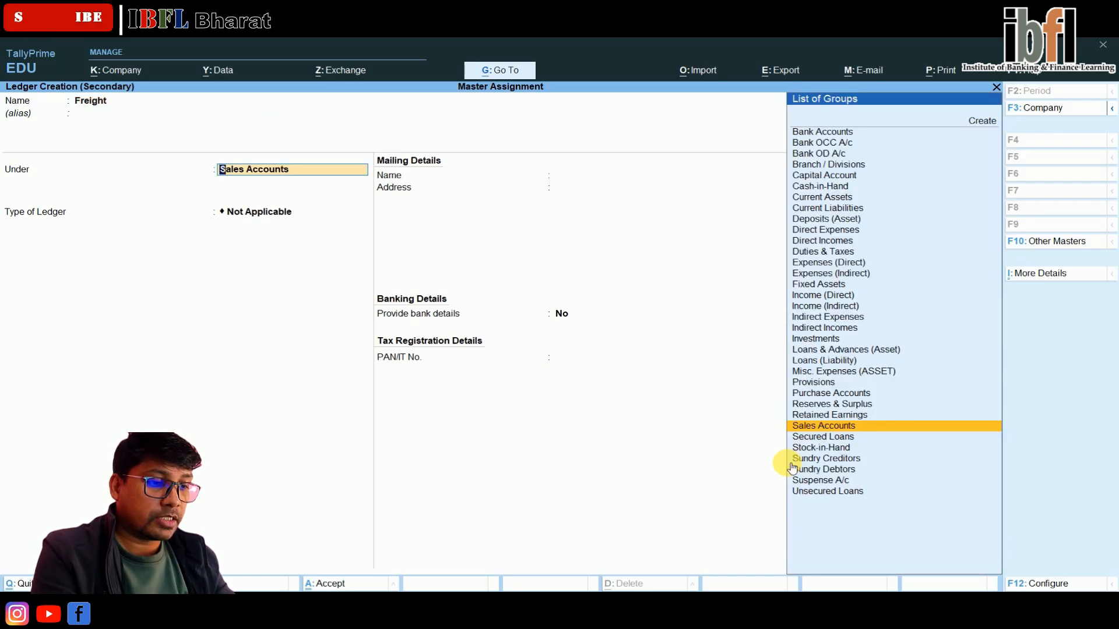
pyautogui.write('In')
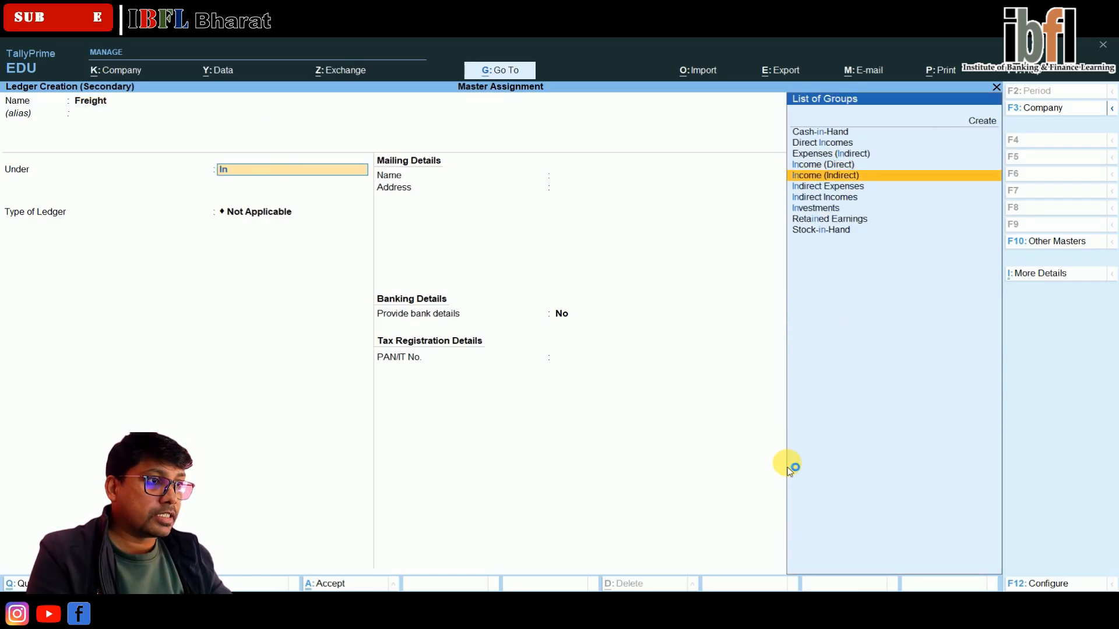
pyautogui.press('Down')
pyautogui.press('Down')
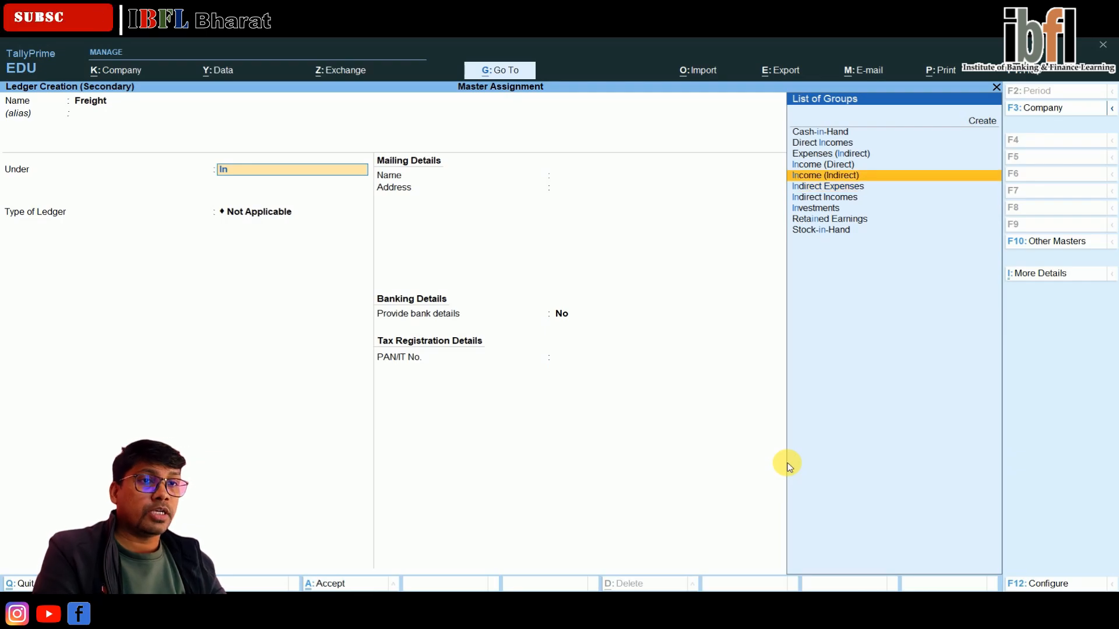
pyautogui.press('Return')
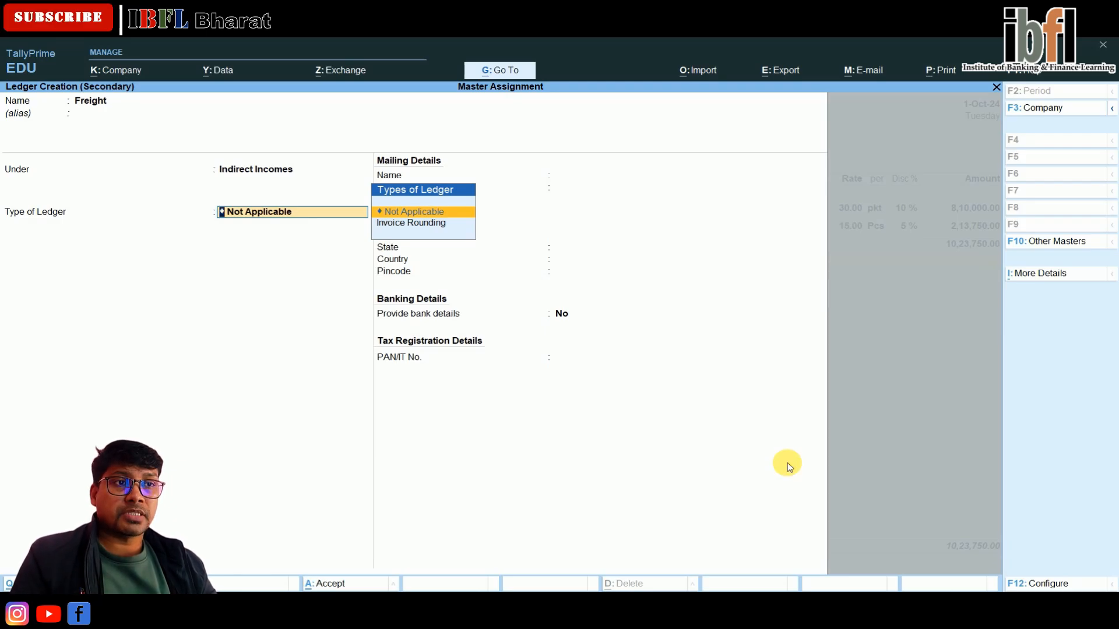
pyautogui.press('Return')
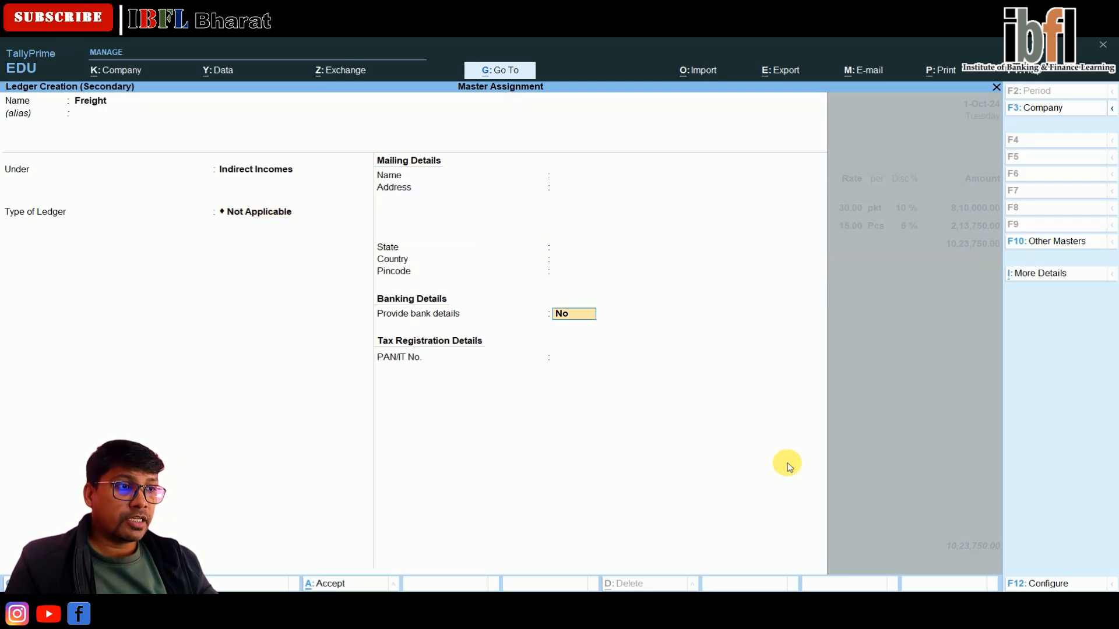
pyautogui.press('Return')
pyautogui.press('Return')
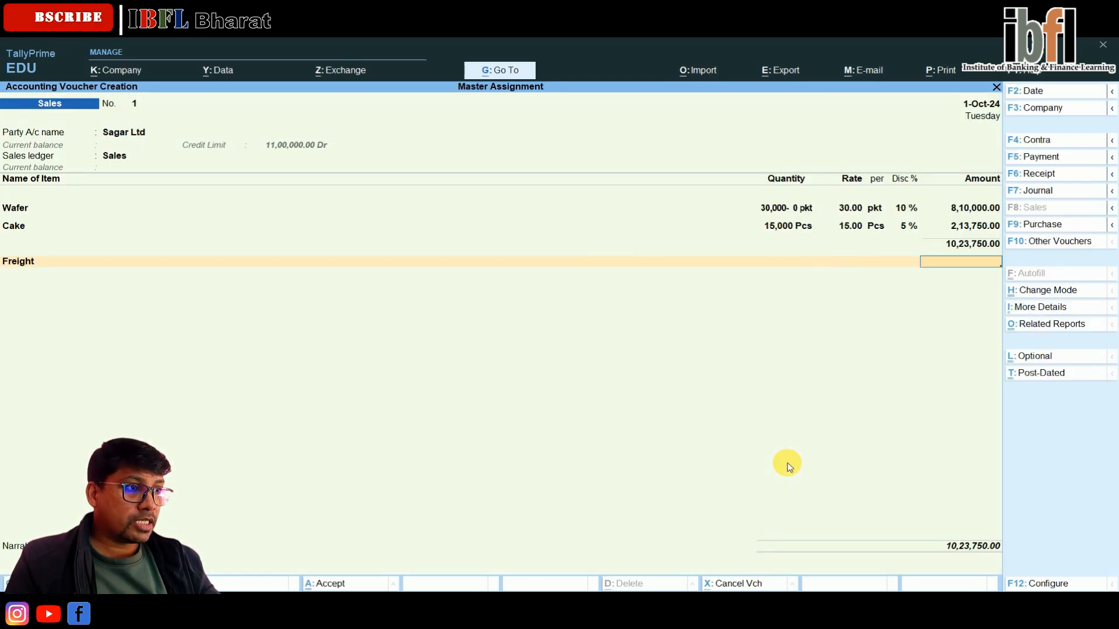
# Charge Freight at 5% in Sagar Ltd's sales voucher and end the ledger entries.
pyautogui.write('51,187.50')
pyautogui.press('Return')
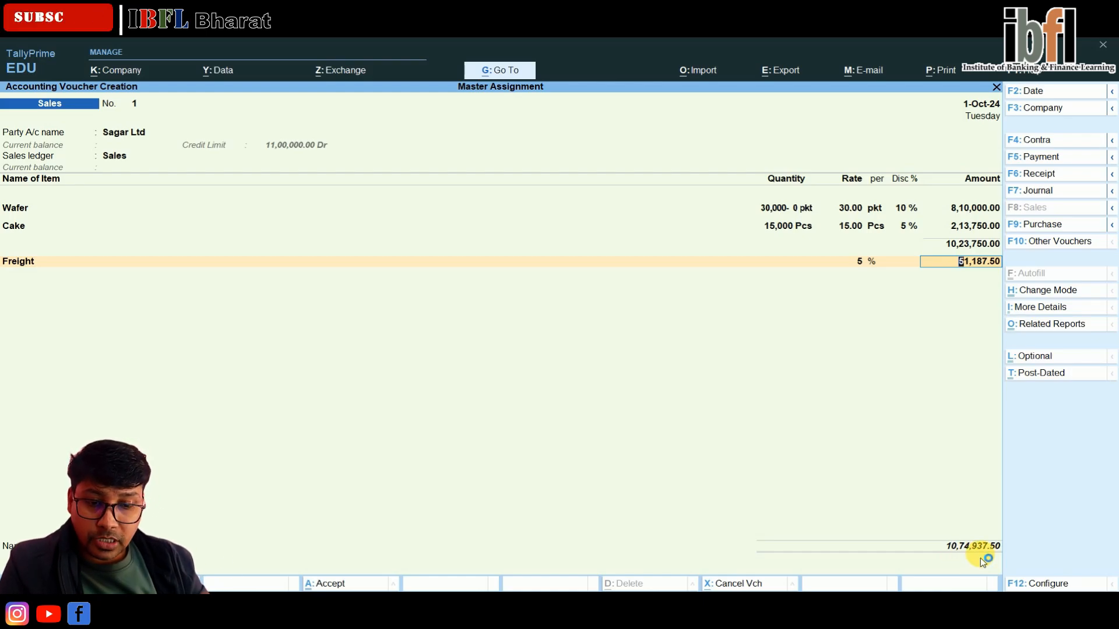
pyautogui.press('Return')
pyautogui.press('Return')
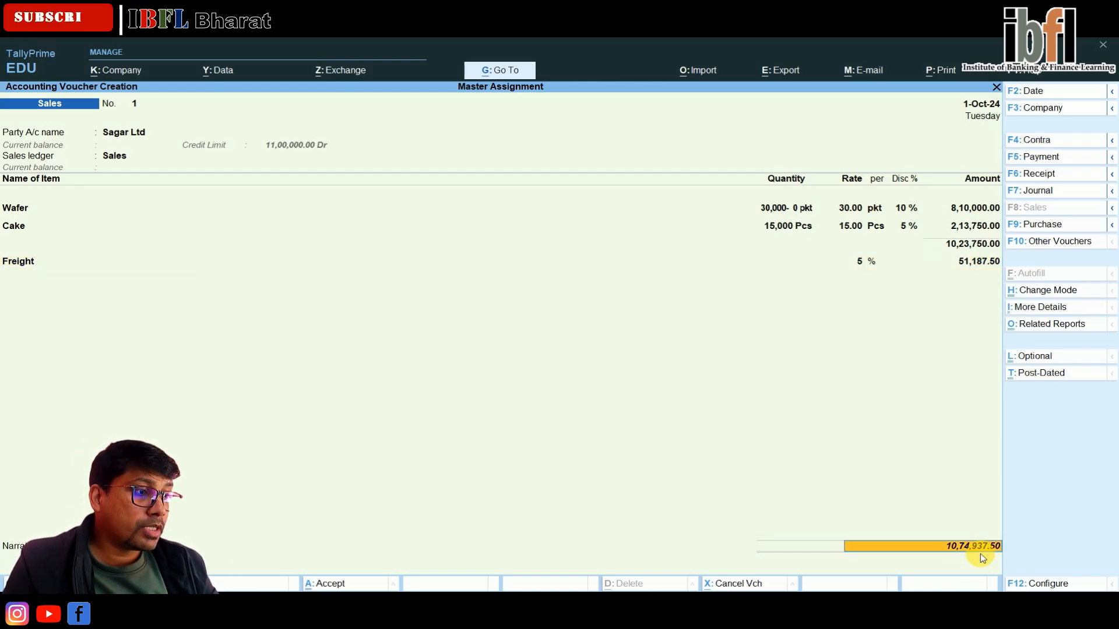
# Allocate the full amount to new bill reference Sal/001 for Sagar Ltd and save the sales voucher without narration.
pyautogui.press('Return')
pyautogui.press('Return')
pyautogui.press('Return')
pyautogui.press('BackSpace')
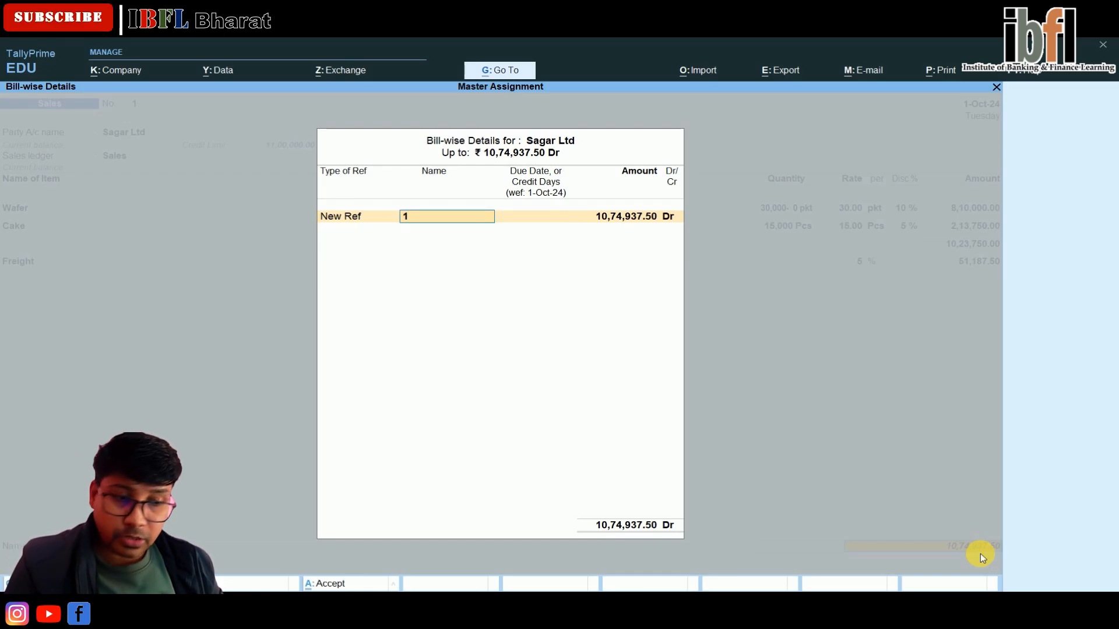
pyautogui.write('Sal/')
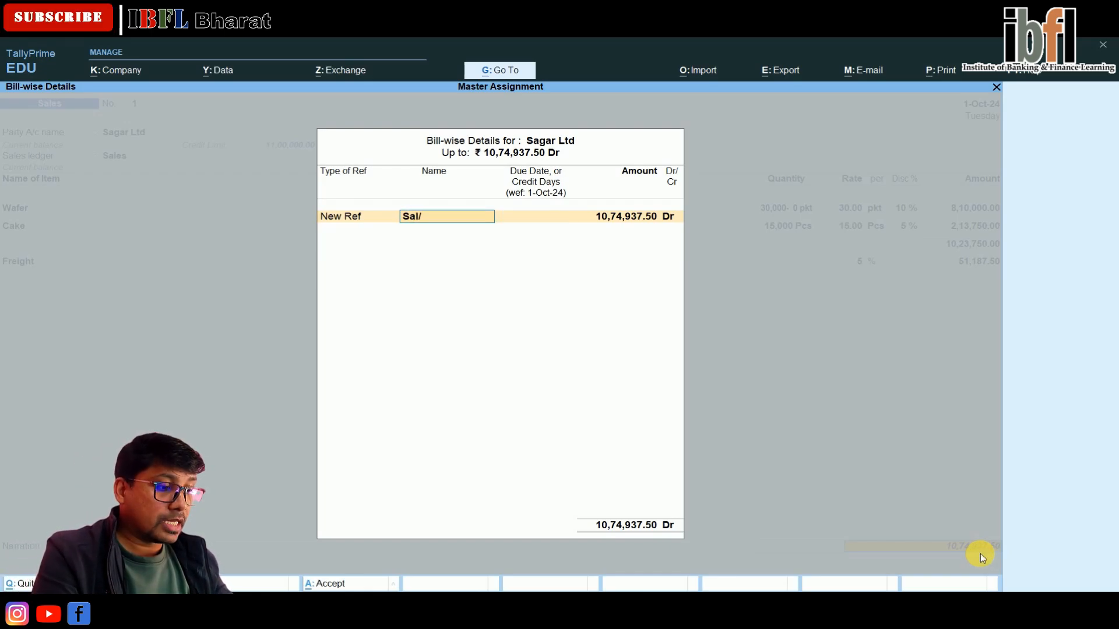
pyautogui.write('001')
pyautogui.press('Return')
pyautogui.press('Return')
pyautogui.press('Return')
pyautogui.press('Return')
pyautogui.press('Return')
pyautogui.press('Return')
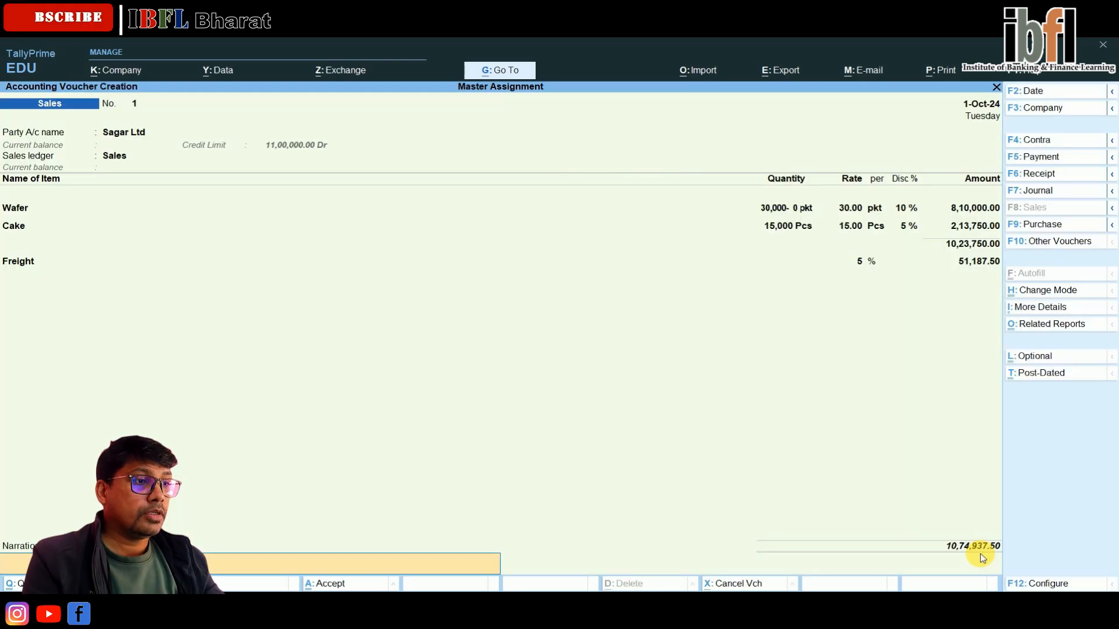
pyautogui.press('Return')
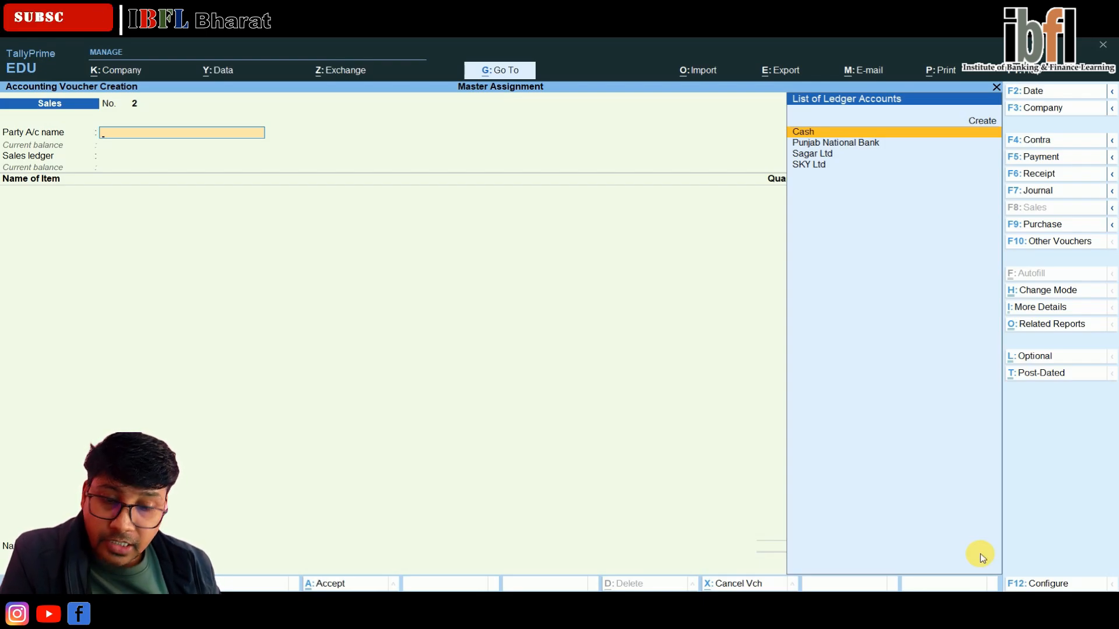
# Set the date of the new sales voucher to 31-Jul-24.
pyautogui.press('F2')
pyautogui.write('31-7')
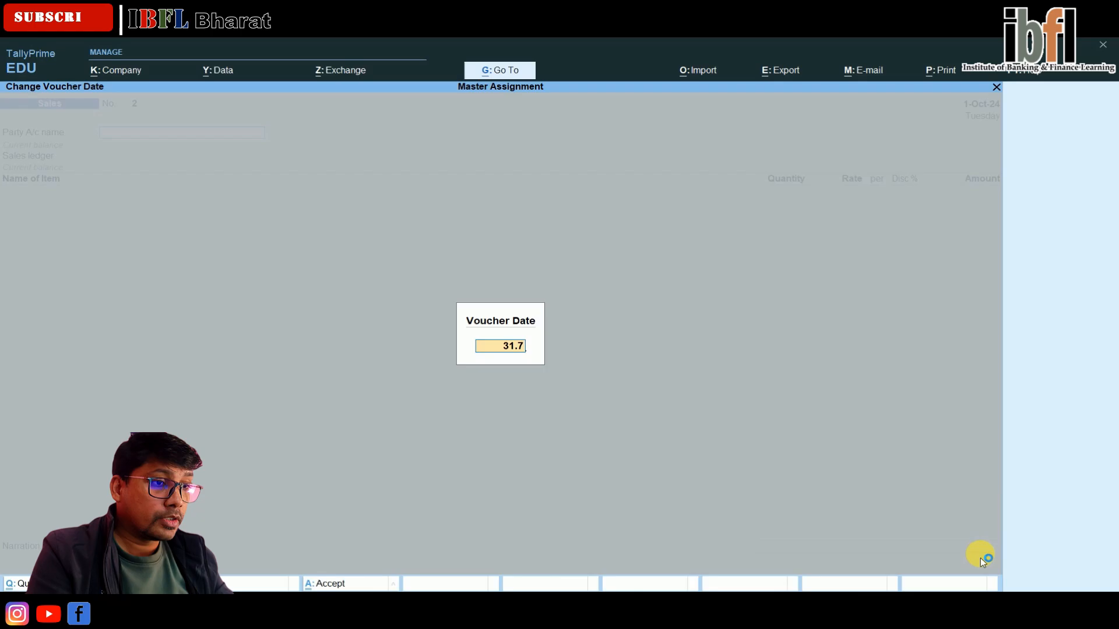
pyautogui.press('Return')
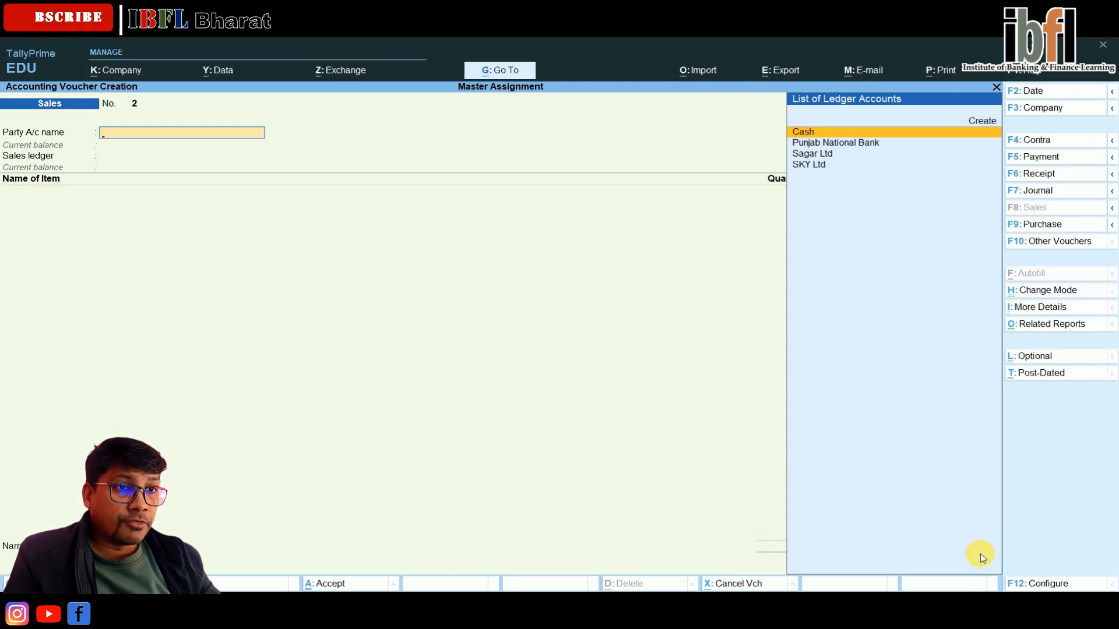
# Leave voucher entry and open the Sales voucher type for alteration.
pyautogui.press('Escape')
pyautogui.press('Up')
pyautogui.press('Up')
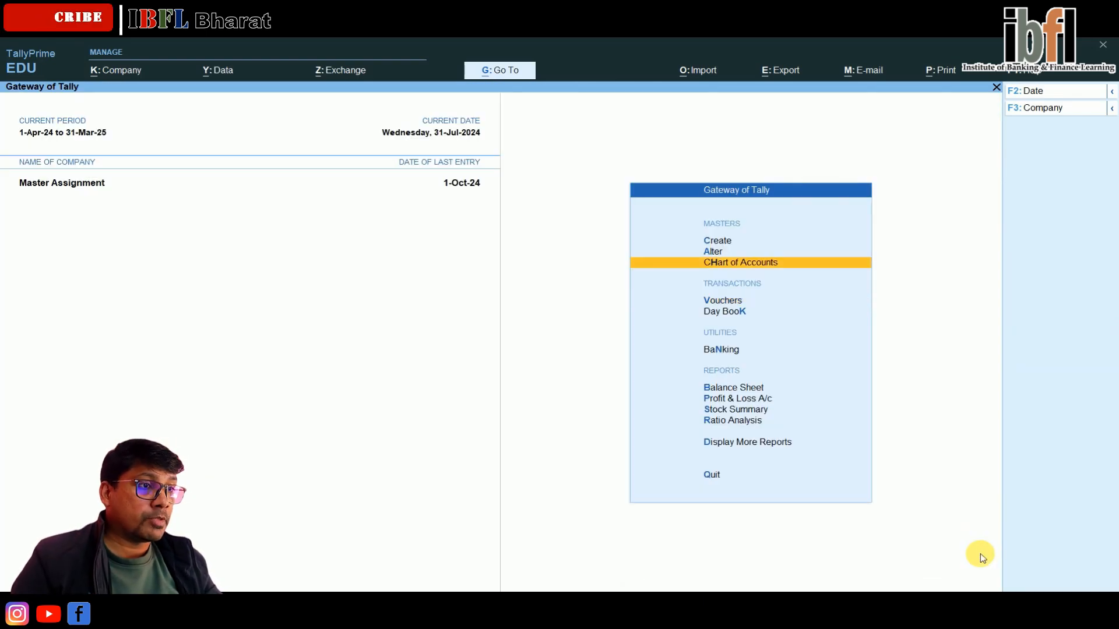
pyautogui.press('Return')
pyautogui.press('Down')
pyautogui.press('Down')
pyautogui.press('Down')
pyautogui.press('Return')
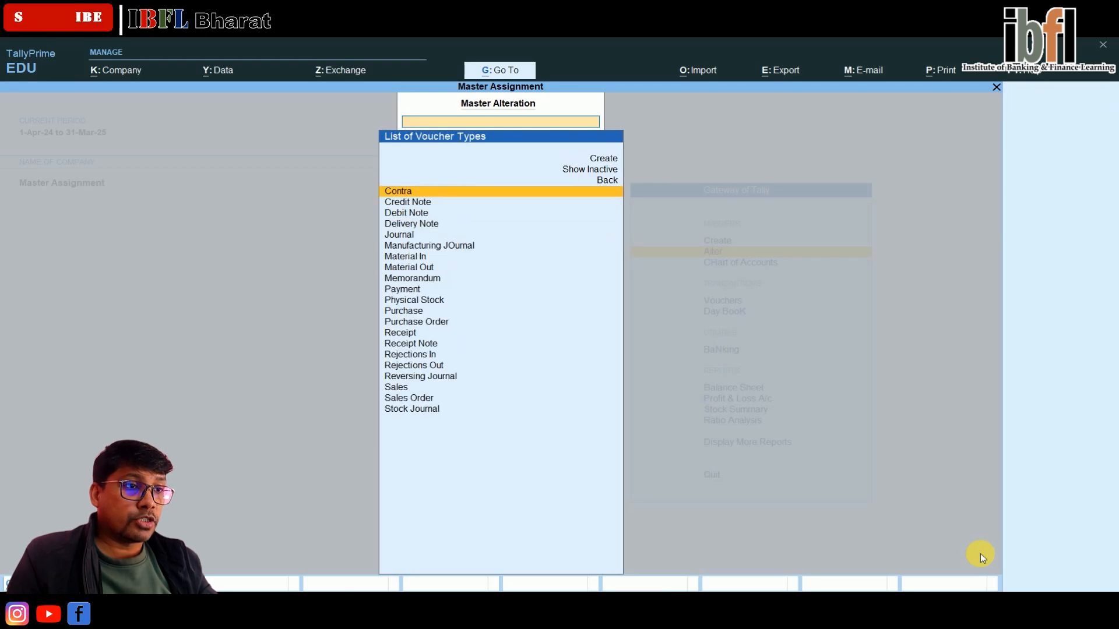
pyautogui.press('Down')
pyautogui.press('Down')
pyautogui.press('Down')
pyautogui.press('Down')
pyautogui.press('Down')
pyautogui.press('Down')
pyautogui.press('Down')
pyautogui.press('Down')
pyautogui.press('Down')
pyautogui.press('Down')
pyautogui.press('Down')
pyautogui.press('Down')
pyautogui.press('Down')
pyautogui.press('Down')
pyautogui.press('Down')
pyautogui.press('Down')
pyautogui.press('Down')
pyautogui.press('Down')
pyautogui.press('Return')
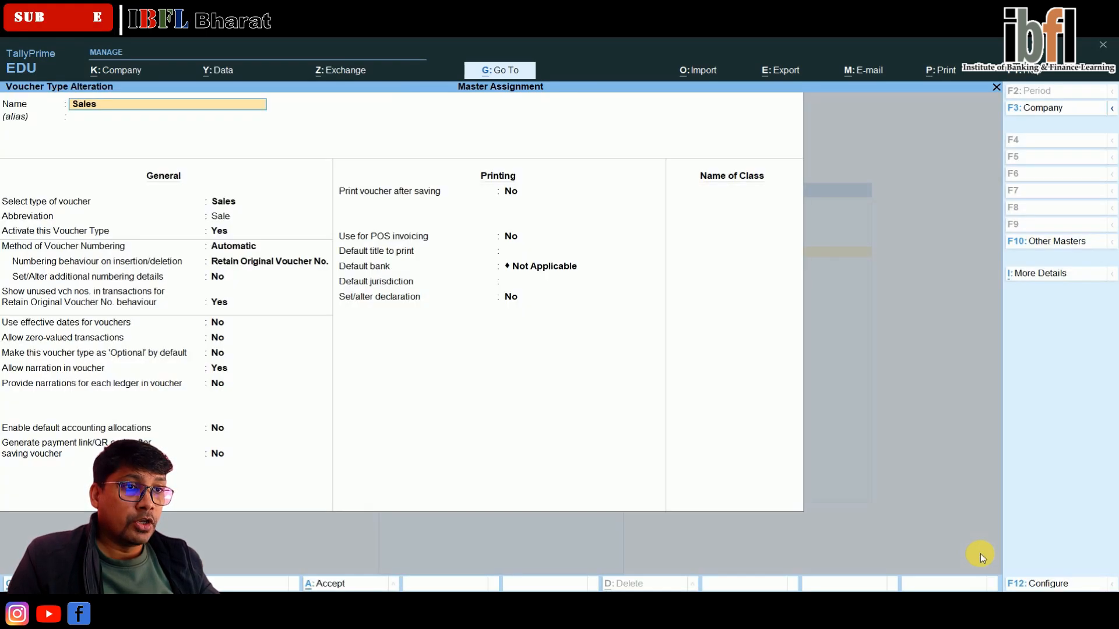
# Allow zero-valued transactions in the Sales voucher type, save it and return to the Gateway of Tally.
pyautogui.press('Return')
pyautogui.press('Return')
pyautogui.press('Return')
pyautogui.press('Return')
pyautogui.press('Return')
pyautogui.press('Return')
pyautogui.press('Return')
pyautogui.press('Return')
pyautogui.press('Return')
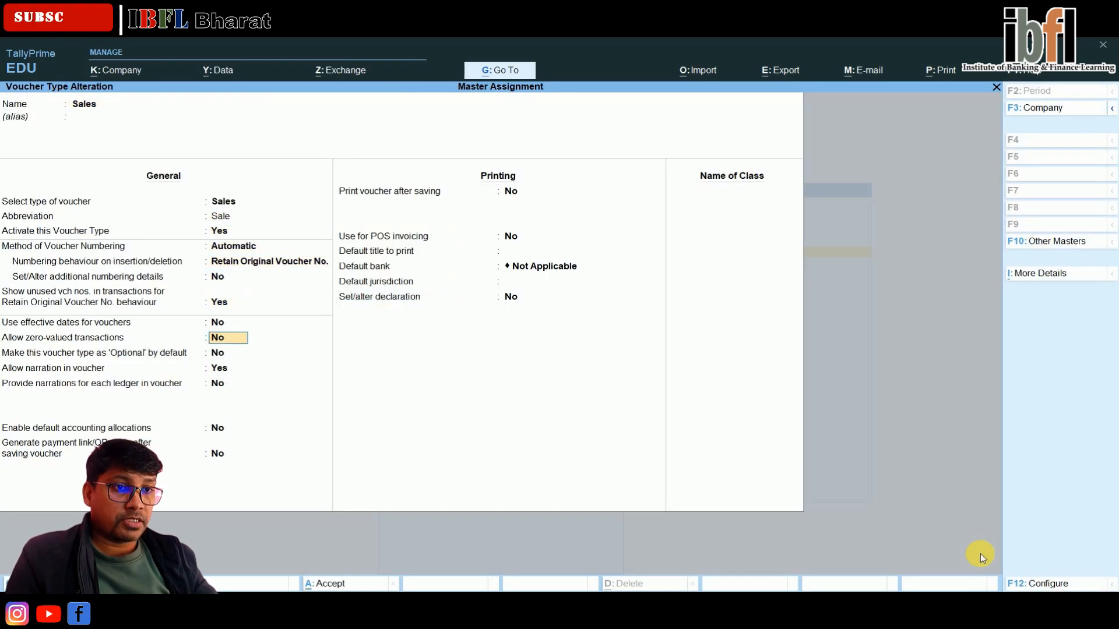
pyautogui.write('y')
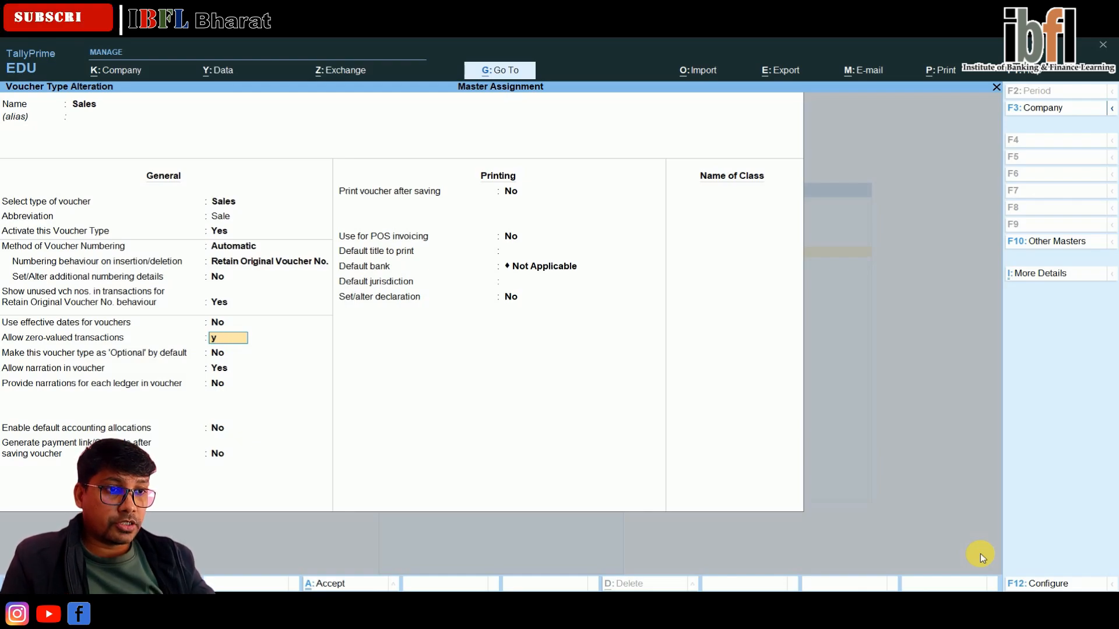
pyautogui.press('Return')
pyautogui.press('Up')
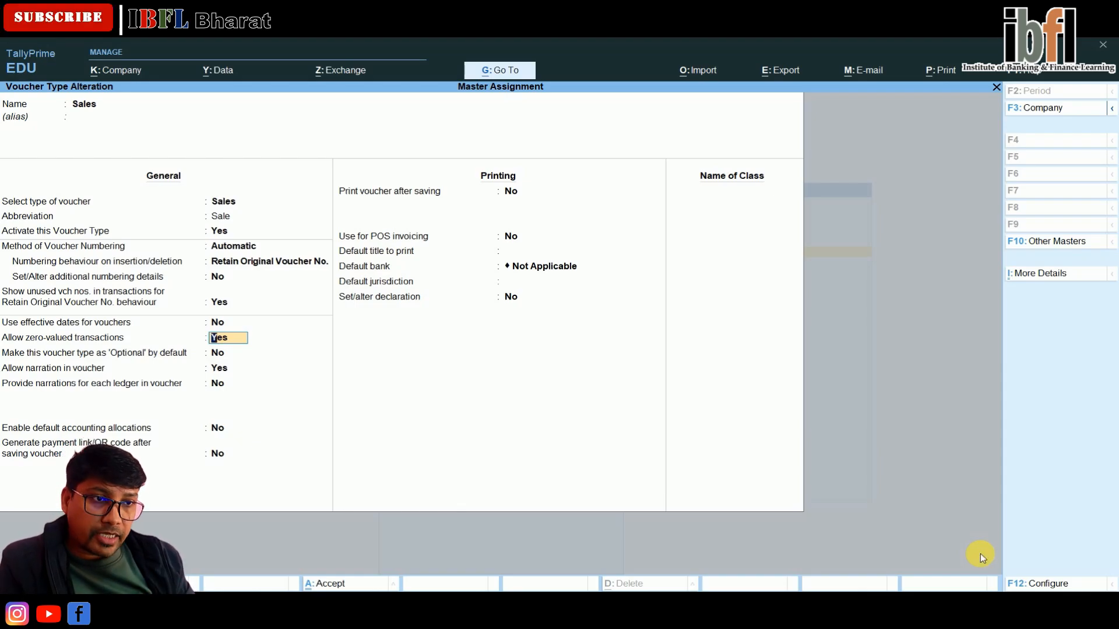
pyautogui.hotkey('ctrl', 'a')
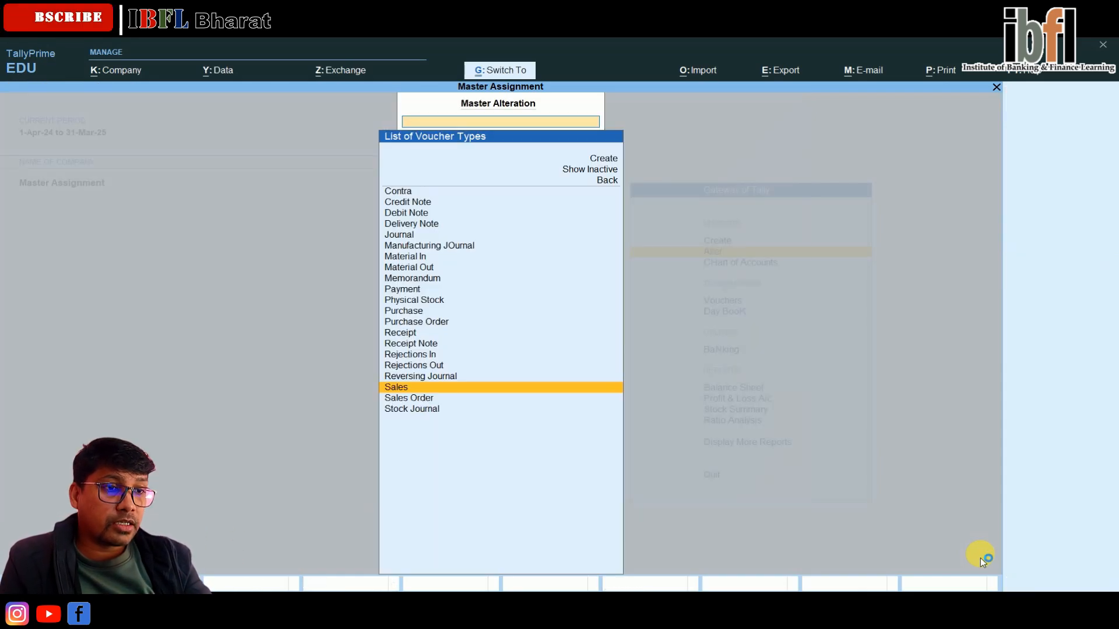
pyautogui.press('Escape')
pyautogui.press('Escape')
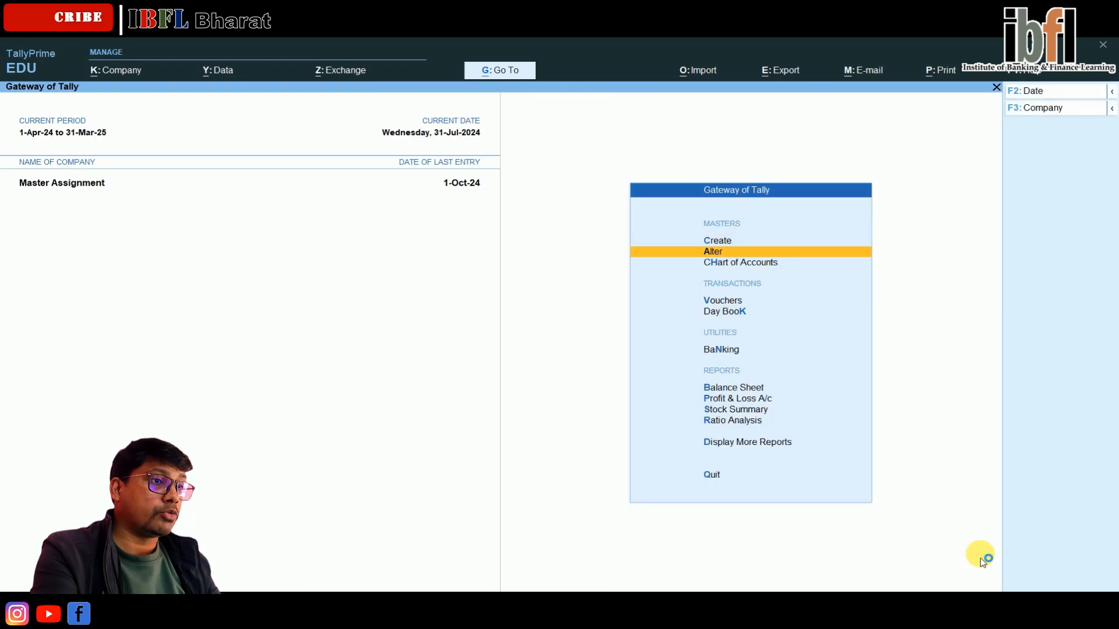
# Start a sales voucher with Cash as the party, leave the dispatch details blank, and select the Sales ledger.
pyautogui.press('Down')
pyautogui.press('Down')
pyautogui.press('Return')
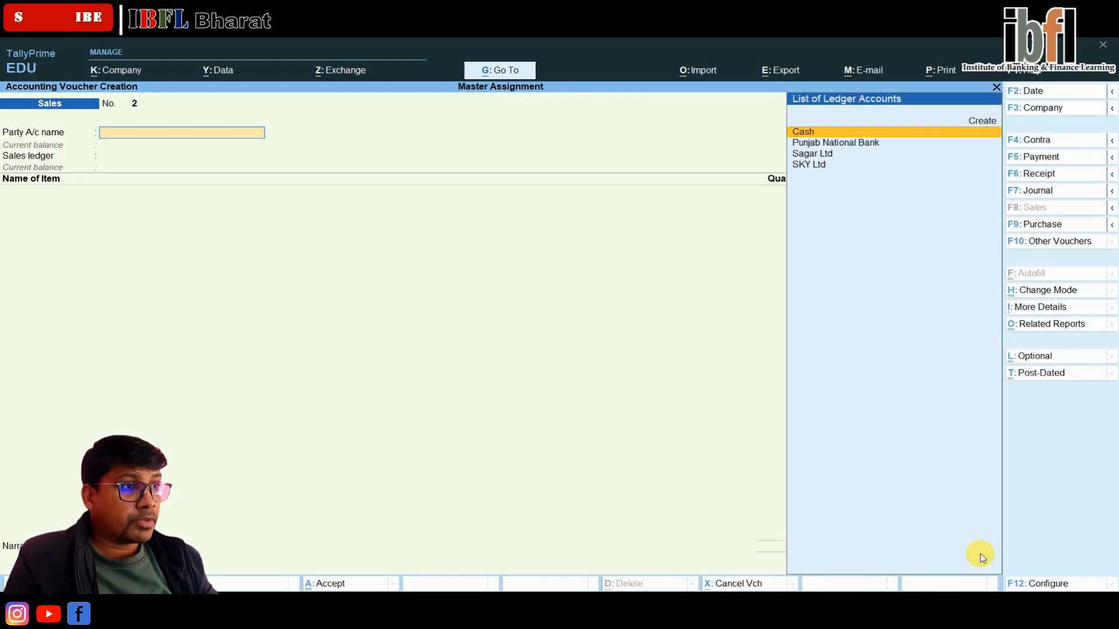
pyautogui.press('Return')
pyautogui.press('Return')
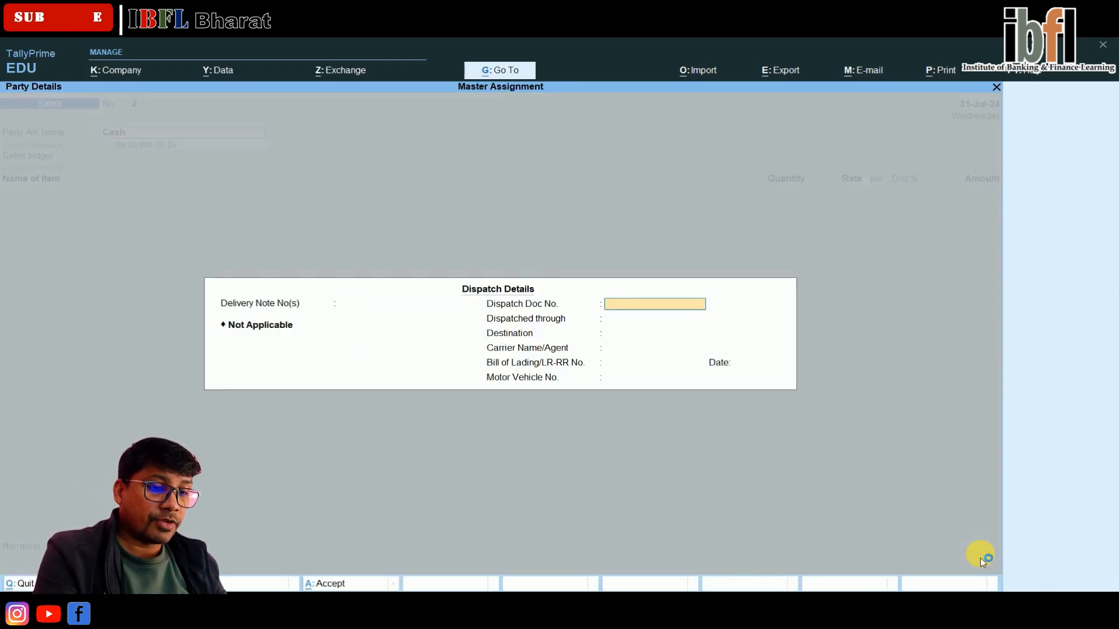
pyautogui.hotkey('ctrl', 'a')
pyautogui.hotkey('ctrl', 'a')
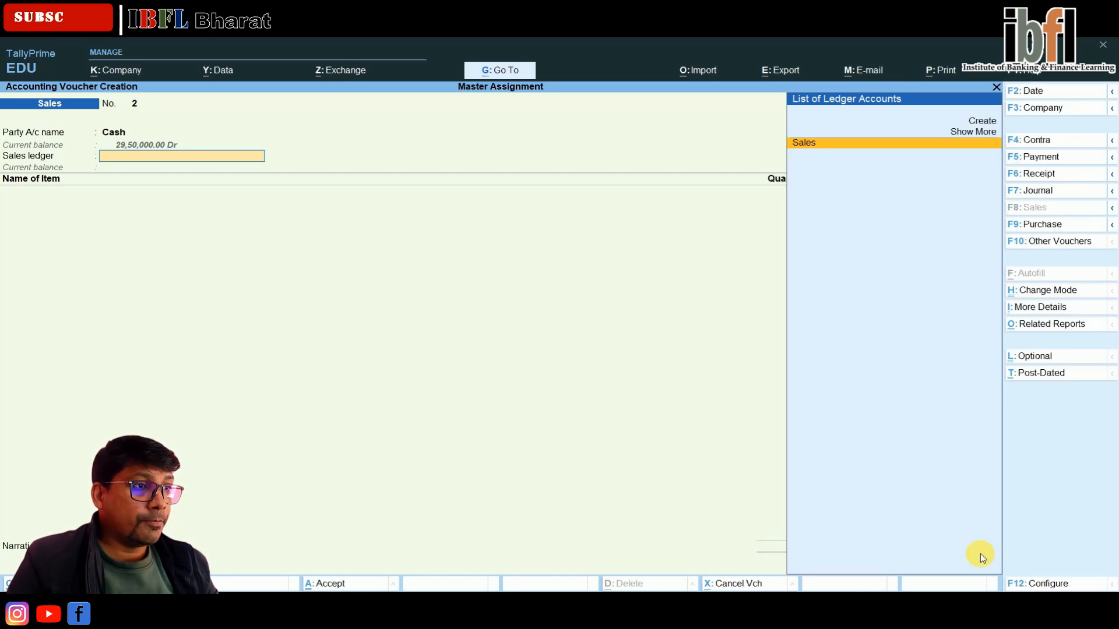
pyautogui.press('Return')
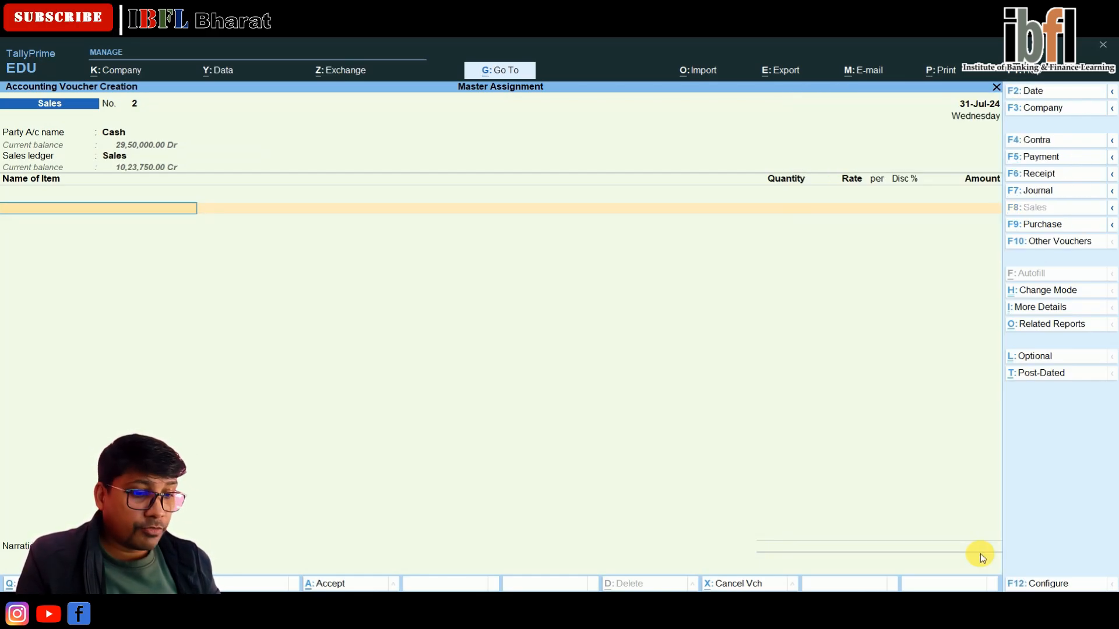
# Add 50 pkt of Wafer from the Head Office godown without tracking or order number, leaving its rate and amount blank.
pyautogui.write('W')
pyautogui.press('Return')
pyautogui.press('Return')
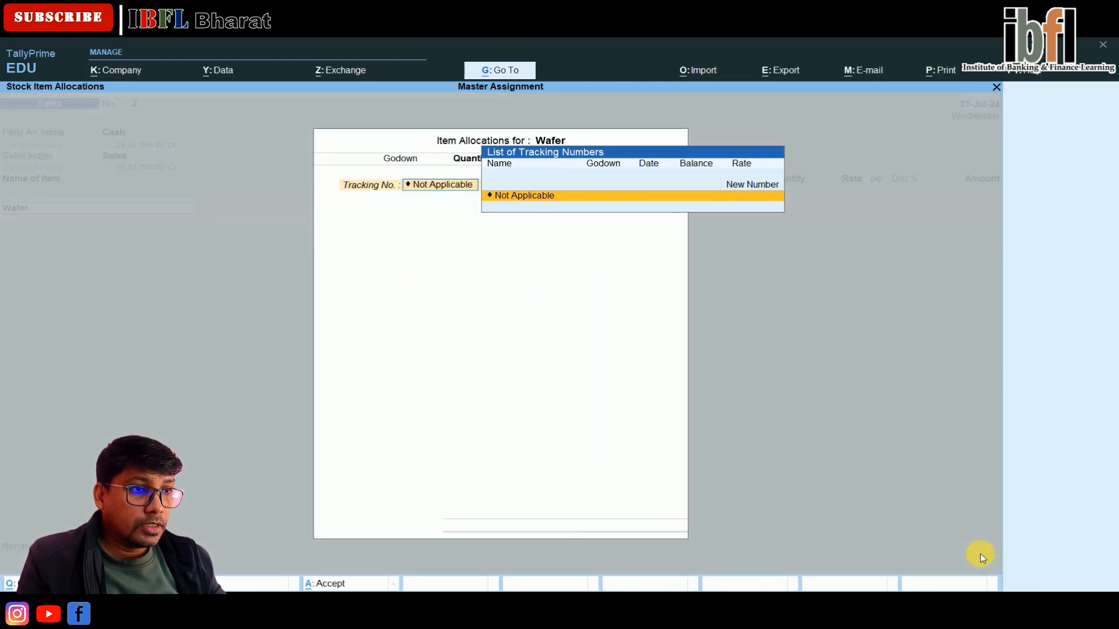
pyautogui.press('Return')
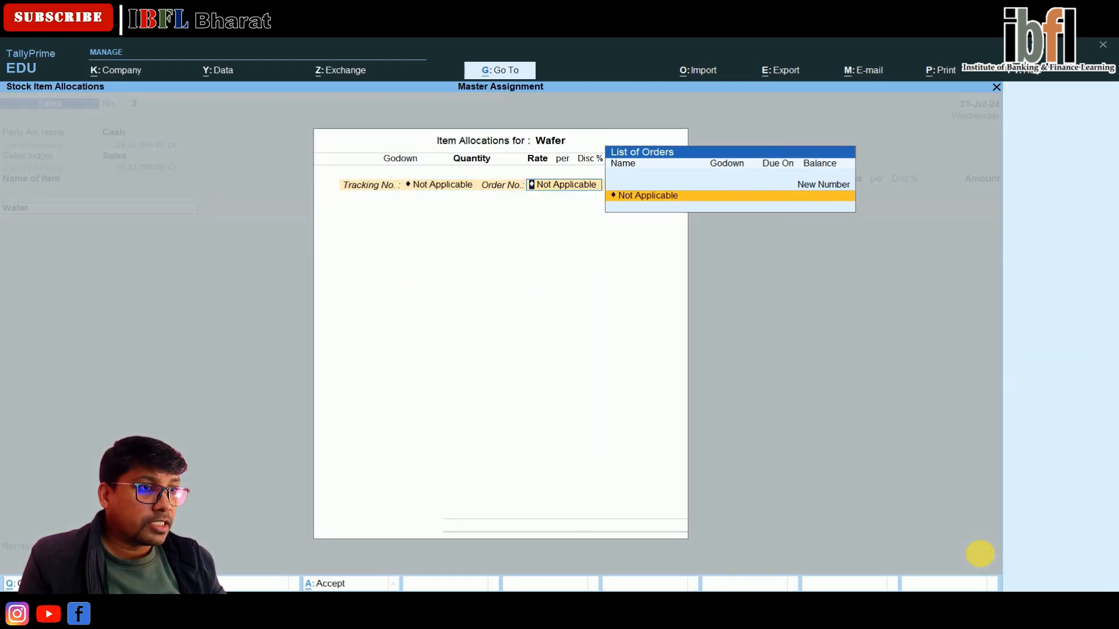
pyautogui.press('Return')
pyautogui.press('Return')
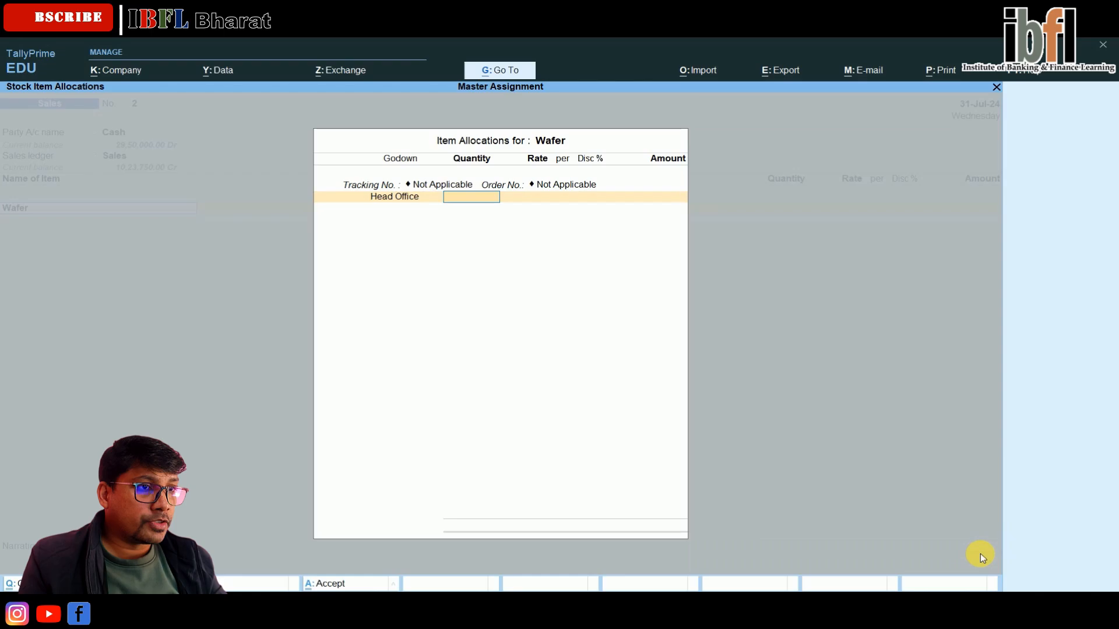
pyautogui.write('50')
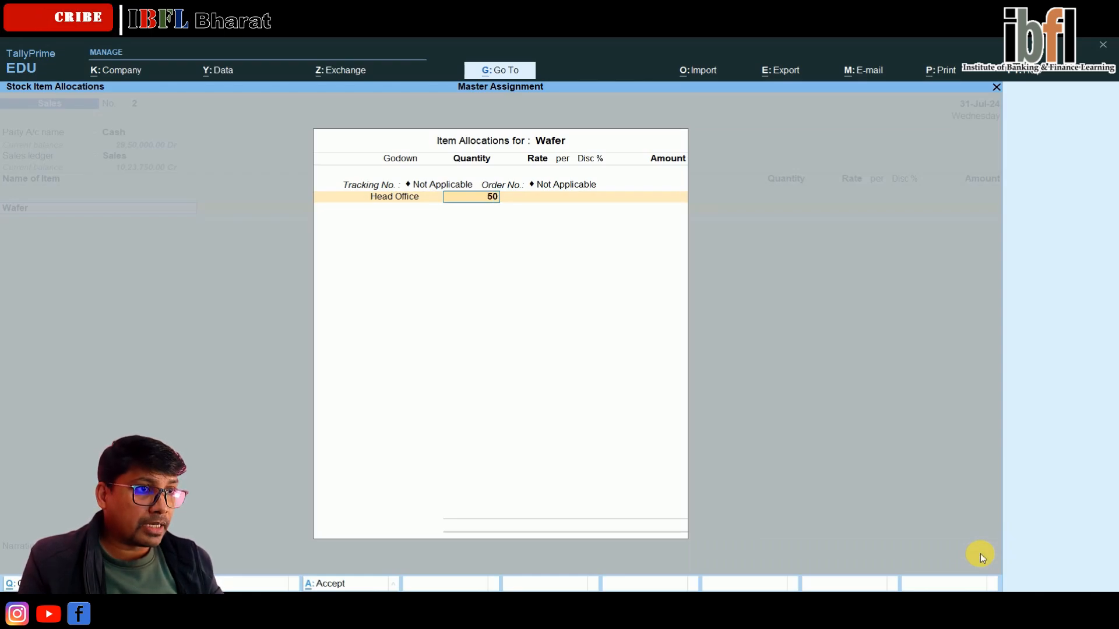
pyautogui.press('Return')
pyautogui.press('Return')
pyautogui.press('Return')
pyautogui.press('Return')
pyautogui.press('Return')
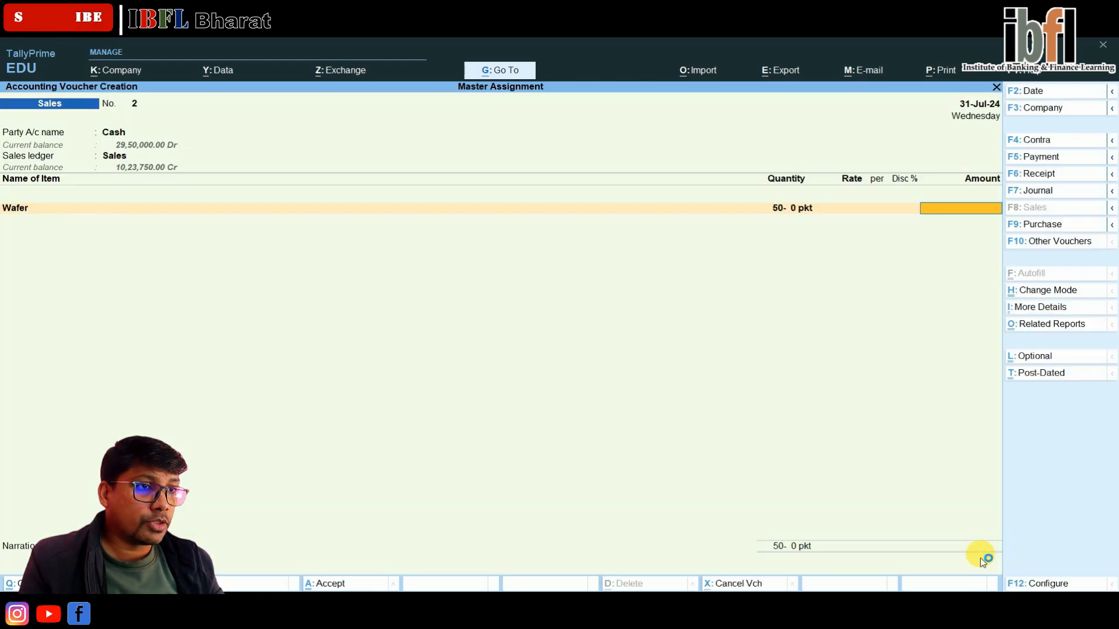
pyautogui.press('Return')
# Add 50 Pcs of Cake from the Head Office godown without tracking or order number, leaving its rate and amount blank.
pyautogui.write('Ca')
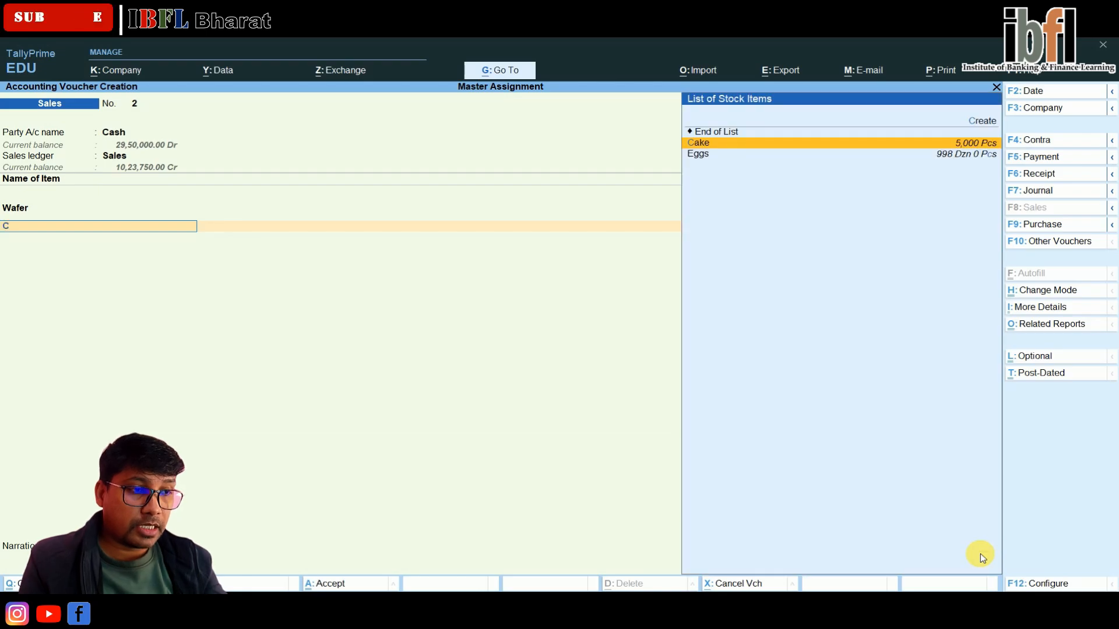
pyautogui.press('Return')
pyautogui.press('Return')
pyautogui.press('Return')
pyautogui.press('Return')
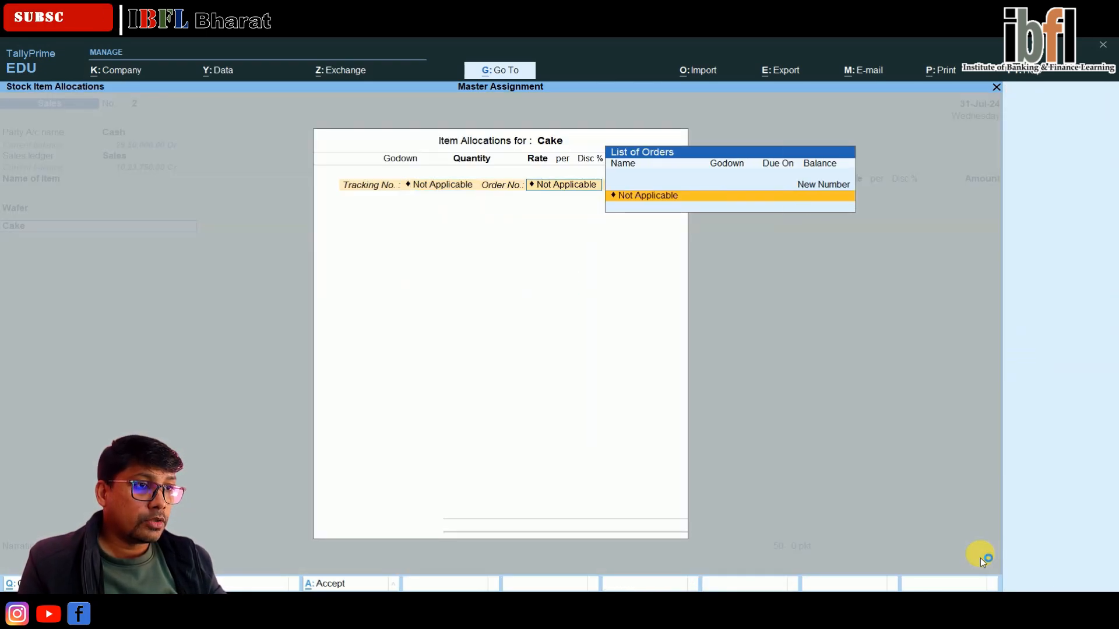
pyautogui.press('Return')
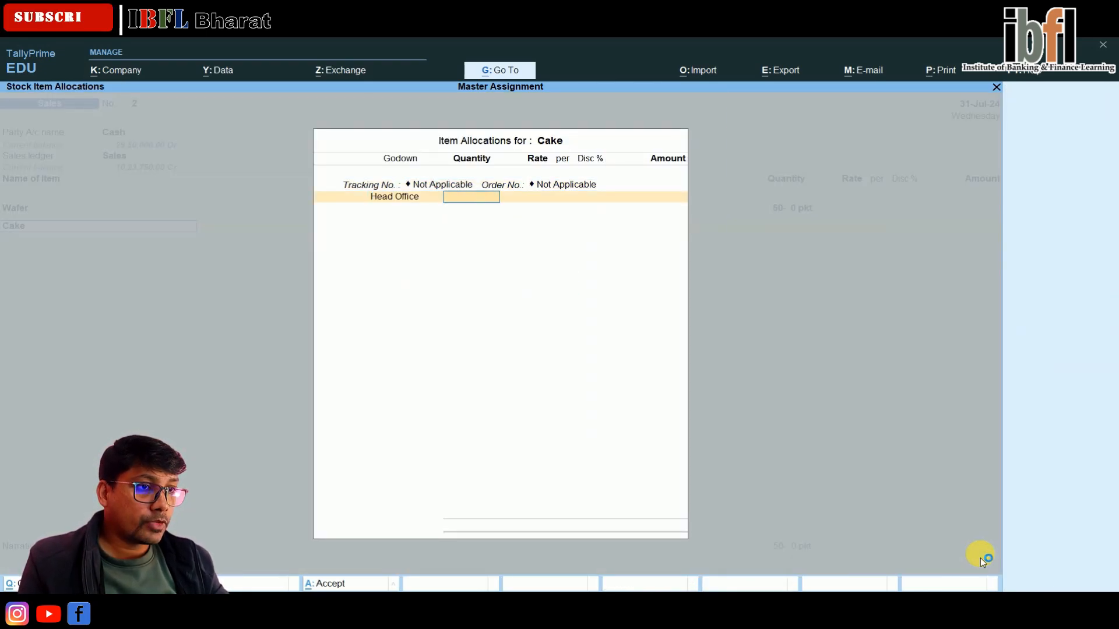
pyautogui.write('50')
pyautogui.press('Return')
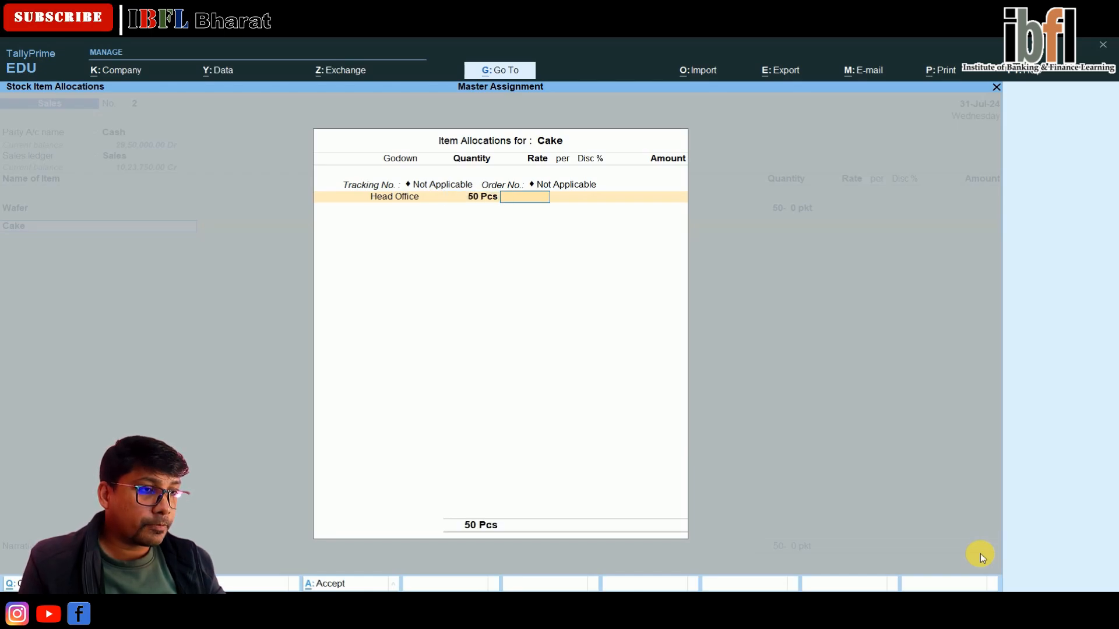
pyautogui.press('Return')
pyautogui.press('Return')
pyautogui.press('Return')
pyautogui.press('Return')
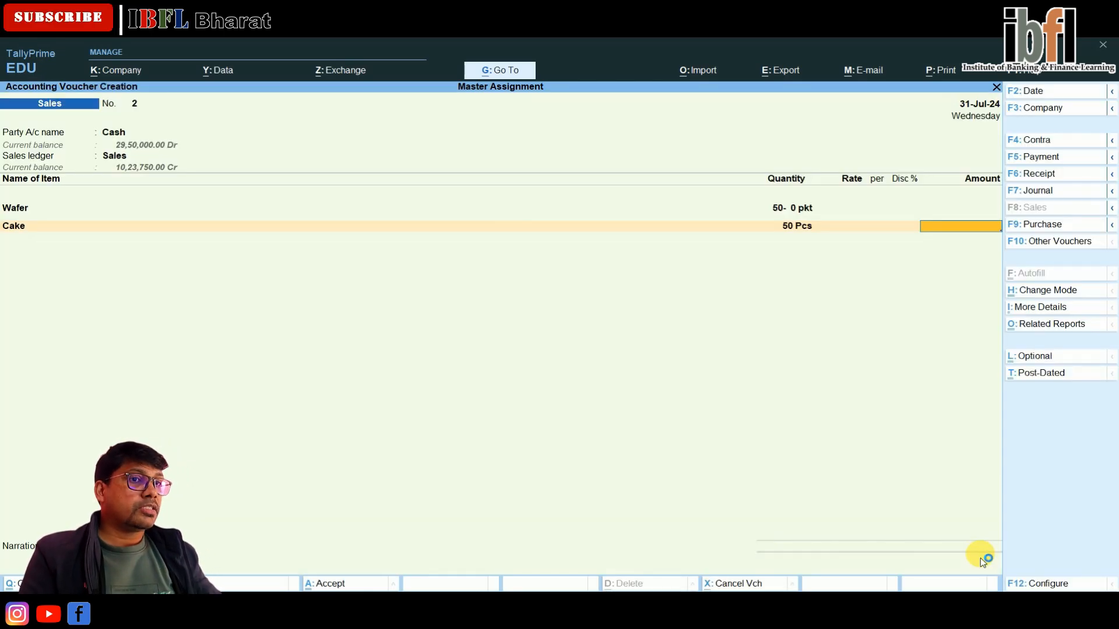
pyautogui.press('Return')
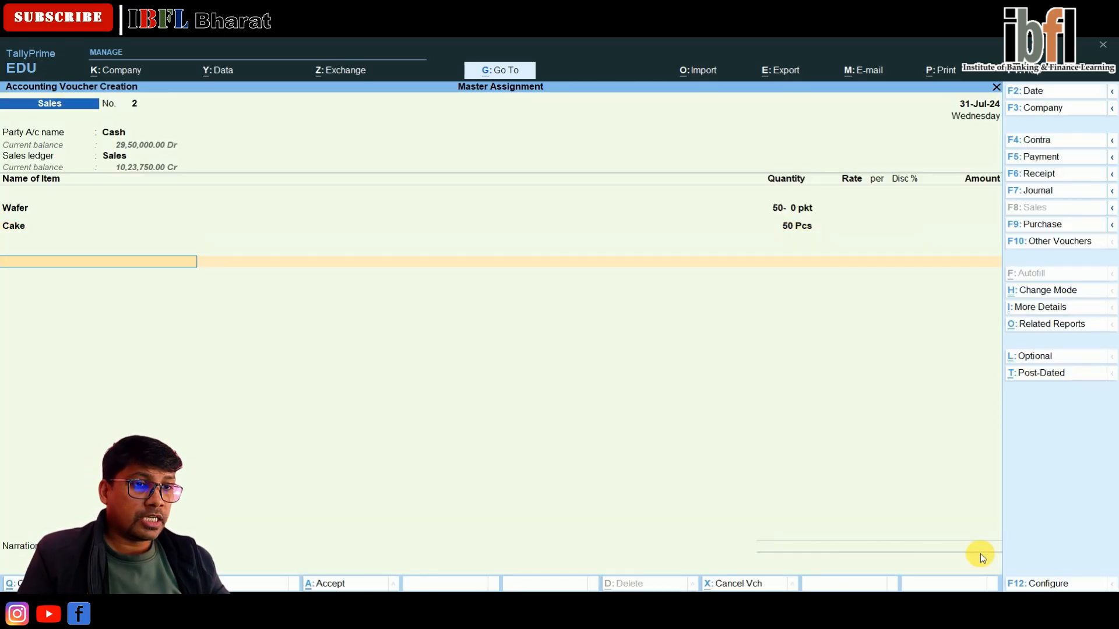
# End the item list, enter a narration starting with "Free Sa", and save the cash sales voucher.
pyautogui.press('Return')
pyautogui.write('Fr')
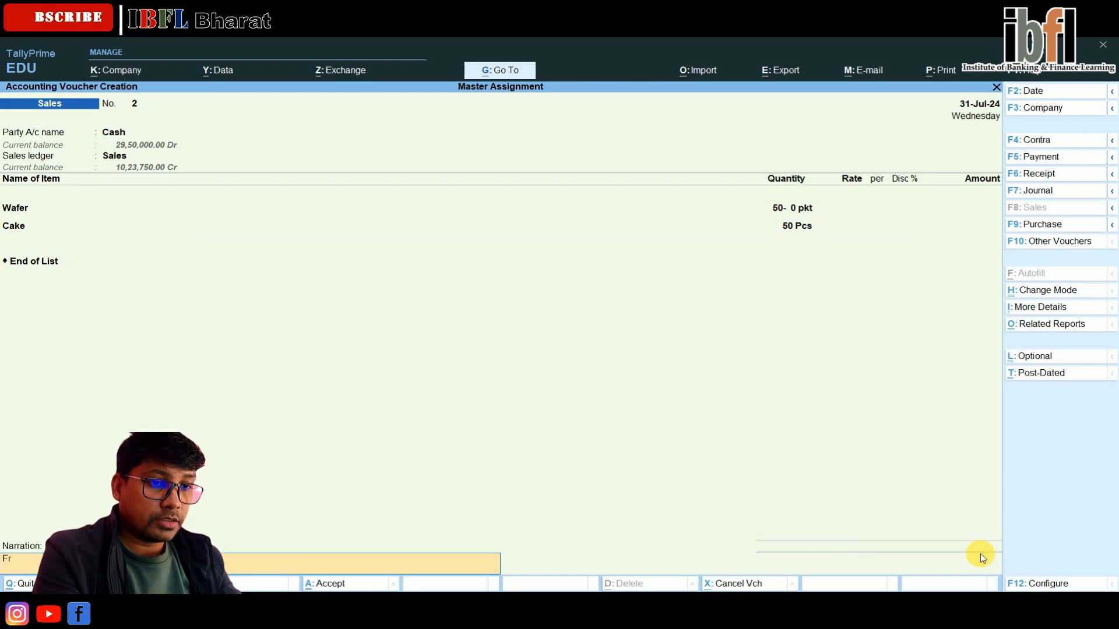
pyautogui.write('ee Sa')
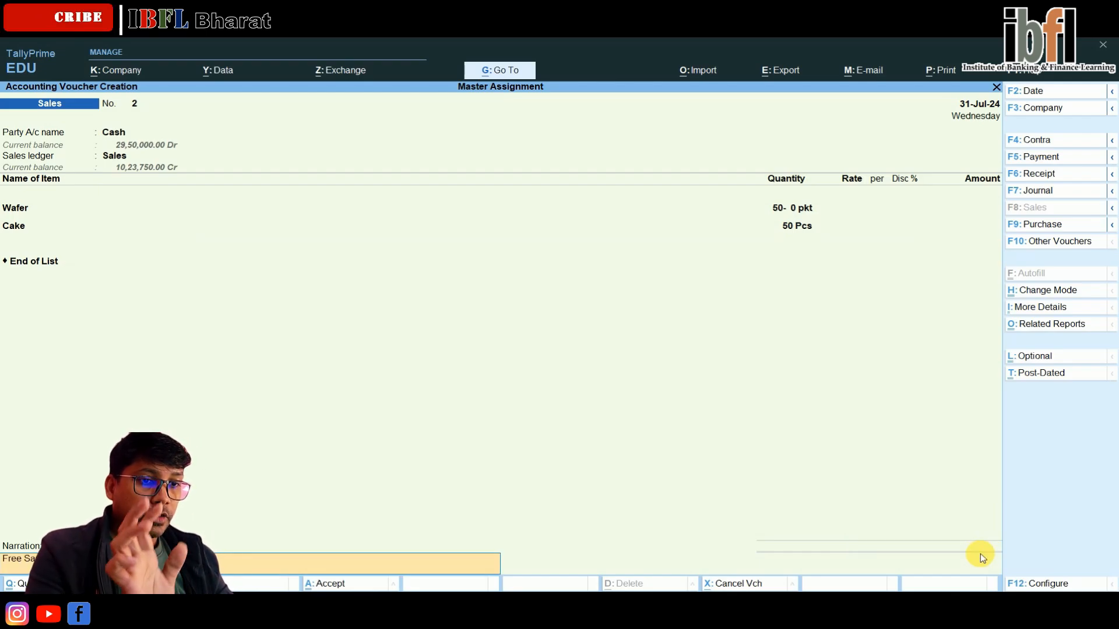
pyautogui.press('Return')
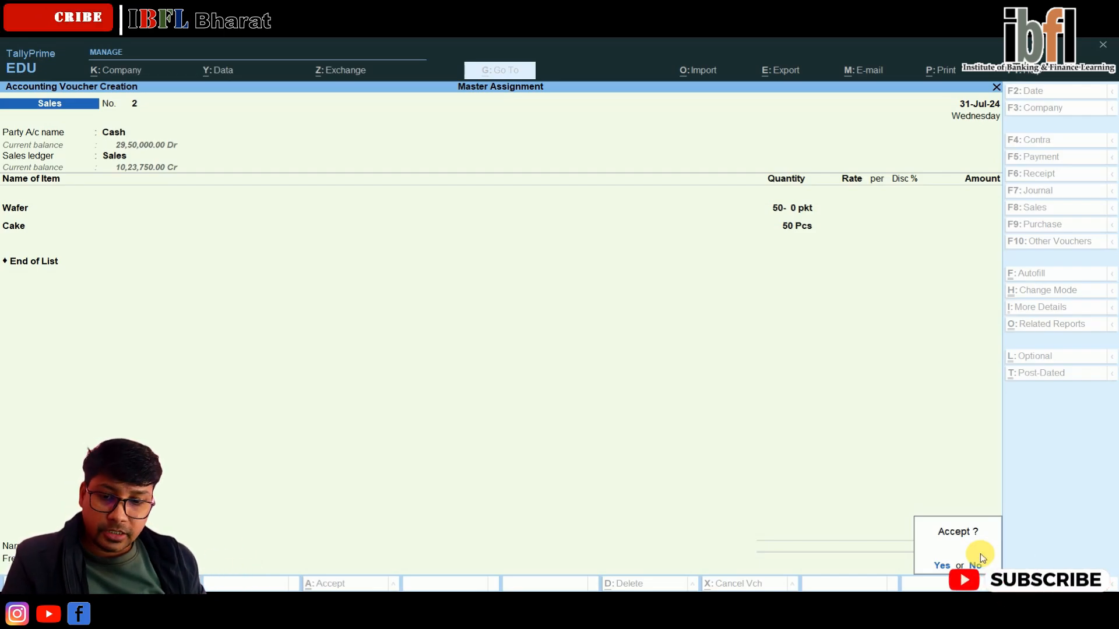
pyautogui.press('Return')
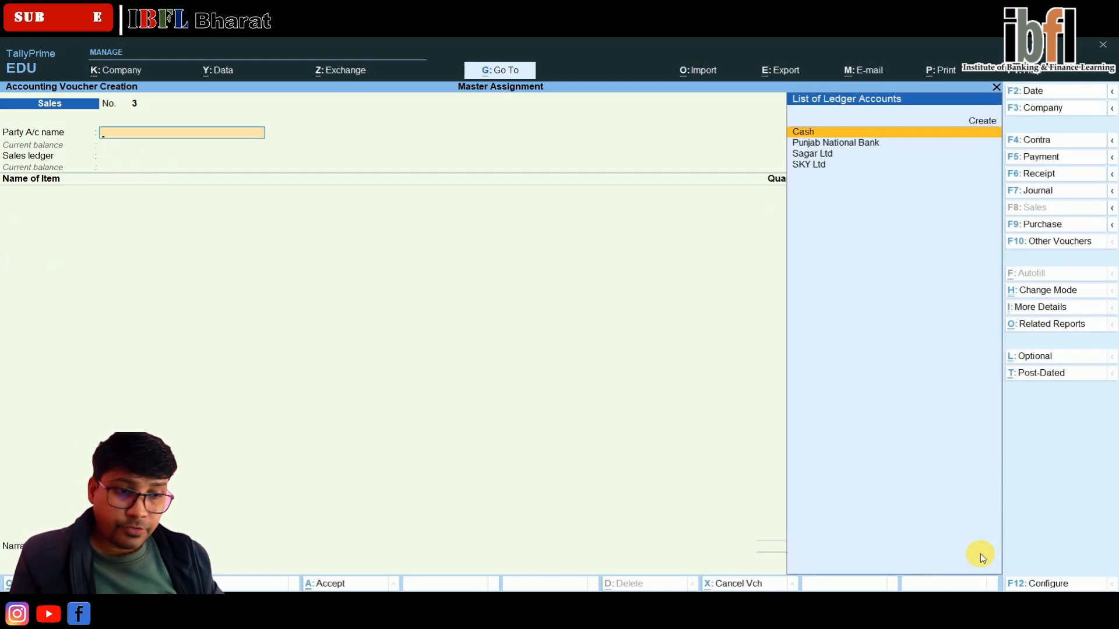
# Change the voucher date to 1-Nov-24 and switch to a Stock Journal voucher.
pyautogui.press('F2')
pyautogui.write('1.11')
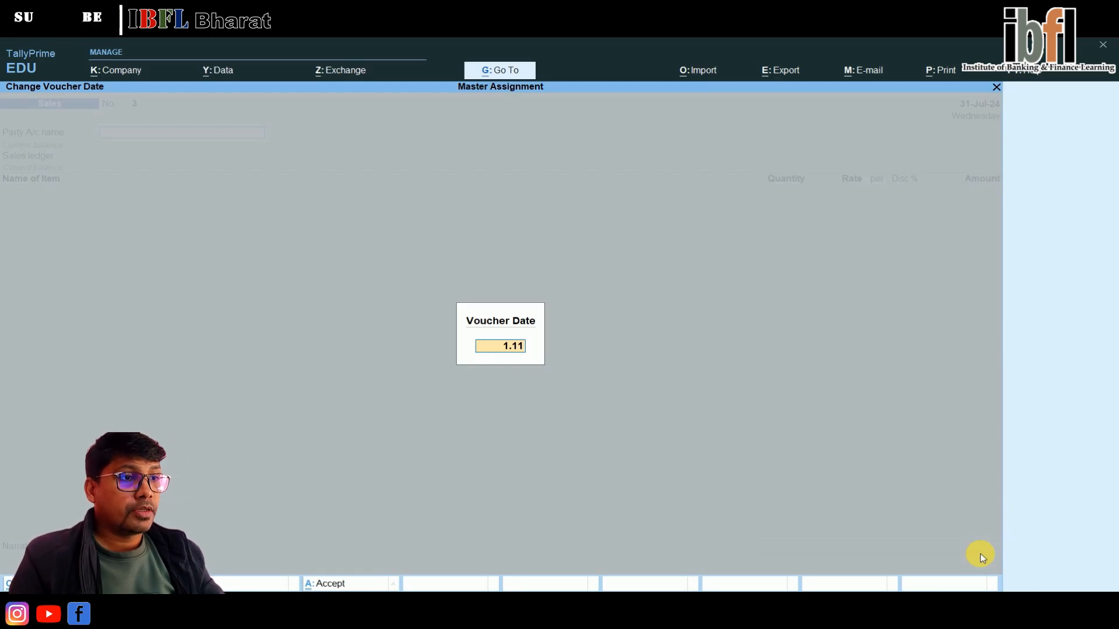
pyautogui.press('Return')
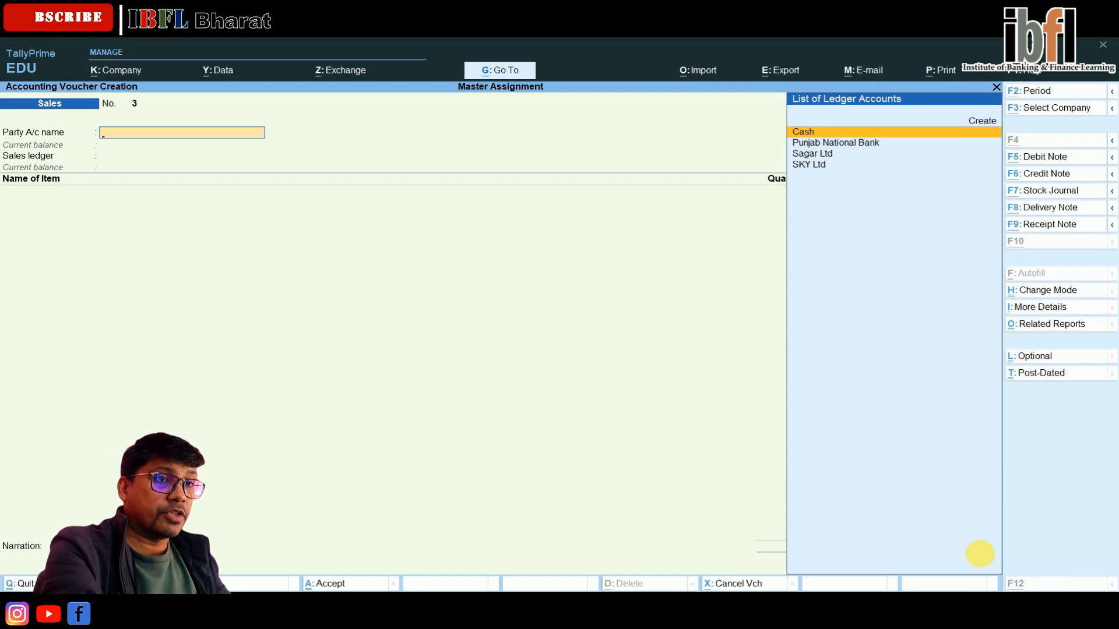
pyautogui.hotkey('alt', 'F7')
pyautogui.press('Return')
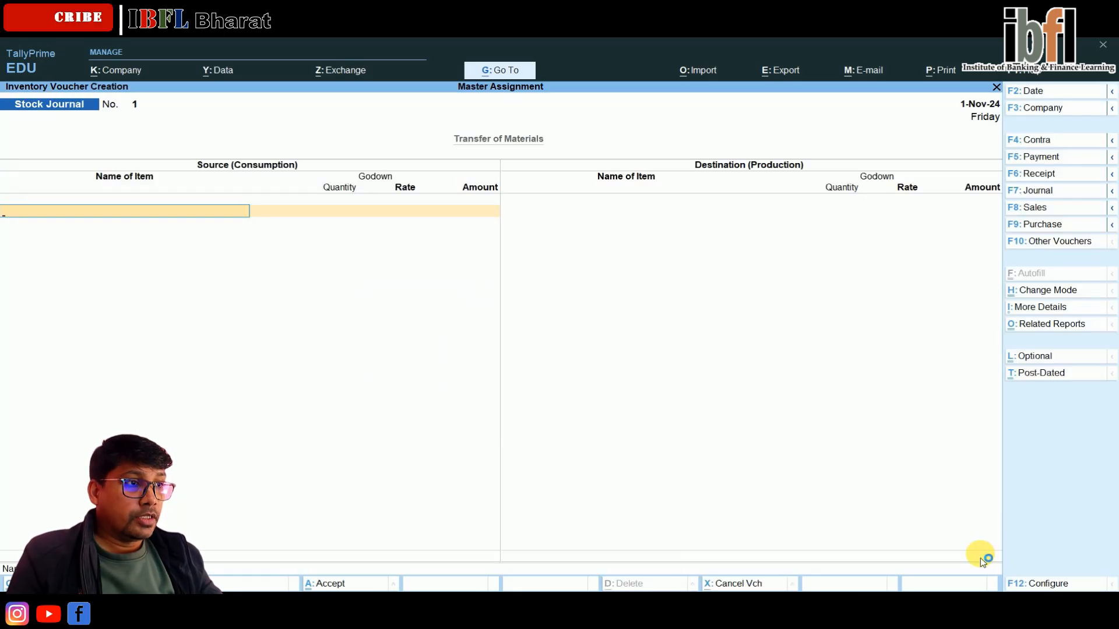
pyautogui.press('Down')
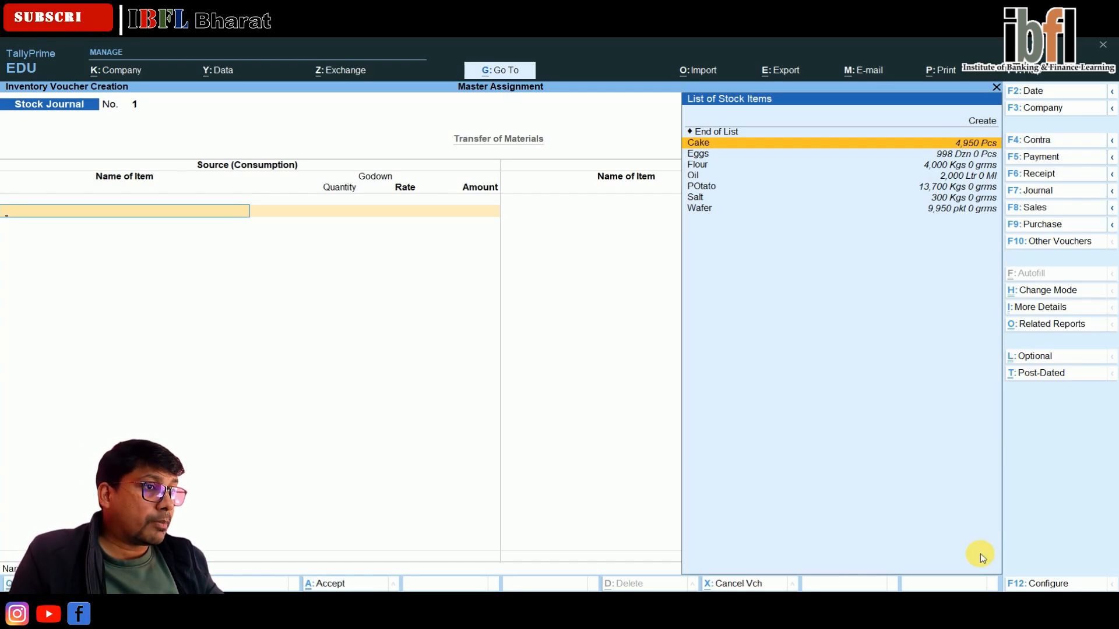
pyautogui.press('Down')
pyautogui.press('Return')
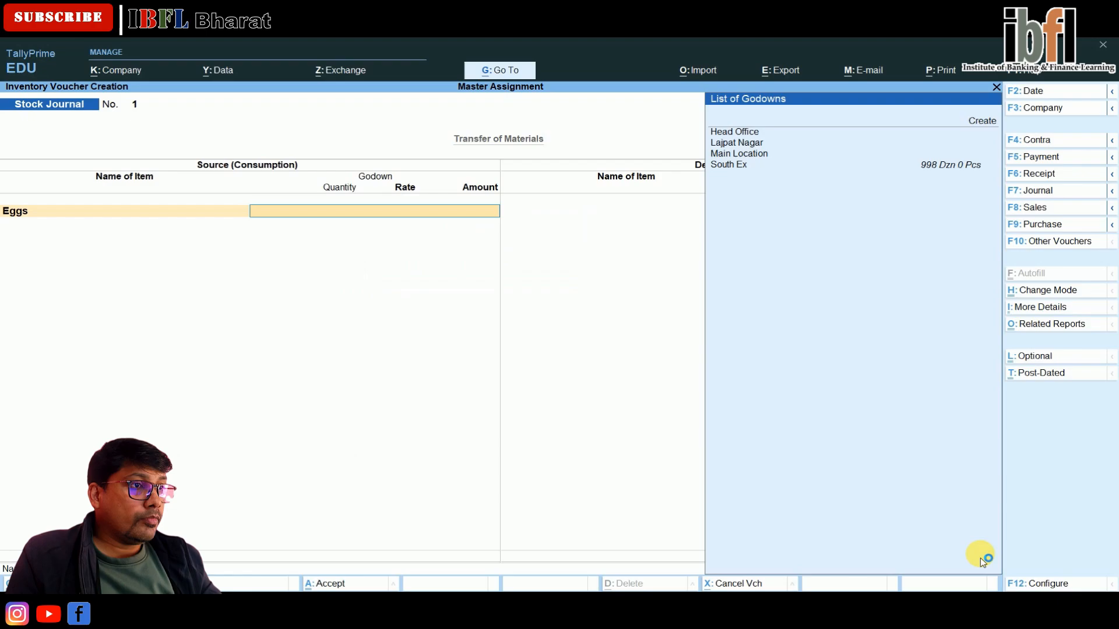
pyautogui.press('Down')
pyautogui.press('Down')
pyautogui.press('Down')
pyautogui.press('Down')
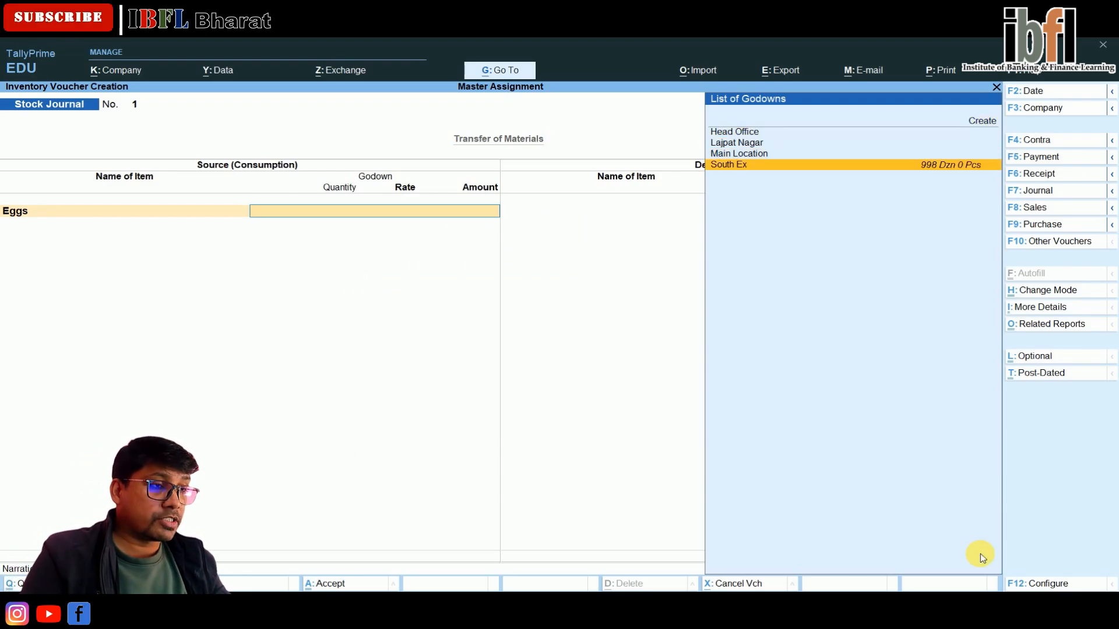
pyautogui.press('Up')
pyautogui.press('Up')
pyautogui.press('Up')
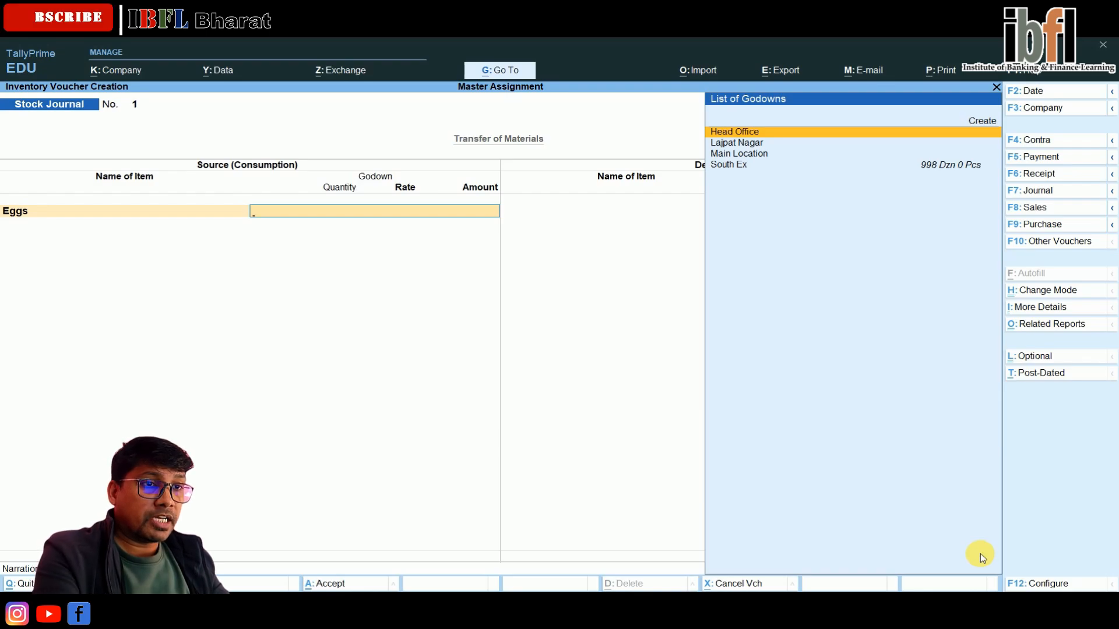
pyautogui.hotkey('ctrl', 'q')
pyautogui.press('v')
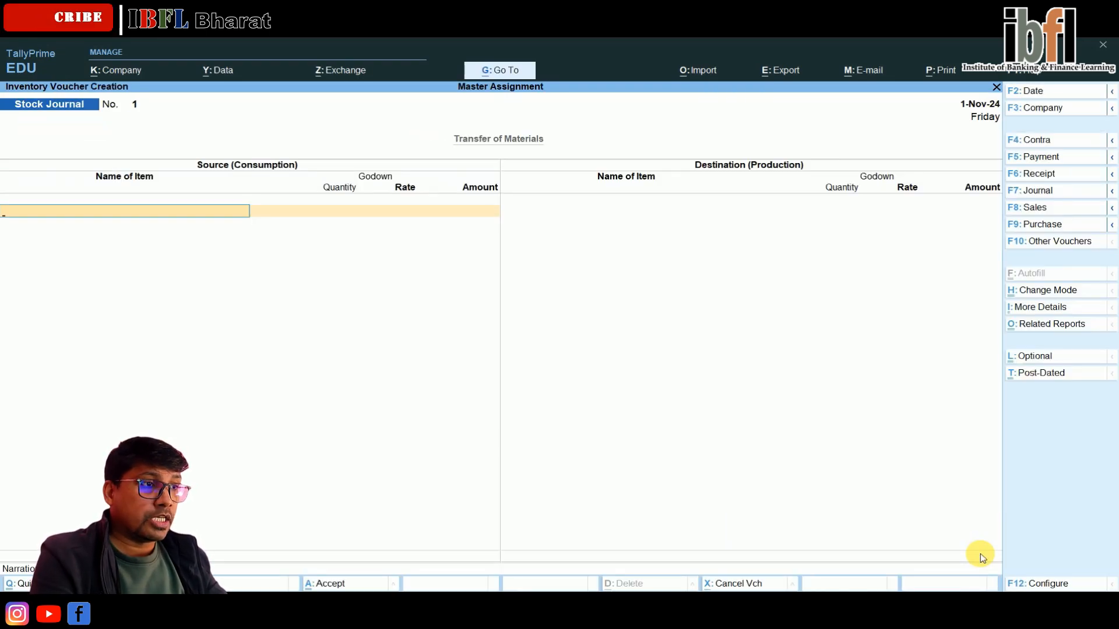
pyautogui.press('Down')
pyautogui.press('Down')
pyautogui.press('Down')
pyautogui.press('Return')
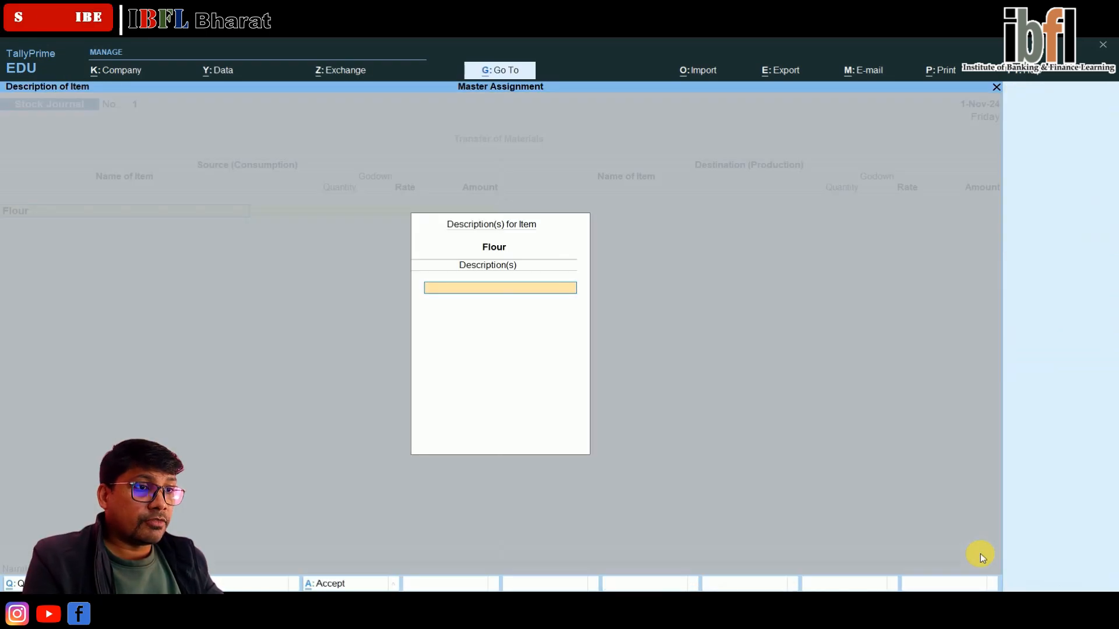
pyautogui.press('Escape')
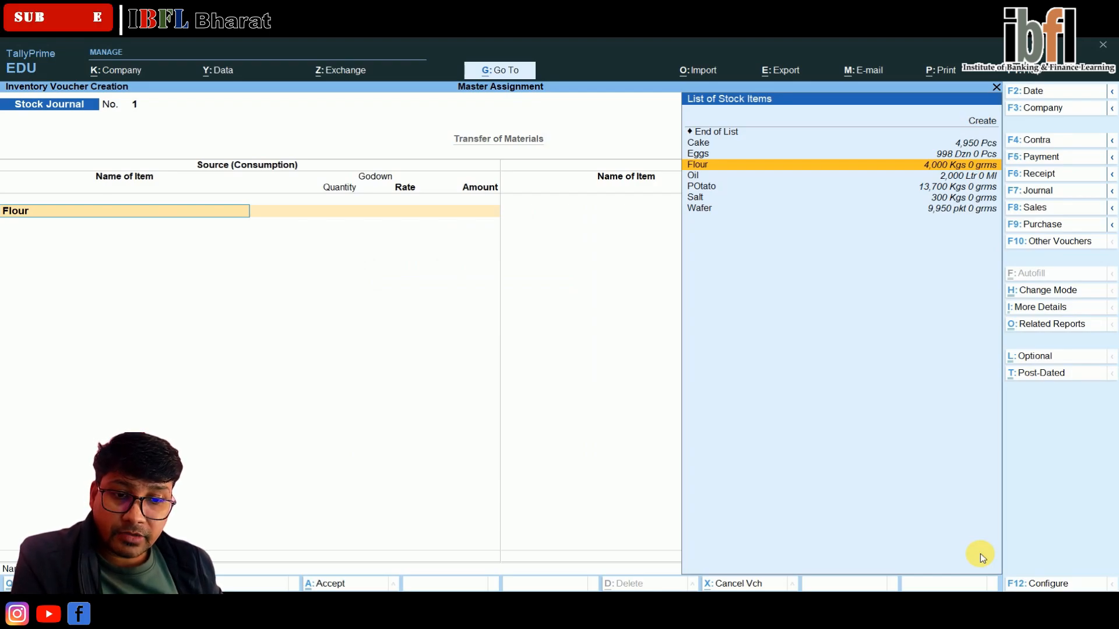
# Add 13,700 Kgs of POtato from the Lajpat Nagar godown as a source item, without a description and at the default rate.
pyautogui.press('Down')
pyautogui.press('Down')
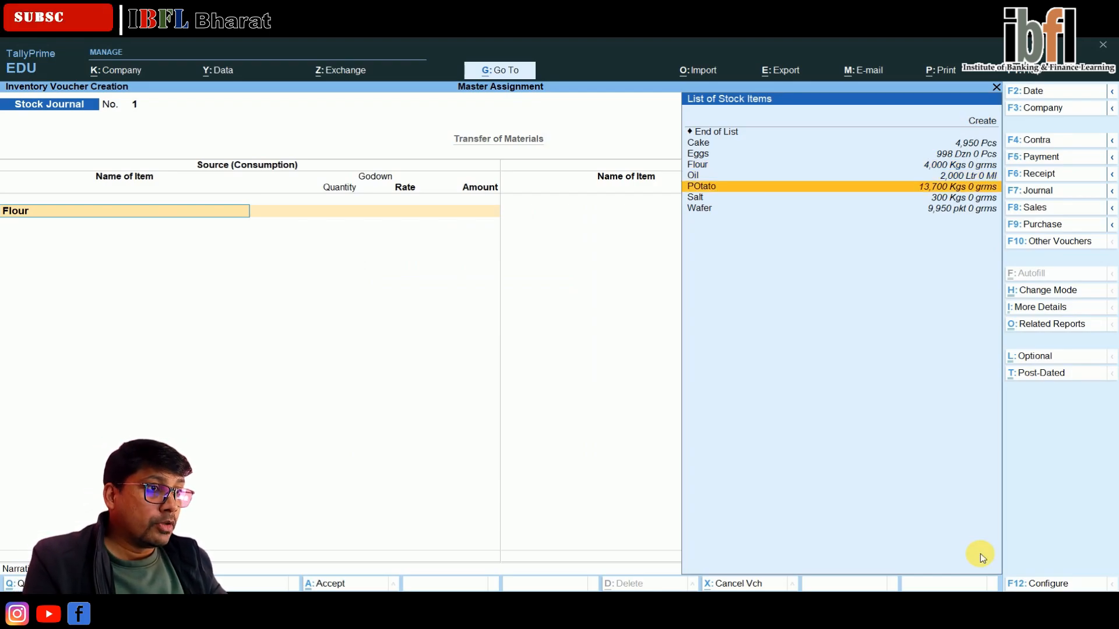
pyautogui.press('Return')
pyautogui.press('Return')
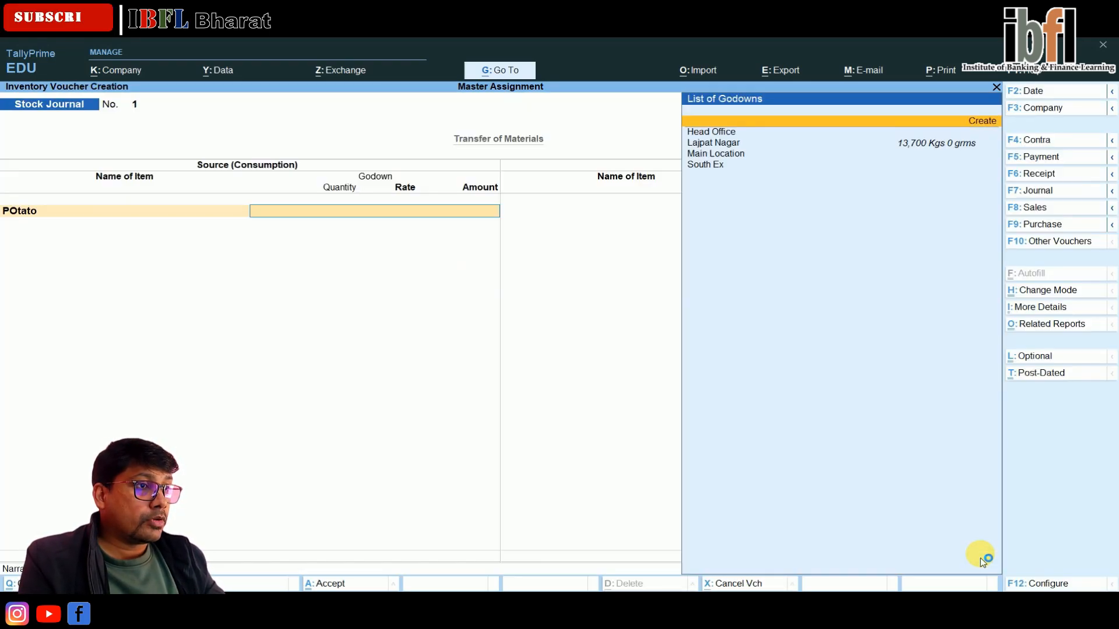
pyautogui.press('Down')
pyautogui.press('Down')
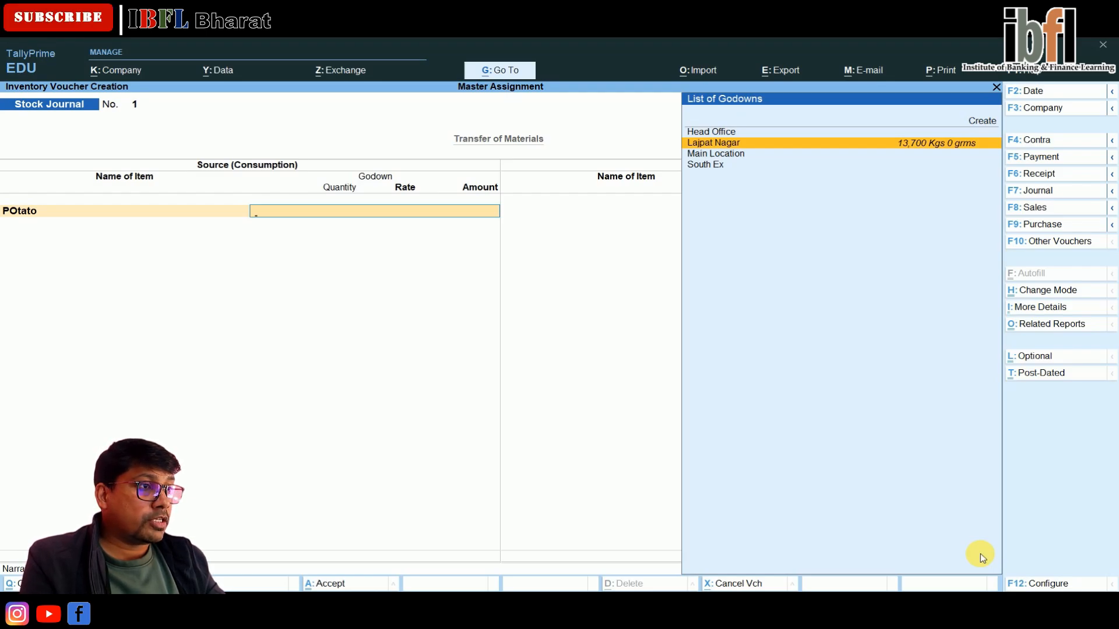
pyautogui.press('Return')
pyautogui.write('13700')
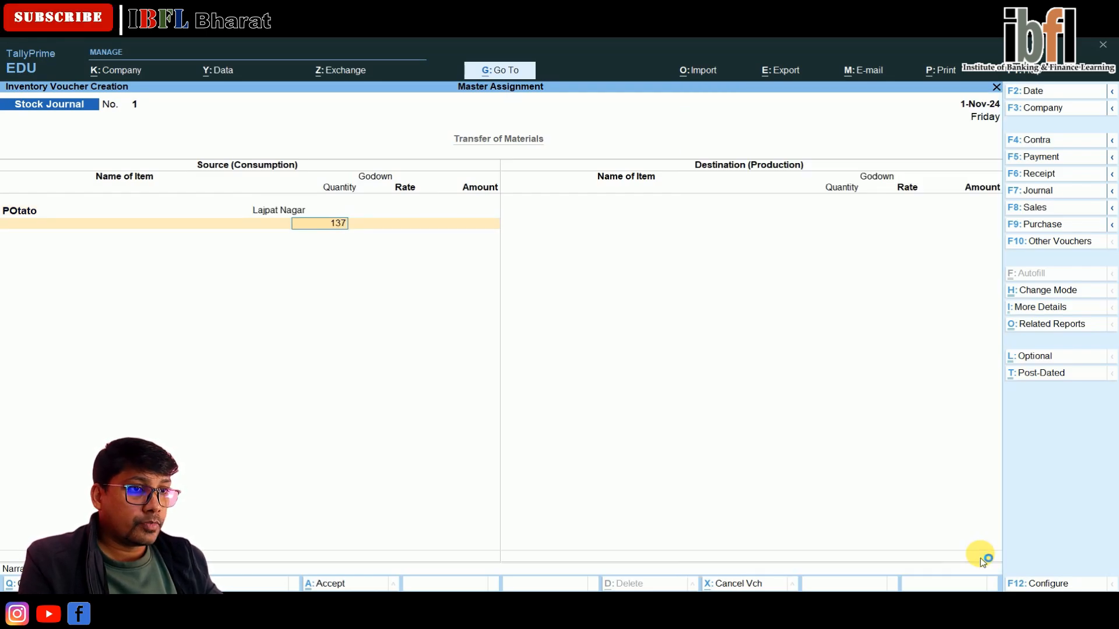
pyautogui.press('Return')
pyautogui.press('Return')
pyautogui.press('Return')
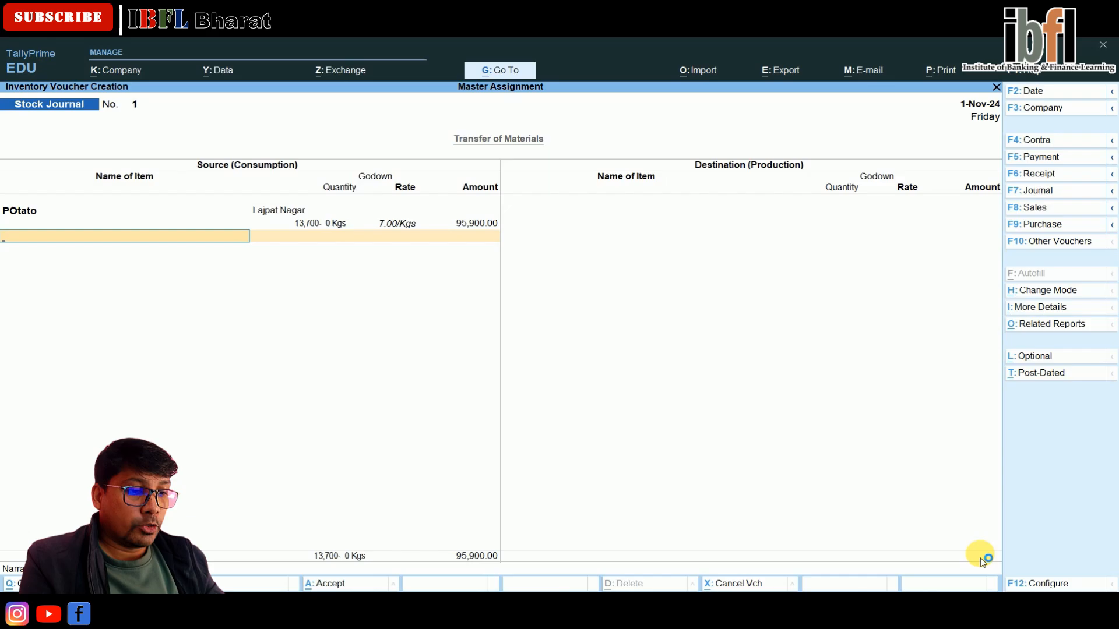
# Add 300 Kgs of Salt from the Lajpat Nagar godown to the source items, keeping the default rate.
pyautogui.write('Sa')
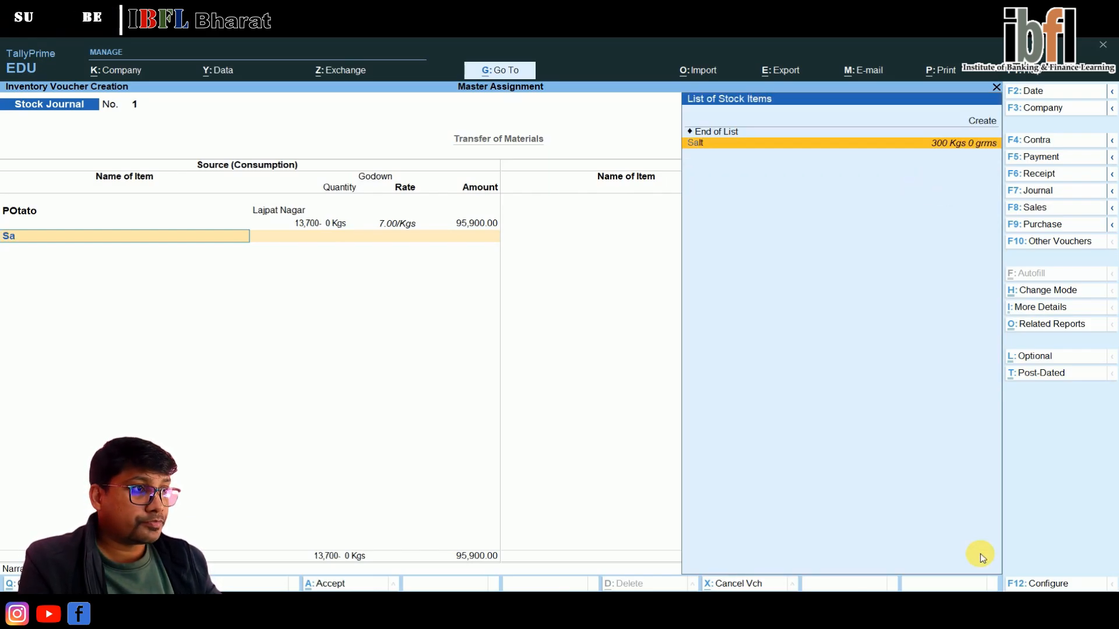
pyautogui.press('Return')
pyautogui.press('Return')
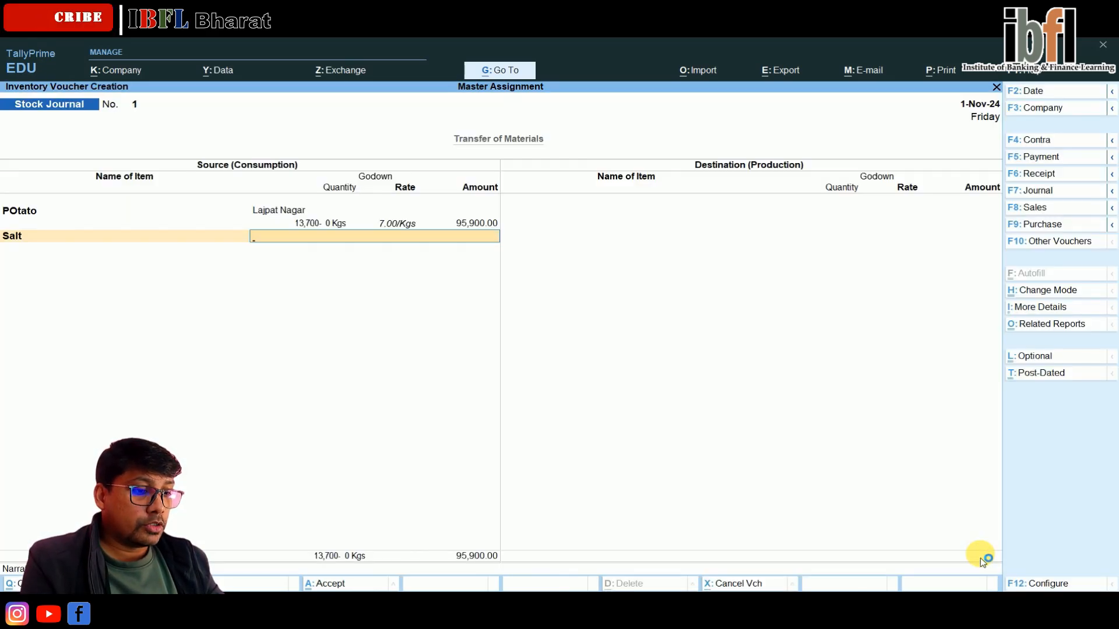
pyautogui.press('Down')
pyautogui.press('Down')
pyautogui.press('Return')
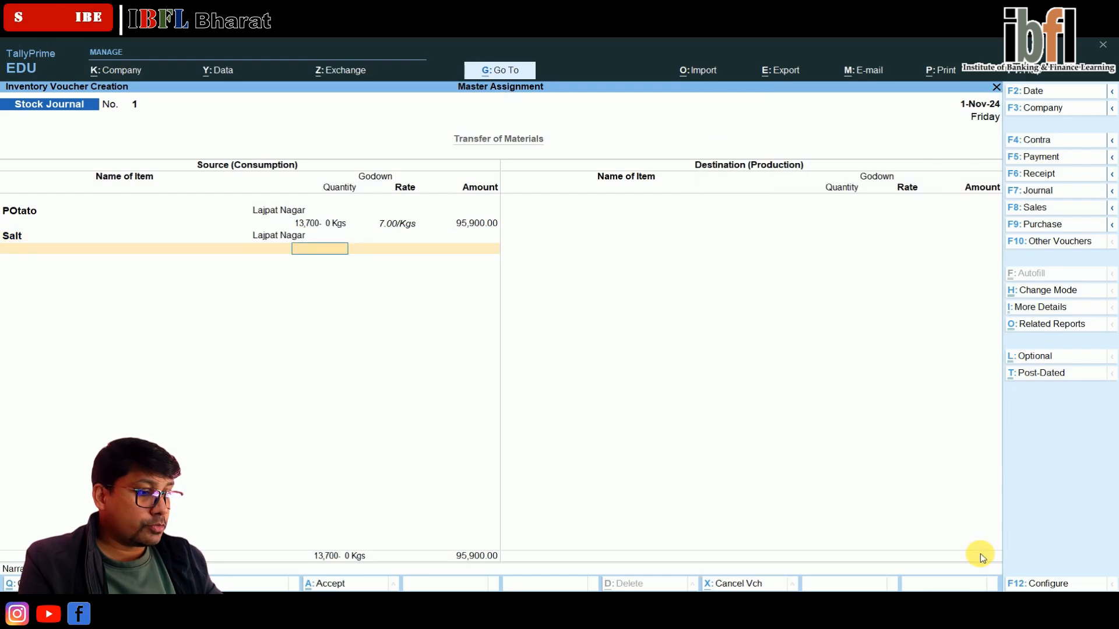
pyautogui.write('300')
pyautogui.press('Return')
pyautogui.press('Return')
pyautogui.press('Return')
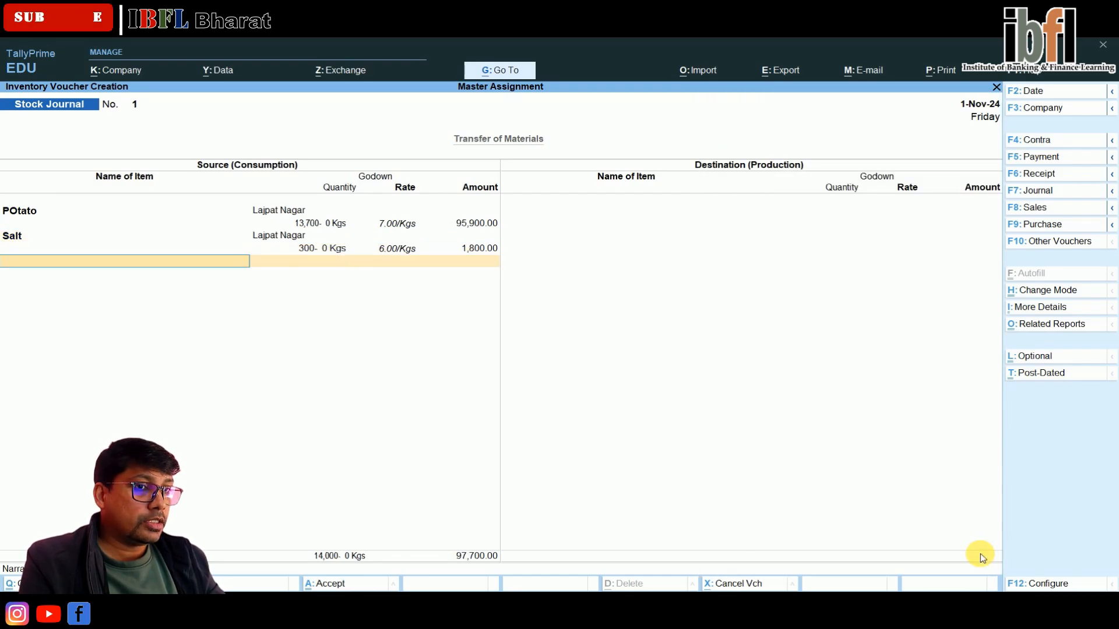
# End the source list and add 13,700 Kgs of POtato to the South Ex godown as a destination item at the default rate.
pyautogui.press('Return')
pyautogui.write('Po')
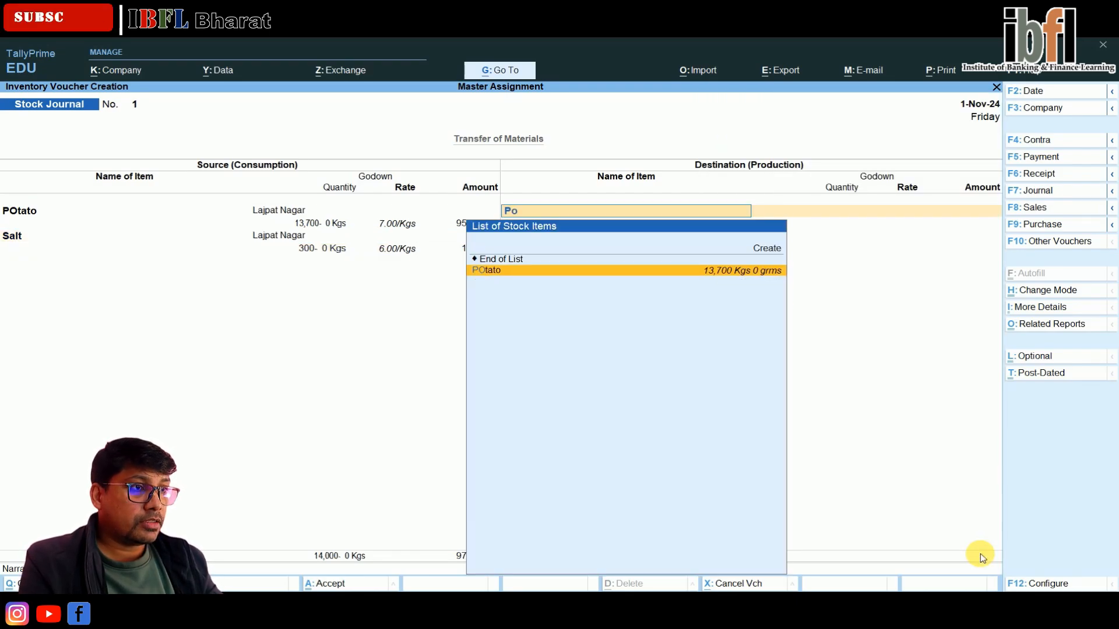
pyautogui.press('Return')
pyautogui.press('Return')
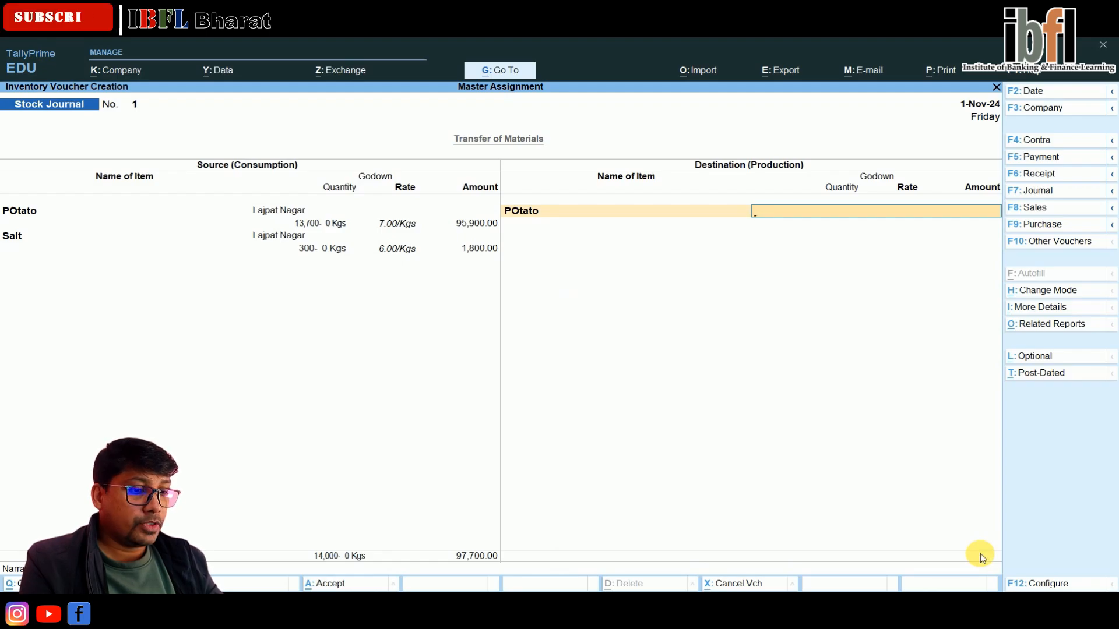
pyautogui.write('S')
pyautogui.press('Return')
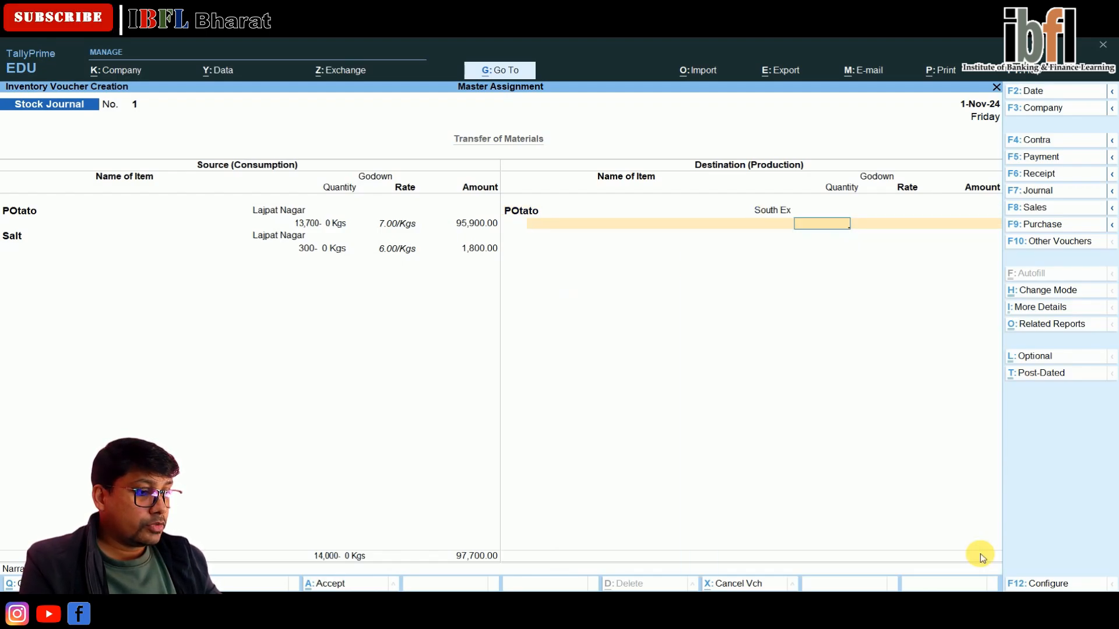
pyautogui.write('13700')
pyautogui.press('Return')
pyautogui.press('Return')
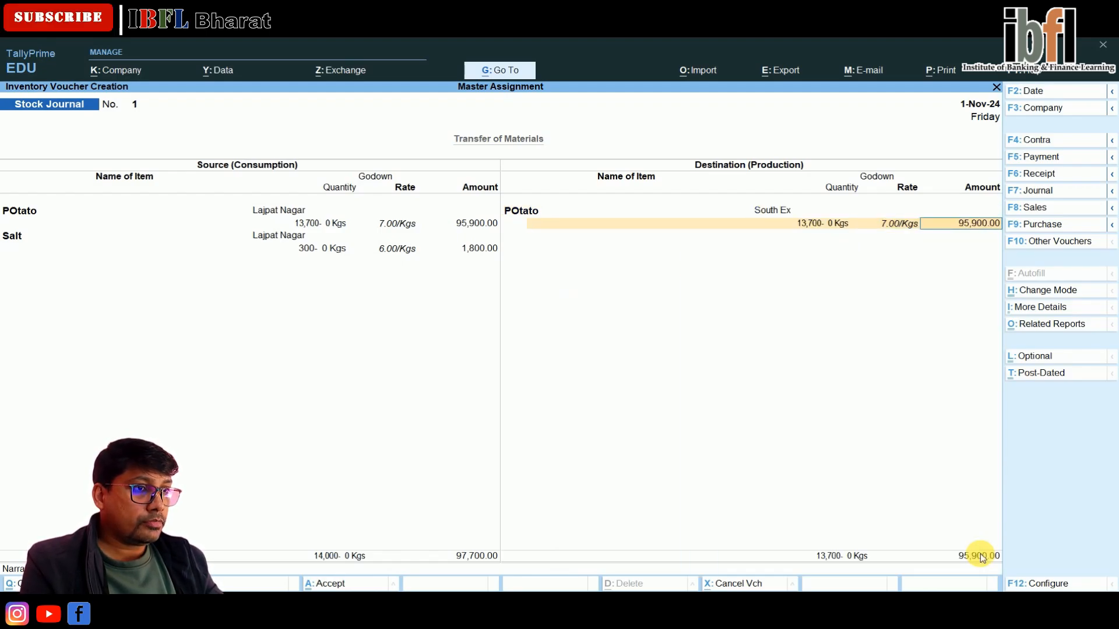
pyautogui.press('Return')
# Add 300 Kgs of Salt to the South Ex godown as a destination item, without a description and at the default rate.
pyautogui.write('Sa')
pyautogui.press('Return')
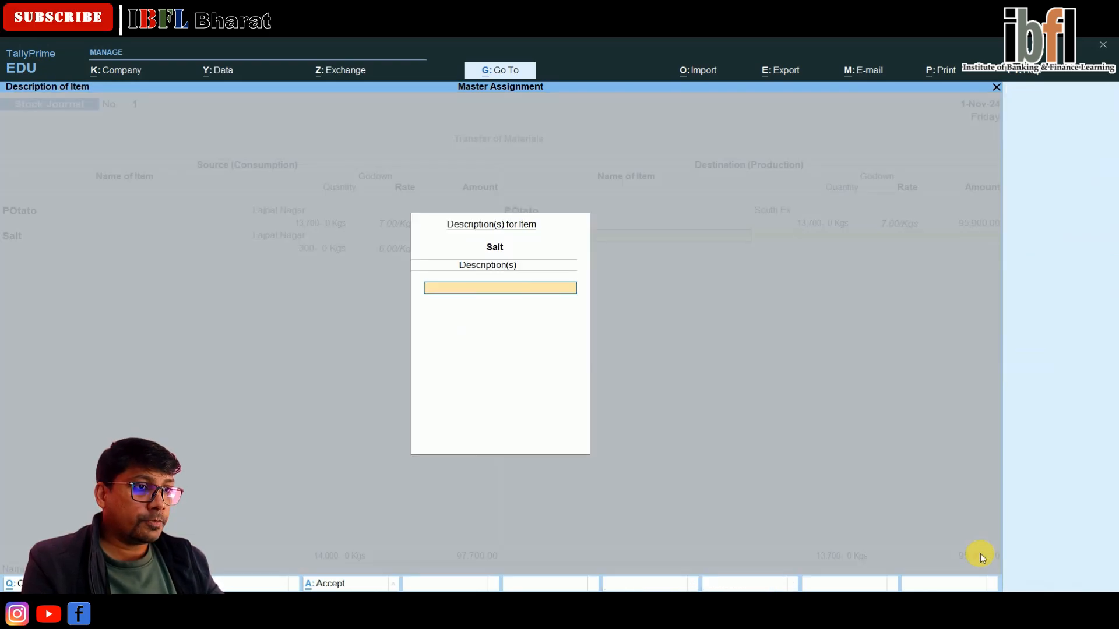
pyautogui.press('Return')
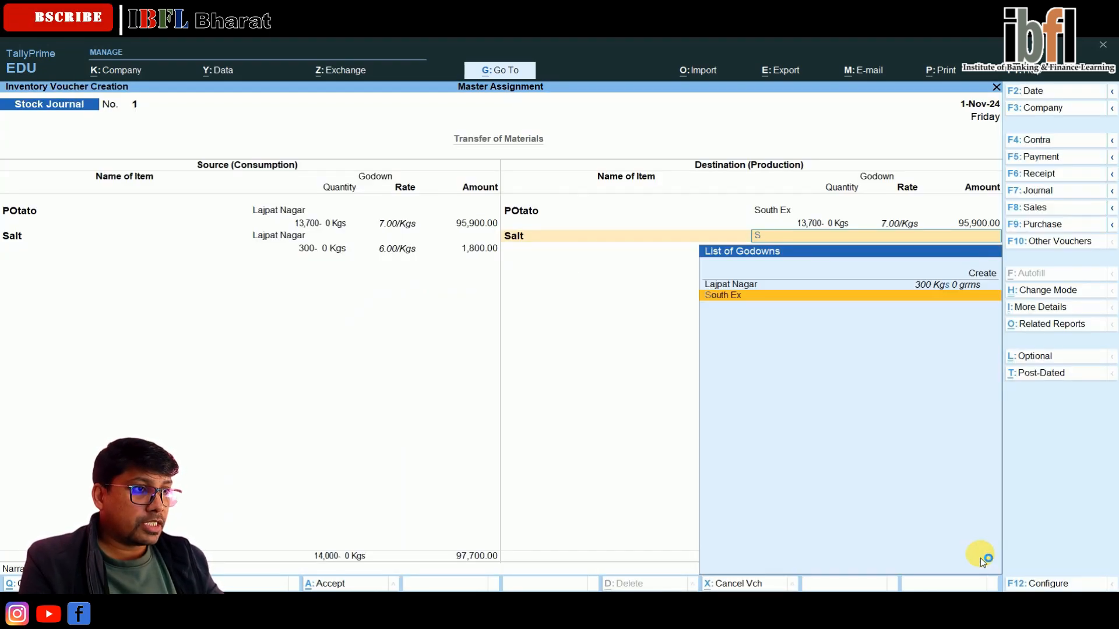
pyautogui.press('Return')
pyautogui.write('300')
pyautogui.press('Return')
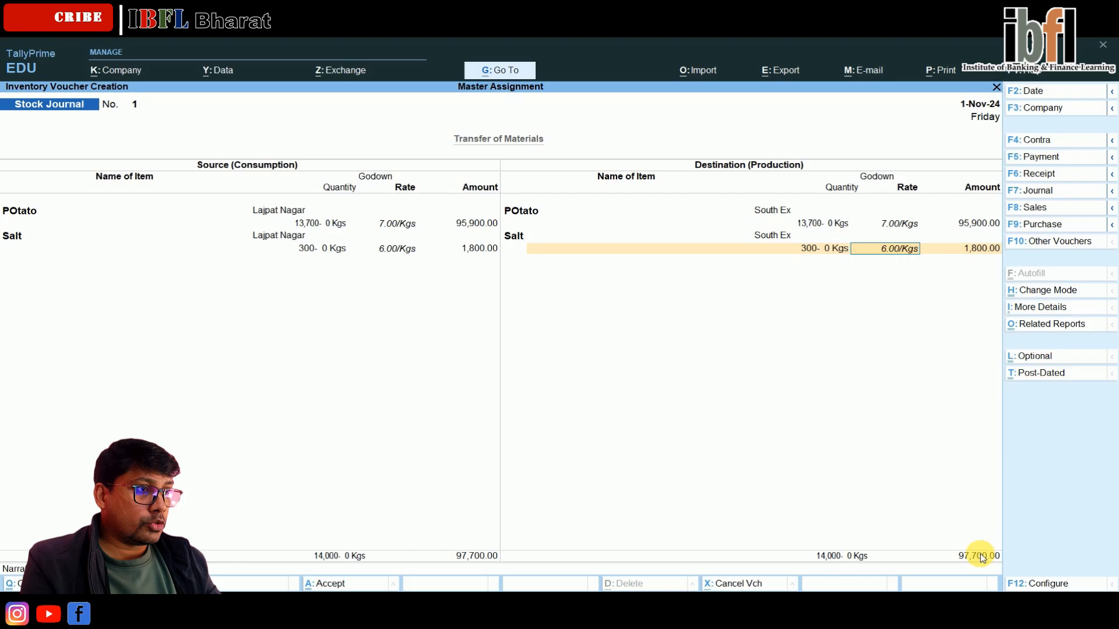
pyautogui.press('Return')
pyautogui.press('Return')
# End the destination list, save the stock journal without a narration, and return to the Gateway of Tally.
pyautogui.press('Return')
pyautogui.press('Return')
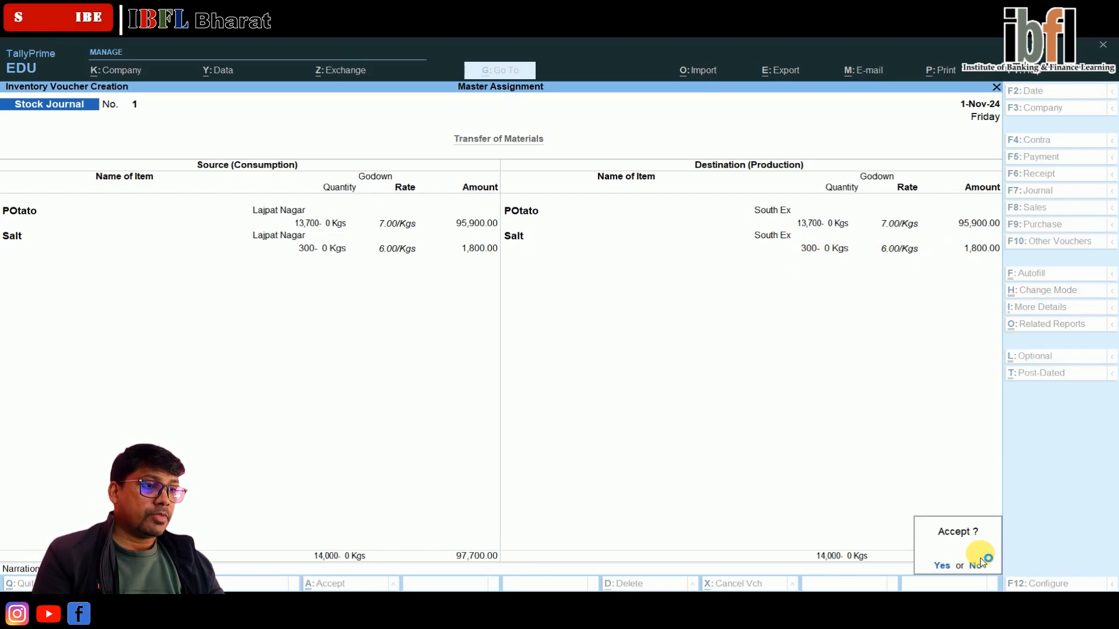
pyautogui.click(981, 556)
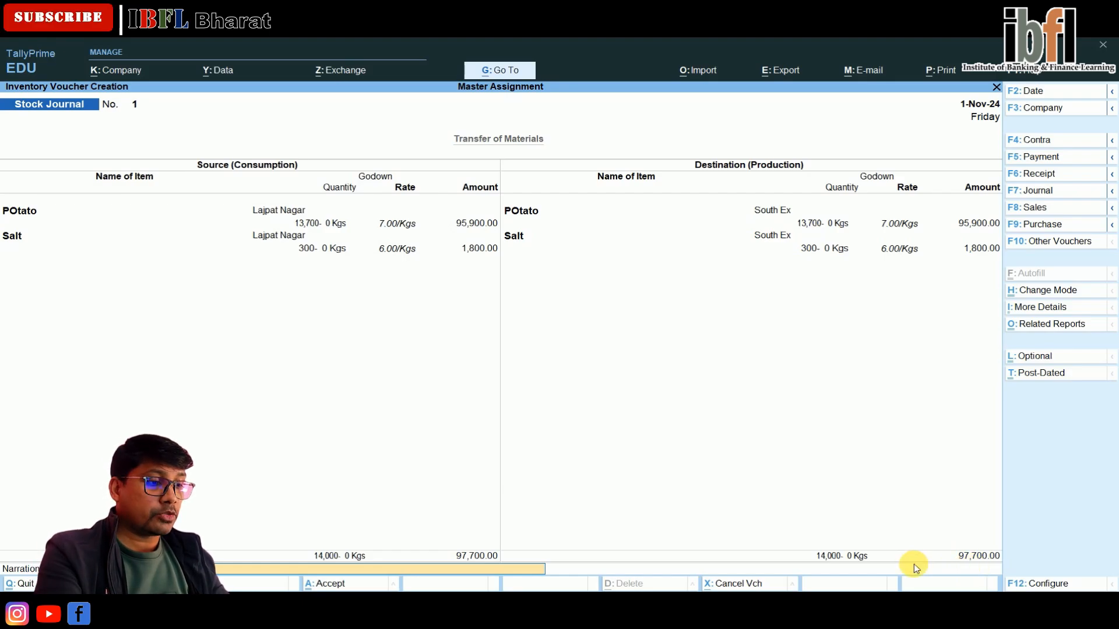
pyautogui.press('Return')
pyautogui.press('Return')
pyautogui.press('Escape')
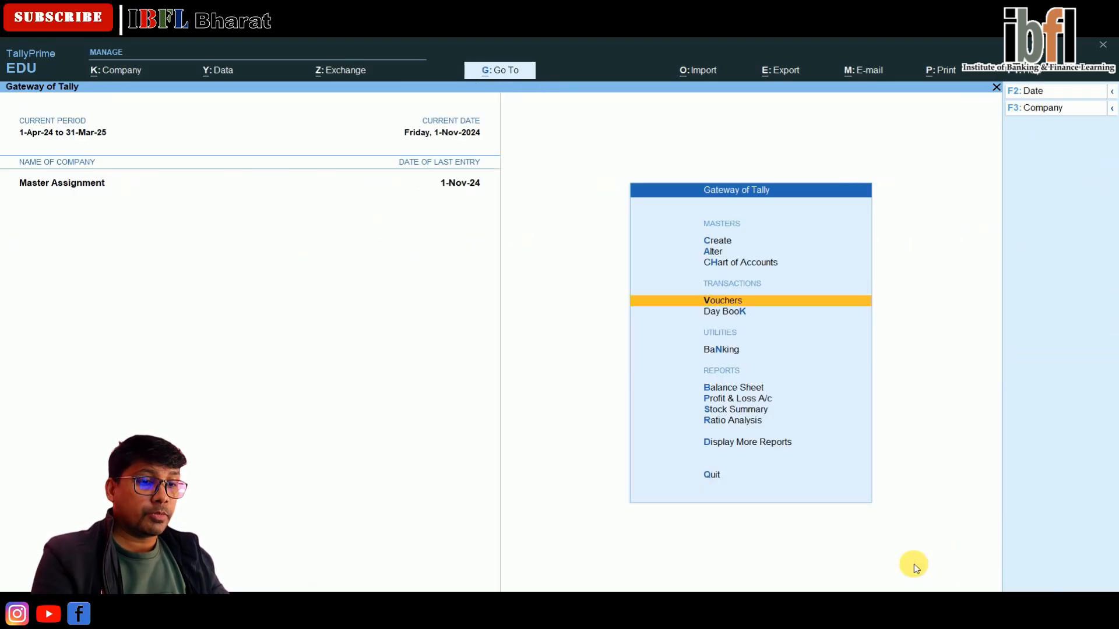
# Open the godown summary from the inventory books for the Lajpat Nagar godown.
pyautogui.press('d')
pyautogui.press('i')
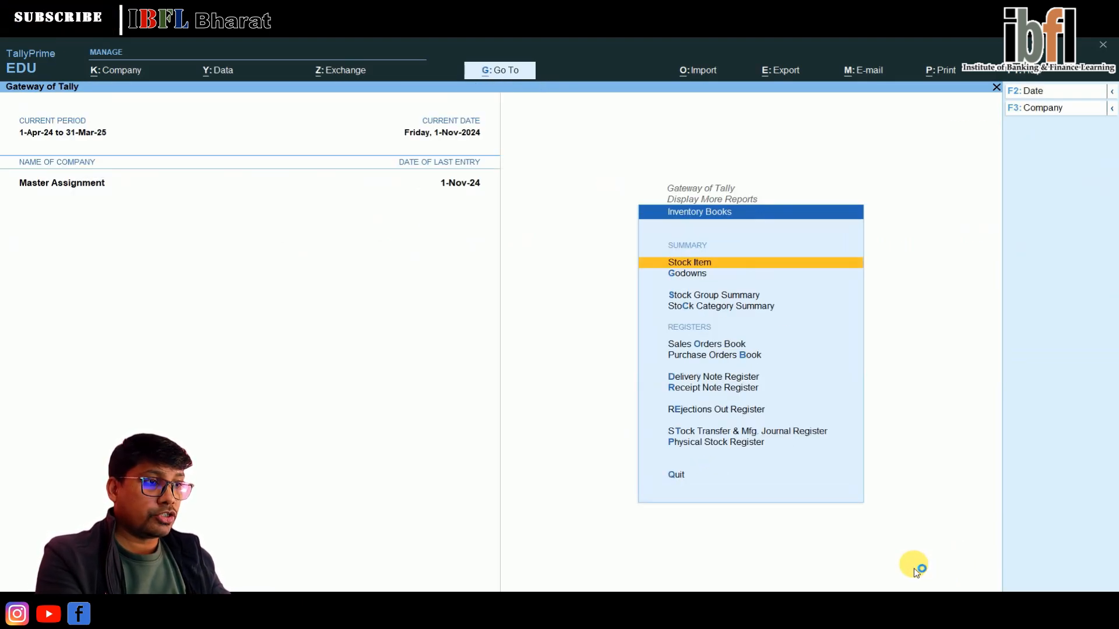
pyautogui.press('g')
pyautogui.press('Down')
pyautogui.press('Down')
pyautogui.press('Return')
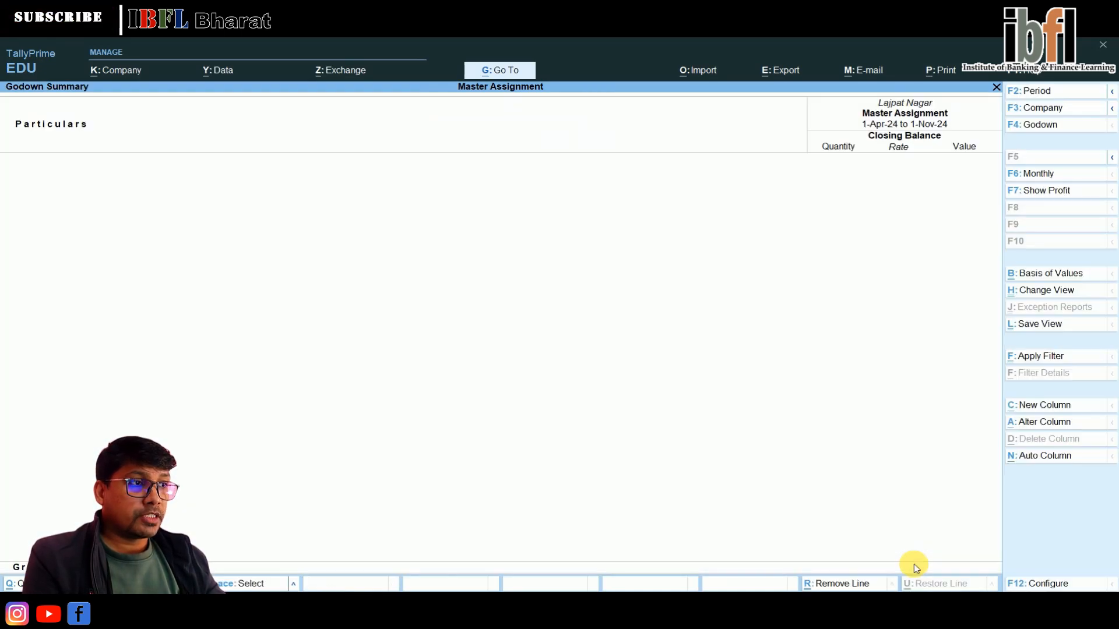
# Switch the godown summary to Head Office and open its Finished Goods group.
pyautogui.press('F4')
pyautogui.press('Up')
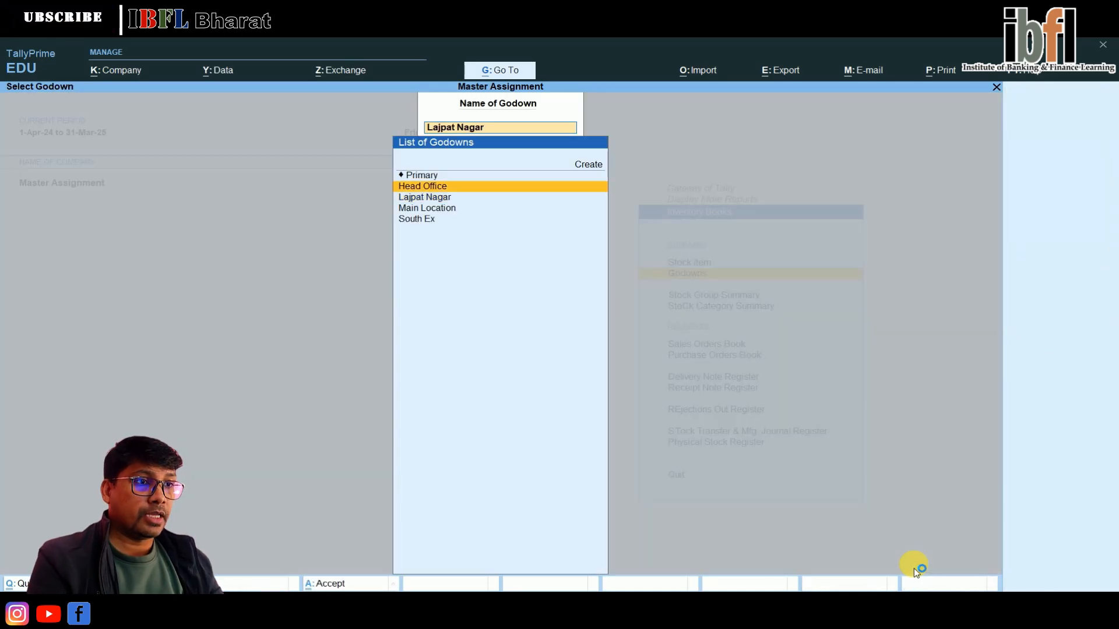
pyautogui.press('Return')
pyautogui.press('Return')
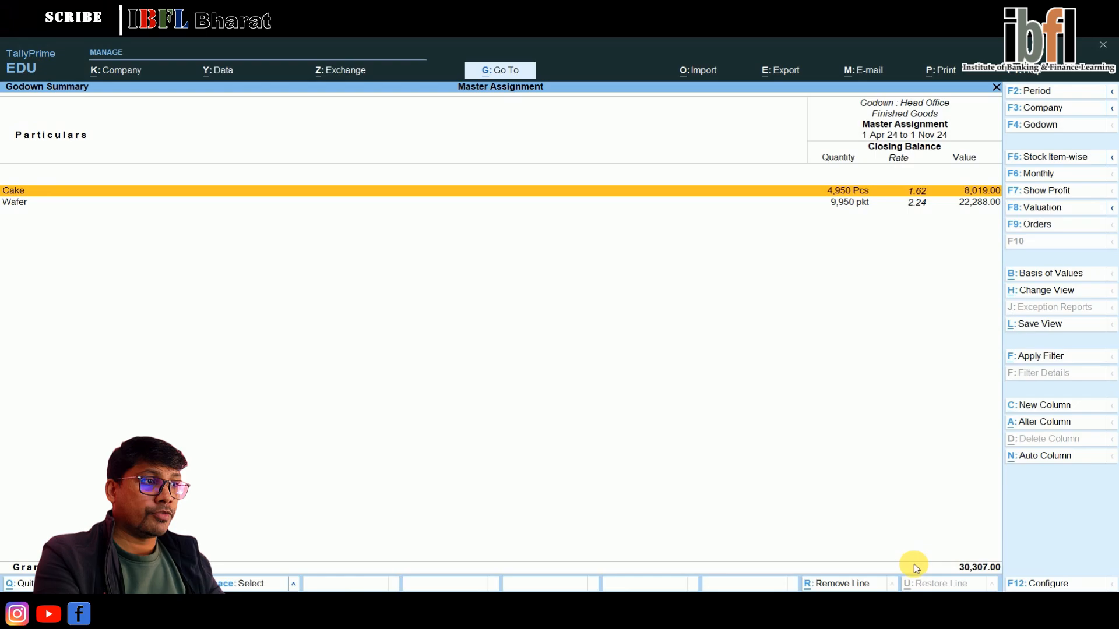
# Switch the godown summary to South Ex and open its Raw Material group.
pyautogui.press('Escape')
pyautogui.press('F4')
pyautogui.press('Down')
pyautogui.press('Down')
pyautogui.press('Down')
pyautogui.press('Return')
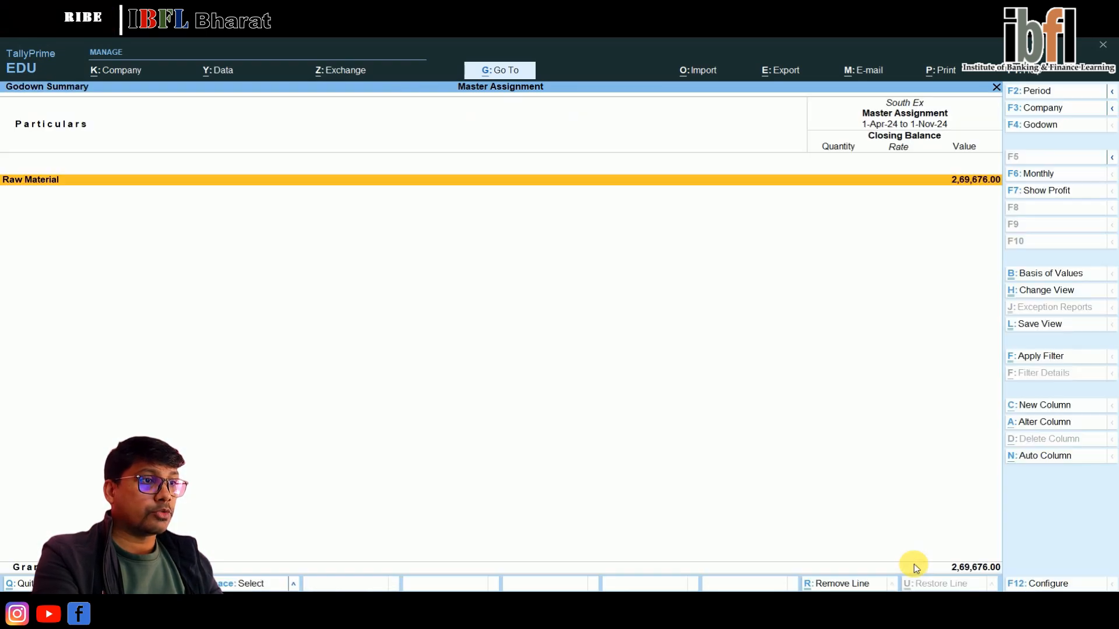
pyautogui.press('Return')
# Examine the closing quantities and values of South Ex's raw materials, and return to the Gateway of Tally.
pyautogui.press('Down')
pyautogui.press('Down')
pyautogui.press('Down')
pyautogui.press('Down')
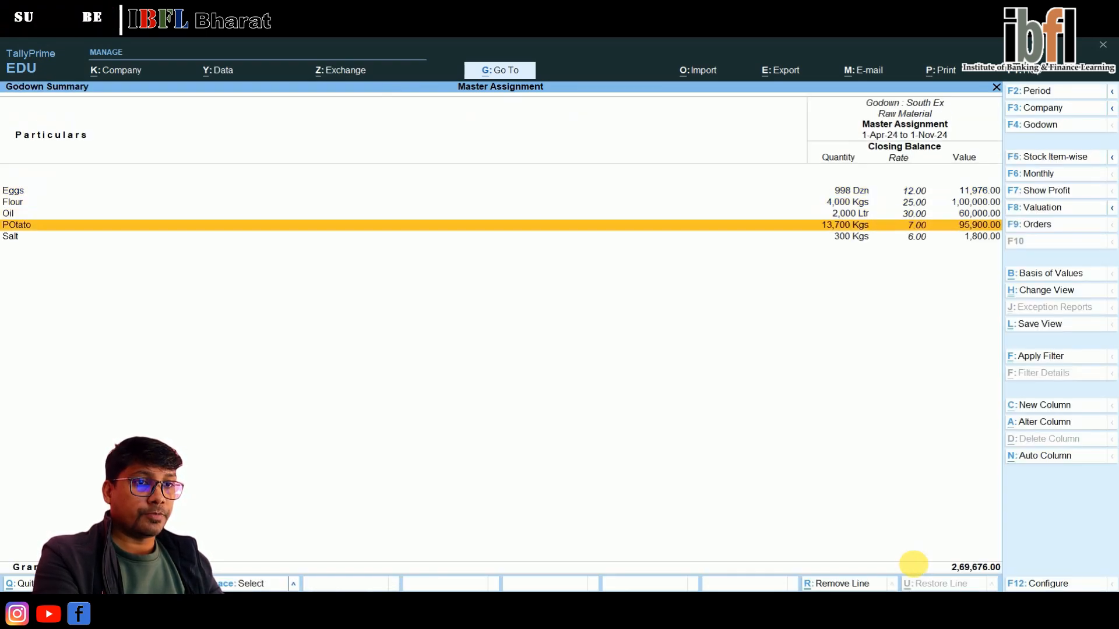
pyautogui.press('Up')
pyautogui.press('Up')
pyautogui.press('Up')
pyautogui.press('Up')
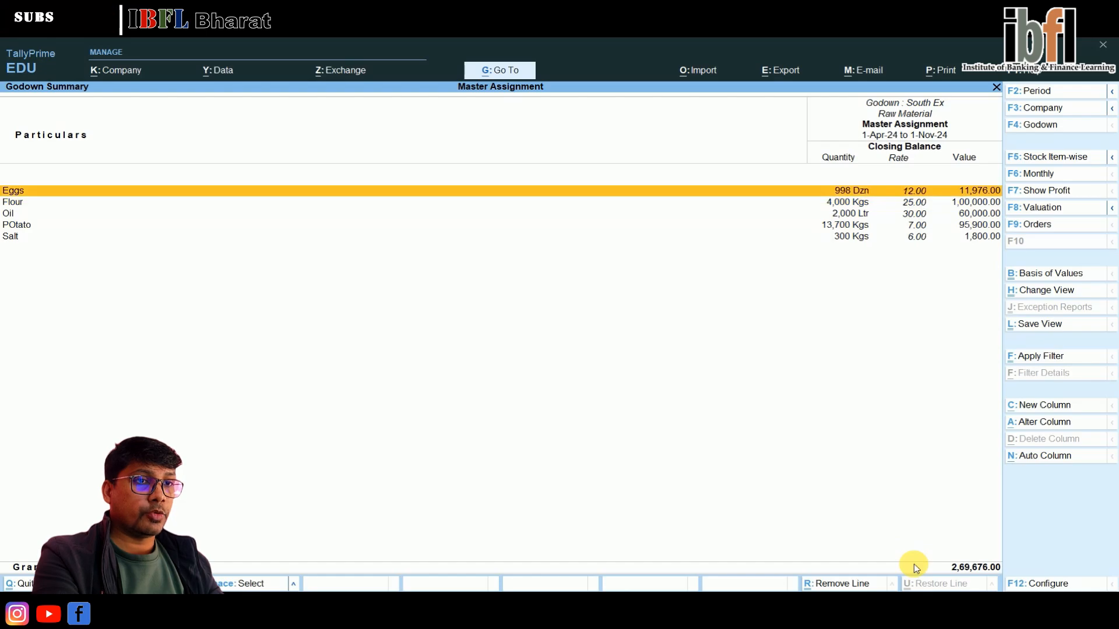
pyautogui.press('Down')
pyautogui.press('Down')
pyautogui.press('Down')
pyautogui.press('Down')
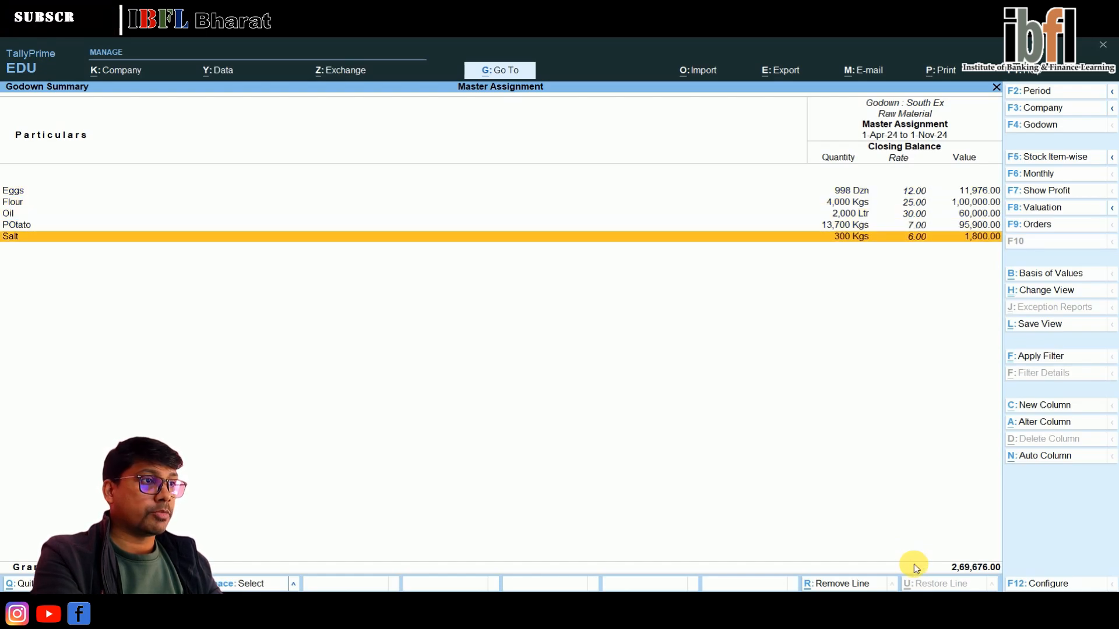
pyautogui.press('Escape')
pyautogui.press('Escape')
pyautogui.press('Escape')
pyautogui.press('Escape')
pyautogui.press('Escape')
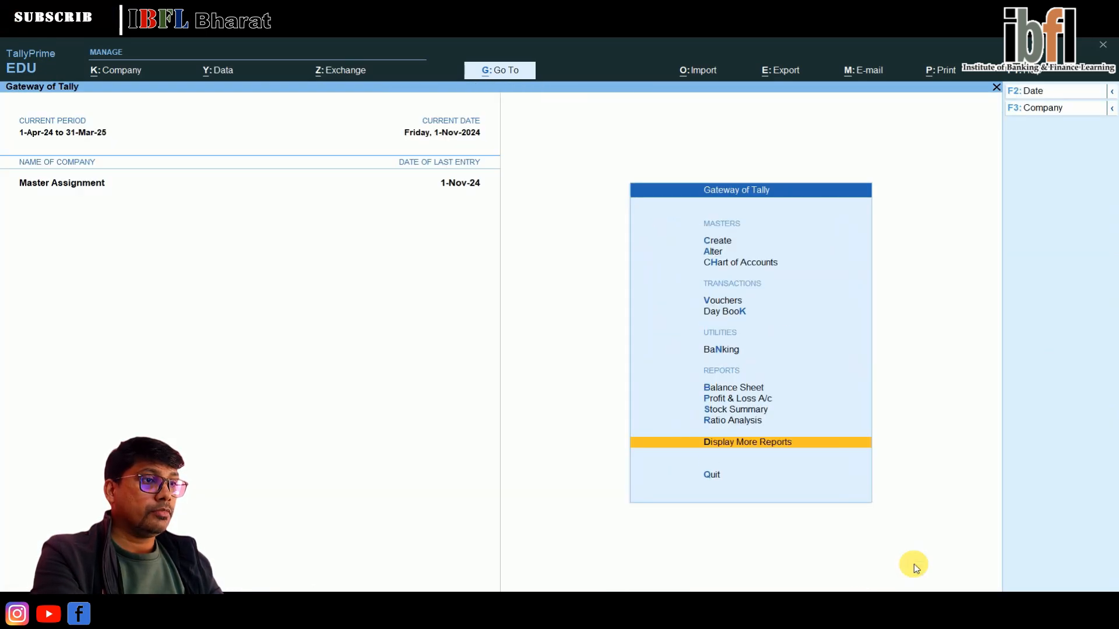
# Open voucher entry with the date set to 1-Dec-24 and switch to a Journal voucher.
pyautogui.press('Home')
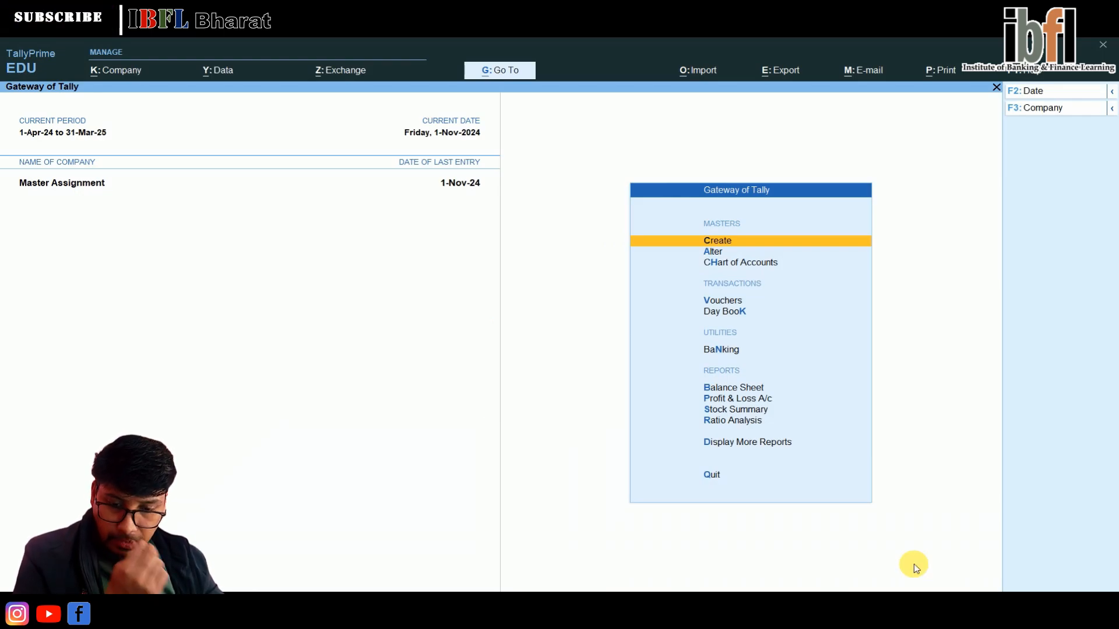
pyautogui.click(915, 571)
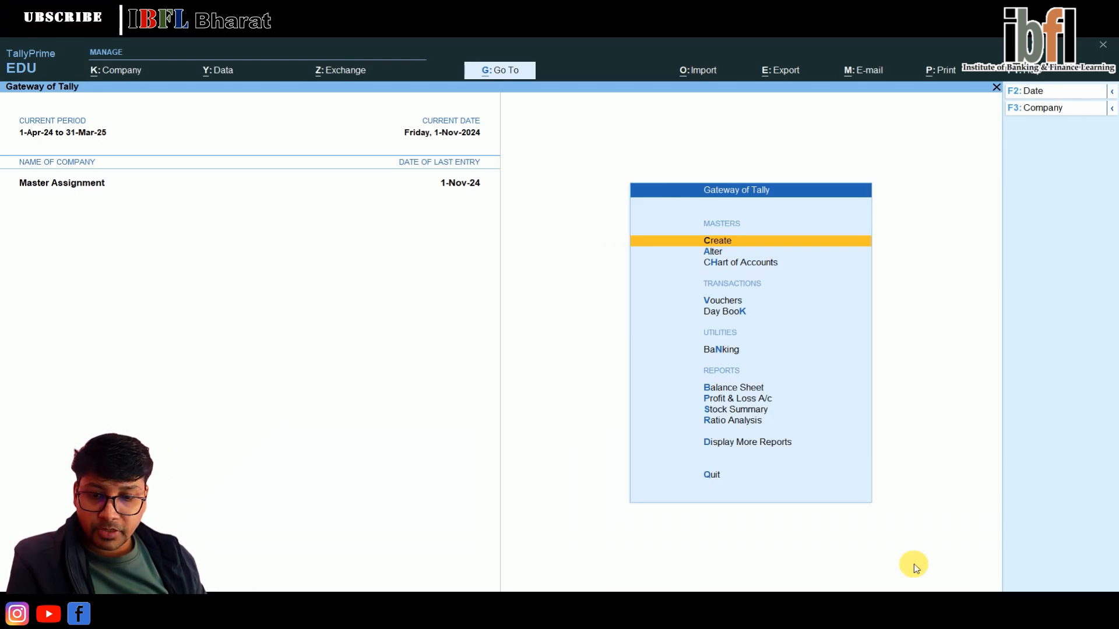
pyautogui.click(916, 571)
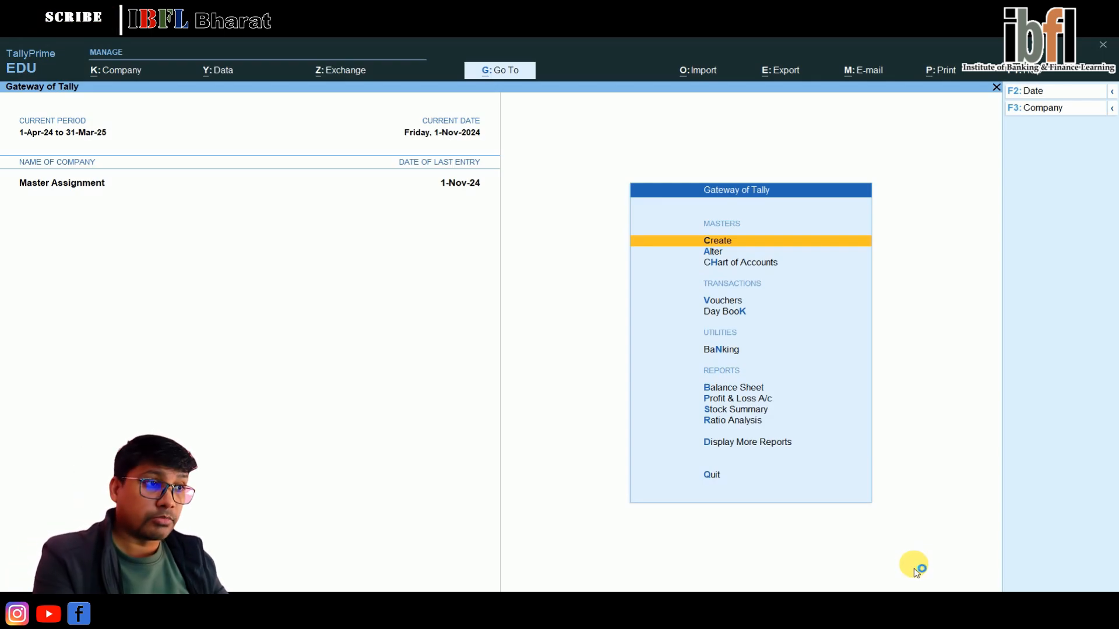
pyautogui.press('Down')
pyautogui.press('Down')
pyautogui.press('Down')
pyautogui.press('Return')
pyautogui.press('F2')
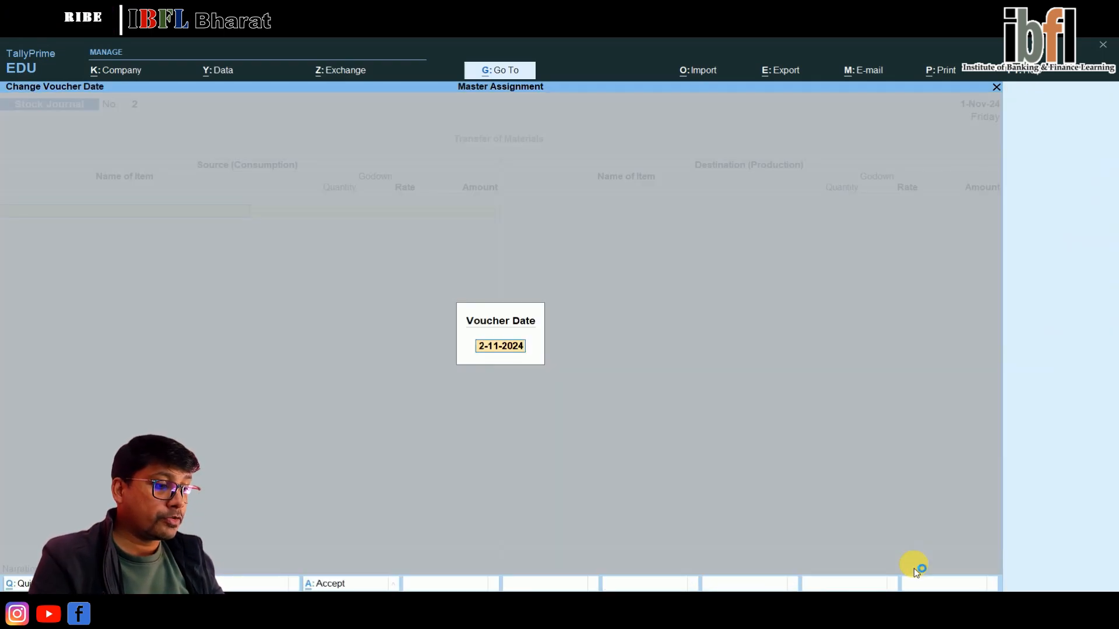
pyautogui.write('1-12')
pyautogui.press('Return')
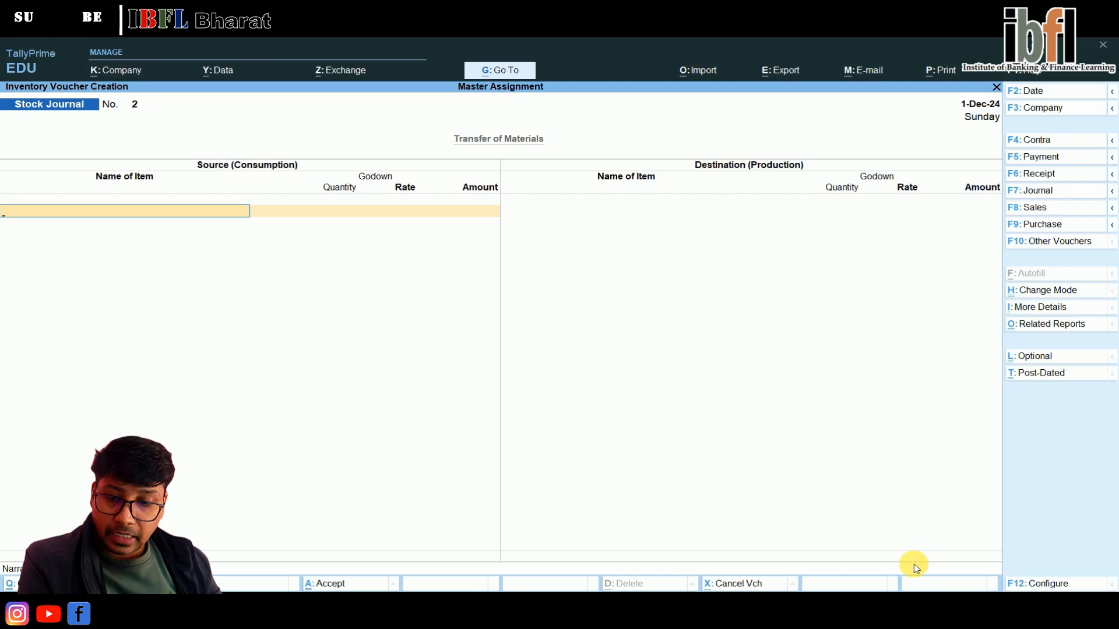
pyautogui.click(915, 570)
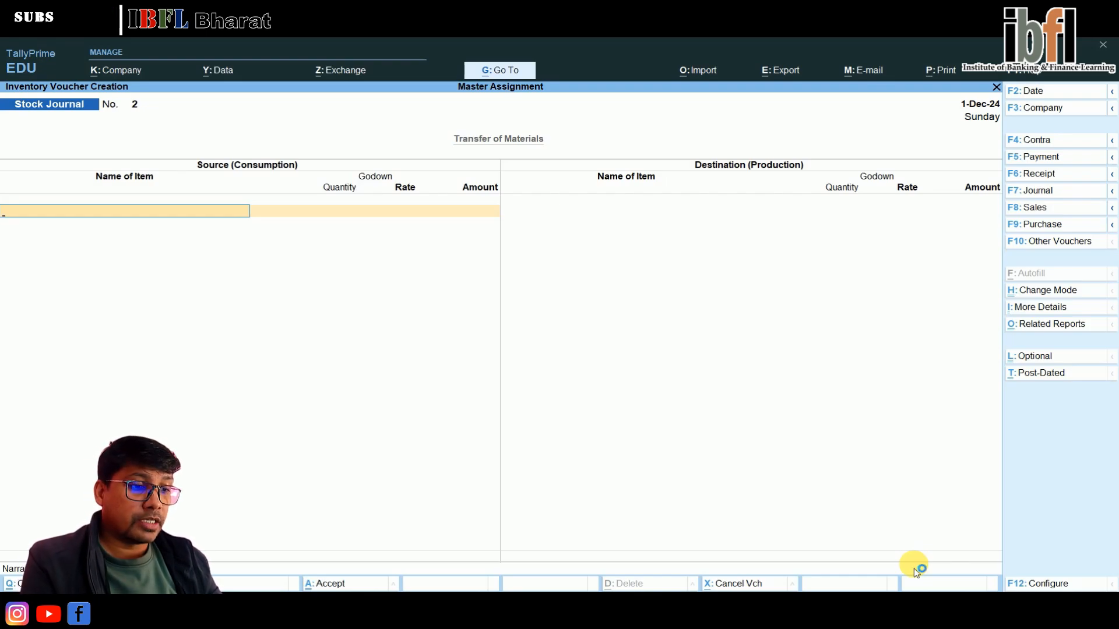
pyautogui.press('F7')
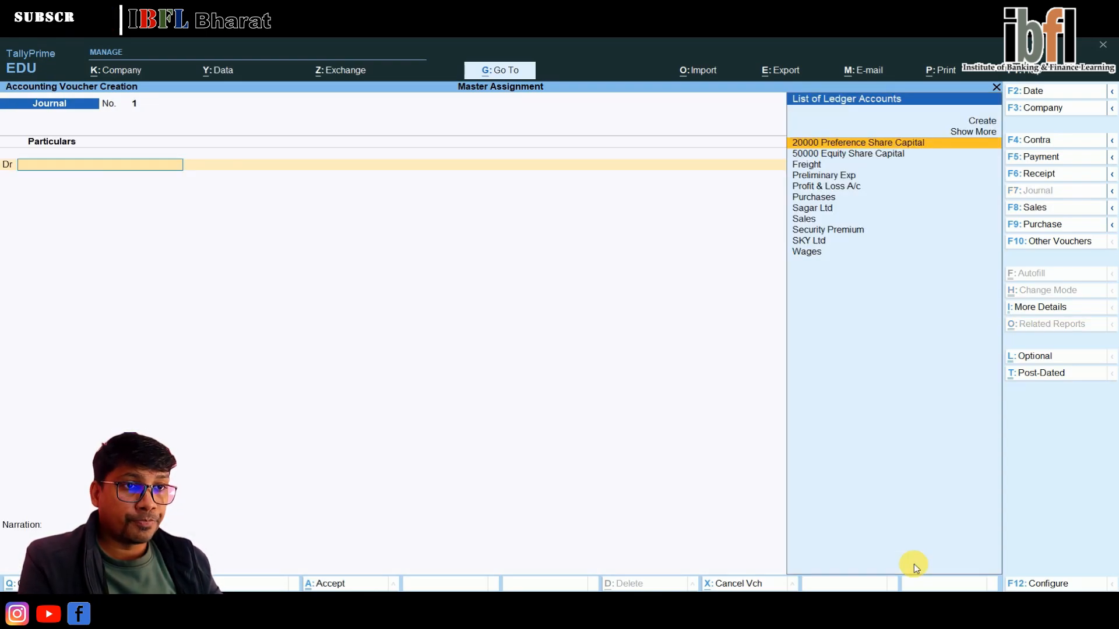
# Create a Salary ledger under Indirect Expenses for the journal's debit line.
pyautogui.press('Up')
pyautogui.press('Up')
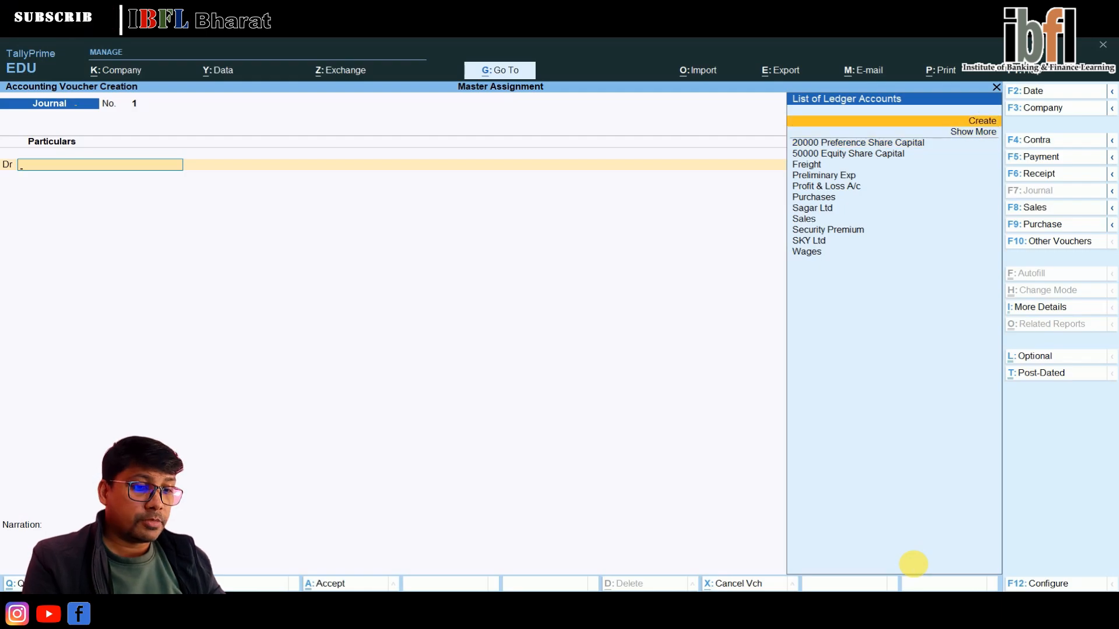
pyautogui.press('Return')
pyautogui.write('S')
pyautogui.press('Return')
pyautogui.press('Return')
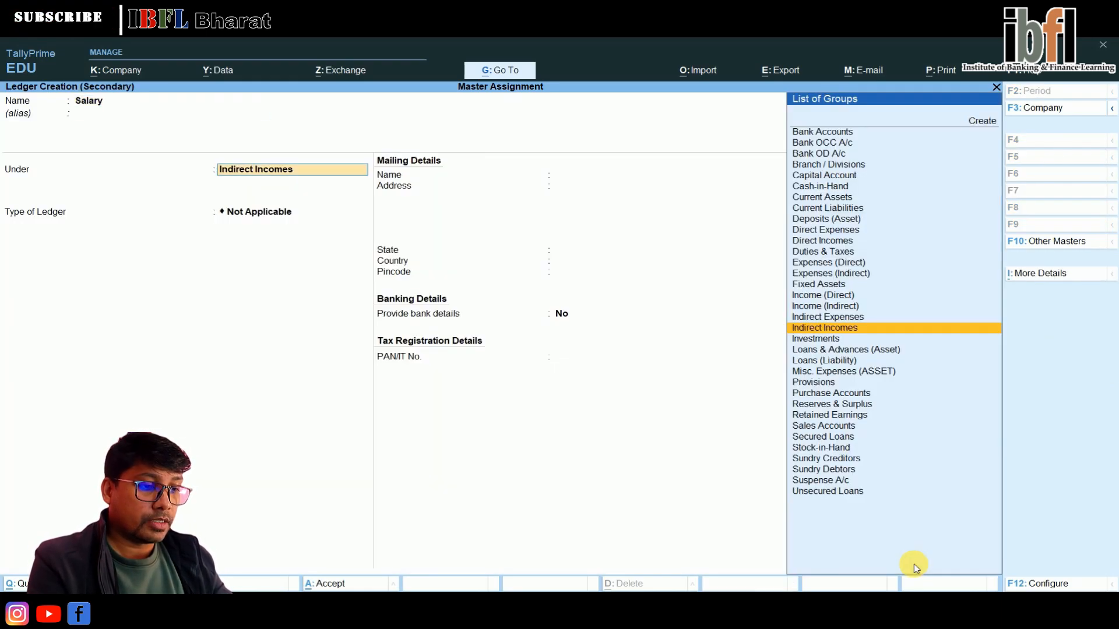
pyautogui.write('Ind')
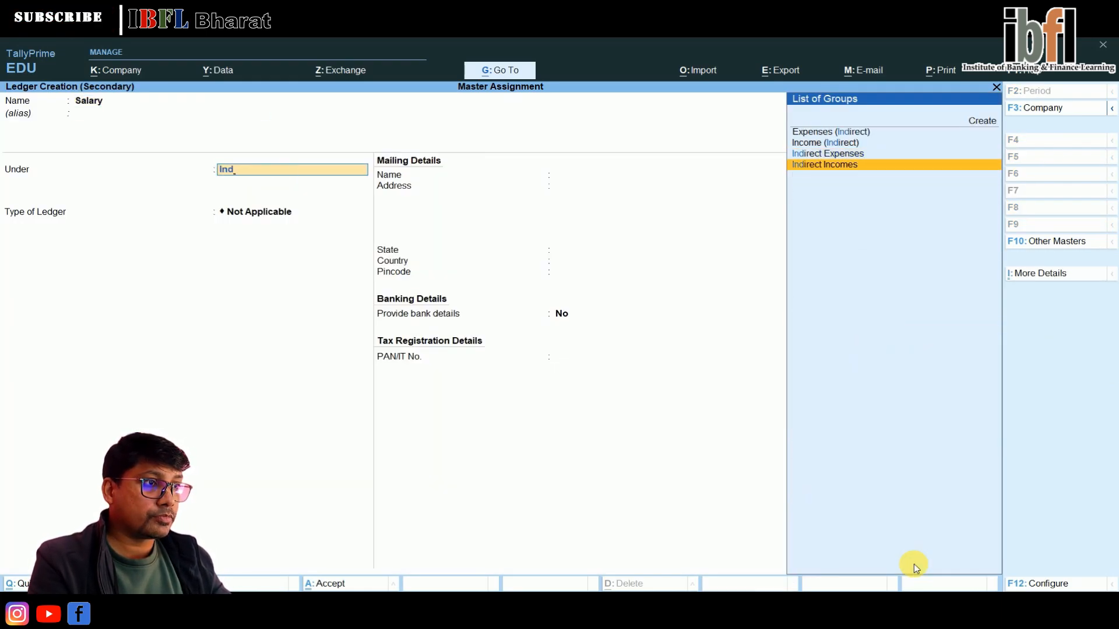
pyautogui.press('Up')
pyautogui.press('Return')
pyautogui.hotkey('ctrl', 'a')
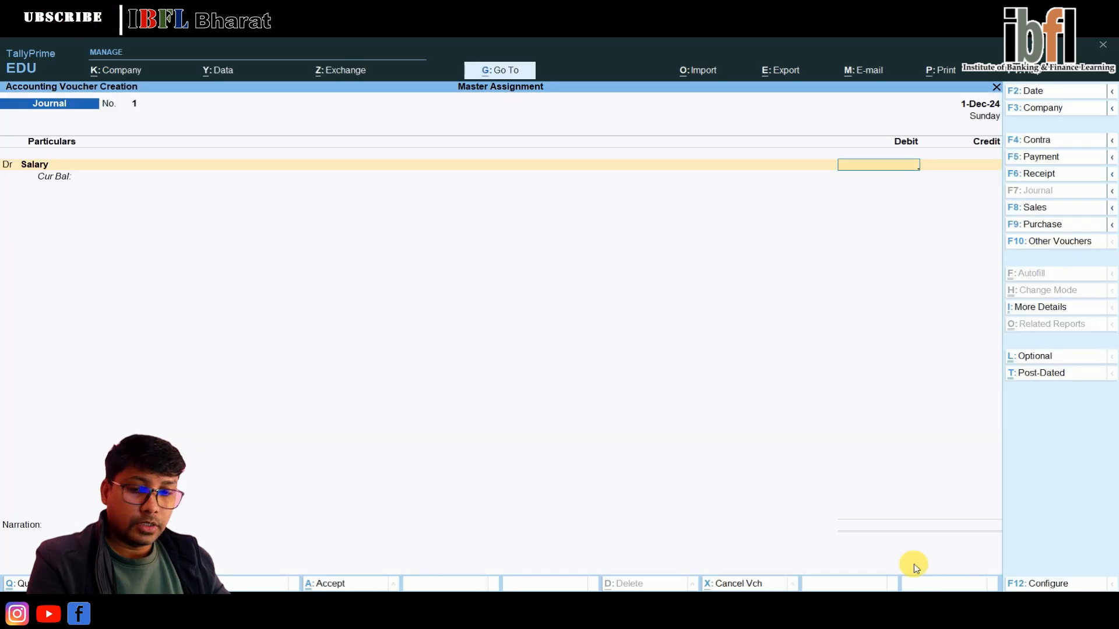
# Debit the Salary ledger with 10,000 and continue to the credit line.
pyautogui.write('1')
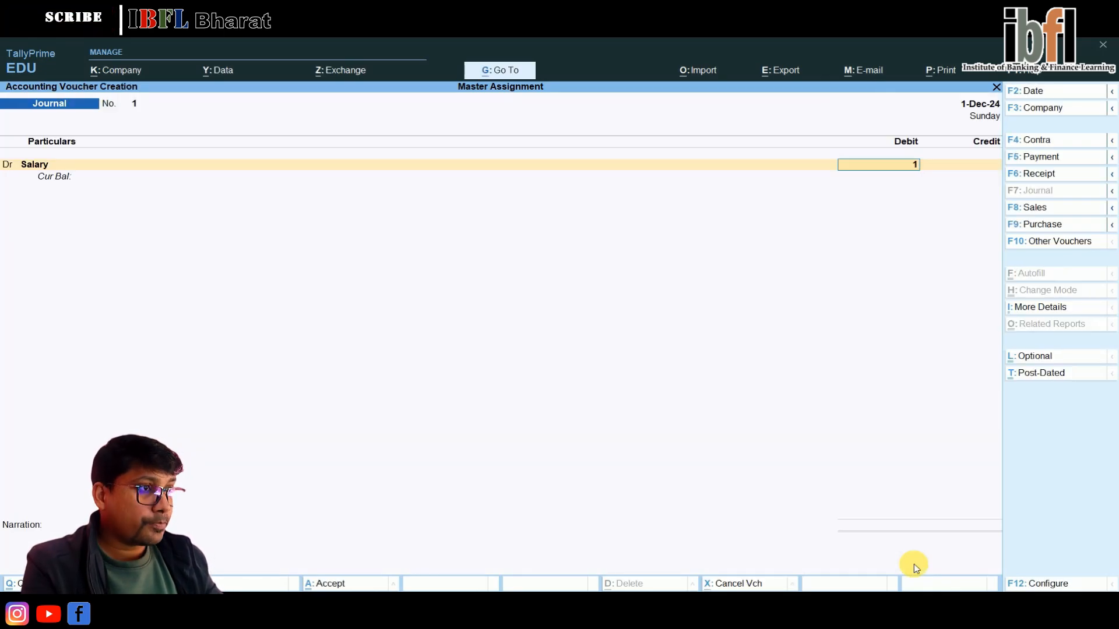
pyautogui.write('0000')
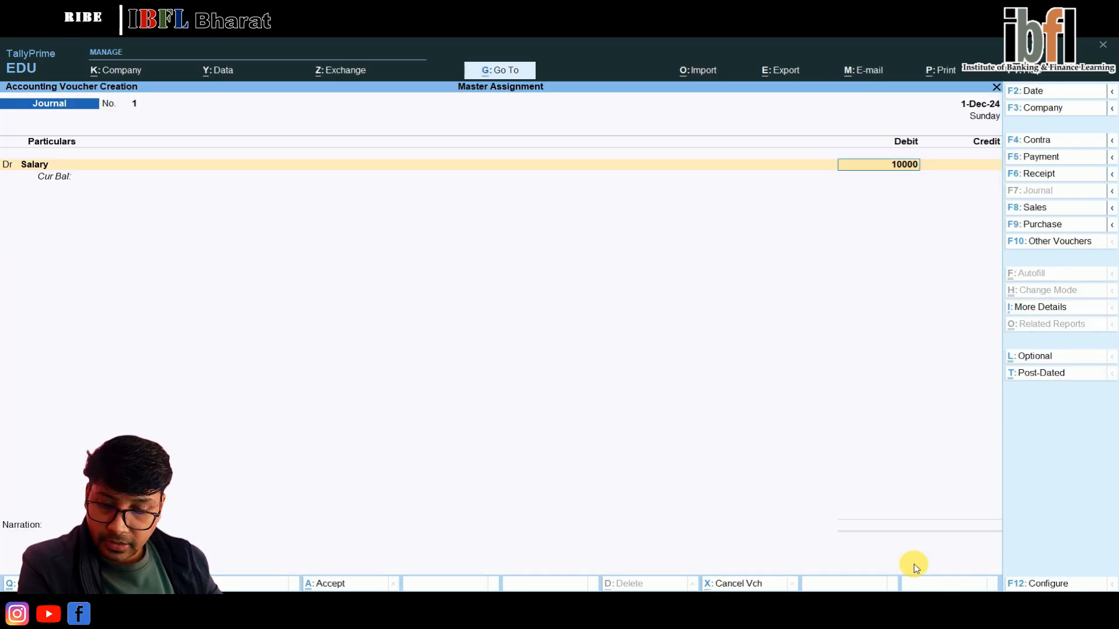
pyautogui.press('Return')
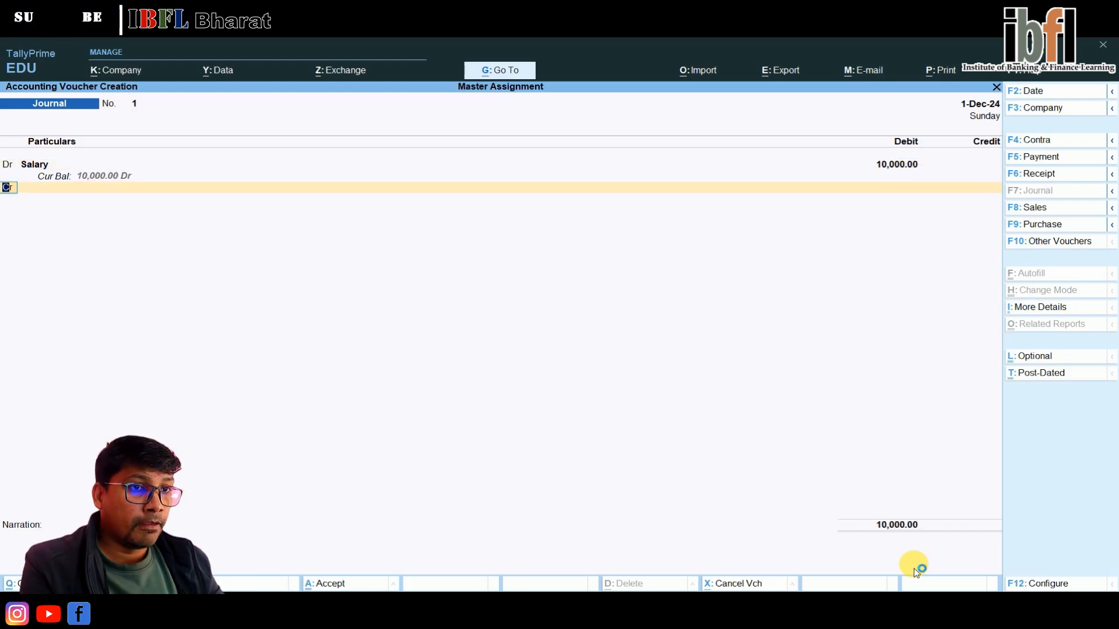
pyautogui.press('Return')
# Create an Outstanding Salary ledger under Current Liabilities with the default mailing details, and credit it with 10,000.
pyautogui.hotkey('alt', 'c')
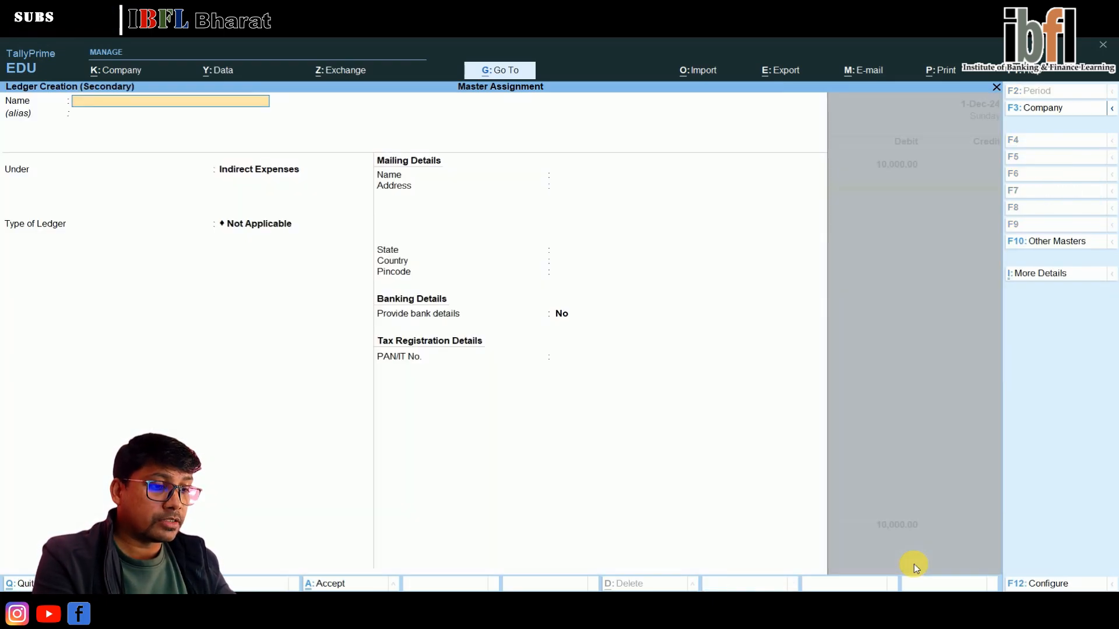
pyautogui.write('Outstanding Salary')
pyautogui.press('Return')
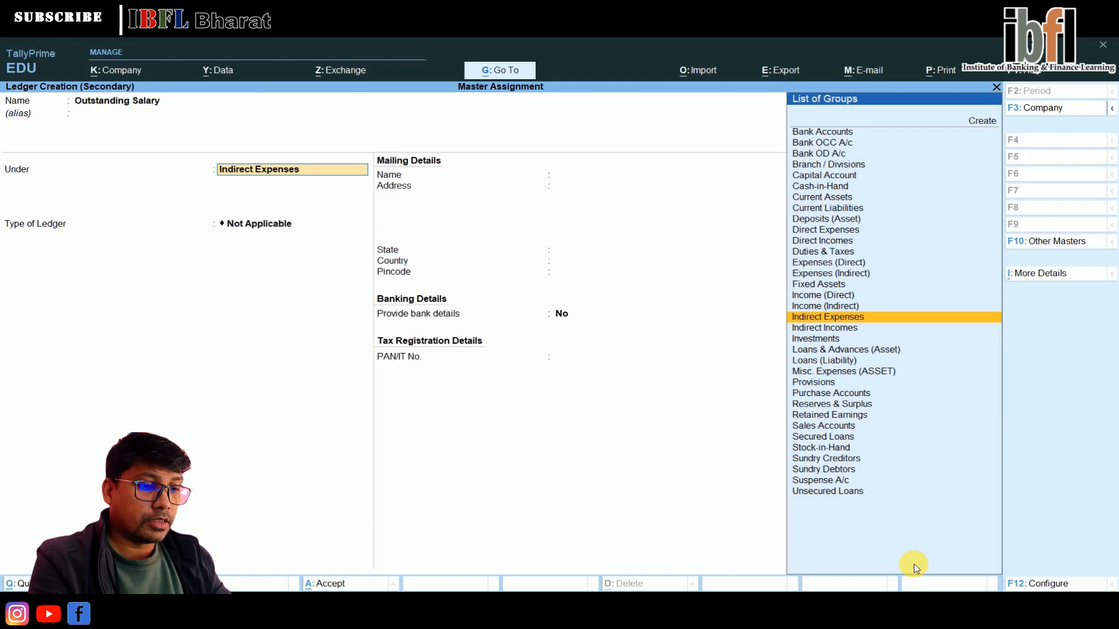
pyautogui.write('L')
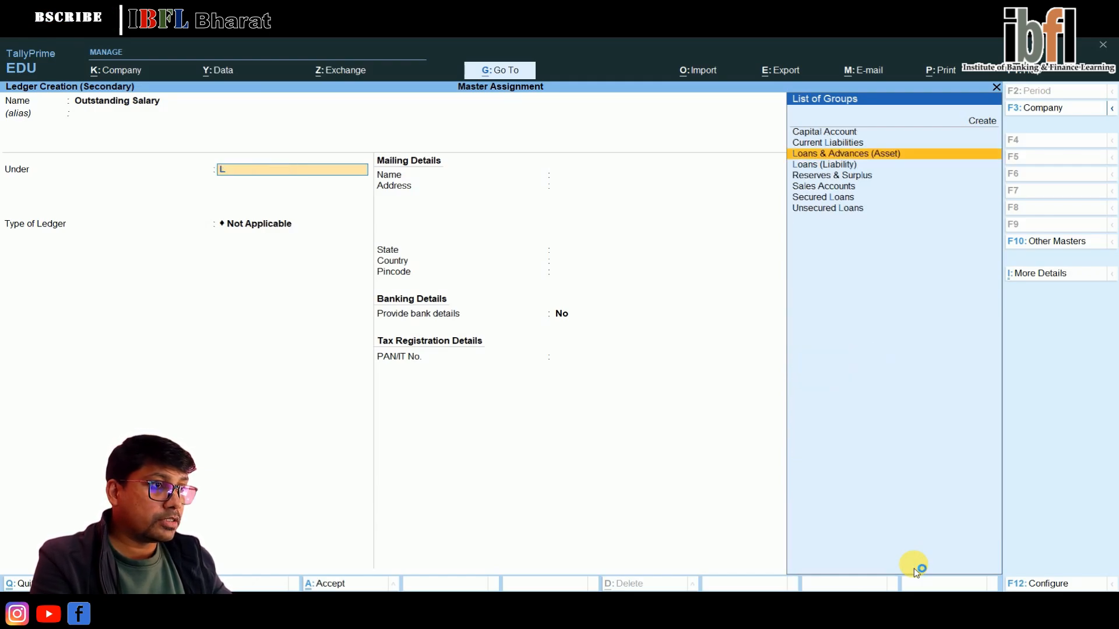
pyautogui.press('Up')
pyautogui.press('Return')
pyautogui.press('Return')
pyautogui.press('Return')
pyautogui.press('Return')
pyautogui.press('Return')
pyautogui.press('Return')
pyautogui.press('Return')
pyautogui.press('Return')
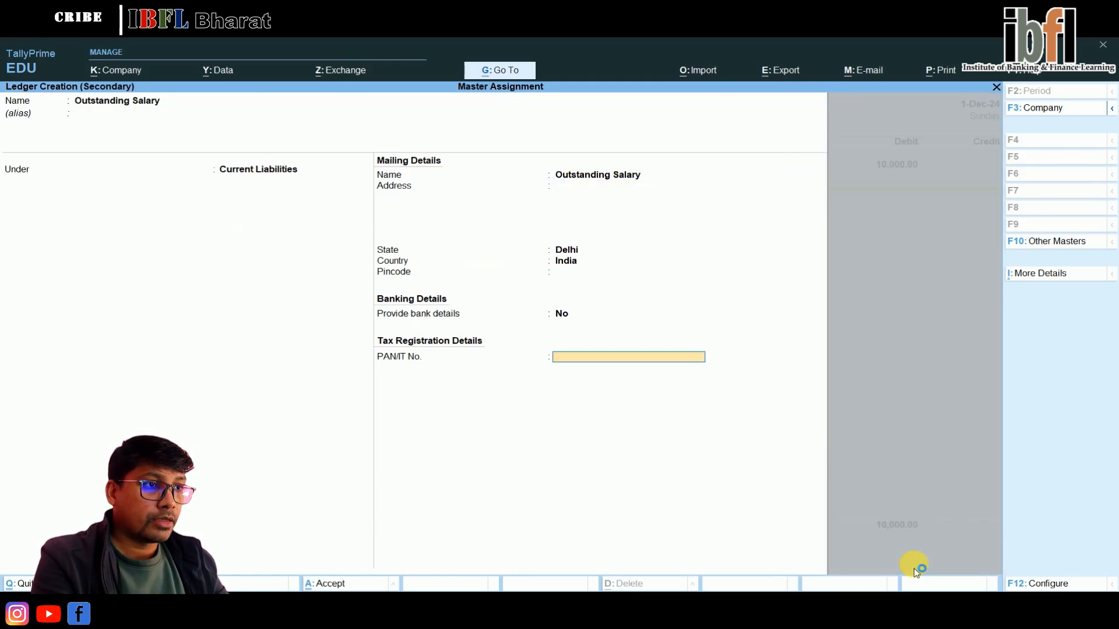
pyautogui.press('Return')
pyautogui.press('Return')
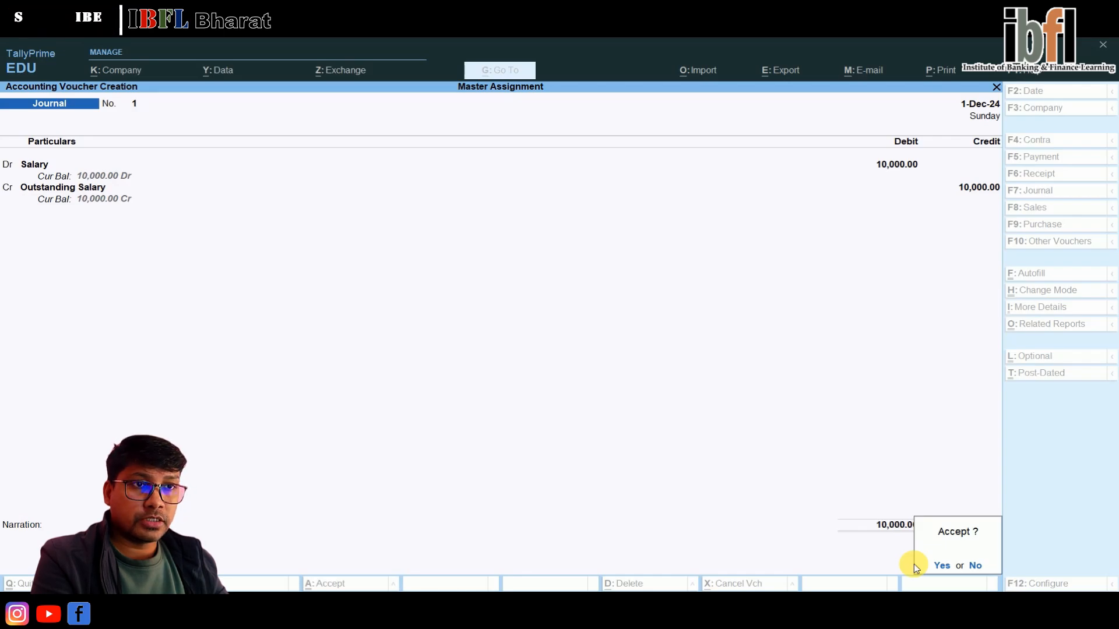
# Save the salary journal without a narration and switch to a Payment voucher.
pyautogui.press('Return')
pyautogui.press('F5')
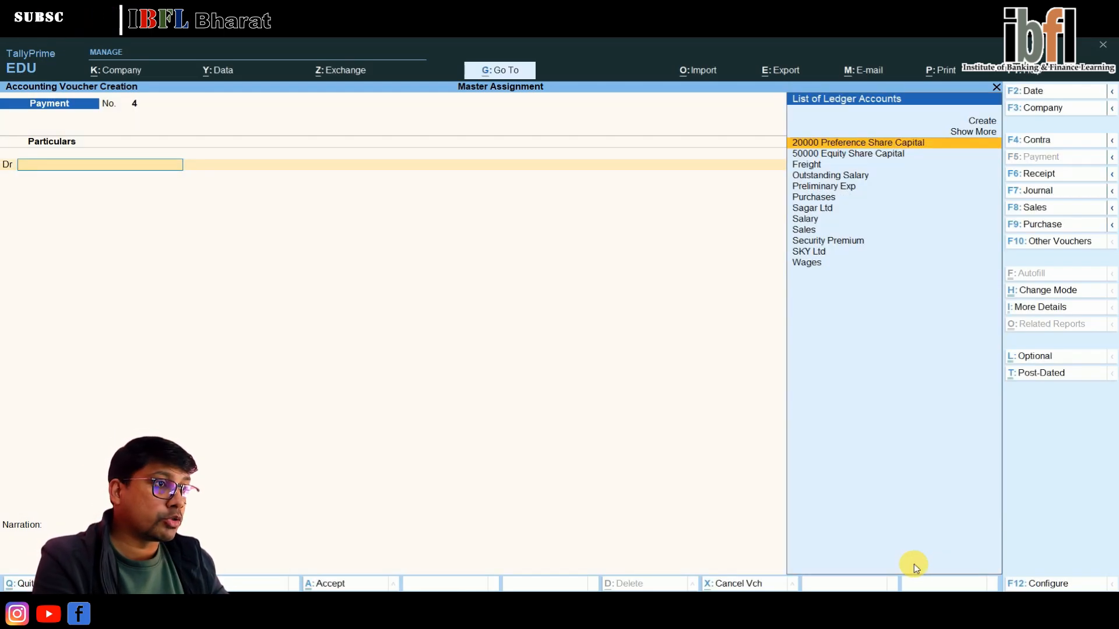
# Create a Prepaid Rent ledger under Current Assets with the default mailing details for the payment's debit line.
pyautogui.press('Up')
pyautogui.press('Up')
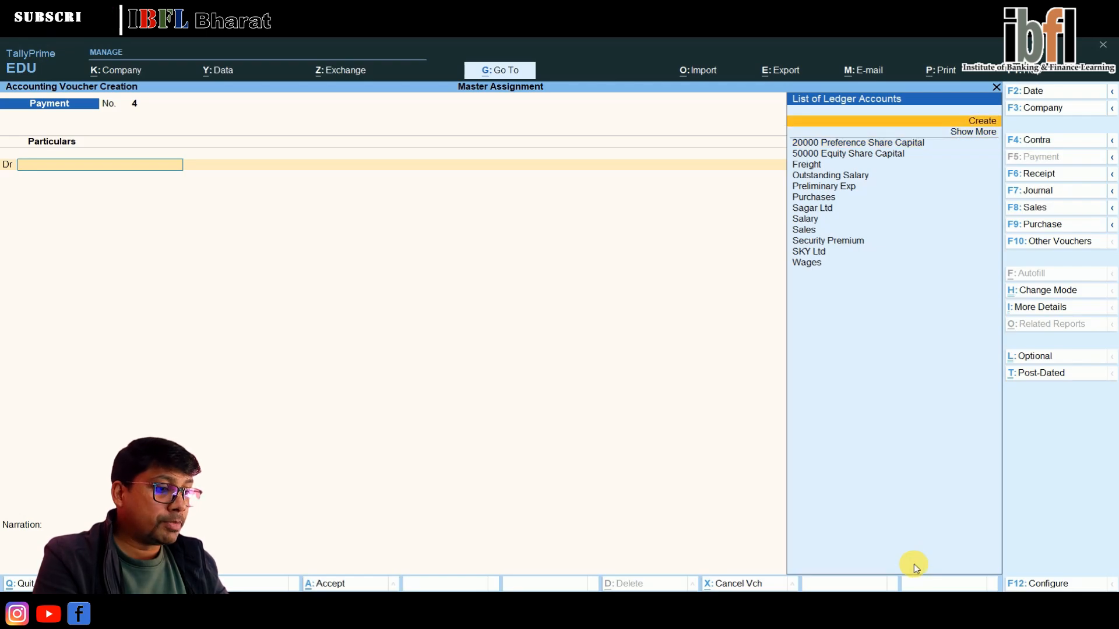
pyautogui.press('Return')
pyautogui.write('Prepaid Rent')
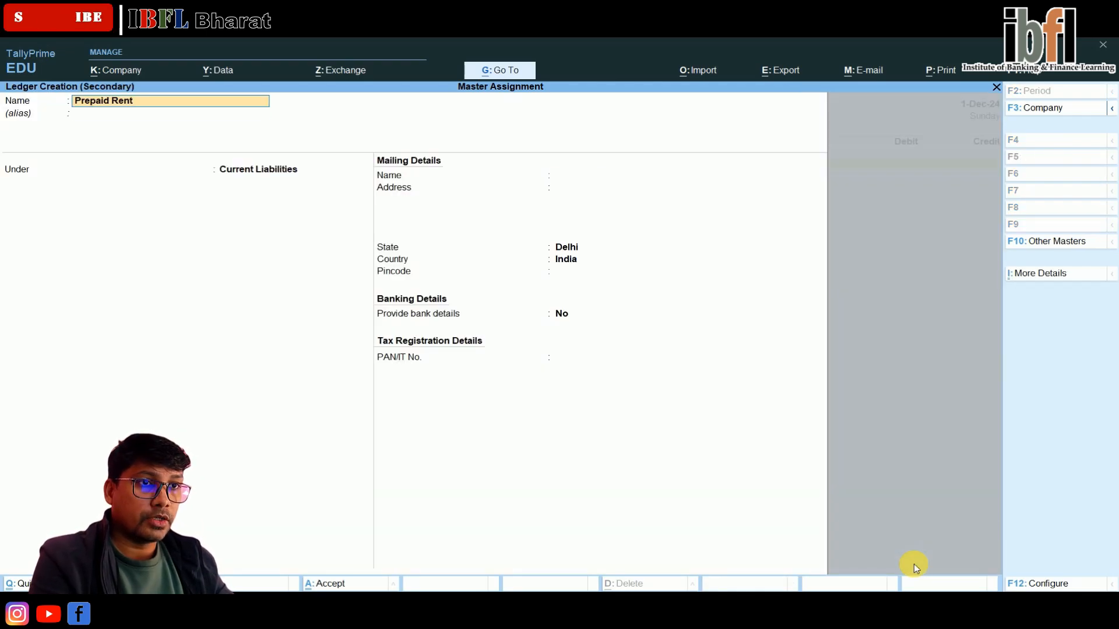
pyautogui.press('Return')
pyautogui.write('C')
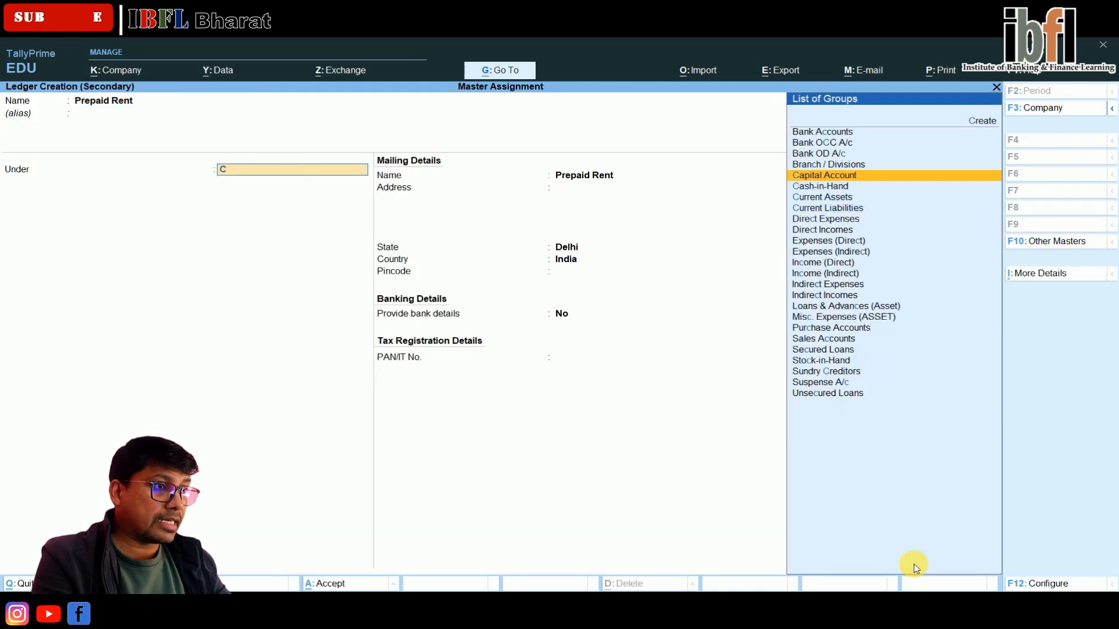
pyautogui.press('Down')
pyautogui.press('Down')
pyautogui.press('Return')
pyautogui.press('Return')
pyautogui.press('Return')
pyautogui.press('Return')
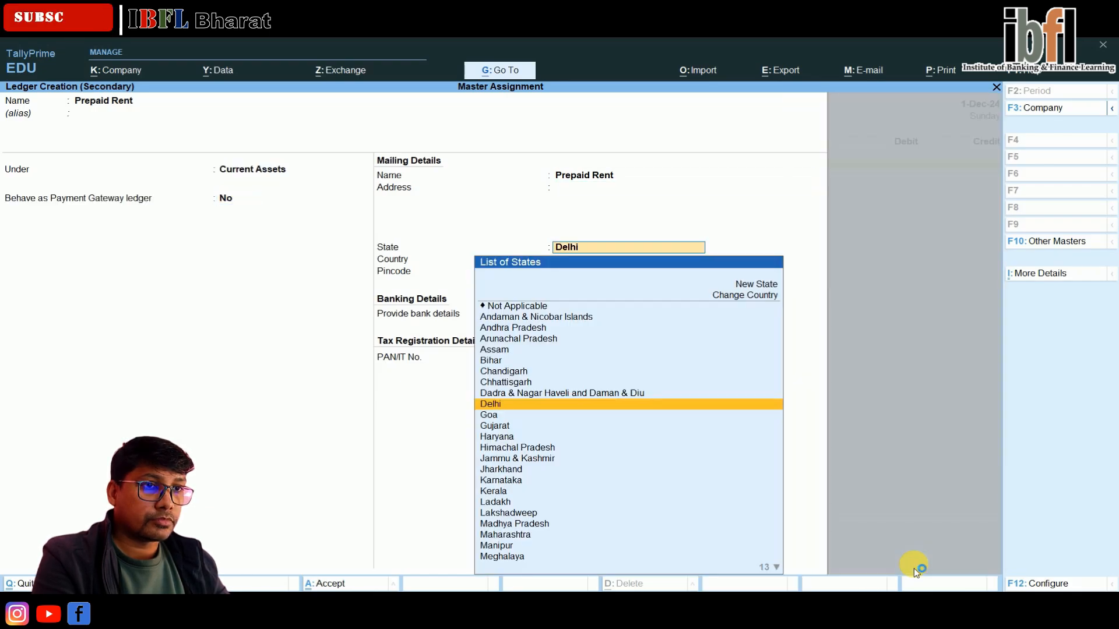
pyautogui.press('Return')
pyautogui.press('Return')
pyautogui.press('Return')
pyautogui.press('Return')
pyautogui.press('Return')
pyautogui.press('Return')
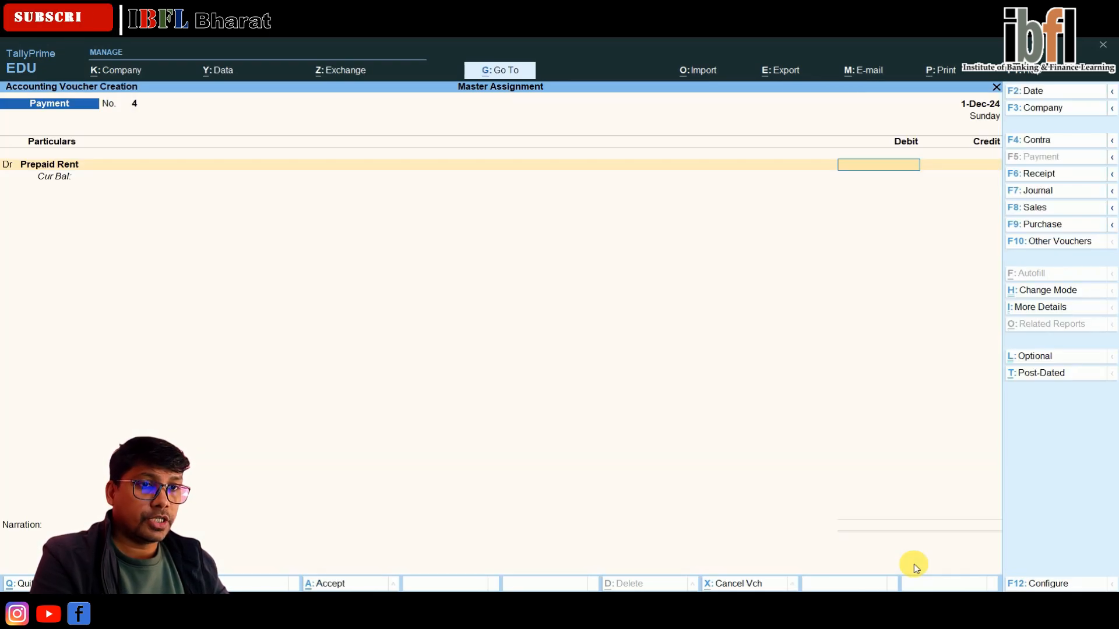
# Debit Prepaid Rent with 15,000, credit Cash with the same amount, and save the payment voucher without a narration.
pyautogui.write('1')
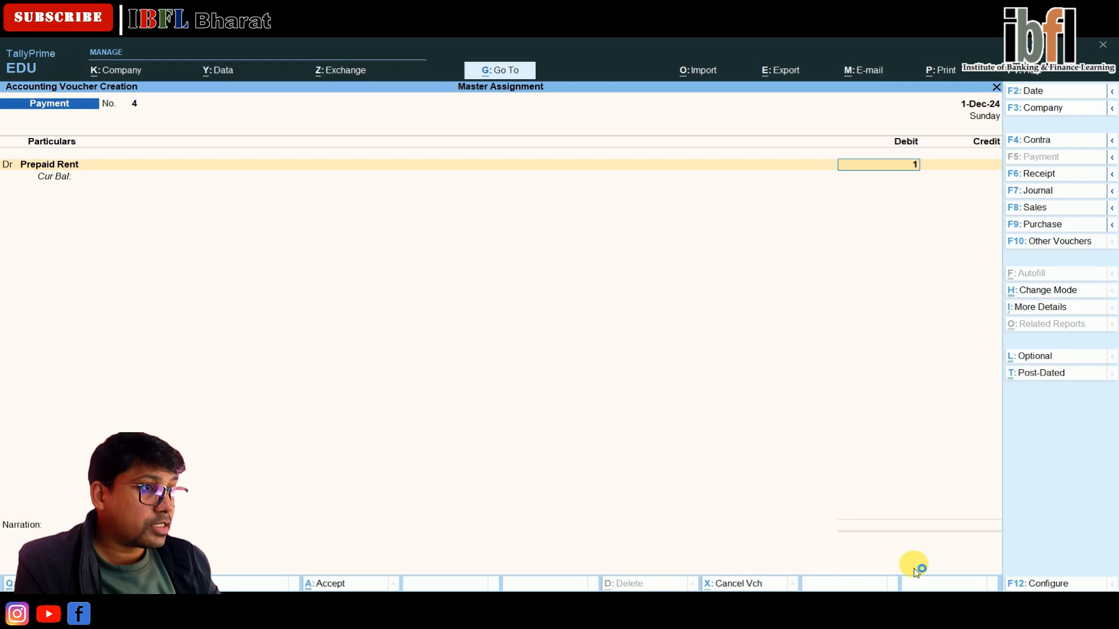
pyautogui.write('5,00000')
pyautogui.press('Return')
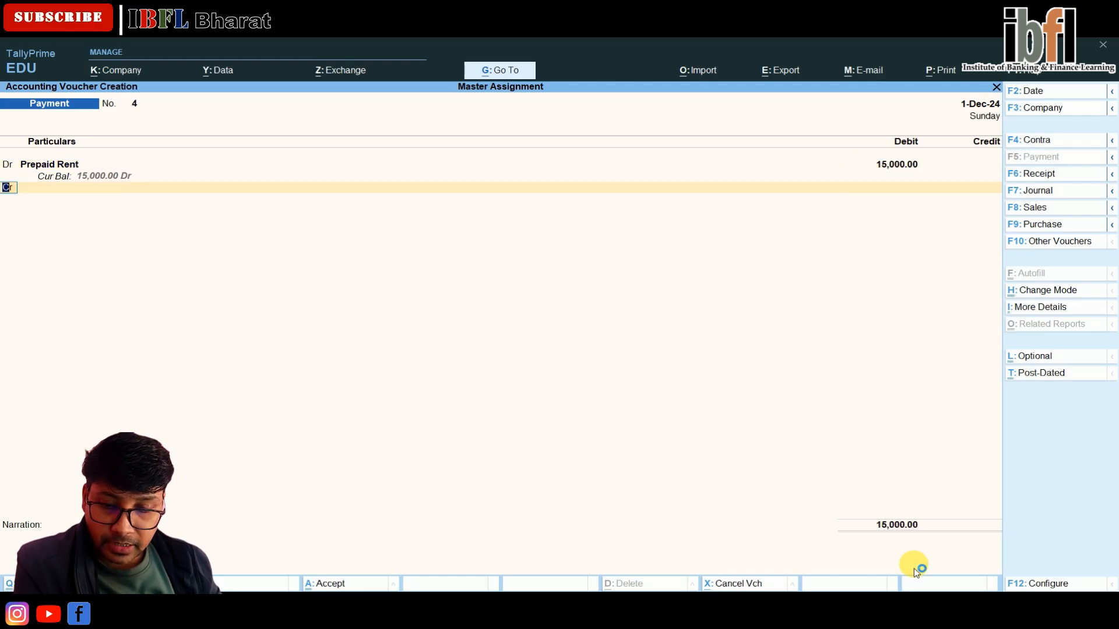
pyautogui.write('c')
pyautogui.press('Return')
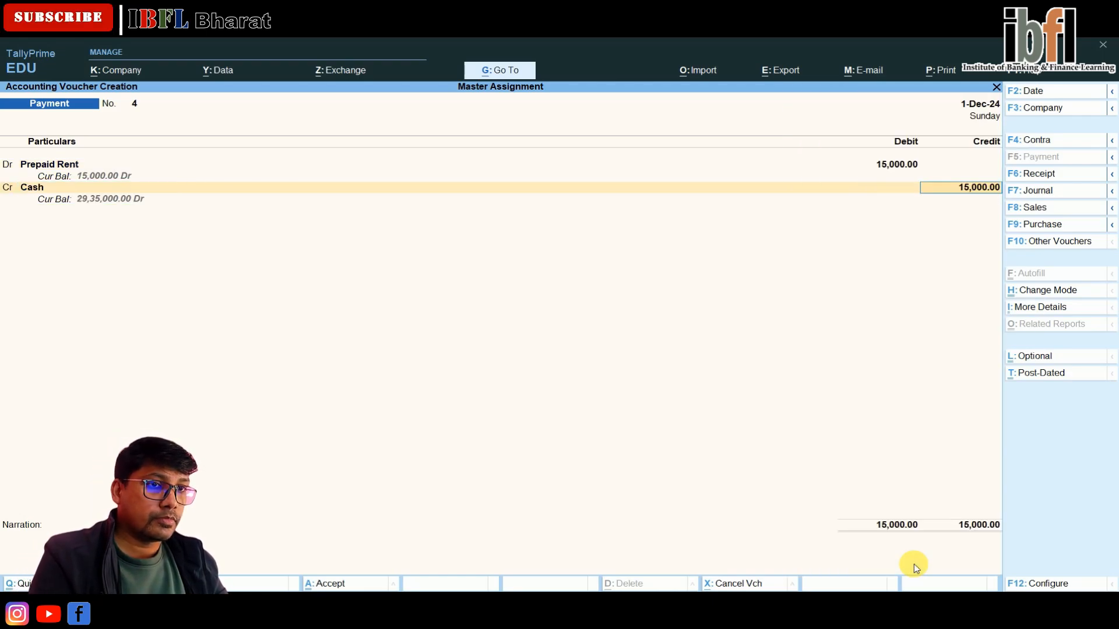
pyautogui.press('Return')
pyautogui.press('Return')
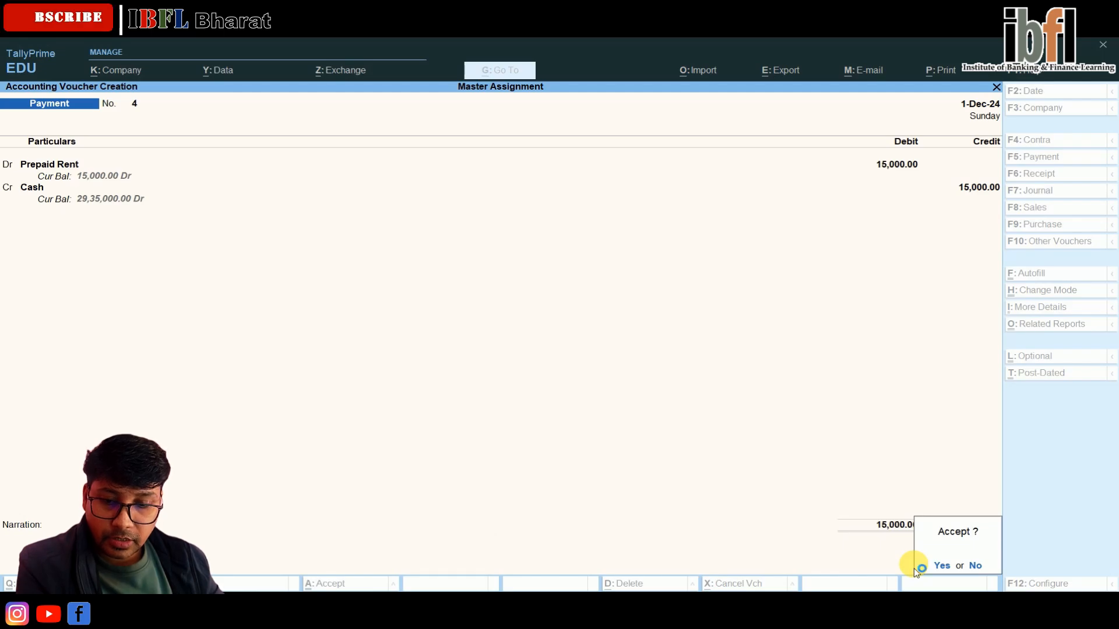
pyautogui.press('Return')
# Set the next payment voucher's date to 31-Dec-24 and return to its debit ledger field.
pyautogui.press('F2')
pyautogui.write('31.3')
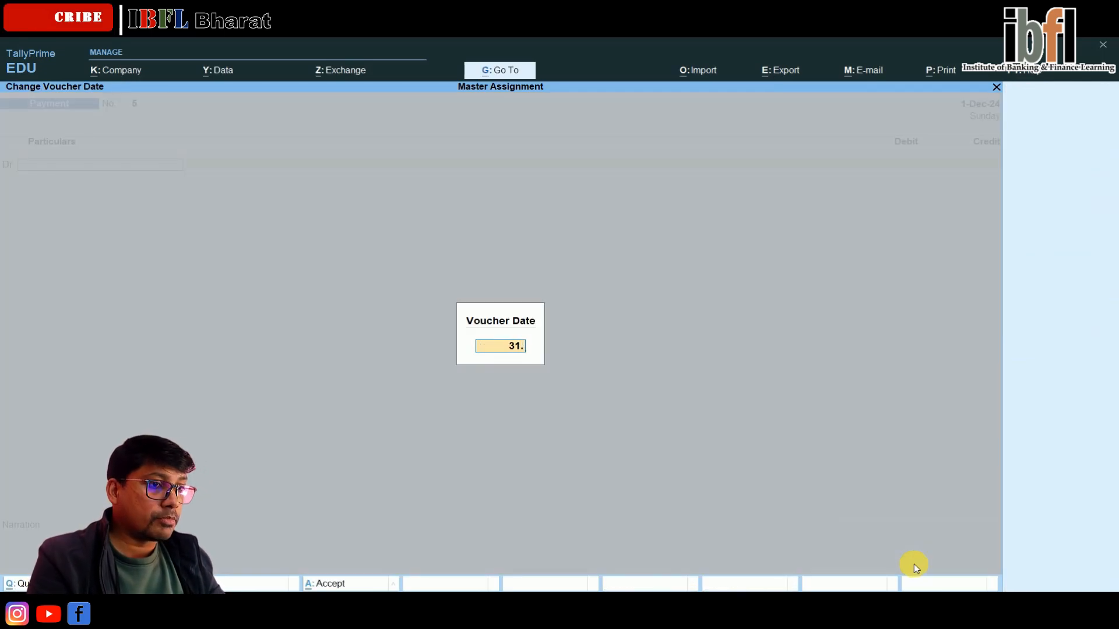
pyautogui.press('BackSpace')
pyautogui.write('12')
pyautogui.press('Return')
pyautogui.press('Return')
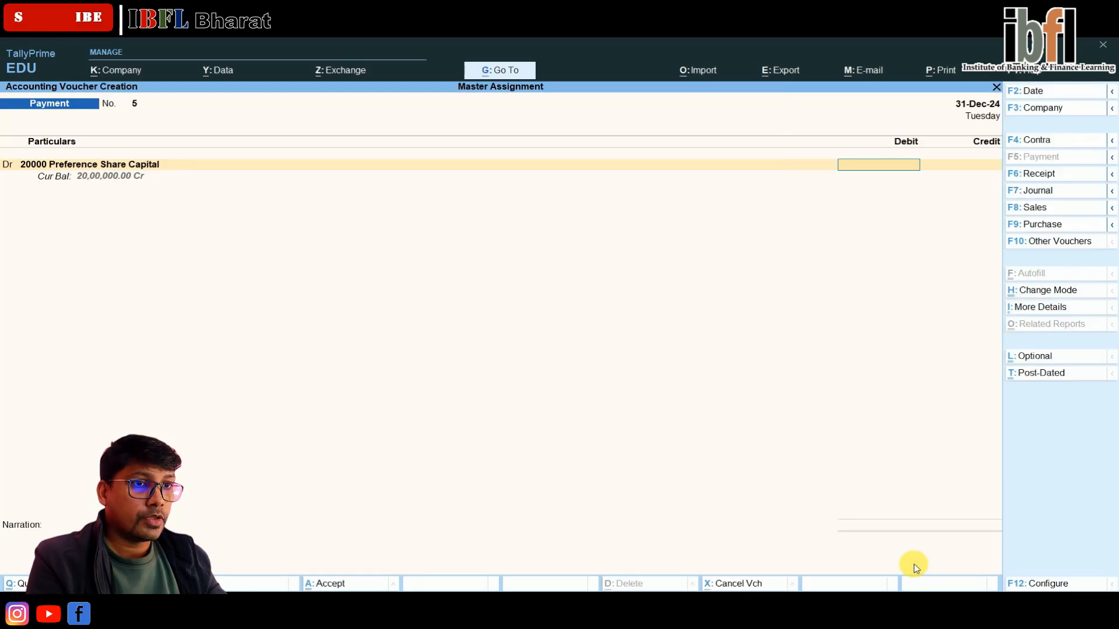
pyautogui.press('BackSpace')
# Create an Advertisement ledger under Indirect Expenses for the payment voucher's debit line.
pyautogui.press('Up')
pyautogui.press('Return')
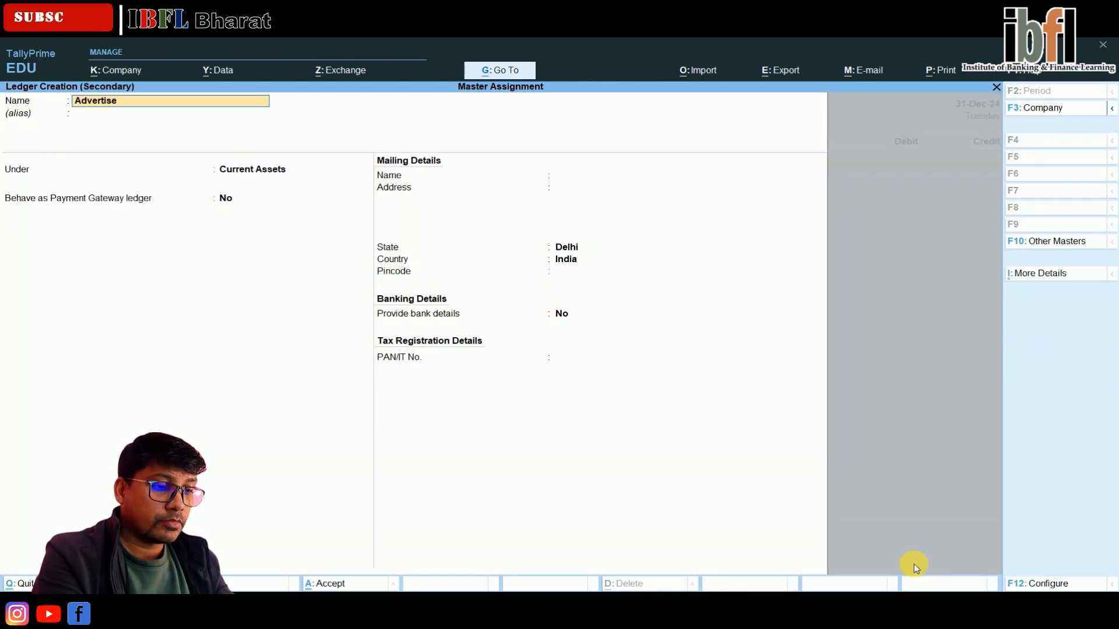
pyautogui.write('Advertisement')
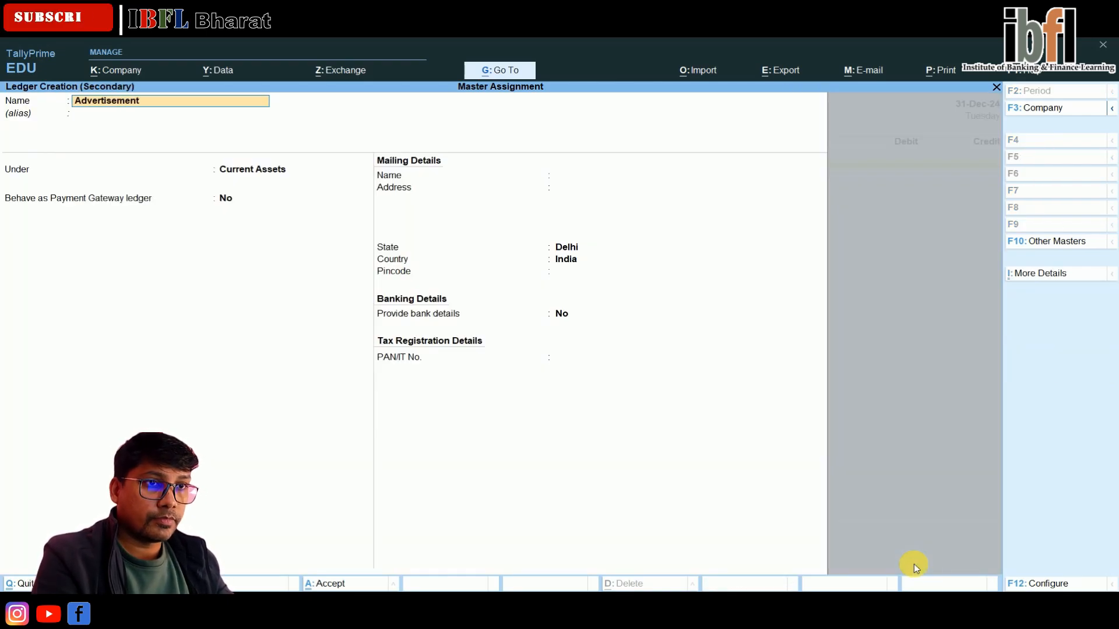
pyautogui.press('Return')
pyautogui.write('Ind')
pyautogui.press('Down')
pyautogui.press('Down')
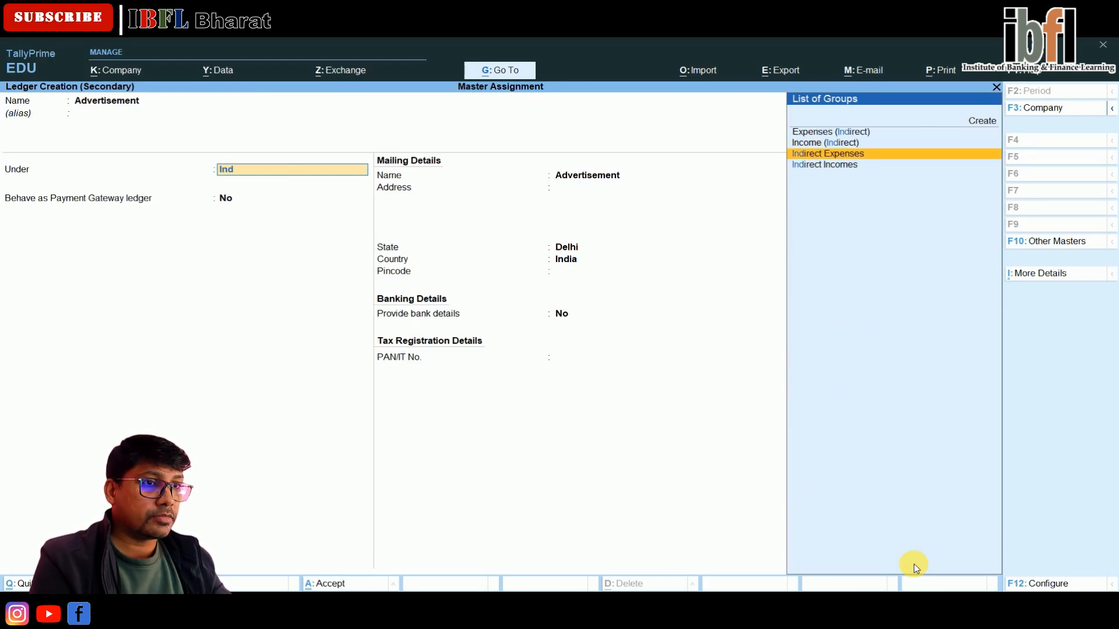
pyautogui.press('Return')
pyautogui.hotkey('ctrl', 'a')
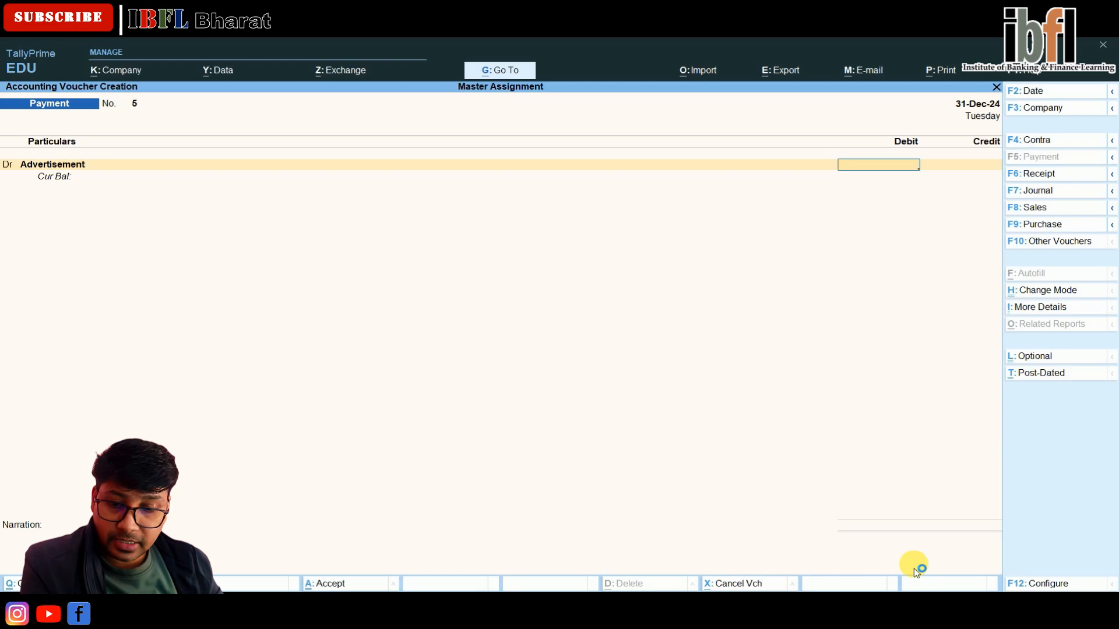
# Debit Advertisement with 50,000 and choose Punjab National Bank as the credit ledger.
pyautogui.write('50000')
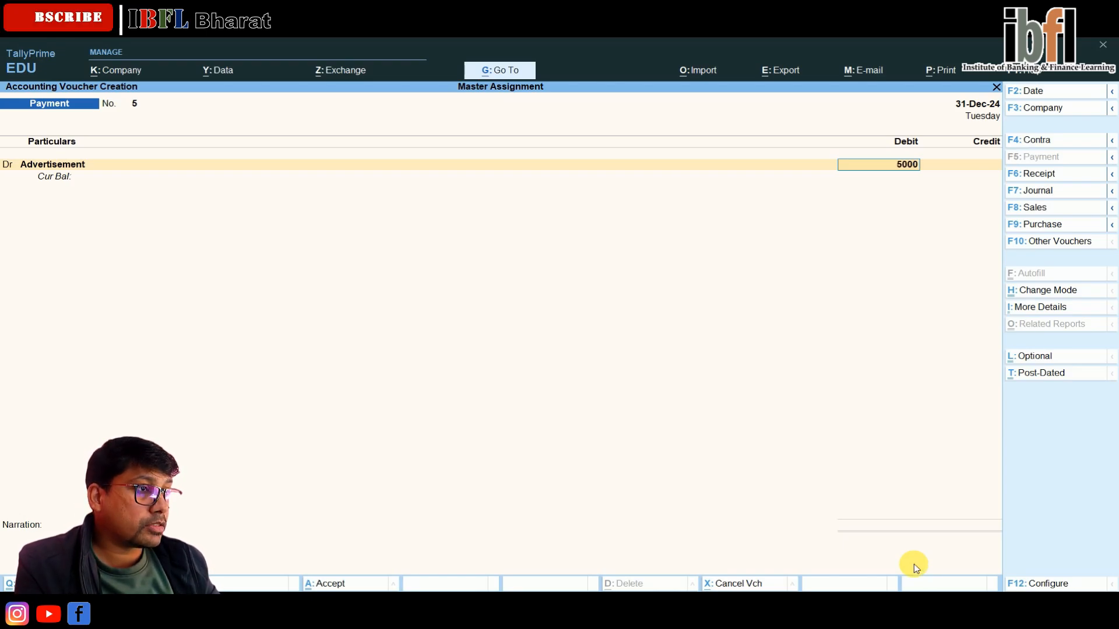
pyautogui.press('Return')
pyautogui.press('Down')
pyautogui.press('Down')
pyautogui.press('Down')
pyautogui.press('Down')
pyautogui.press('Down')
pyautogui.press('Down')
pyautogui.press('Down')
pyautogui.press('Down')
pyautogui.press('Down')
pyautogui.press('Down')
pyautogui.press('Down')
pyautogui.press('Down')
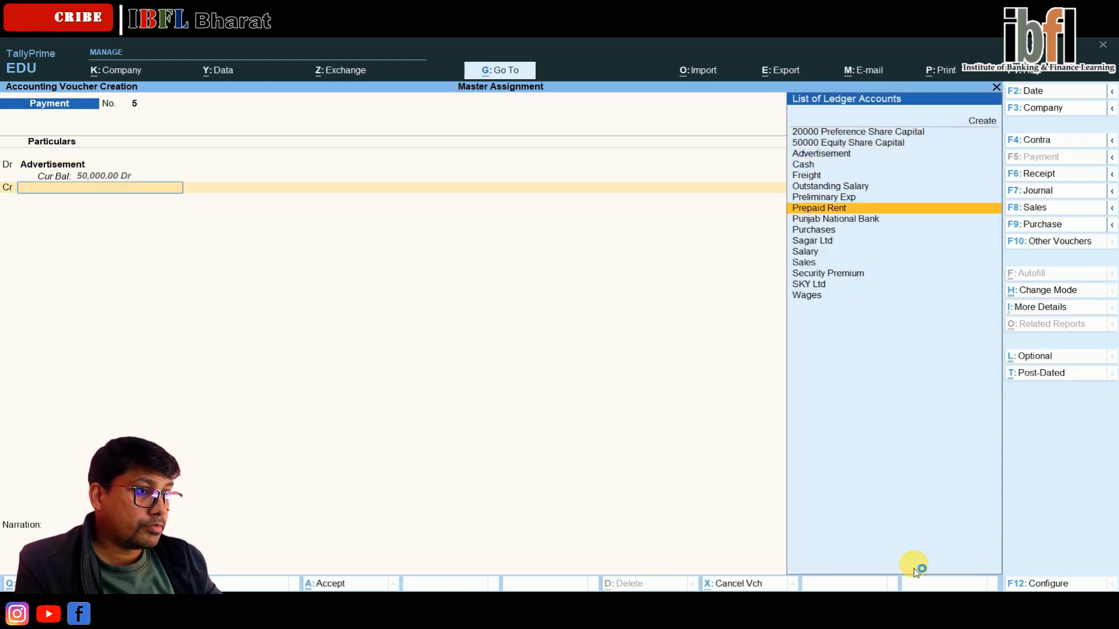
pyautogui.press('Up')
pyautogui.press('Up')
pyautogui.press('Up')
pyautogui.press('Up')
pyautogui.press('Up')
pyautogui.press('Return')
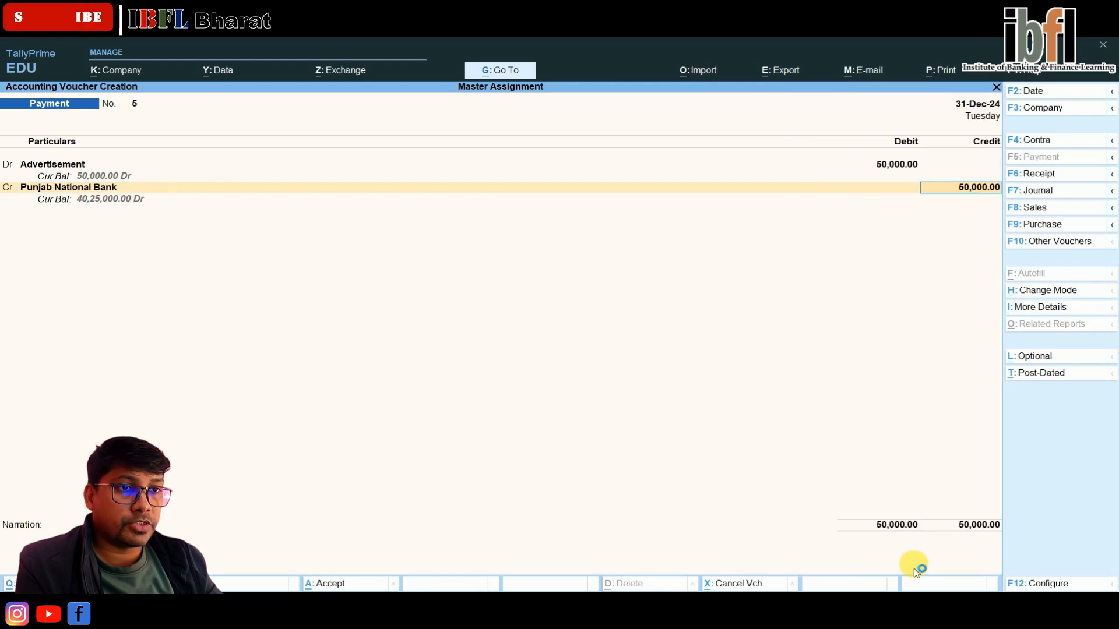
# Credit Punjab National Bank with 50,000 using the default bank details, and save the advertisement payment without a narration.
pyautogui.press('Return')
pyautogui.press('Return')
pyautogui.press('Return')
pyautogui.press('Return')
pyautogui.press('Return')
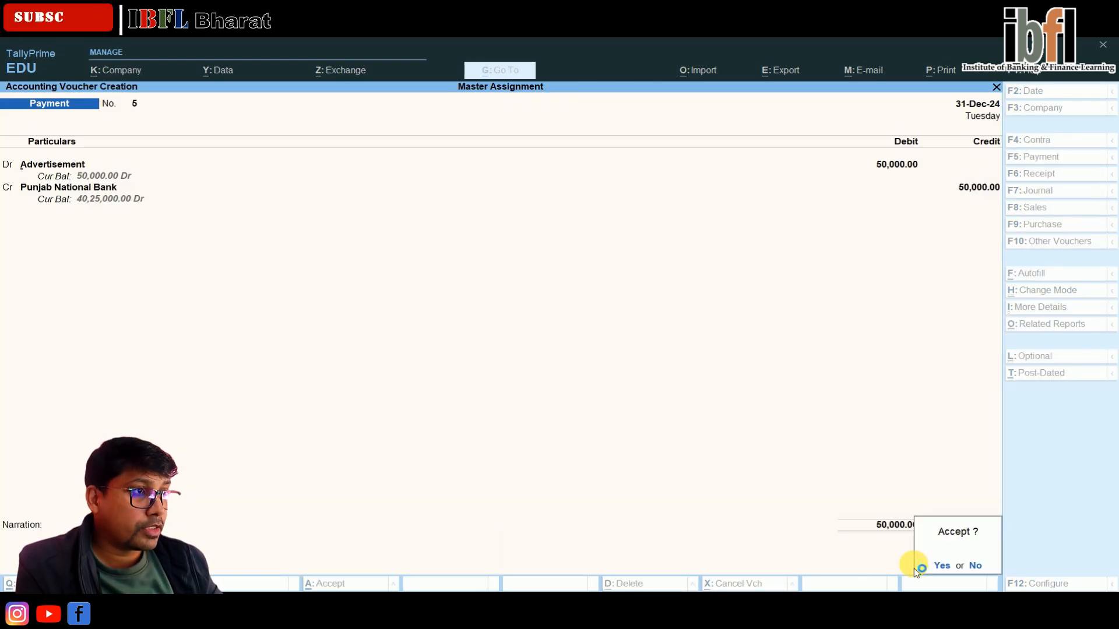
pyautogui.press('Return')
# Set the voucher date to 31-Mar-25 and switch to a Sales voucher.
pyautogui.press('F2')
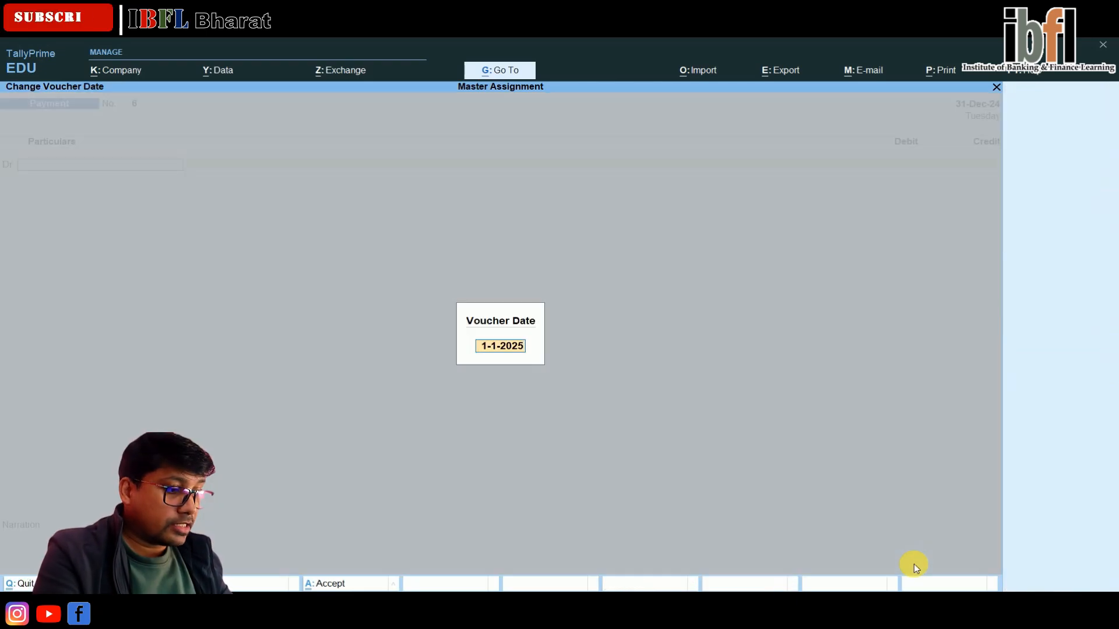
pyautogui.write('31-3')
pyautogui.press('Return')
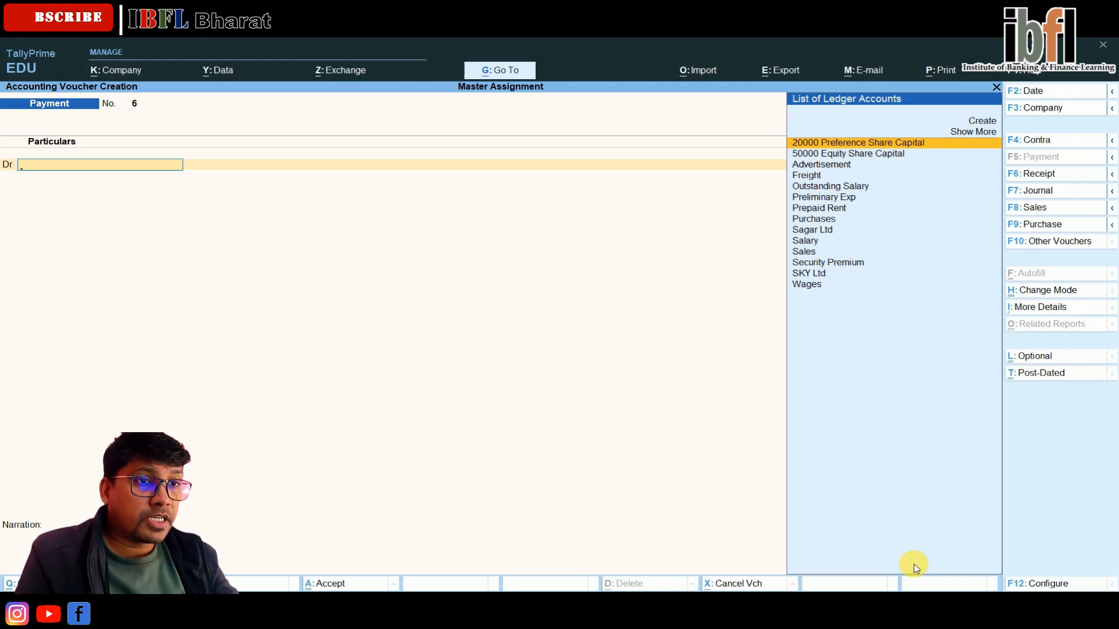
pyautogui.press('F8')
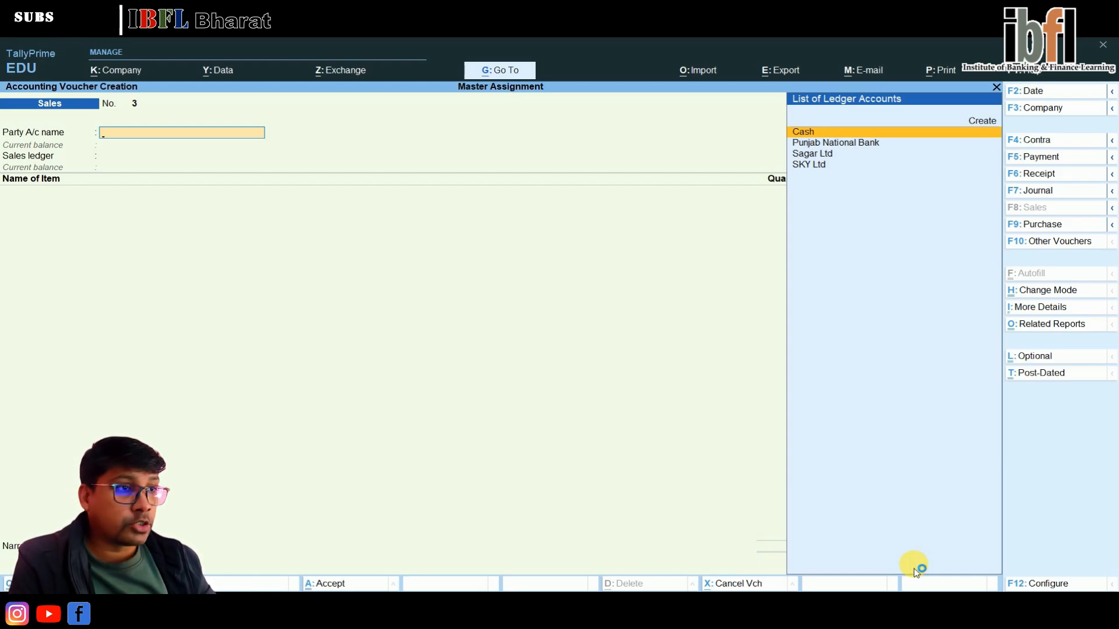
# Enable separate Actual and Billed Quantity columns in invoices in the company features and save the change.
pyautogui.press('F11')
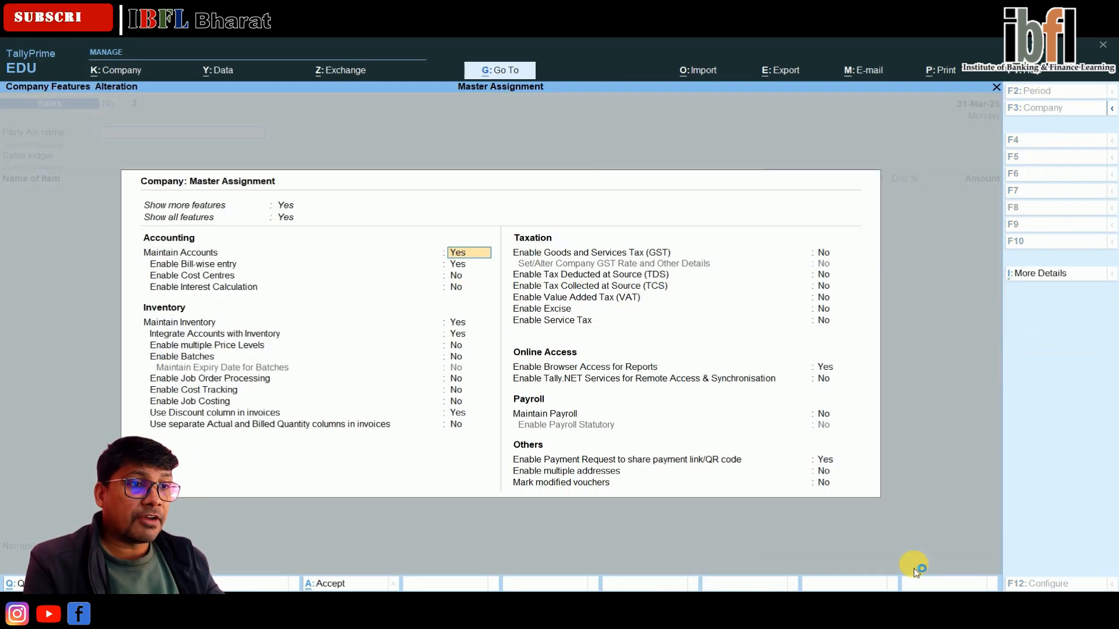
pyautogui.press('Down')
pyautogui.press('Down')
pyautogui.press('Down')
pyautogui.press('Down')
pyautogui.press('Down')
pyautogui.press('Down')
pyautogui.press('Down')
pyautogui.press('Down')
pyautogui.press('Down')
pyautogui.press('Down')
pyautogui.press('Down')
pyautogui.press('Down')
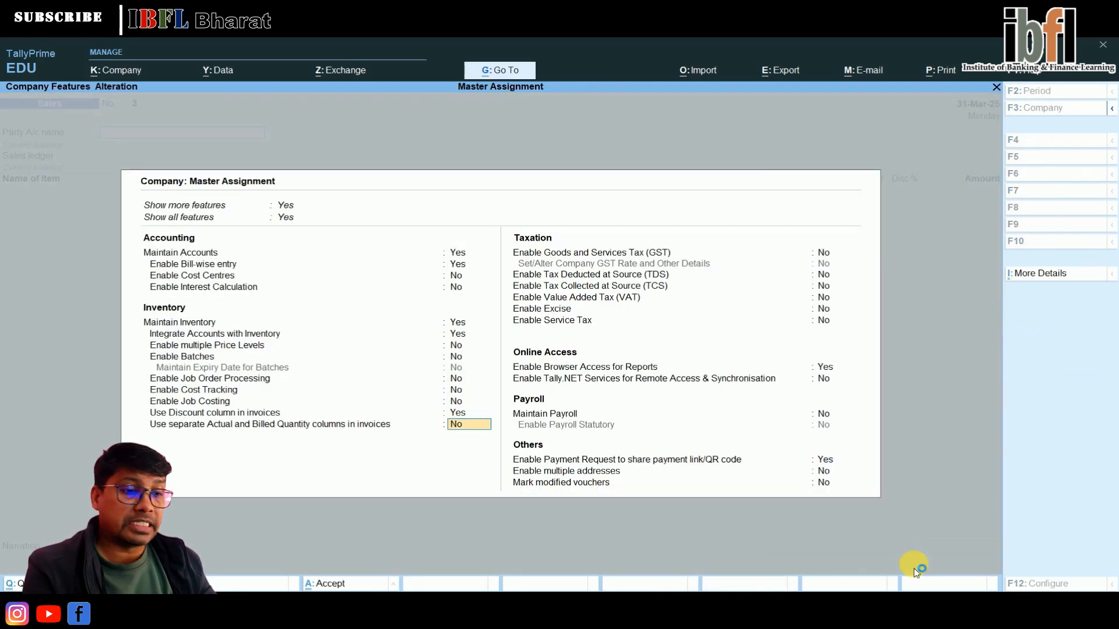
pyautogui.press('y')
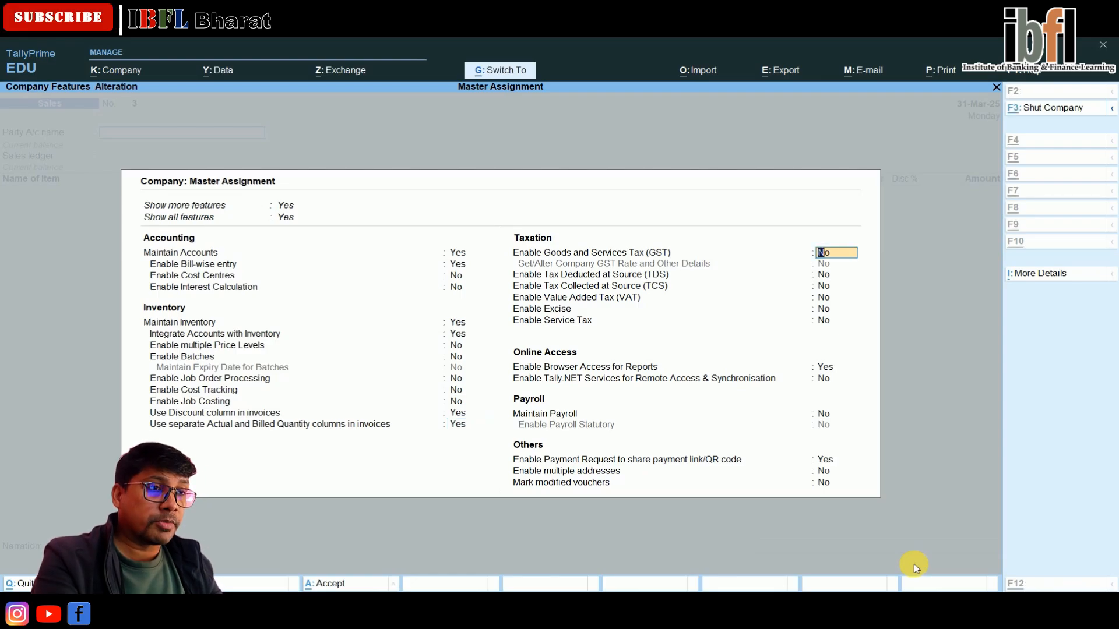
pyautogui.hotkey('ctrl', 'a')
# Create a Rocket Ltd party ledger under Sundry Debtors with the default bill-by-bill and mailing settings.
pyautogui.press('Up')
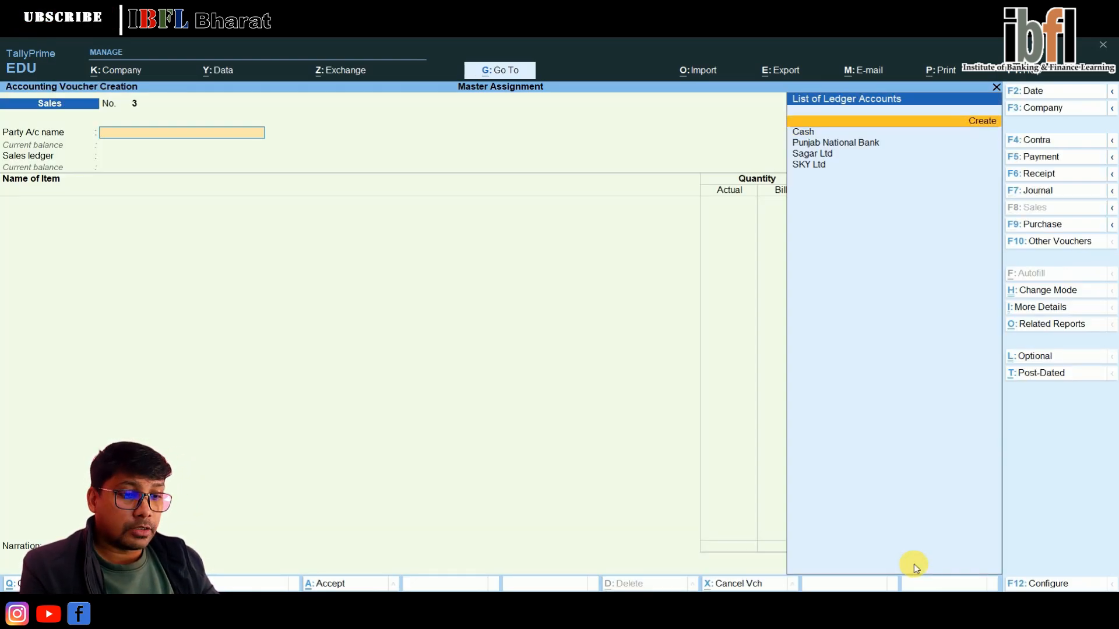
pyautogui.press('Return')
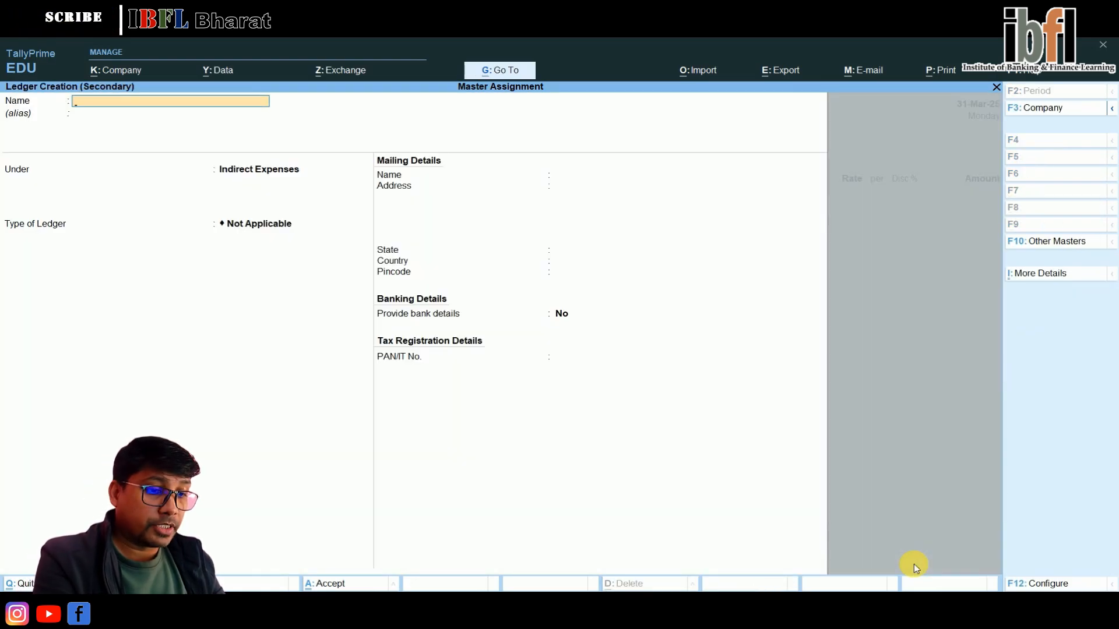
pyautogui.write('Rocket Ltd')
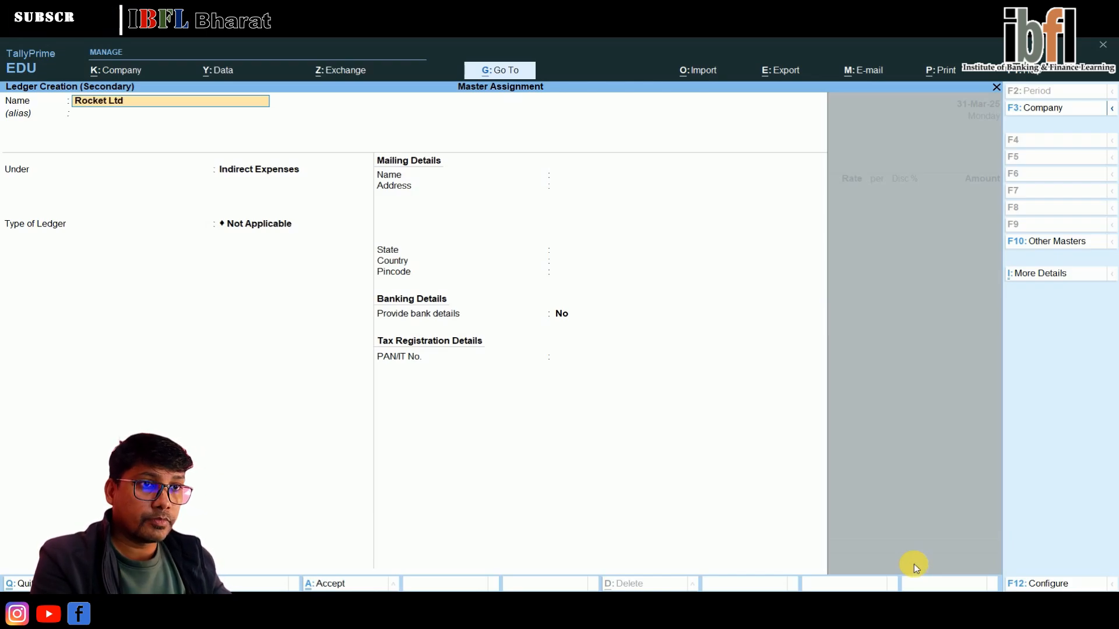
pyautogui.press('Return')
pyautogui.press('Return')
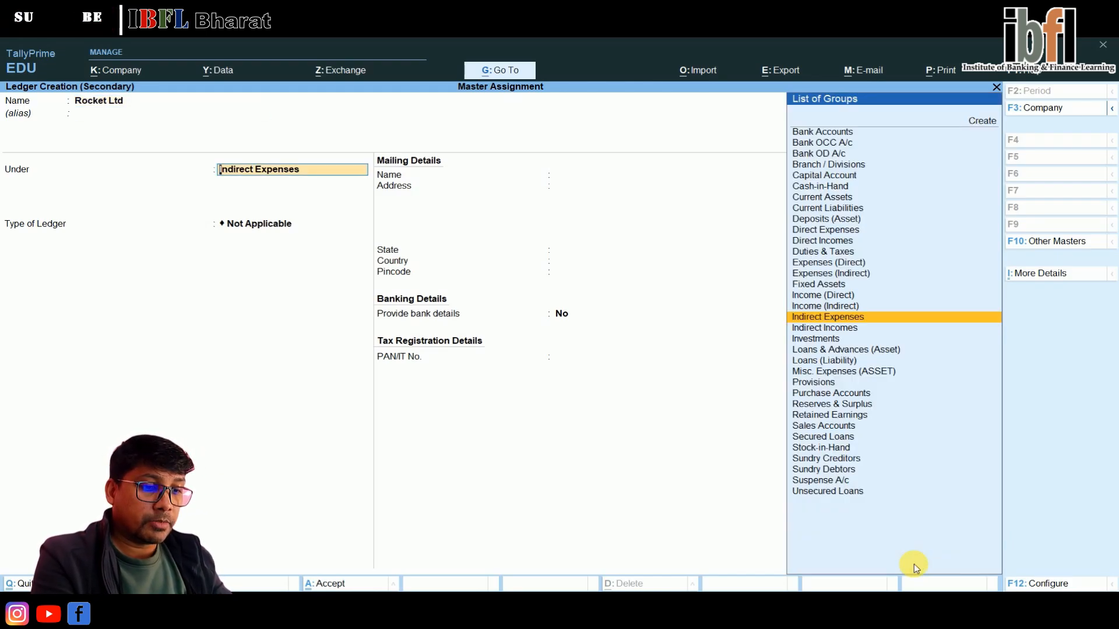
pyautogui.write('Deb')
pyautogui.press('Return')
pyautogui.press('Return')
pyautogui.press('Return')
pyautogui.press('Return')
pyautogui.press('Return')
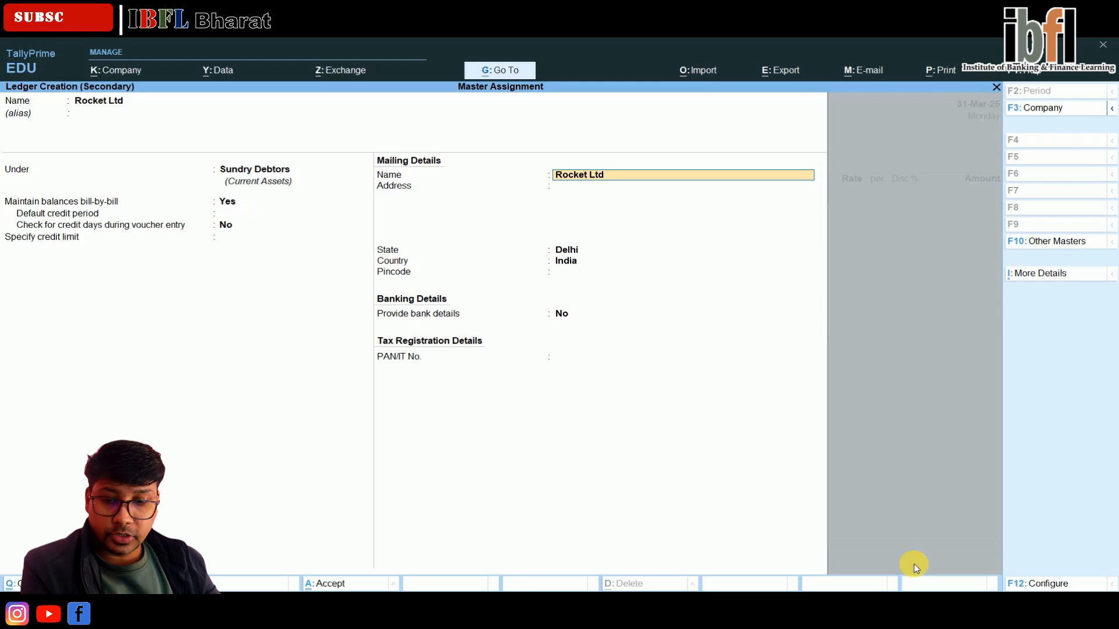
pyautogui.press('Return')
pyautogui.press('Return')
pyautogui.press('Return')
pyautogui.press('Return')
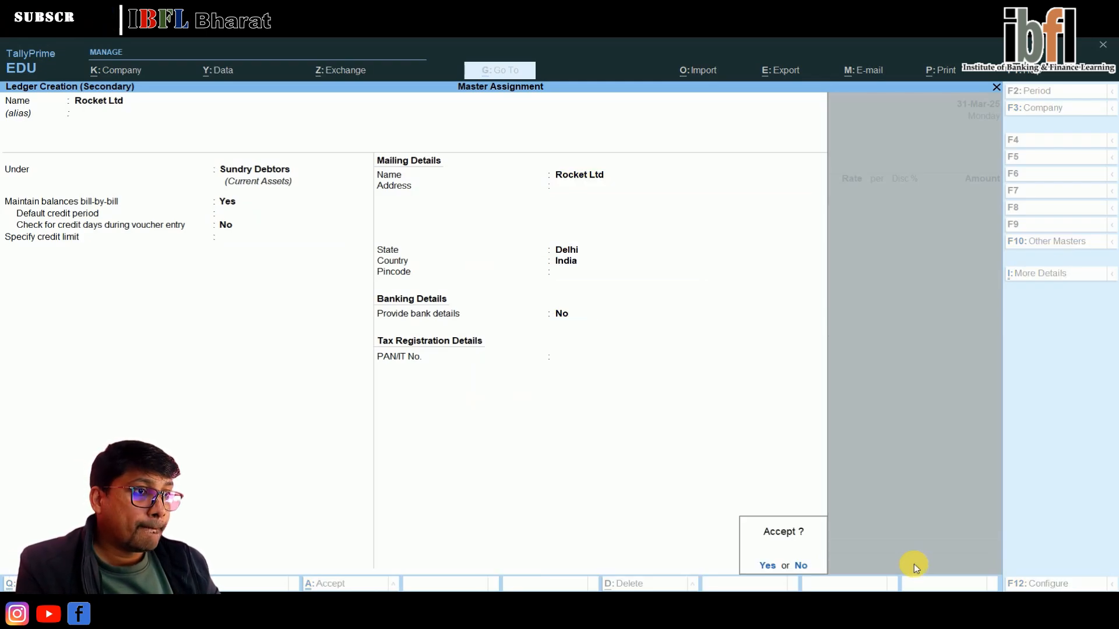
pyautogui.press('Return')
# Accept the default dispatch and party details for Rocket Ltd and use Sales as the sales ledger.
pyautogui.press('Return')
pyautogui.press('Return')
pyautogui.press('Return')
pyautogui.press('Return')
pyautogui.press('Return')
pyautogui.press('Return')
pyautogui.press('Return')
pyautogui.press('Return')
pyautogui.press('Return')
pyautogui.press('Return')
pyautogui.press('Return')
pyautogui.press('Return')
pyautogui.press('Return')
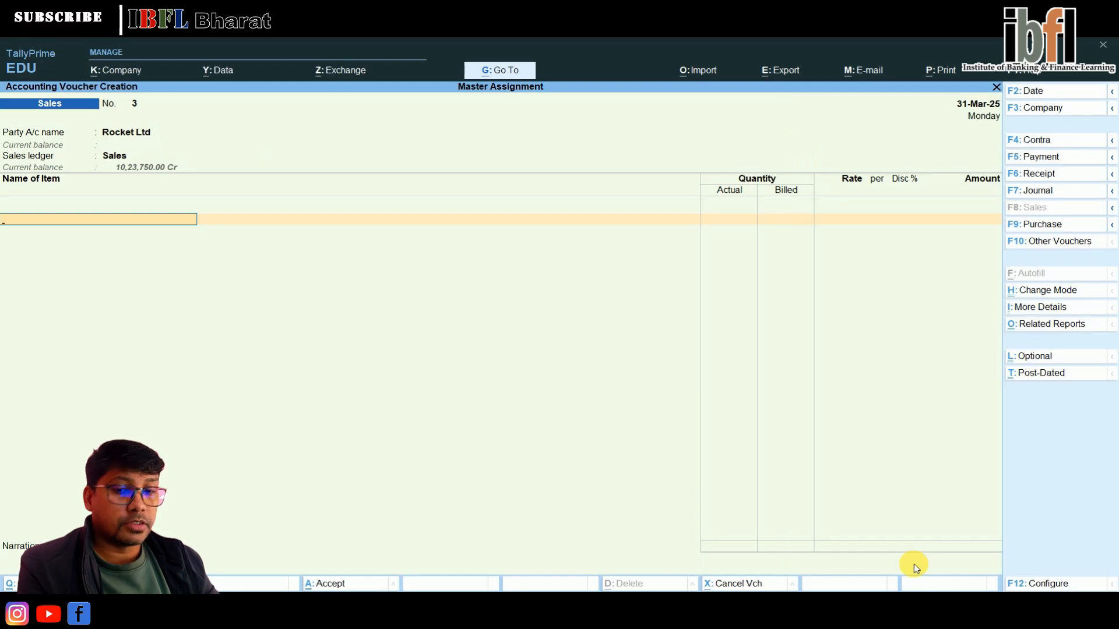
# Add Wafer to the sales invoice with tracking and order numbers Not Applicable and Head Office as the godown.
pyautogui.write('W')
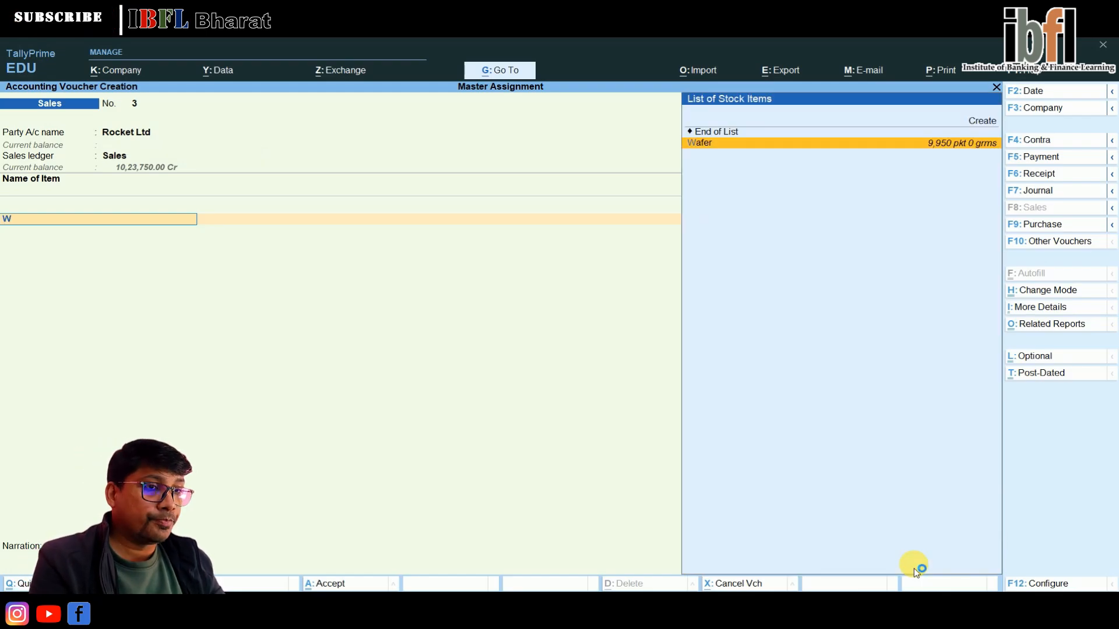
pyautogui.press('Return')
pyautogui.press('Return')
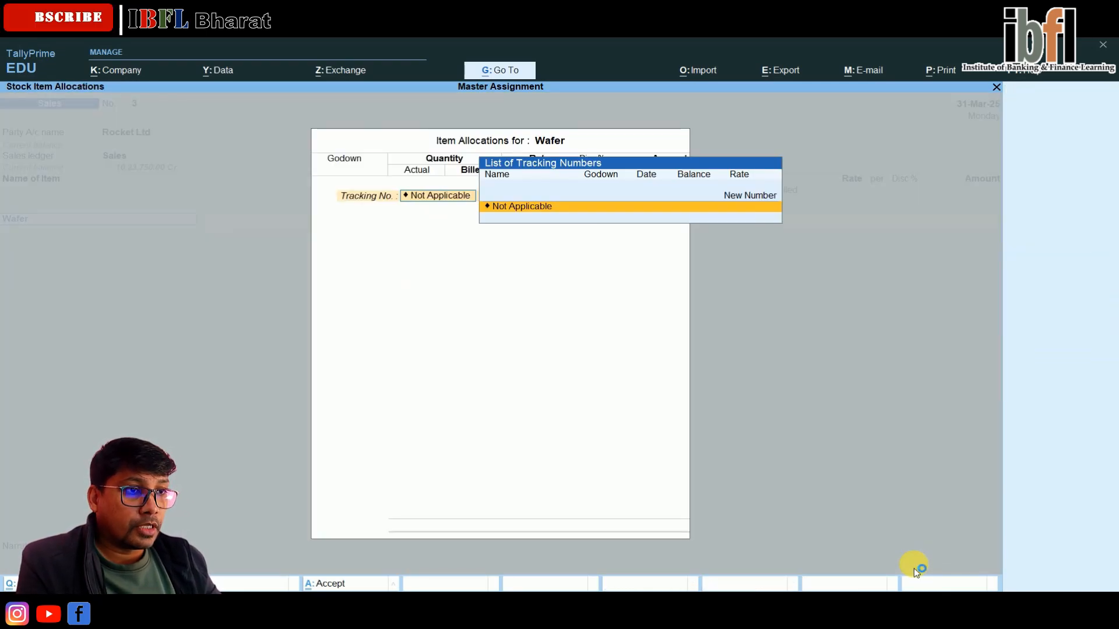
pyautogui.press('Return')
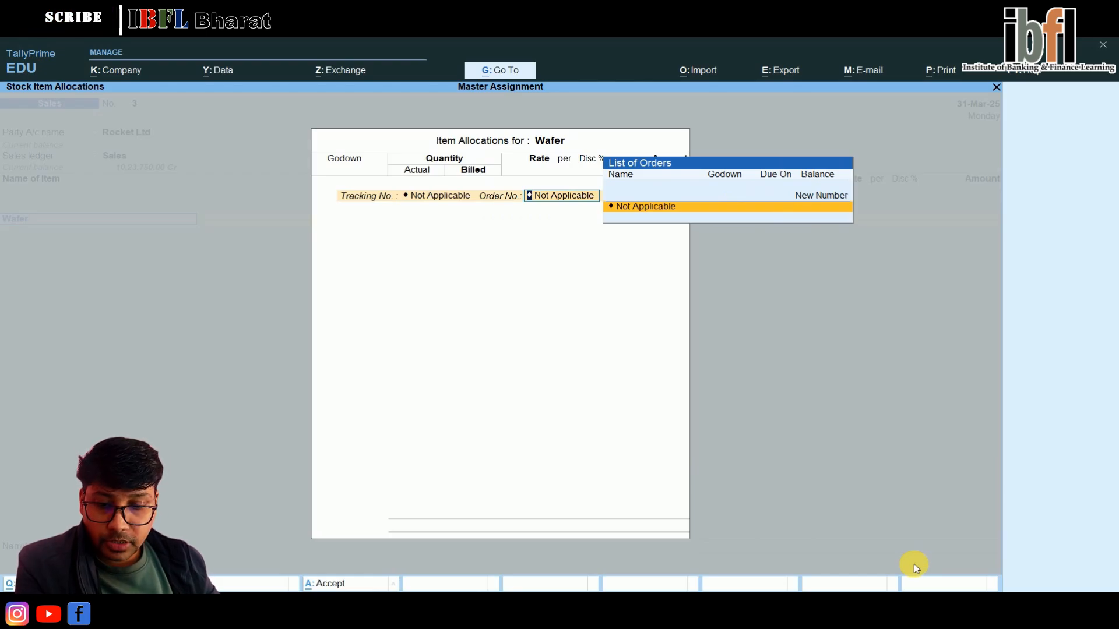
pyautogui.press('Return')
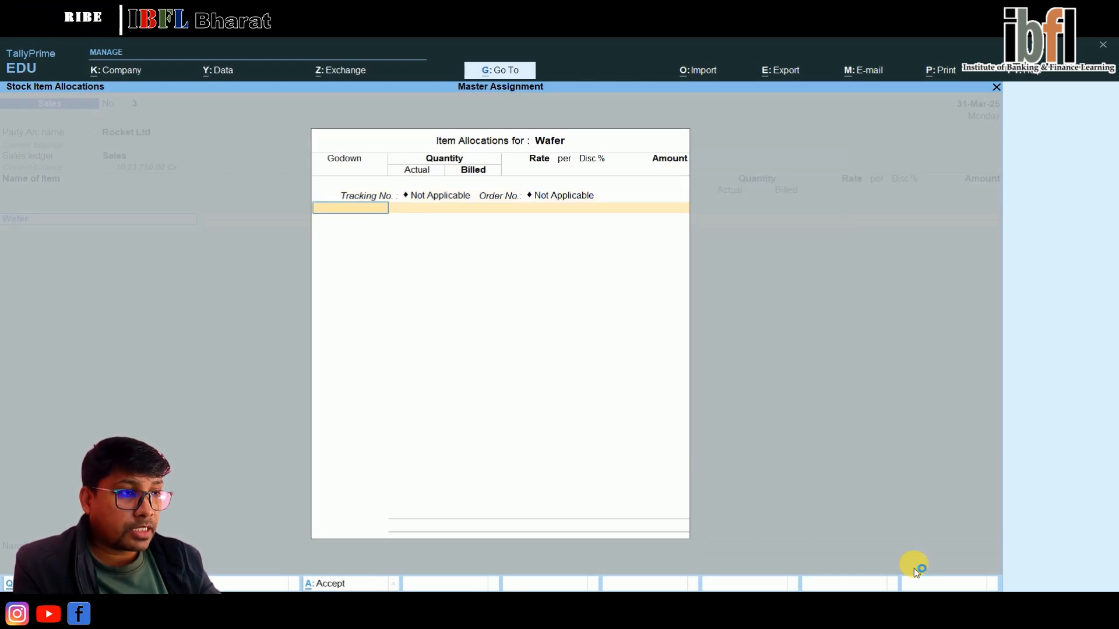
pyautogui.press('Return')
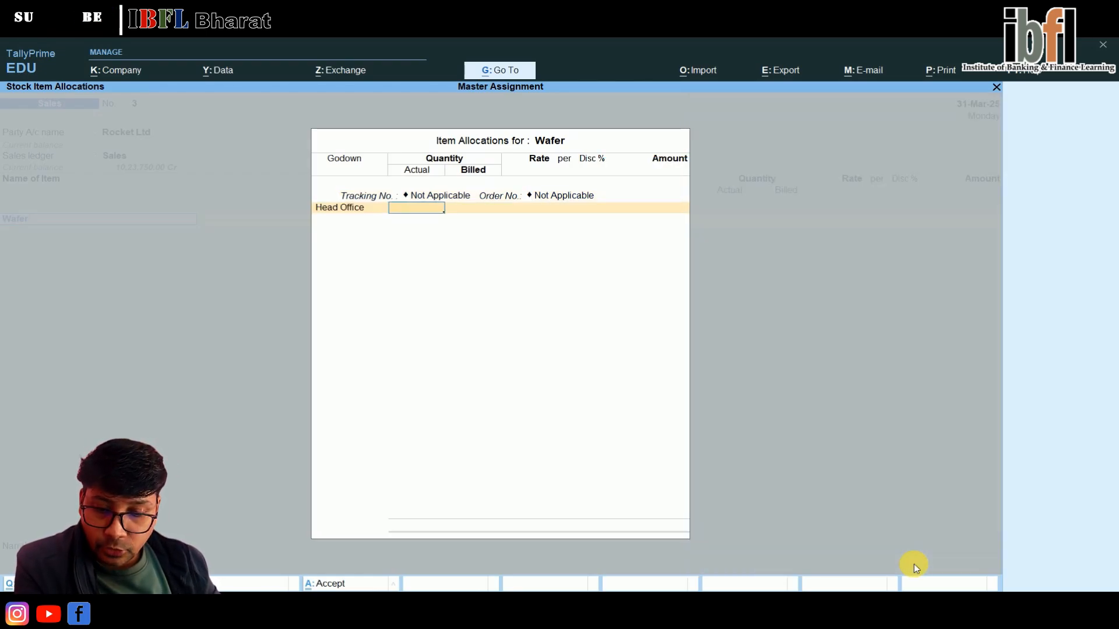
# Allocate Wafer with an actual quantity of 500 pkt, a billed quantity of 490 pkt and a rate of 40.
pyautogui.write('500')
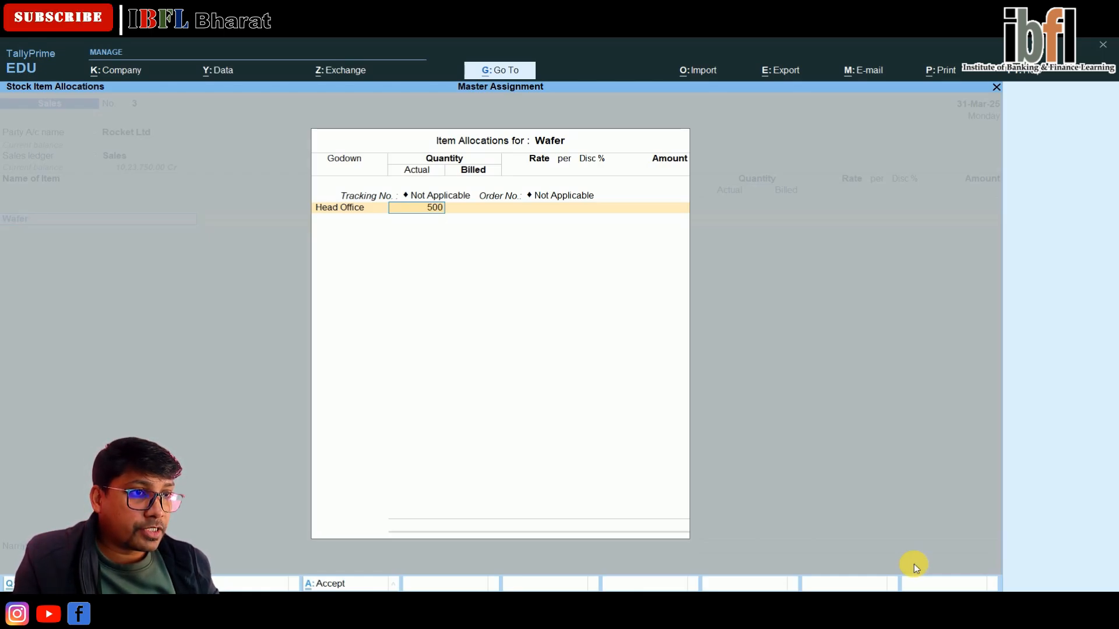
pyautogui.press('Return')
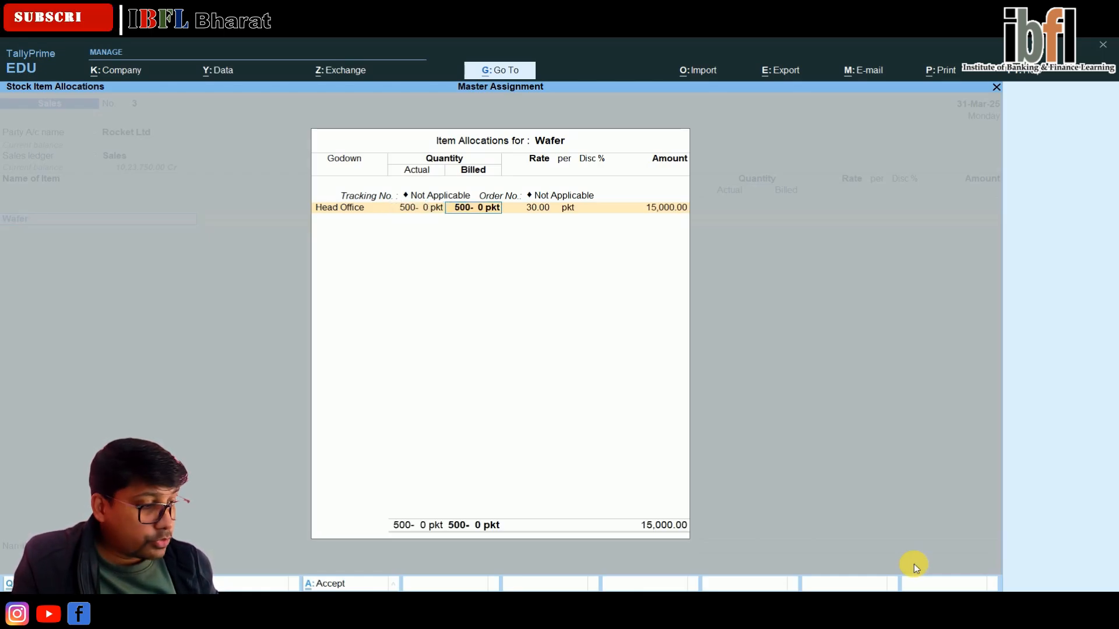
pyautogui.write('490')
pyautogui.press('Return')
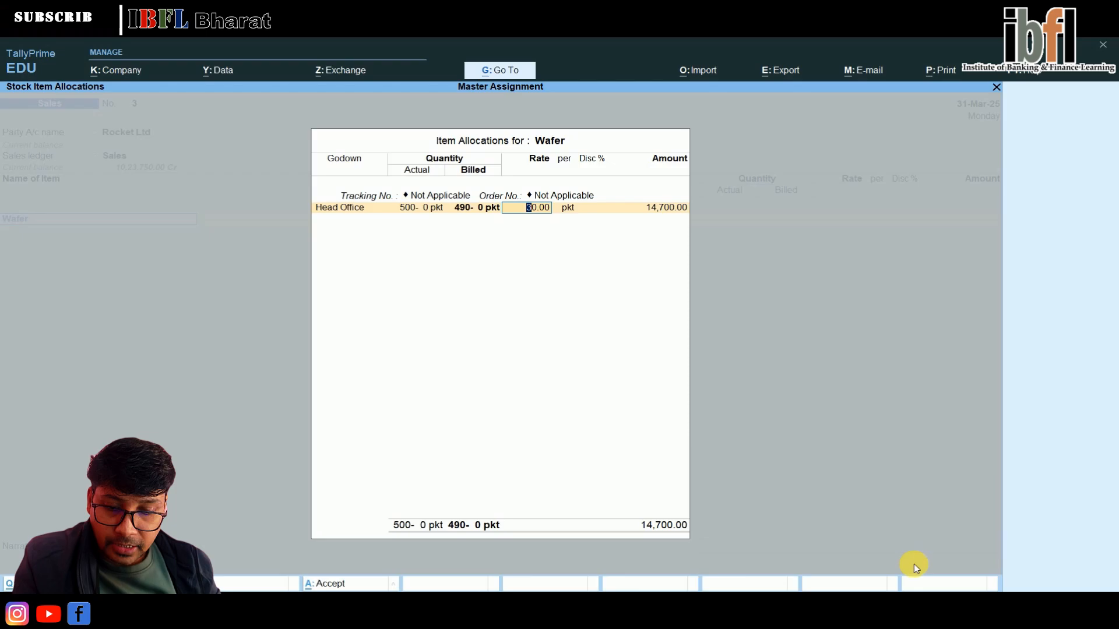
pyautogui.write('40')
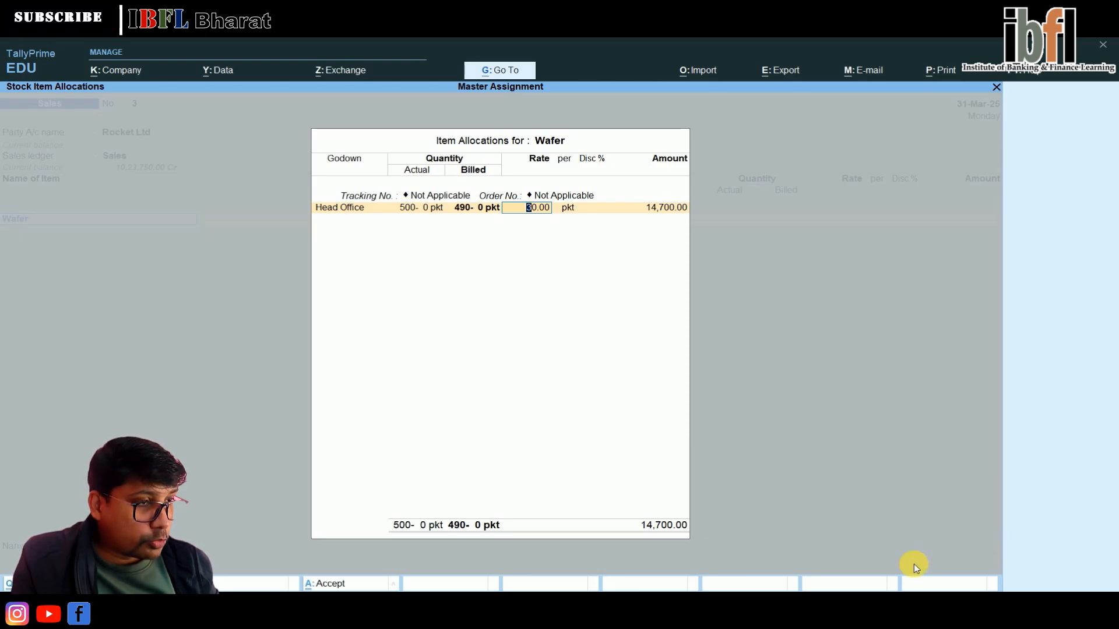
pyautogui.press('Return')
pyautogui.press('Return')
pyautogui.press('Return')
pyautogui.press('Return')
pyautogui.press('Return')
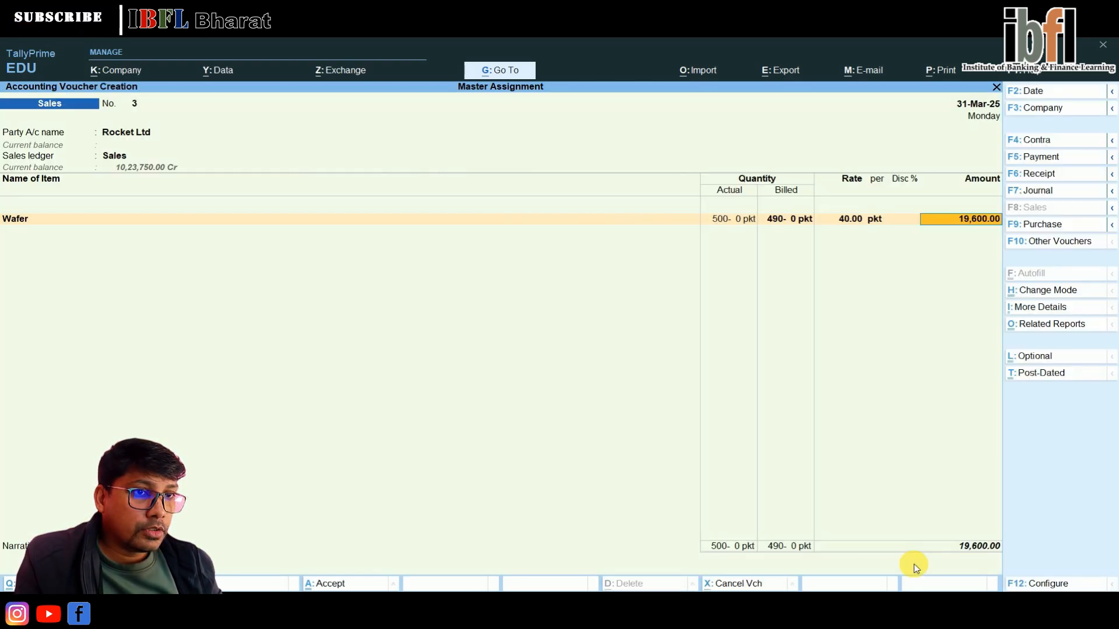
pyautogui.press('Return')
# Add Cake as the second invoice item with no description, default tracking and order numbers, and the Head Office godown.
pyautogui.write('Ca')
pyautogui.press('Return')
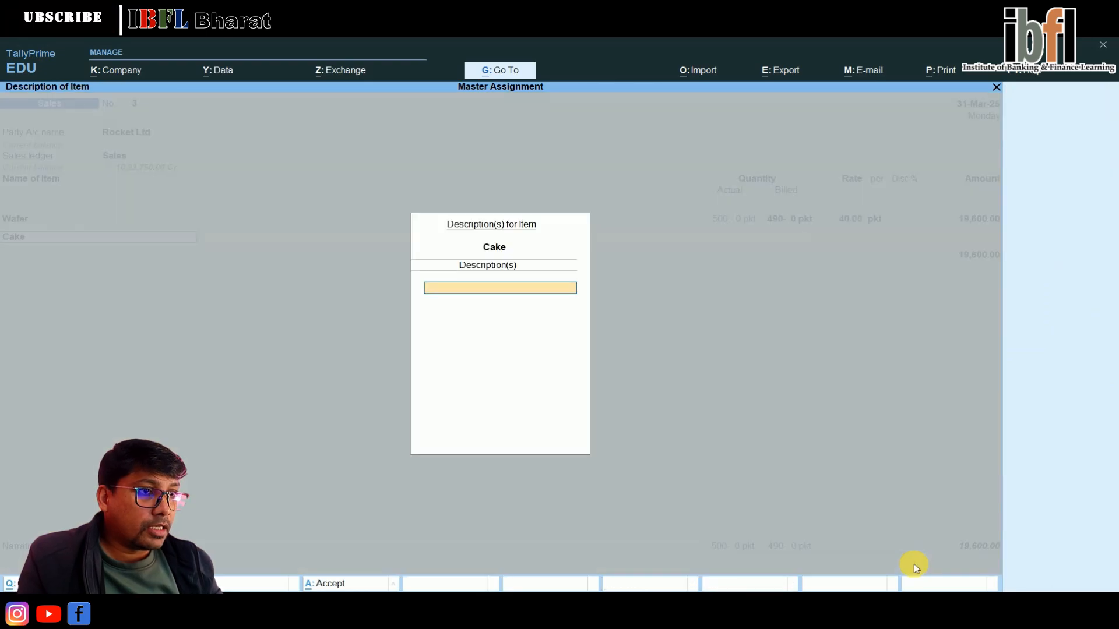
pyautogui.press('Return')
pyautogui.press('Return')
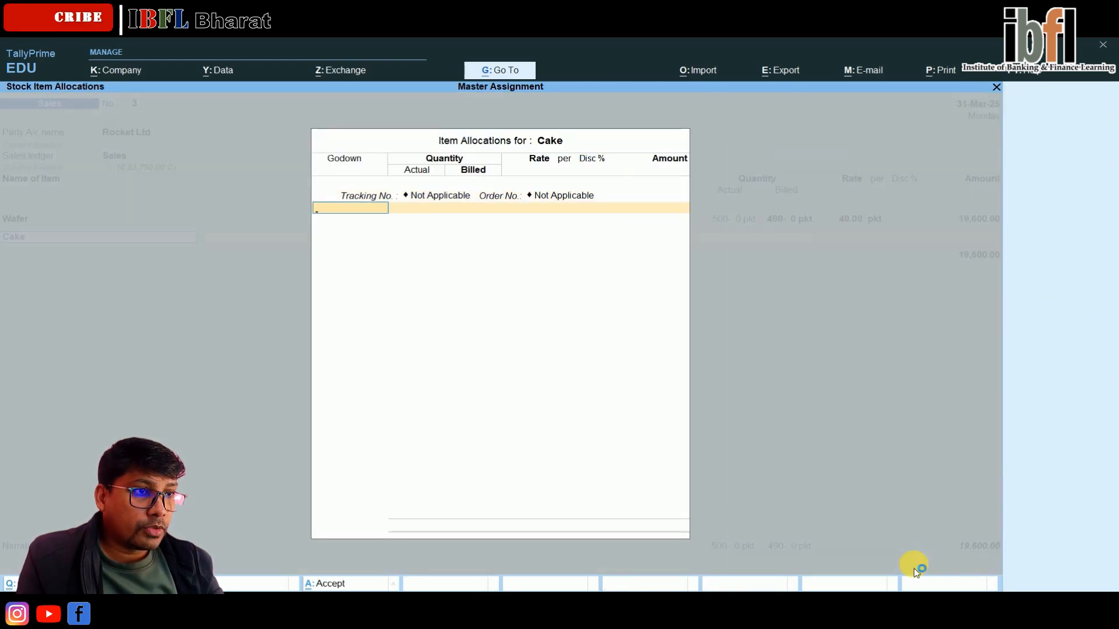
pyautogui.press('Return')
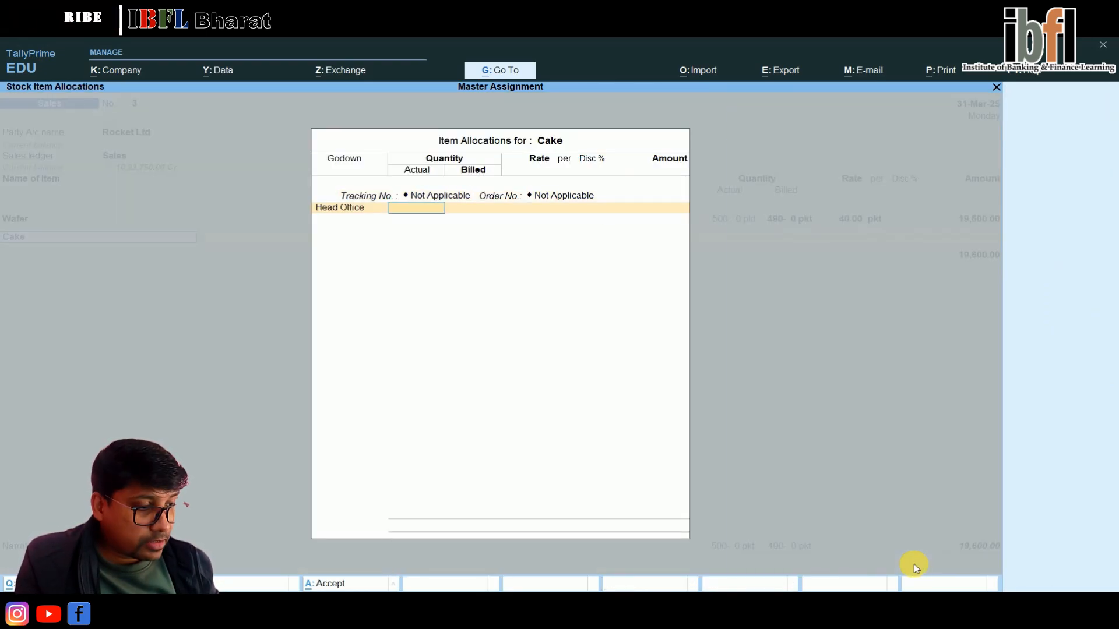
# Allocate Cake with an actual quantity of 200 Pcs and a billed quantity of 195 Pcs, keeping the default rate.
pyautogui.write('200')
pyautogui.press('Return')
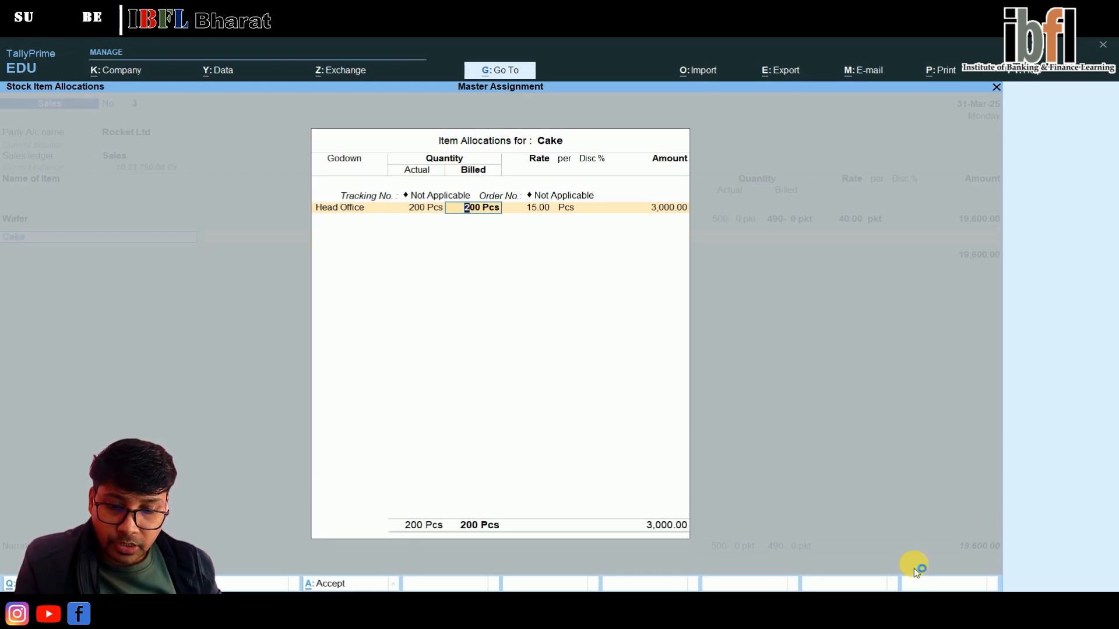
pyautogui.write('195')
pyautogui.press('Return')
pyautogui.press('Return')
pyautogui.press('Return')
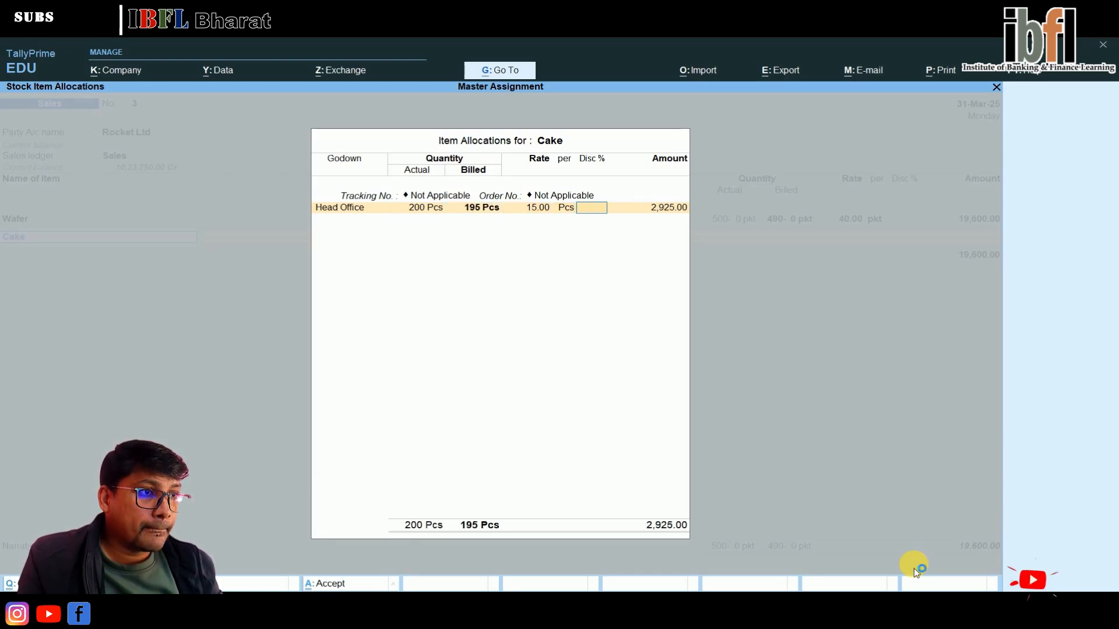
pyautogui.press('Return')
pyautogui.press('Return')
pyautogui.press('Return')
pyautogui.press('Return')
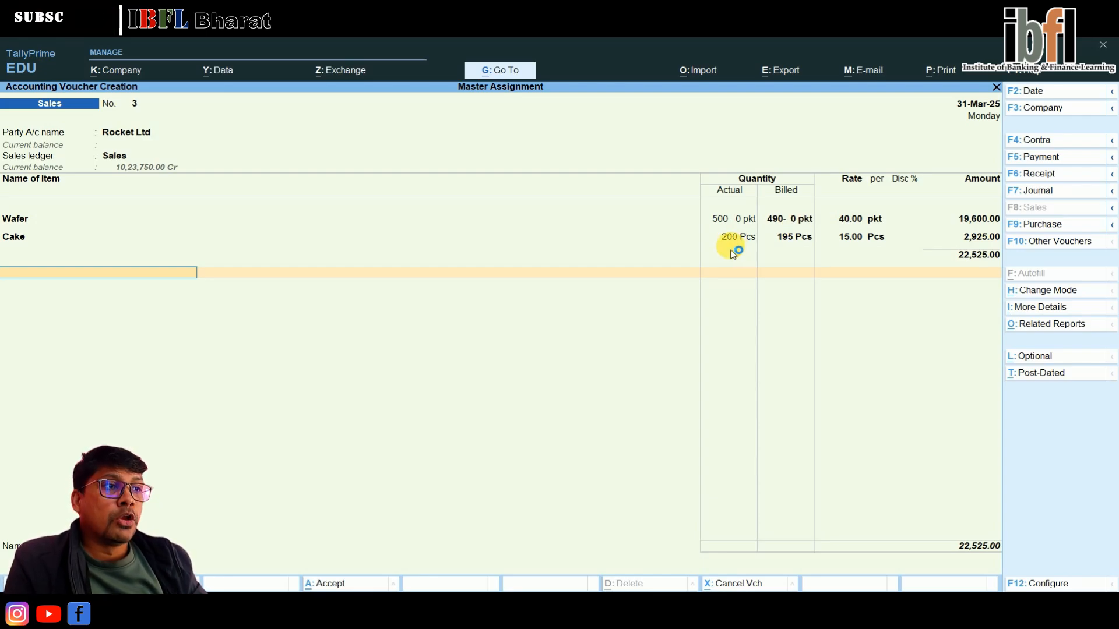
# End the item list, accept the default New Ref bill-wise details for Rocket Ltd, and save the sales voucher without a narration.
pyautogui.click(797, 249)
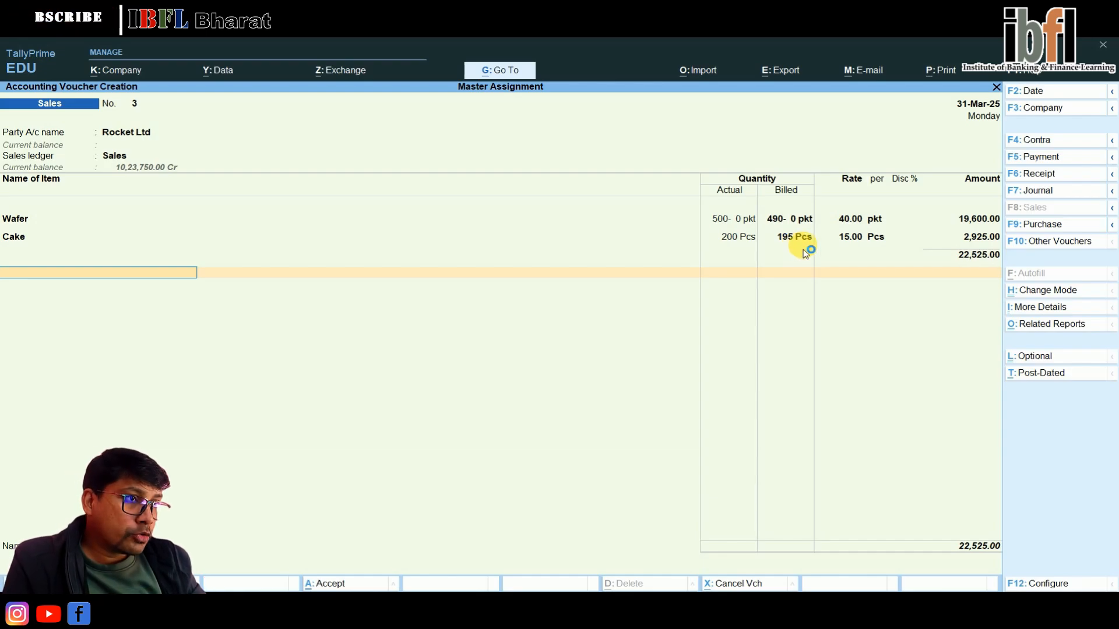
pyautogui.click(833, 477)
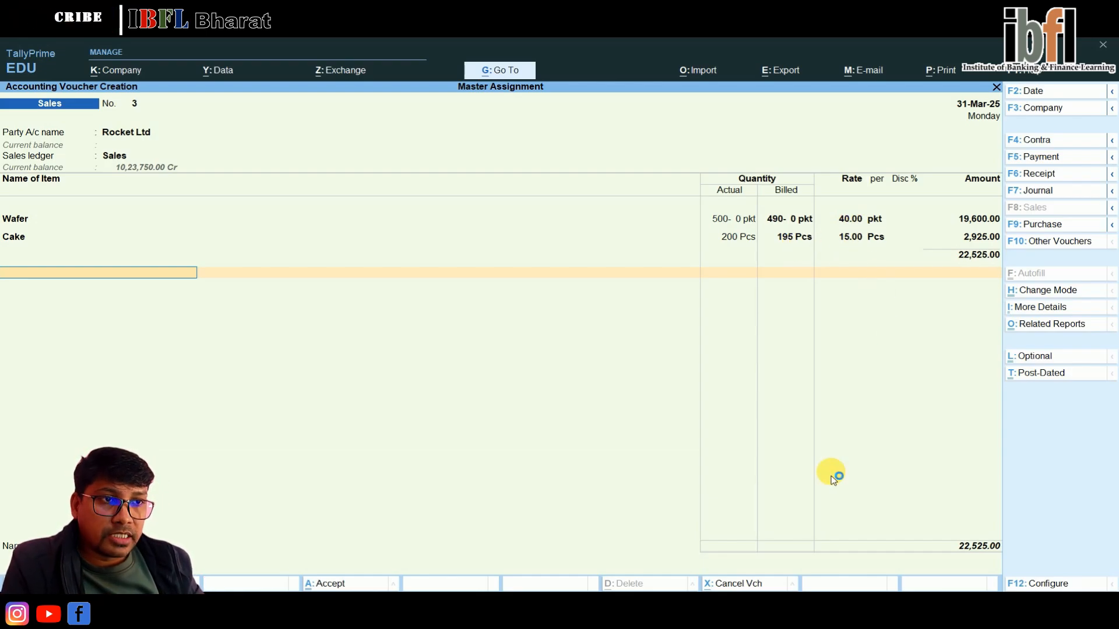
pyautogui.press('Return')
pyautogui.press('Return')
pyautogui.press('Return')
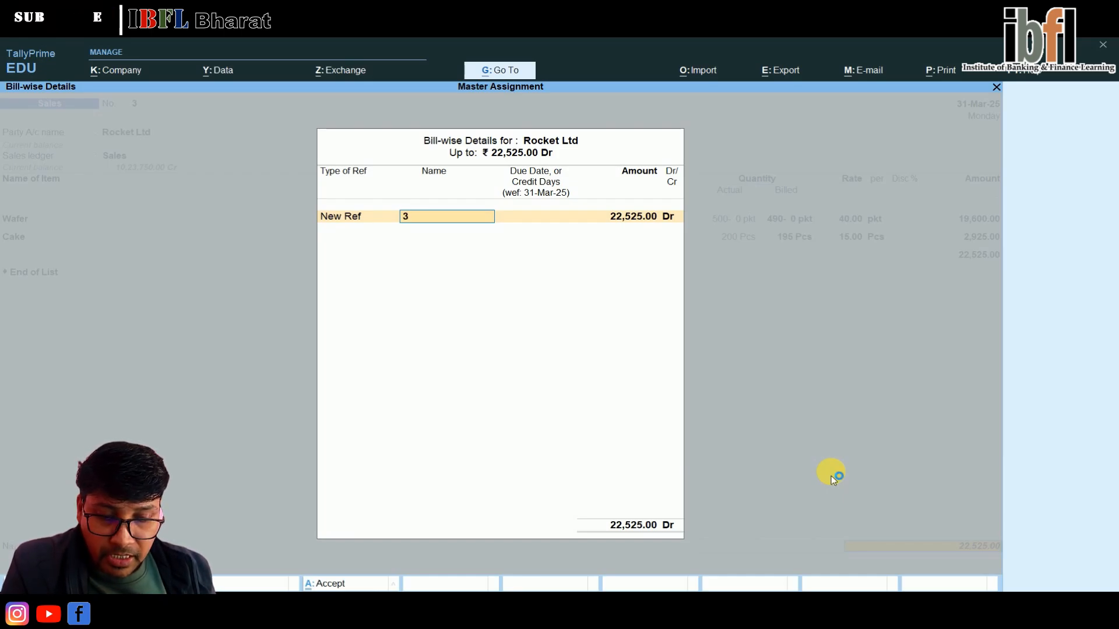
pyautogui.click(831, 476)
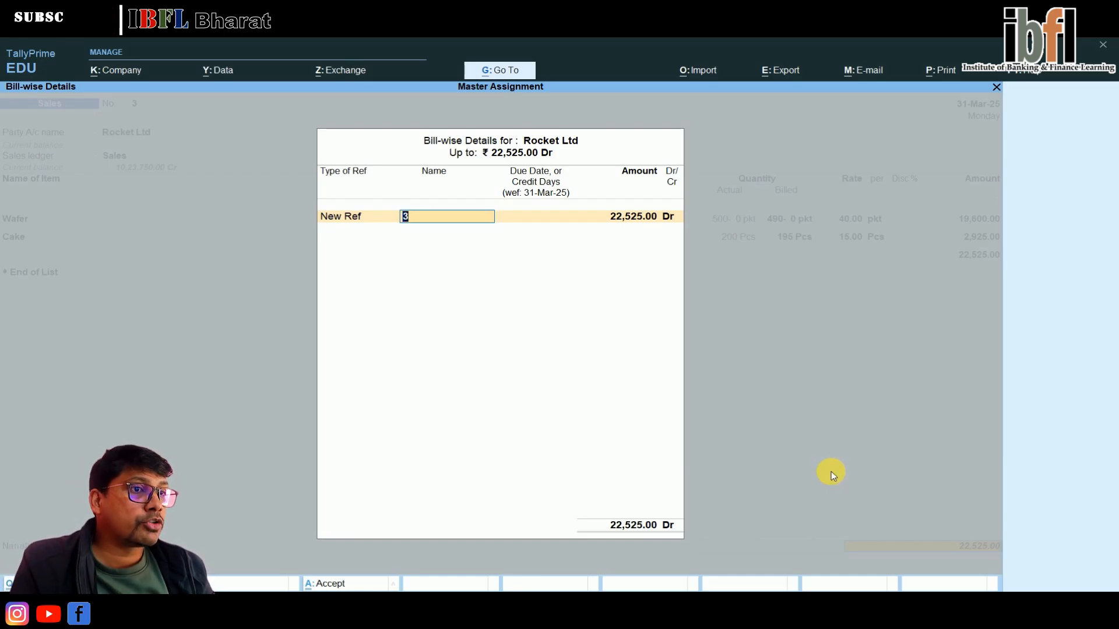
pyautogui.press('Return')
pyautogui.press('Return')
pyautogui.press('Return')
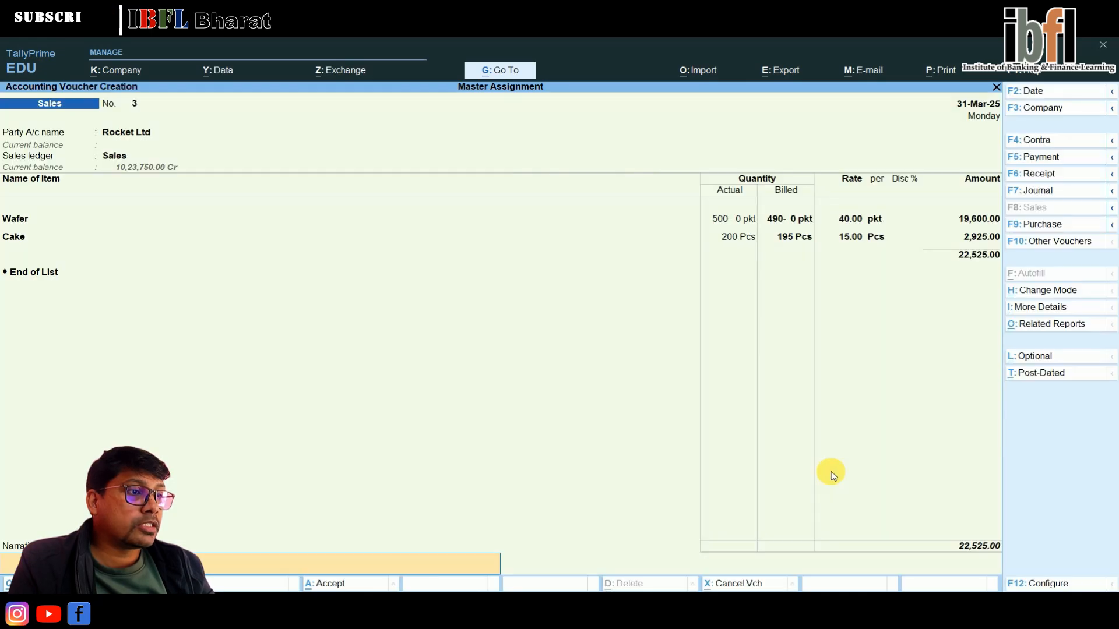
pyautogui.press('Return')
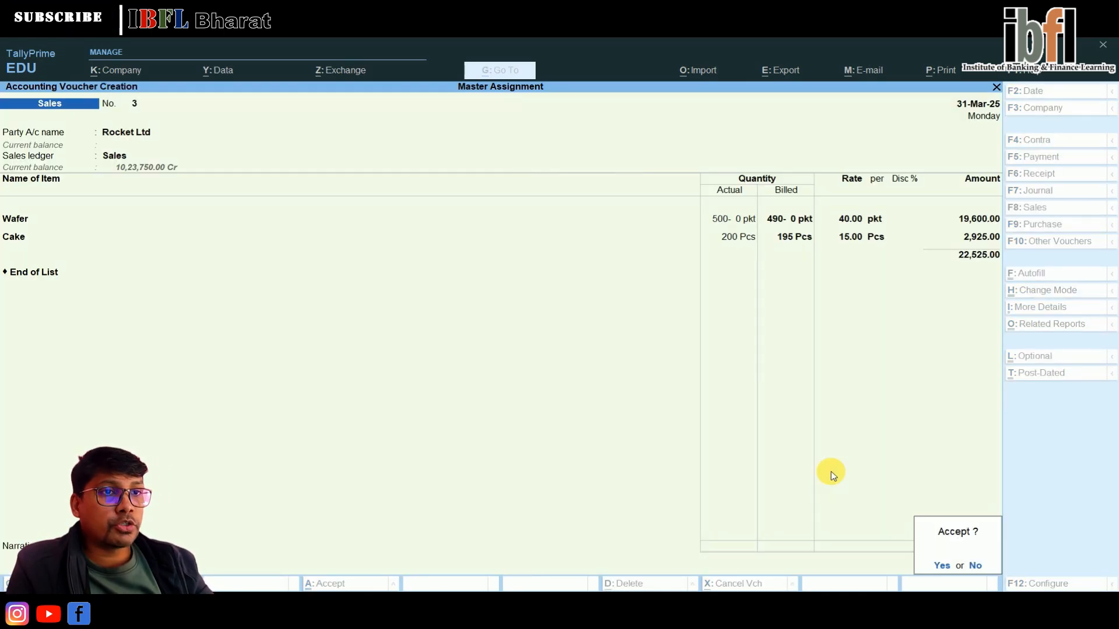
pyautogui.press('Return')
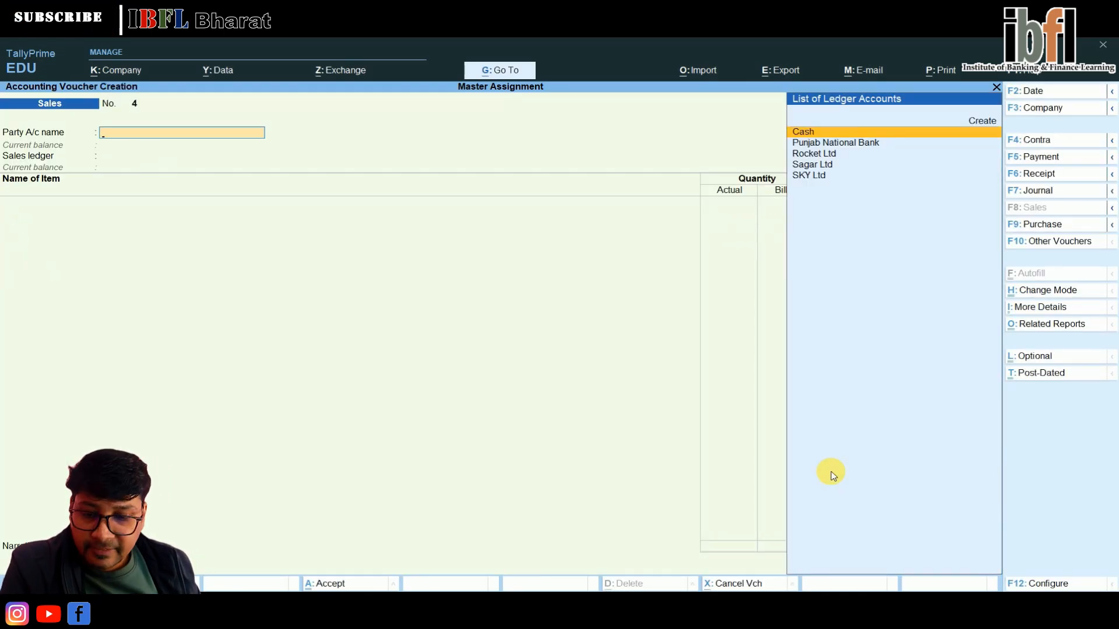
# Quit voucher entry and examine the closing balances of the Finished Goods group in the Stock Summary.
pyautogui.press('Escape')
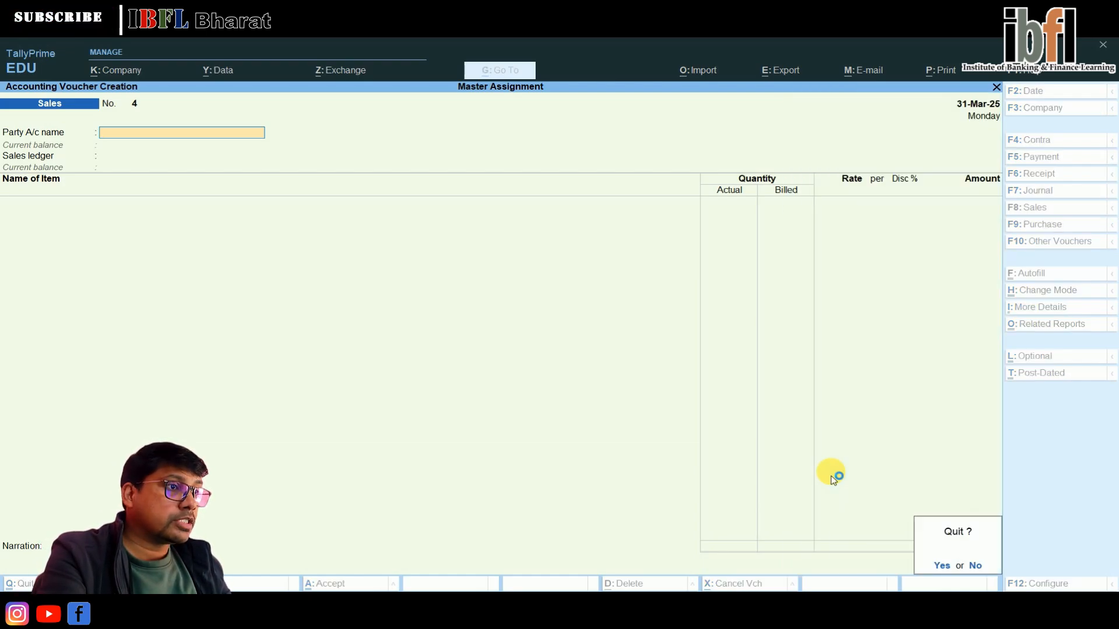
pyautogui.press('Return')
pyautogui.press('Down')
pyautogui.press('Down')
pyautogui.press('Down')
pyautogui.press('Down')
pyautogui.press('Up')
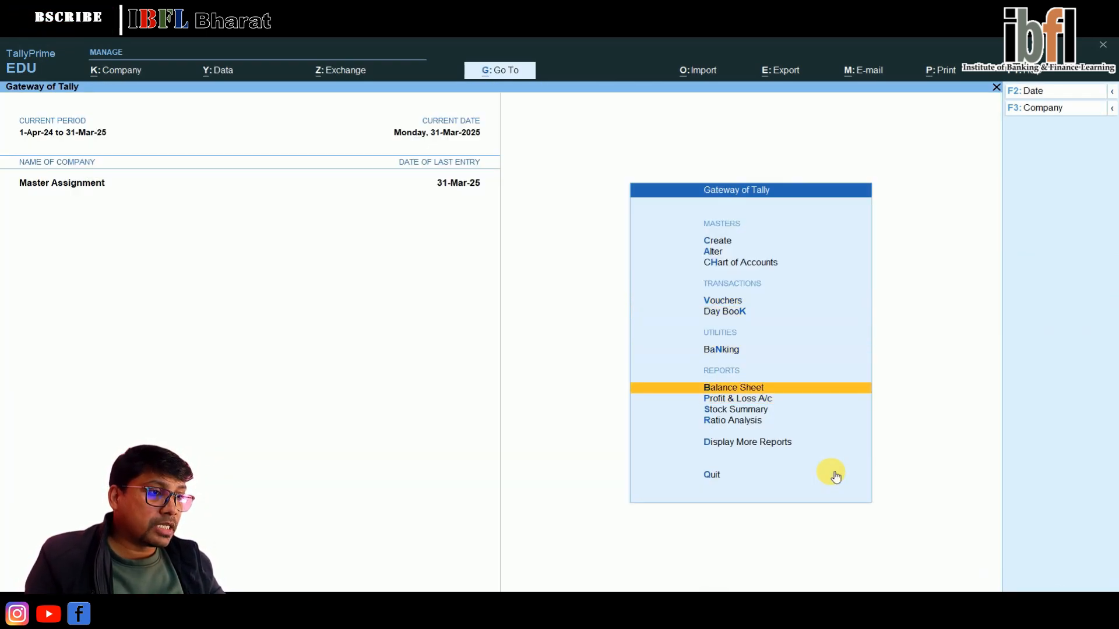
pyautogui.press('Down')
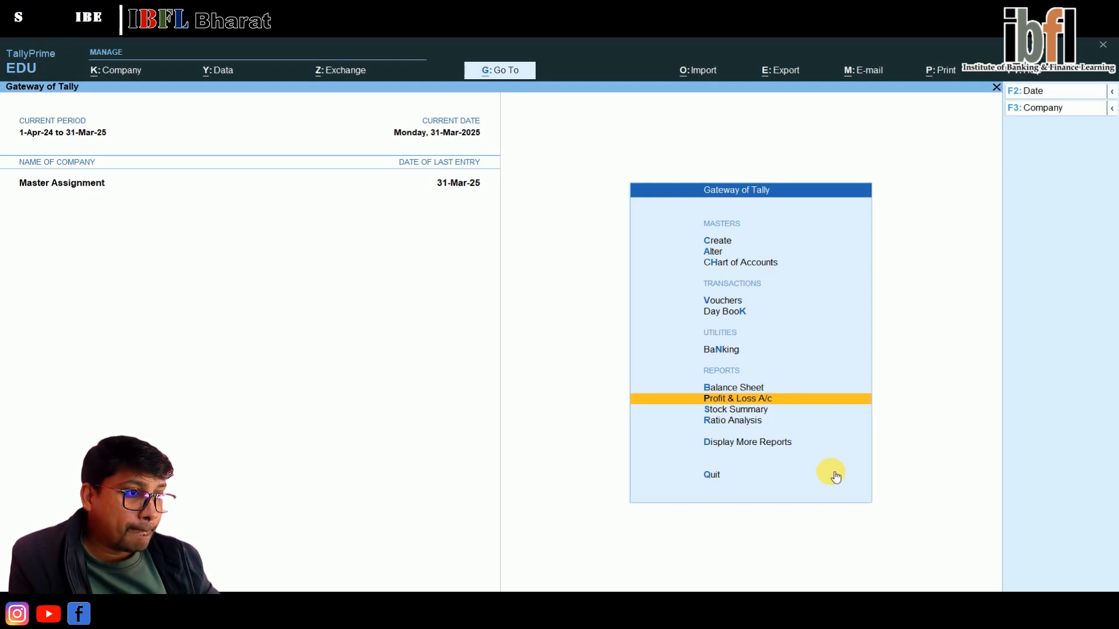
pyautogui.press('Down')
pyautogui.press('Return')
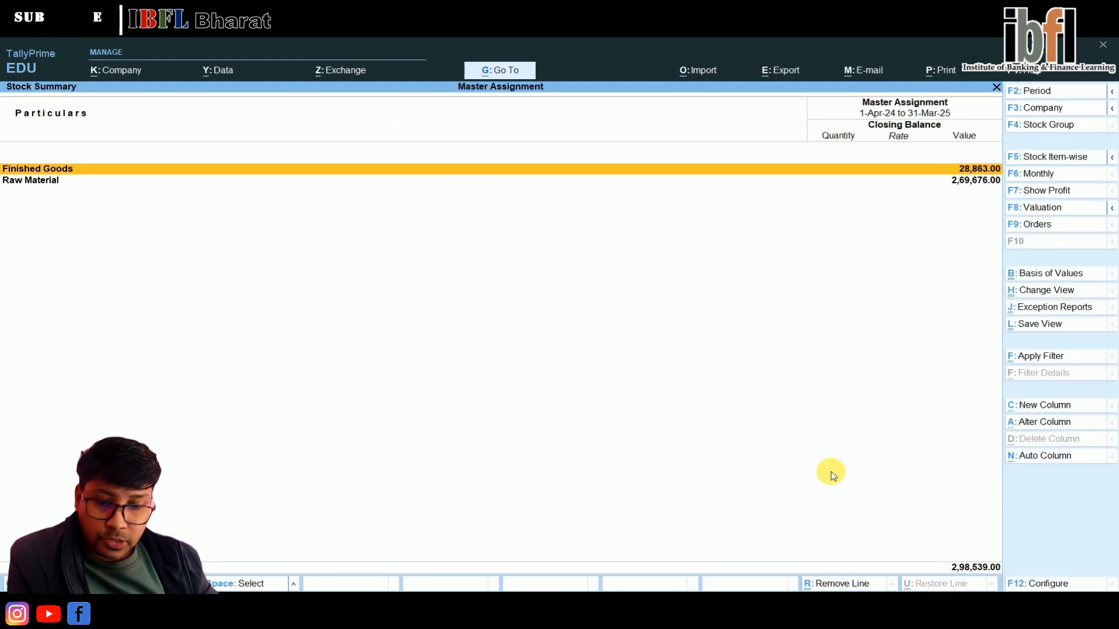
pyautogui.press('Return')
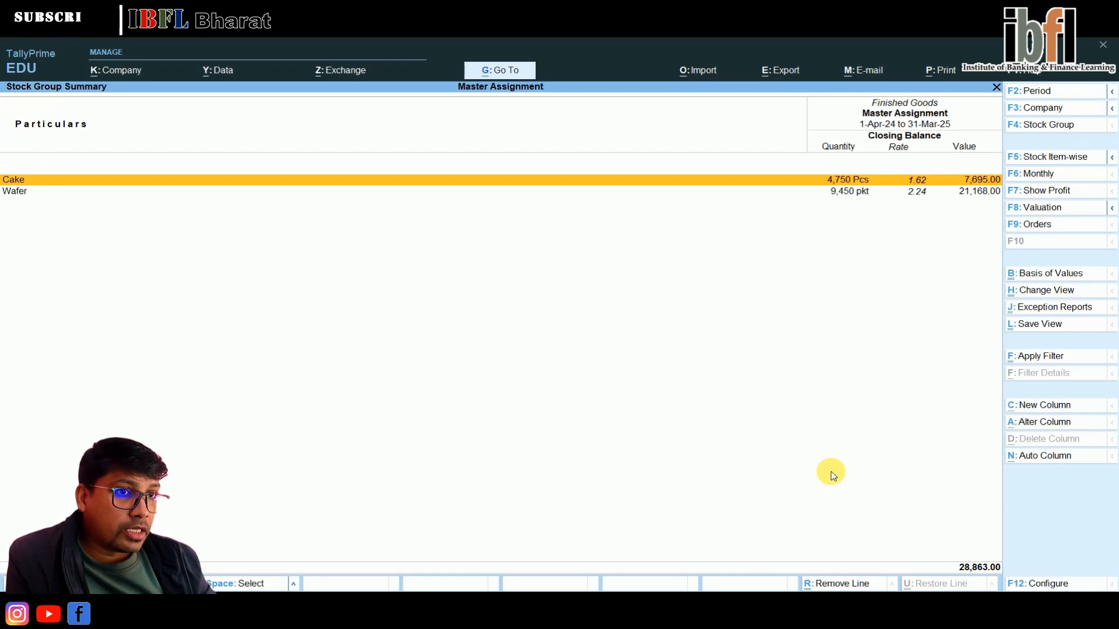
pyautogui.press('Down')
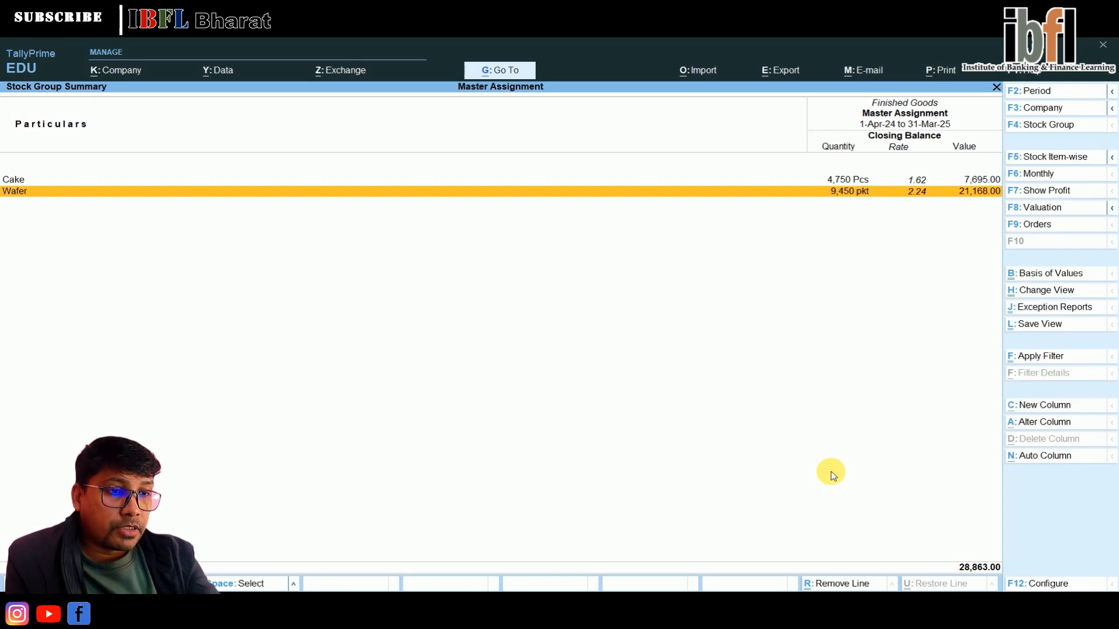
# Examine the closing balances of the Raw Material items in the Stock Summary and return to the Gateway of Tally.
pyautogui.press('Escape')
pyautogui.press('Down')
pyautogui.press('Return')
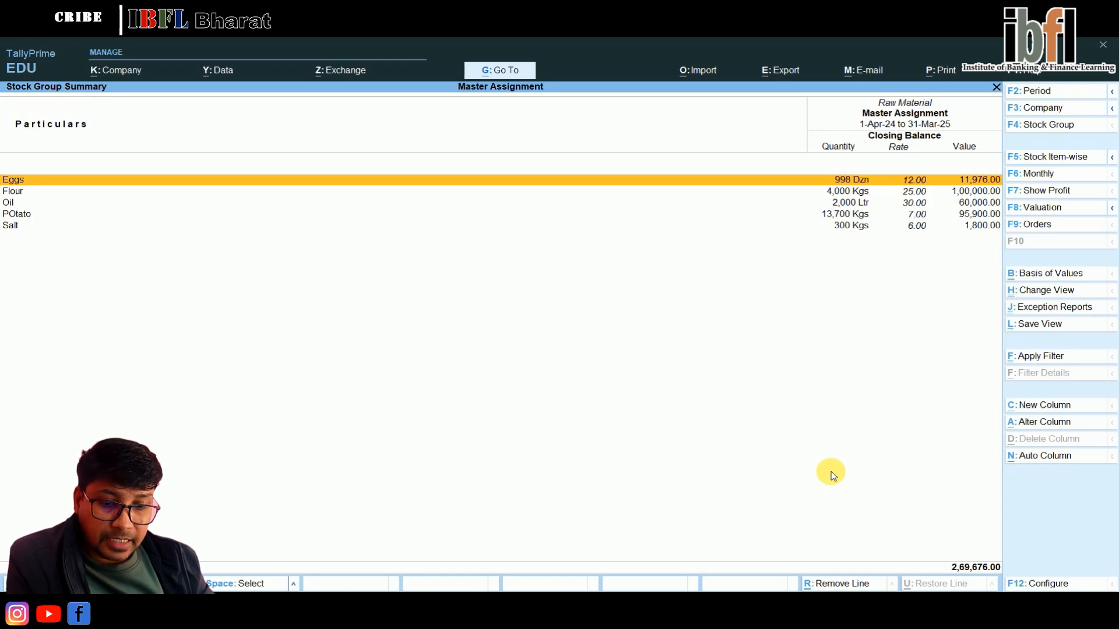
pyautogui.press('Down')
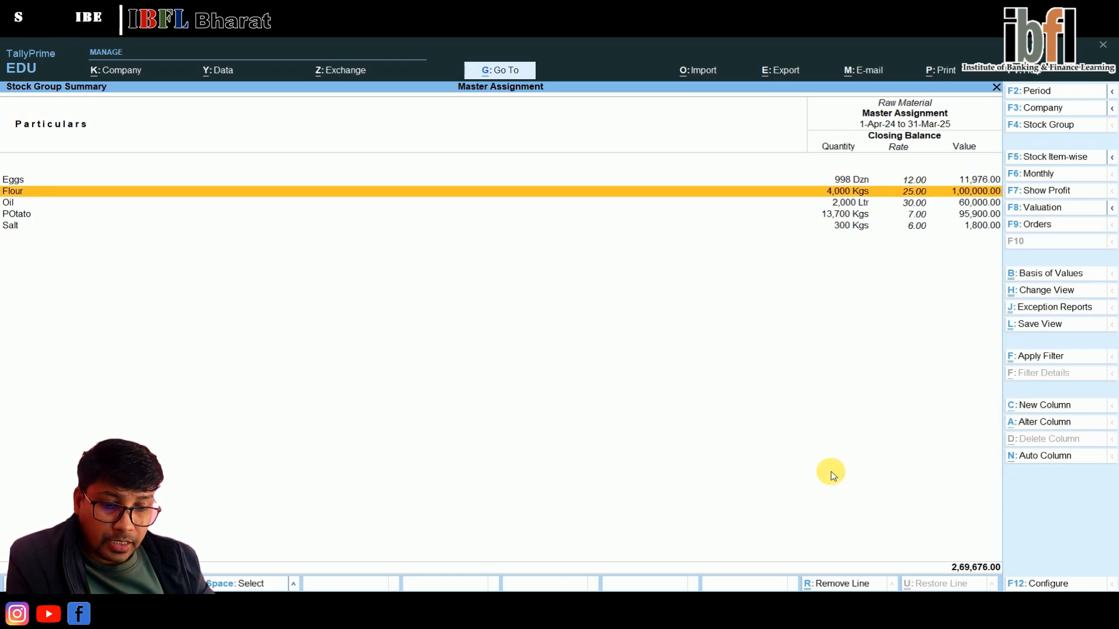
pyautogui.press('Down')
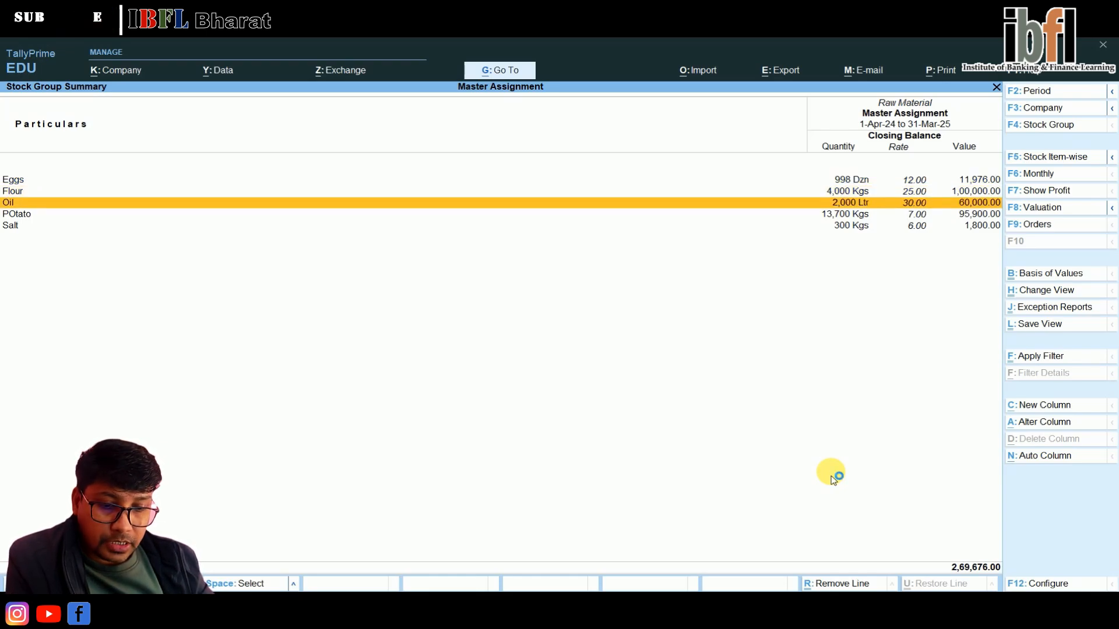
pyautogui.press('Down')
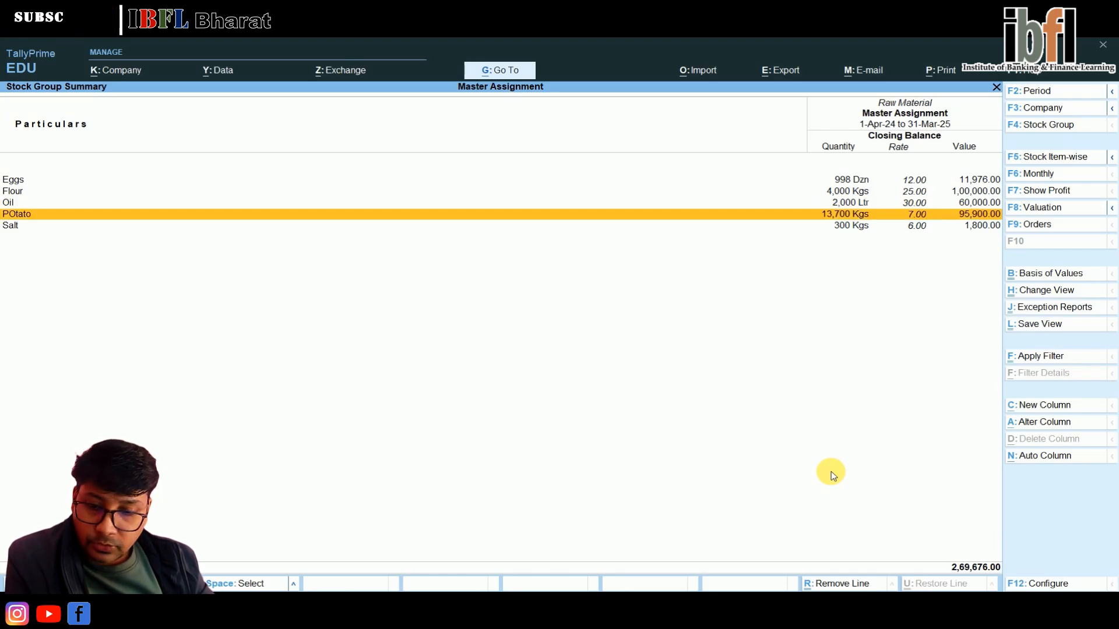
pyautogui.press('Down')
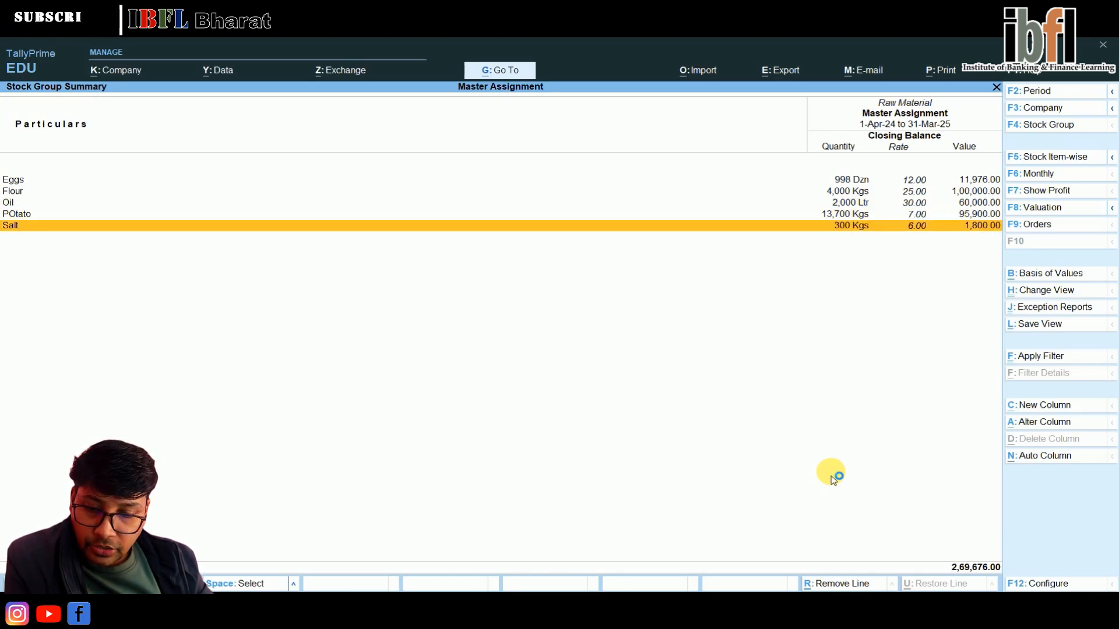
pyautogui.press('Escape')
pyautogui.press('Escape')
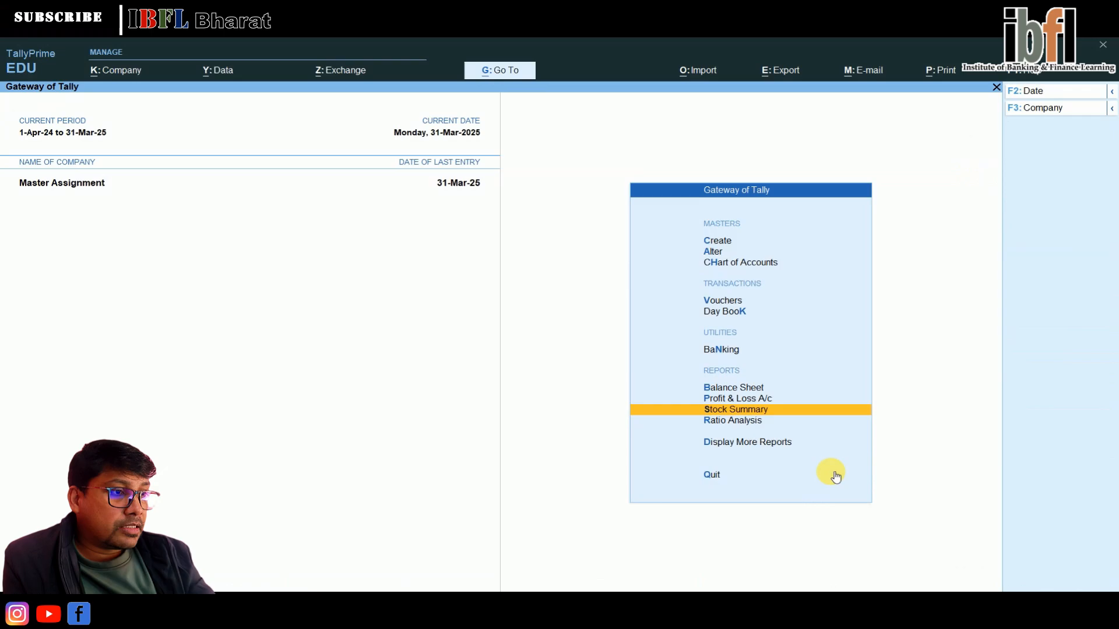
# Open the Balance Sheet in detailed view and examine its Current Assets and Capital Account entries.
pyautogui.press('Up')
pyautogui.press('Up')
pyautogui.press('Return')
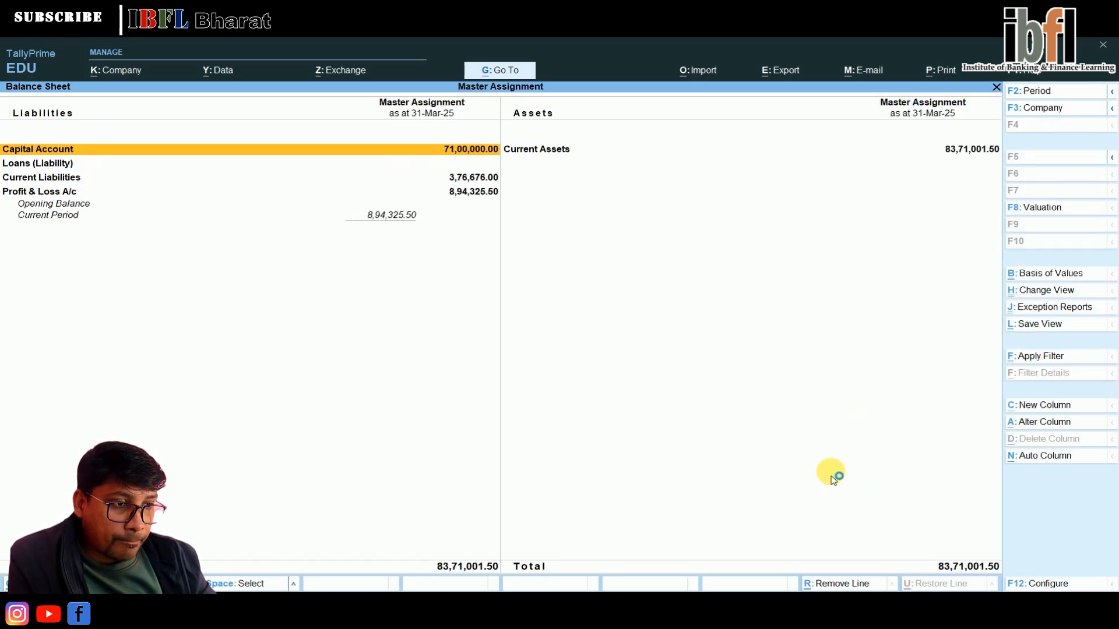
pyautogui.hotkey('alt', 'F5')
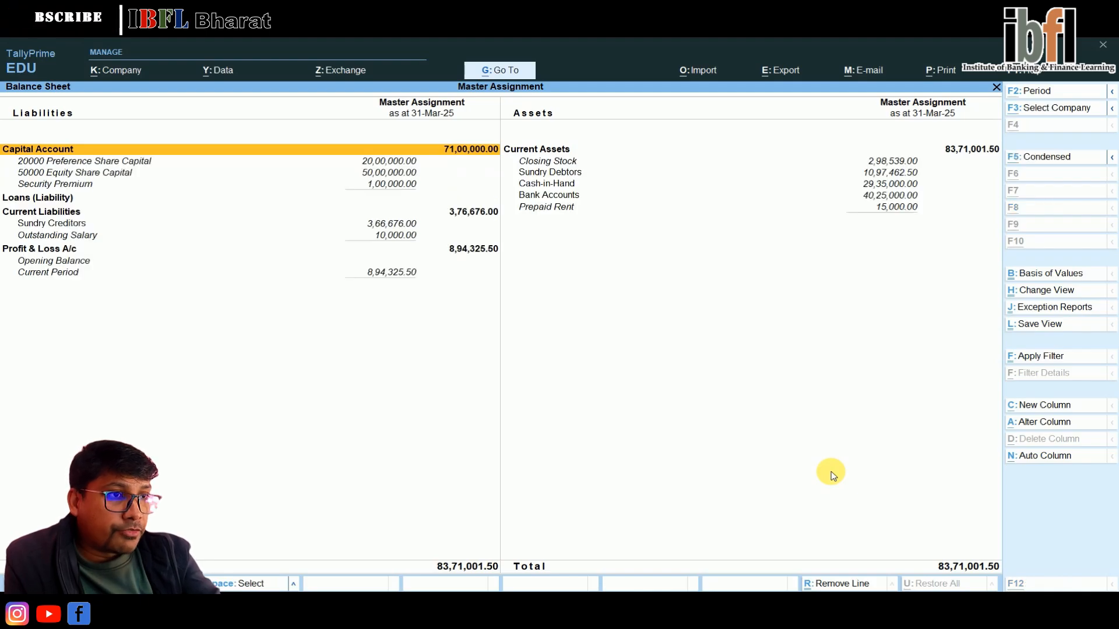
pyautogui.click(834, 478)
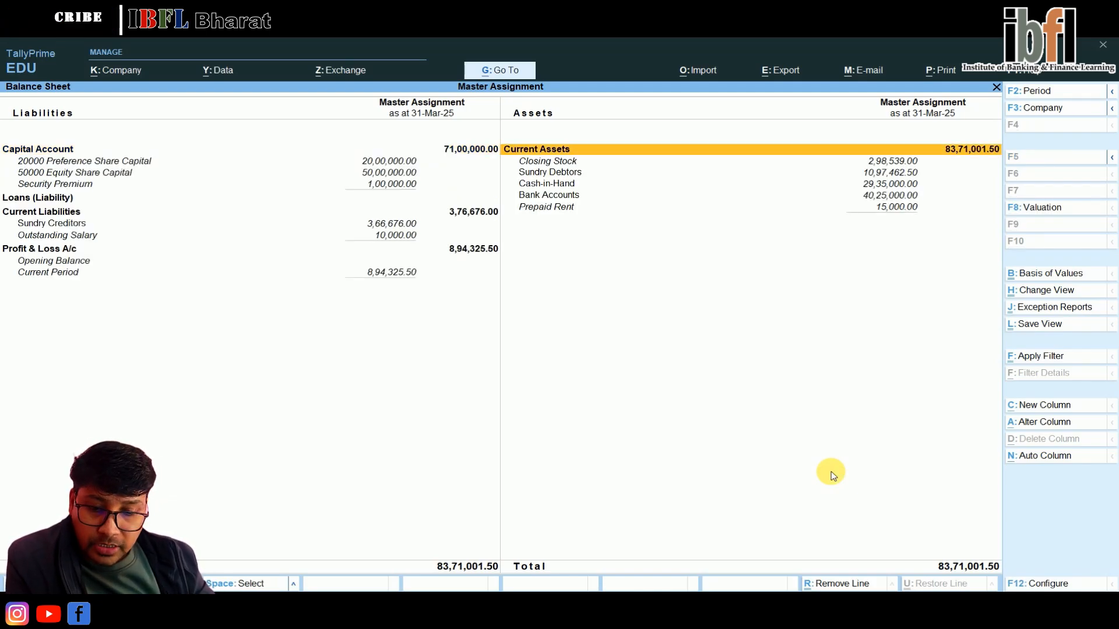
pyautogui.press('Down')
pyautogui.press('Down')
pyautogui.press('Left')
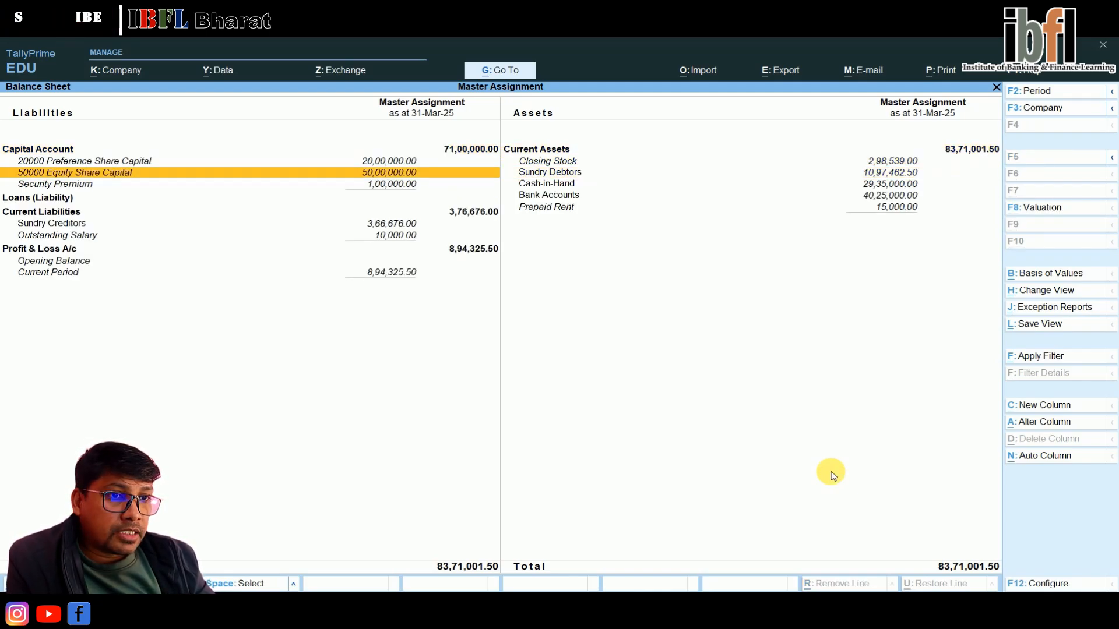
# Drill down from the Balance Sheet into the Profit & Loss A/c and expand it to the detailed view.
pyautogui.press('Down')
pyautogui.press('Down')
pyautogui.press('Down')
pyautogui.press('Down')
pyautogui.press('Down')
pyautogui.press('Down')
pyautogui.press('Return')
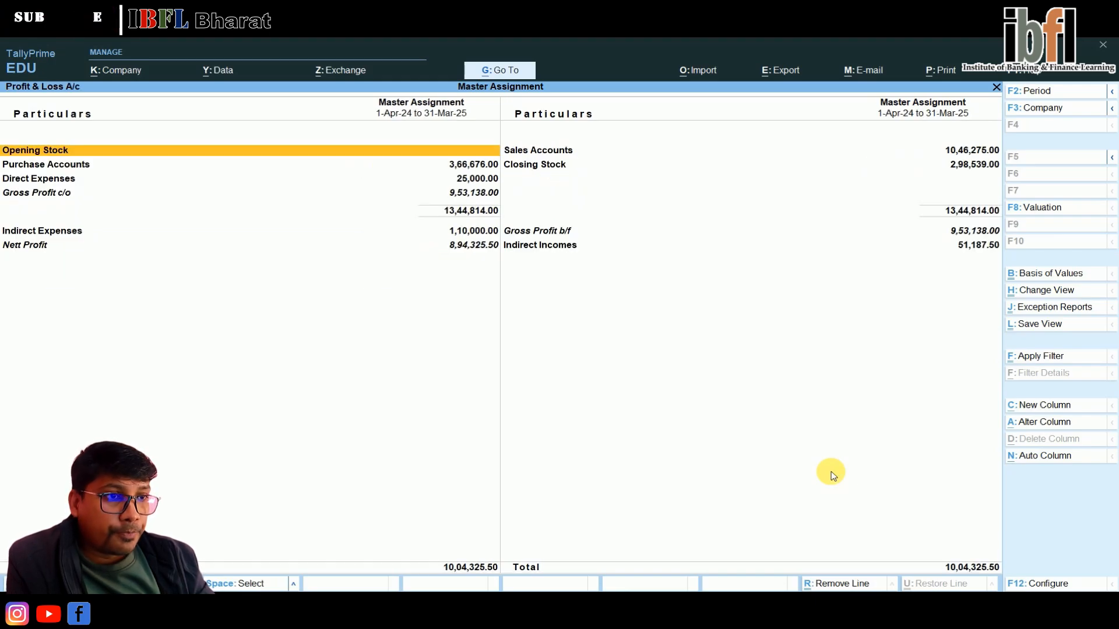
pyautogui.hotkey('alt', 'F5')
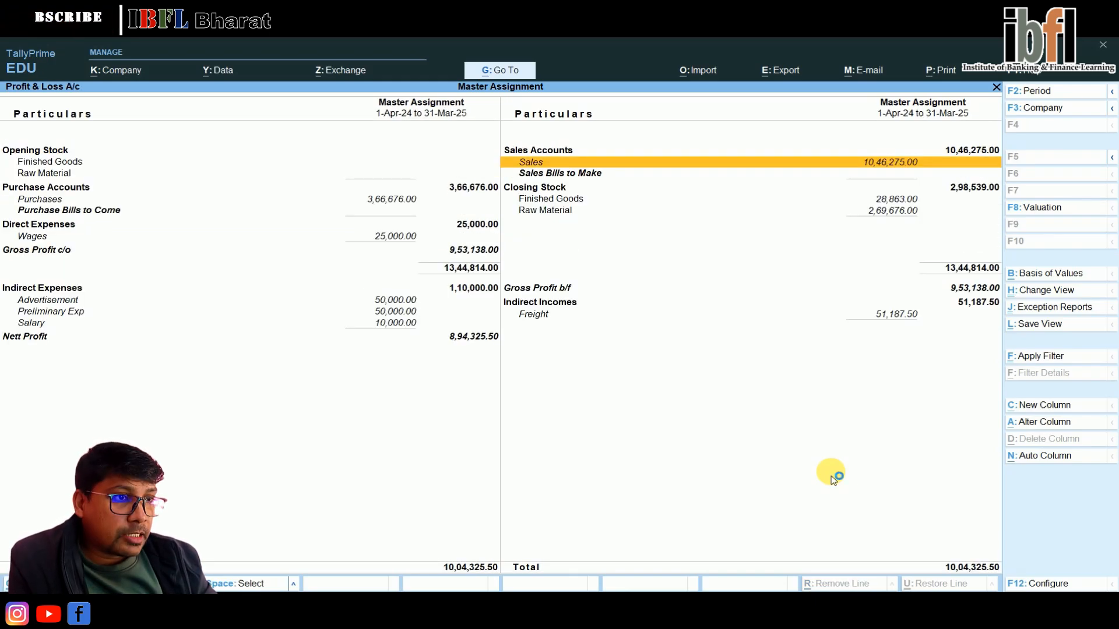
# Examine the sales, closing stock, indirect income, expense and Nett Profit lines of the detailed Profit & Loss A/c.
pyautogui.press('Down')
pyautogui.press('Down')
pyautogui.press('Down')
pyautogui.press('Down')
pyautogui.press('Down')
pyautogui.press('Left')
pyautogui.press('Up')
pyautogui.press('Up')
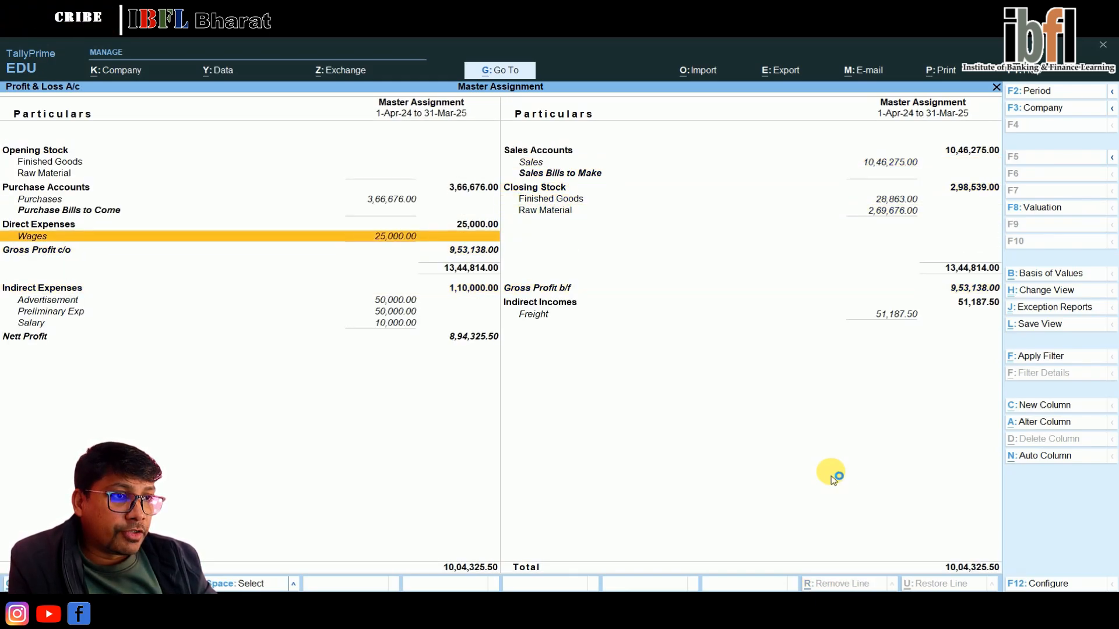
pyautogui.press('Down')
pyautogui.press('Down')
pyautogui.press('Down')
pyautogui.press('Down')
pyautogui.press('Down')
pyautogui.press('Down')
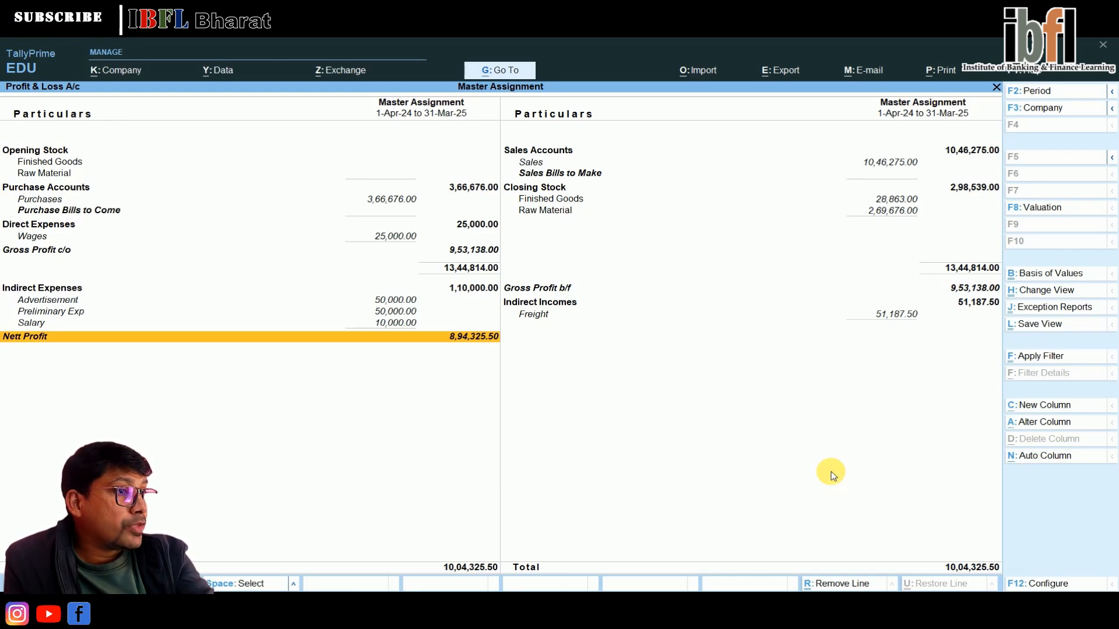
# Go back to the Balance Sheet, examine the Bank Accounts and Cash-in-Hand lines, and return to the Gateway of Tally.
pyautogui.press('Escape')
pyautogui.press('Right')
pyautogui.press('Up')
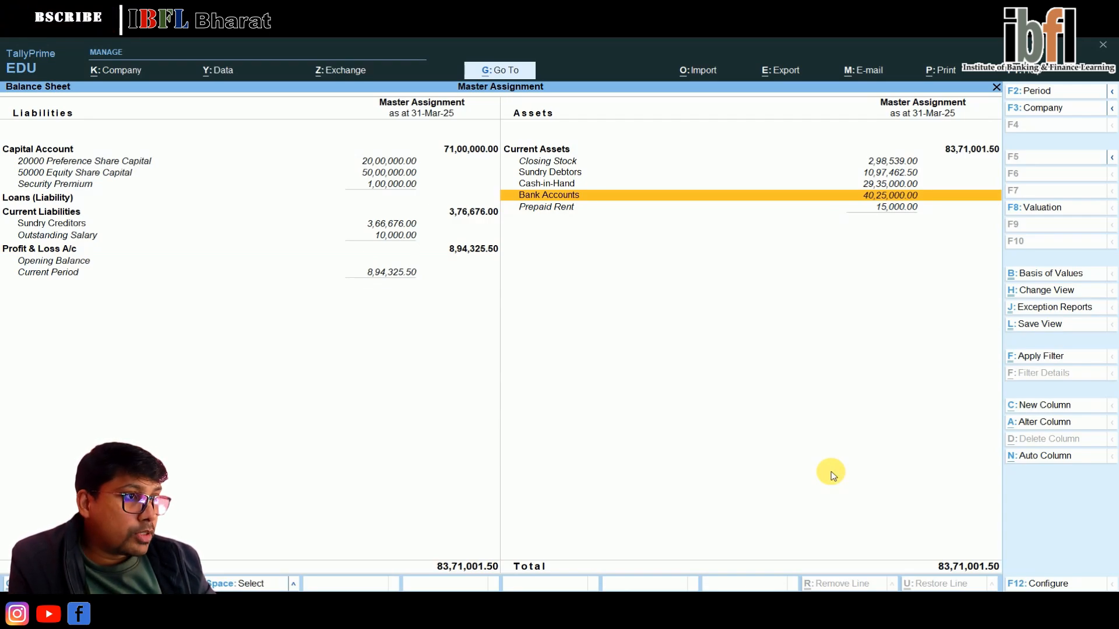
pyautogui.press('Up')
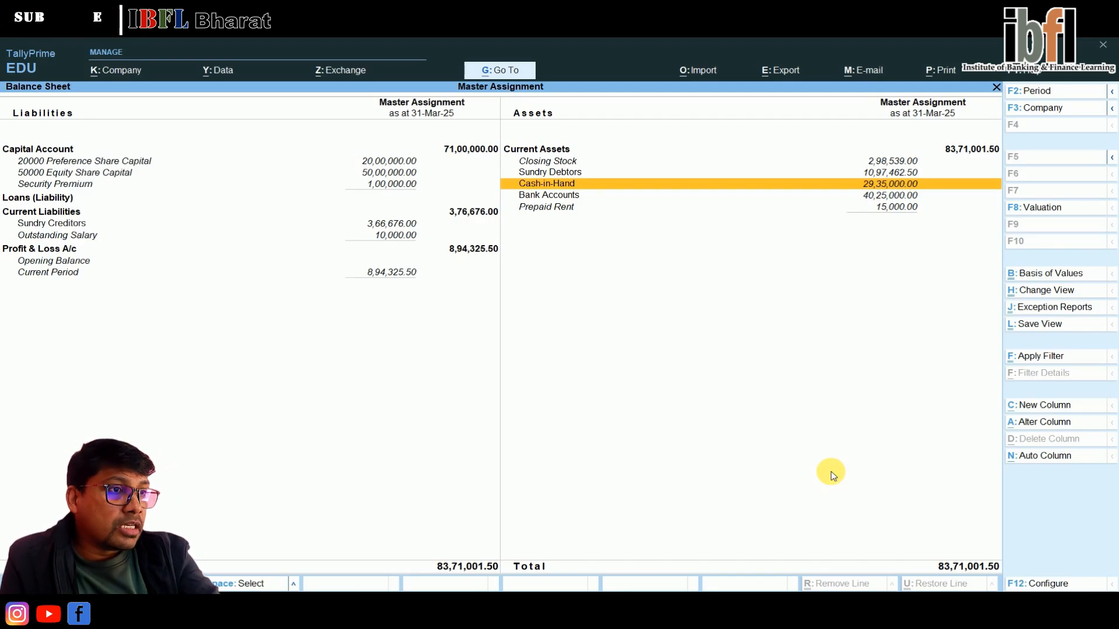
pyautogui.press('Escape')
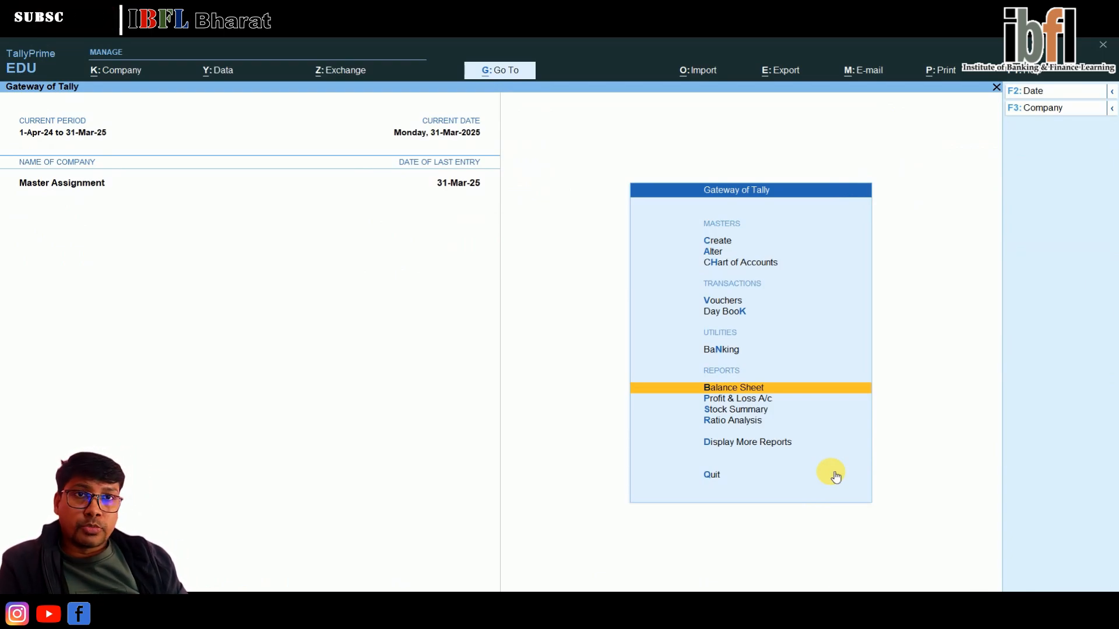